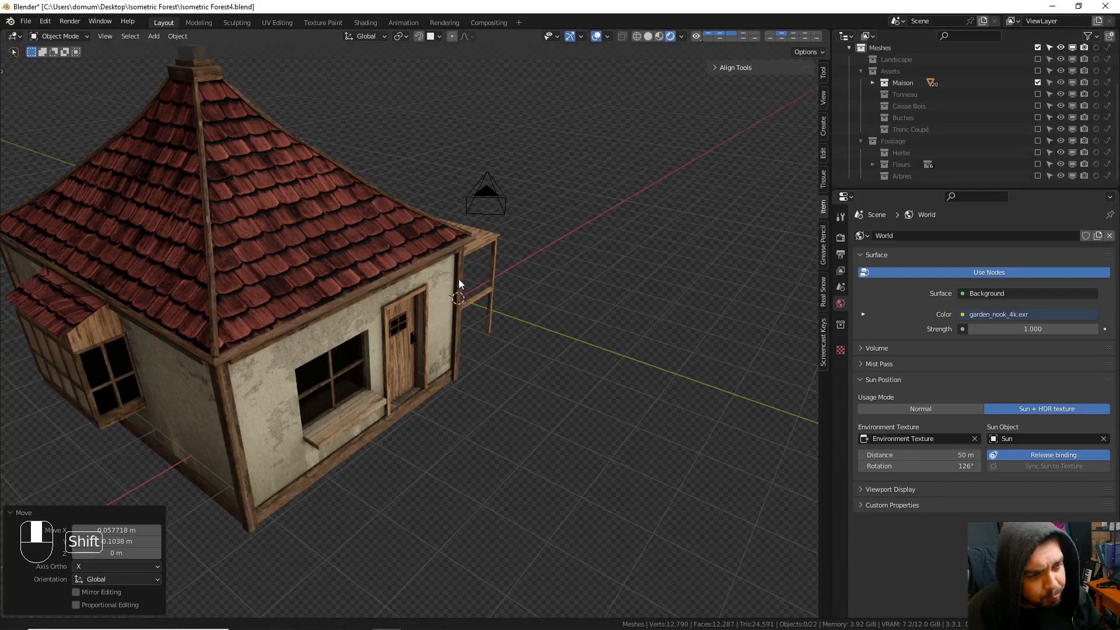
- Select all objects of the house and hide them to clear the viewport
shift+middle_drag(496, 291, 477, 267)
key(a)
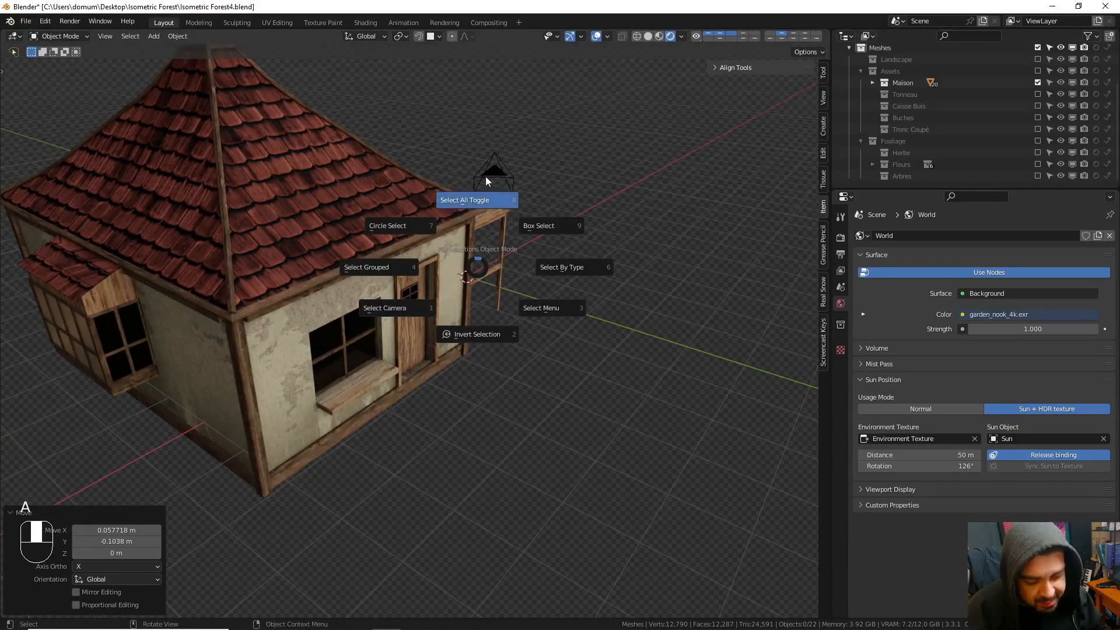
click(485, 177)
key(h)
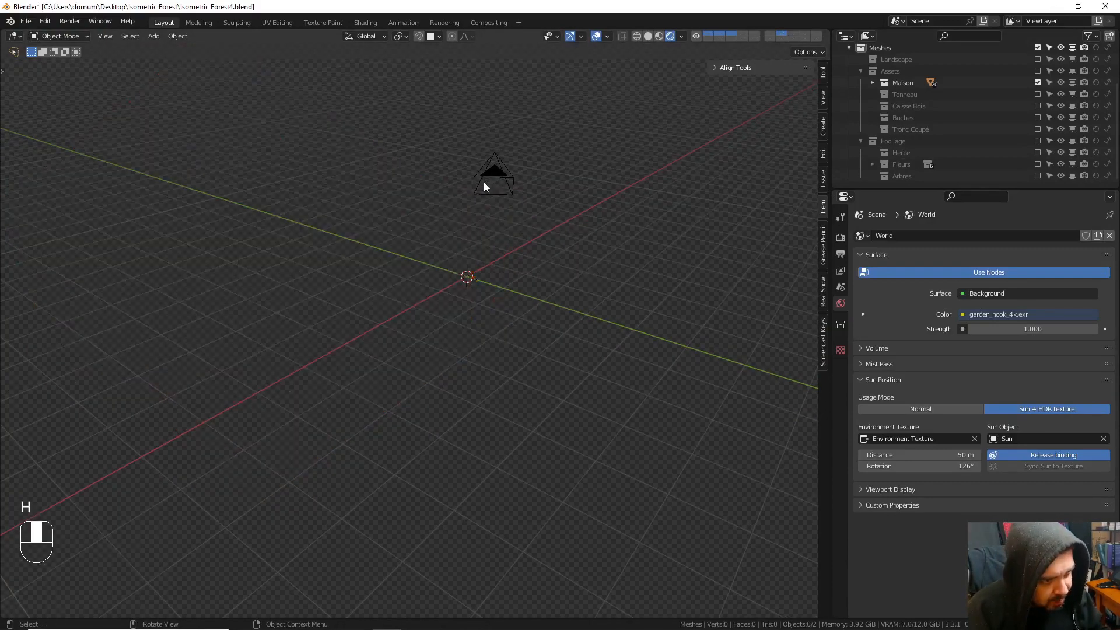
- Add a mesh cylinder at the world origin
middle_drag(484, 182, 533, 194)
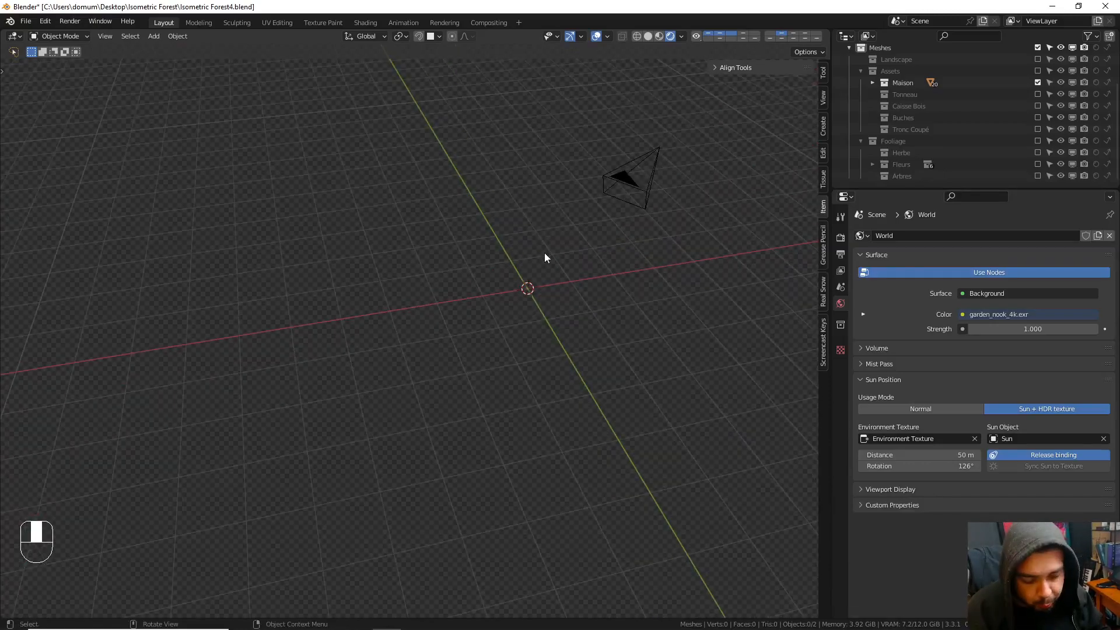
key(shift+a)
mouse_move(525, 247)
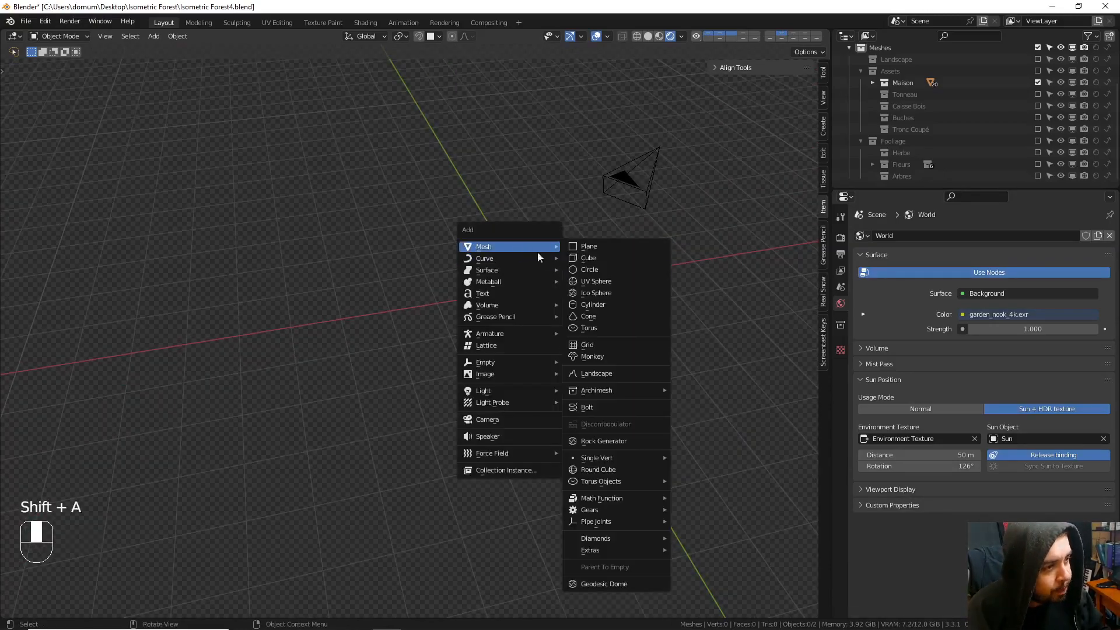
click(607, 303)
shift+middle_drag(596, 281, 569, 260)
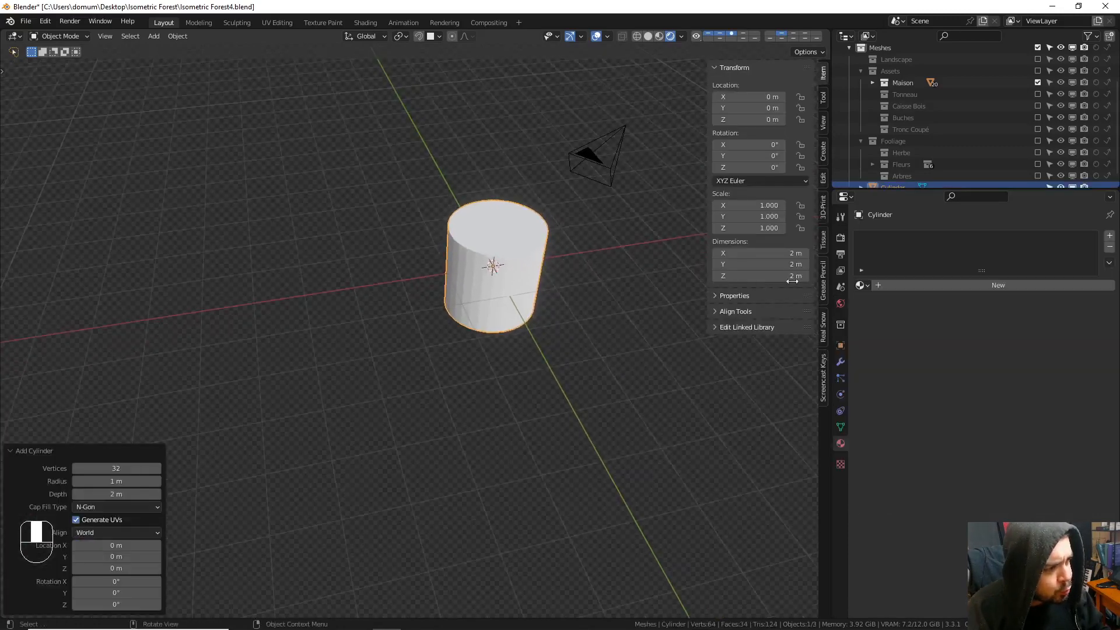
- Check which bark material the tree in the Arbres collection uses, and exclude that collection from the view layer again
click(862, 285)
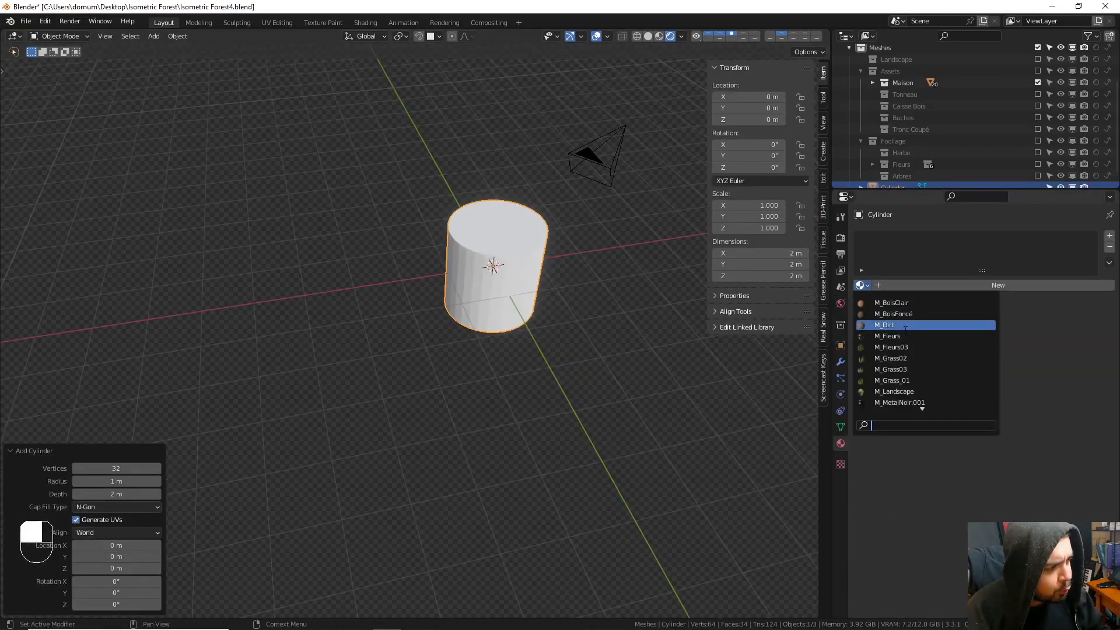
scroll(906, 328, down, 20)
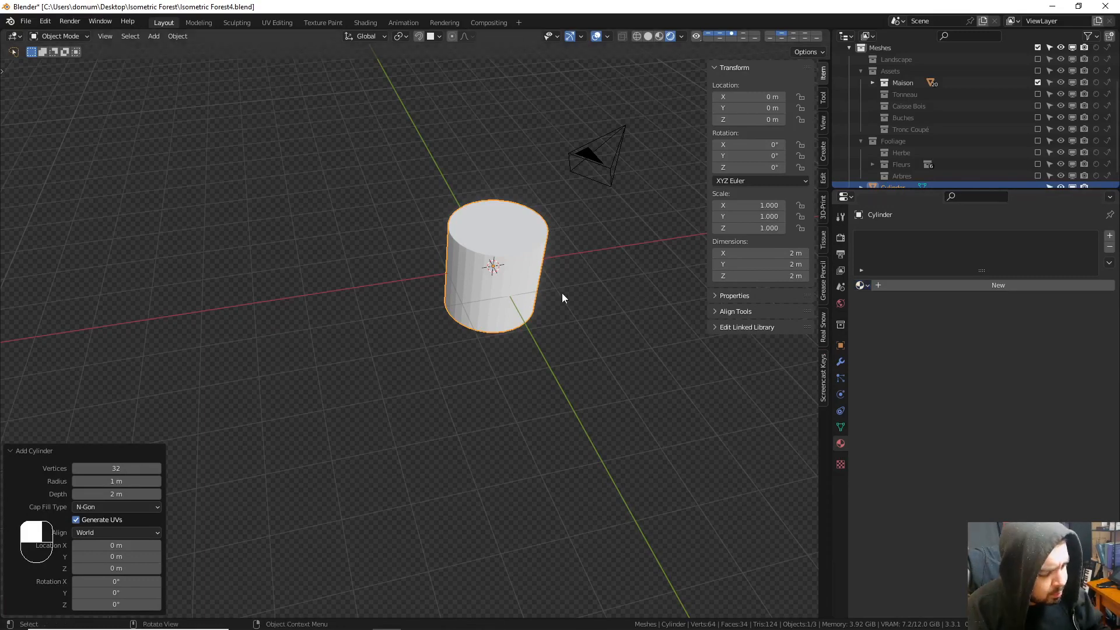
key(KP_Divide)
scroll(975, 155, down, 1)
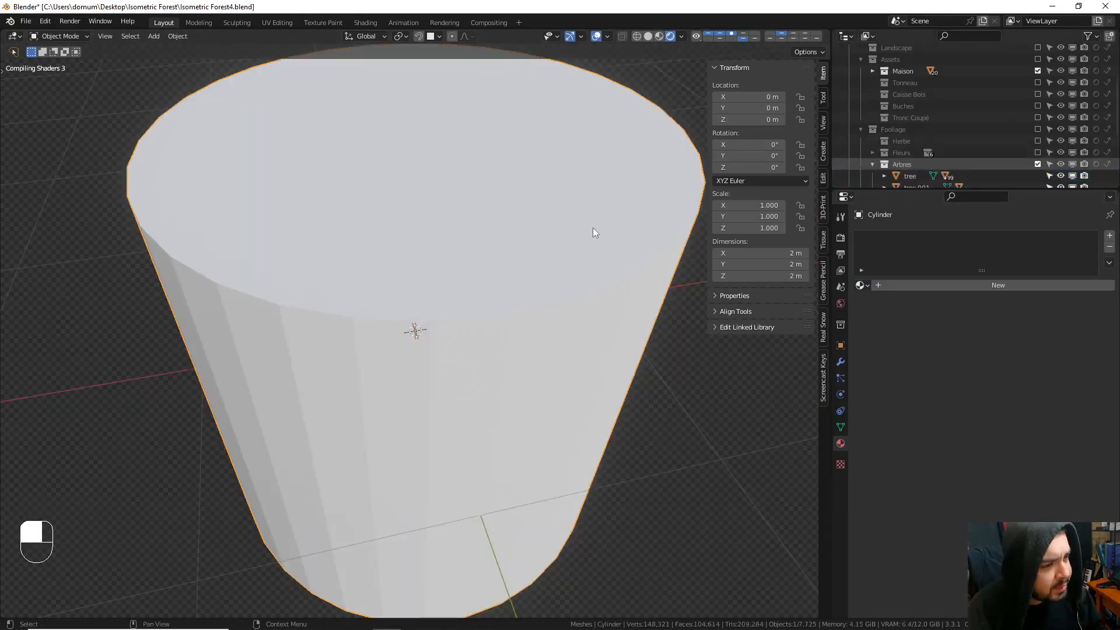
click(907, 175)
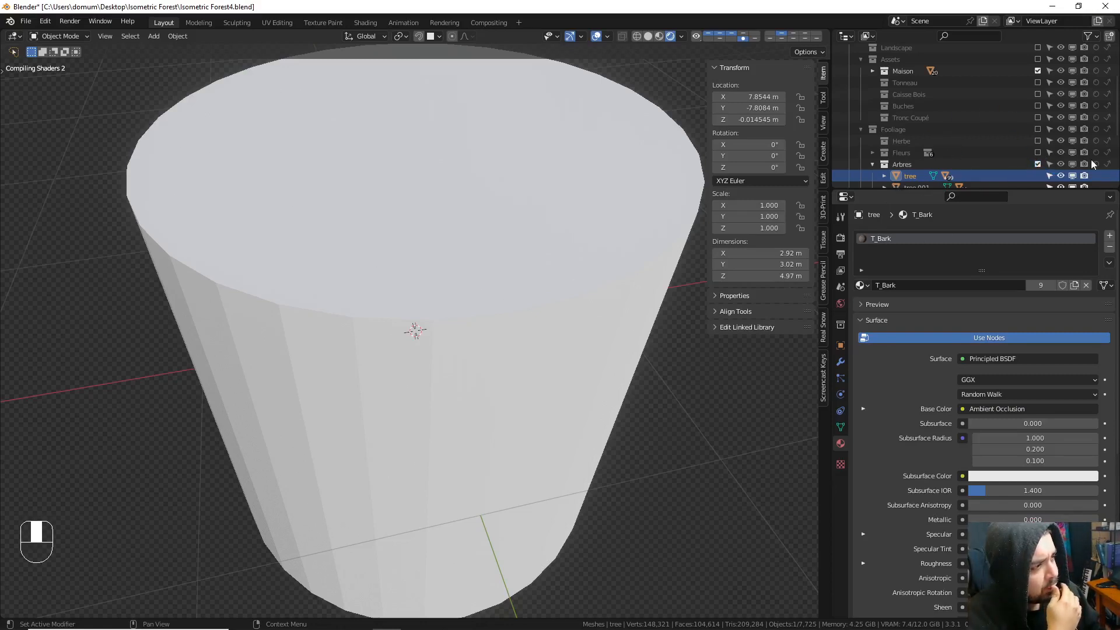
click(1033, 163)
scroll(543, 341, down, 3)
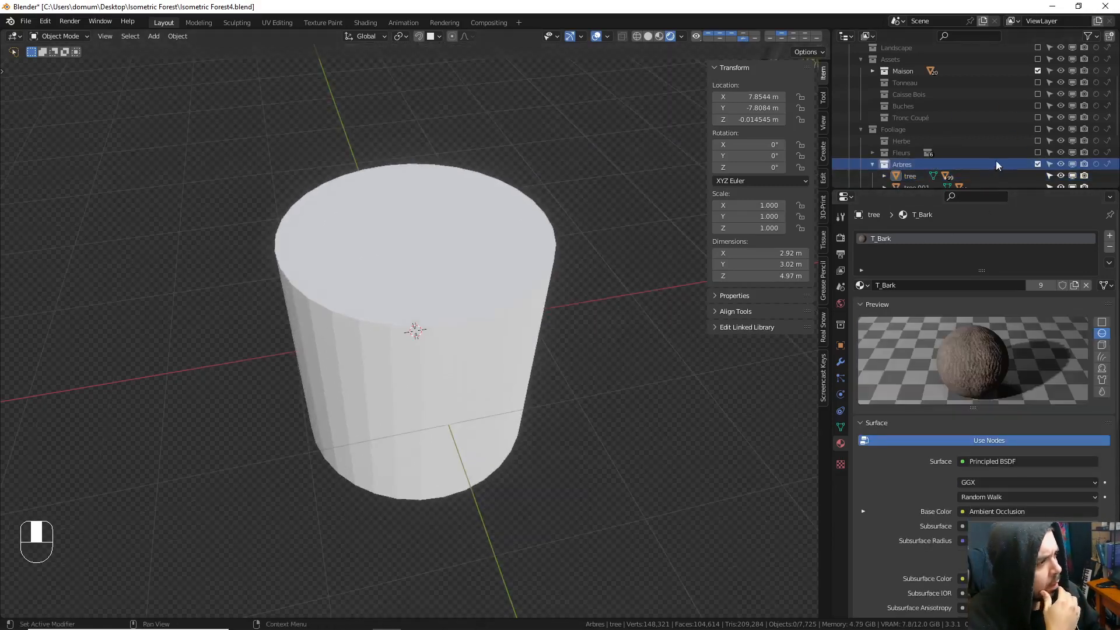
click(1037, 164)
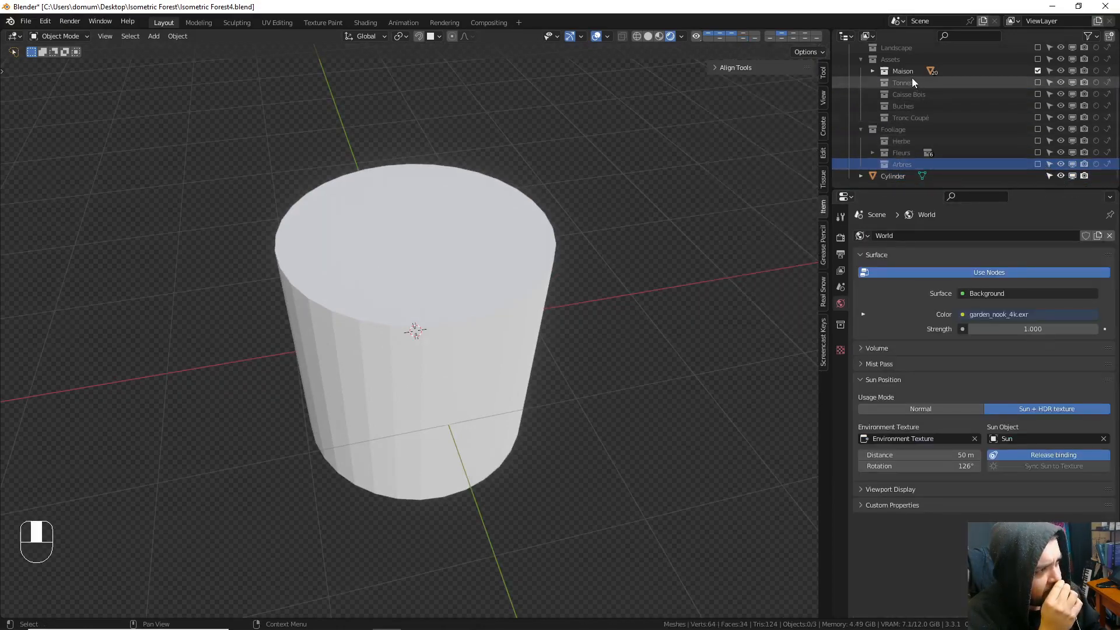
- Assign the existing T_Bark material to the cylinder and rename it M_Bark
click(837, 393)
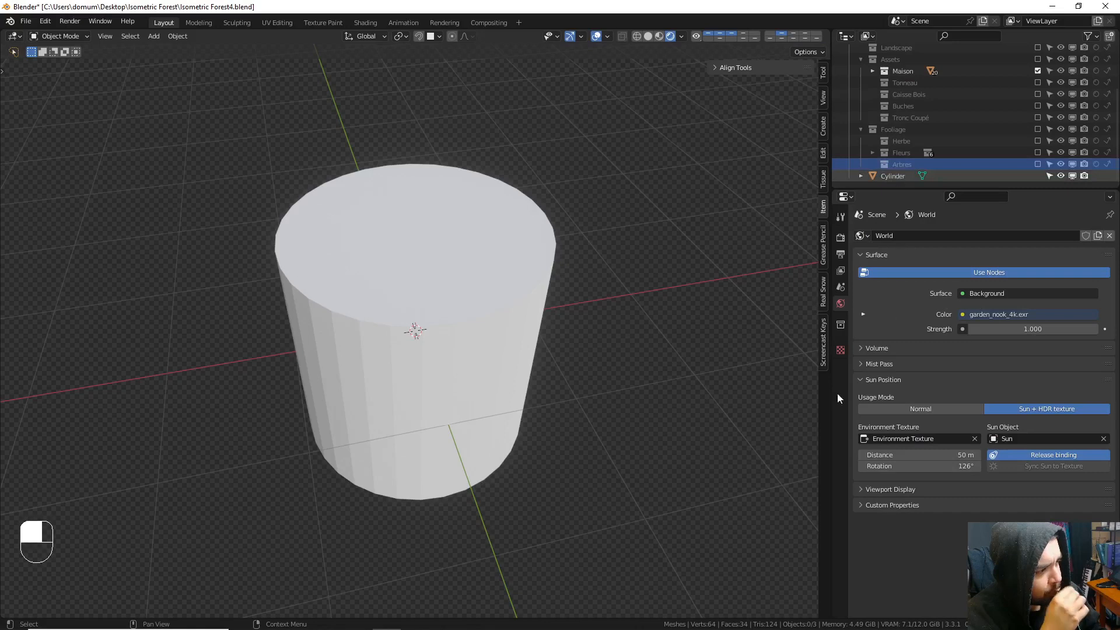
click(861, 285)
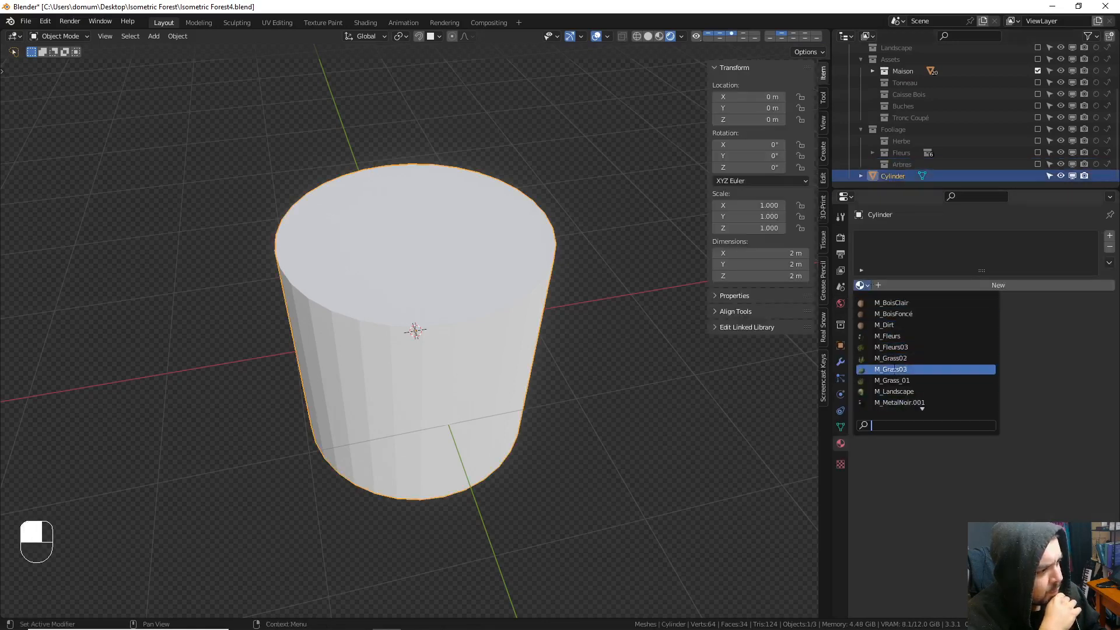
scroll(898, 388, down, 6)
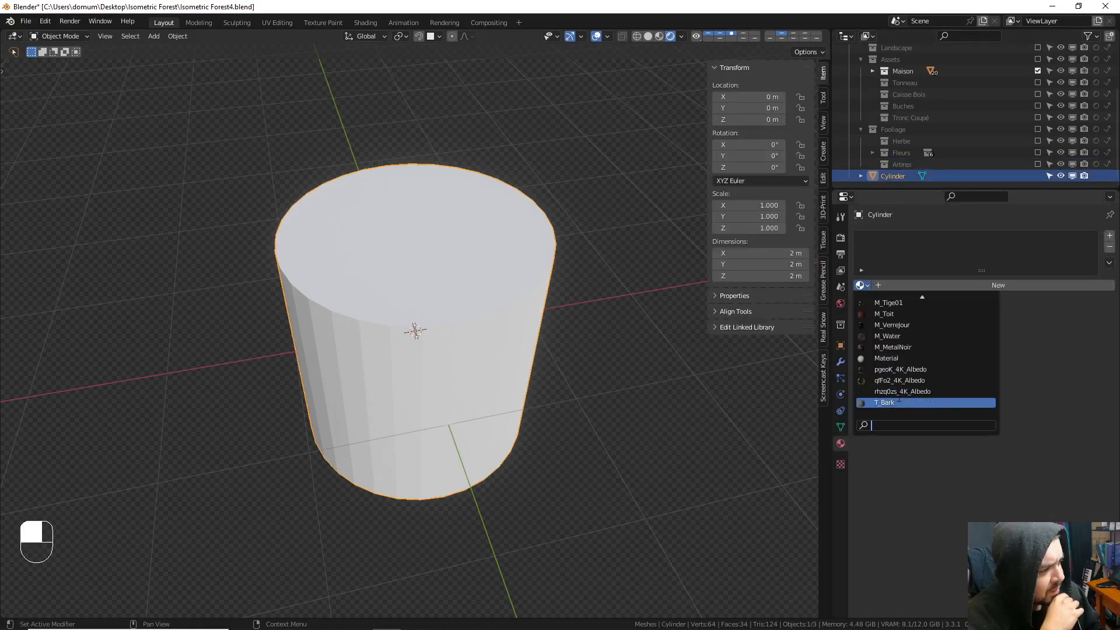
key(Return)
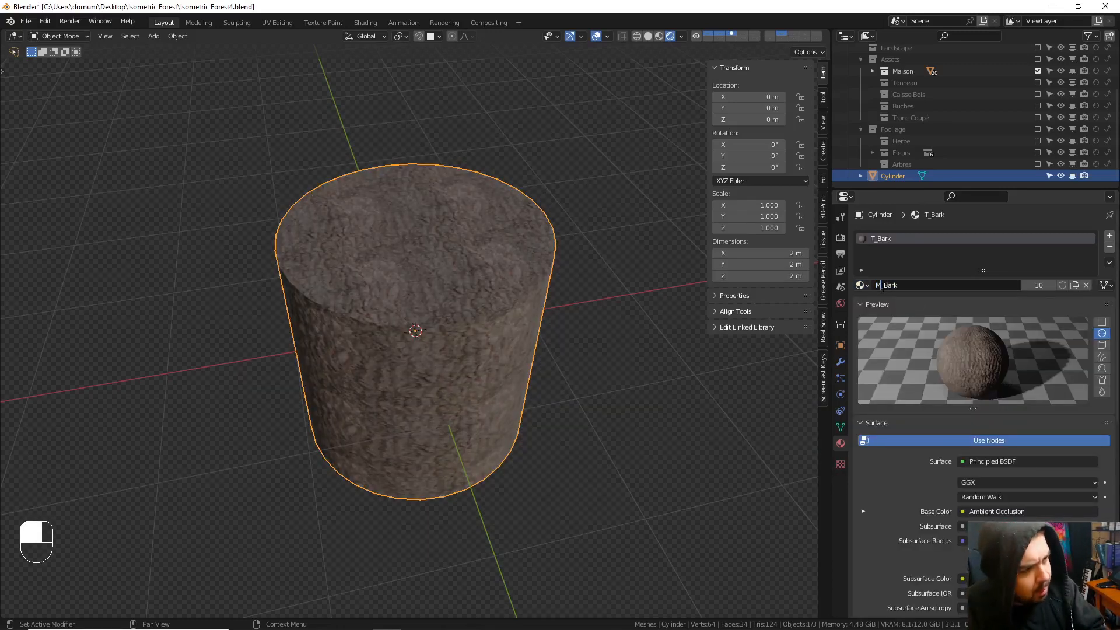
key(Return)
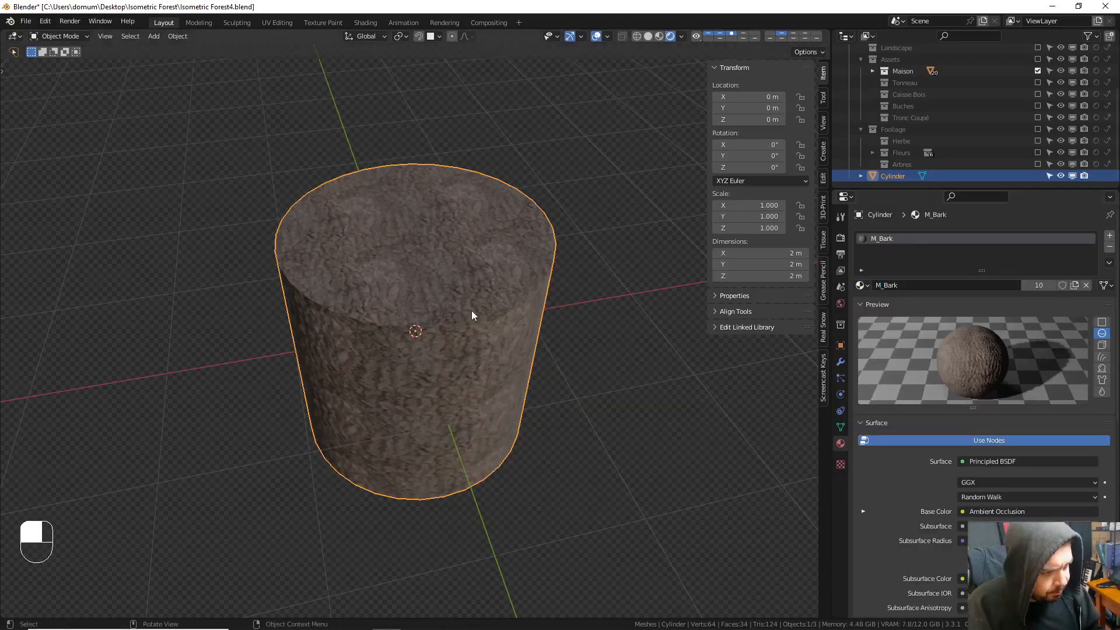
- Rotate the cylinder 90° about the global X axis and scale it uniformly by 0.1
middle_drag(471, 310, 545, 298)
key(r)
key(x)
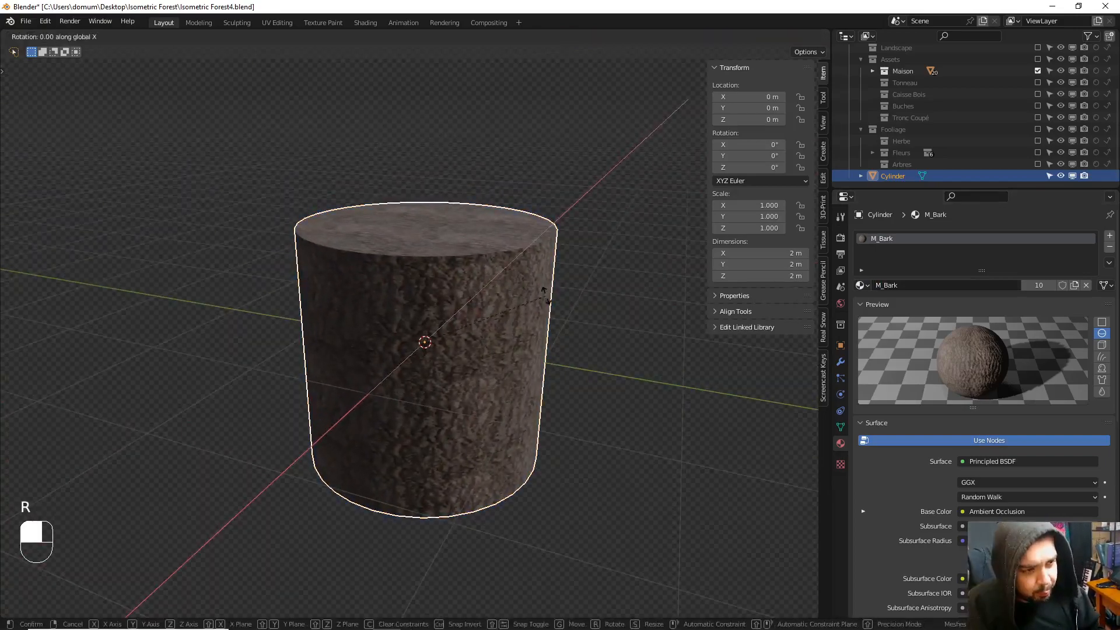
text(90)
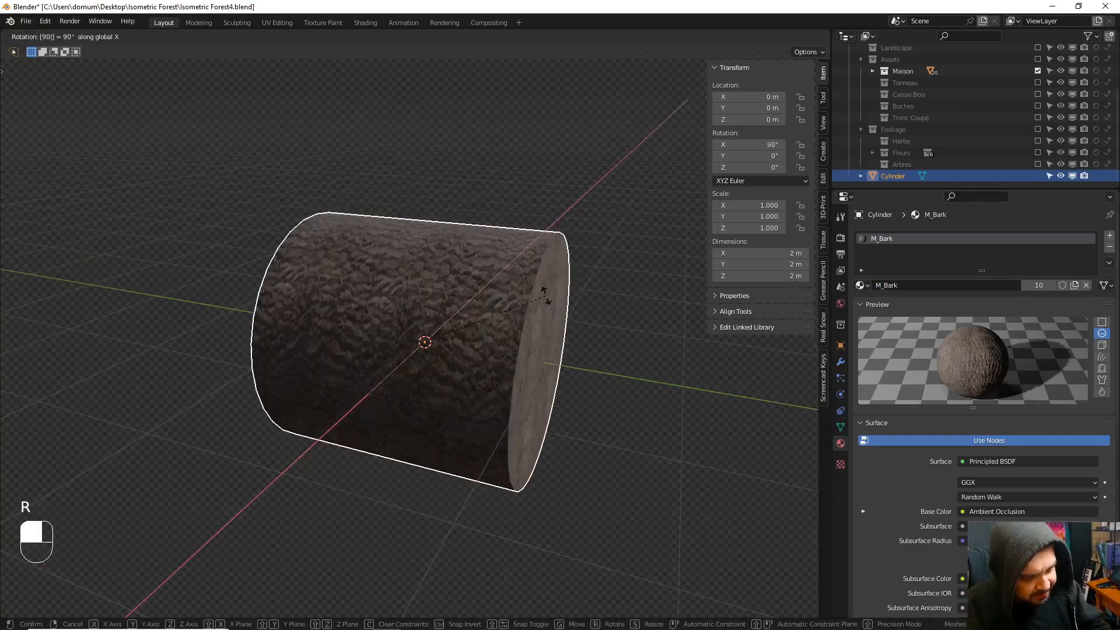
click(547, 301)
text(s)
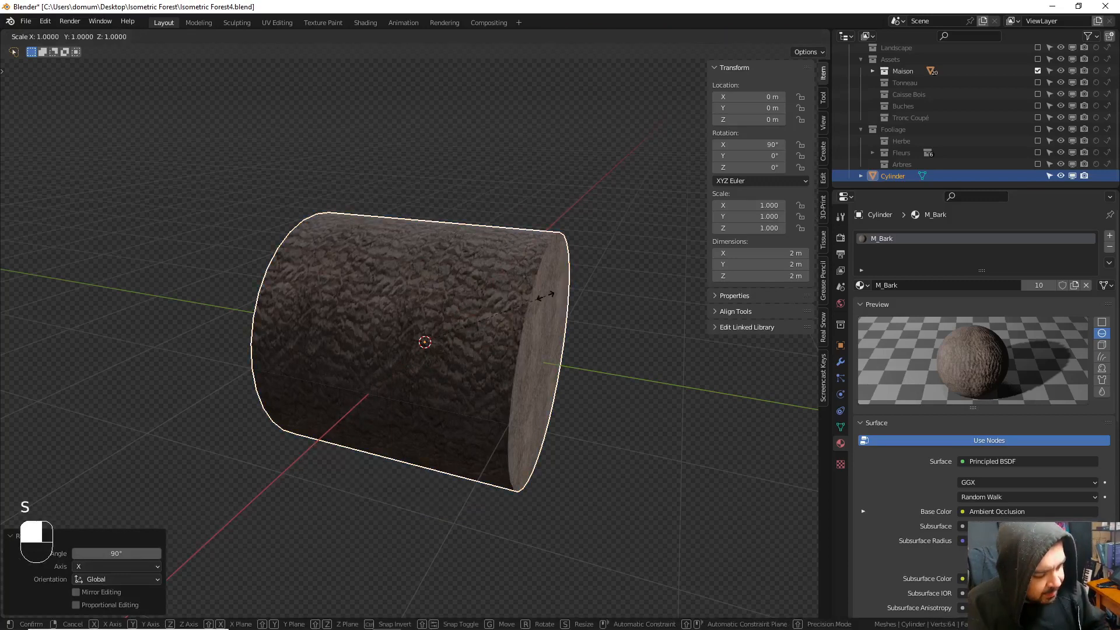
text(0.1)
click(545, 296)
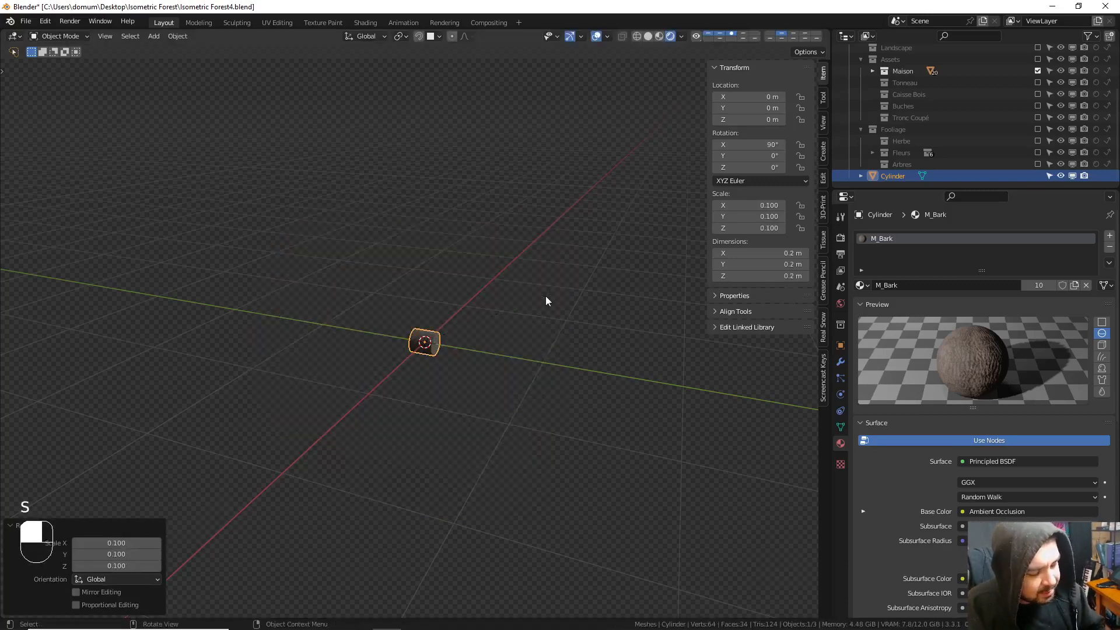
- Apply the cylinder's rotation and scale, and set its origin to the geometry
key(q)
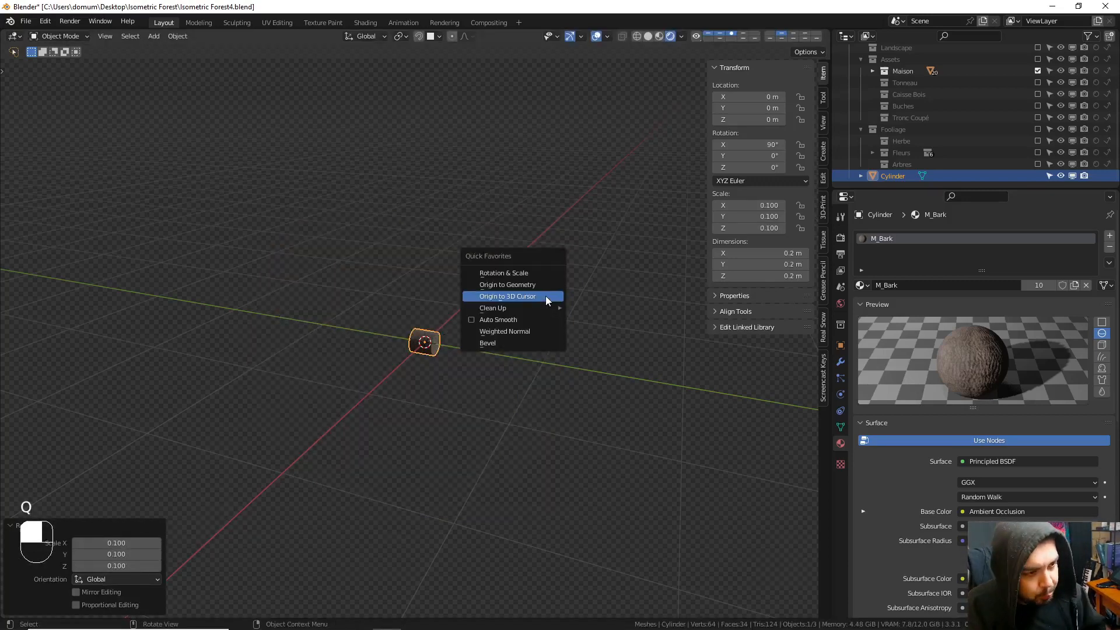
click(537, 278)
key(q)
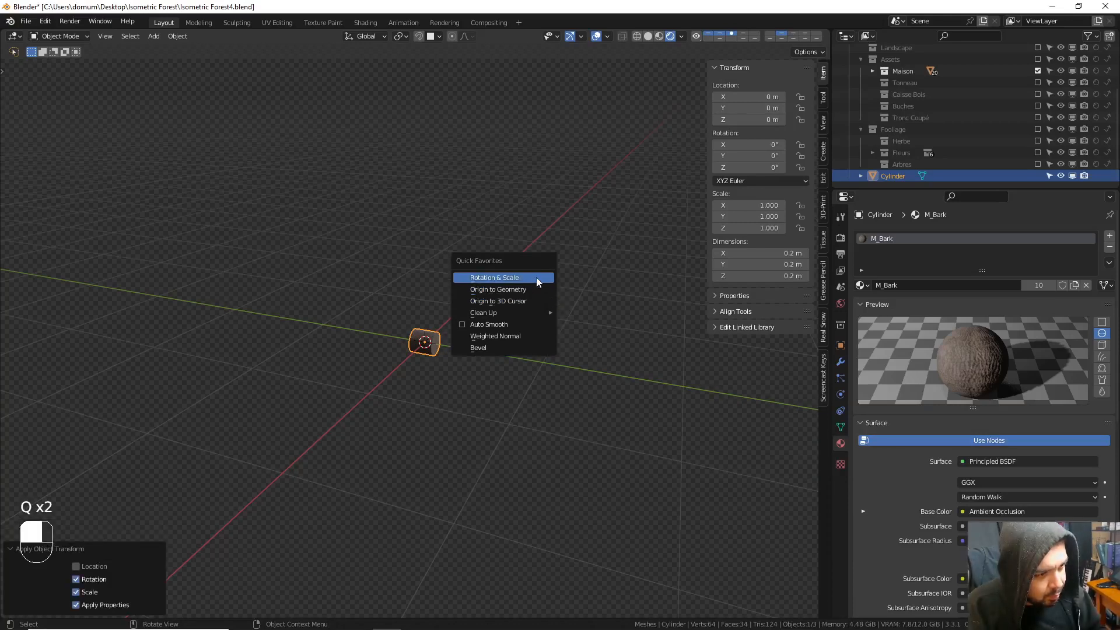
click(528, 289)
- Scale the cylinder along the global Y axis by 5, then by 0.5
key(s)
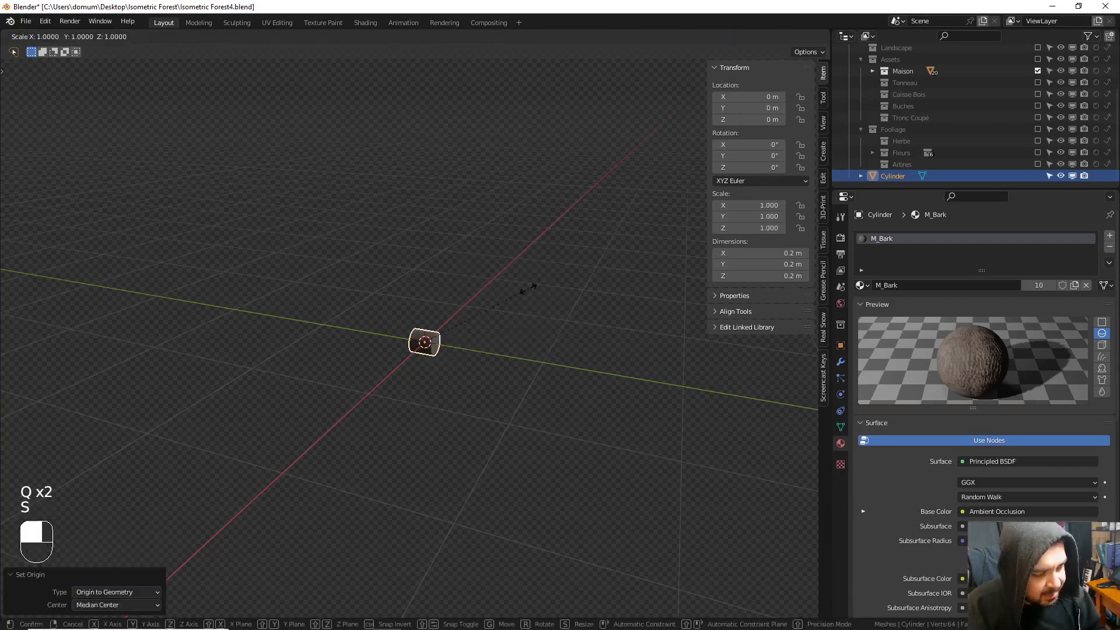
text(y)
text(5)
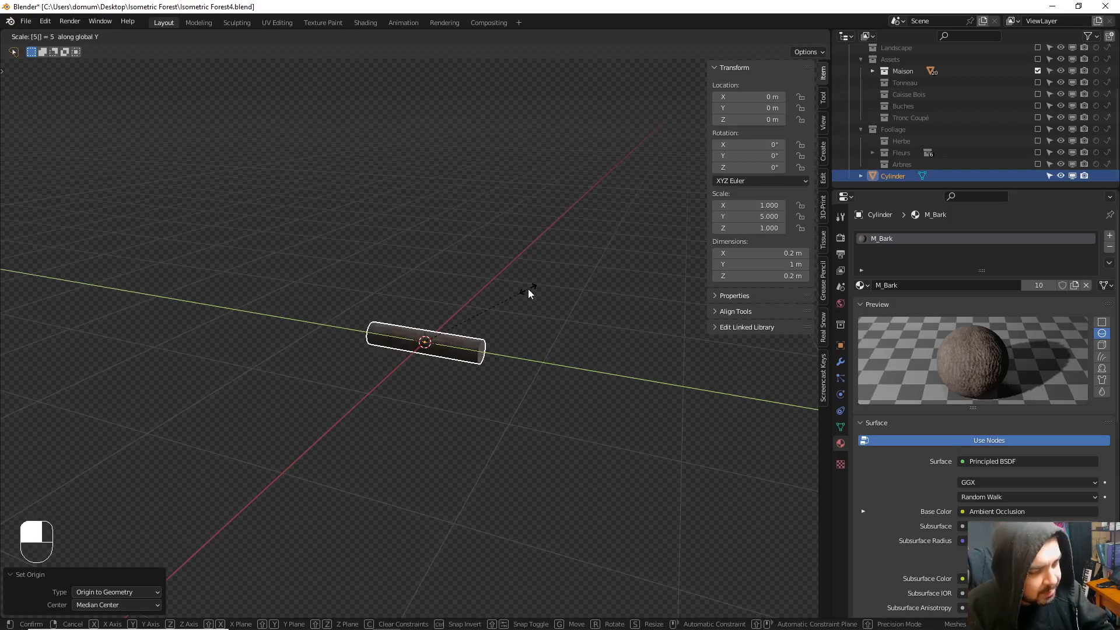
key(Return)
middle_drag(513, 305, 551, 278)
scroll(451, 325, up, 3)
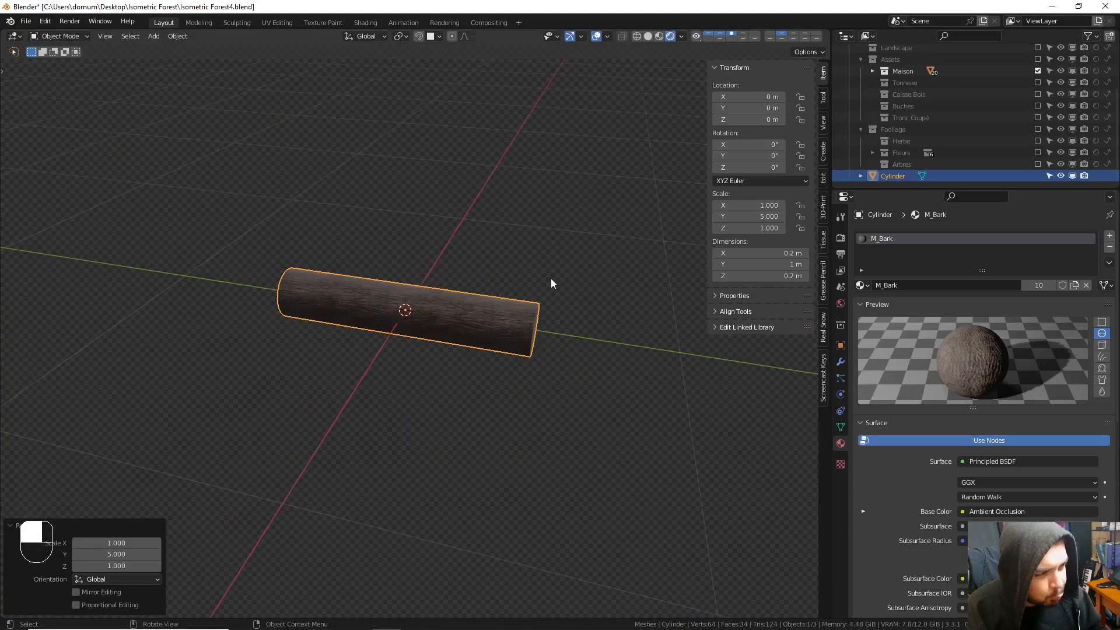
text(sy.5)
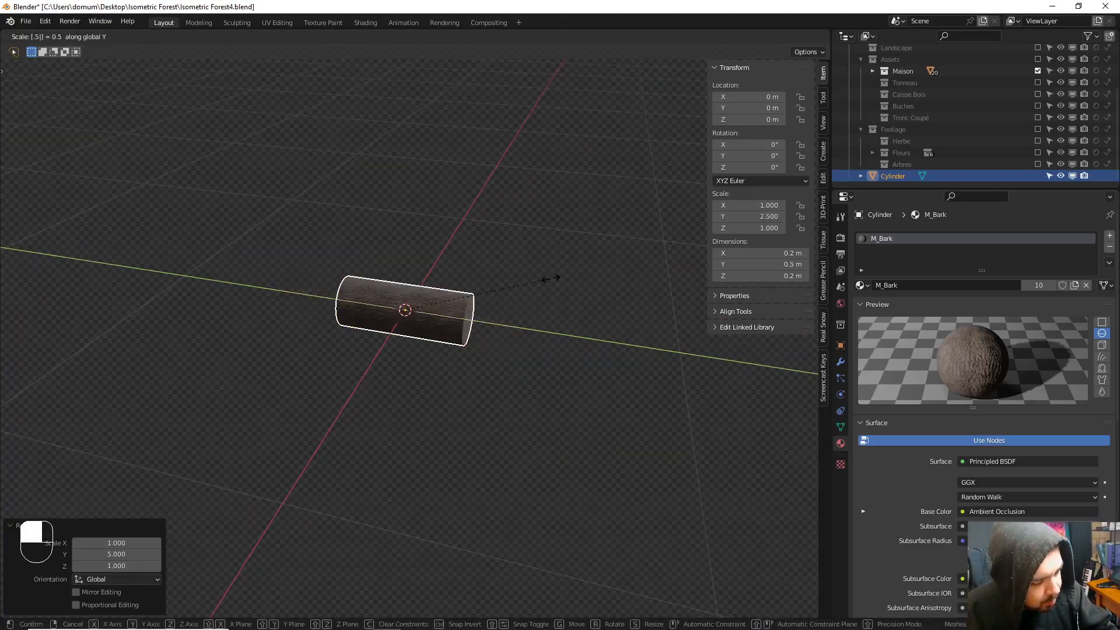
click(551, 278)
- Thin the cylinder by scaling it 0.5 on X and Z only, with the Y axis locked
text(s)
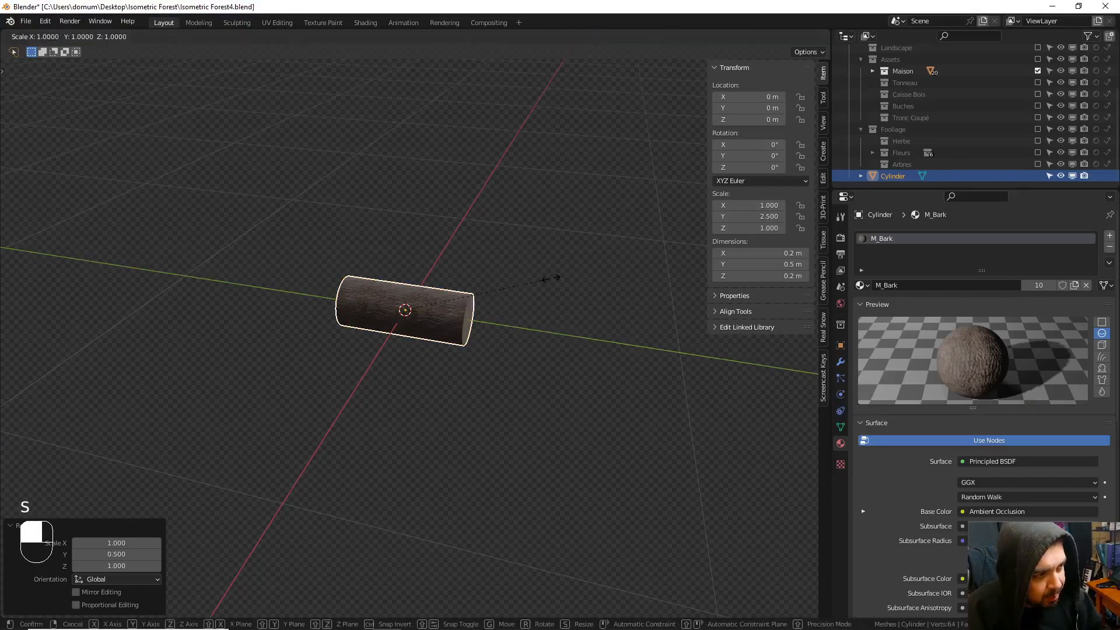
text(.5)
key(shift+y)
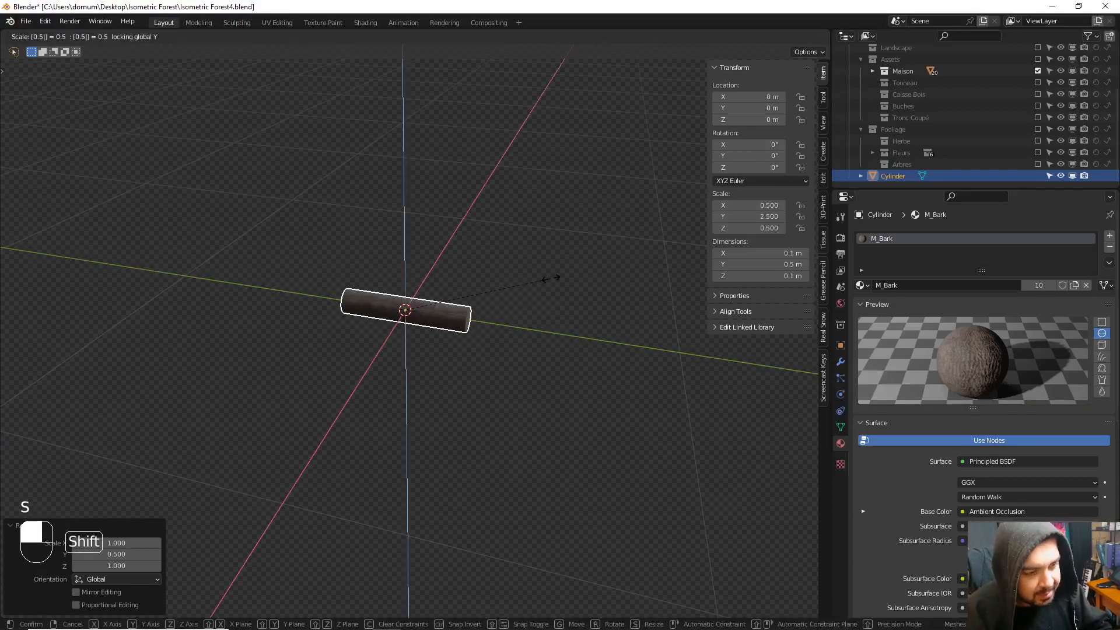
click(557, 282)
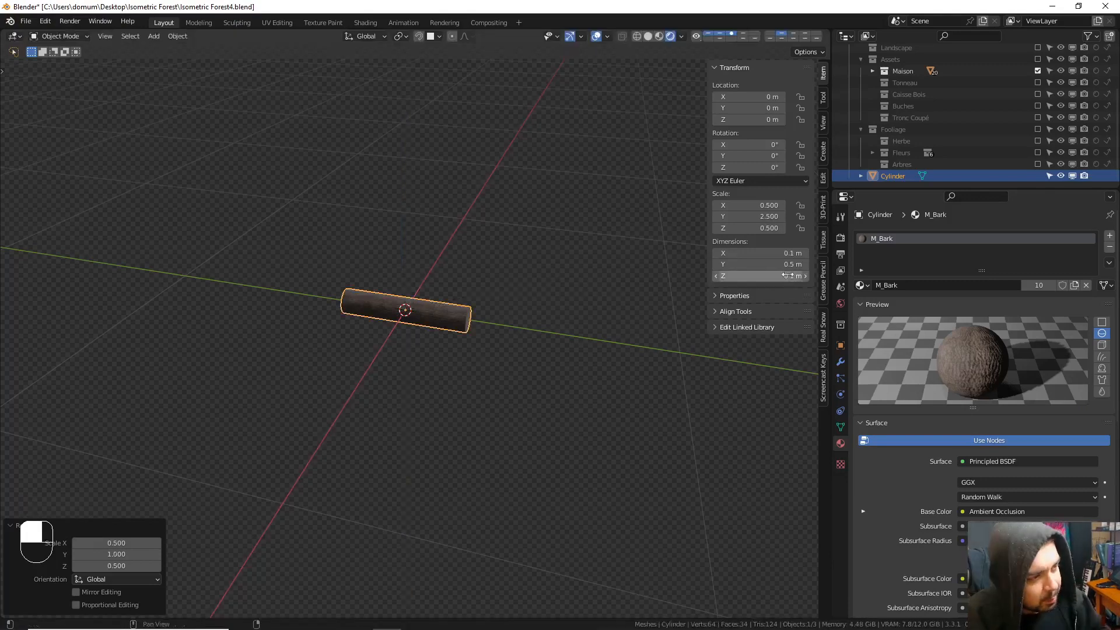
- Apply rotation and scale to the thinned cylinder and recentre its origin on the geometry
middle_drag(551, 266, 489, 251)
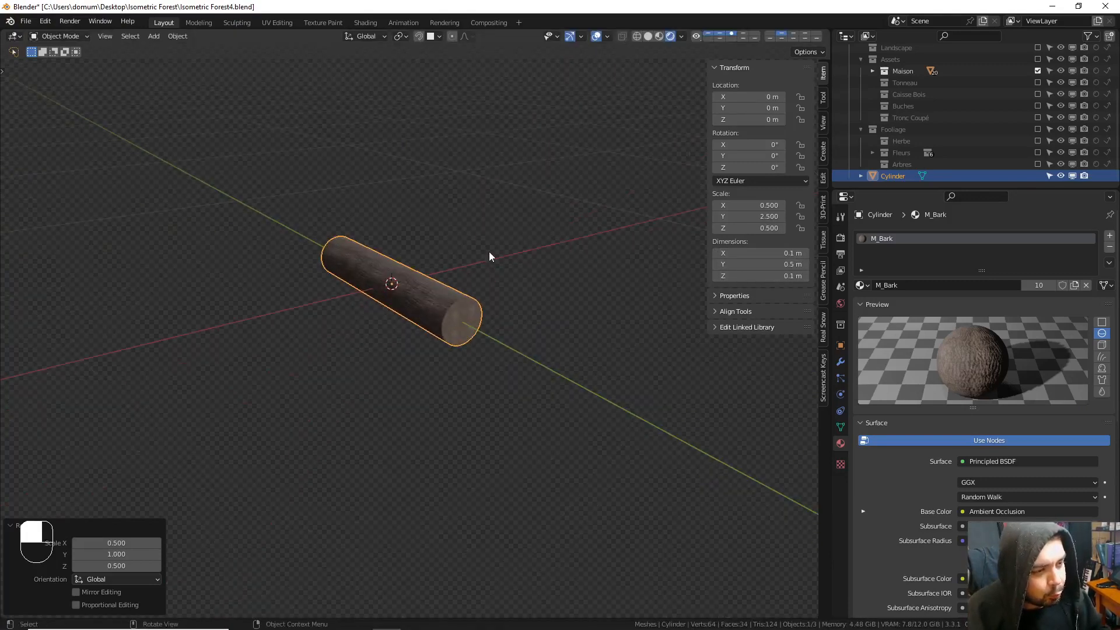
key(q)
click(468, 241)
key(q)
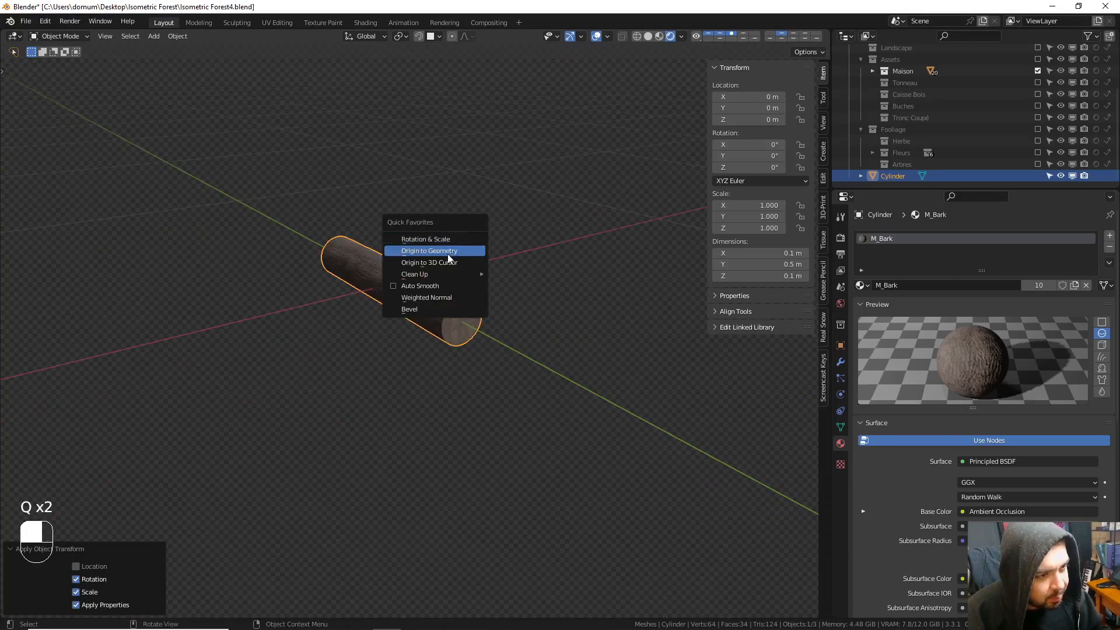
click(467, 251)
- In Edit Mode with face selection, inset the cylinder's front end cap by about 0.004 m to form a bark rim
middle_drag(528, 268, 460, 246)
scroll(460, 247, up, 4)
key(Tab)
shift+middle_drag(424, 211, 440, 265)
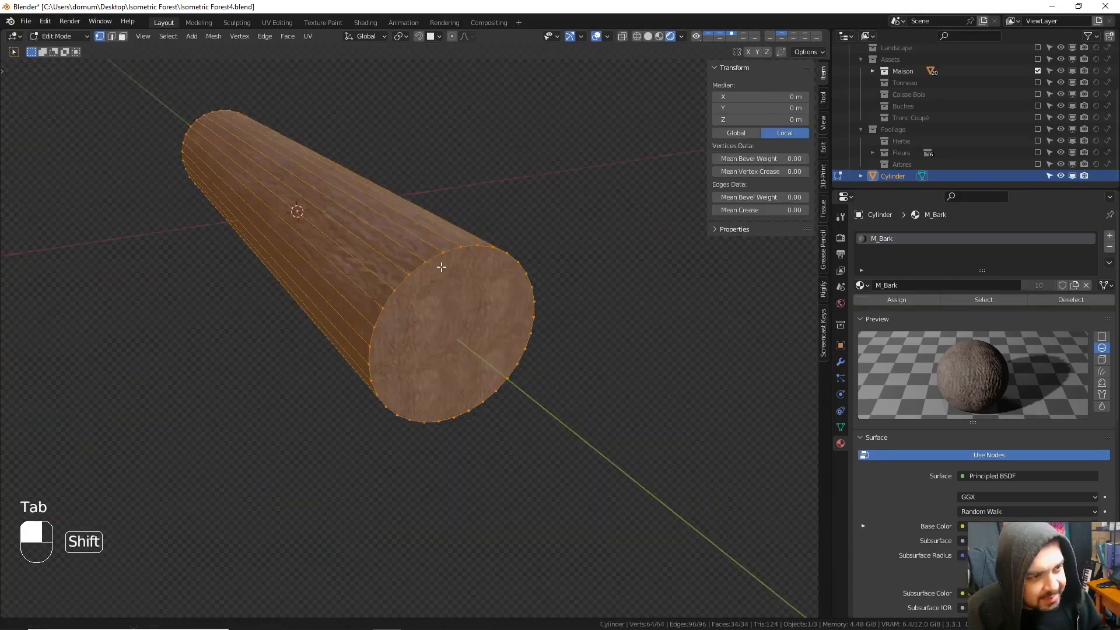
click(122, 36)
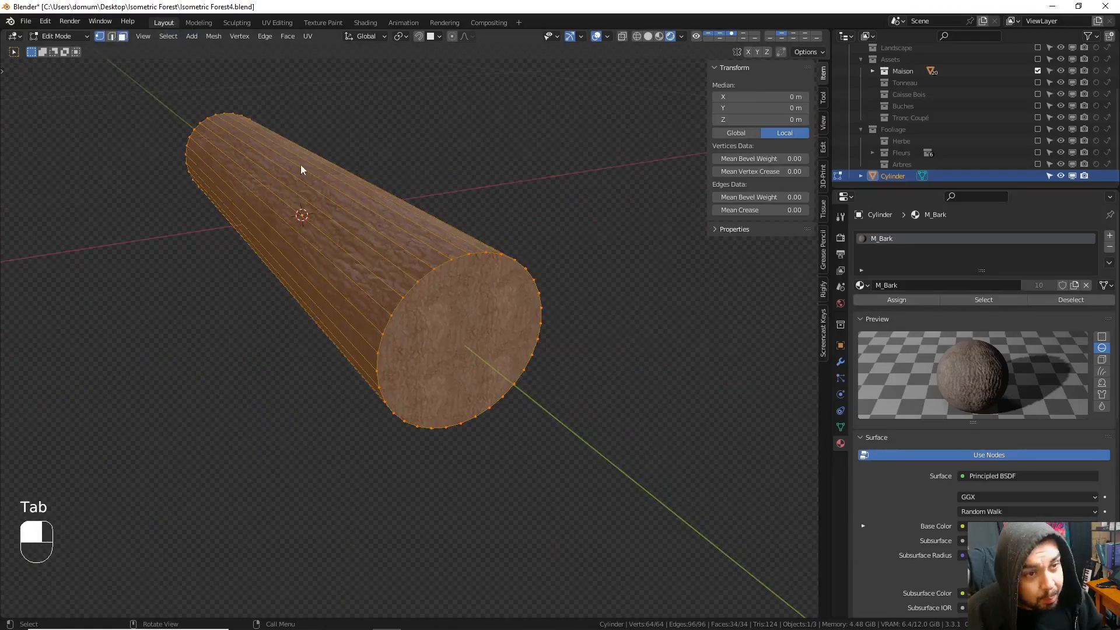
click(500, 319)
key(i)
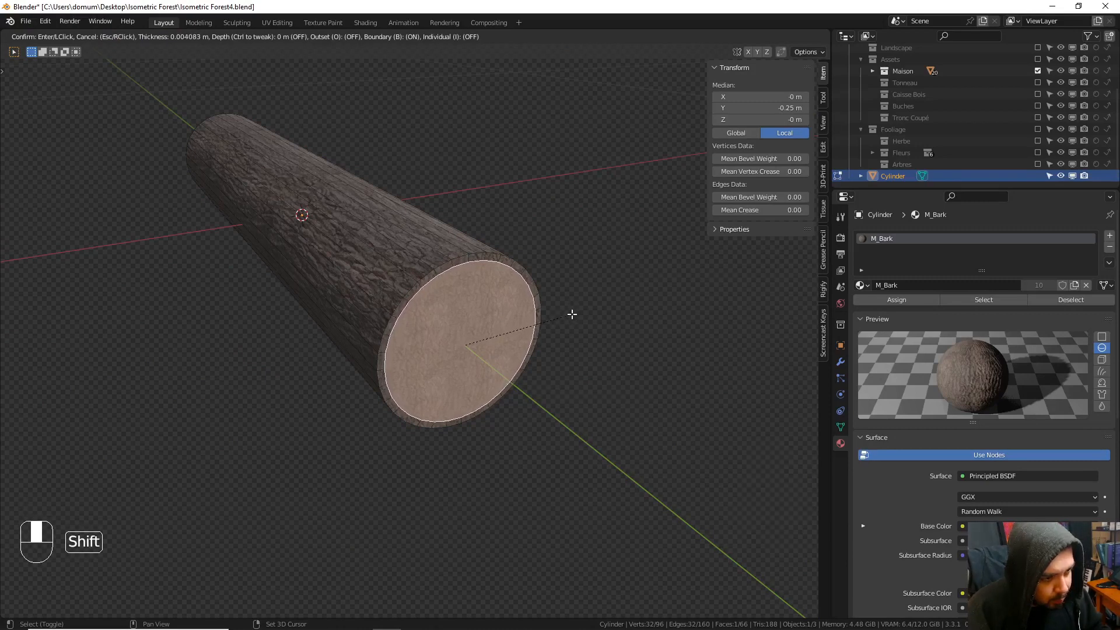
click(572, 313)
- Extrude the inset front end cap -0.01 m along its normal to recess it inside the bark rim
text(e)
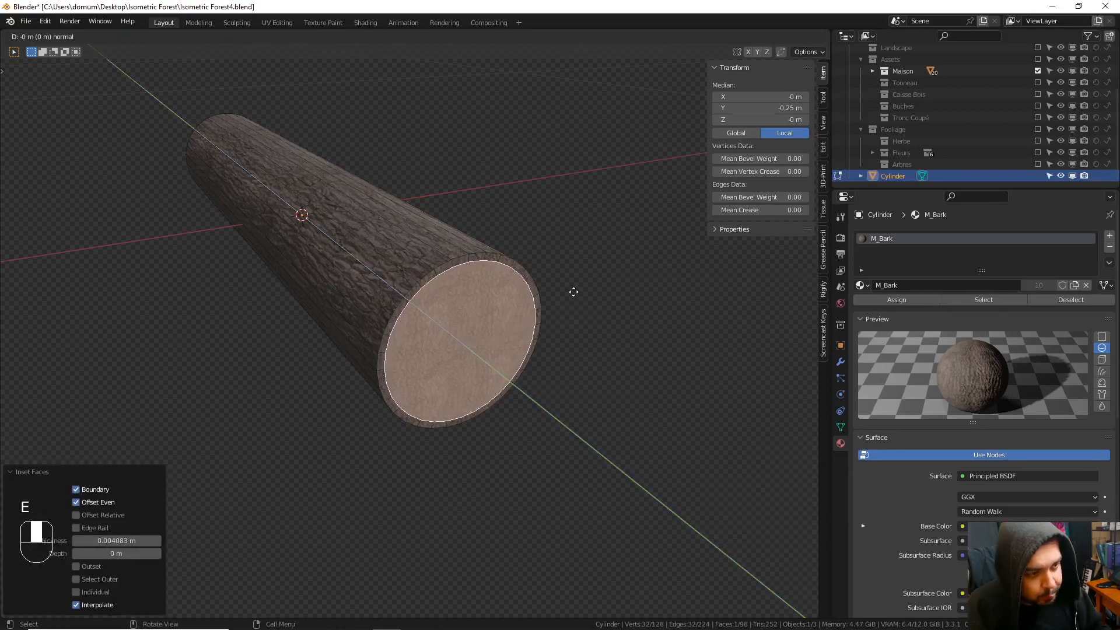
text(0.02-)
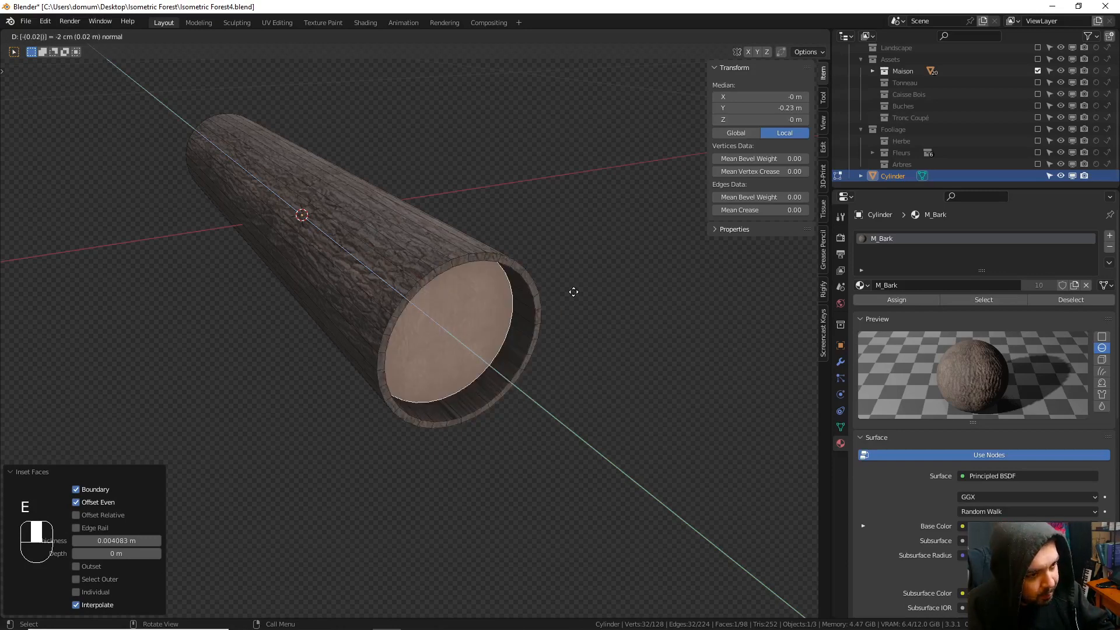
key(BackSpace)
text(1)
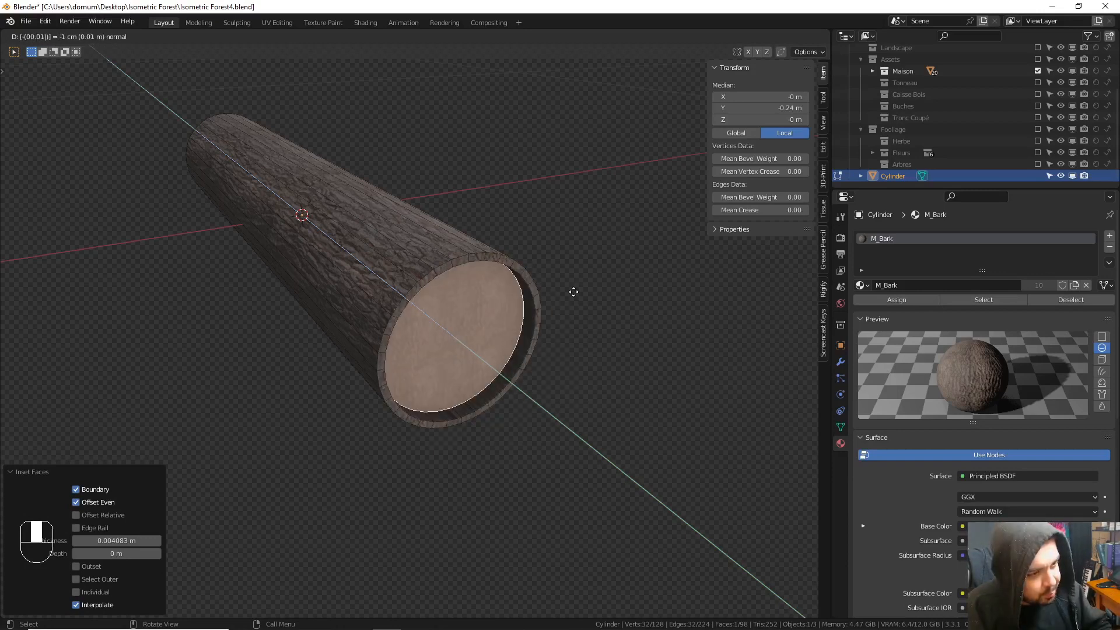
key(Return)
- Inset the opposite end cap by about 0.005 m and extrude it -0.01 m to recess it inside its rim
scroll(574, 292, down, 4)
middle_drag(574, 292, 485, 272)
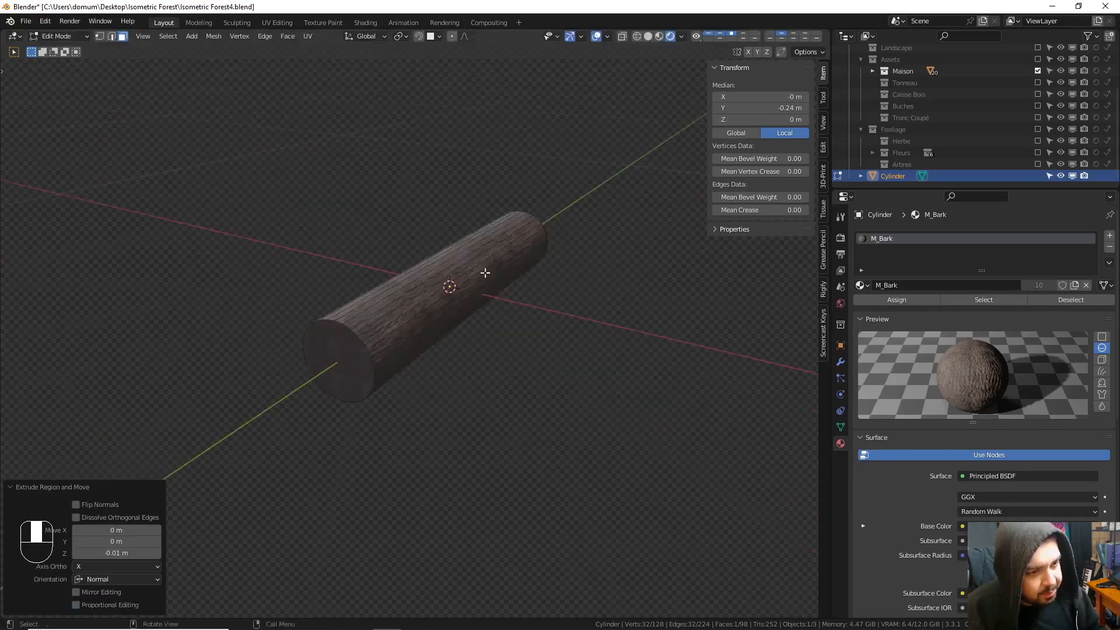
click(349, 359)
key(i)
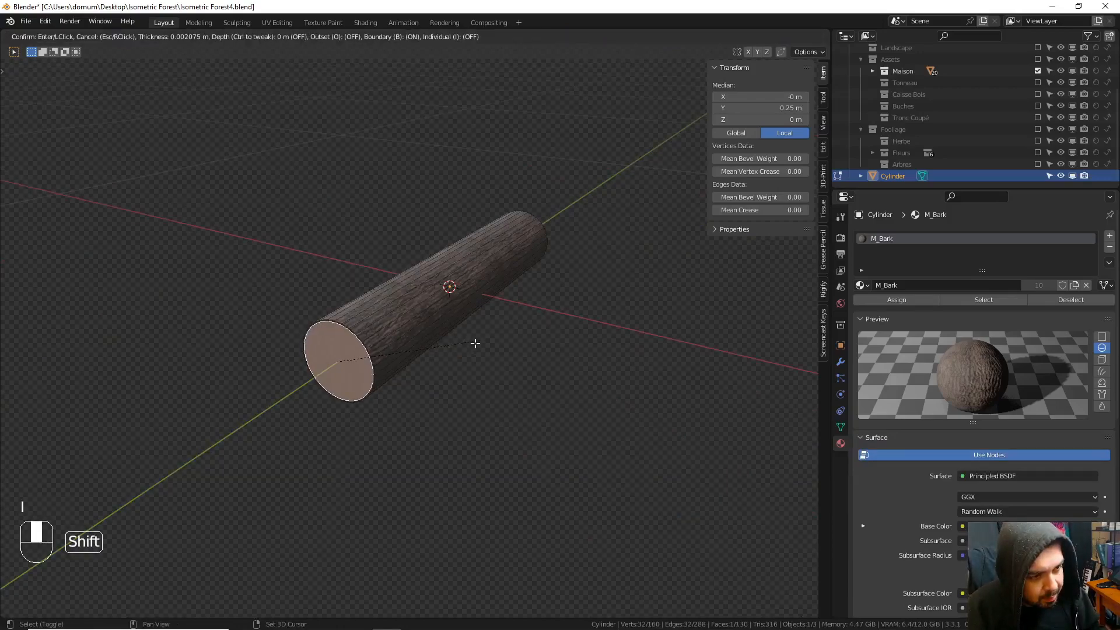
click(452, 352)
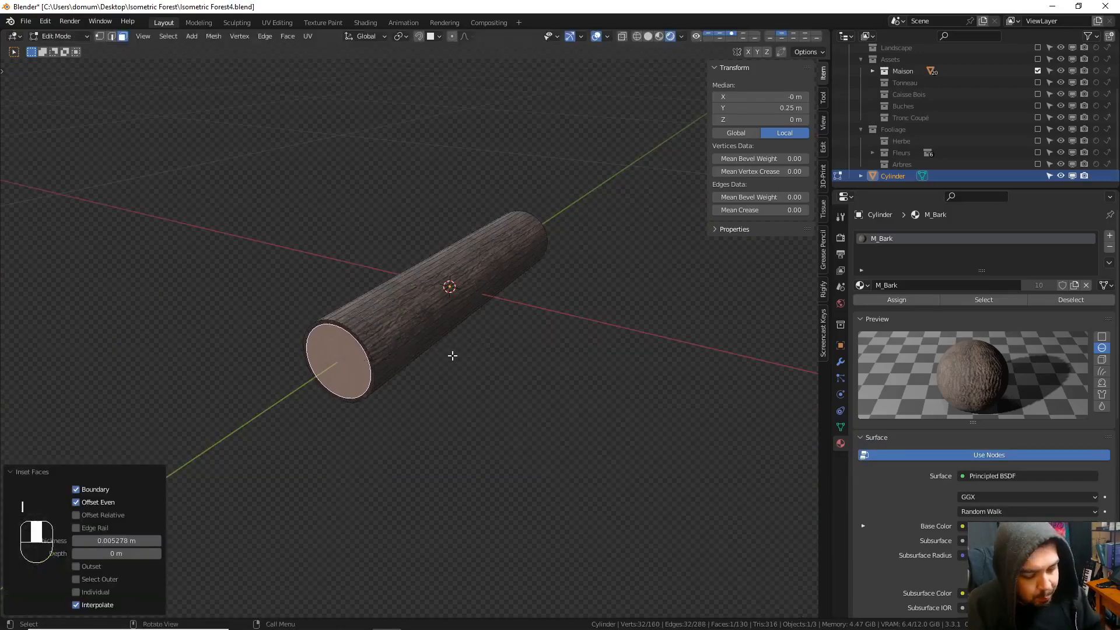
text(e-0.01)
key(Return)
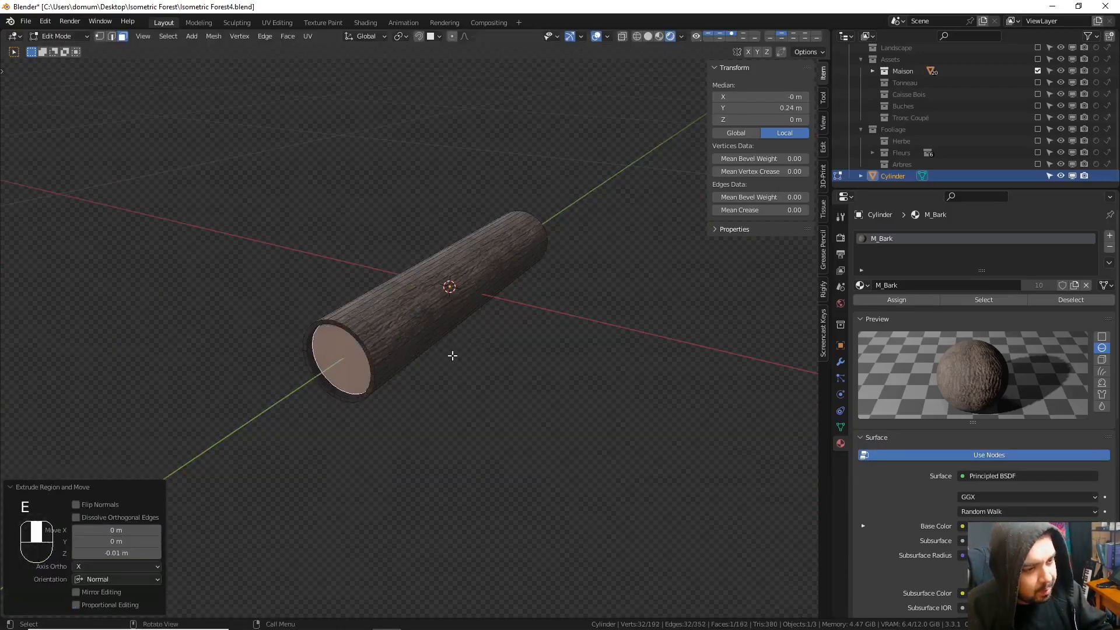
- Delete the recessed cap faces at both ends of the log
middle_drag(473, 329, 282, 303)
key(x)
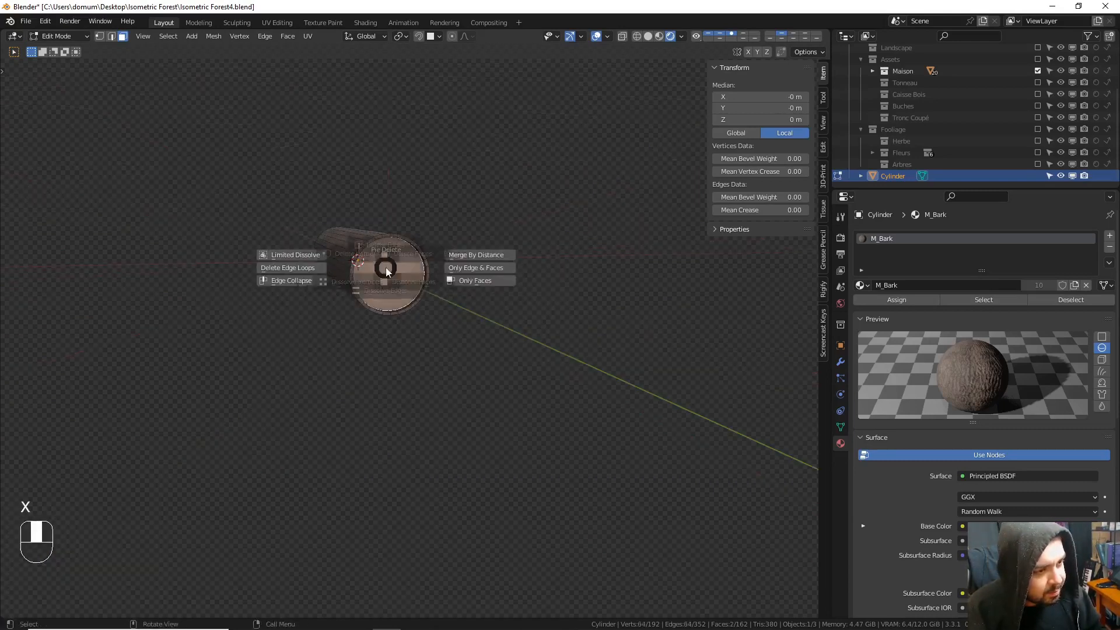
click(445, 234)
- With edge selection, select the recessed open loop at the log's -Y end and close it with Grid Fill, span 8
click(112, 36)
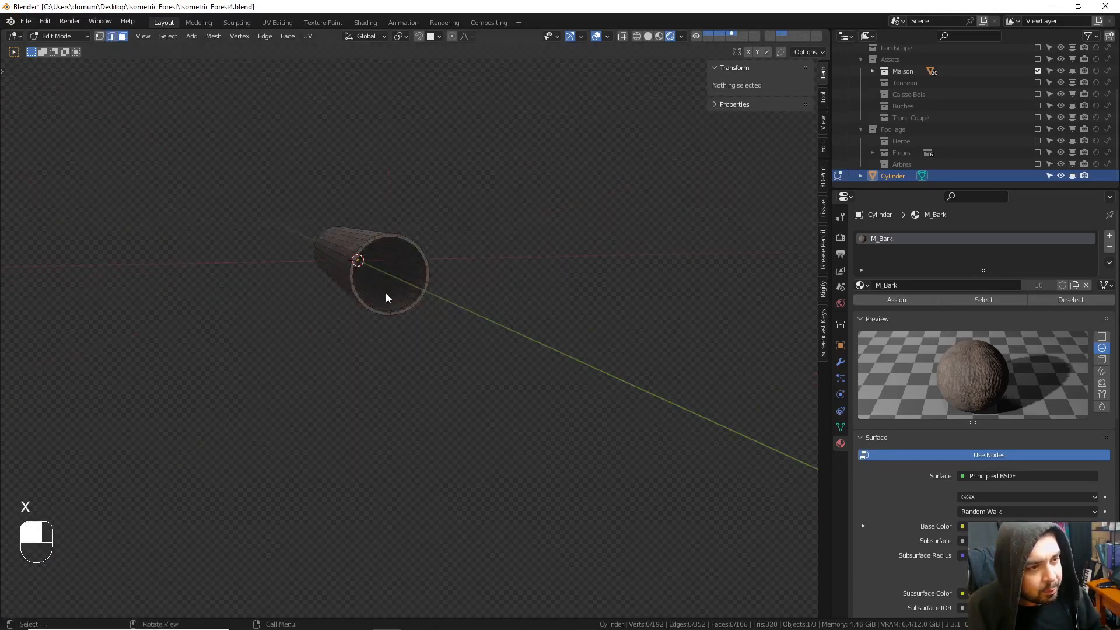
scroll(396, 261, up, 3)
alt+shift+click(425, 221)
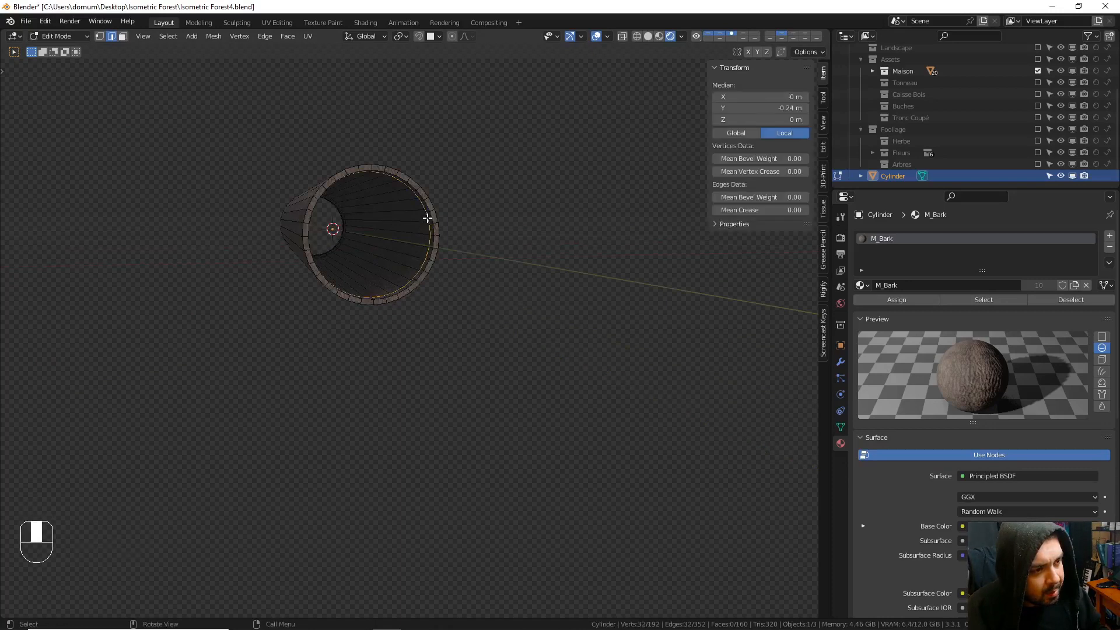
key(q)
click(424, 225)
- Close the recessed open loop at the log's +Y end with Grid Fill and clear the selection
middle_drag(408, 226, 506, 264)
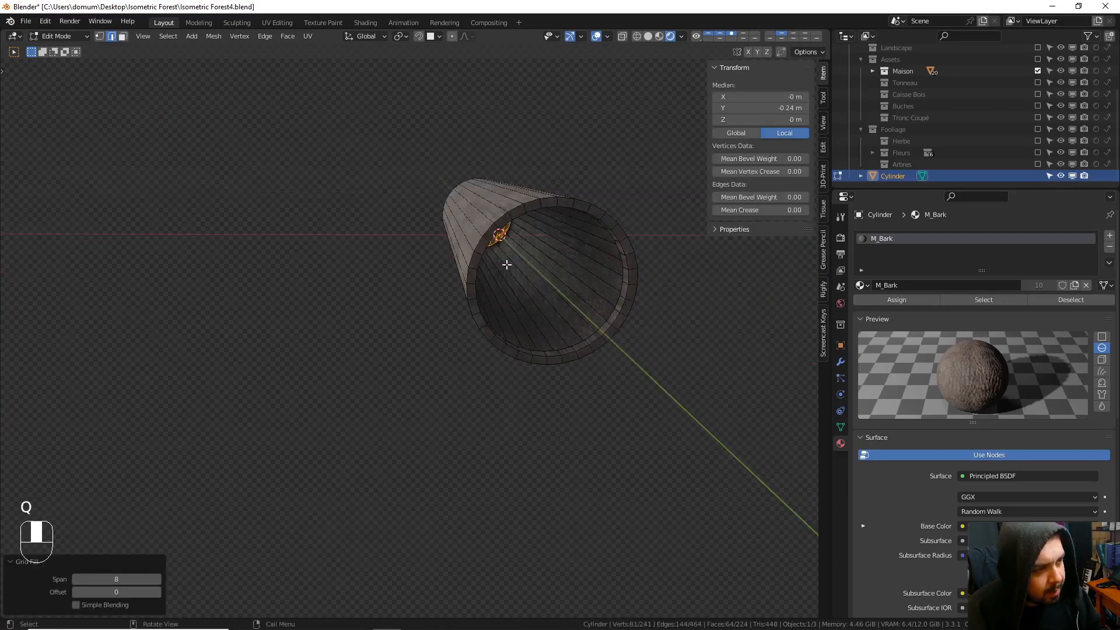
alt+shift+click(617, 249)
key(q)
click(615, 248)
middle_drag(616, 250, 576, 261)
scroll(575, 261, up, 2)
key(a)
click(592, 209)
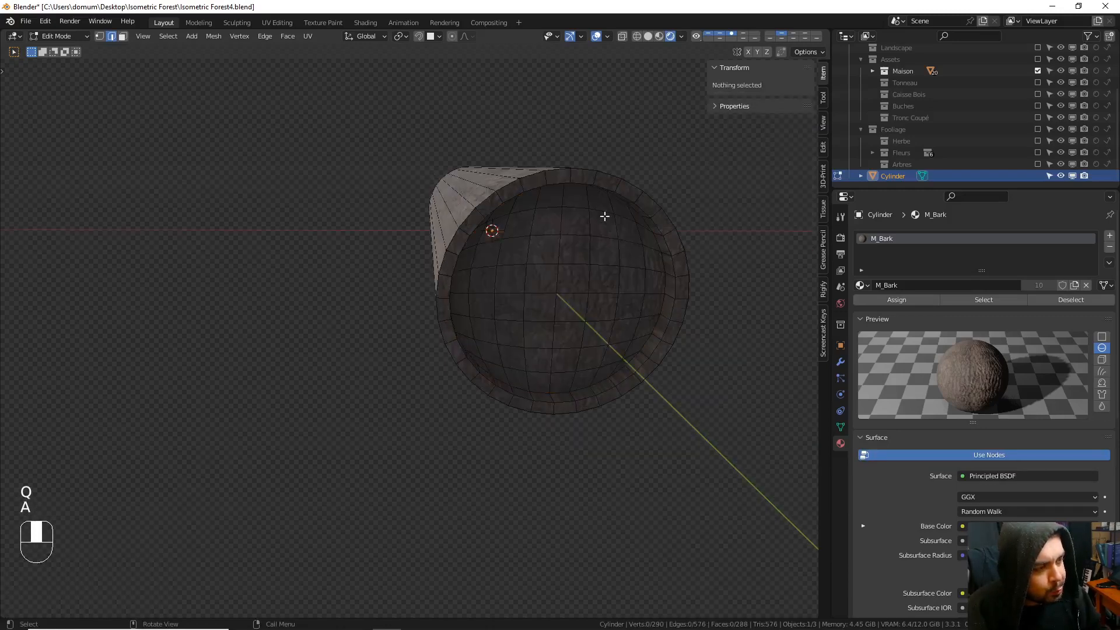
- Select the +Y end's recessed cap loop, one wall edge and both rim loops, plus a single lengthwise edge along the log
alt+shift+click(654, 250)
alt+shift+click(610, 377)
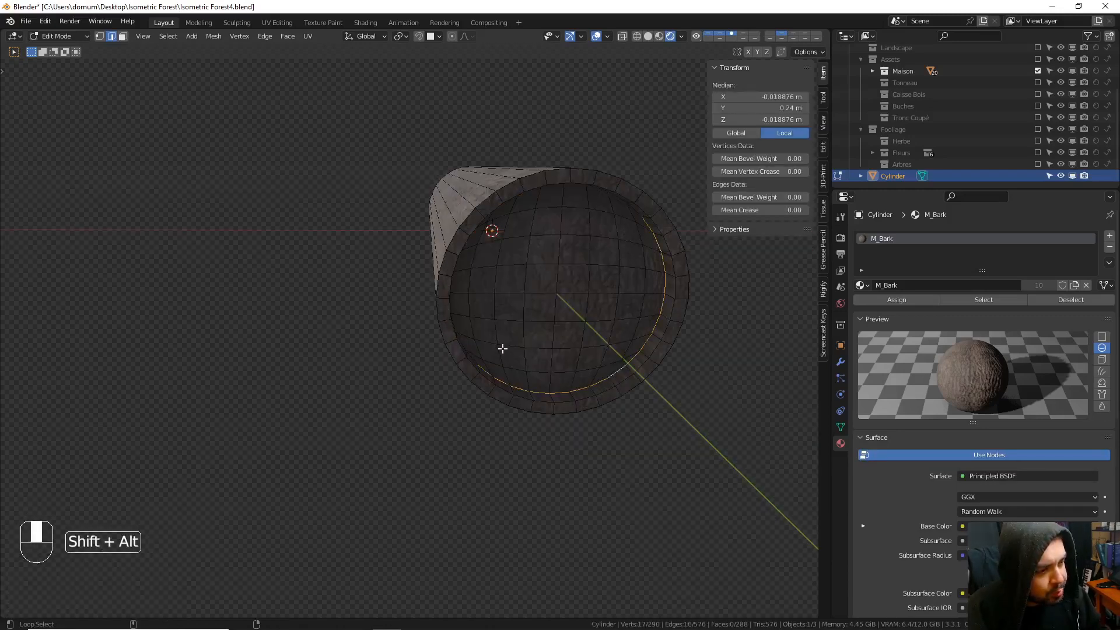
middle_drag(502, 349, 393, 305)
alt+shift+click(355, 293)
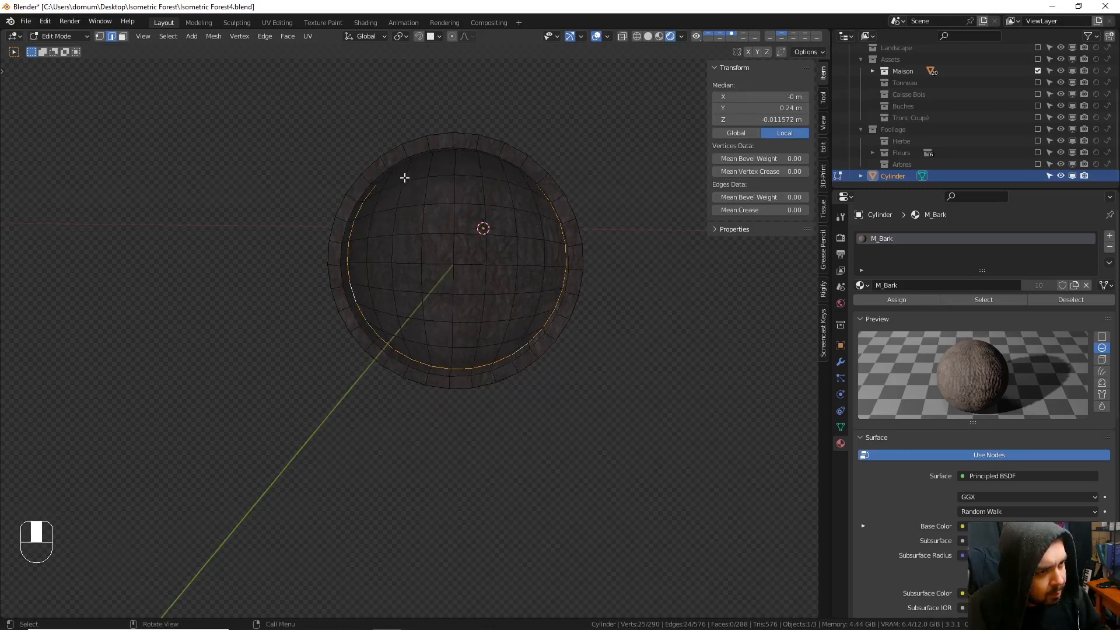
shift+middle_drag(405, 177, 447, 107)
alt+shift+click(444, 74)
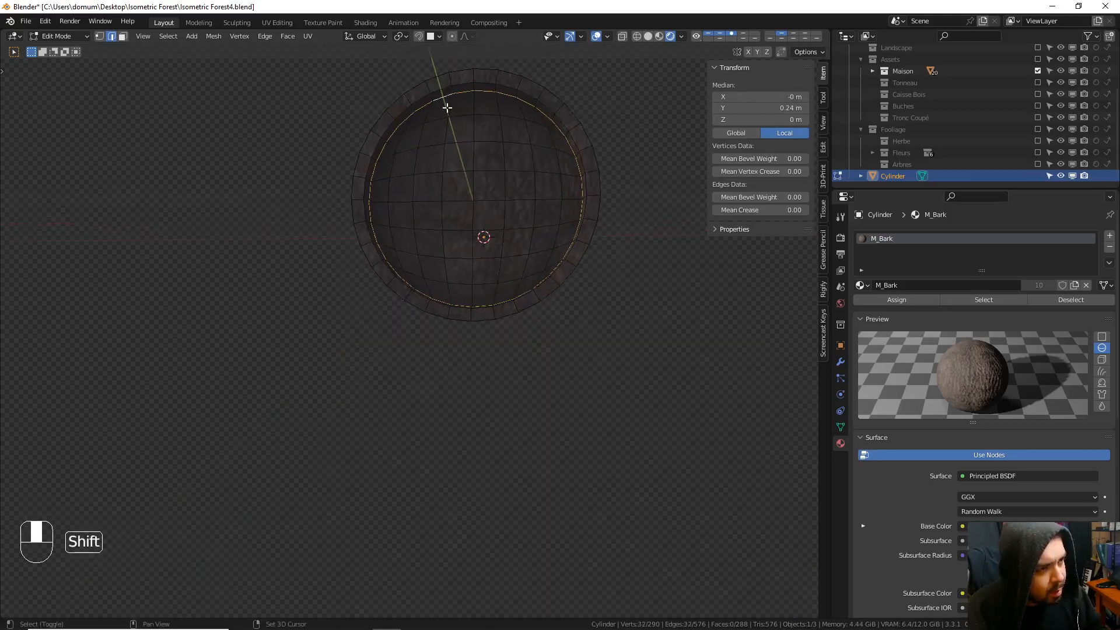
shift+click(474, 88)
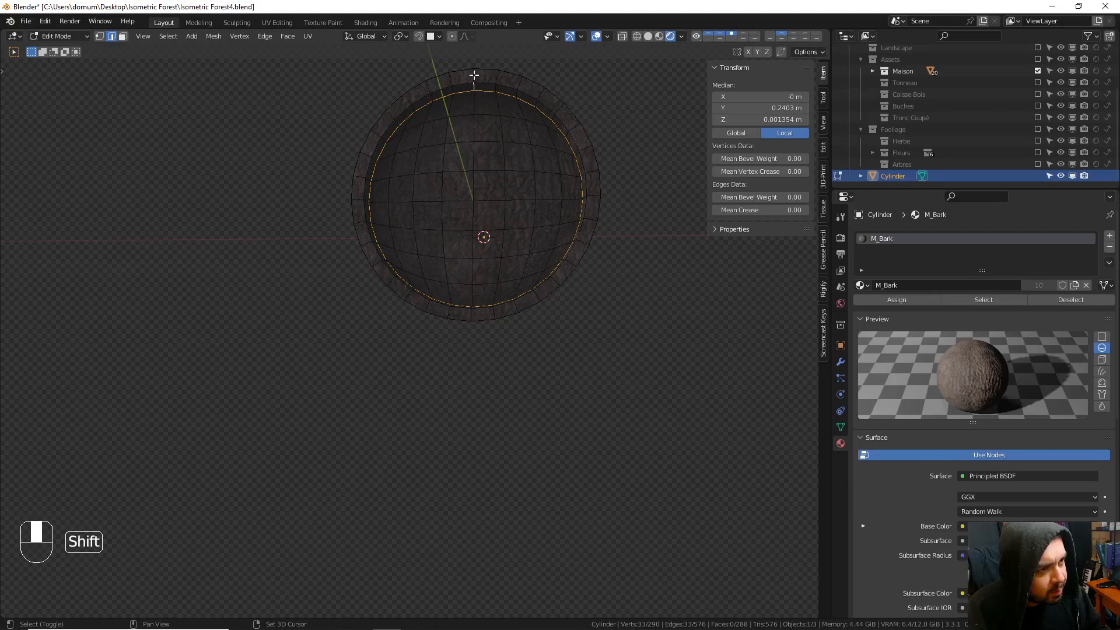
alt+shift+click(464, 86)
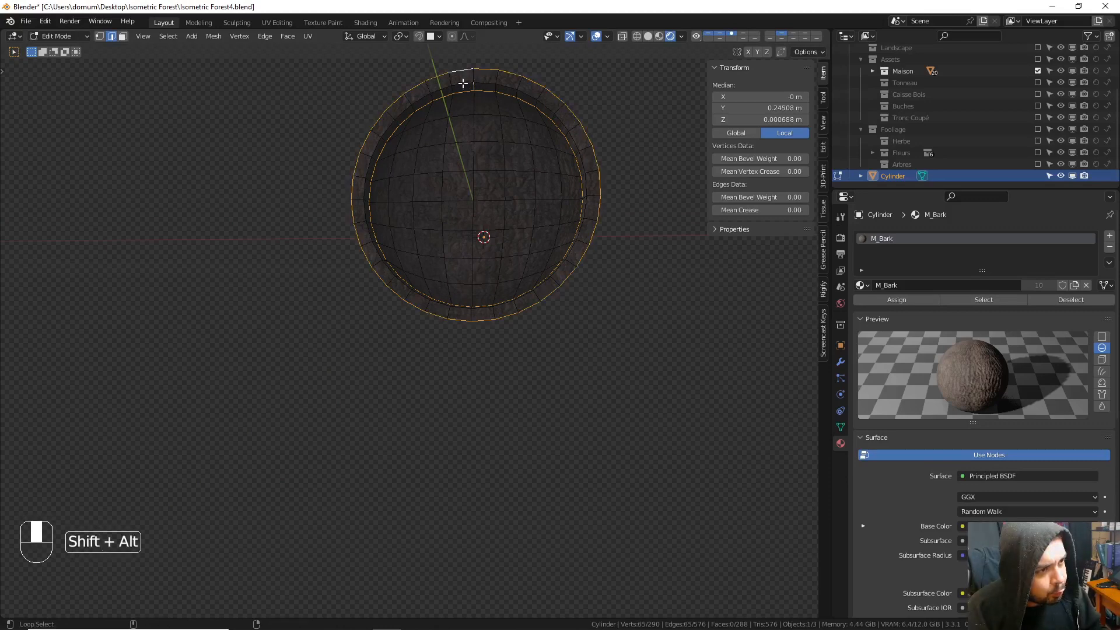
middle_drag(464, 83, 527, 361)
alt+shift+click(535, 365)
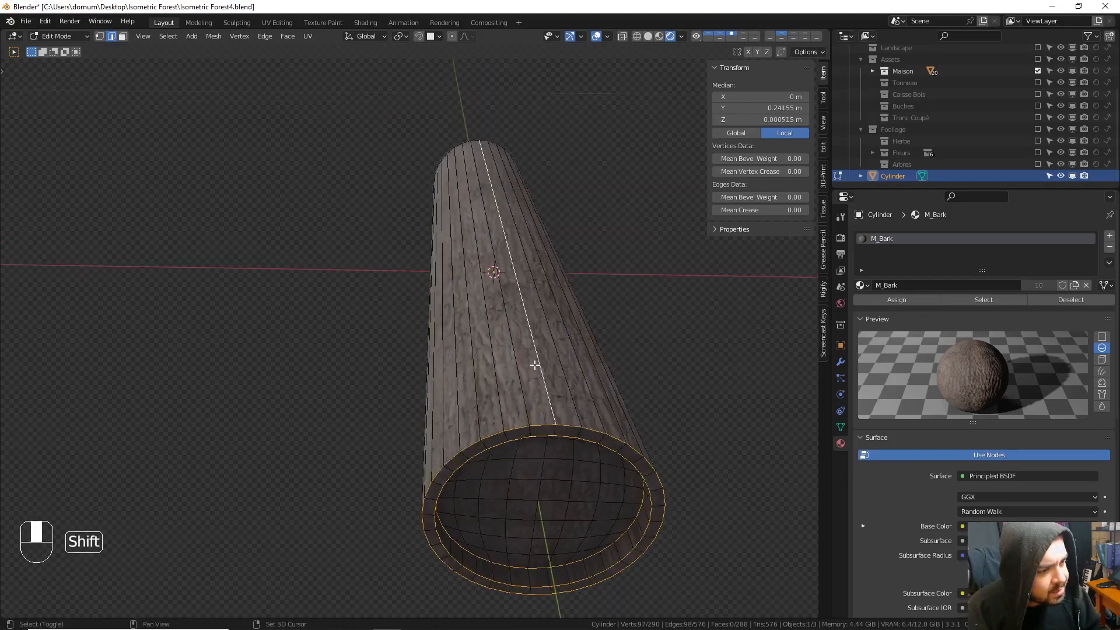
- Add the inner and outer rim edge loops at the log's -Y end to the selection
scroll(535, 365, down, 2)
middle_drag(452, 333, 694, 308)
scroll(349, 309, up, 2)
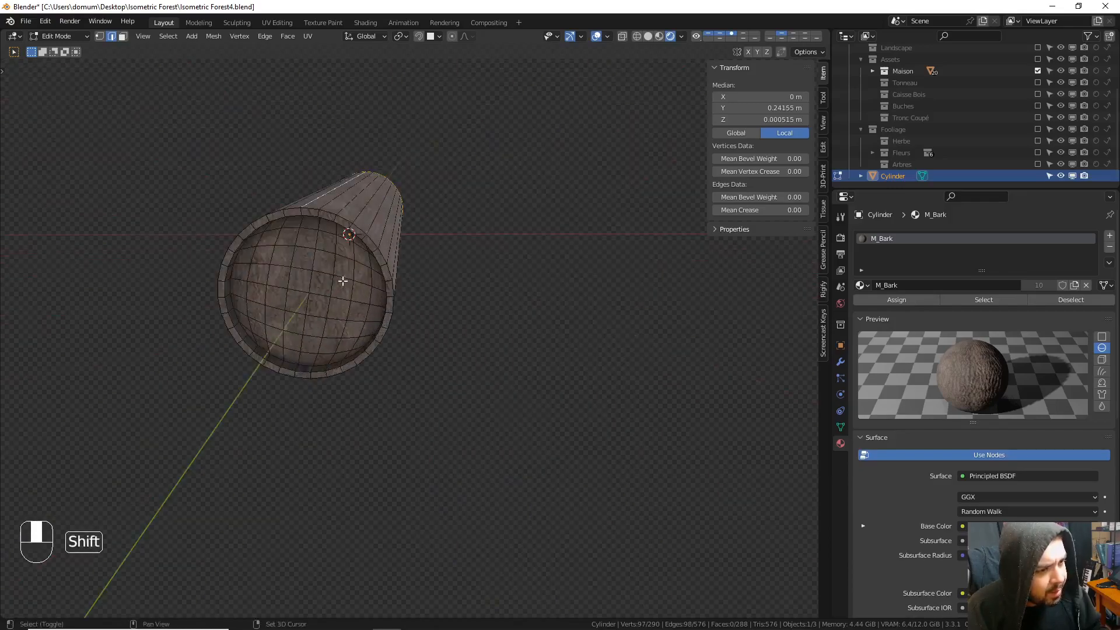
shift+middle_drag(343, 280, 438, 335)
alt+shift+click(470, 281)
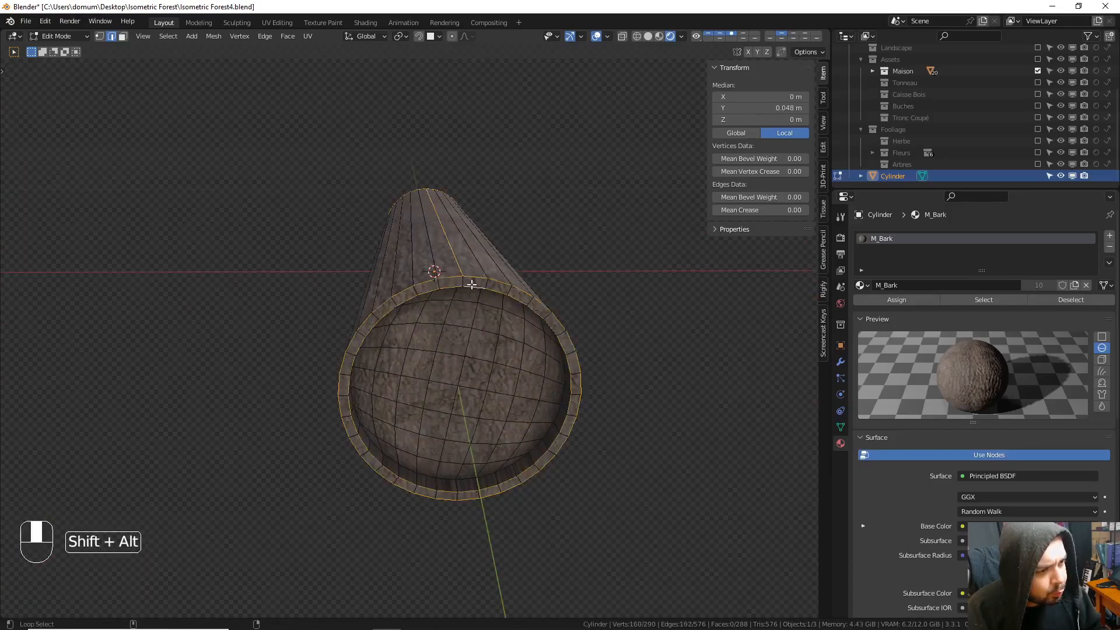
- Add one recess wall edge and the full recessed cap loop at the -Y end, and mark all selected edges as seams
middle_drag(471, 284, 449, 96)
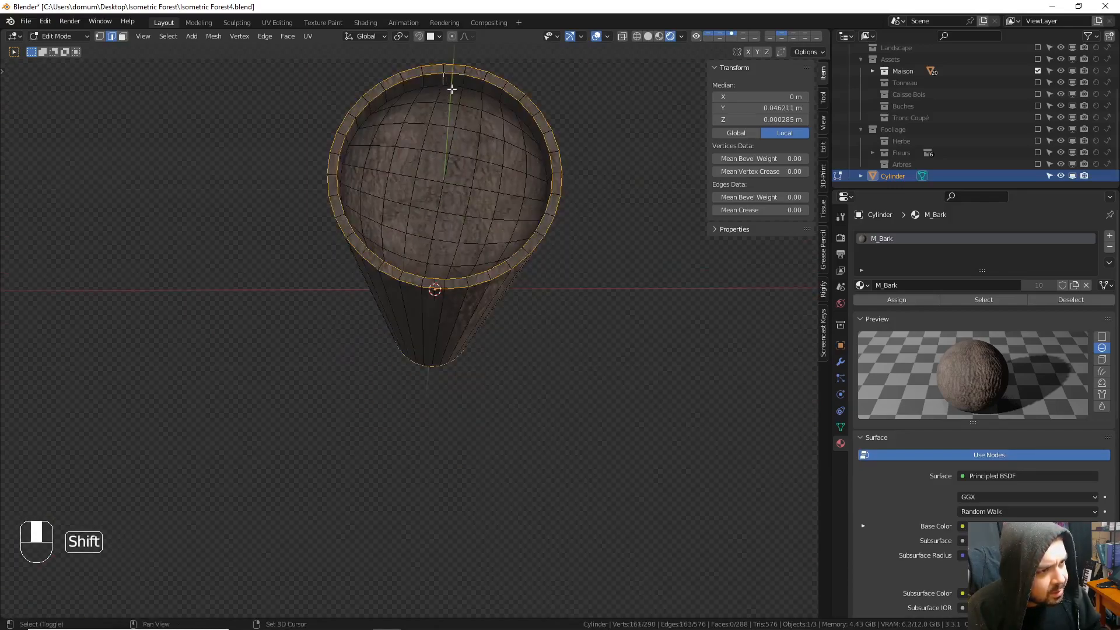
alt+shift+click(436, 93)
alt+shift+click(365, 130)
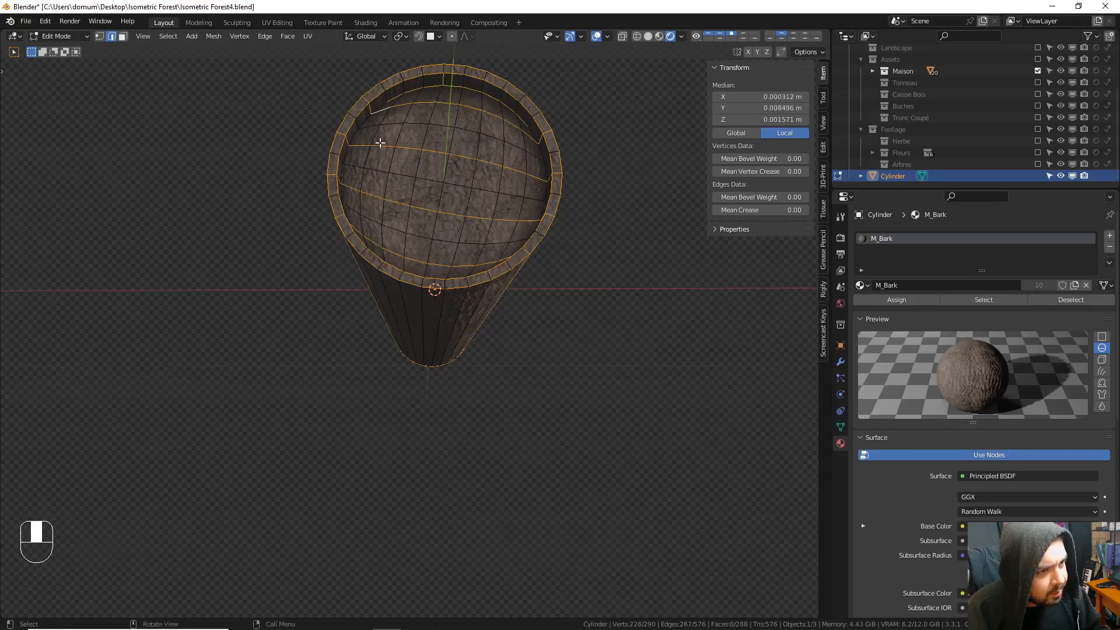
key(ctrl+z)
alt+shift+click(373, 141)
alt+middle_drag(372, 140, 379, 388)
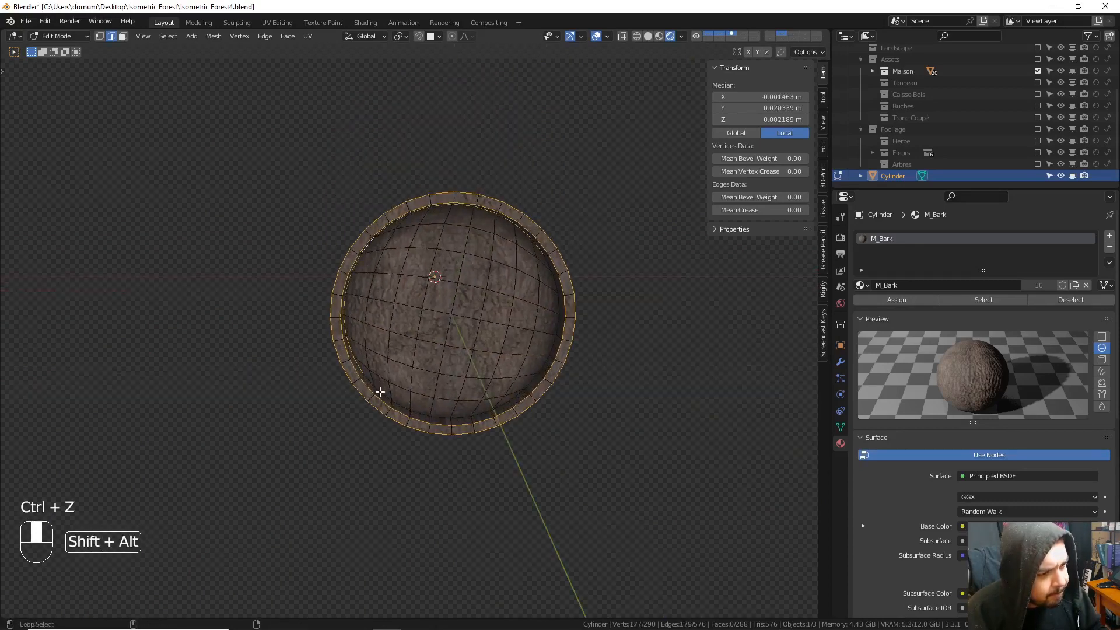
alt+shift+click(415, 402)
alt+shift+click(548, 371)
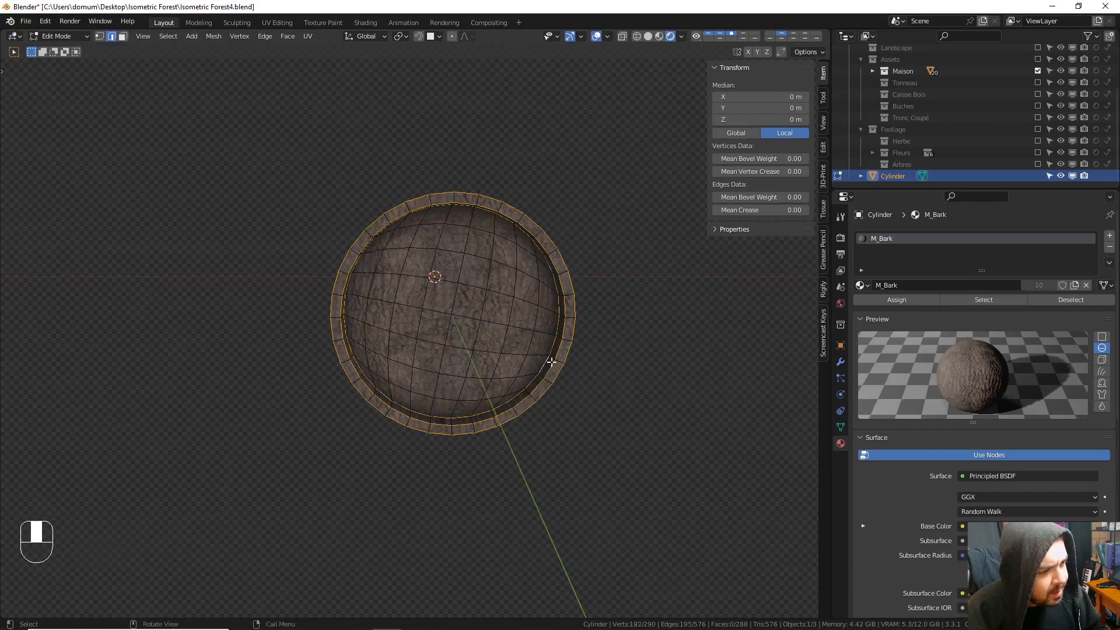
key(ctrl+e)
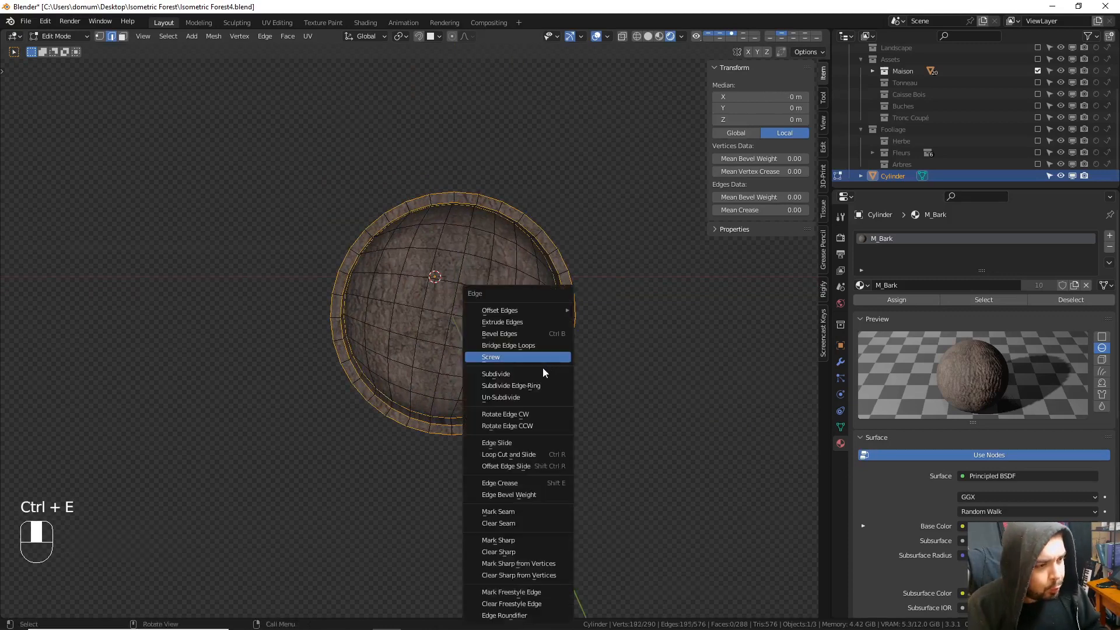
click(503, 511)
- Select the whole log mesh, unwrap its UVs along the seams and clear the selection
key(a)
key(a)
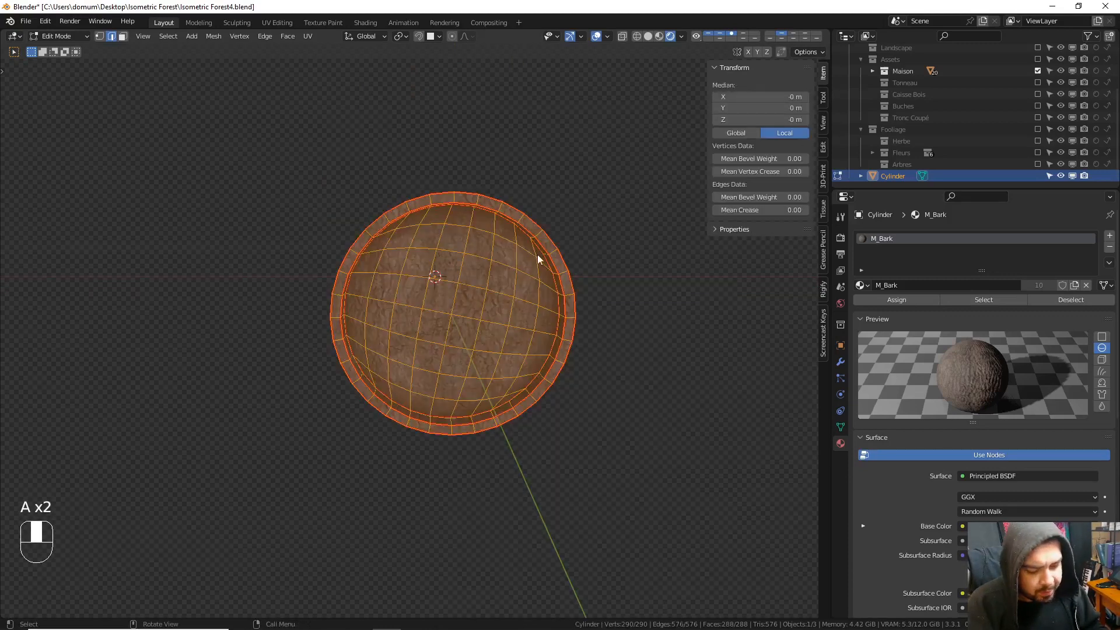
key(u)
click(537, 255)
key(a)
- Check the bark texture on the unwrapped log's side and recessed ends, switching to Object Mode for a clean view
middle_drag(513, 220, 497, 285)
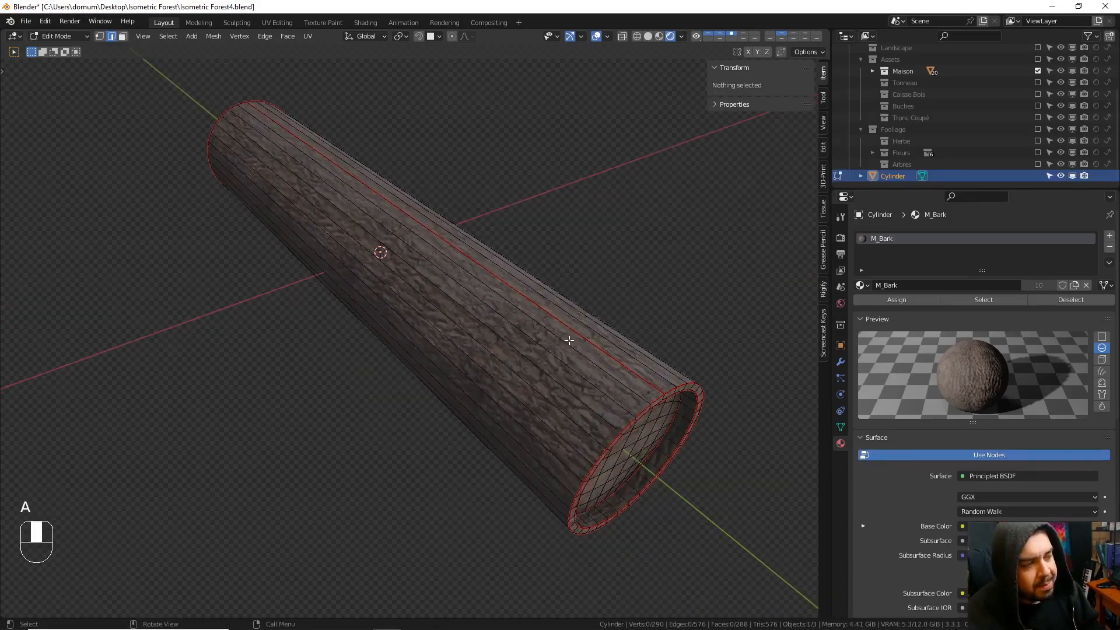
right_click(882, 248)
right_click(530, 165)
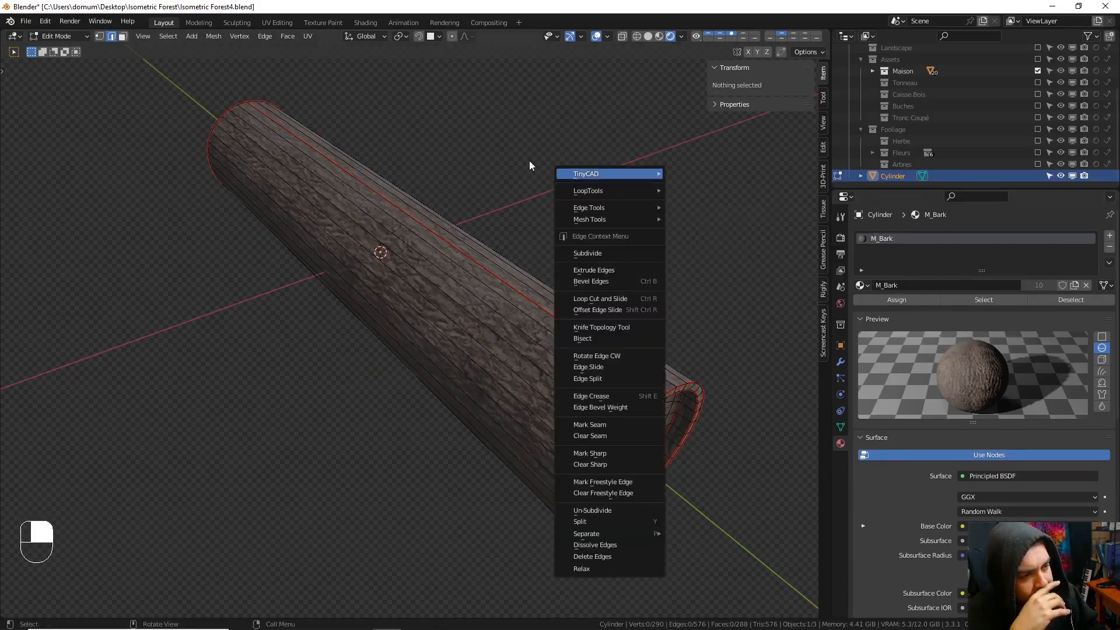
middle_drag(602, 290, 576, 294)
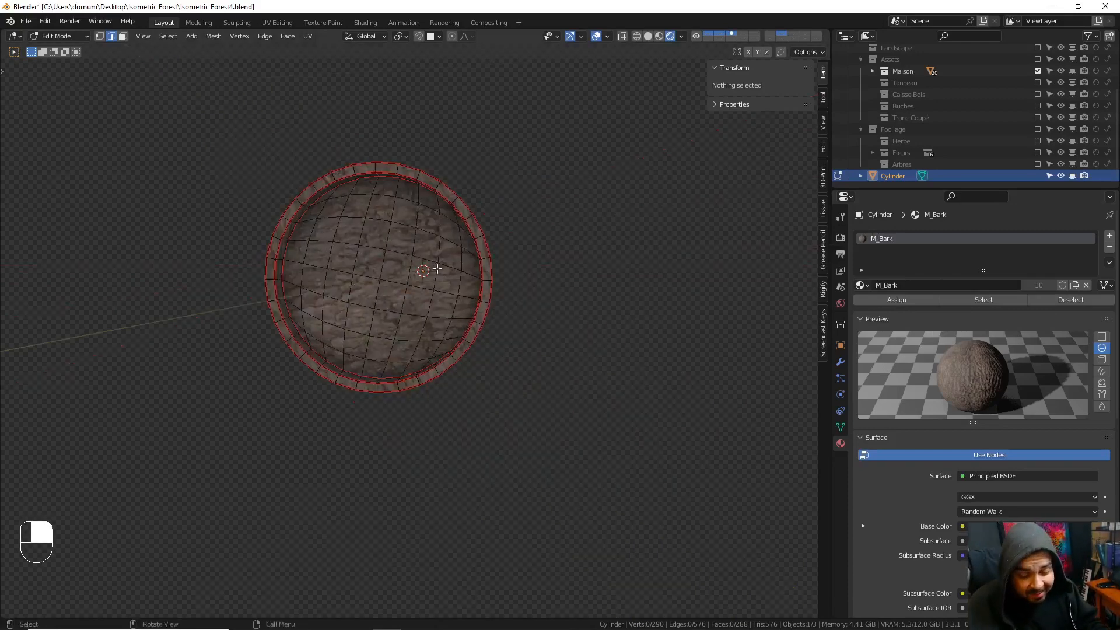
key(Tab)
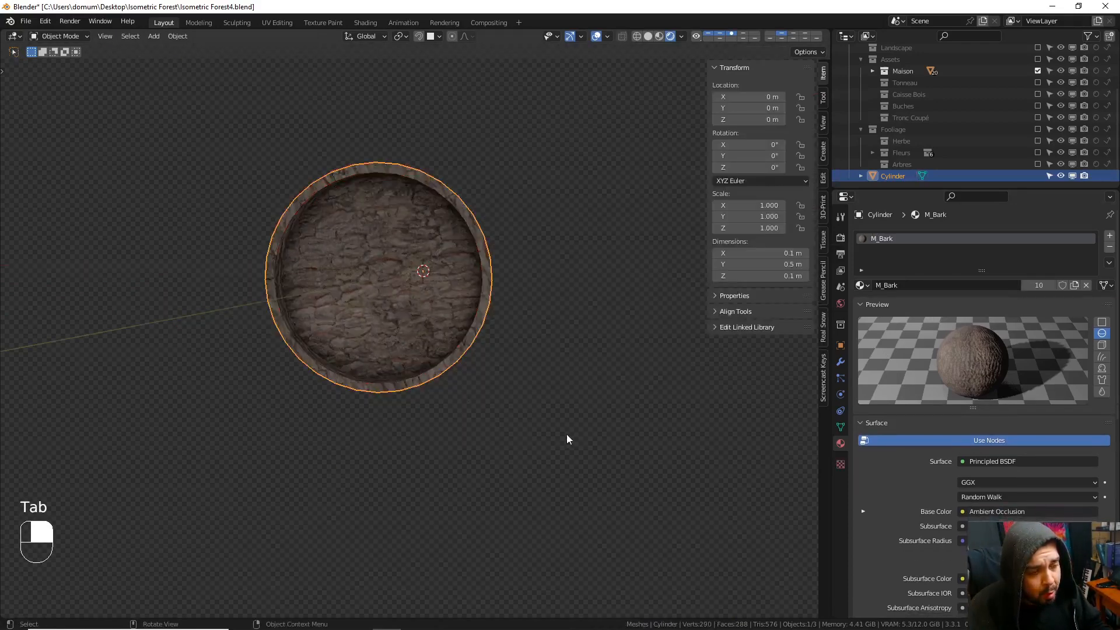
middle_drag(520, 414, 540, 432)
mouse_move(390, 623)
click(310, 620)
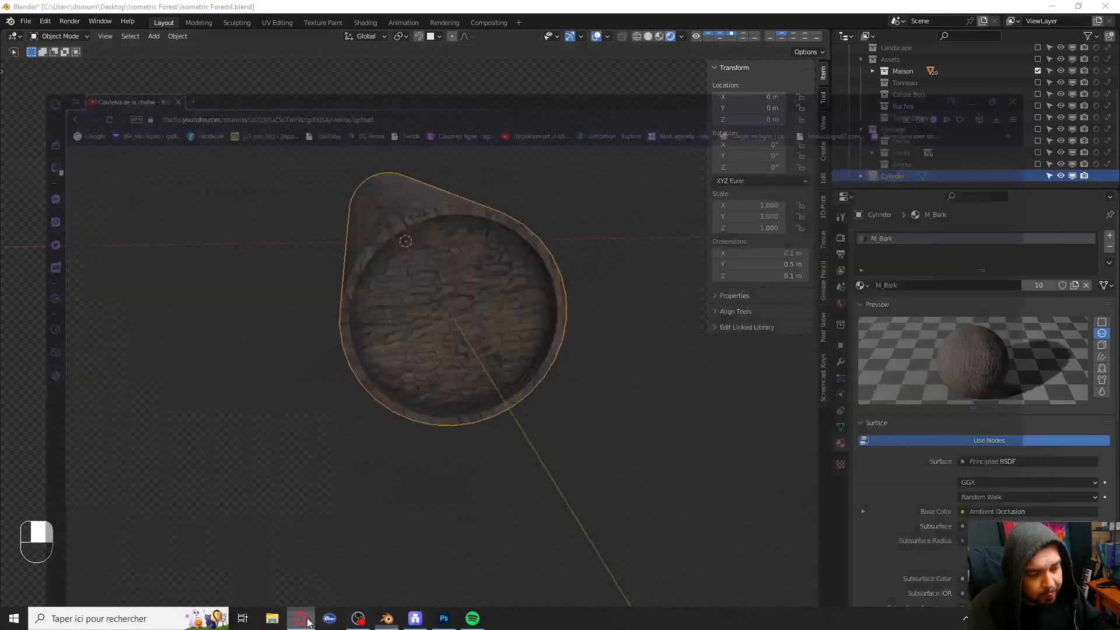
click(1061, 10)
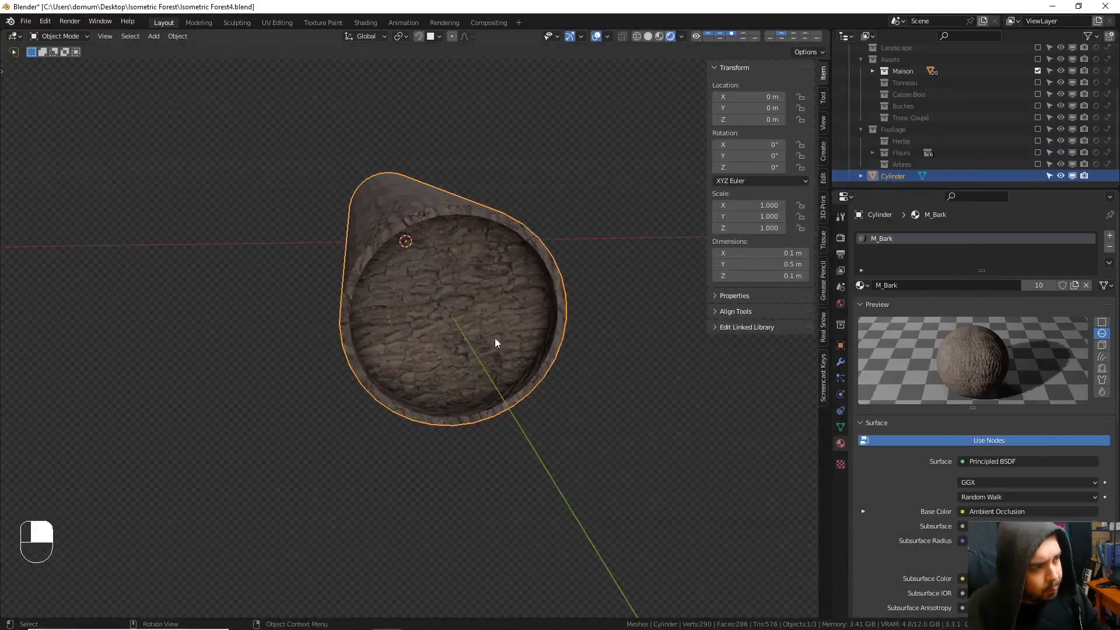
- Add a second material slot to the log and create a new material named M_Coupe in it
key(Tab)
key(Tab)
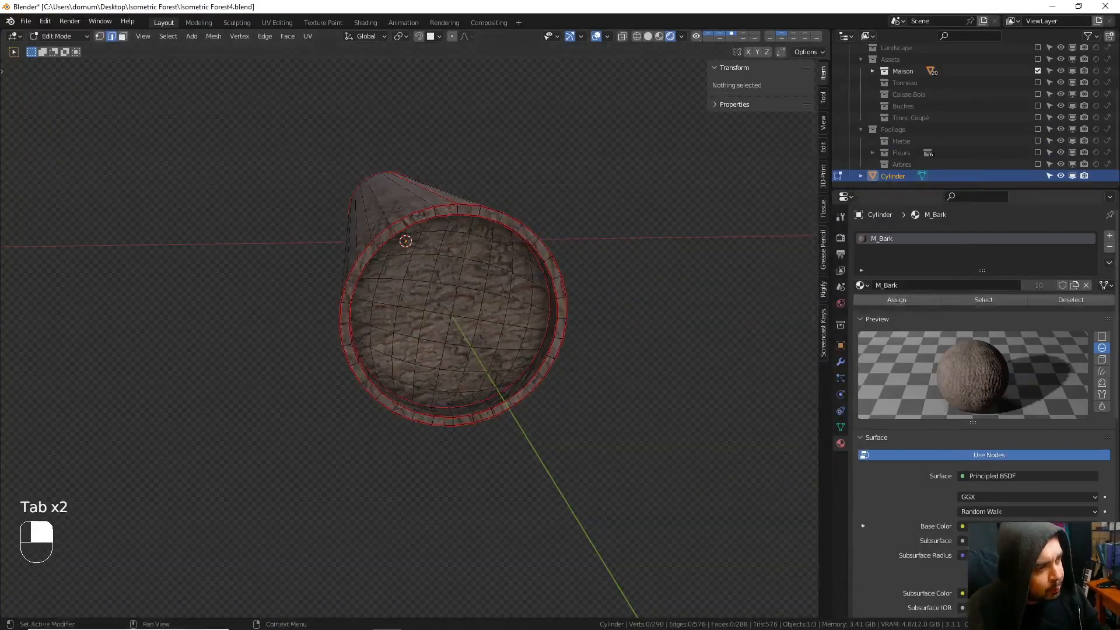
click(1110, 237)
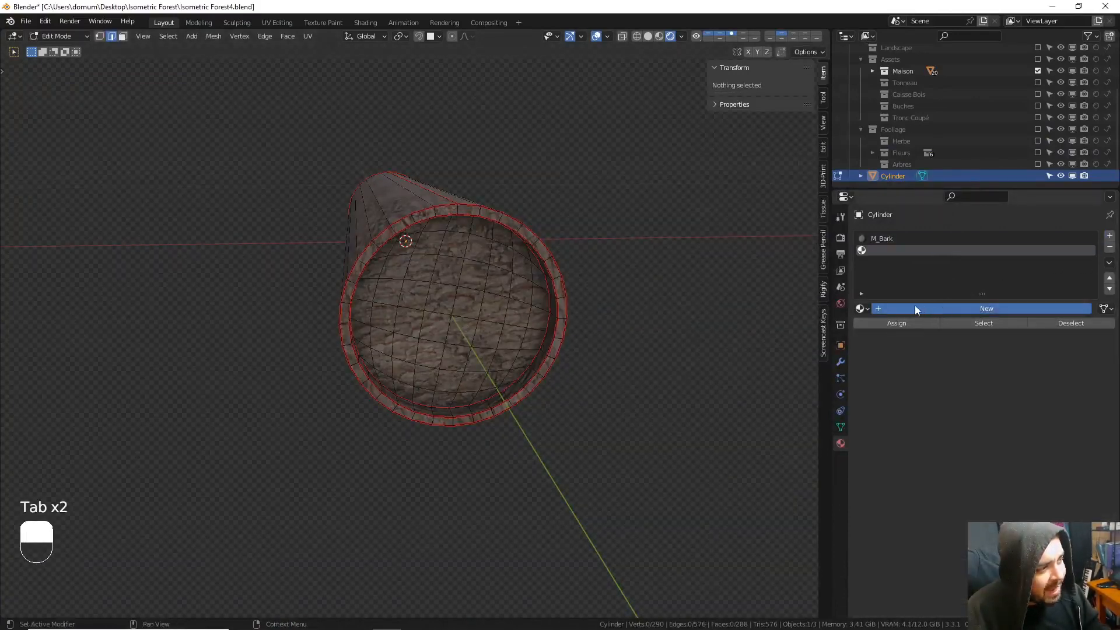
click(910, 306)
double_click(907, 308)
text(M)
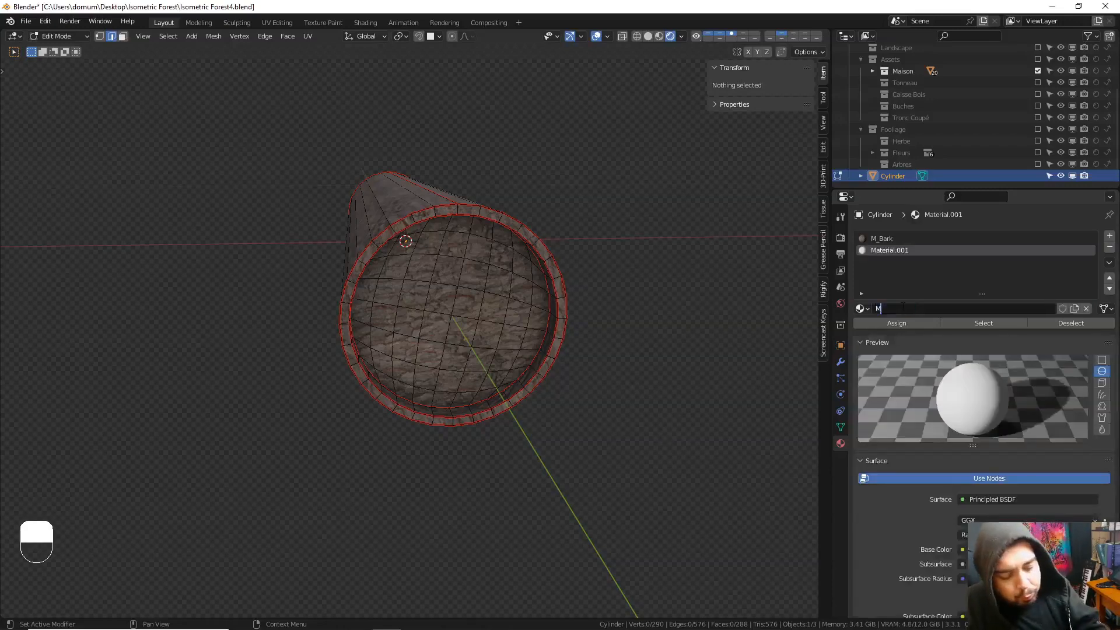
text(_Coupe)
key(Return)
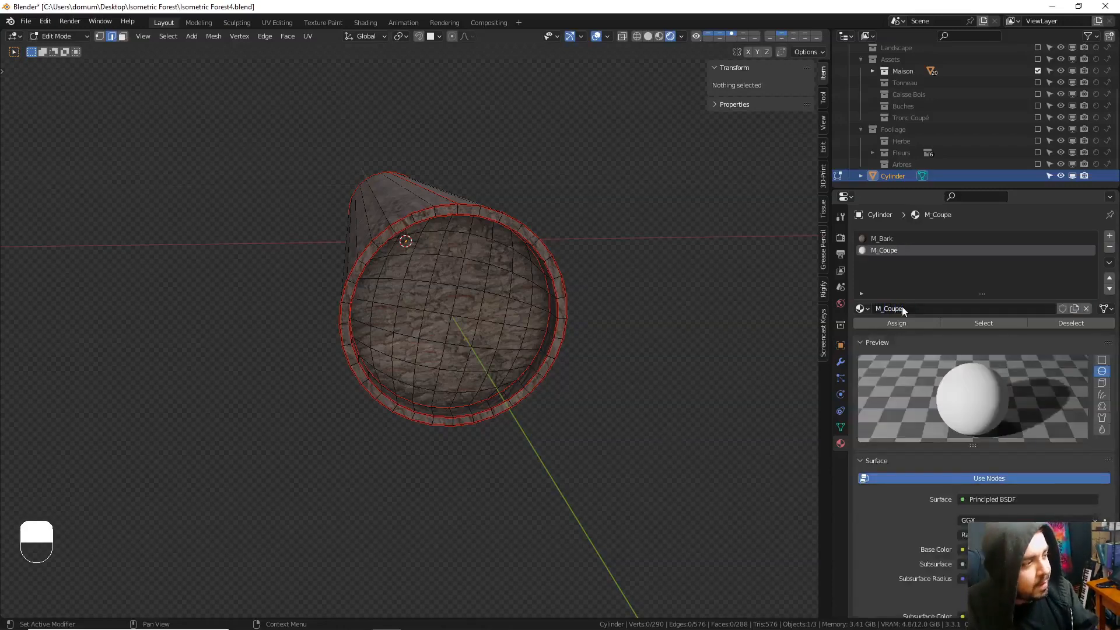
- In the Shading workspace, select all faces of the recessed caps at both log ends, limited by their seams
click(365, 24)
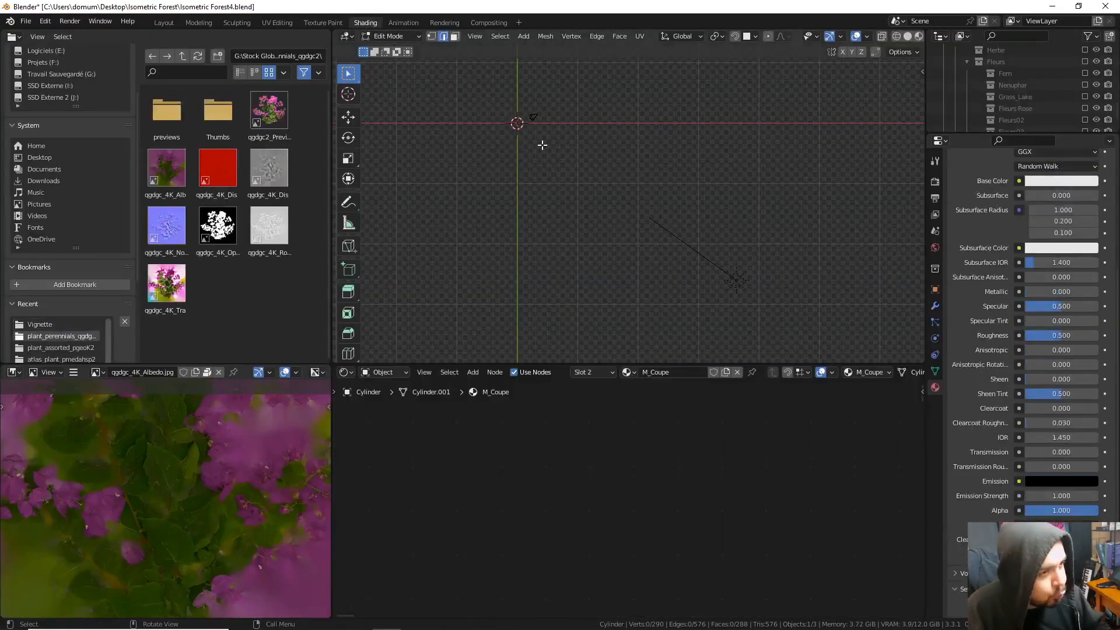
key(KP_Decimal)
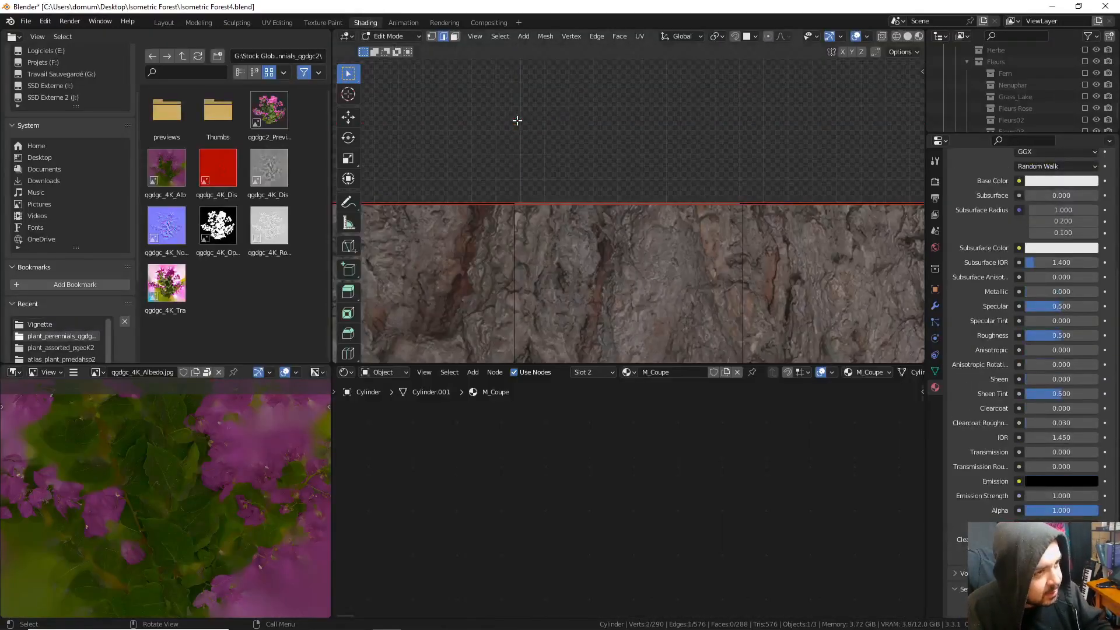
scroll(517, 120, down, 4)
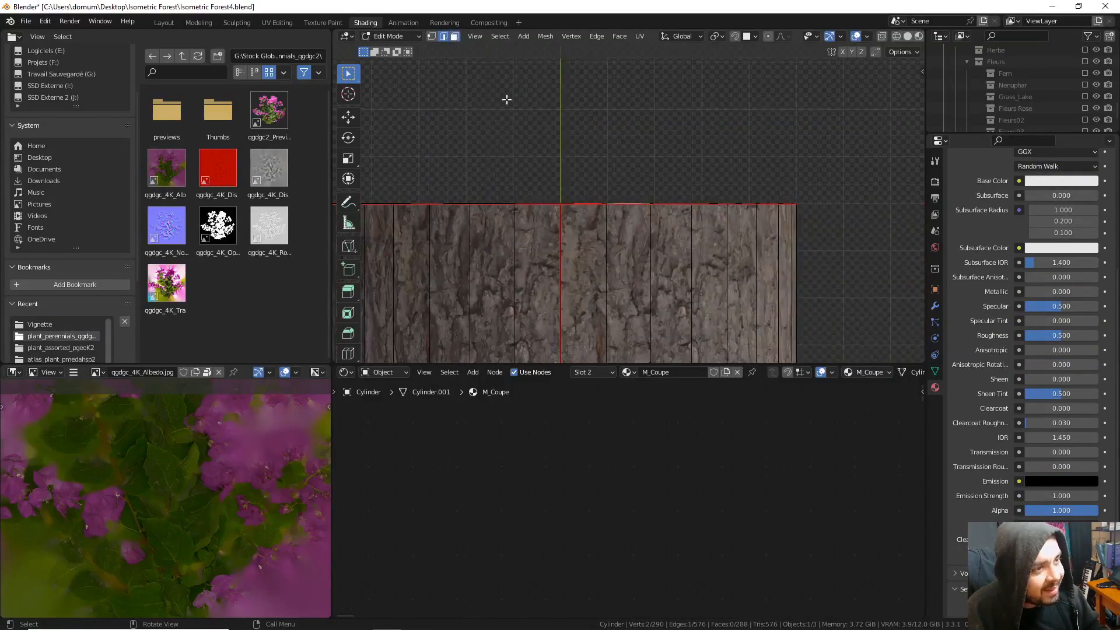
scroll(507, 100, down, 4)
key(3)
middle_drag(506, 100, 587, 135)
middle_drag(601, 114, 607, 152)
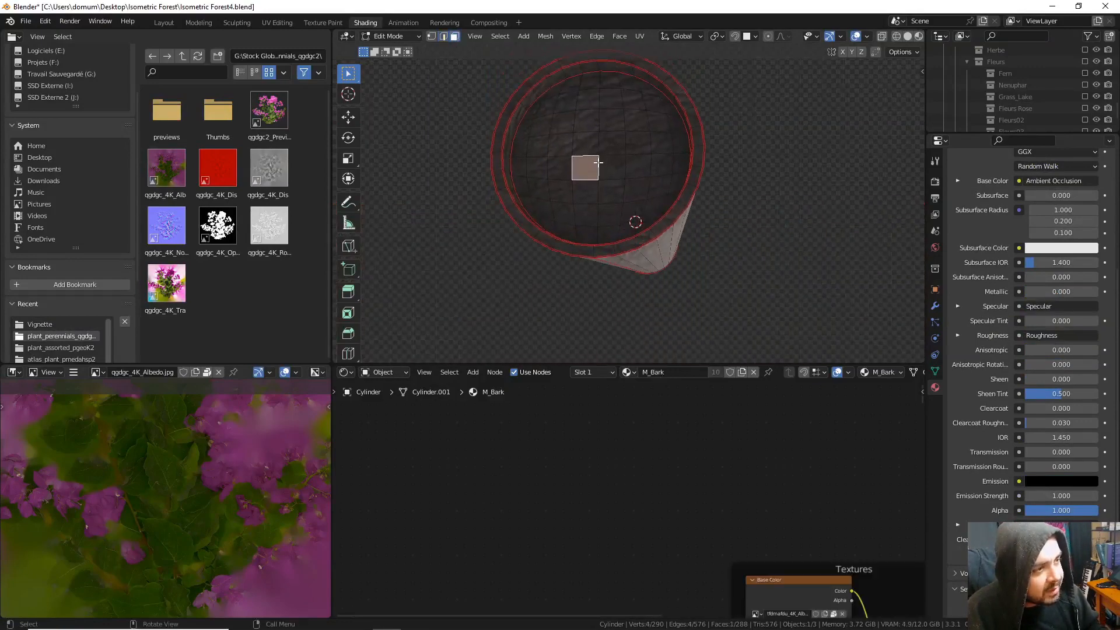
key(ctrl+l)
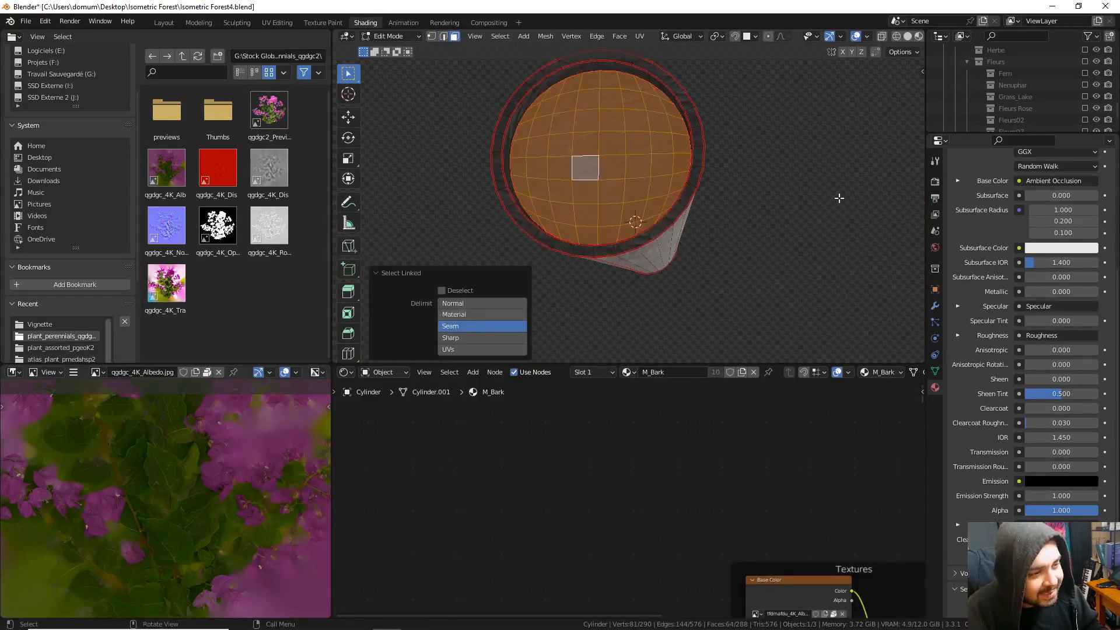
middle_drag(838, 195, 786, 188)
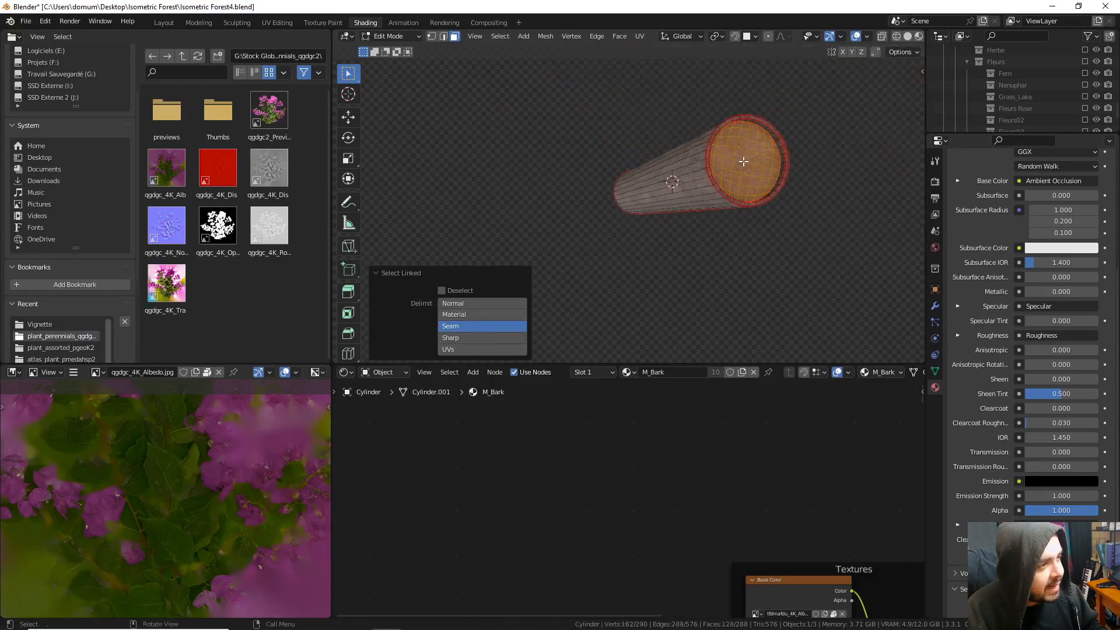
key(l)
- Assign M_Coupe to the selected cap faces and return to Object Mode to view a log end
scroll(985, 282, up, 5)
scroll(985, 280, up, 3)
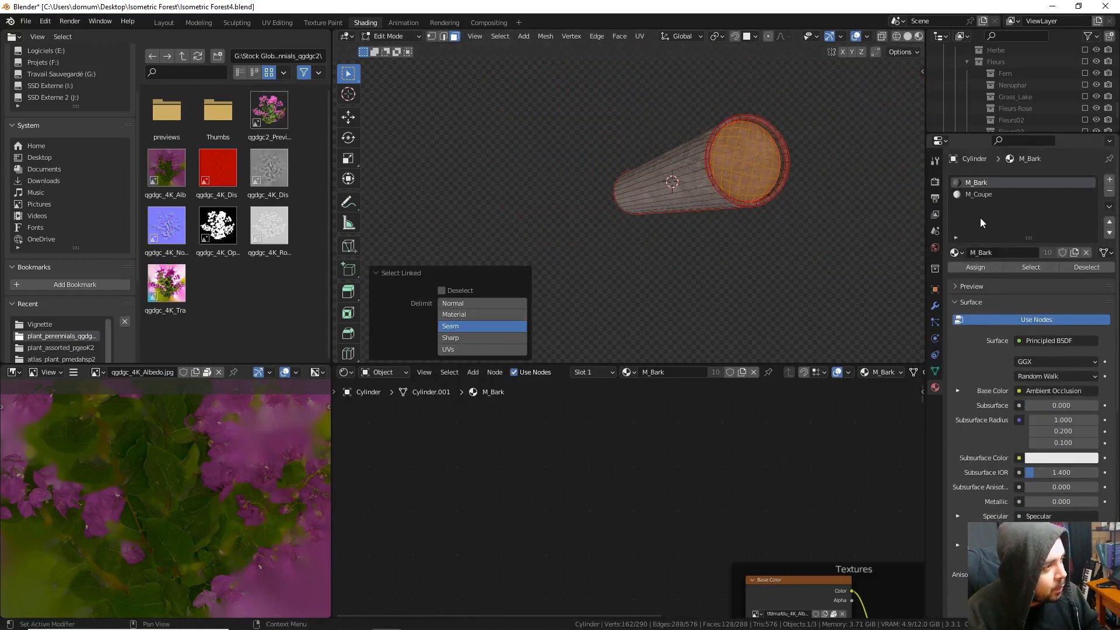
click(980, 194)
click(975, 267)
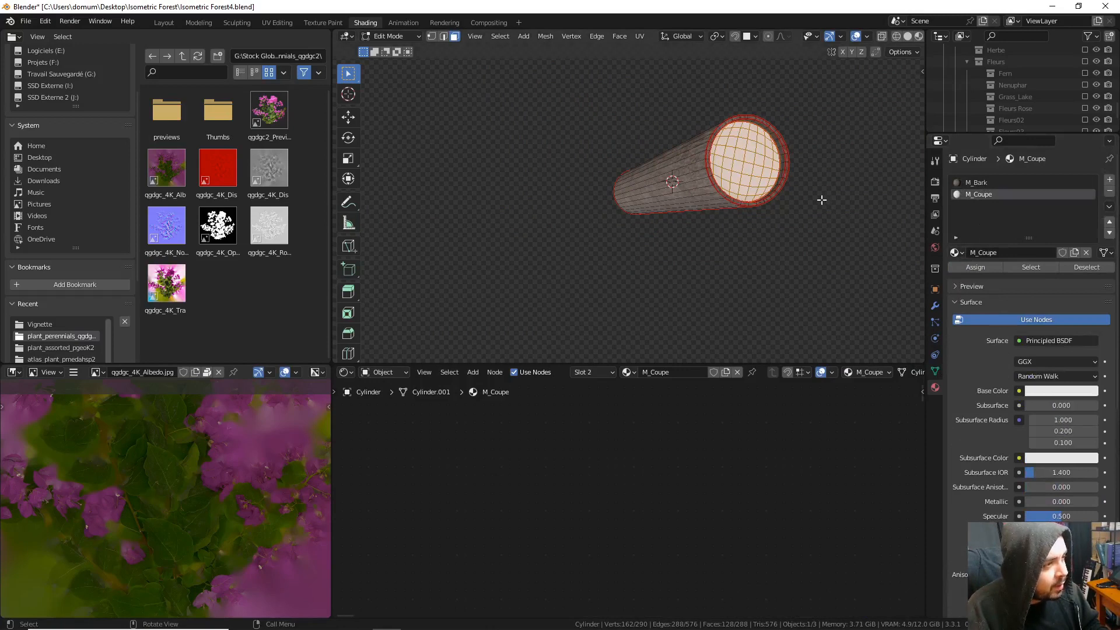
key(Tab)
middle_drag(775, 205, 689, 320)
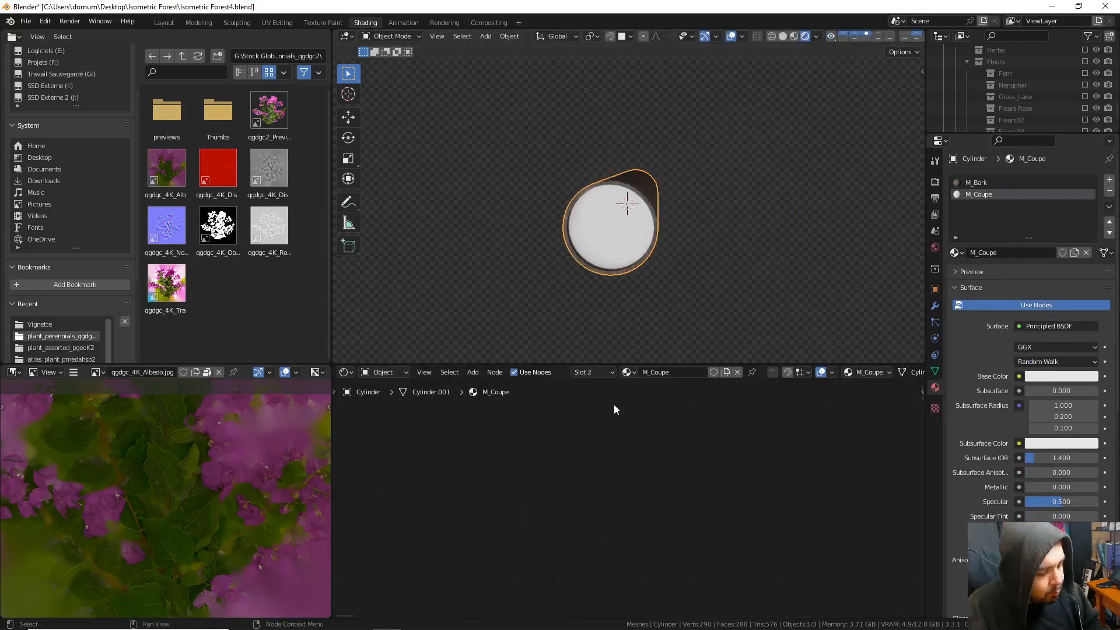
- Frame the M_Coupe nodes and open the Textures\BuchesBois folder of the Isometric Forest project on the Desktop in the file browser
key(Home)
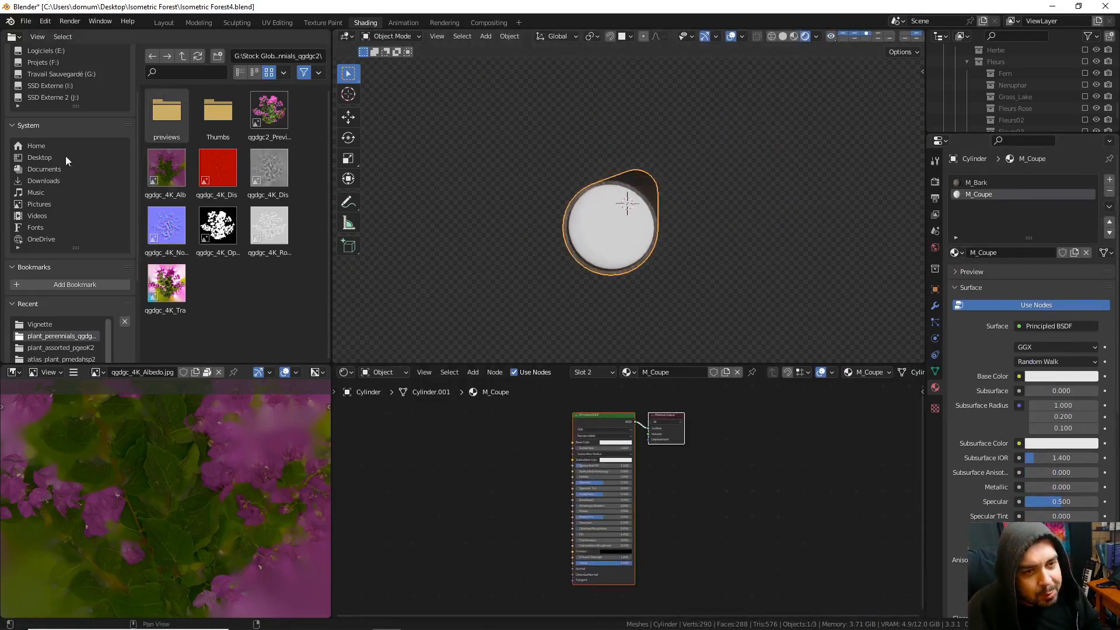
click(47, 52)
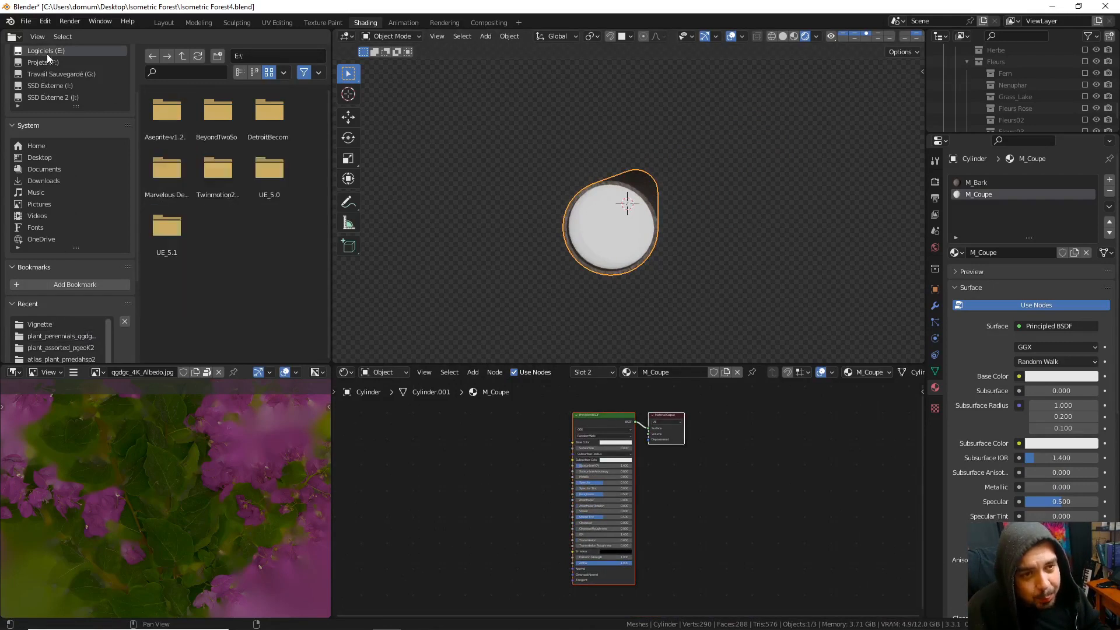
click(51, 72)
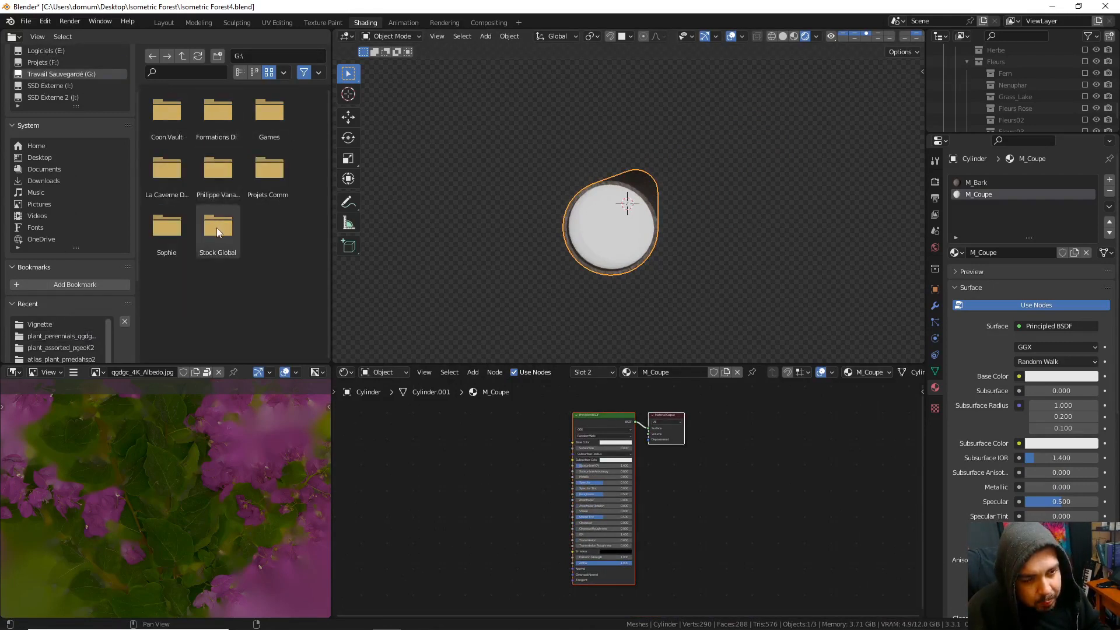
scroll(53, 80, up, 2)
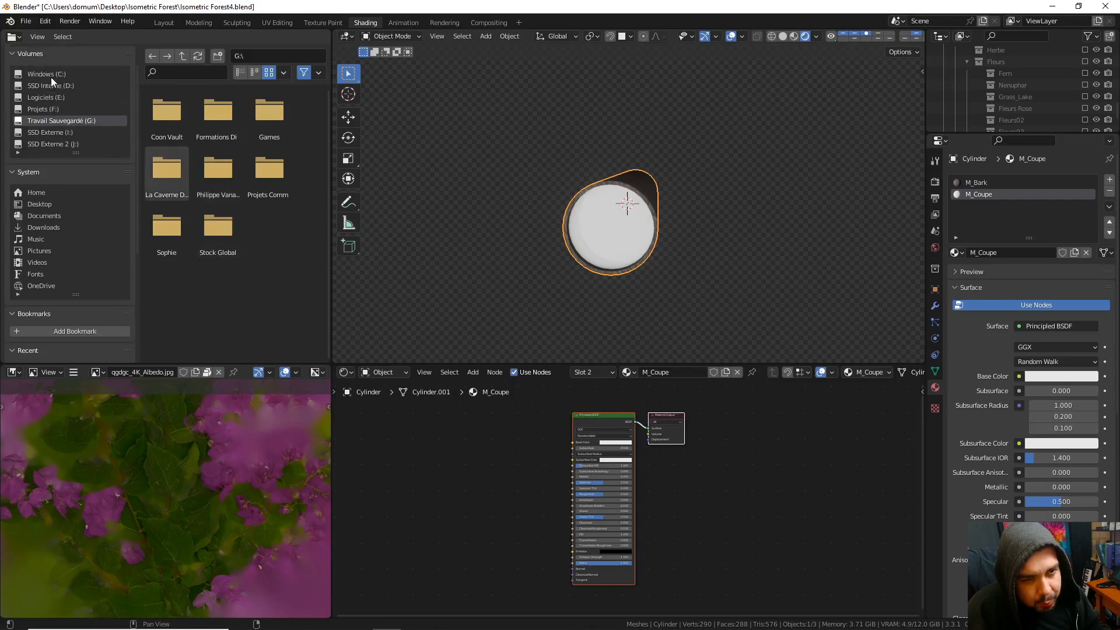
click(50, 203)
double_click(226, 128)
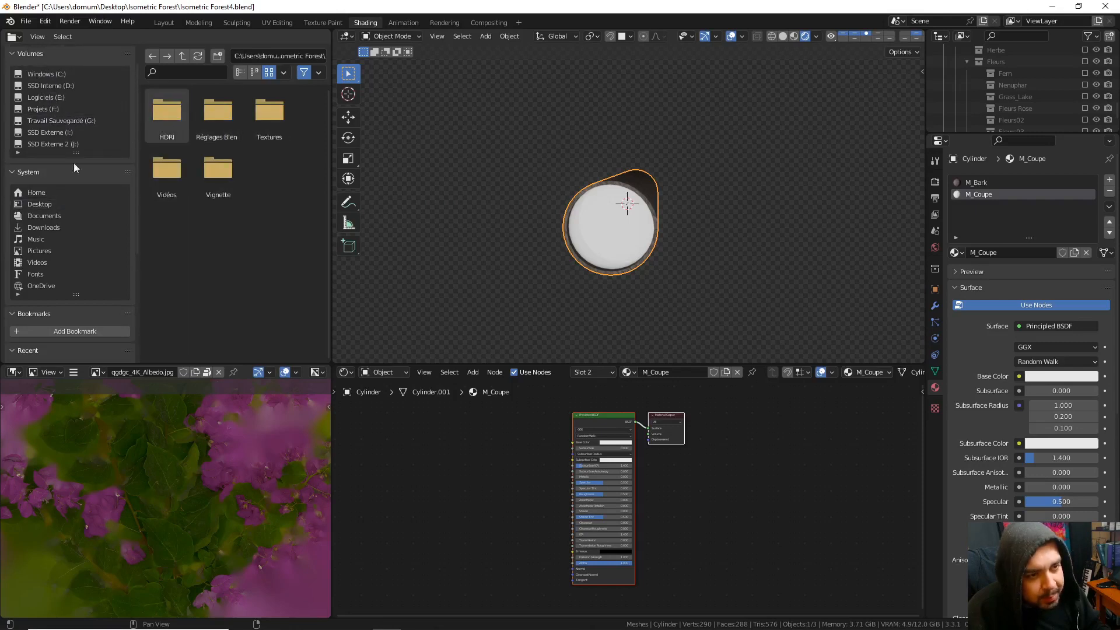
double_click(267, 114)
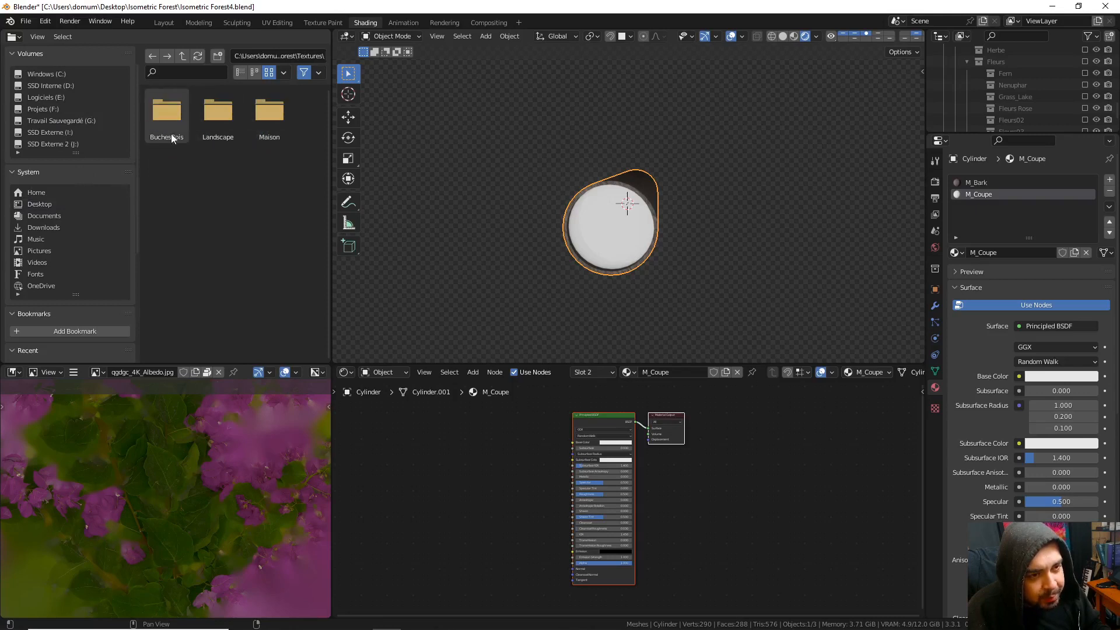
double_click(170, 125)
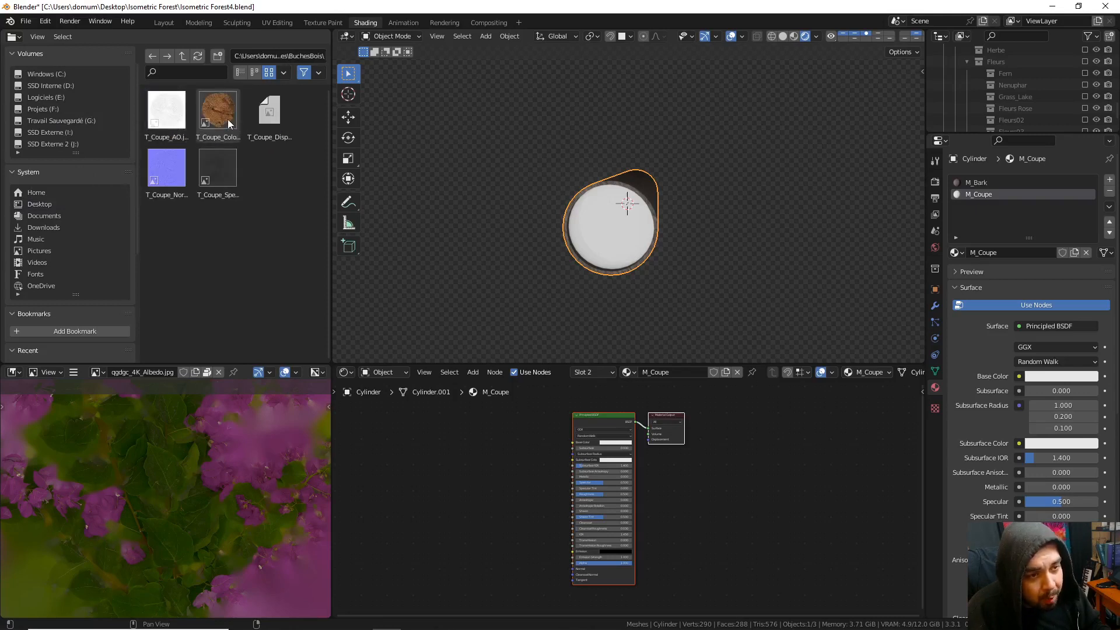
- Add the T_Coupe_Color image as a texture node, placed well before the Principled BSDF
drag(227, 119, 449, 414)
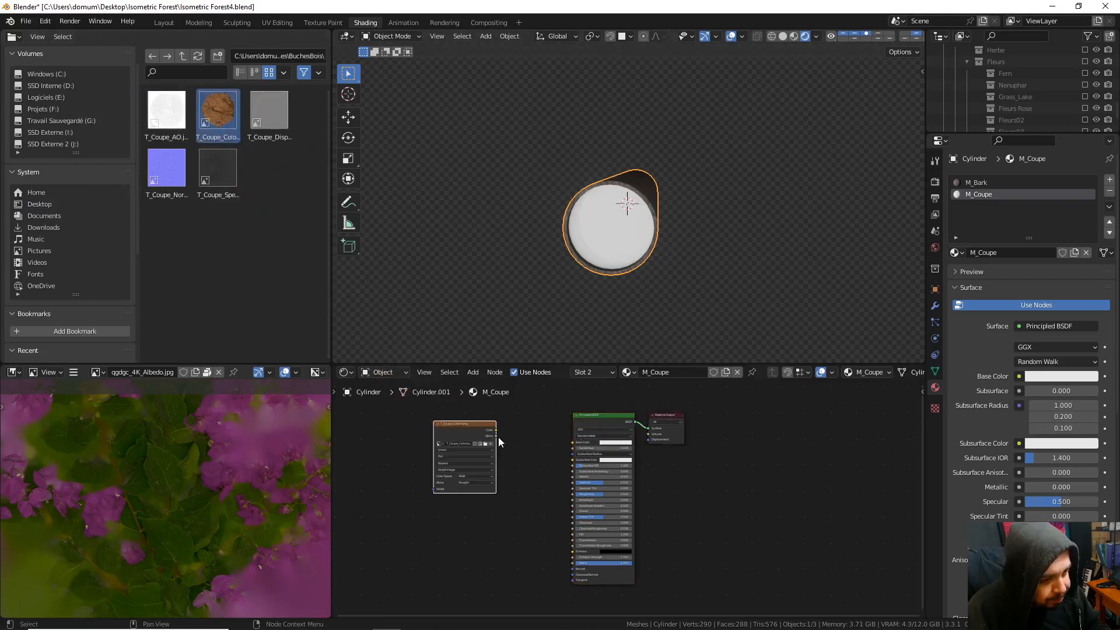
scroll(498, 437, up, 2)
middle_drag(491, 436, 490, 480)
drag(490, 479, 418, 442)
- Add an Ambient Occlusion node, feed the T_Coupe_Color texture into its Color input and link its Color output to Base Color
key(shift+a)
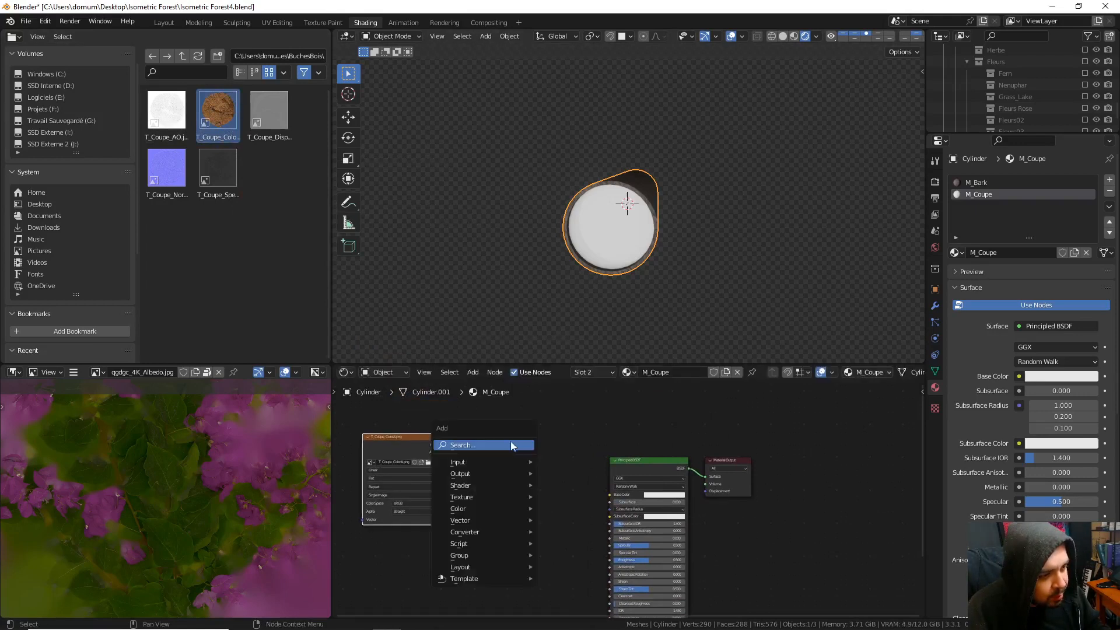
mouse_move(511, 462)
click(600, 245)
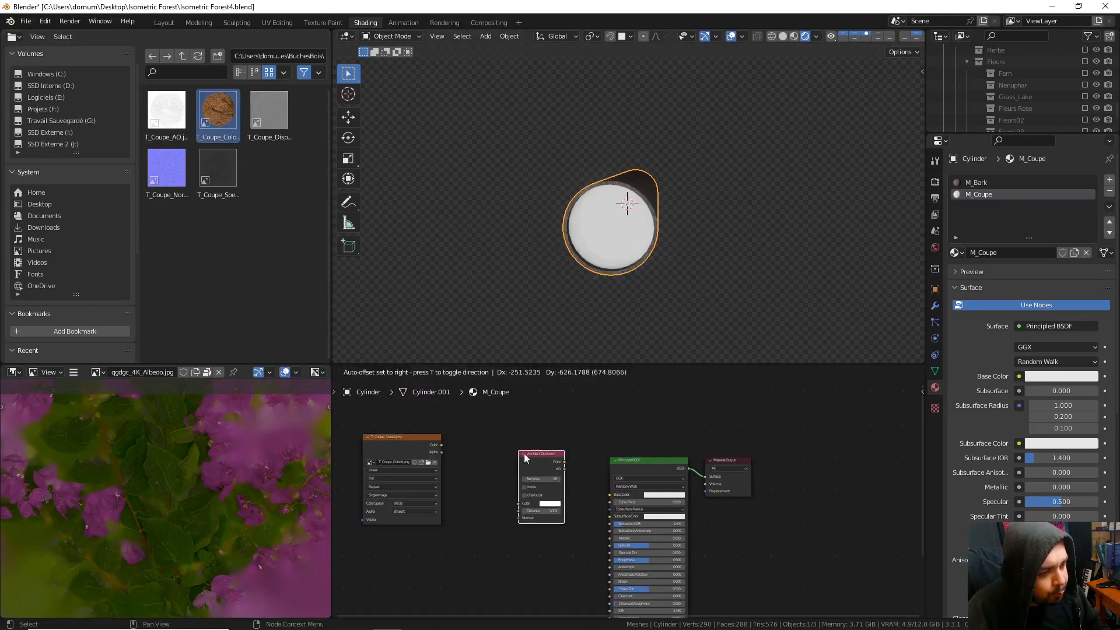
click(524, 453)
drag(564, 462, 606, 491)
drag(536, 474, 532, 480)
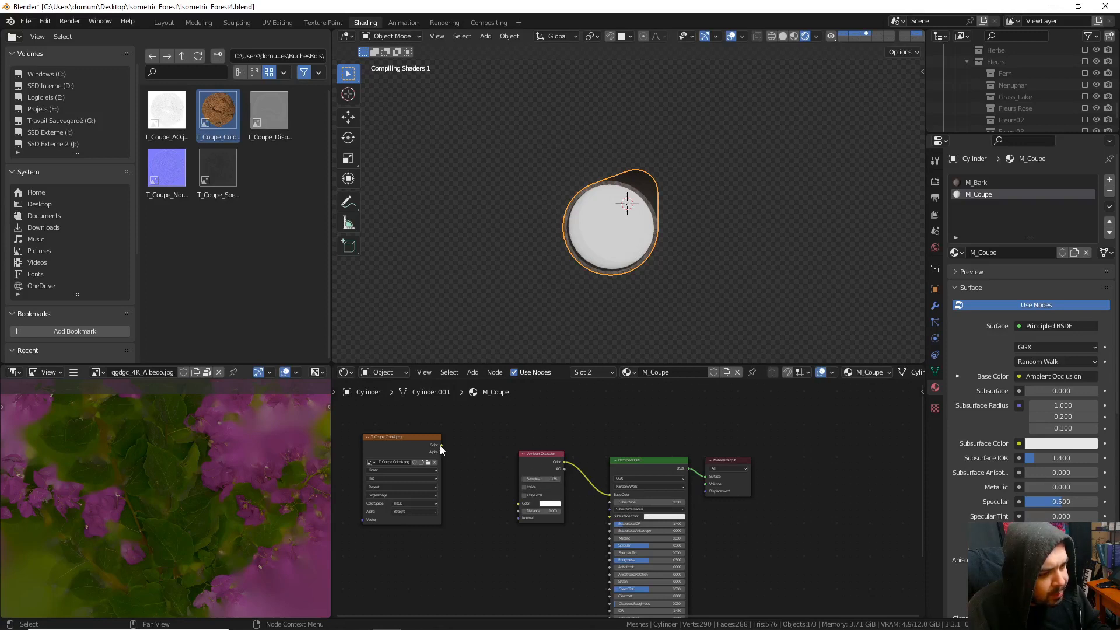
drag(521, 507, 441, 445)
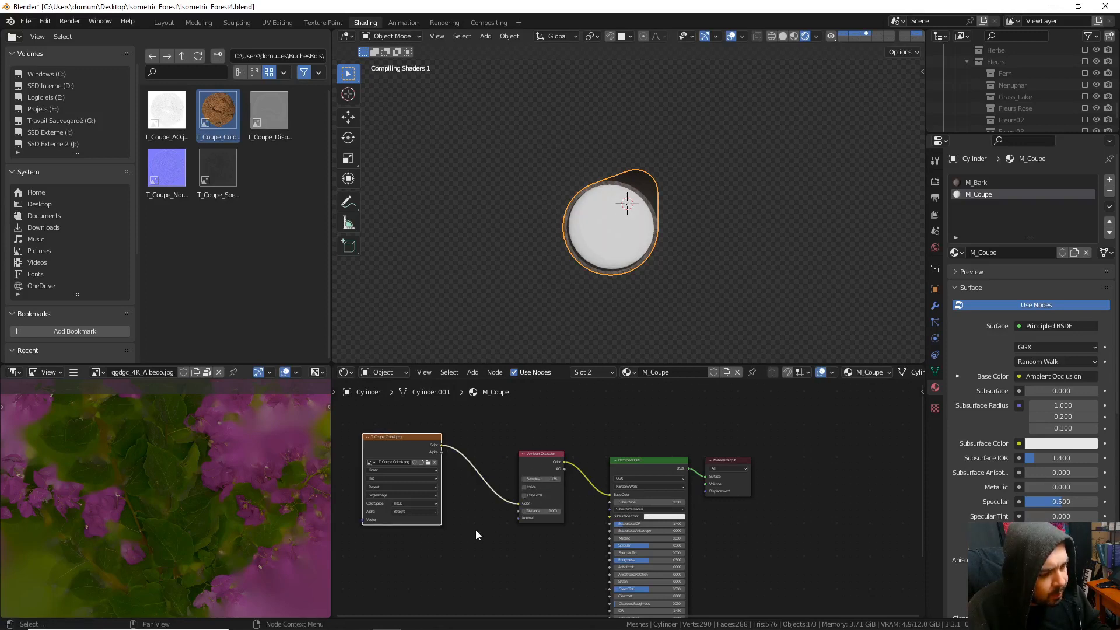
- Move the T_Coupe_Color texture and Ambient Occlusion nodes higher in the node graph to free space below them
middle_drag(459, 494, 501, 490)
drag(443, 441, 456, 414)
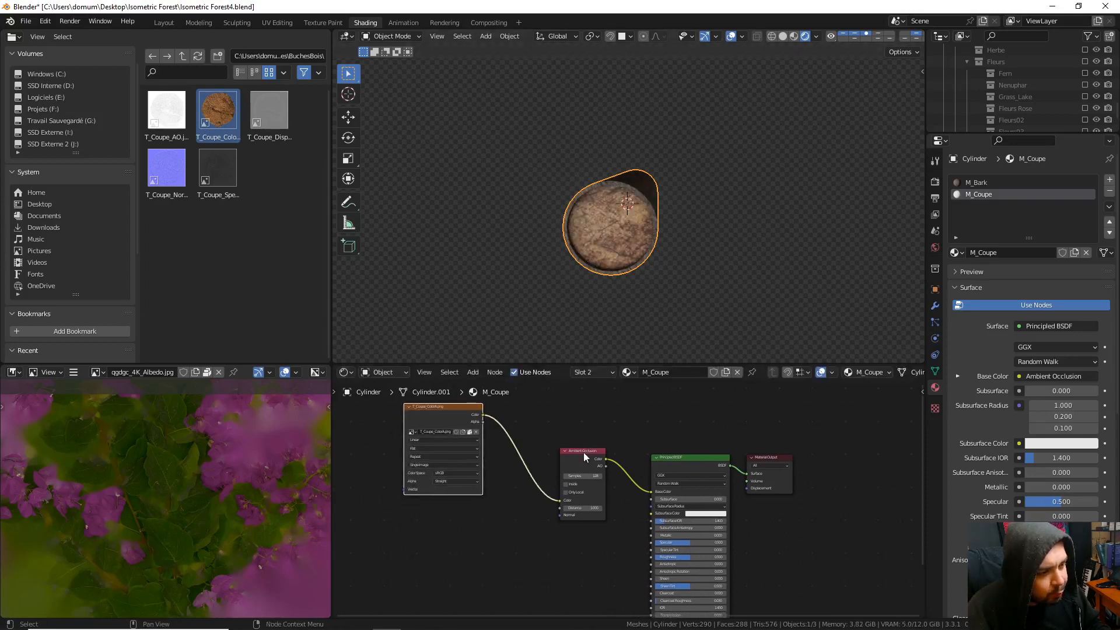
drag(583, 453, 572, 413)
middle_drag(572, 412, 566, 383)
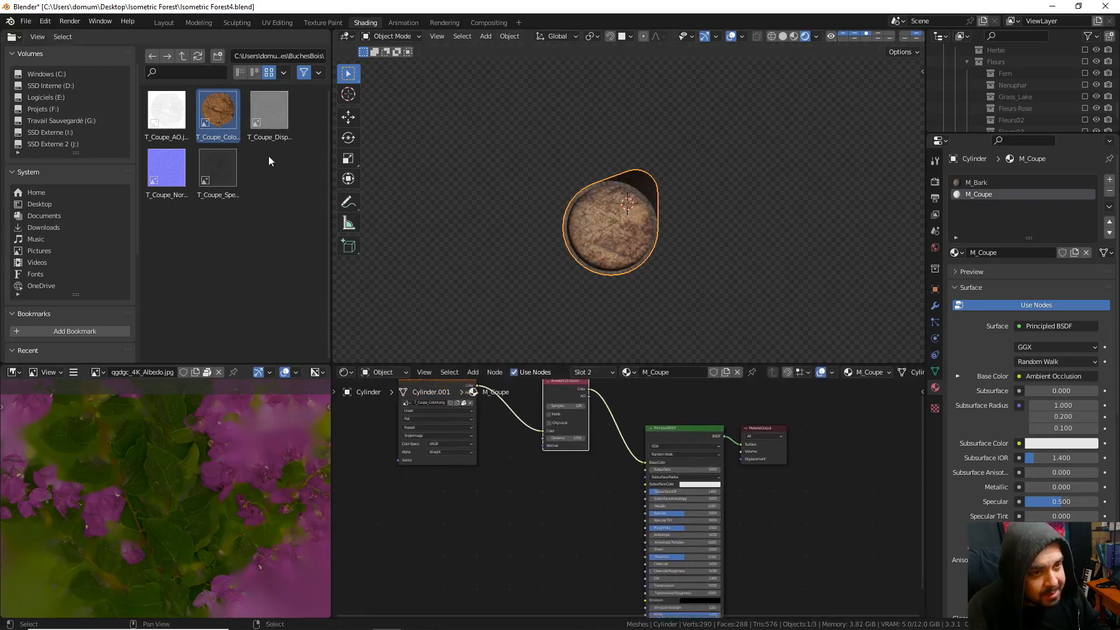
- Add the T_Coupe_AO.jpg texture node below the color texture and set its color space to Non-Color
drag(166, 111, 425, 506)
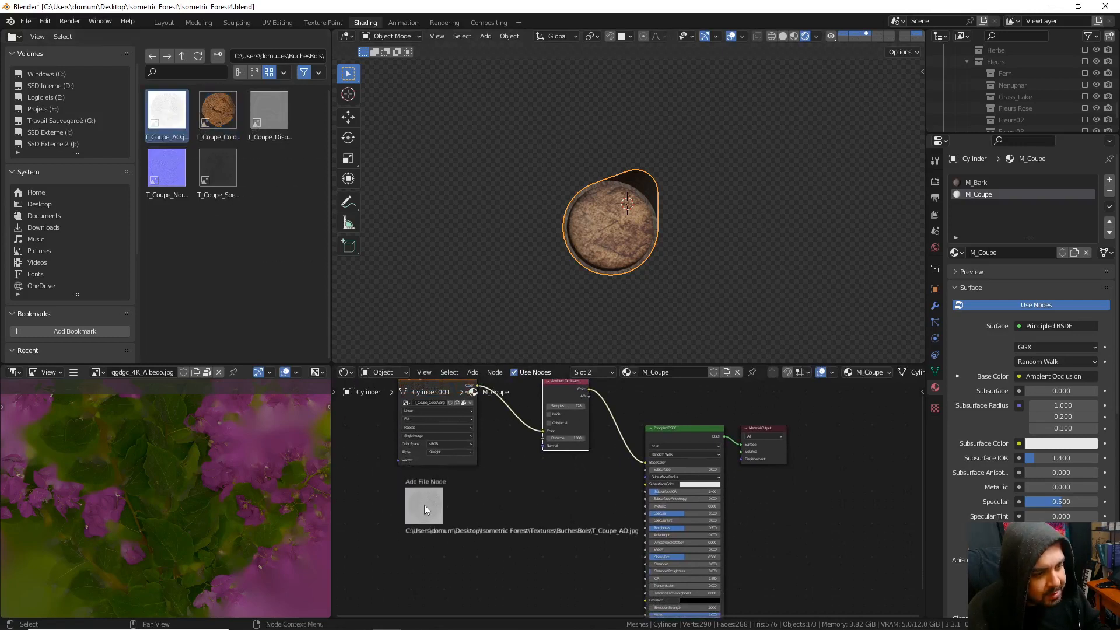
drag(505, 519, 471, 515)
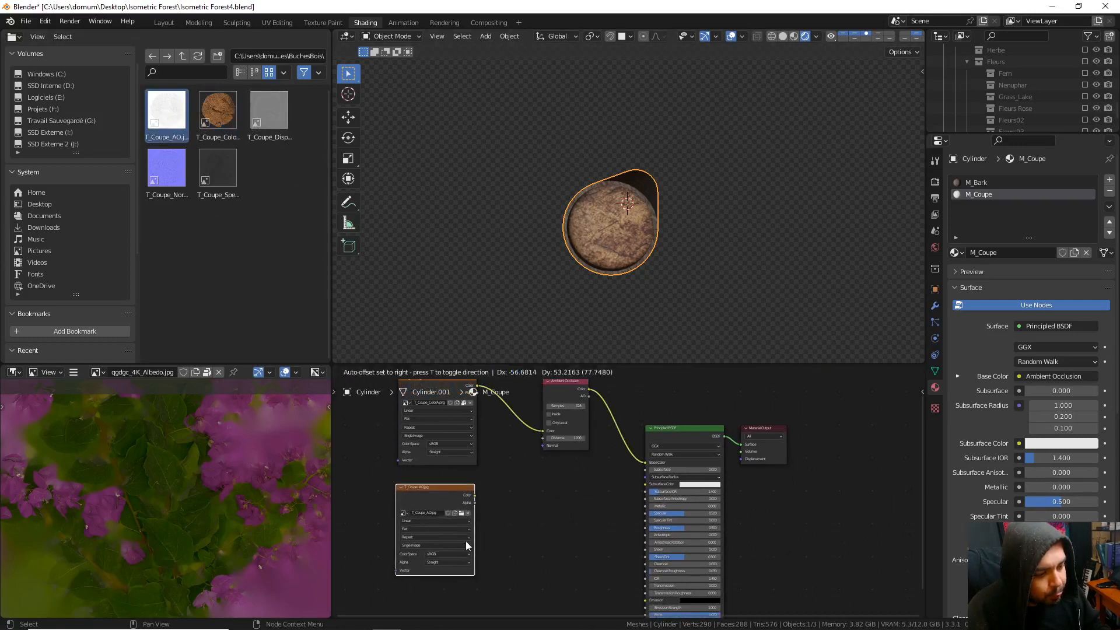
click(460, 555)
click(449, 511)
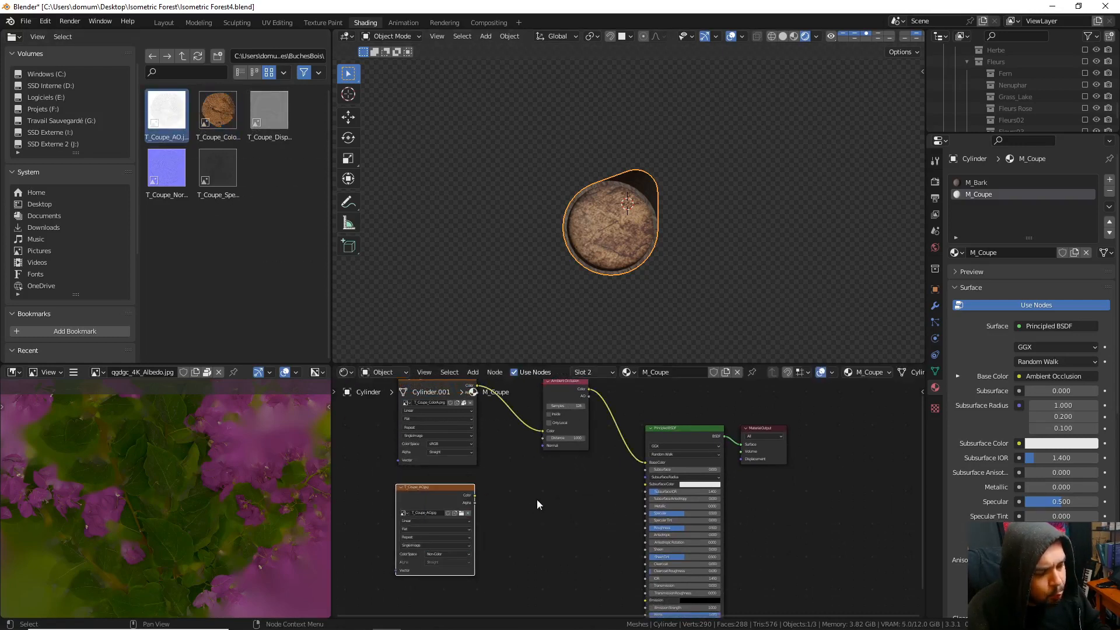
- Insert a Mix color node between the color texture and Ambient Occlusion, link T_Coupe_AO to Color2 and set blending to Multiply
key(shift+a)
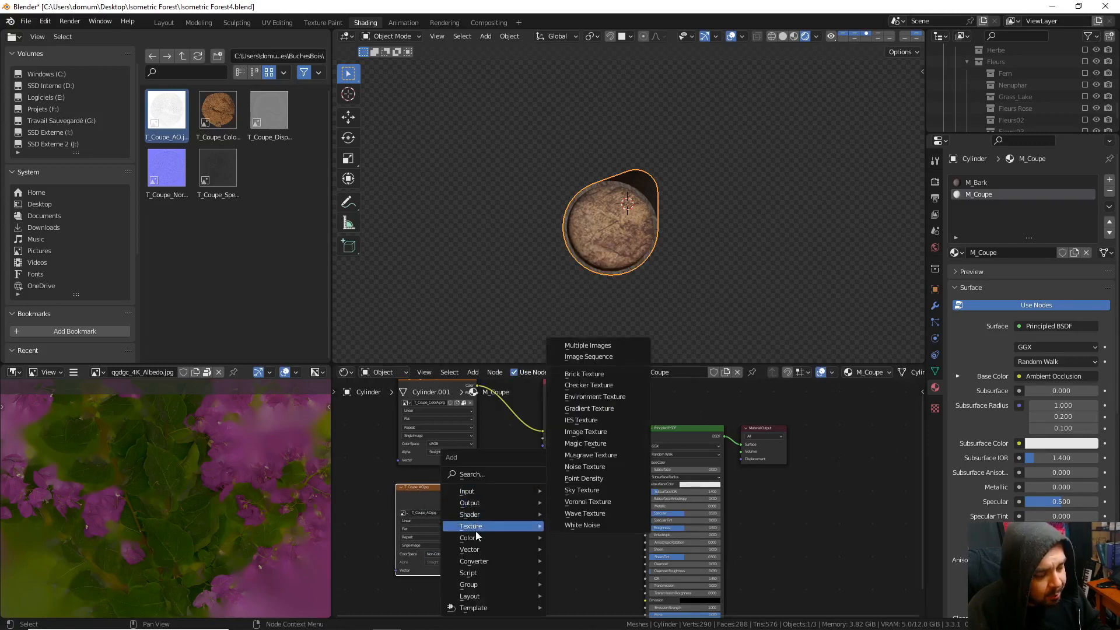
mouse_move(475, 537)
click(576, 525)
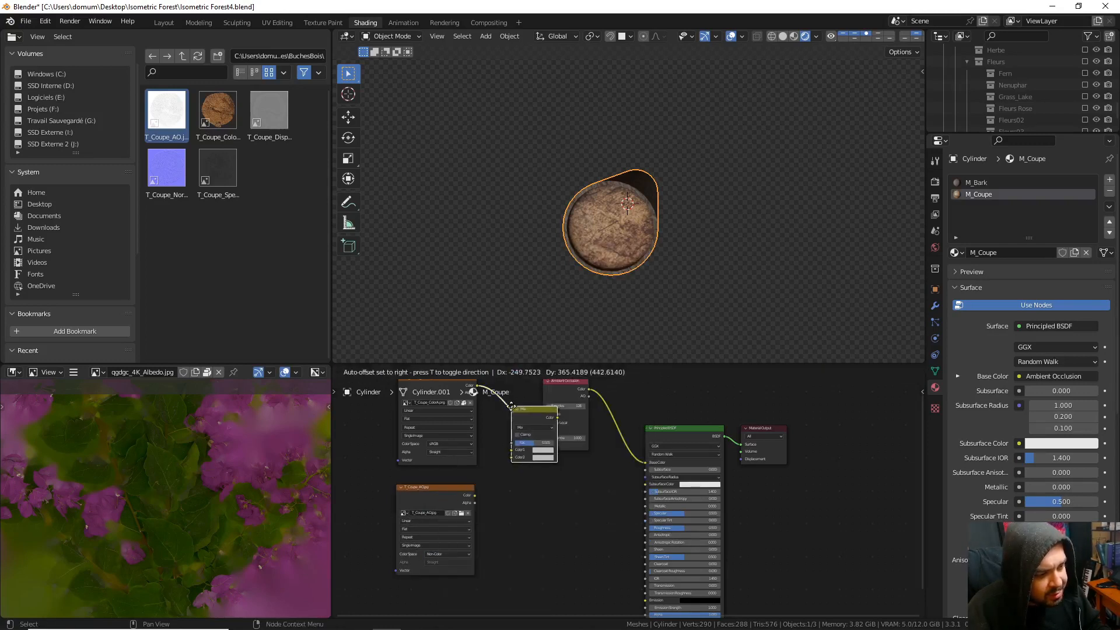
click(534, 434)
drag(473, 495, 511, 458)
click(542, 426)
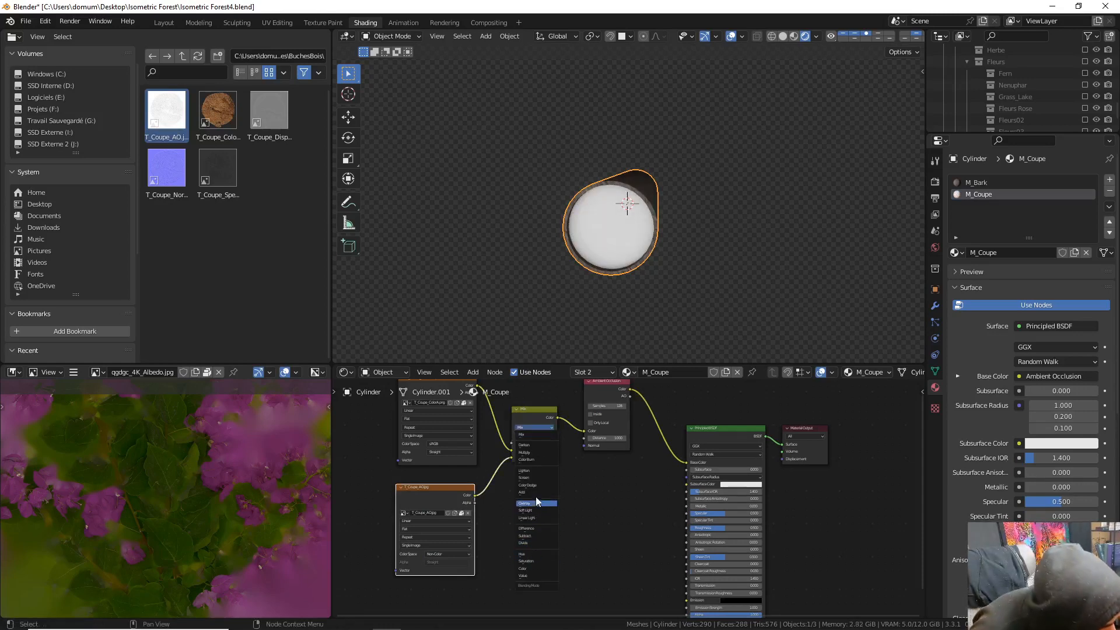
click(536, 453)
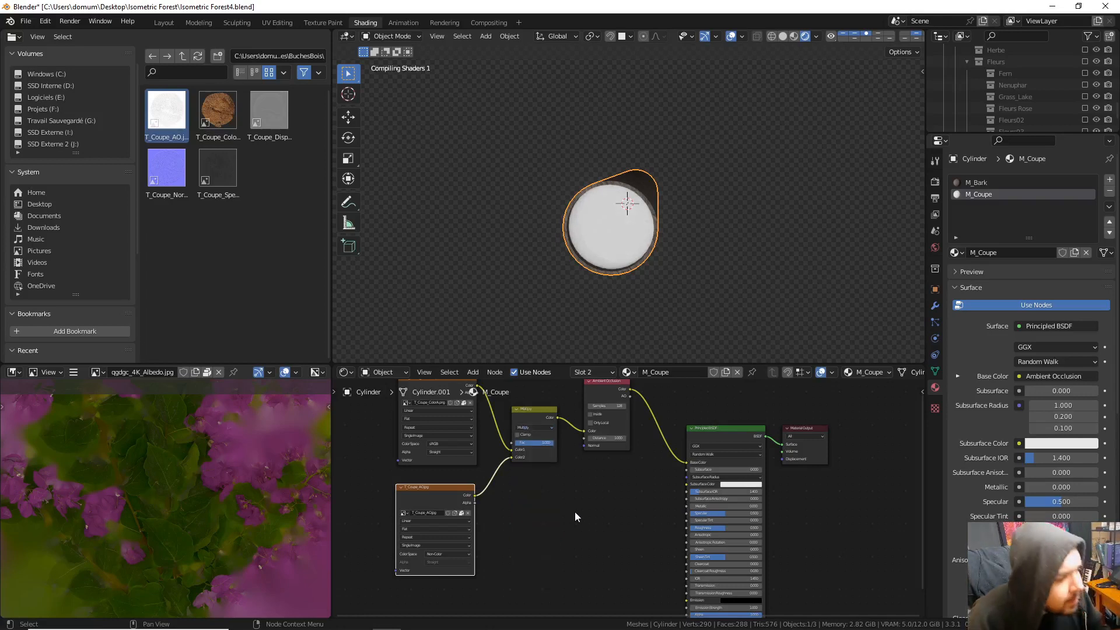
- Add the T_Coupe_Specular.jpg texture node below the AO texture, link its Color to Specular and set its color space to Non-Color
middle_drag(575, 512, 568, 472)
drag(219, 170, 684, 474)
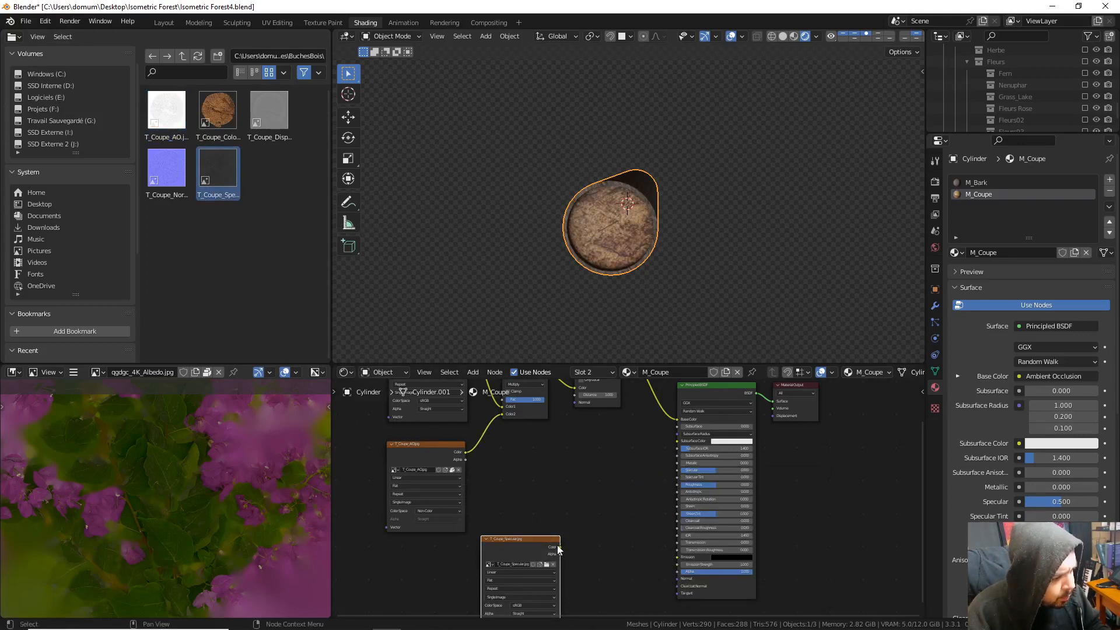
drag(558, 550, 678, 470)
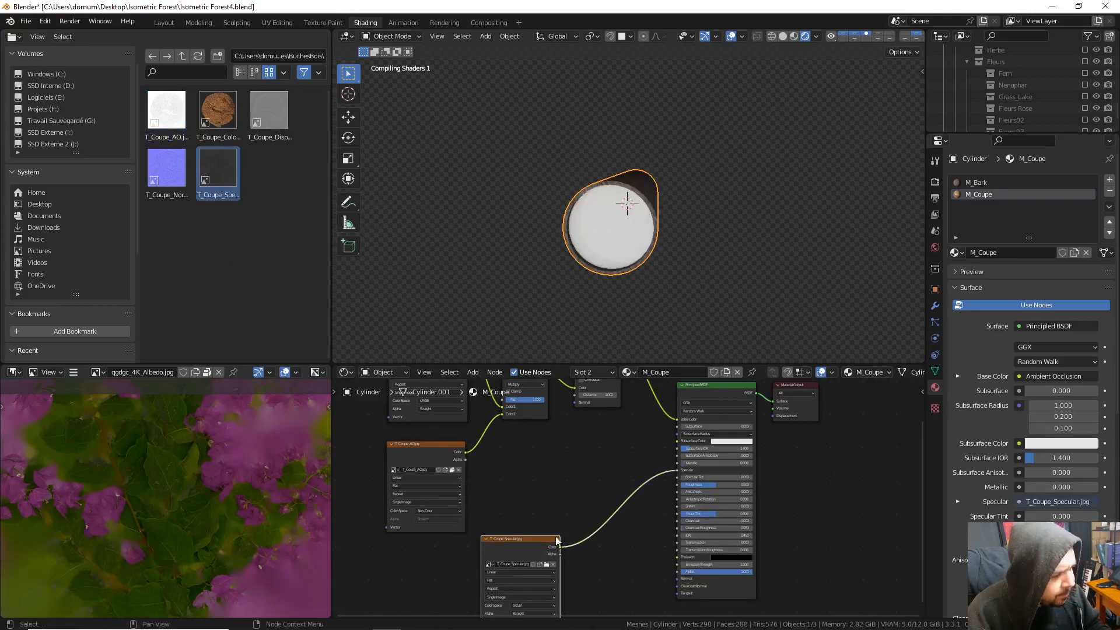
drag(557, 541, 462, 548)
shift+scroll(449, 566, down, 1)
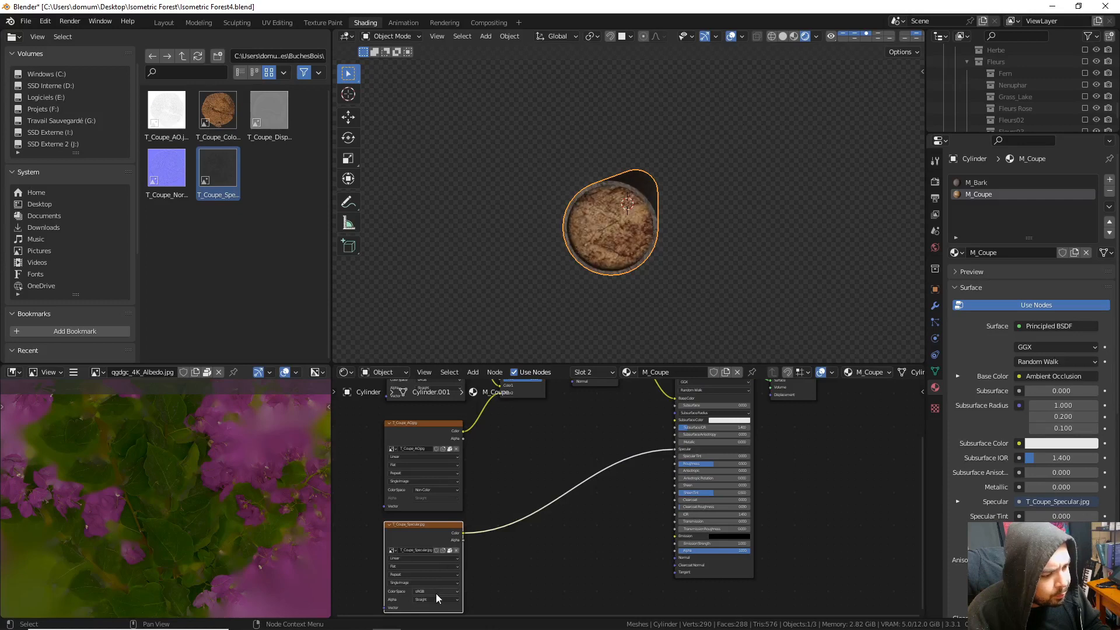
click(436, 592)
click(432, 547)
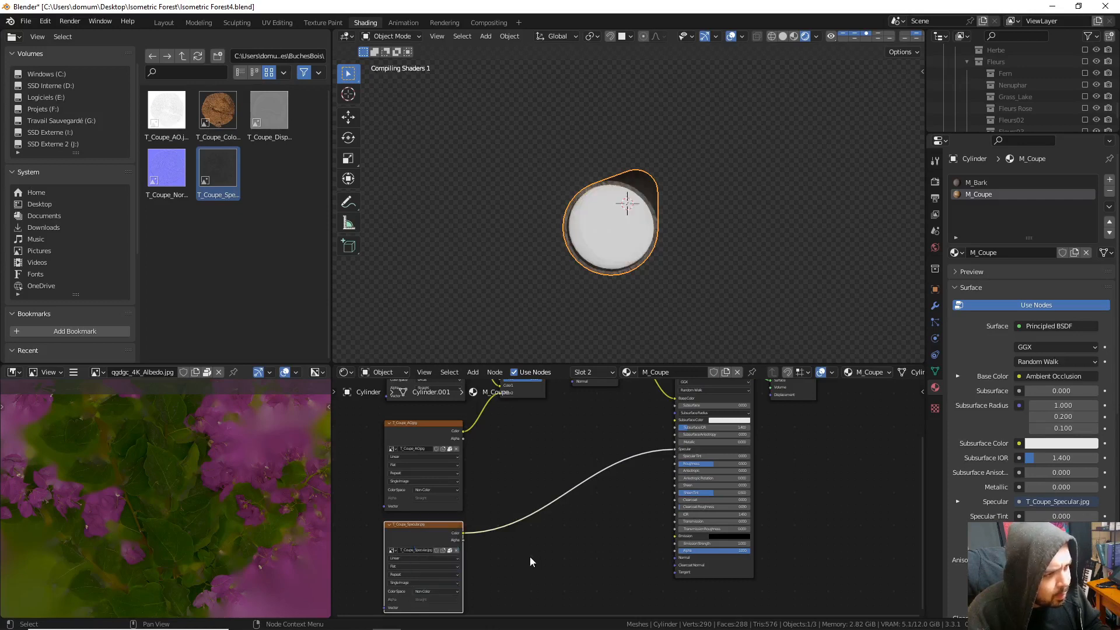
- Add a ColorRamp node with its gradient flipped to white-to-black, fed by the T_Coupe_Specular texture and linked to the Principled BSDF's Roughness
shift+scroll(530, 557, down, 2)
key(shift+a)
mouse_move(526, 517)
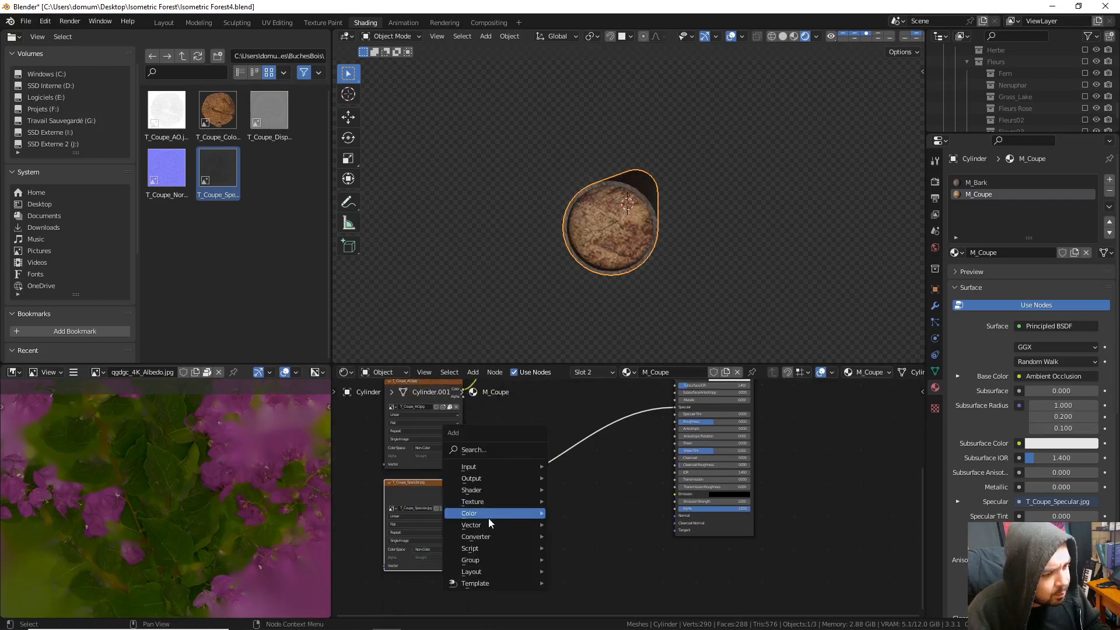
mouse_move(502, 536)
click(591, 410)
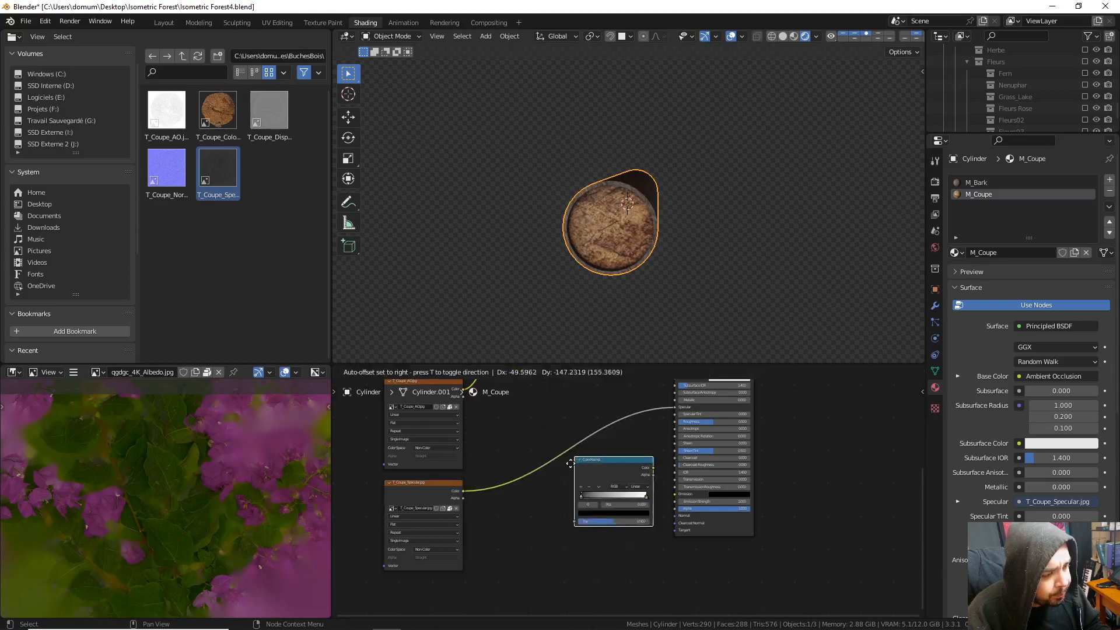
click(523, 492)
drag(462, 491, 680, 425)
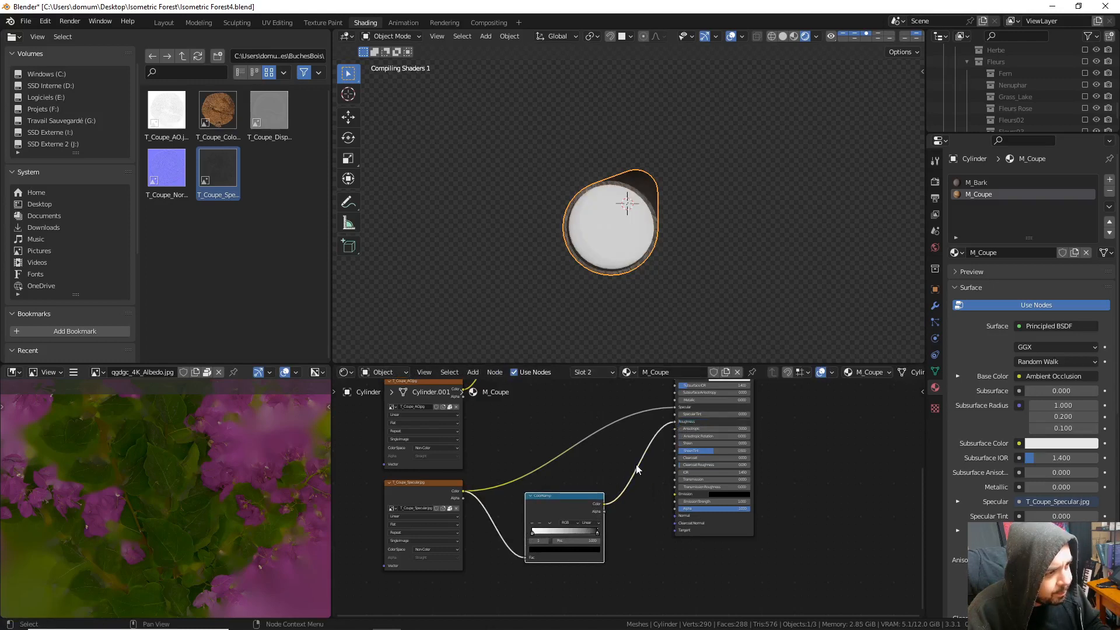
- Preview the ColorRamp output on the log end and restore the Principled BSDF as the surface
ctrl+shift+click(568, 497)
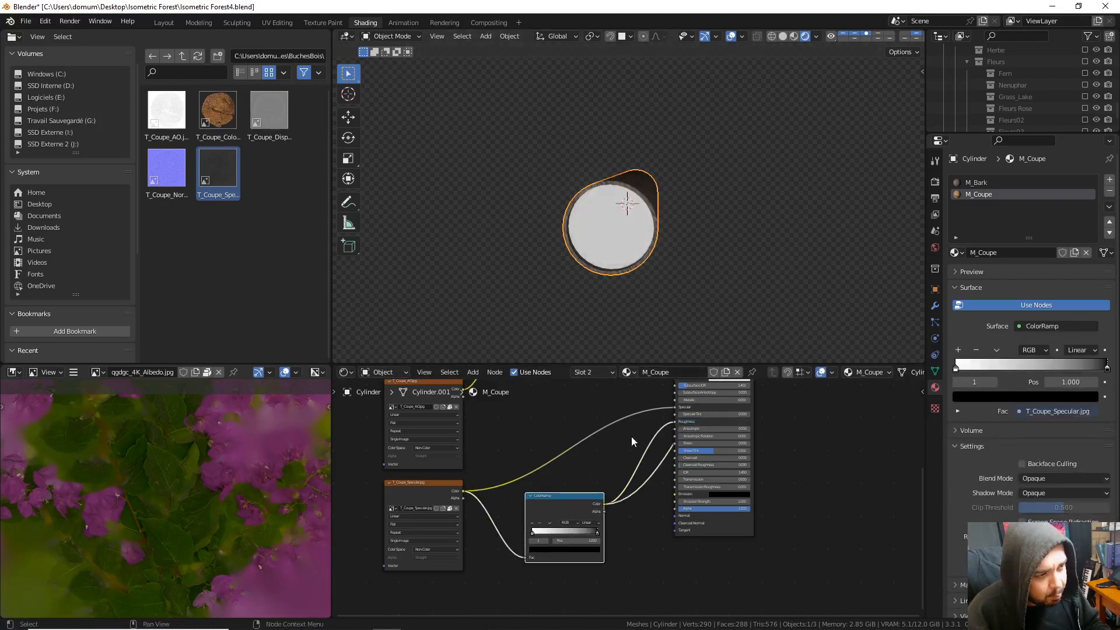
middle_drag(624, 460, 610, 469)
middle_drag(688, 427, 674, 475)
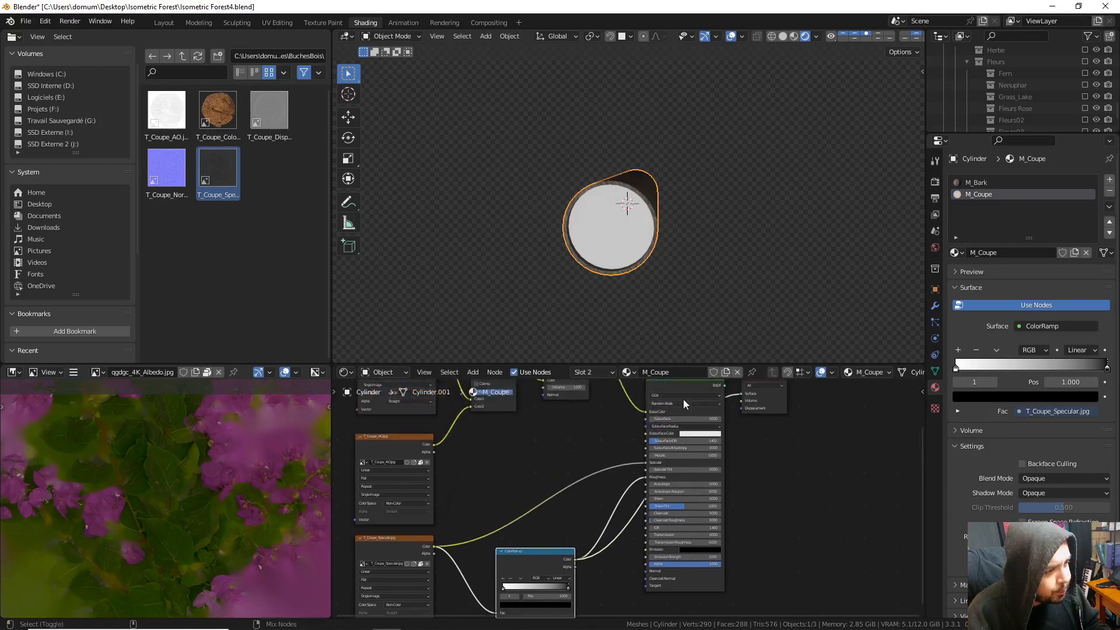
ctrl+shift+click(684, 387)
- Add the T_Coupe_Displacement.tif and T_Coupe_Normal.jpg texture nodes below the specular texture, with the normal map placed lowest
middle_drag(566, 527, 594, 431)
drag(166, 169, 485, 571)
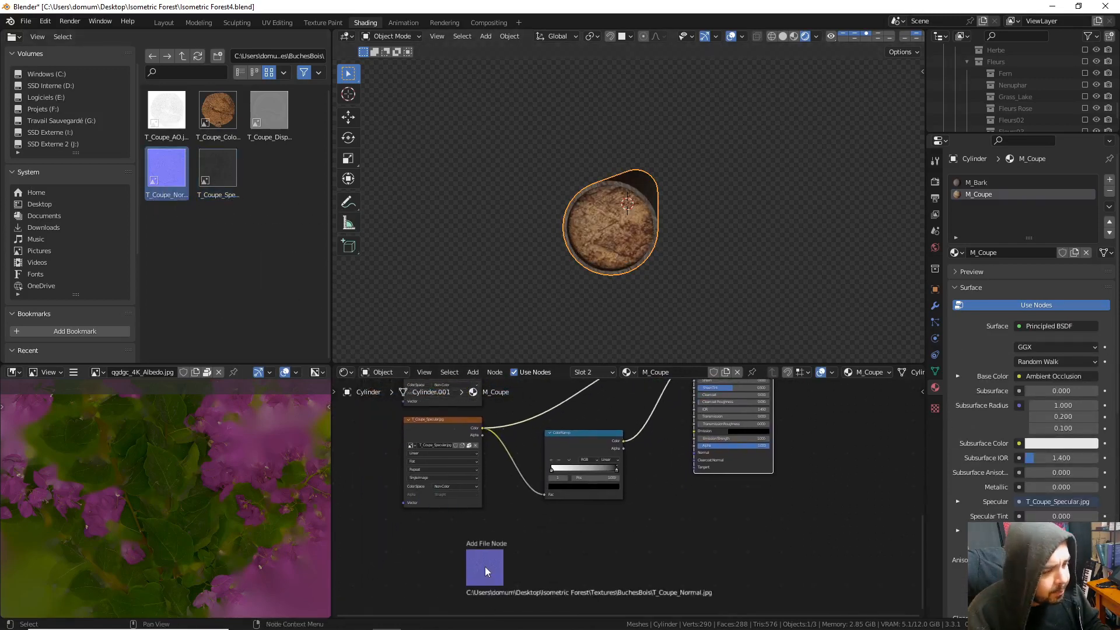
drag(268, 114, 391, 531)
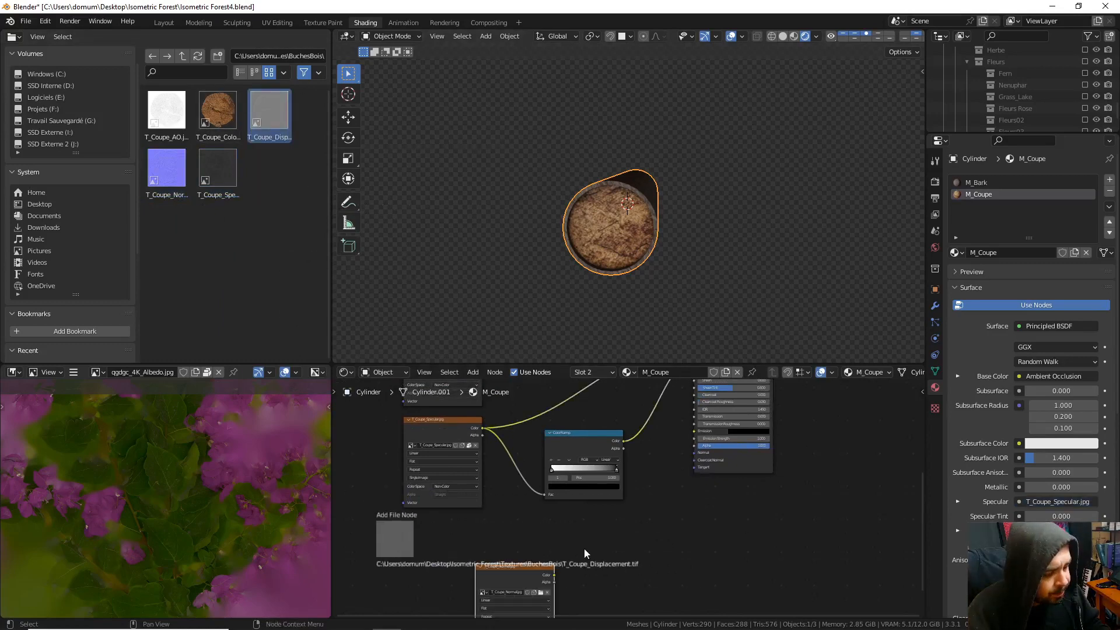
middle_drag(583, 547, 562, 457)
click(492, 499)
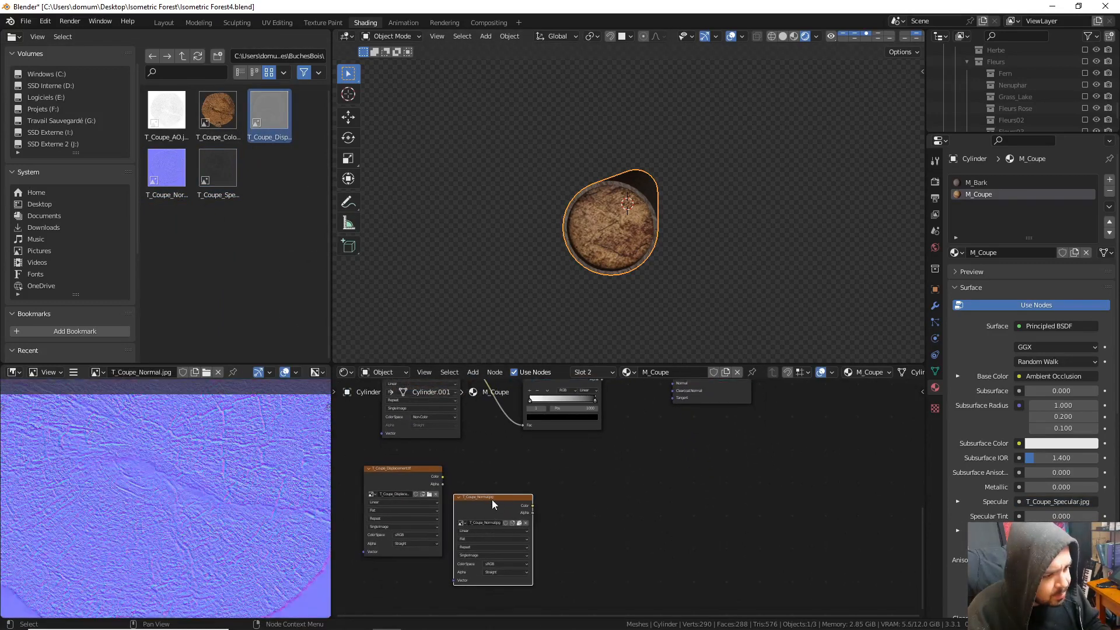
drag(497, 505, 417, 590)
- Add a Bump node beside the displacement texture and link the T_Coupe_Displacement Color output to its Height input
key(shift+a)
mouse_move(562, 472)
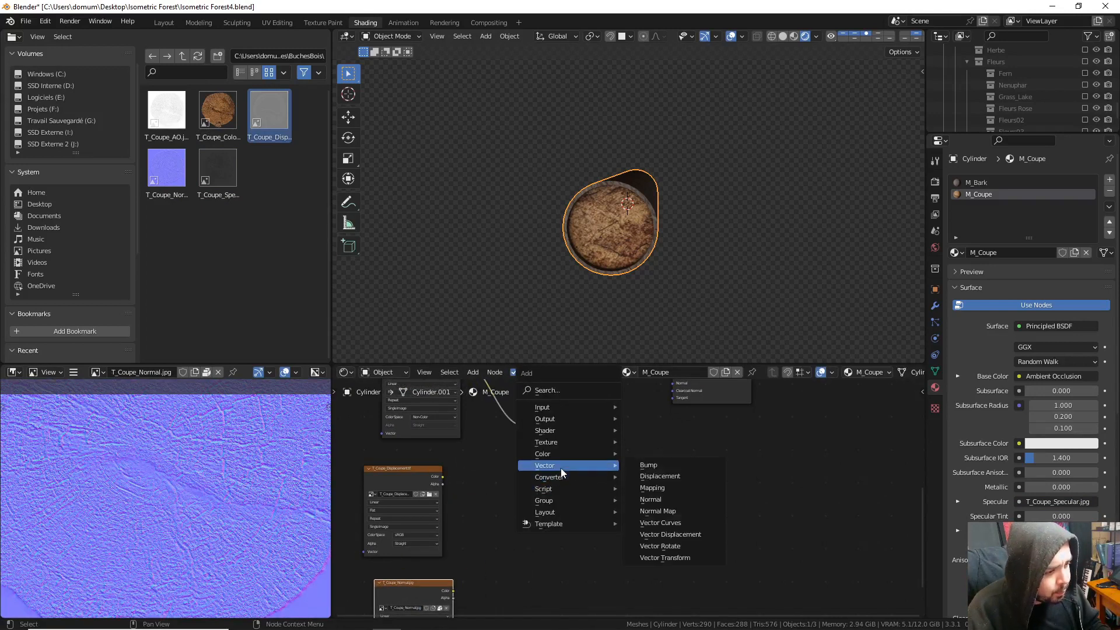
click(649, 465)
click(563, 470)
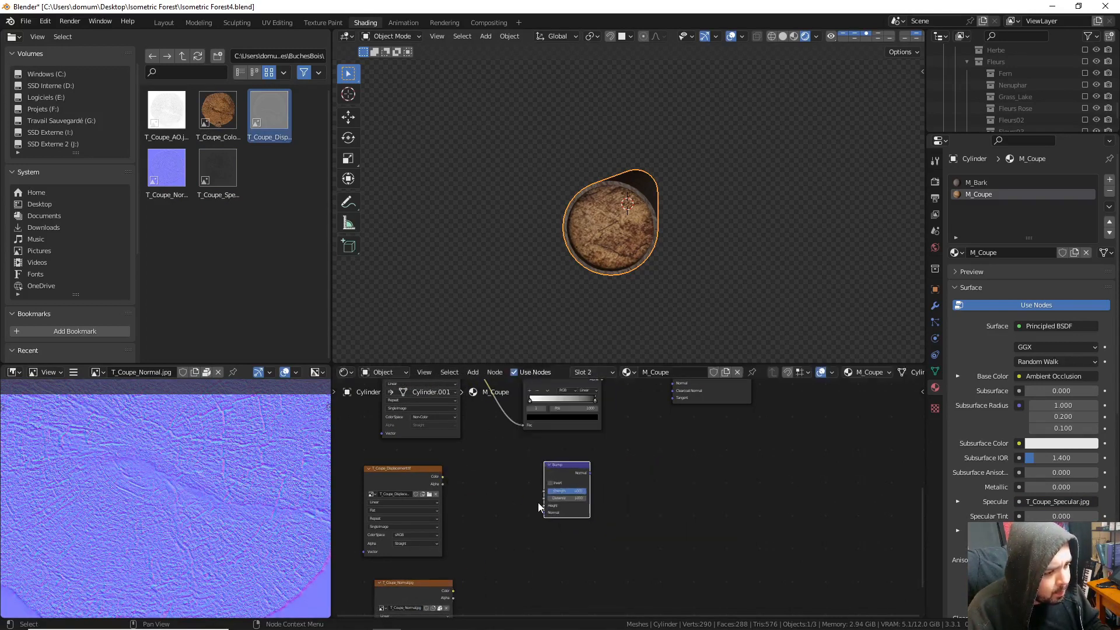
drag(443, 476, 544, 505)
- Route T_Coupe_Normal through a new Normal Map node into the Bump node's Normal input, and link Bump to the Principled BSDF's Normal
middle_drag(510, 541, 515, 487)
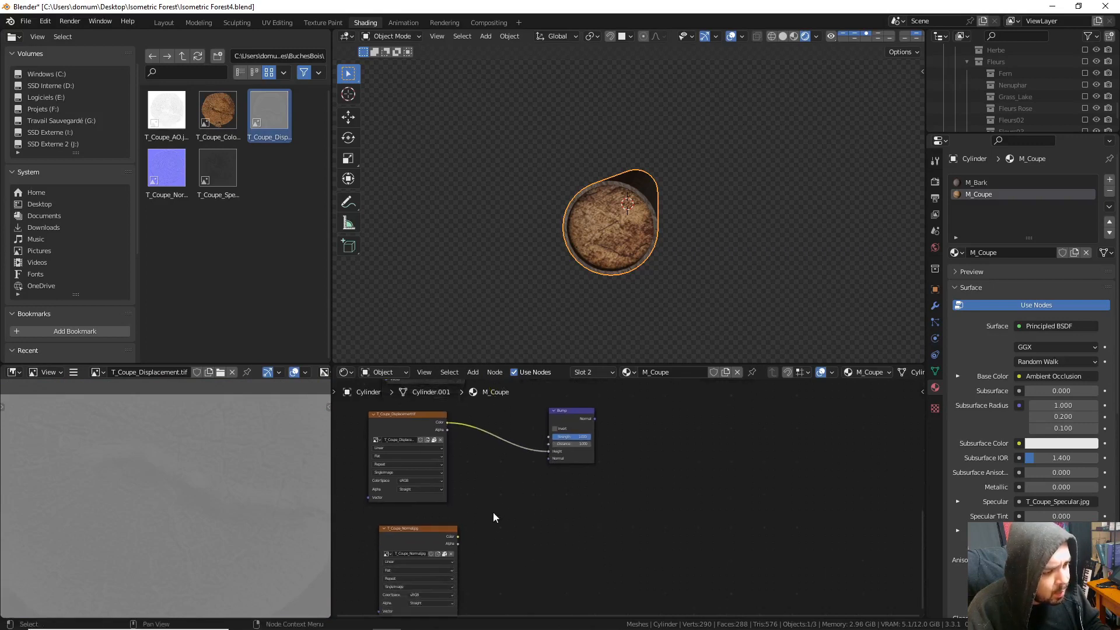
key(shift+a)
mouse_move(488, 520)
click(573, 470)
click(513, 545)
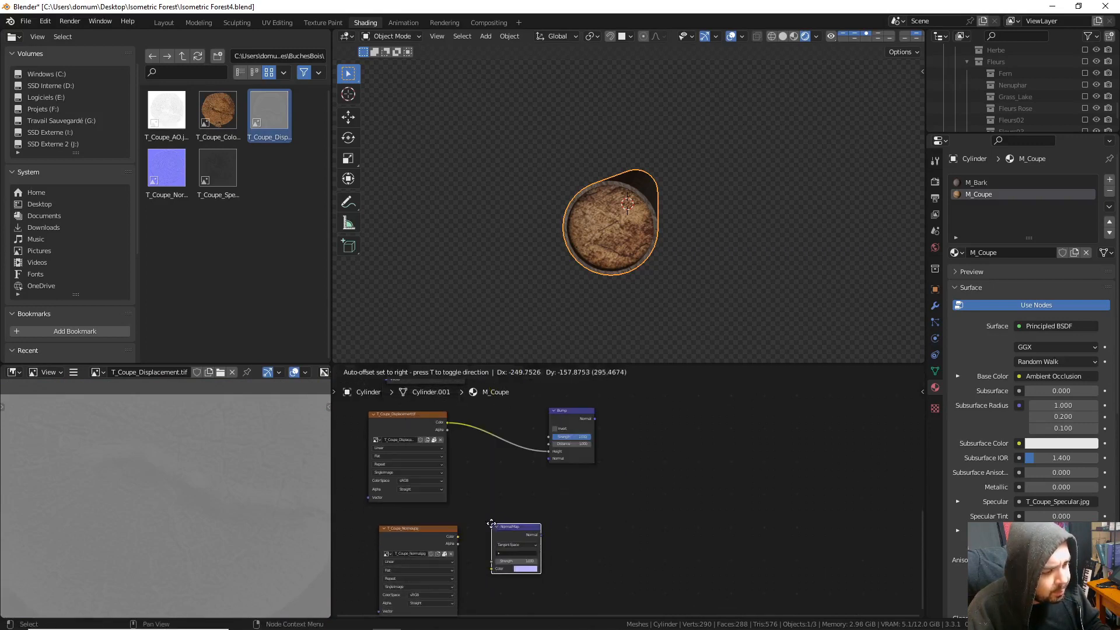
drag(458, 537, 494, 570)
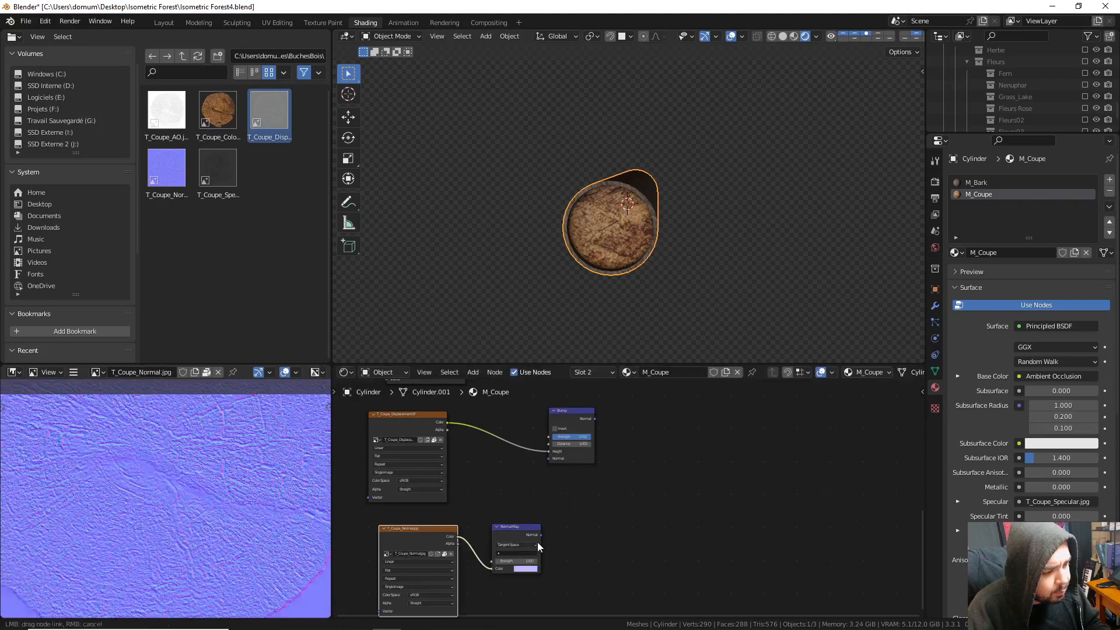
drag(540, 535, 548, 458)
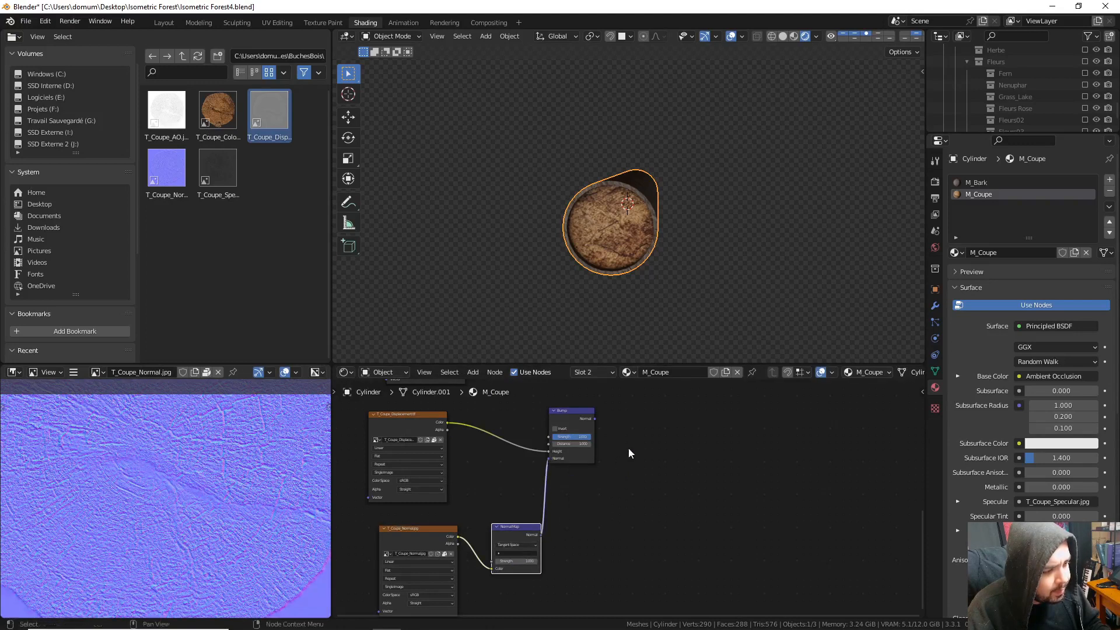
middle_drag(628, 448, 551, 517)
drag(540, 510, 629, 427)
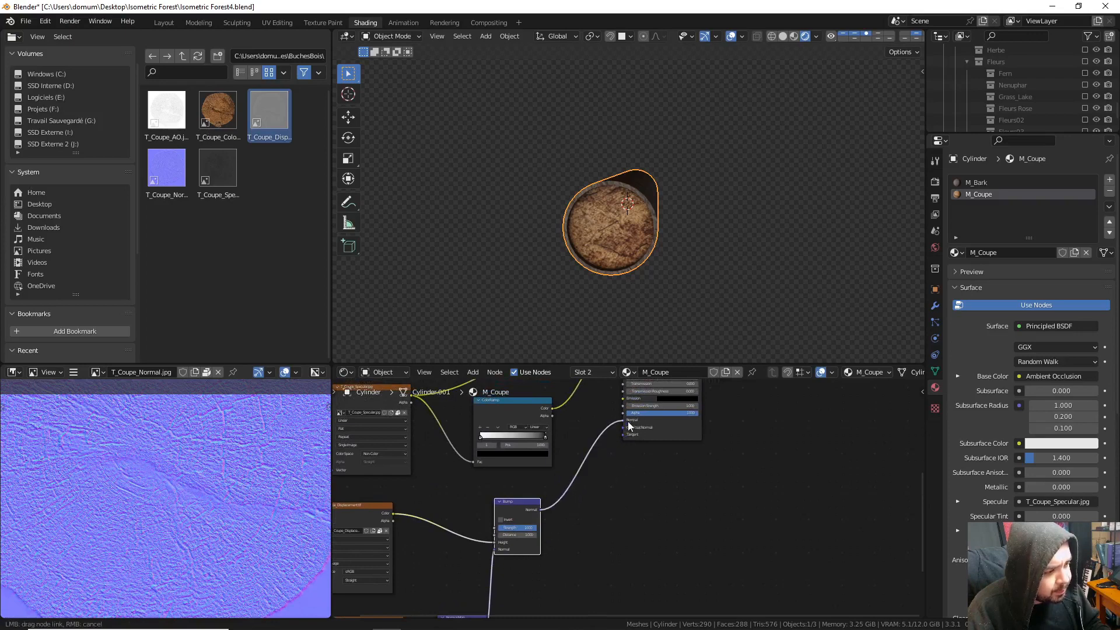
- Set the color space of both the T_Coupe_Displacement and T_Coupe_Normal textures to Non-Color
middle_drag(572, 559, 709, 486)
click(499, 497)
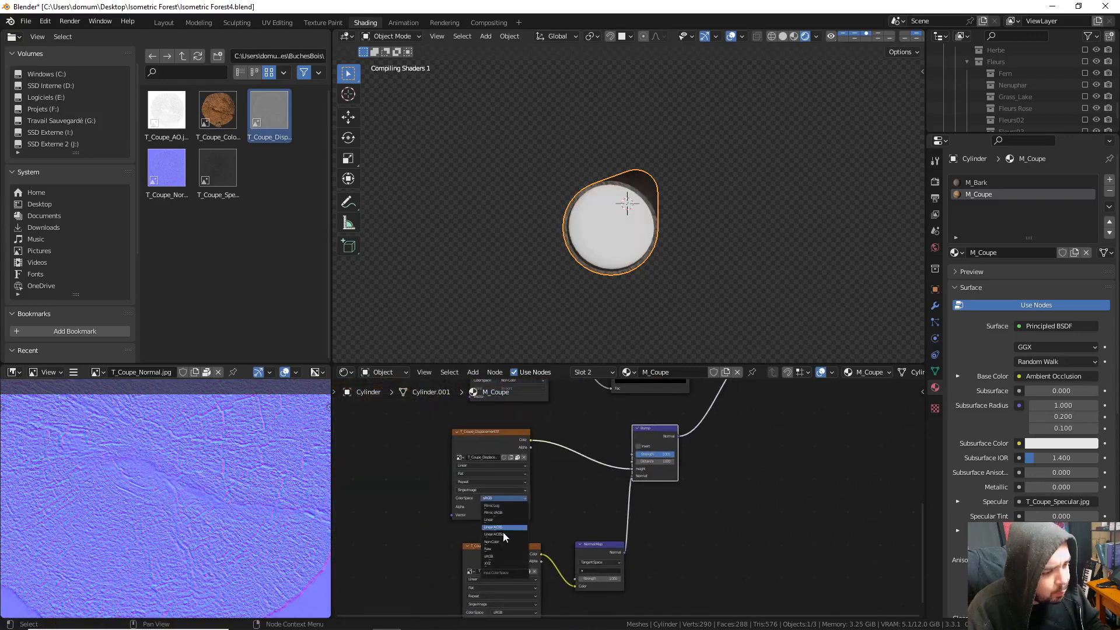
click(501, 542)
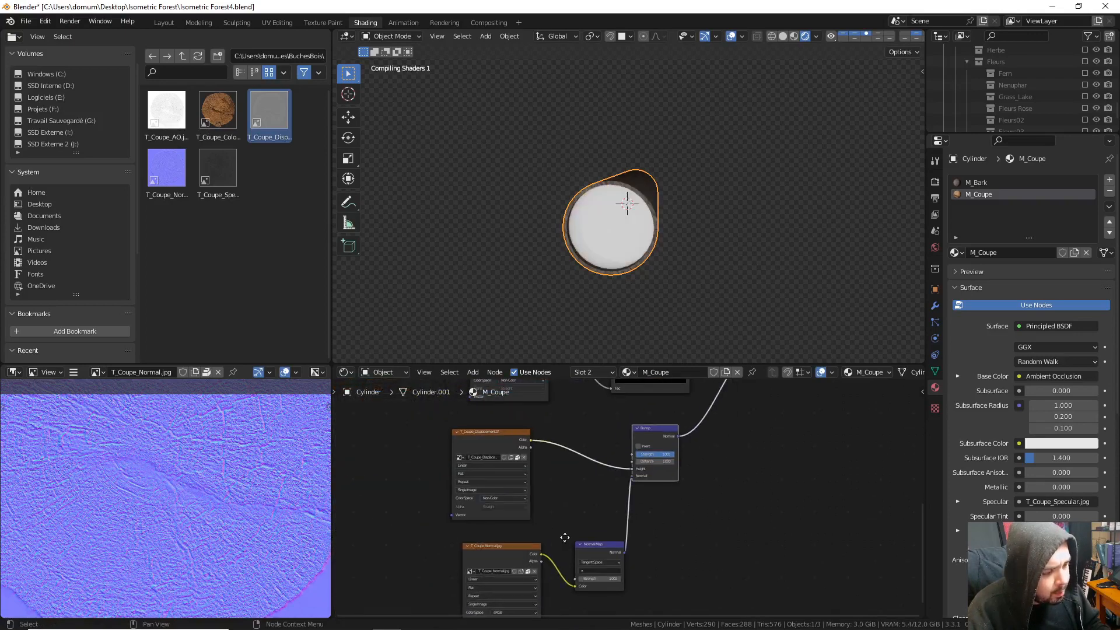
shift+scroll(522, 535, down, 5)
click(516, 538)
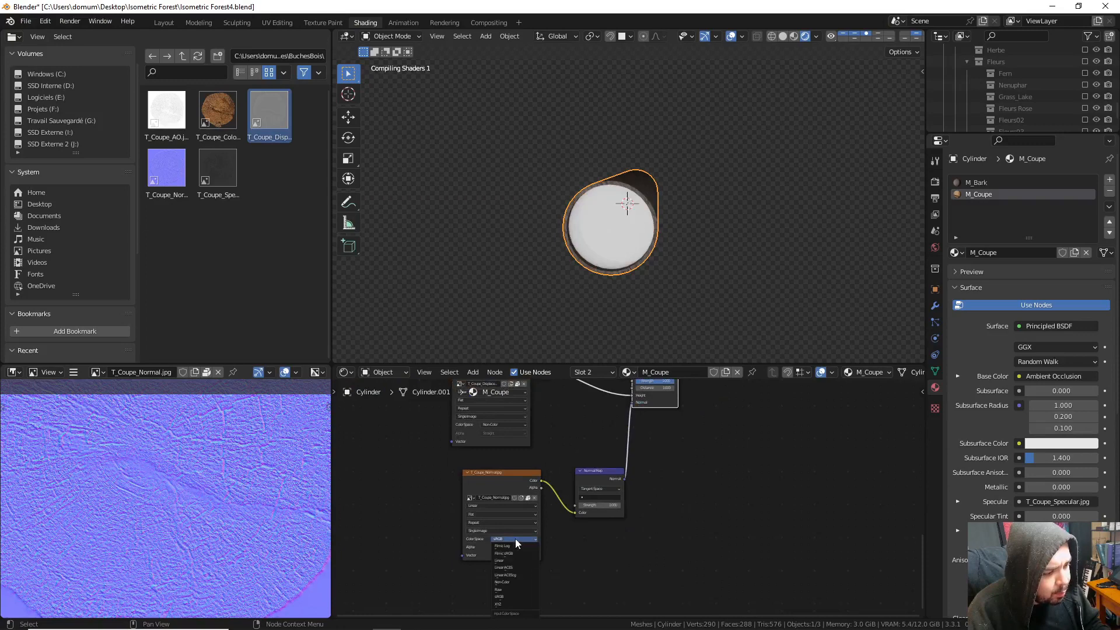
click(515, 582)
- Preview the Bump node's output on the log end and set its Strength to 0.35
middle_drag(625, 397, 595, 436)
ctrl+shift+click(596, 422)
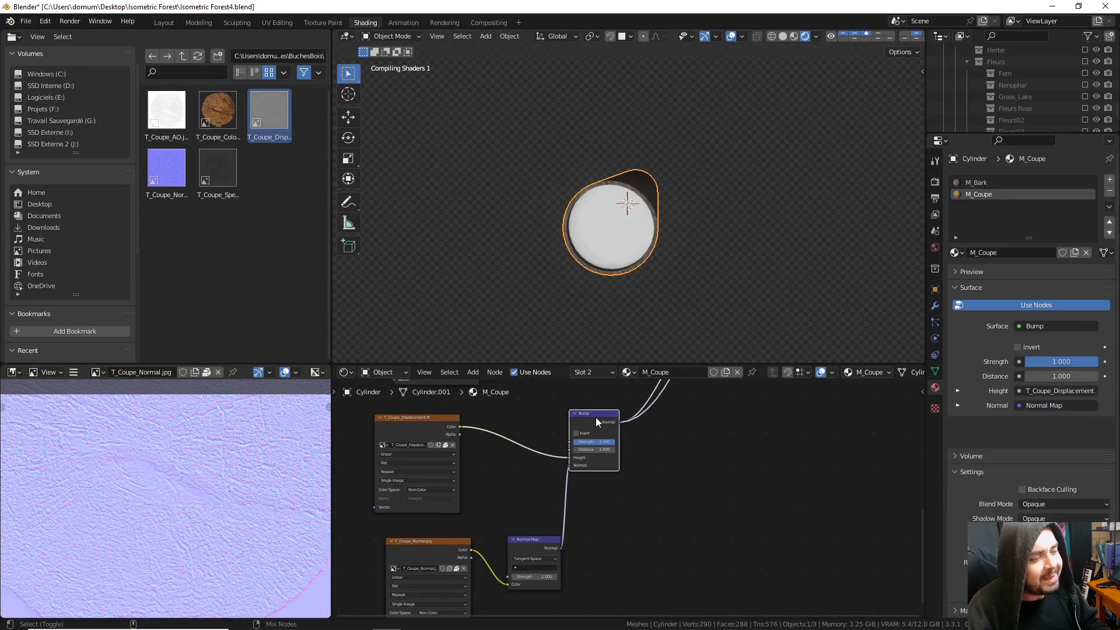
scroll(607, 245, up, 5)
middle_drag(605, 253, 697, 219)
middle_drag(597, 441, 592, 465)
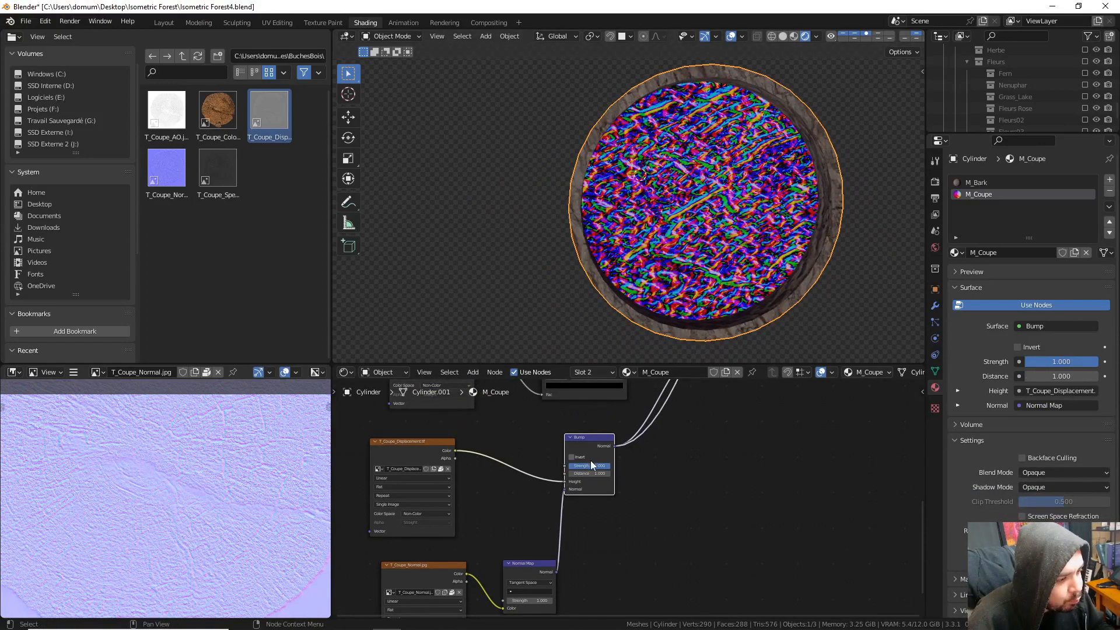
text(3)
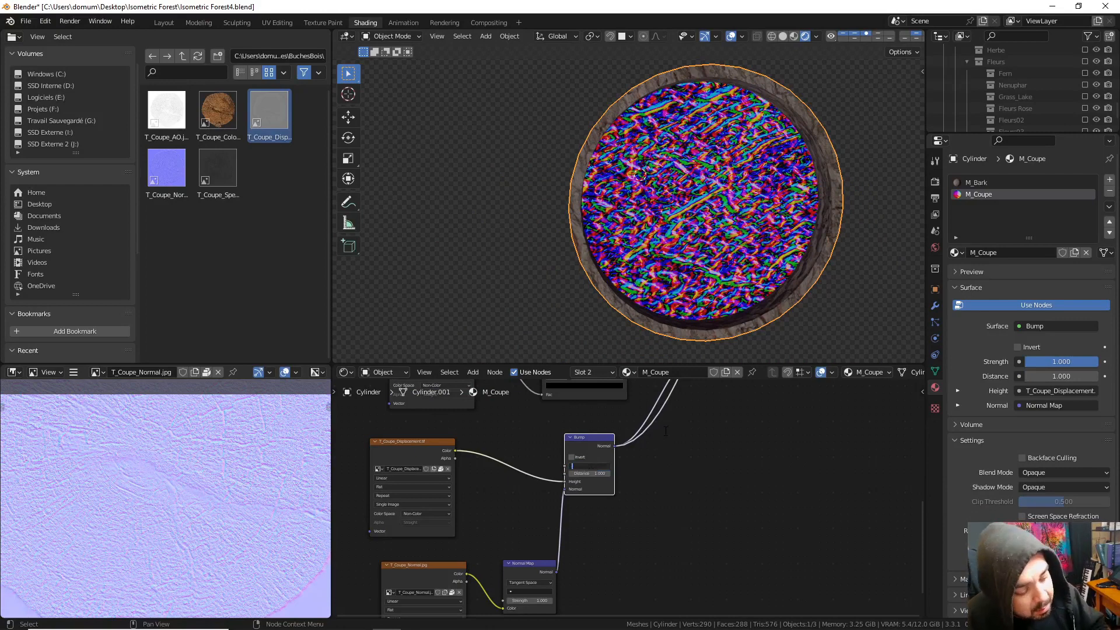
key(Return)
key(Delete)
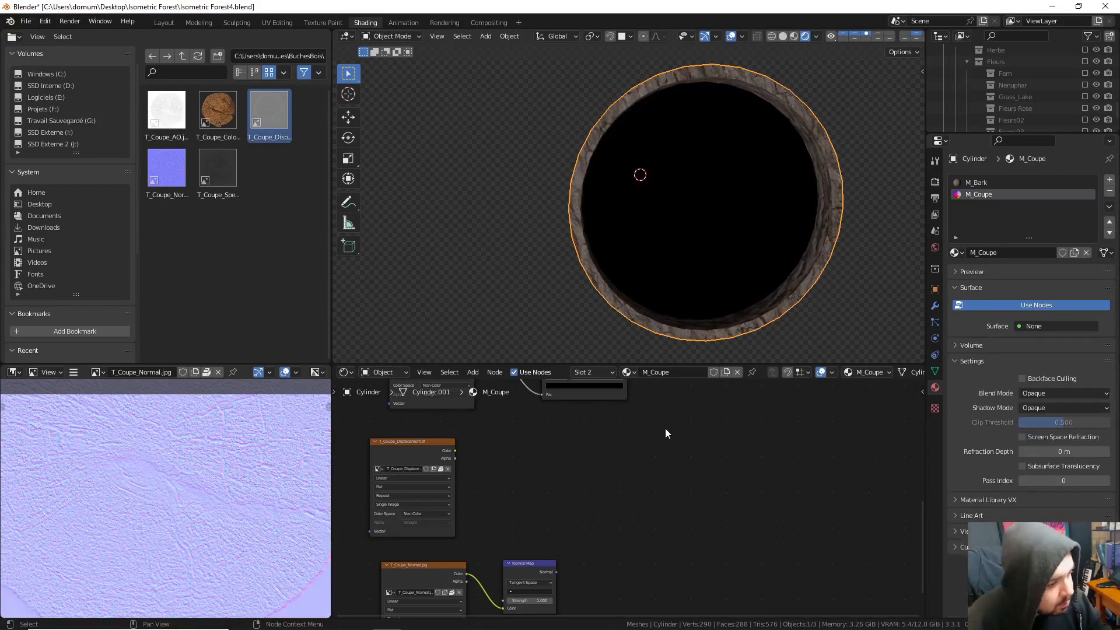
key(ctrl+z)
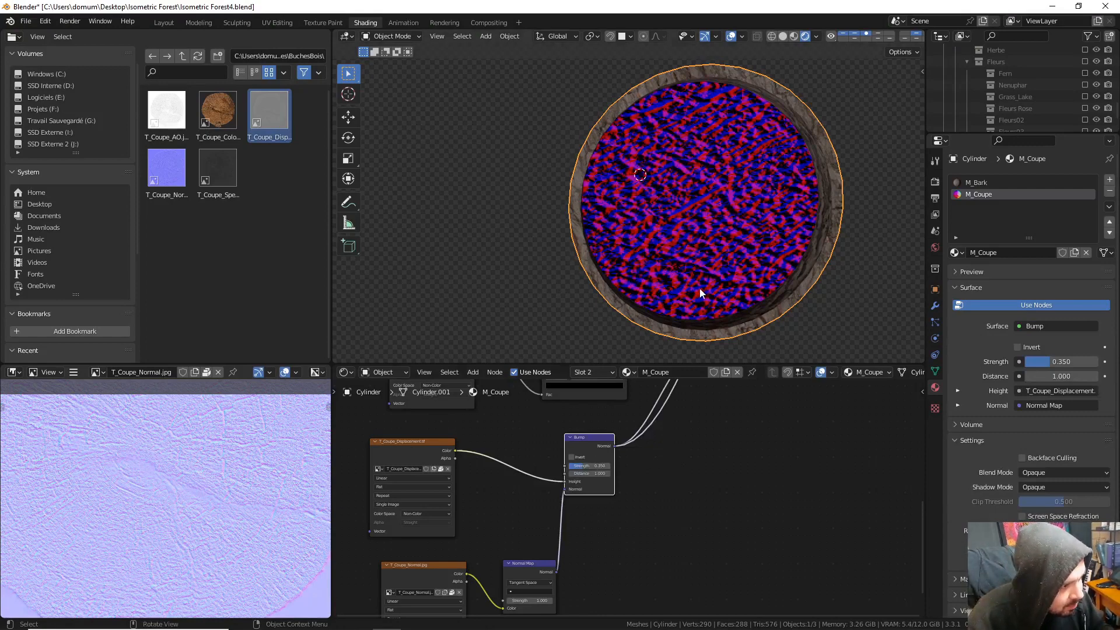
- Set the Bump node's Distance to 0.35
middle_drag(700, 290, 678, 278)
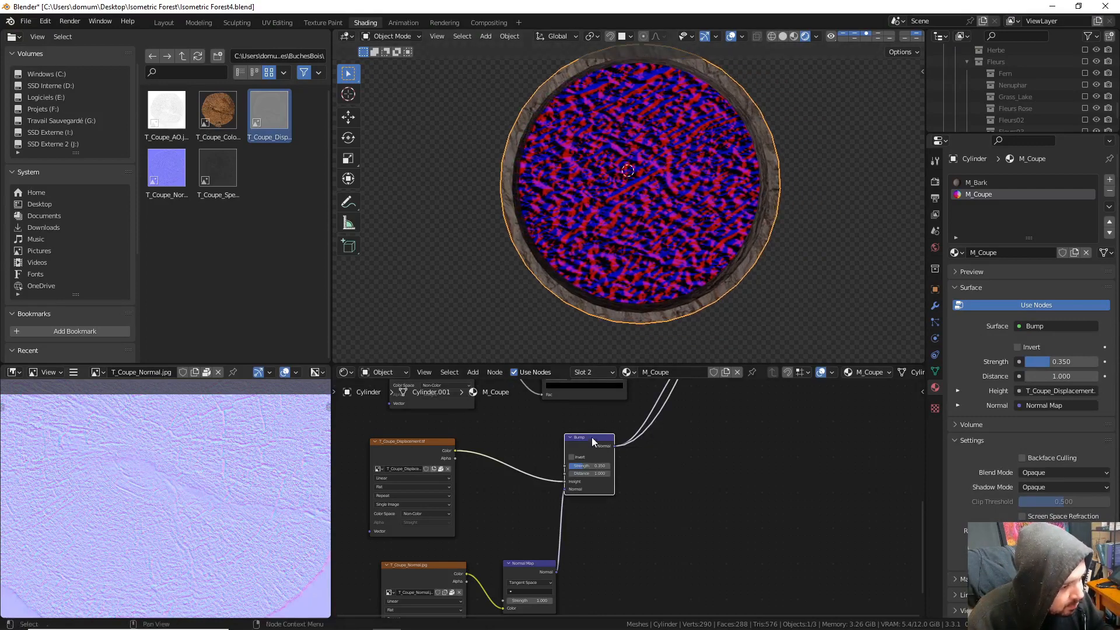
drag(591, 442, 595, 441)
click(594, 473)
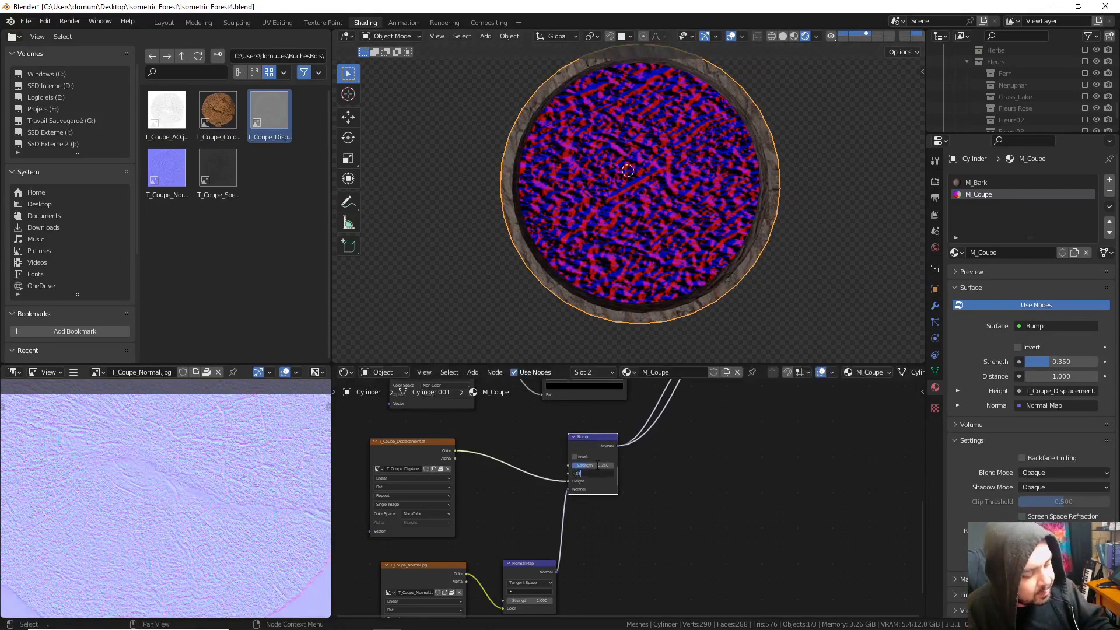
key(Return)
- Keep Bump linked to the Principled BSDF's Normal input and restore the Principled BSDF as the material's surface output
middle_drag(749, 412, 693, 479)
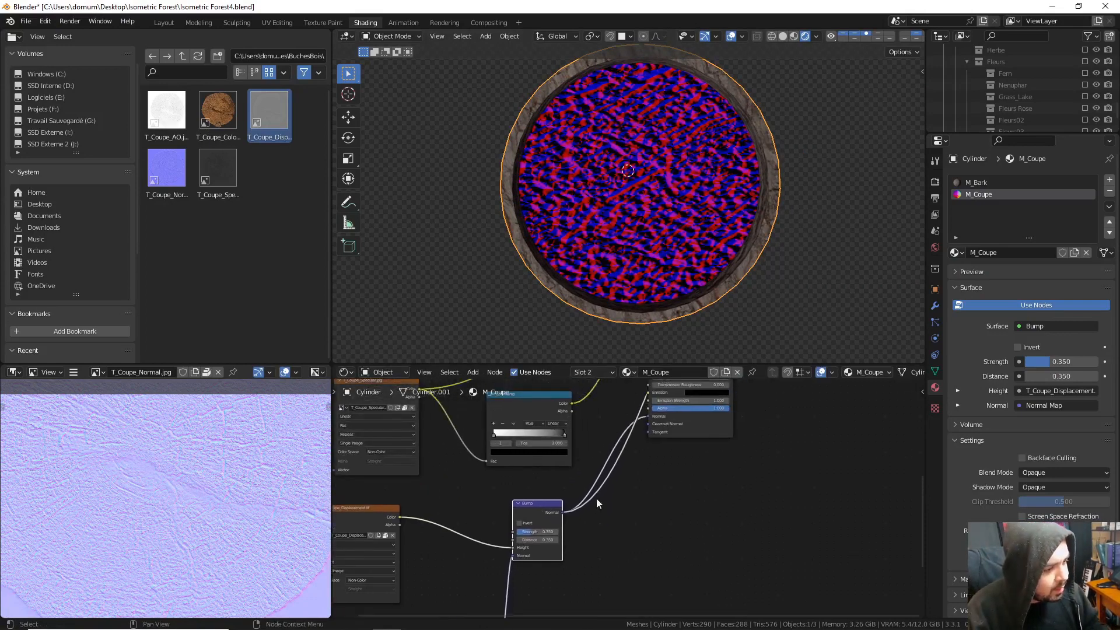
drag(563, 513, 649, 416)
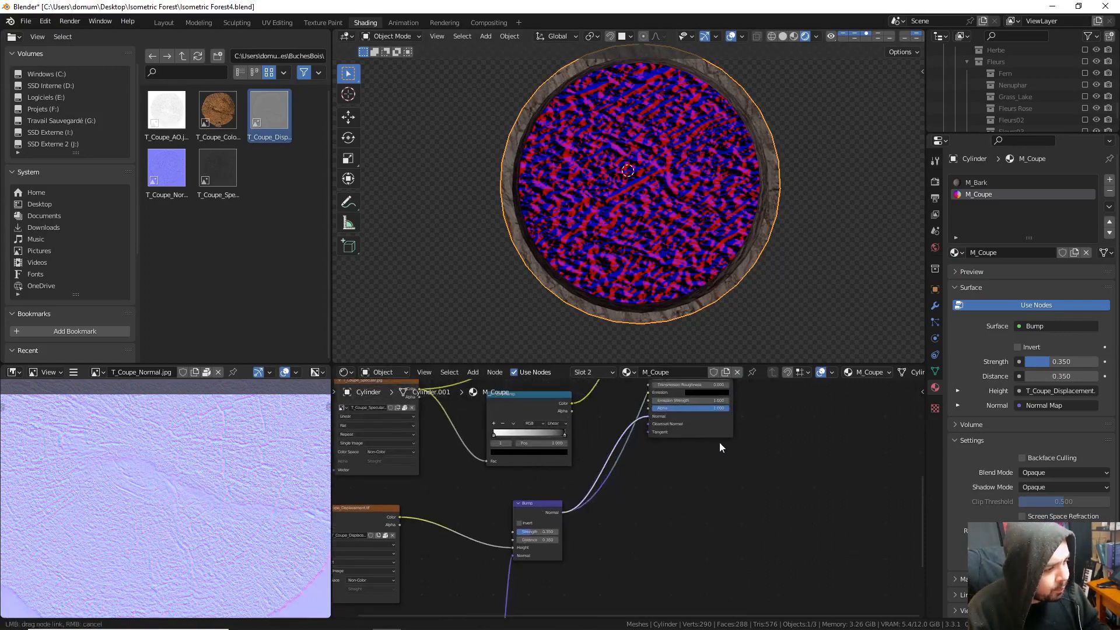
ctrl+shift+click(727, 442)
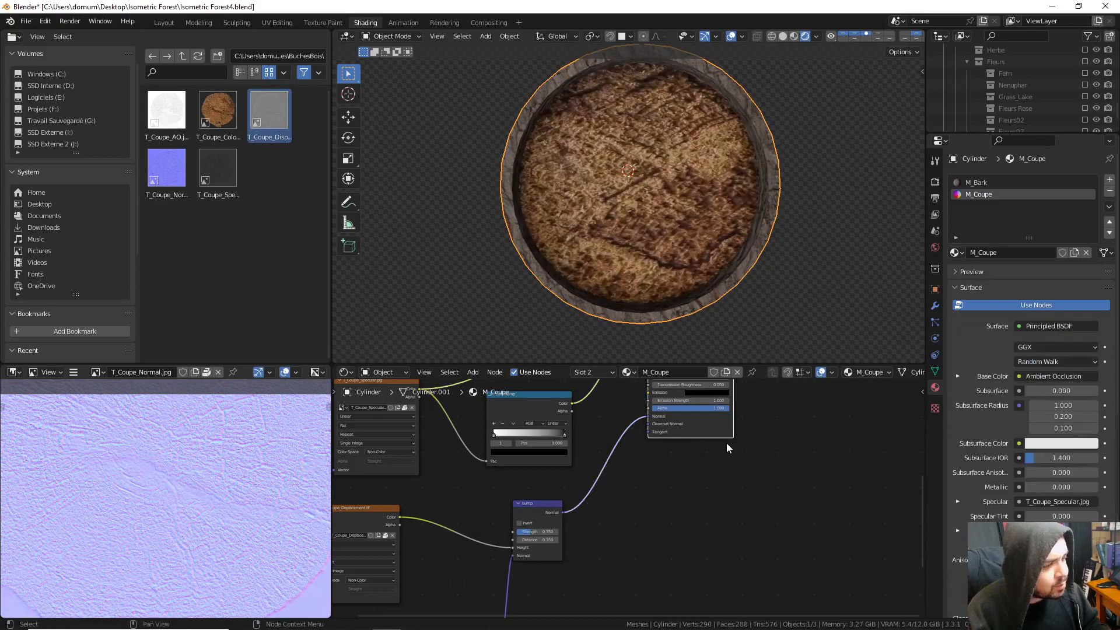
- Put the log mesh in Edit Mode and switch the image editor showing T_Coupe_Normal.jpg to the UV Editor
scroll(713, 447, down, 1)
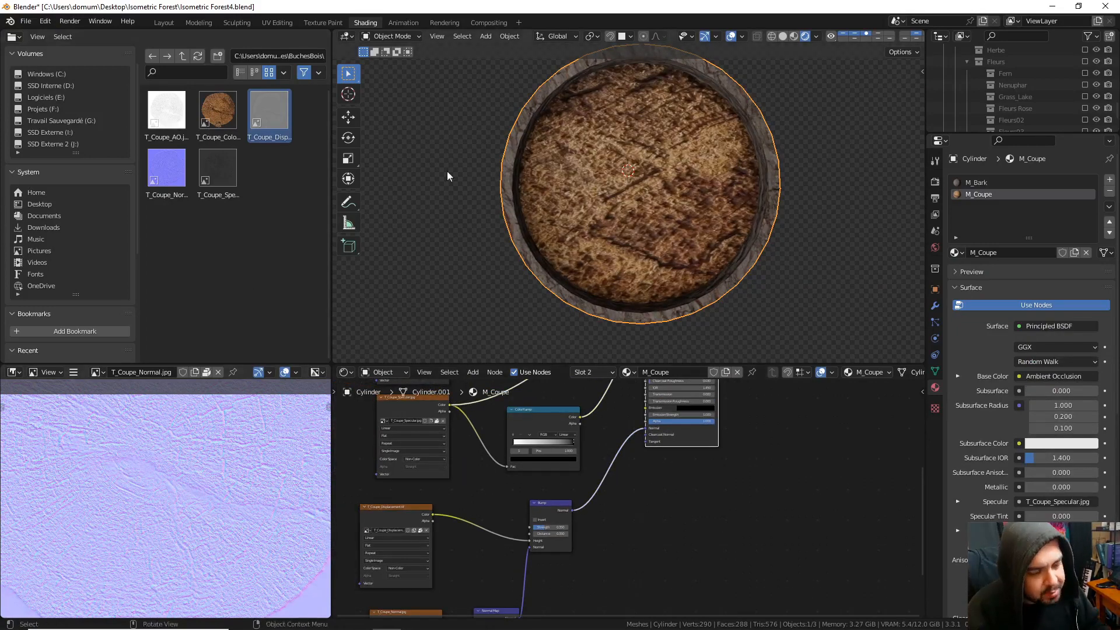
scroll(544, 228, down, 3)
key(Tab)
scroll(249, 438, down, 3)
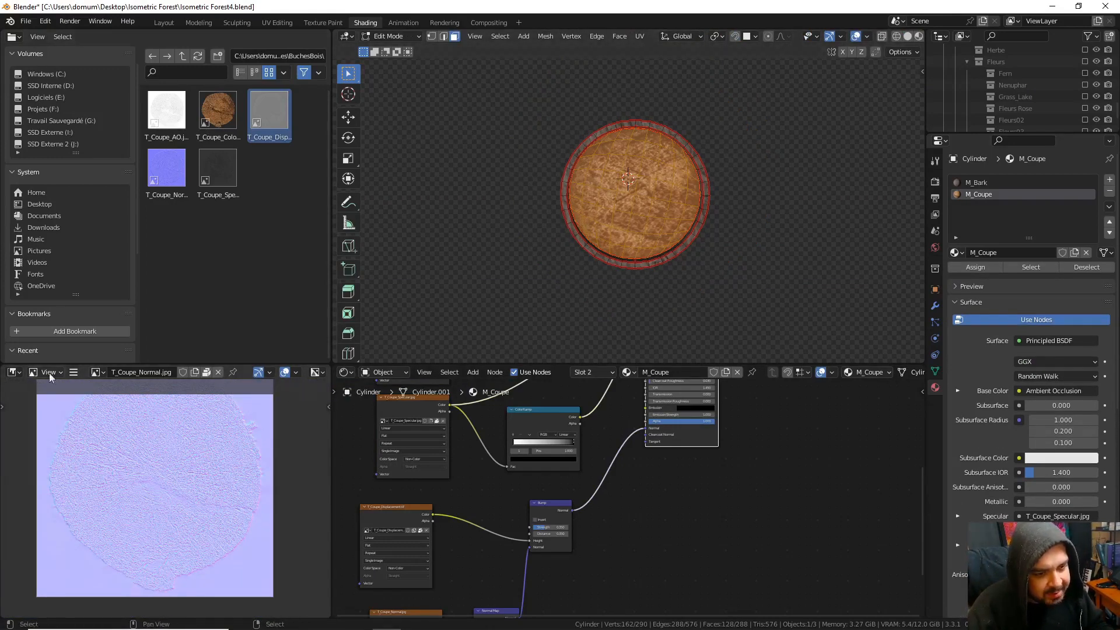
click(13, 372)
click(43, 433)
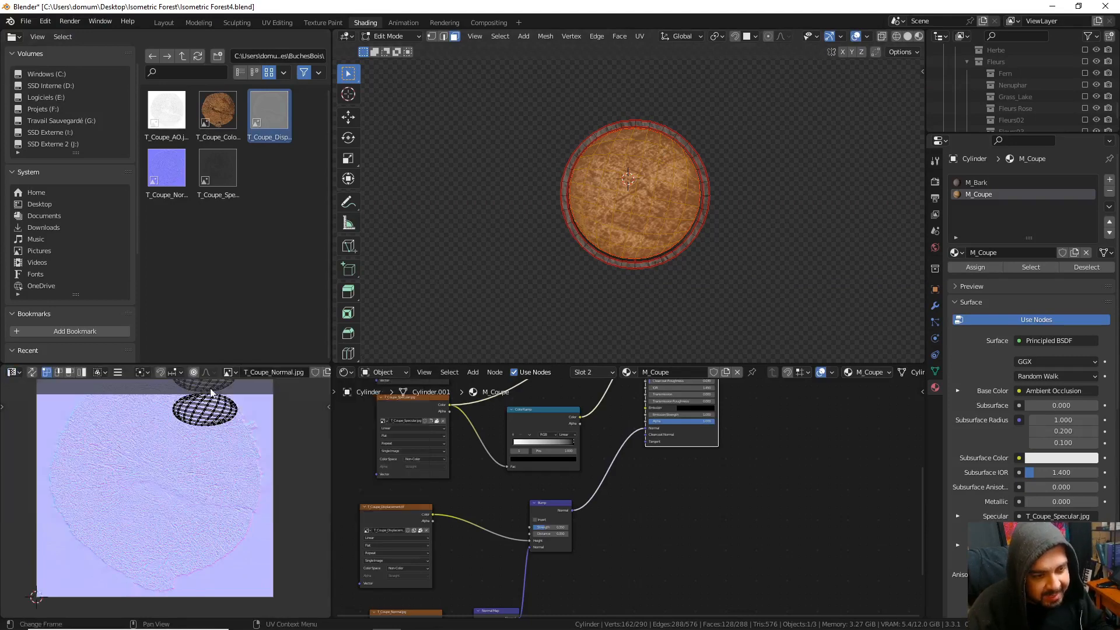
- Show T_Coupe_ColorA.png as the background image in the UV Editor
scroll(259, 377, down, 3)
click(263, 373)
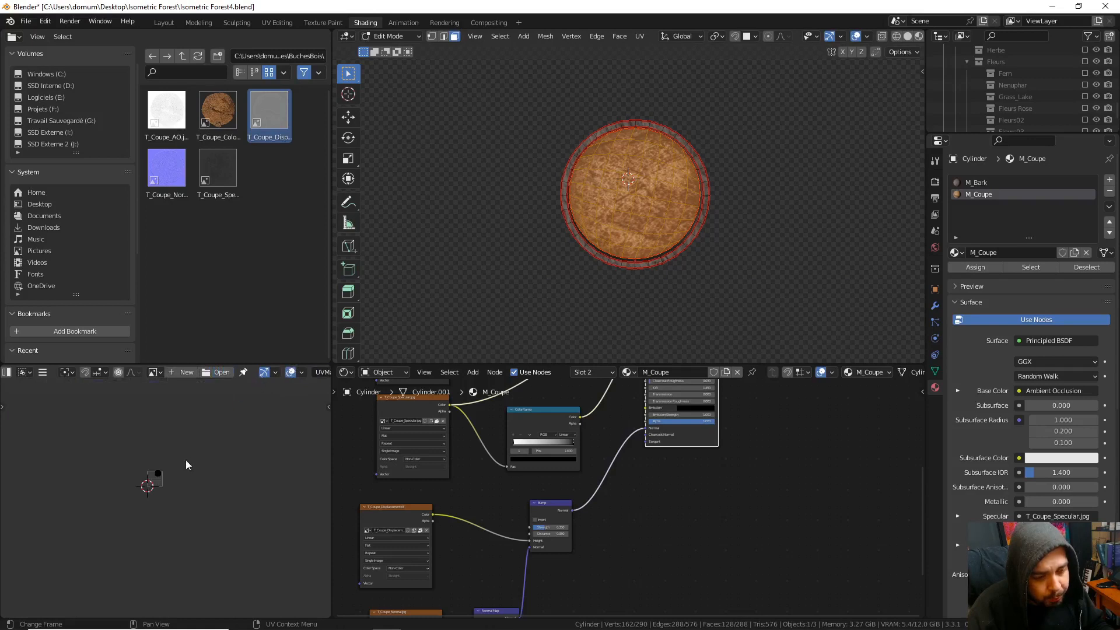
click(153, 372)
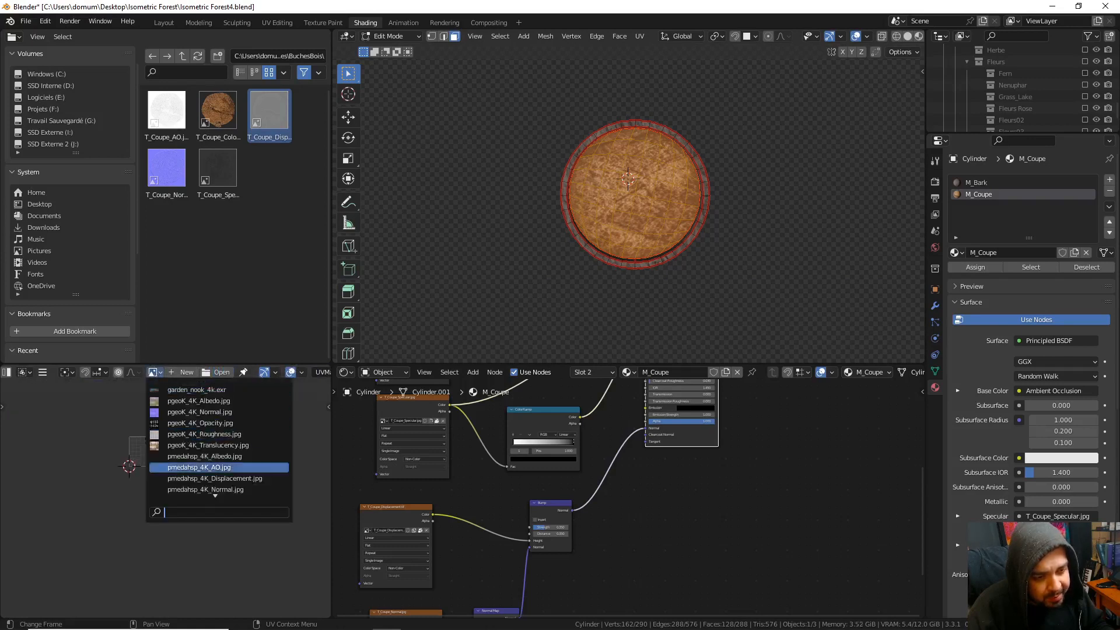
scroll(202, 467, down, 6)
scroll(202, 468, down, 11)
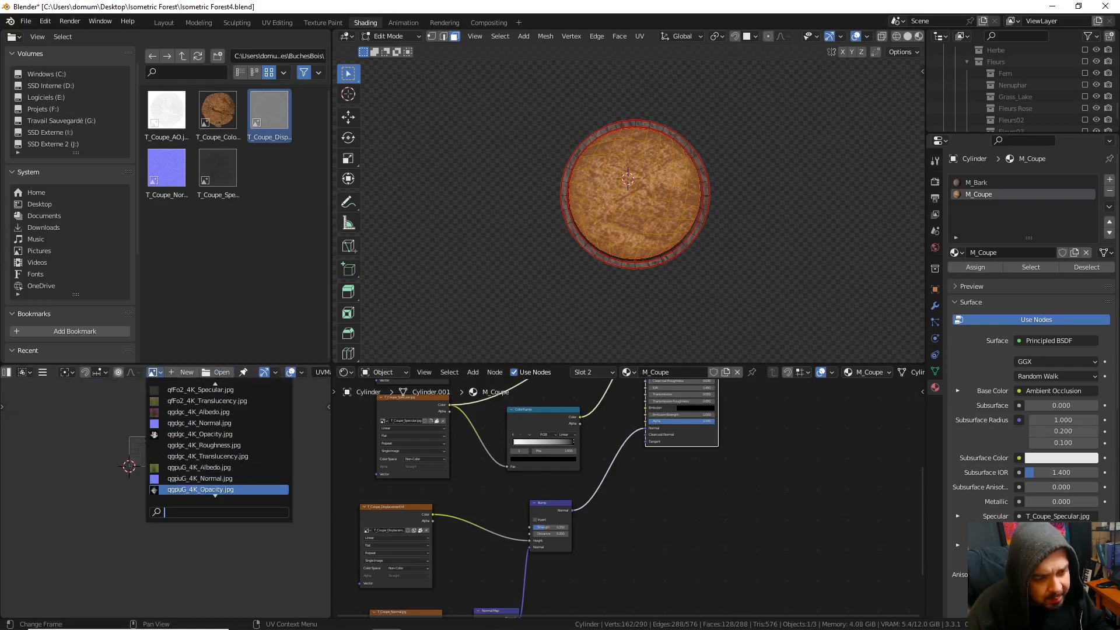
scroll(201, 467, down, 15)
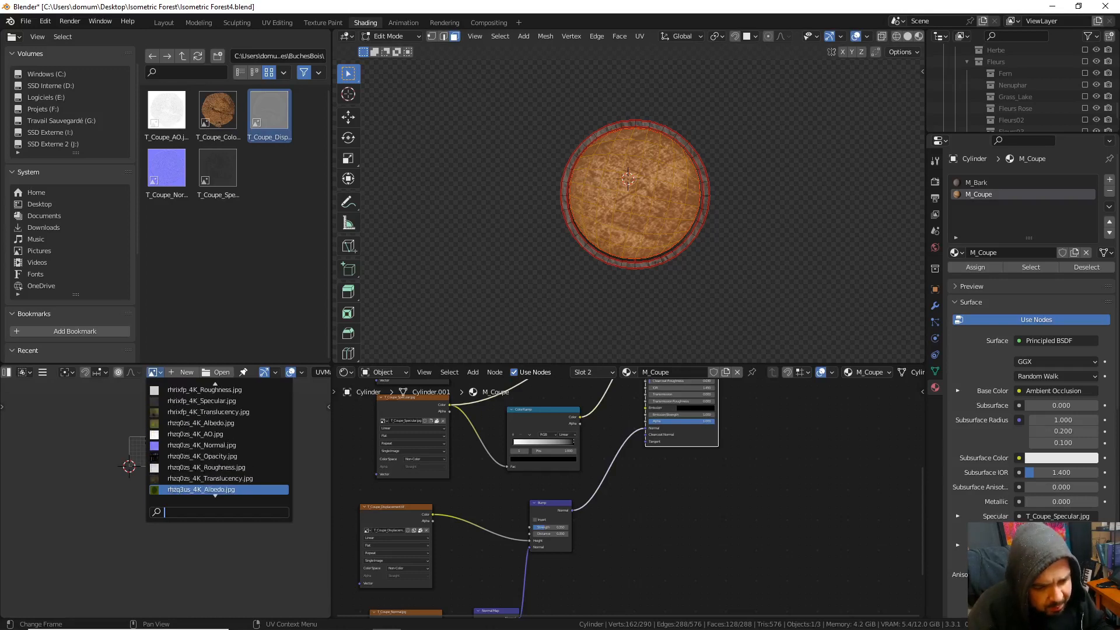
scroll(201, 467, down, 10)
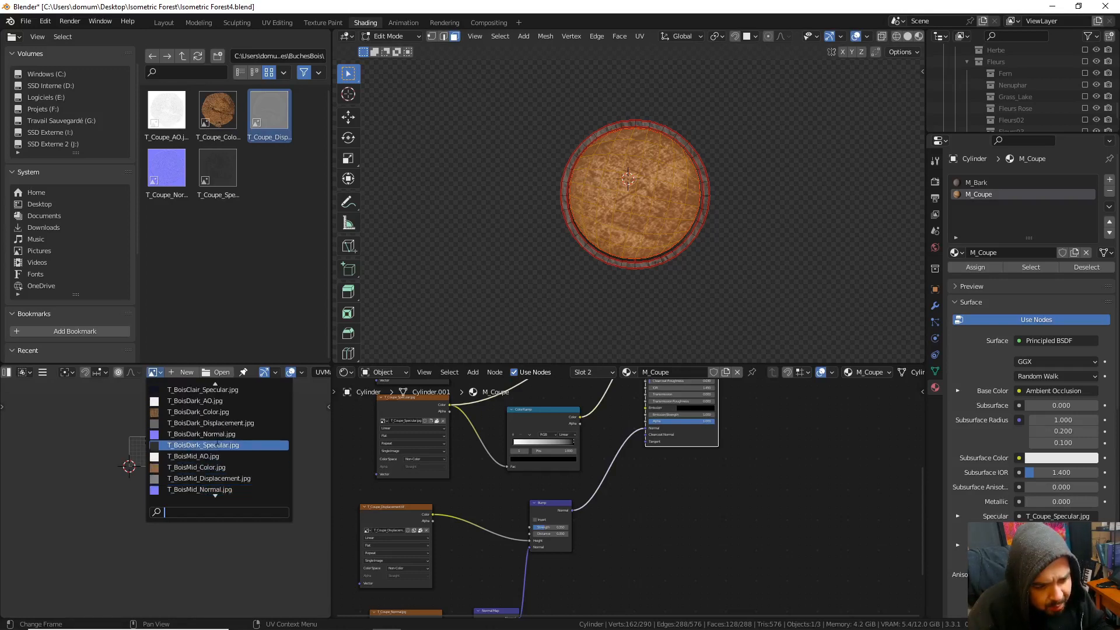
scroll(210, 445, down, 11)
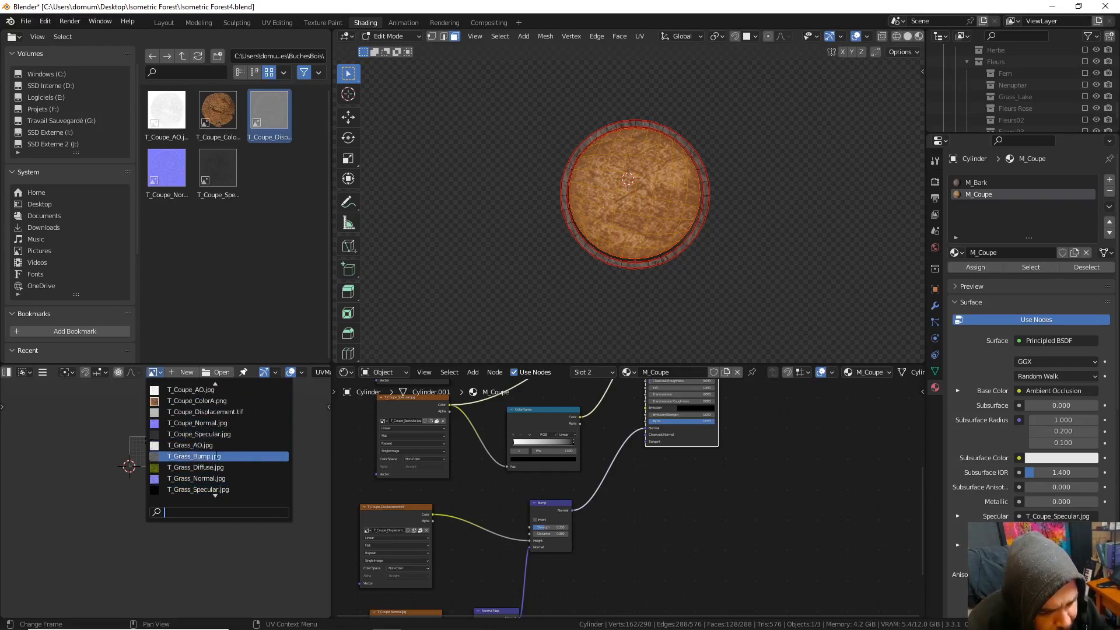
click(221, 401)
scroll(169, 463, down, 4)
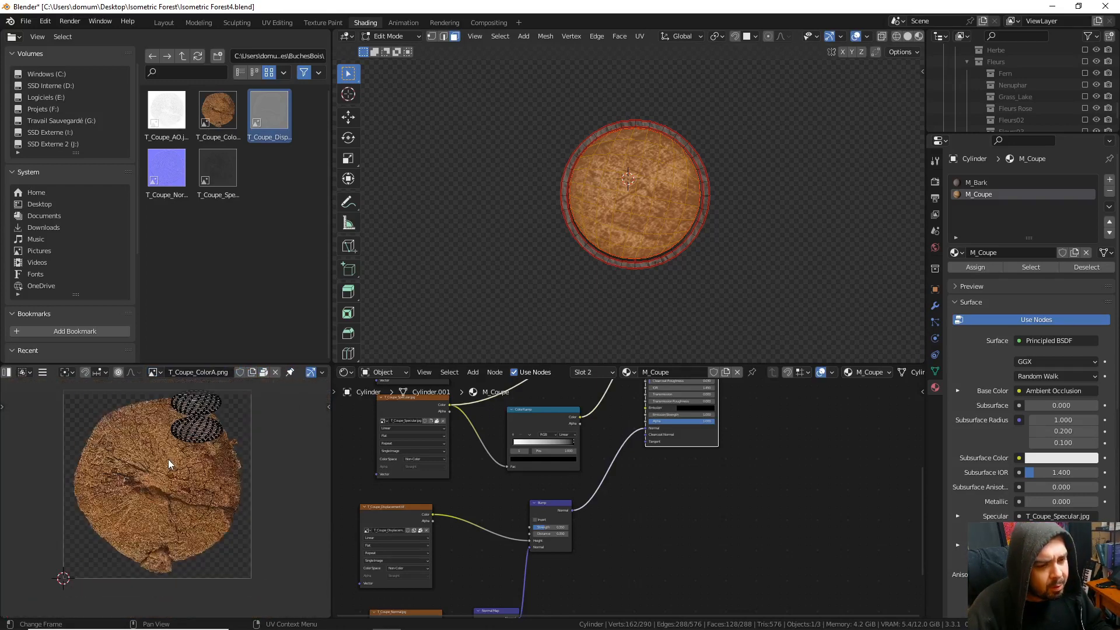
- Move the log-end UV islands over the wood slice image and enlarge them to about its width
key(a)
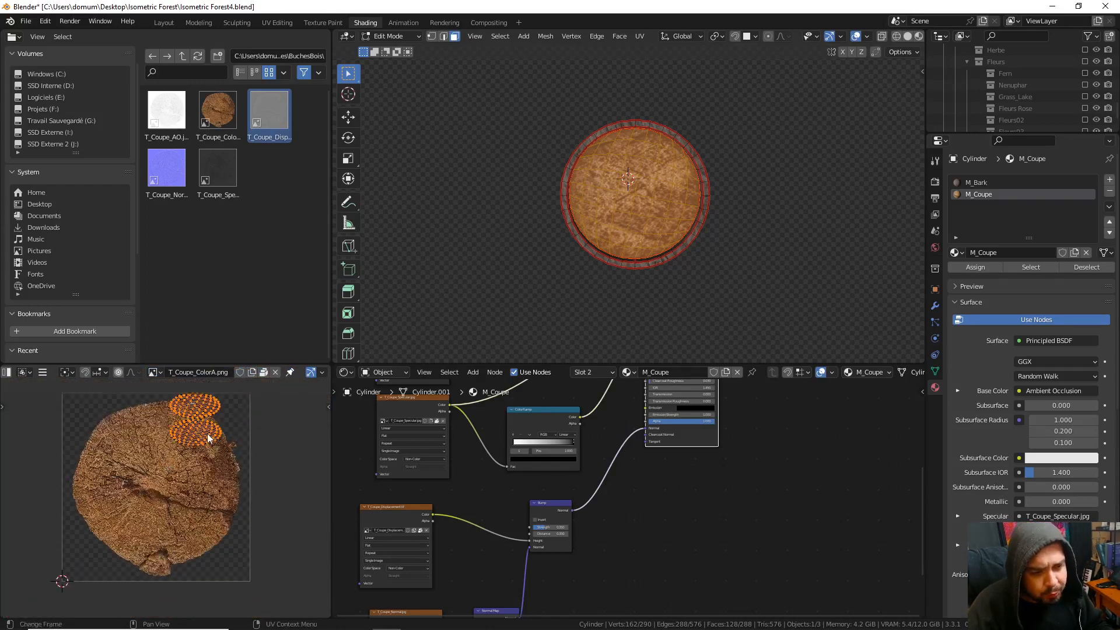
key(g)
click(150, 522)
key(s)
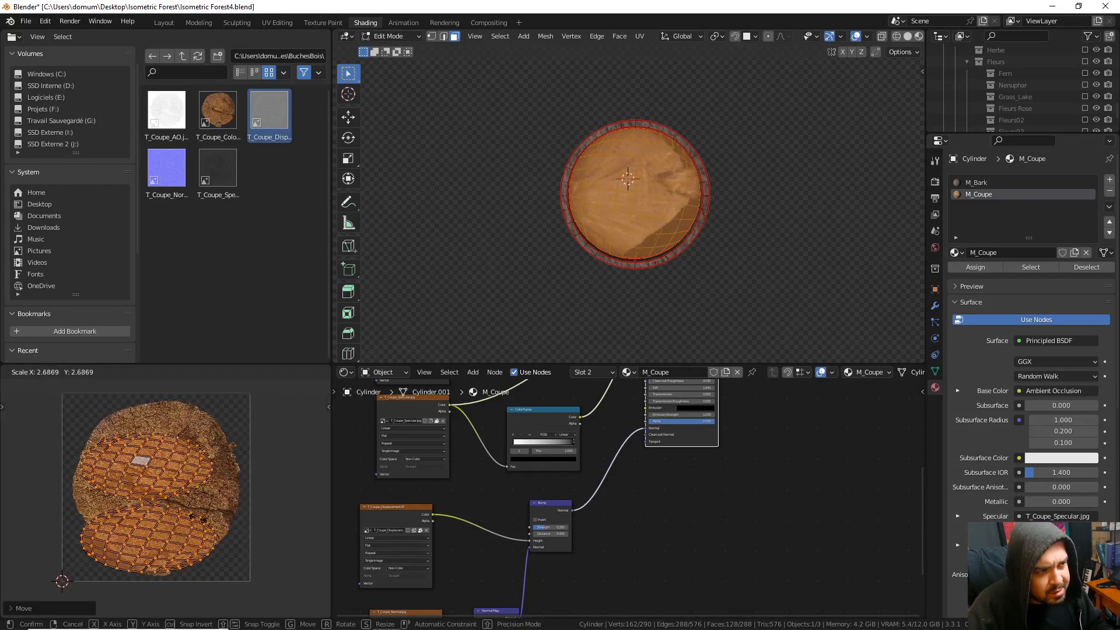
click(247, 494)
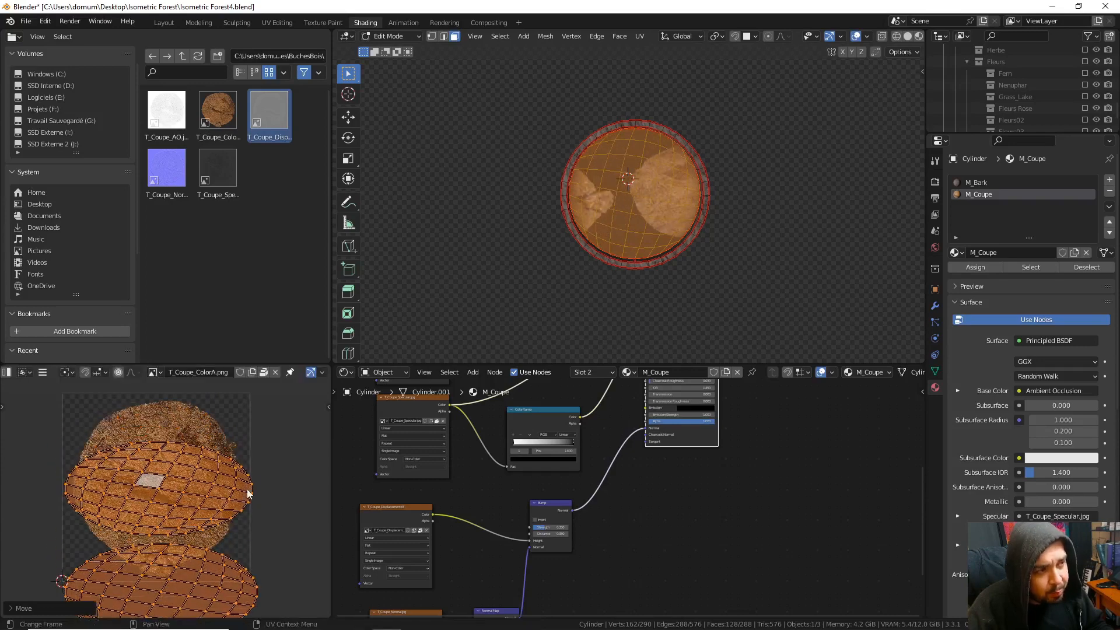
- Select every face of the log and unwrap the whole mesh
key(a)
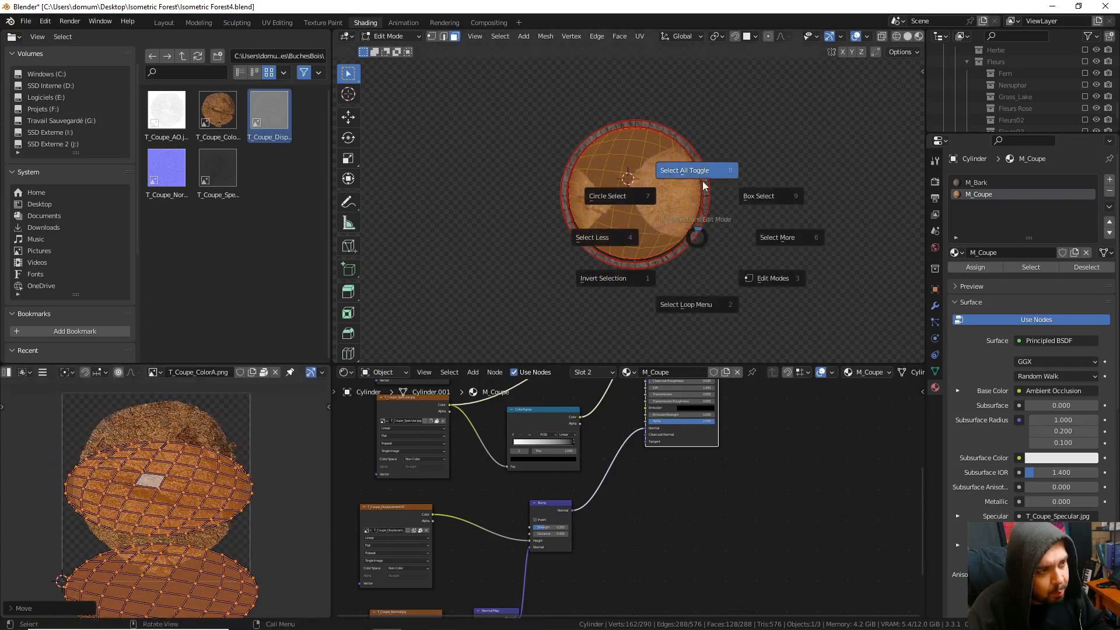
click(704, 182)
key(a)
click(705, 131)
key(u)
click(692, 139)
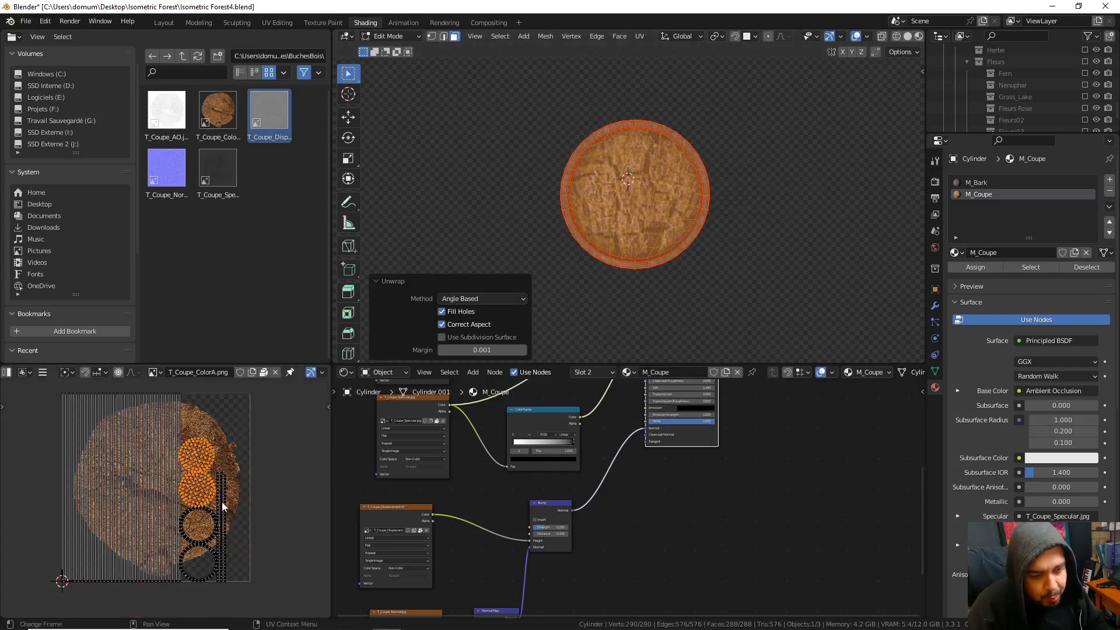
- Move and enlarge the two log-end UV islands so the upper one fits inside the wood slice in T_Coupe_ColorA.png
key(g)
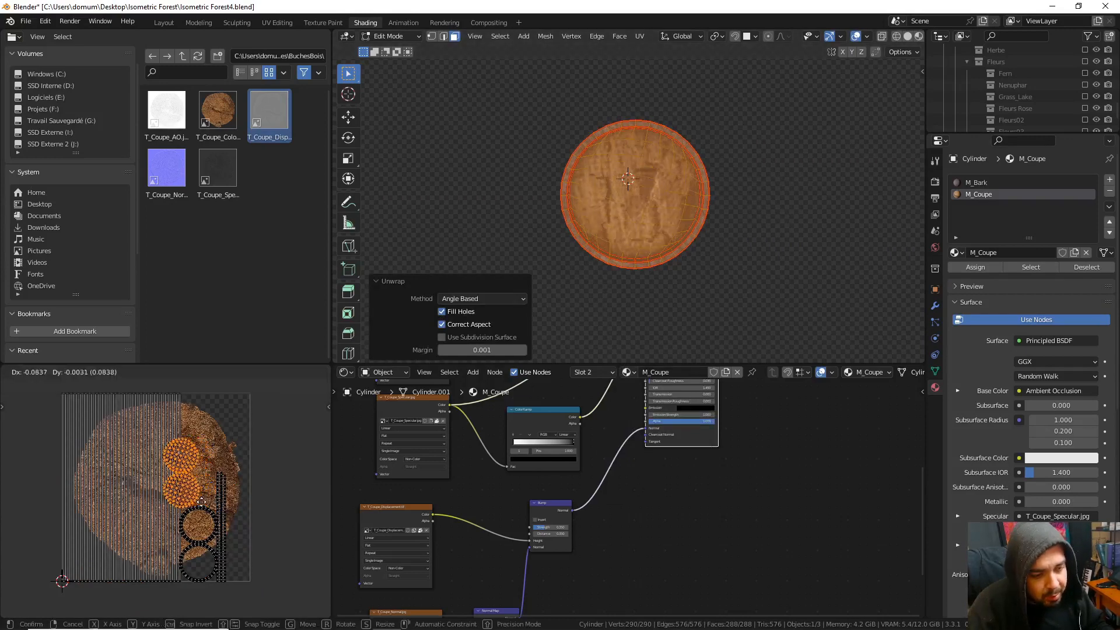
click(187, 521)
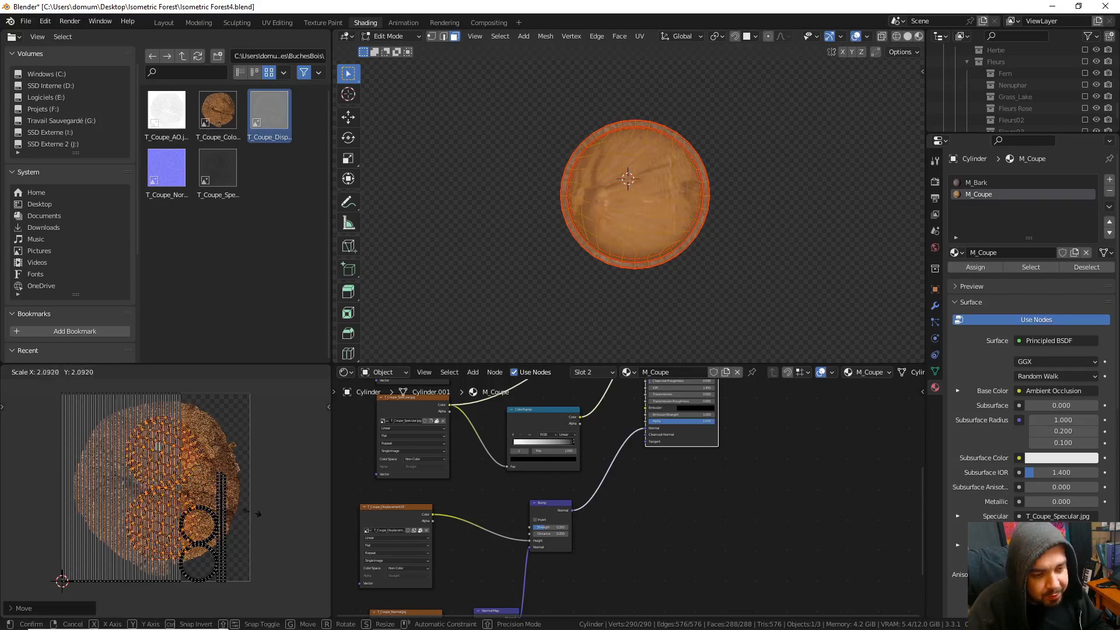
click(276, 514)
key(g)
click(271, 555)
key(s)
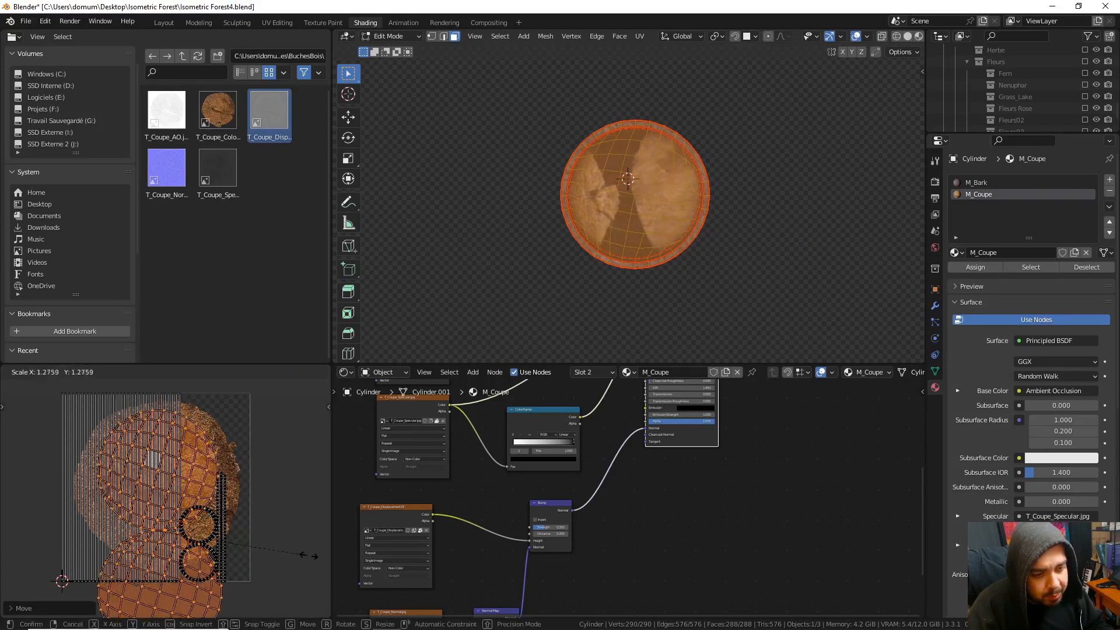
key(Return)
key(s)
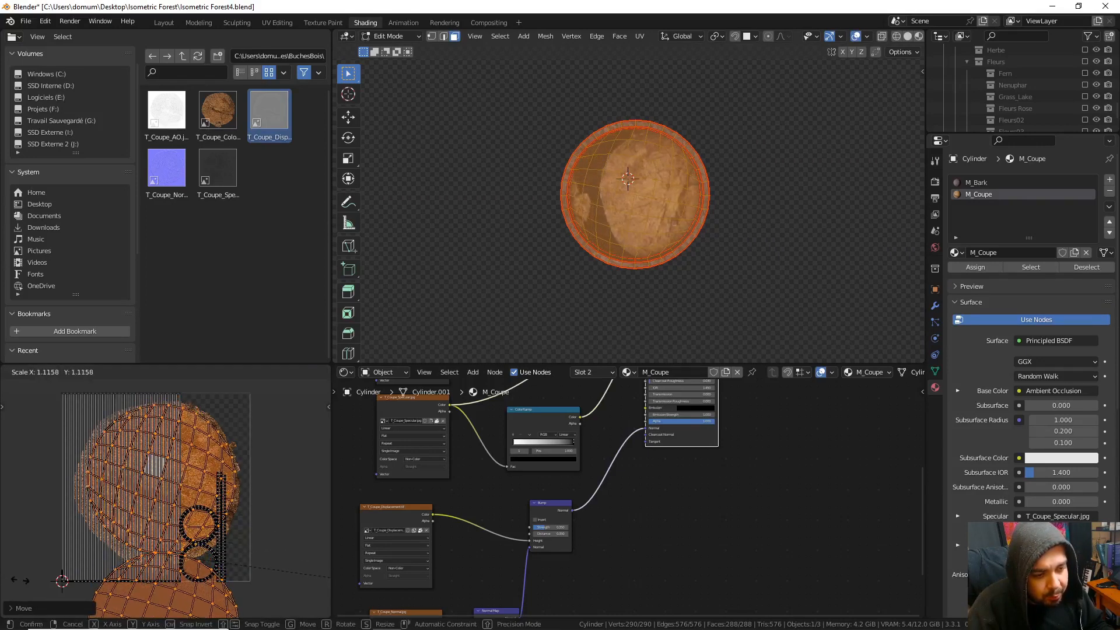
click(24, 586)
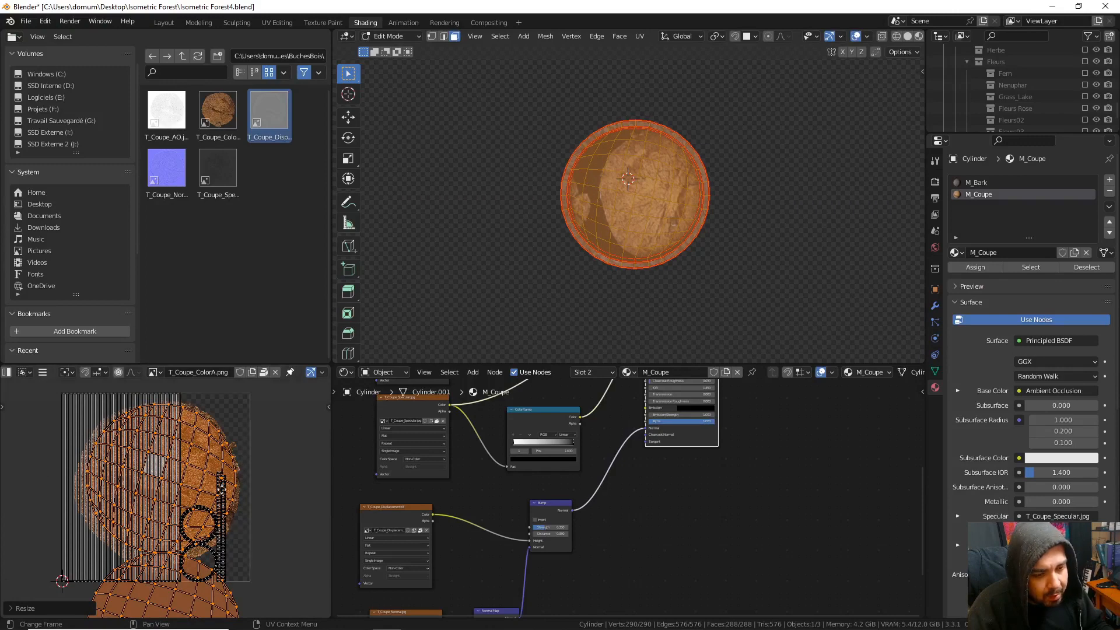
- Select only the lower log-end UV island, place it over the wood slice image, and return to Object Mode
middle_drag(221, 497, 215, 463)
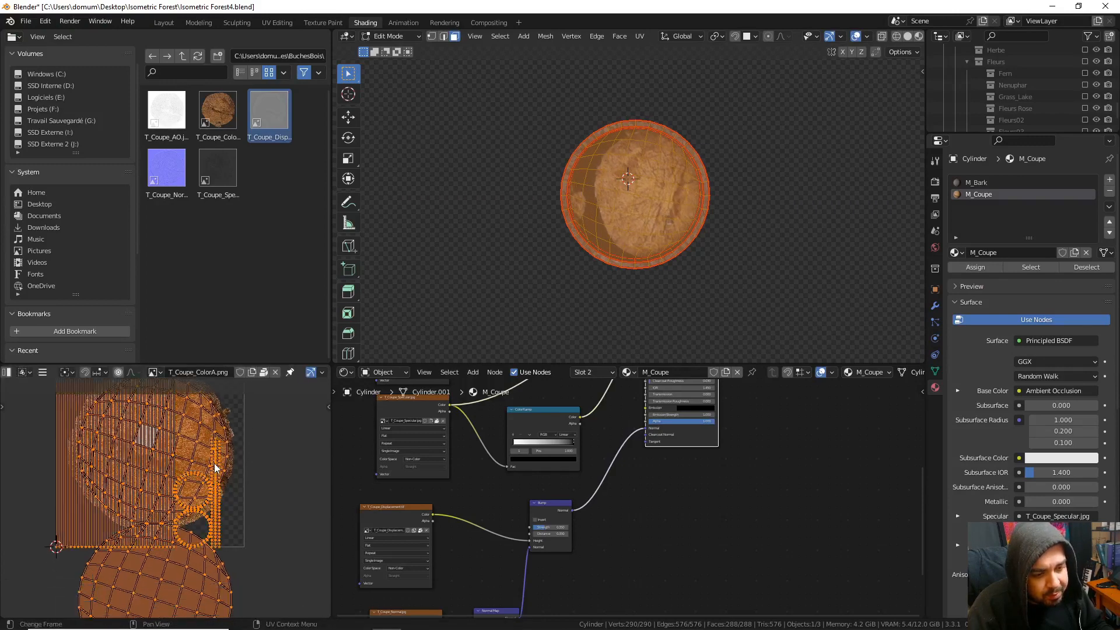
key(alt+a)
key(l)
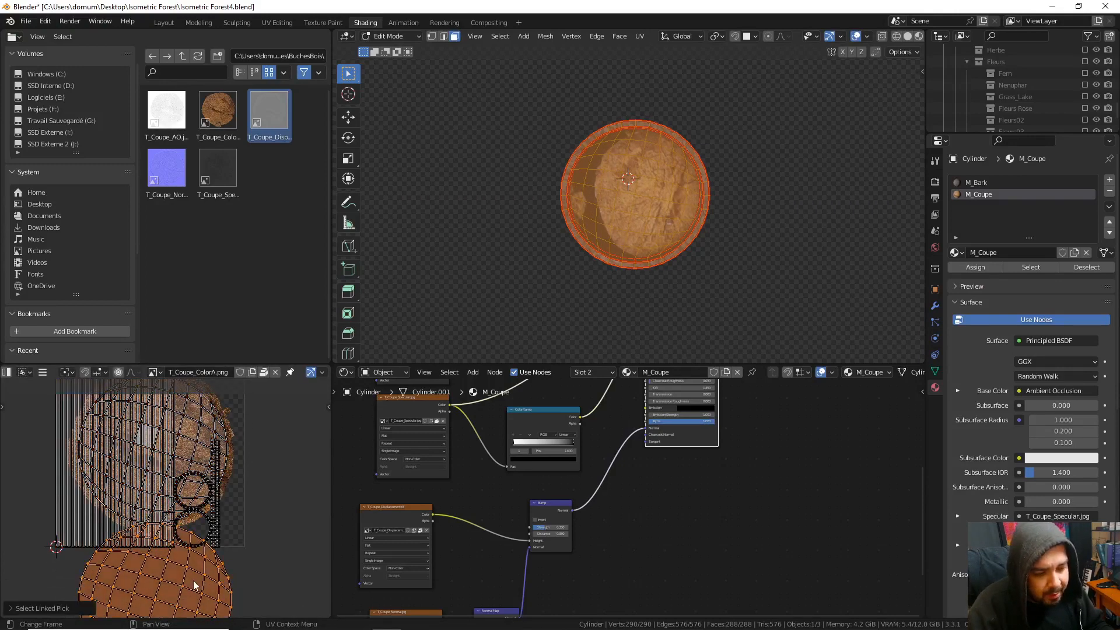
key(g)
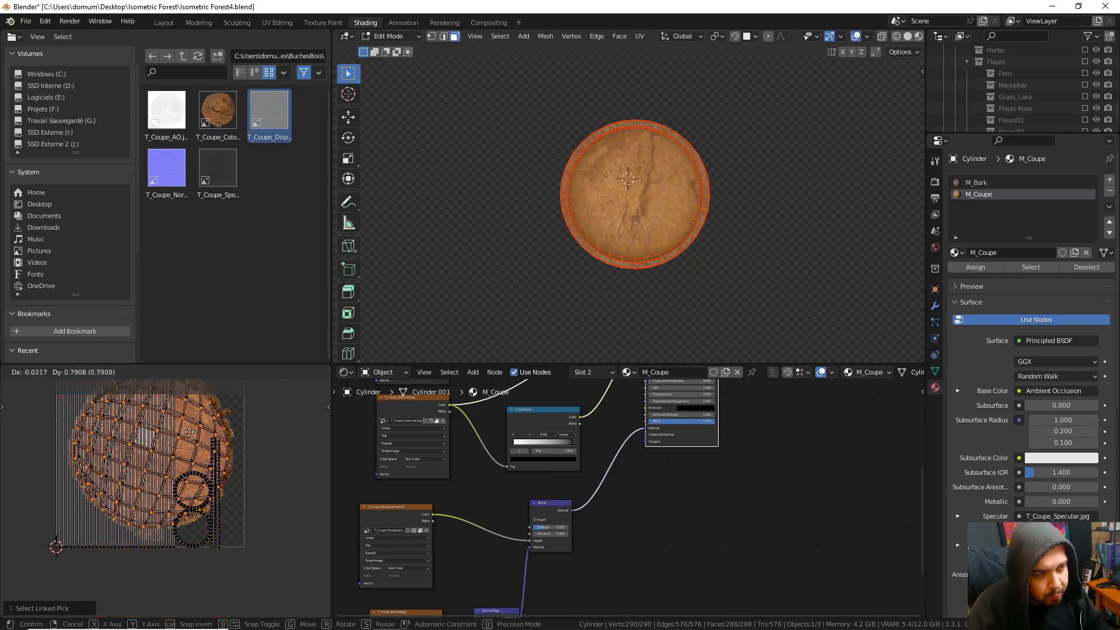
key(Return)
key(Tab)
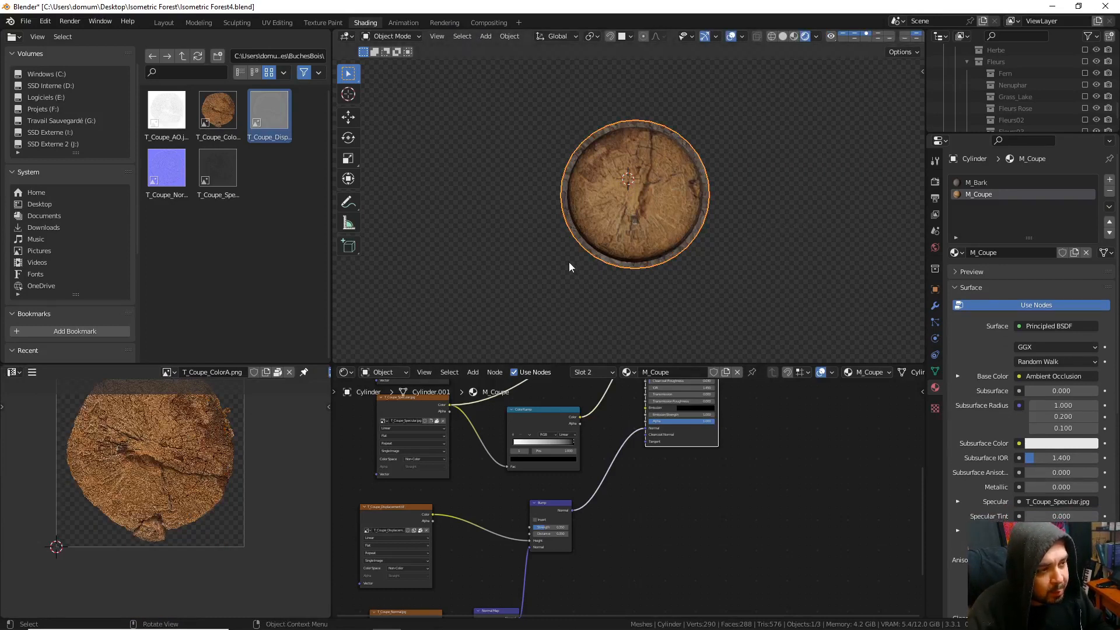
- Add Texture Coordinate and Mapping nodes to the uppermost image texture of M_Coupe
middle_drag(420, 436, 485, 494)
middle_drag(458, 452, 513, 545)
scroll(515, 486, down, 4)
middle_drag(546, 433, 567, 467)
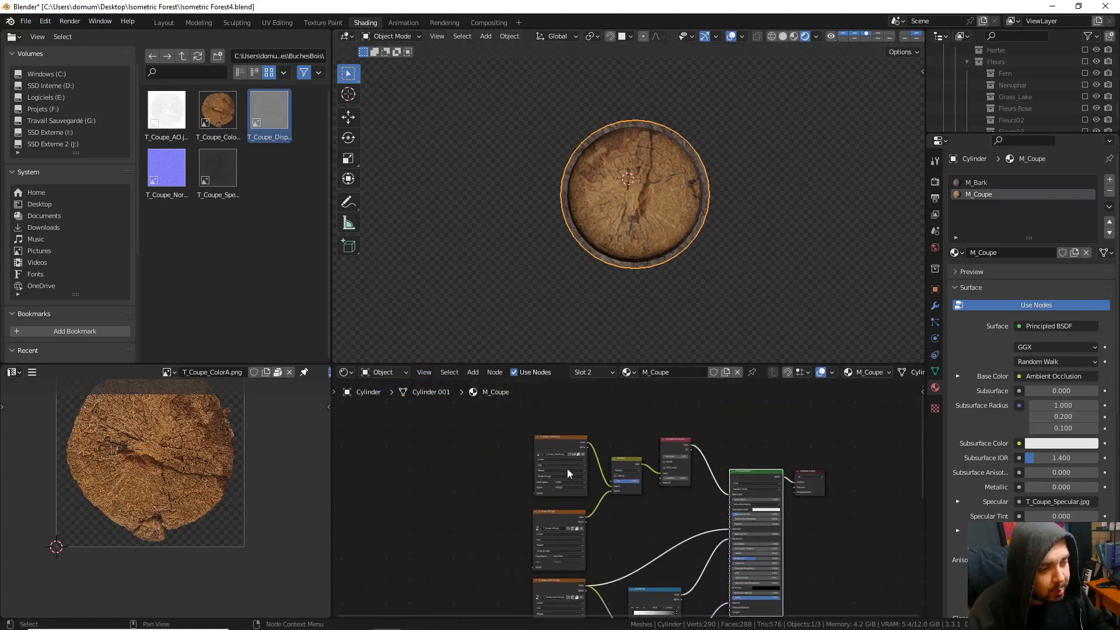
click(564, 437)
key(ctrl+t)
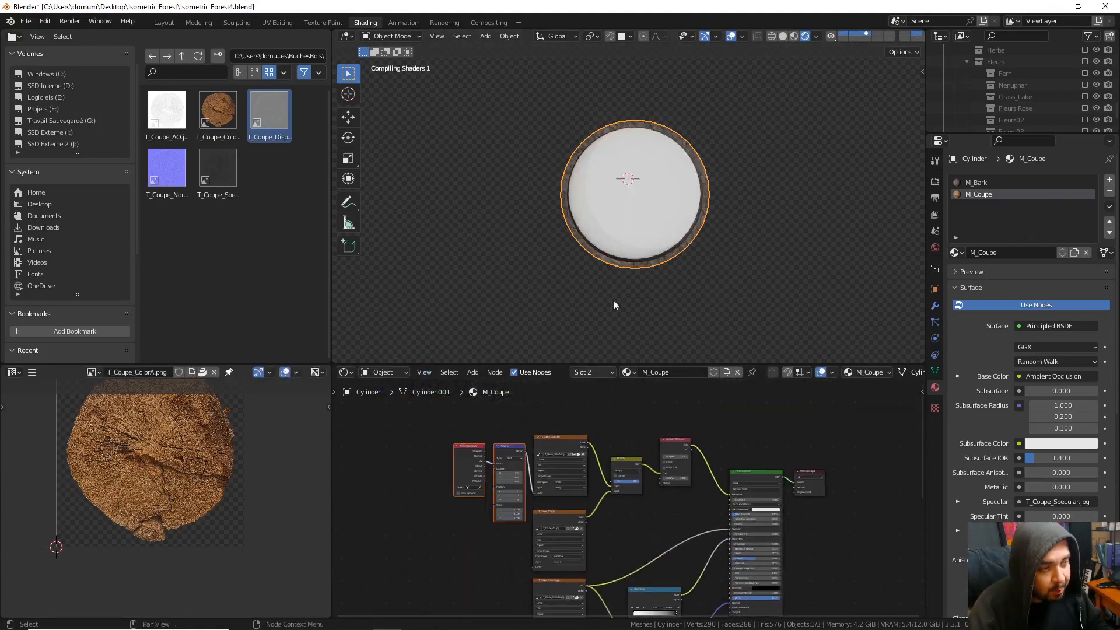
- Unwrap all faces of the log again, pack the UV islands, and return to Object Mode
key(Tab)
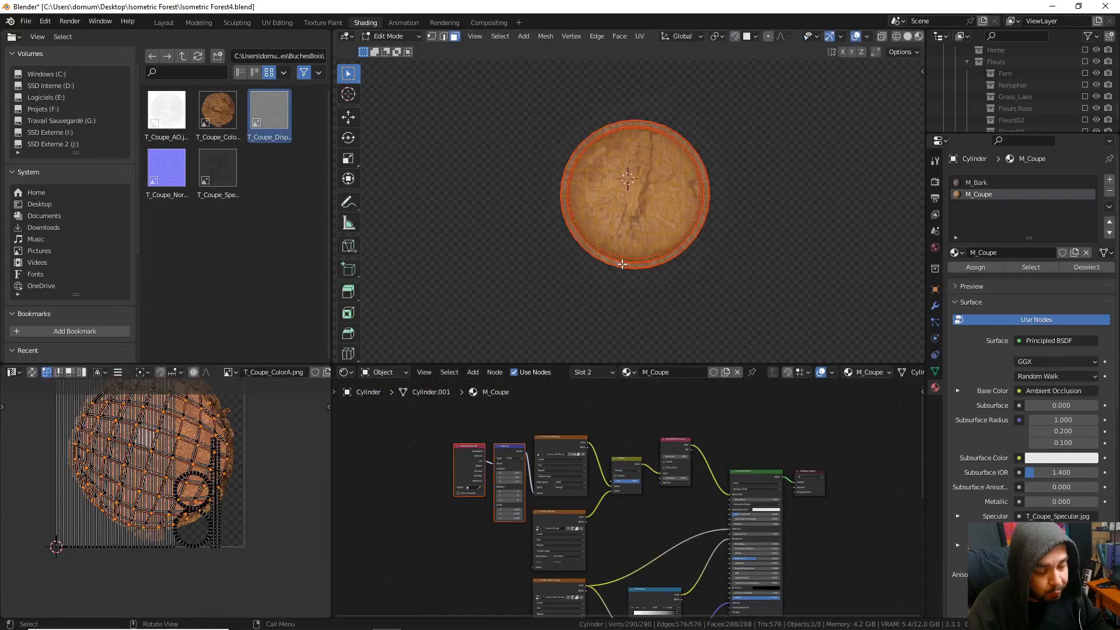
key(a)
click(623, 205)
key(a)
click(624, 150)
key(u)
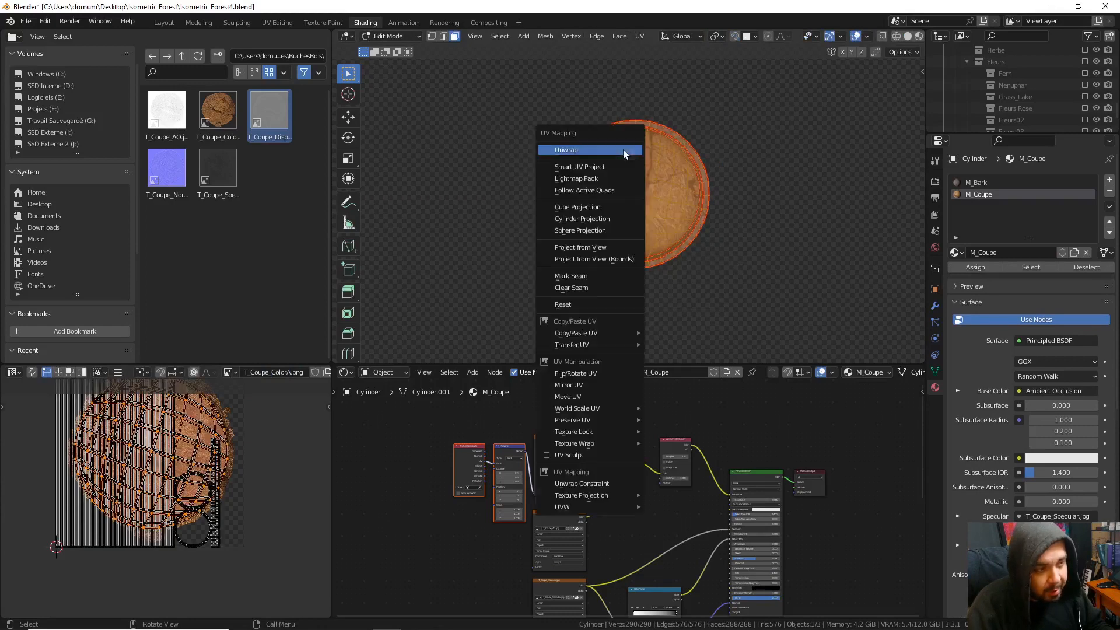
click(623, 150)
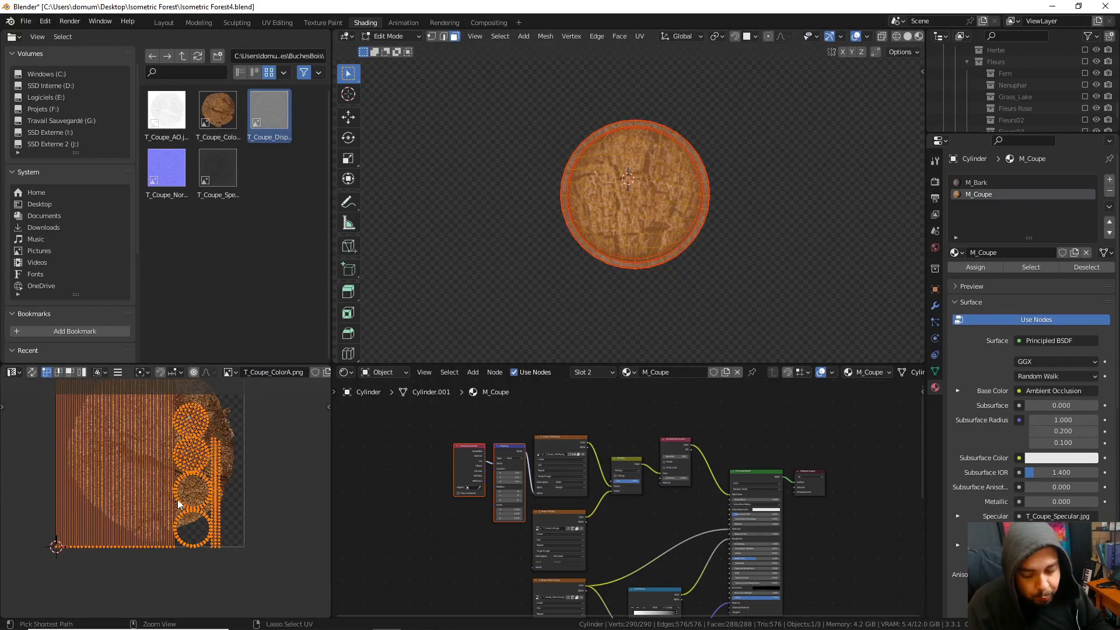
key(ctrl+p)
key(Tab)
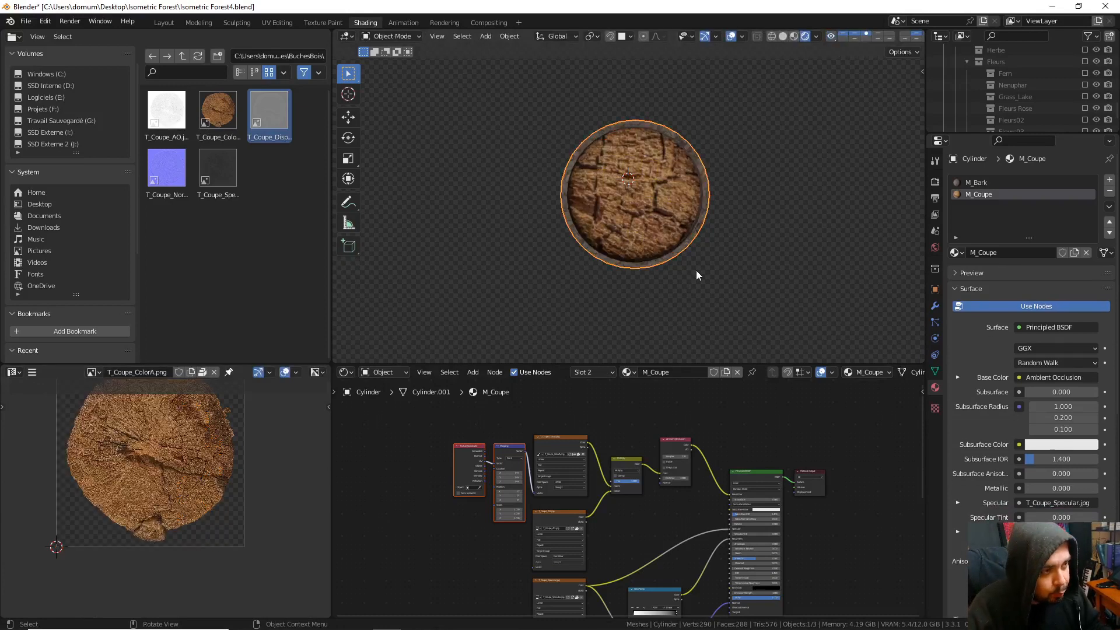
- Set the log's origin to its geometry using the median center
key(q)
click(679, 268)
key(q)
click(661, 279)
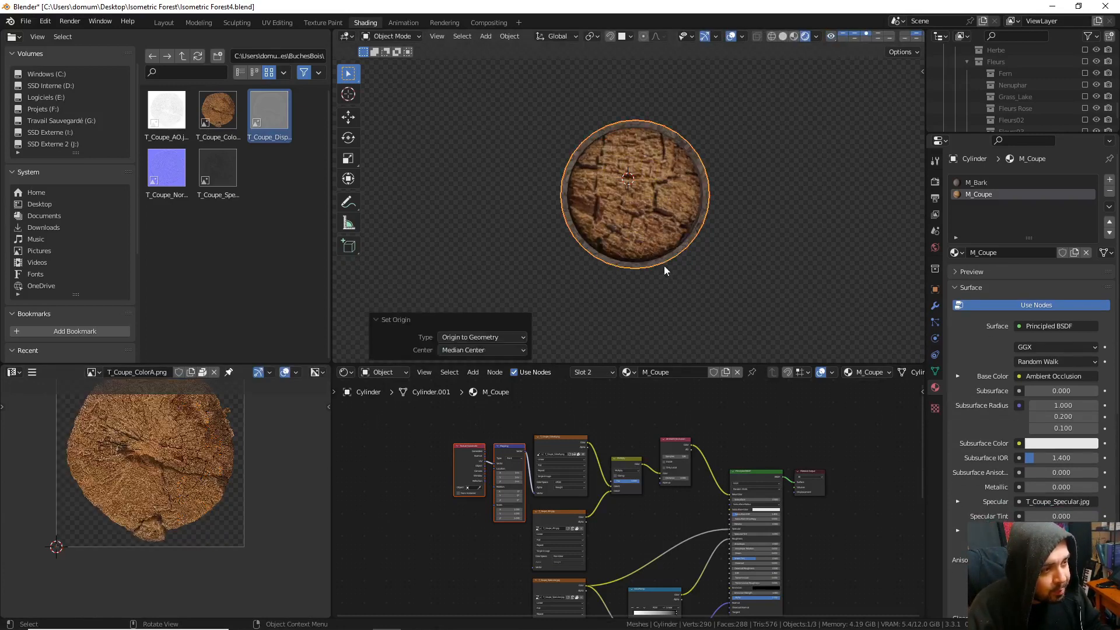
- Unwrap the whole log with the Angle Based method, average the island scale, pack the islands, and leave Edit Mode
key(Tab)
key(u)
click(654, 253)
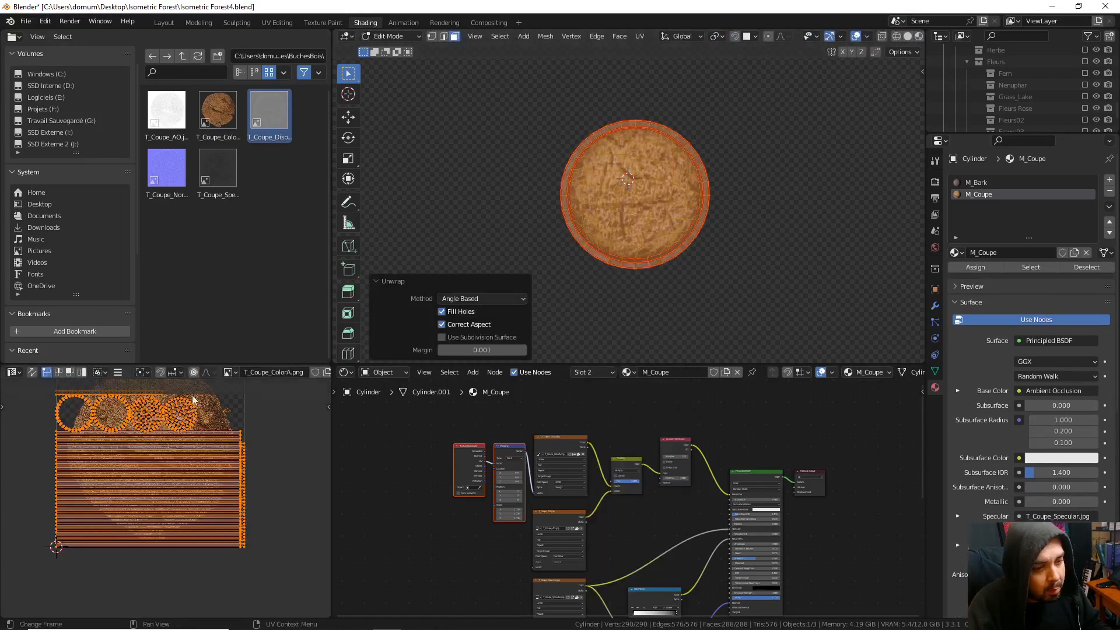
key(ctrl+a)
key(ctrl+p)
key(Tab)
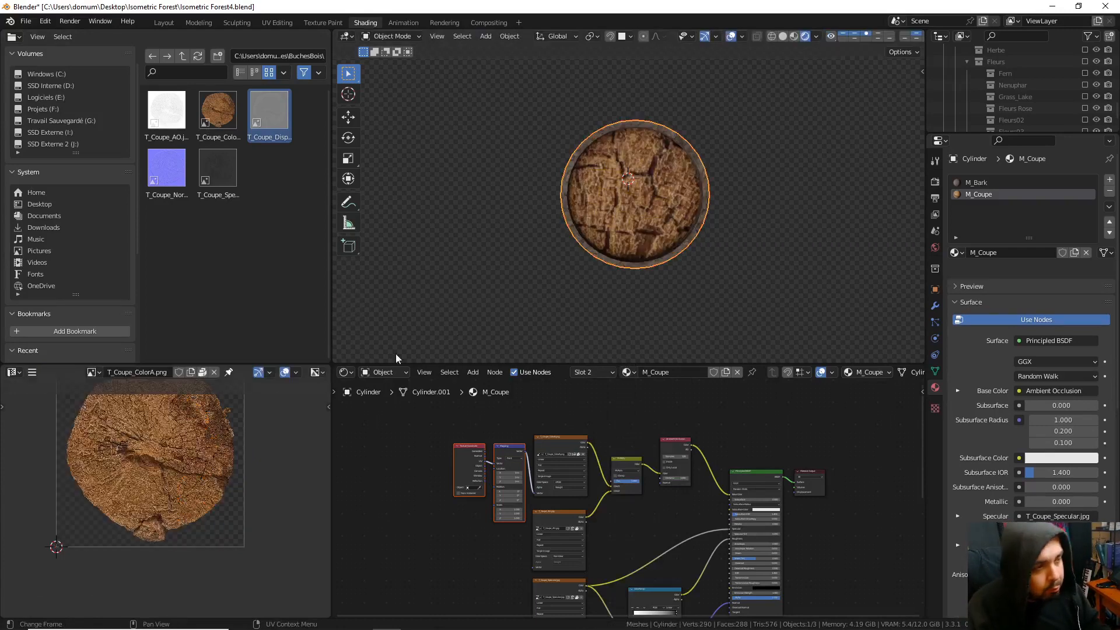
- Move the Texture Coordinate and Mapping nodes farther away from M_Coupe's image textures
middle_drag(542, 466, 532, 444)
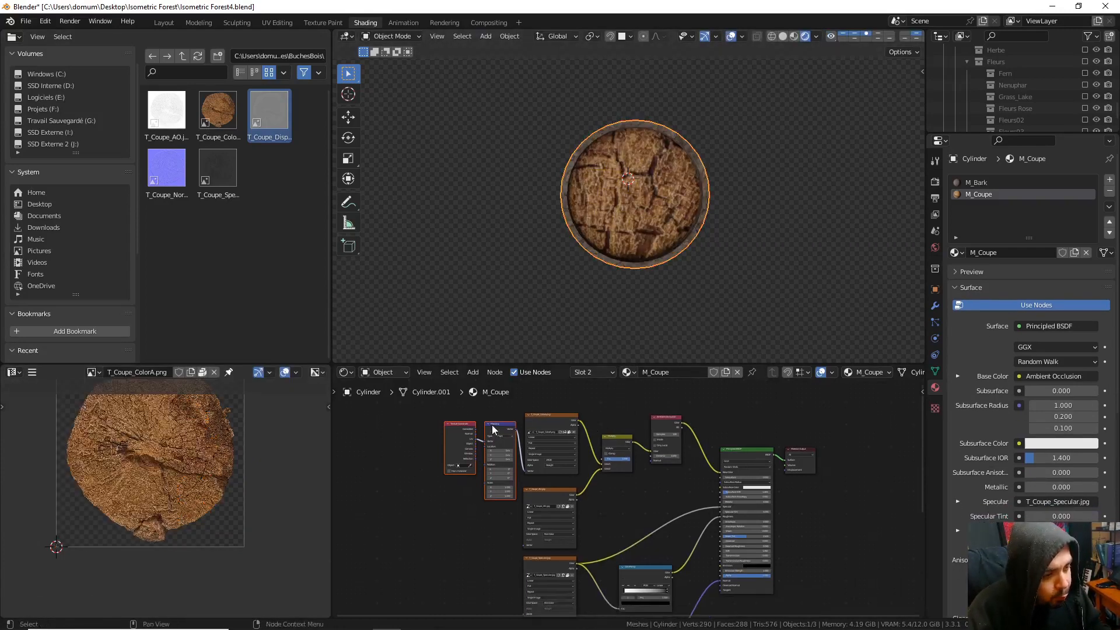
drag(493, 430, 422, 438)
key(Home)
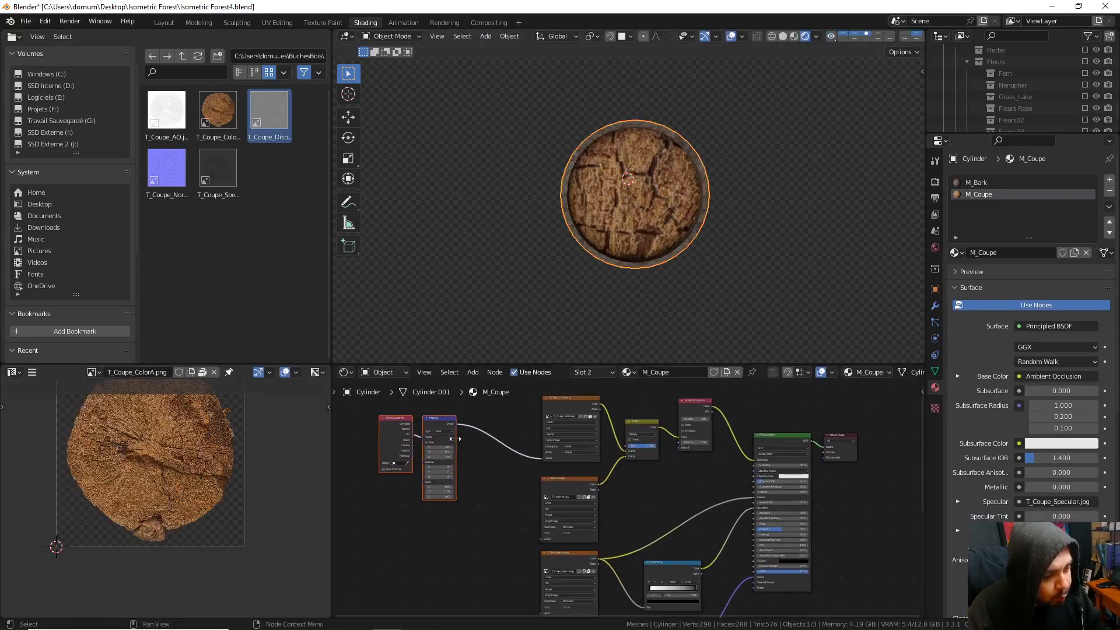
- Connect the Mapping node's Vector output to all the remaining image textures of M_Coupe
alt+right_drag(448, 427, 569, 500)
alt+right_drag(458, 460, 542, 595)
scroll(506, 552, down, 3)
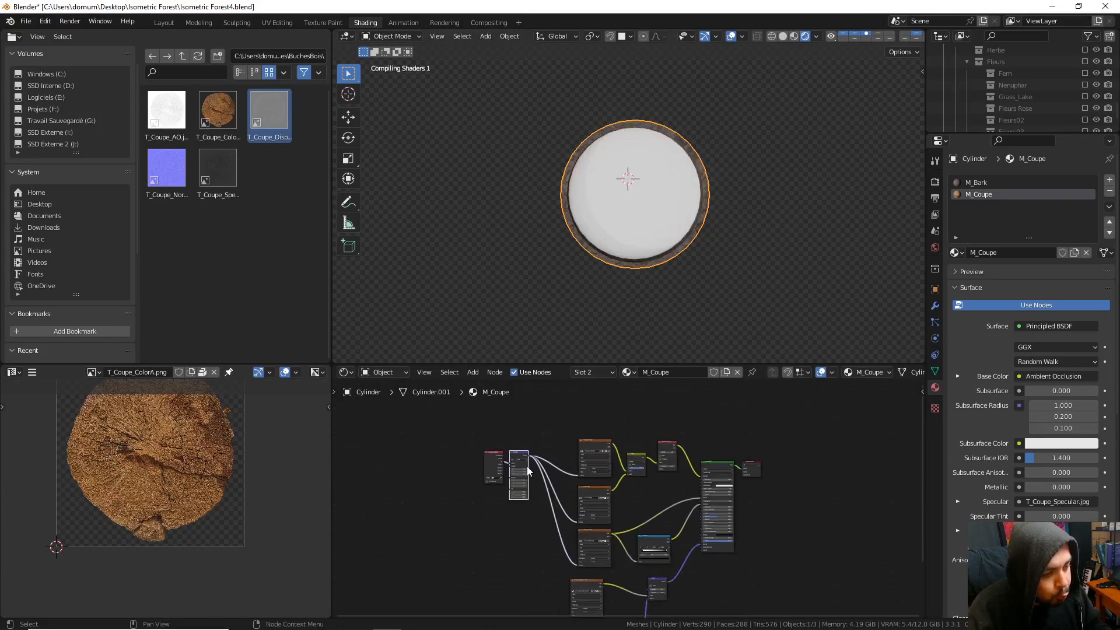
scroll(624, 517, down, 1)
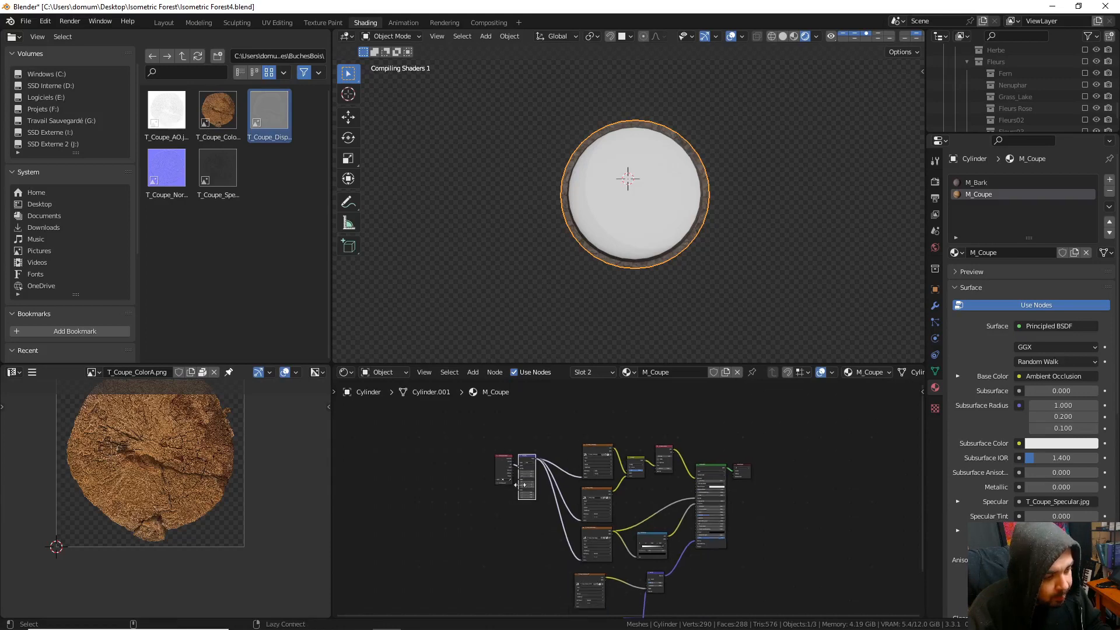
alt+right_drag(527, 478, 583, 588)
middle_drag(529, 540, 501, 467)
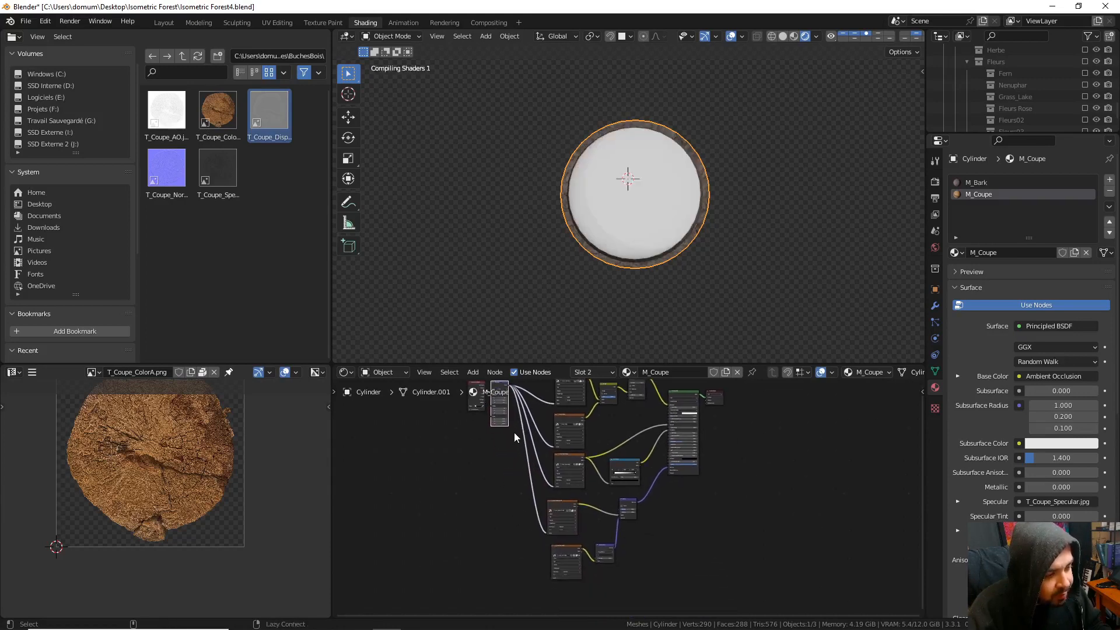
alt+right_drag(502, 411, 561, 562)
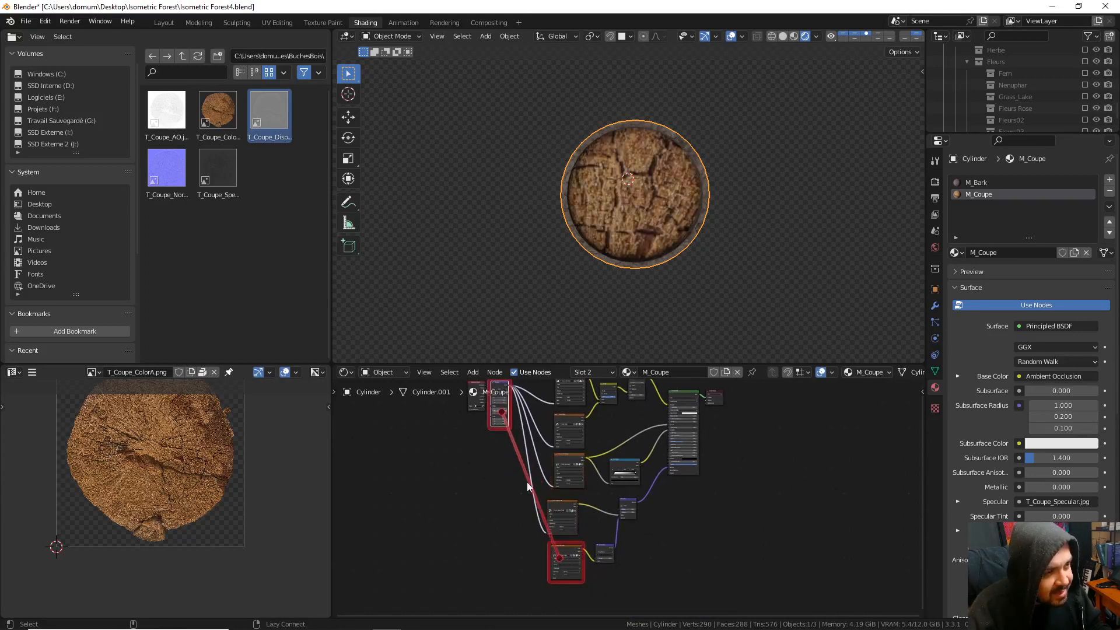
alt+right_drag(527, 482, 506, 446)
- Try X scale values of 5.9 and 0.1 on M_Coupe's Mapping node
middle_drag(507, 446, 576, 502)
scroll(537, 530, up, 2)
scroll(586, 510, up, 2)
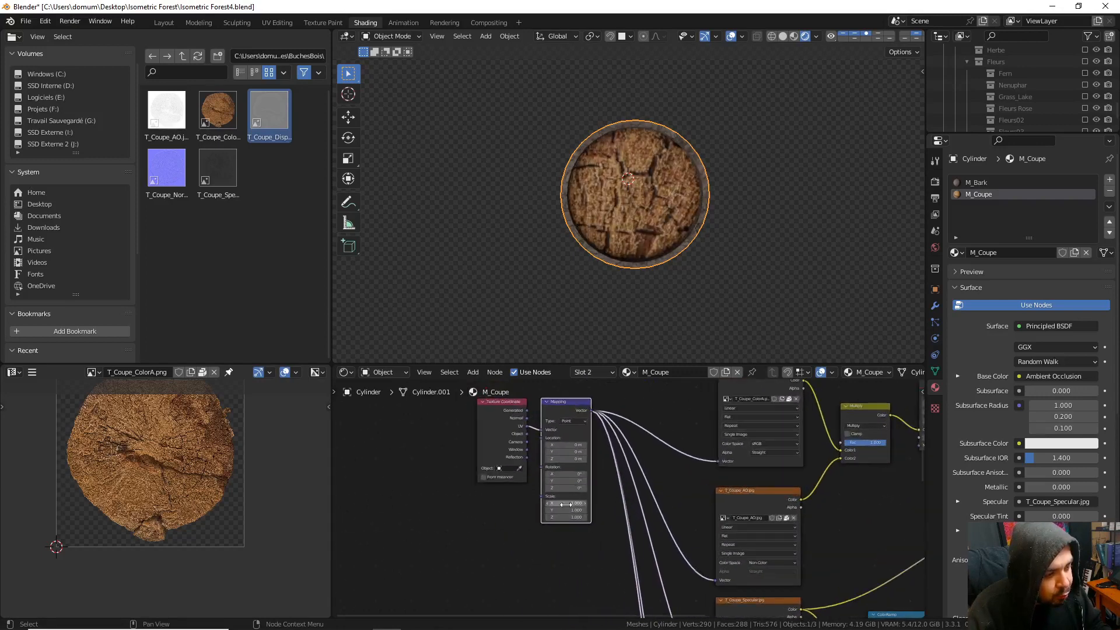
drag(566, 504, 630, 504)
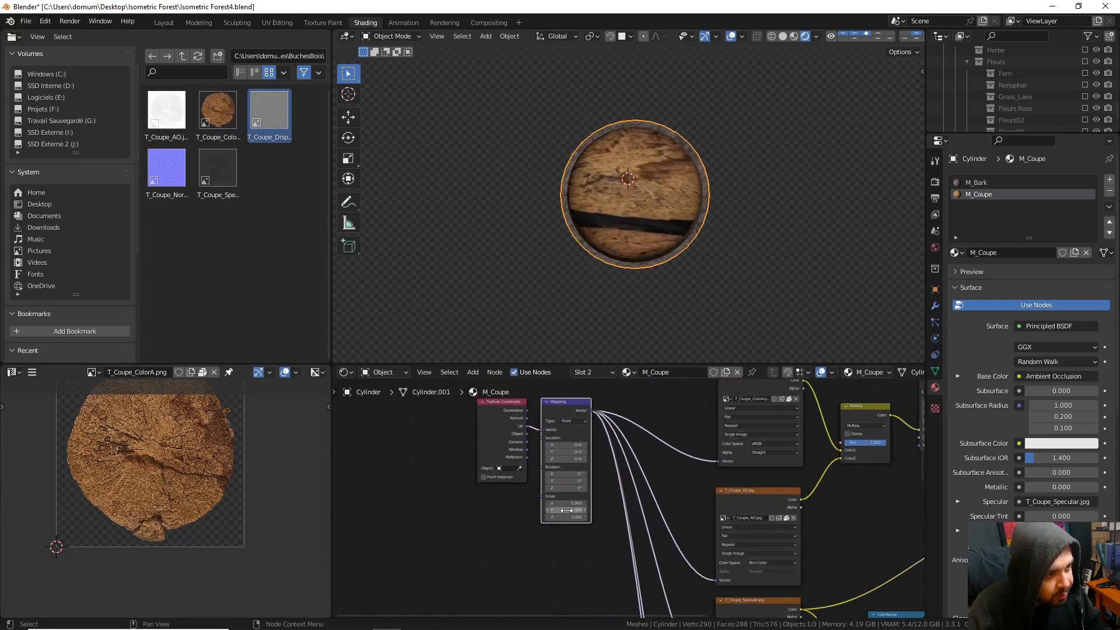
scroll(566, 511, up, 4)
drag(552, 505, 496, 506)
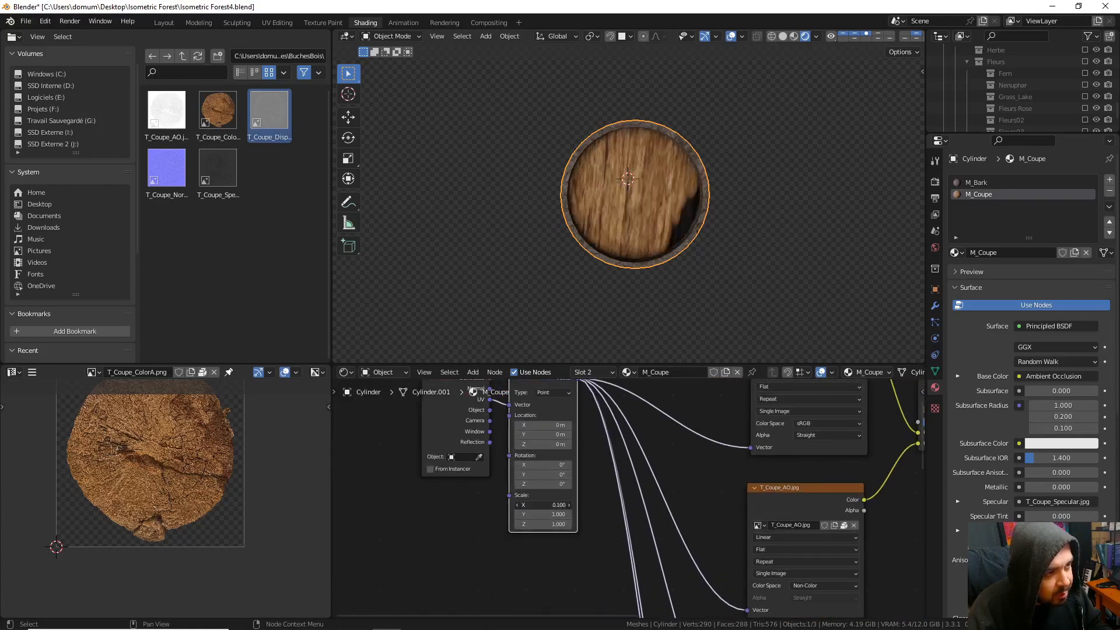
- Set the Mapping node's X and Y scale to 5
click(554, 505)
text(5)
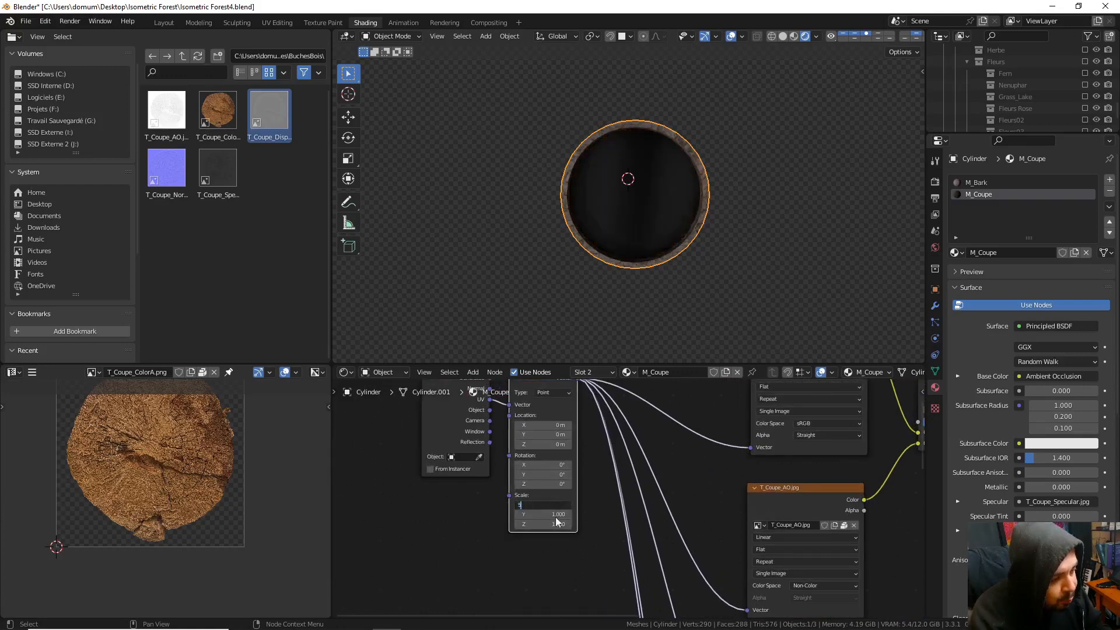
key(Return)
click(555, 514)
text(5)
key(Return)
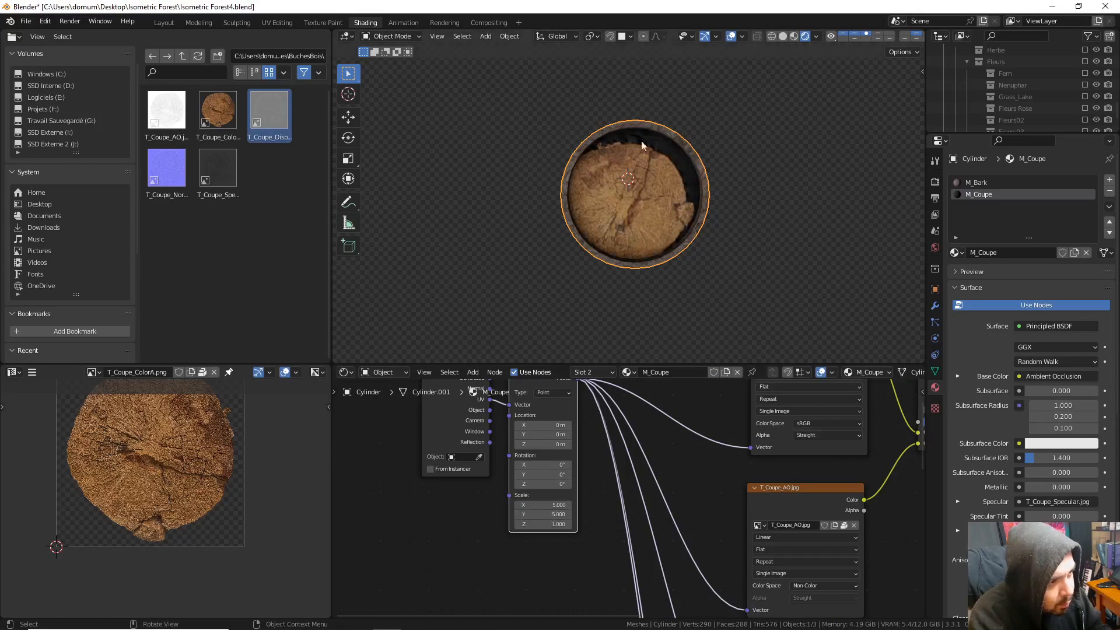
- Shift the end-cut texture by setting the Mapping node's location to X -0.1 m and Y 0.1 m
middle_drag(561, 435, 528, 470)
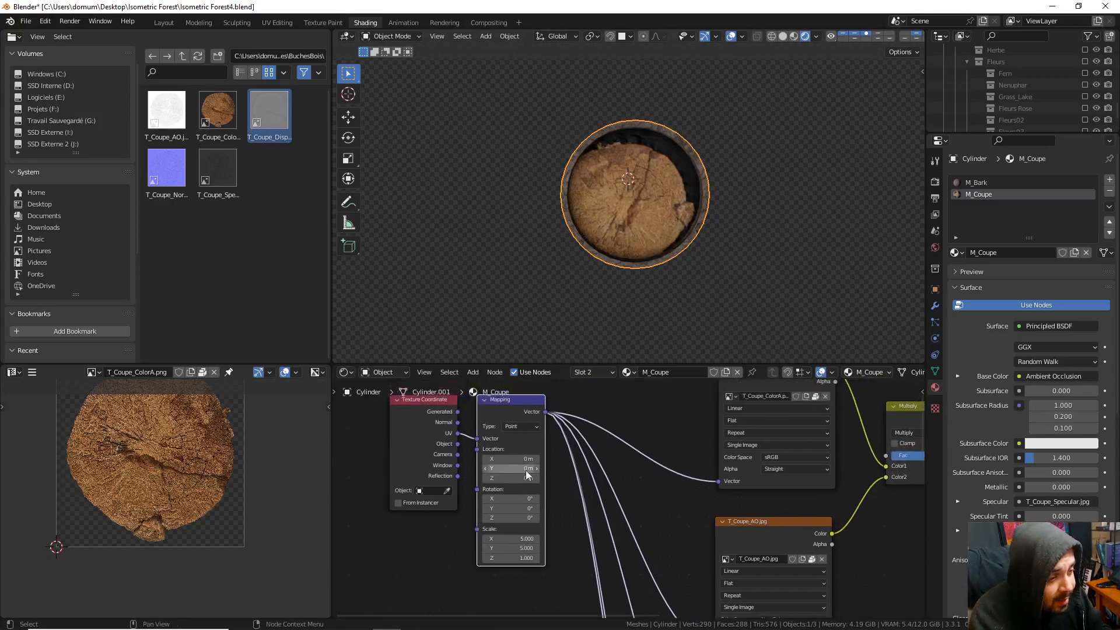
scroll(539, 468, up, 2)
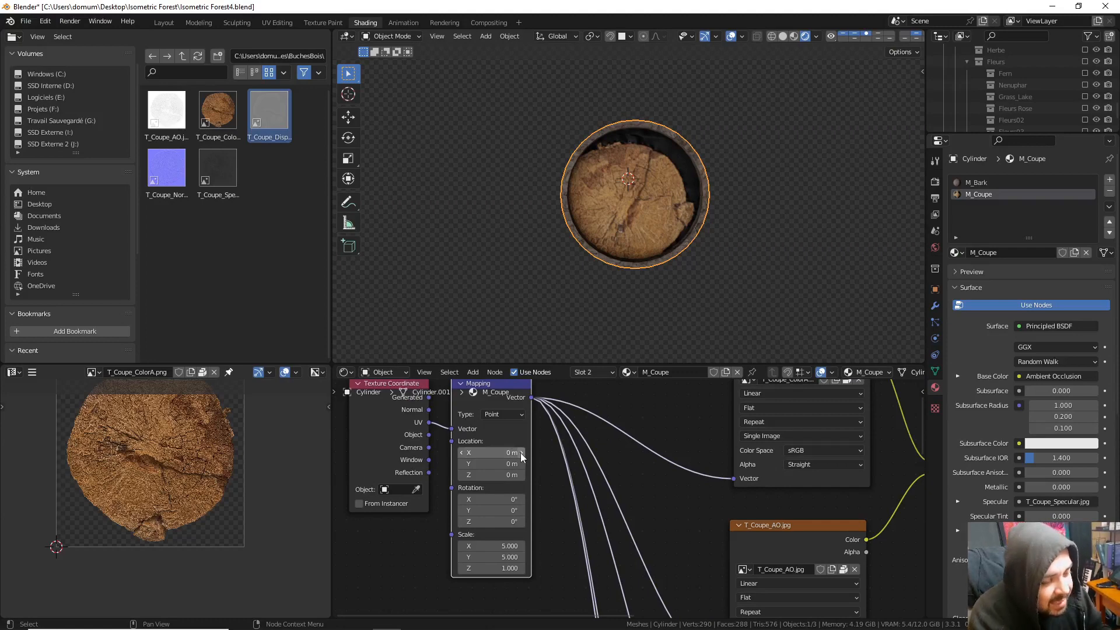
click(520, 453)
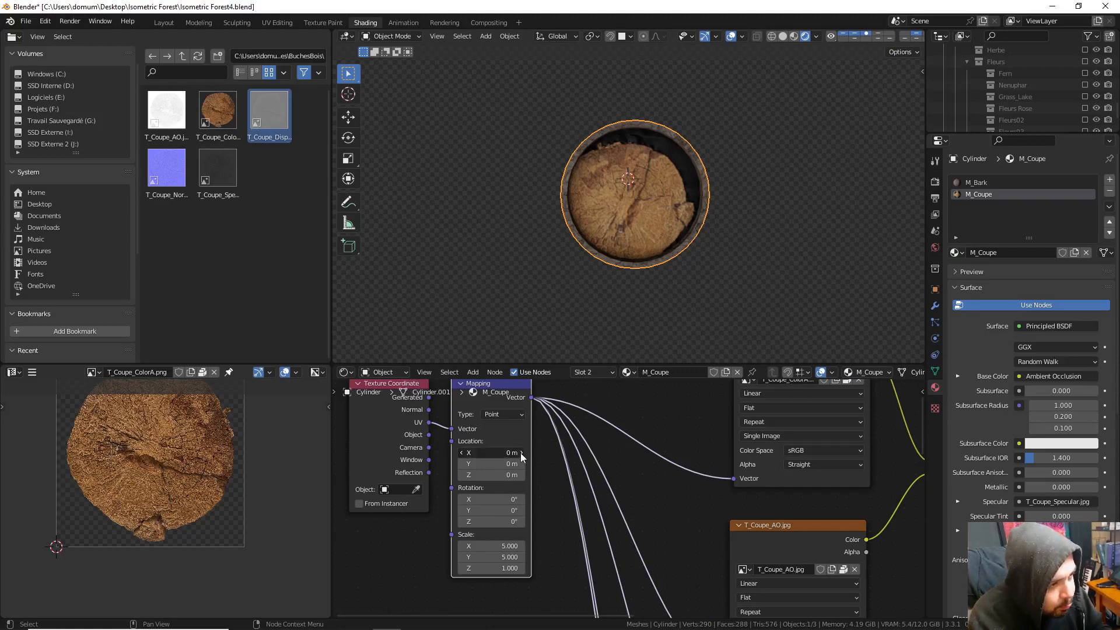
click(461, 453)
click(461, 454)
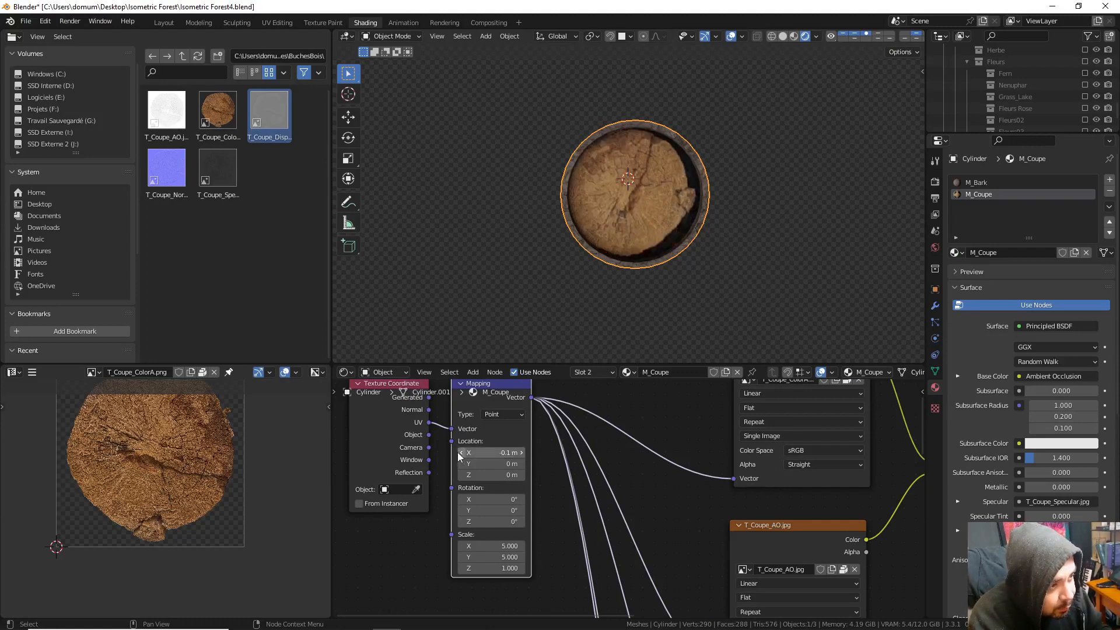
click(462, 464)
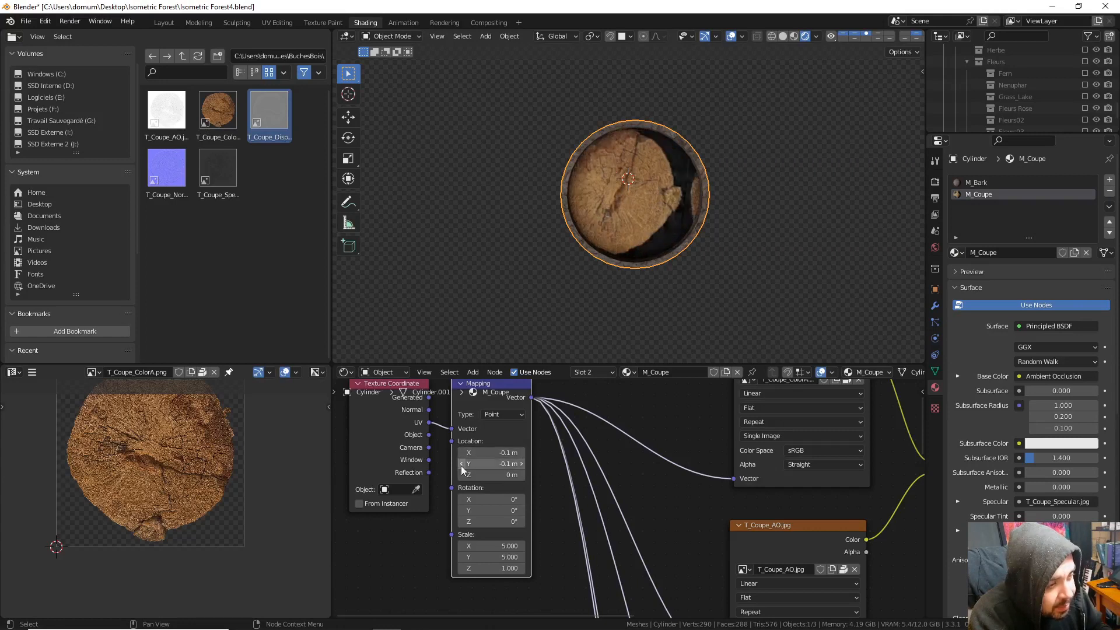
click(523, 465)
click(524, 465)
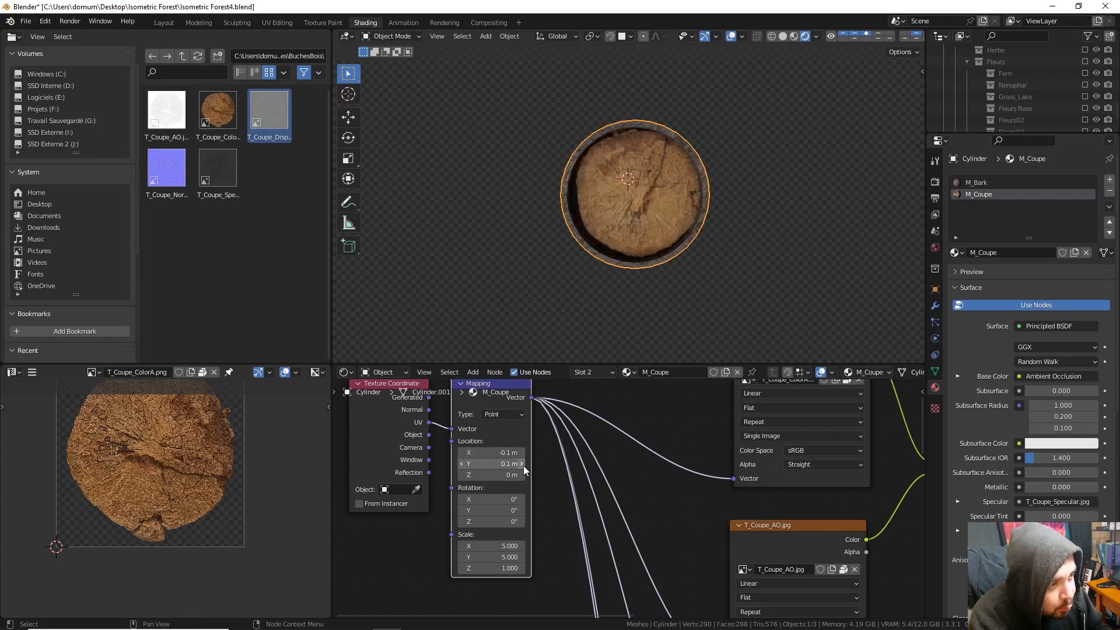
- Set the Mapping node's X and Y scale to 4.8
click(504, 546)
text(4)
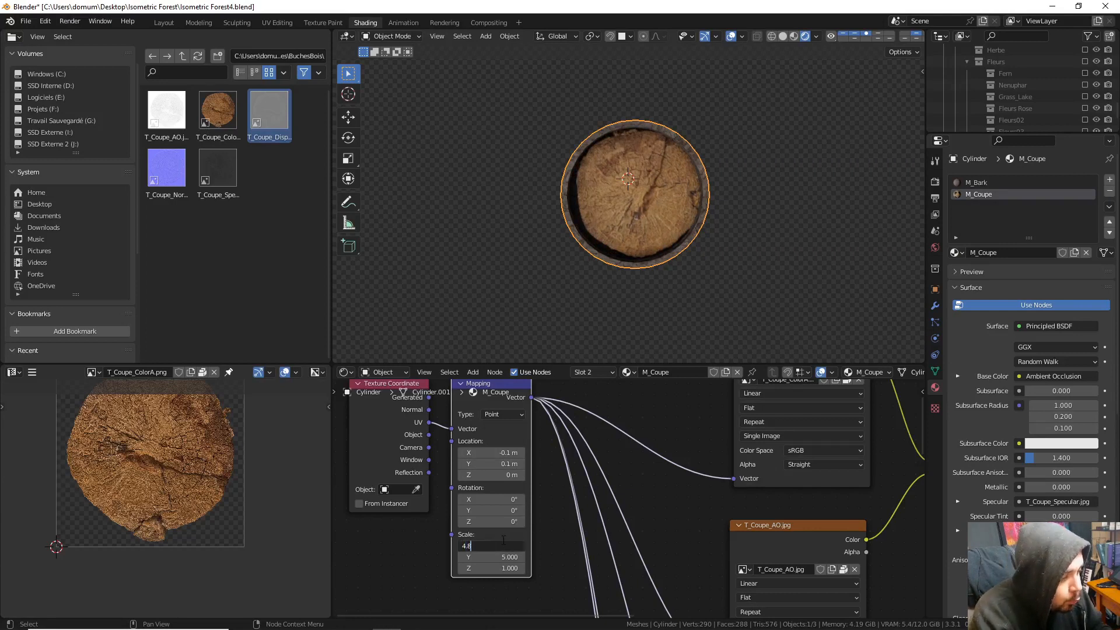
text(.8)
key(Return)
click(501, 555)
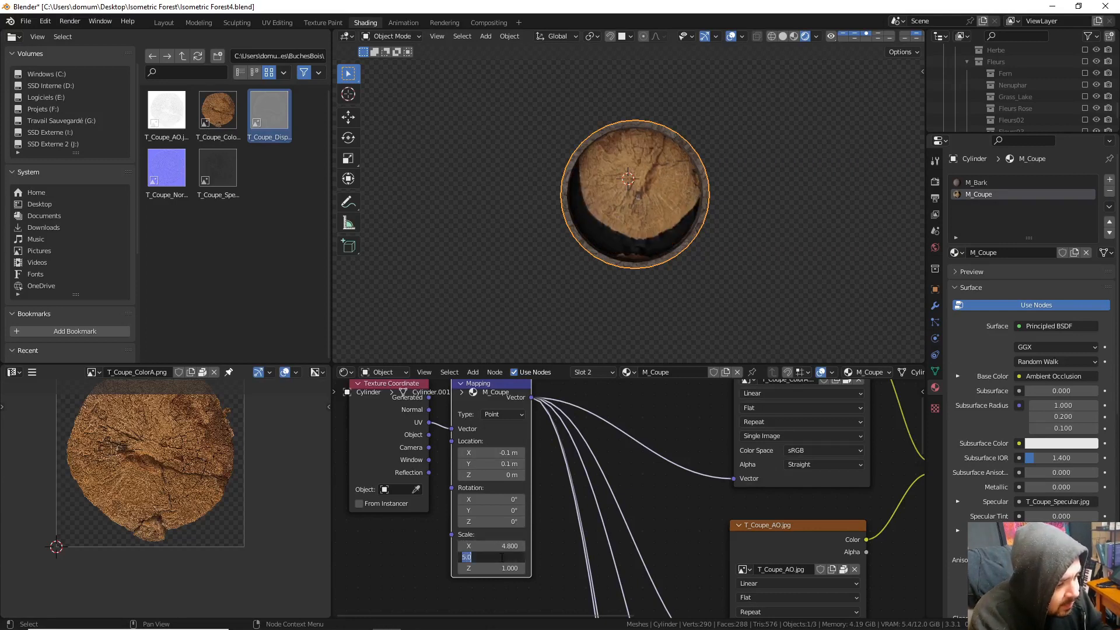
text(4.8)
key(Return)
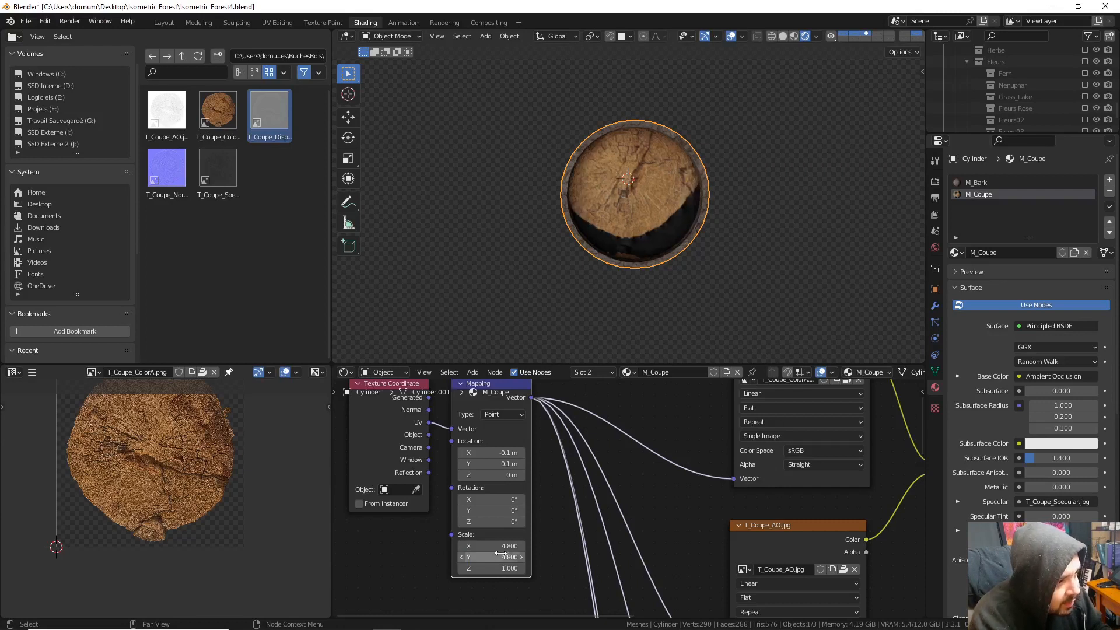
- Try other offsets for the end-cut texture and set the Mapping node's X location to 0.1 m
click(520, 464)
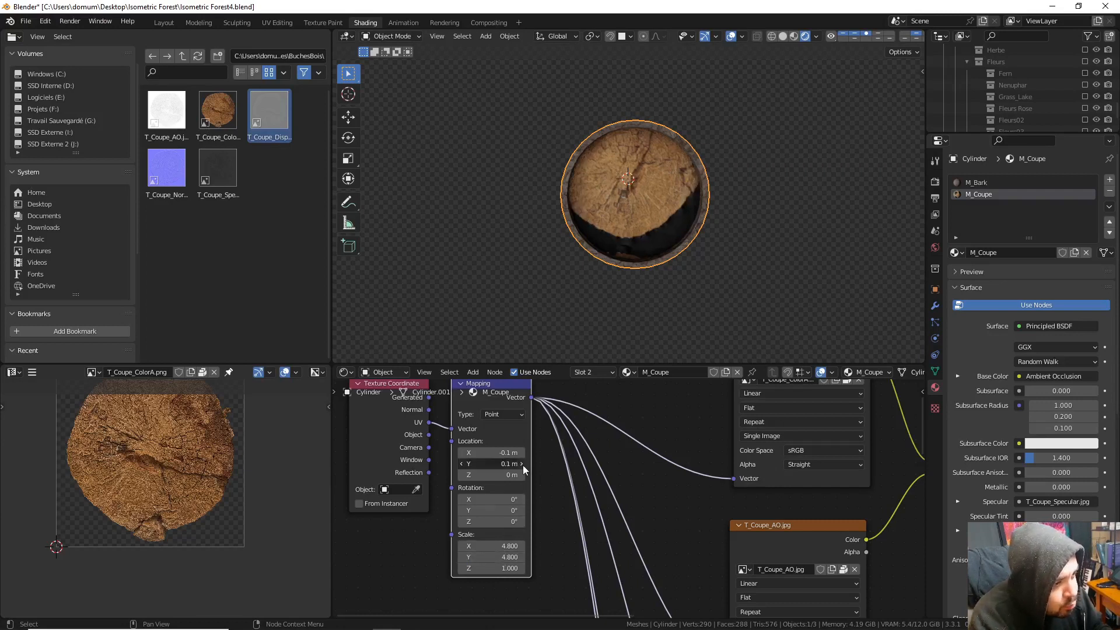
click(462, 464)
click(461, 452)
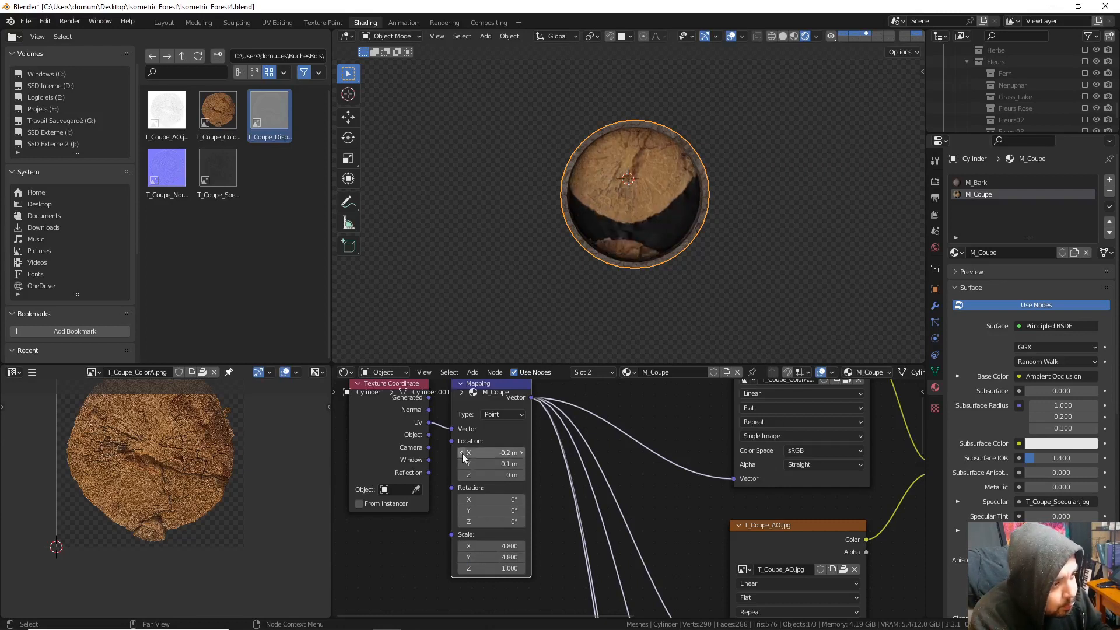
click(521, 454)
click(521, 453)
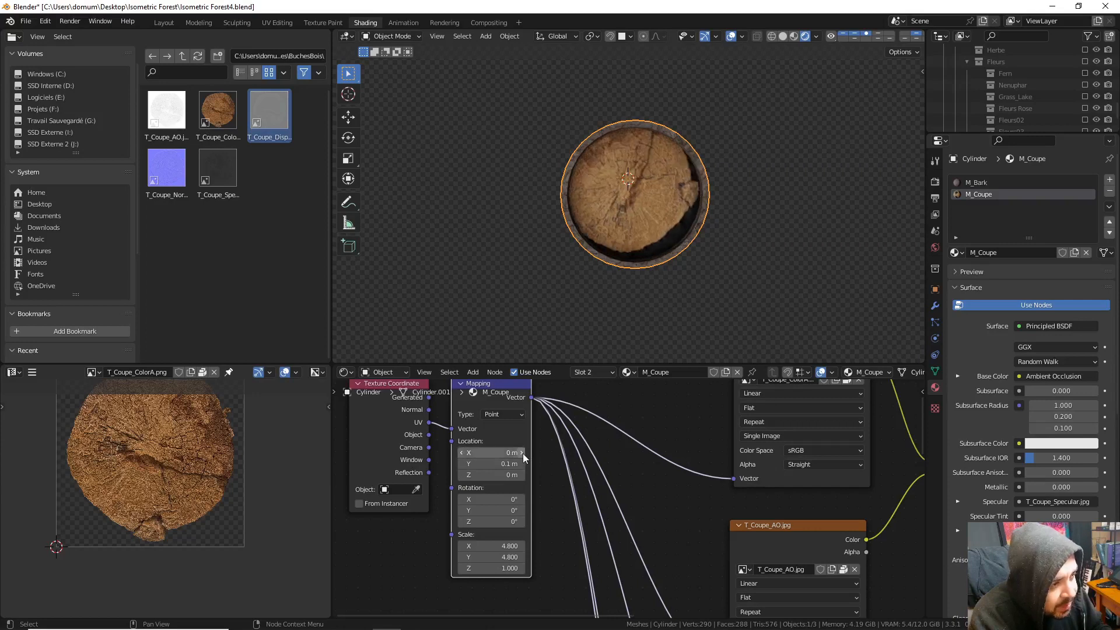
click(522, 453)
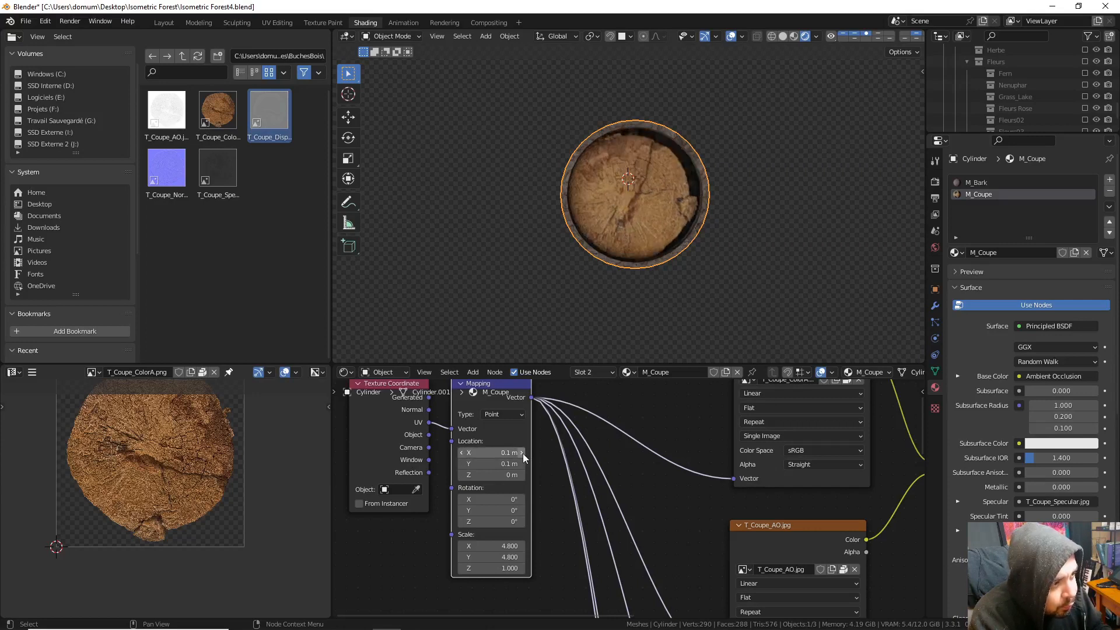
- Set the Mapping node's X and Y scale to 4
click(488, 545)
text(4)
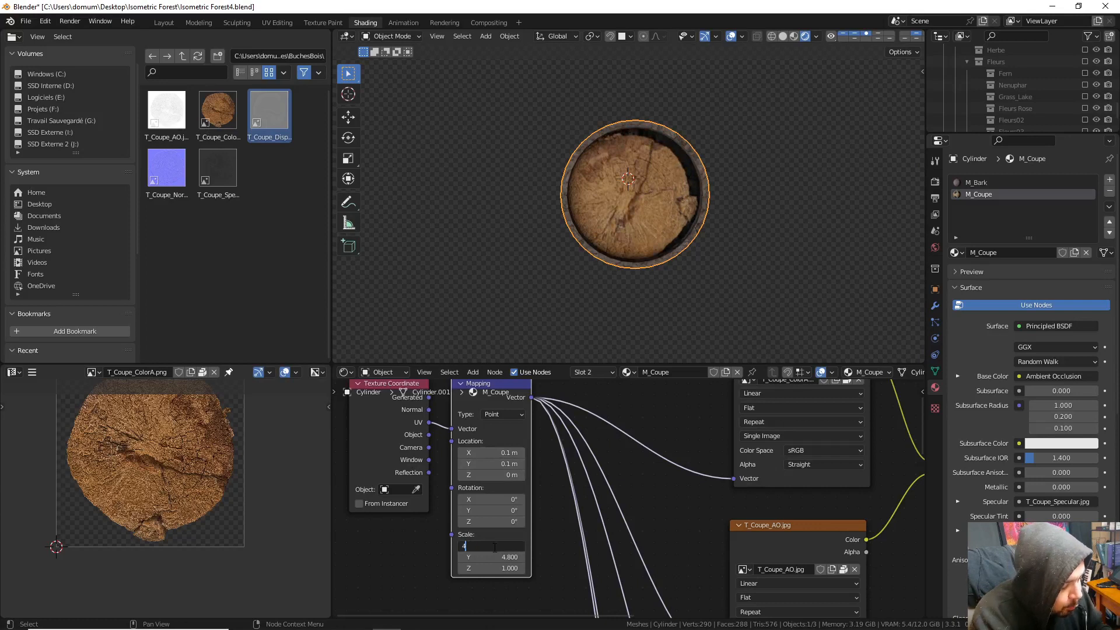
key(Return)
click(495, 557)
text(4)
key(Return)
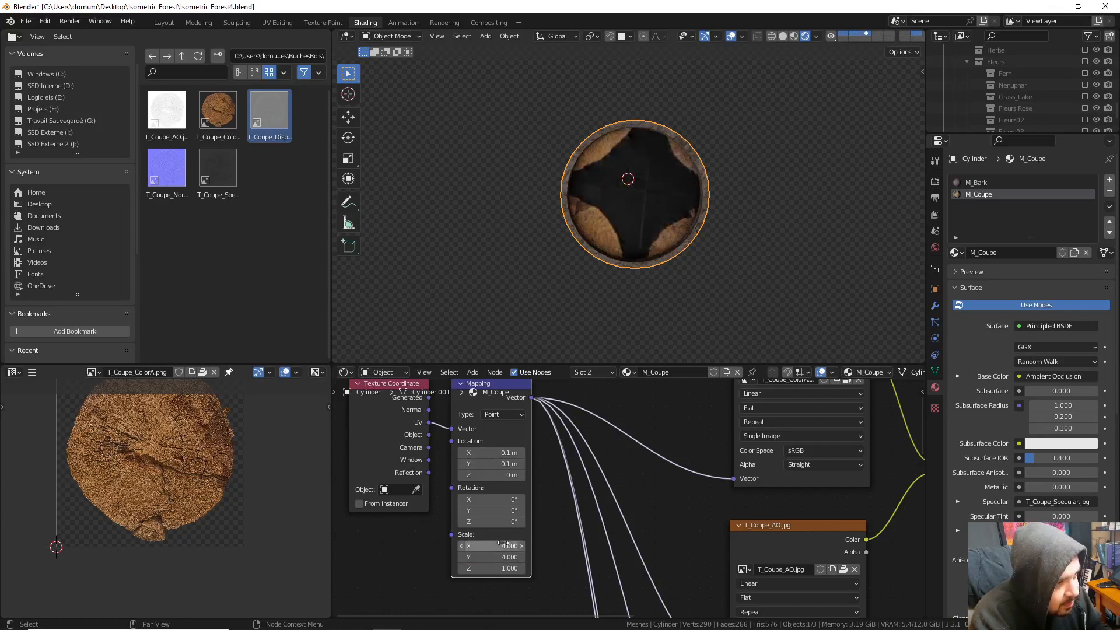
- Center the wood-cut texture on the log's end by setting the Mapping node's location to X 0.6 m and Y 0.5 m
click(521, 453)
click(521, 453)
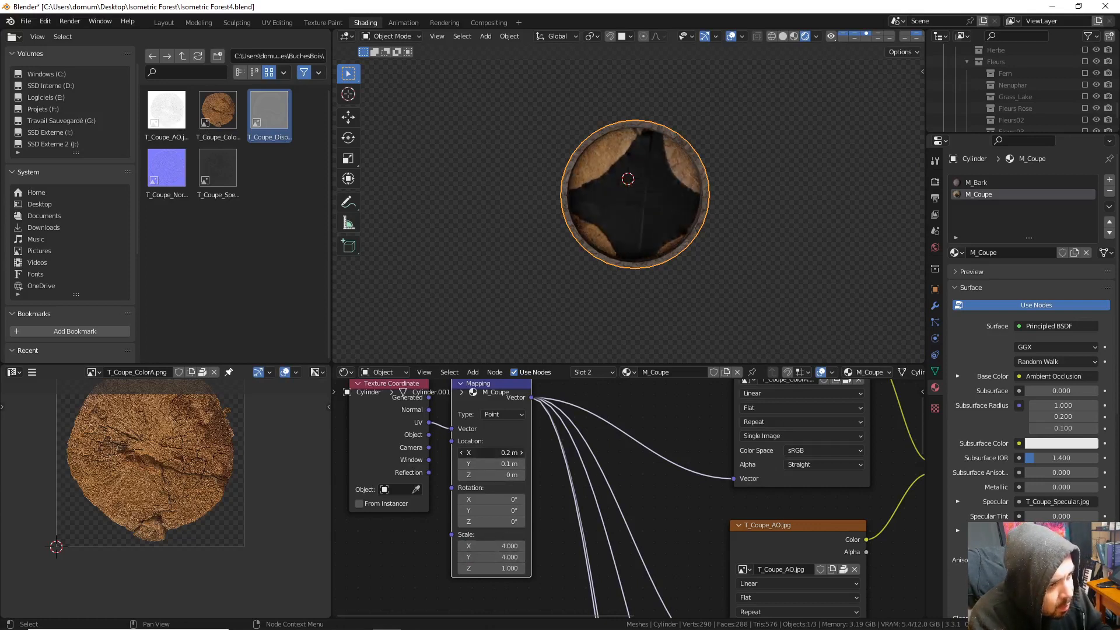
click(521, 453)
click(521, 453)
click(521, 453)
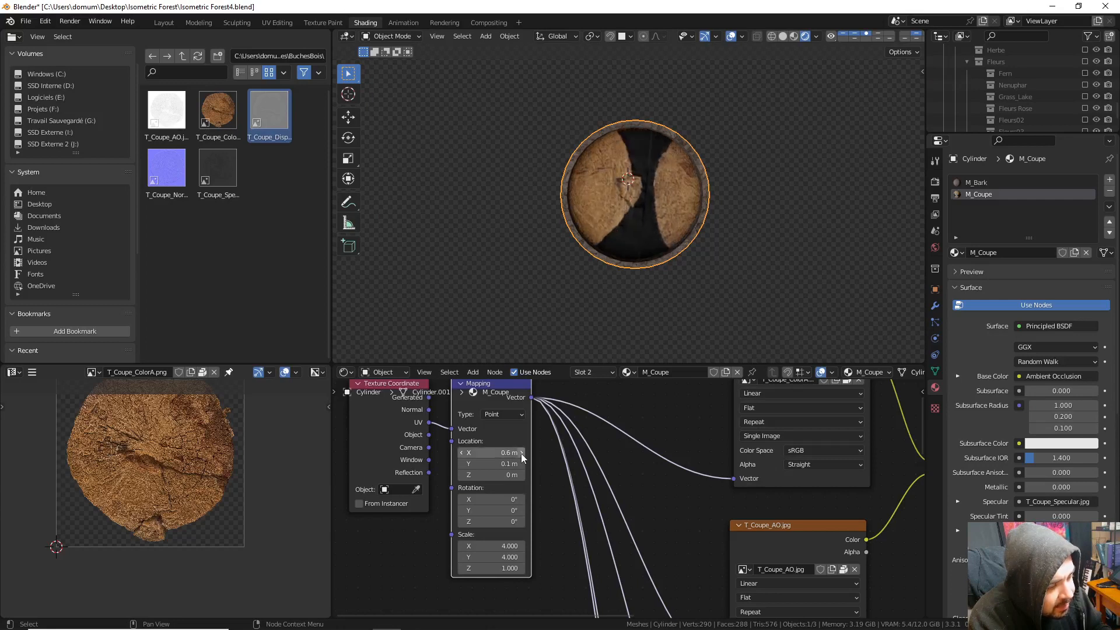
click(521, 464)
click(521, 464)
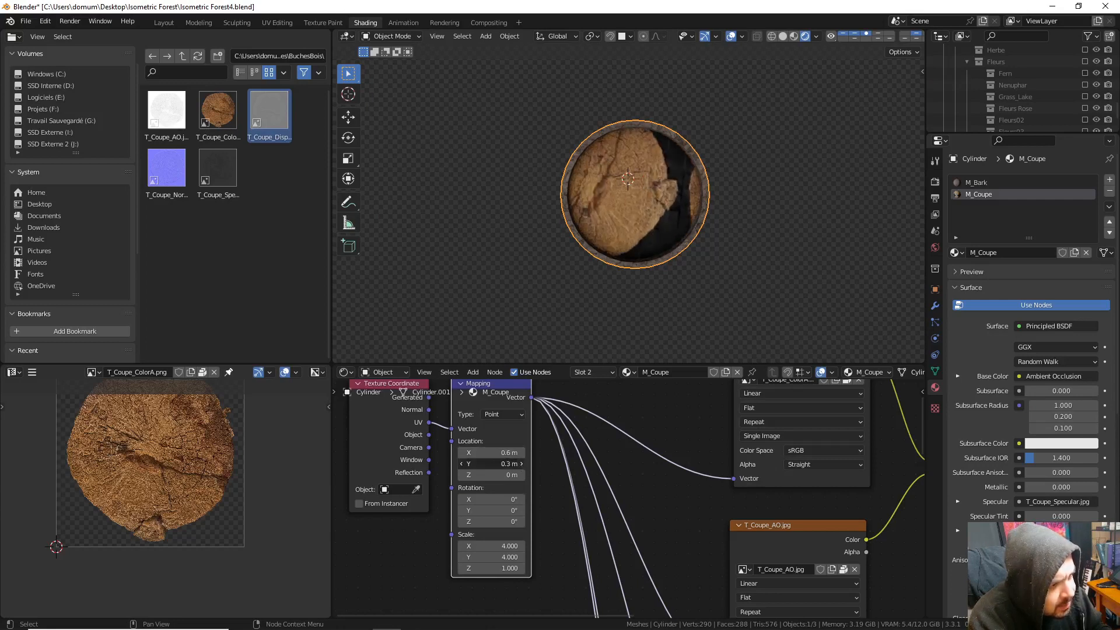
click(521, 463)
click(521, 464)
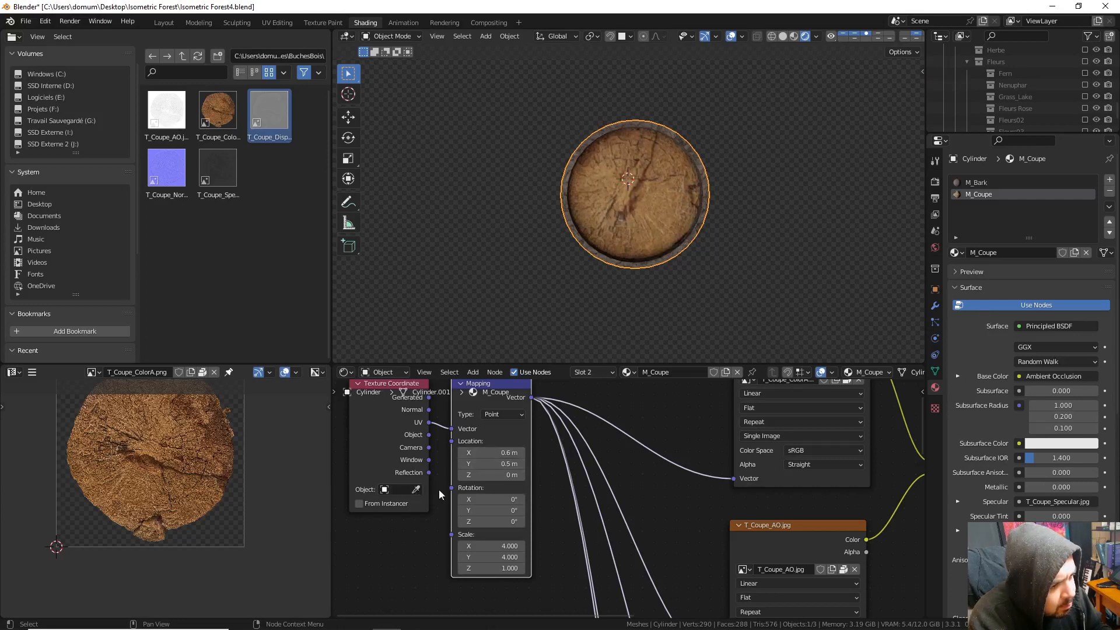
- Try an X location of 0.7 m on the Mapping node for the end-cut texture
scroll(645, 299, up, 3)
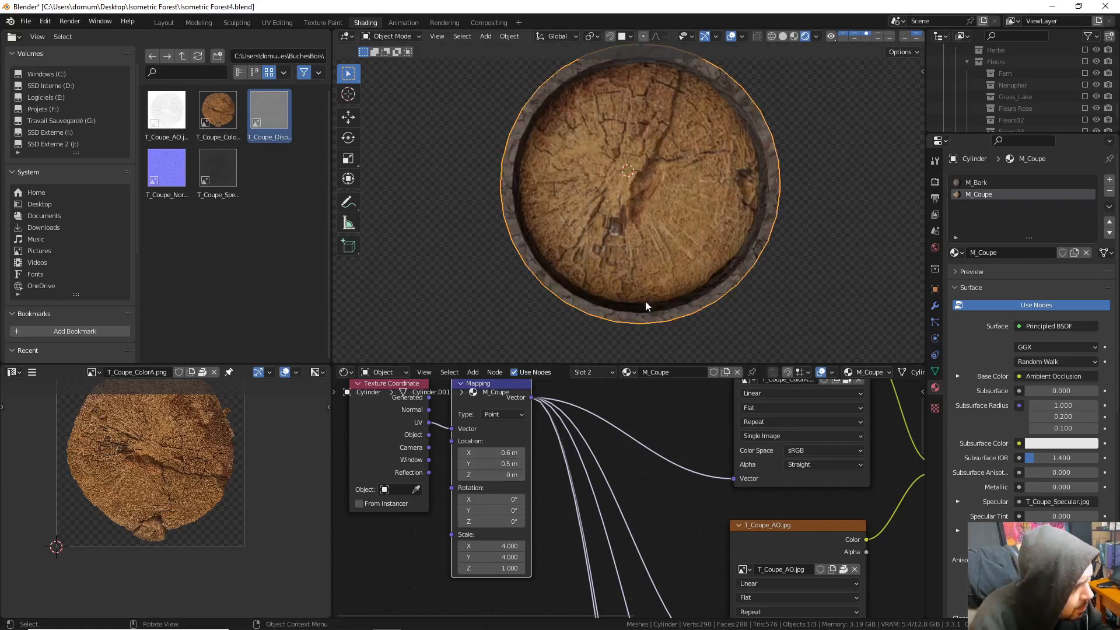
click(509, 450)
text(0.7)
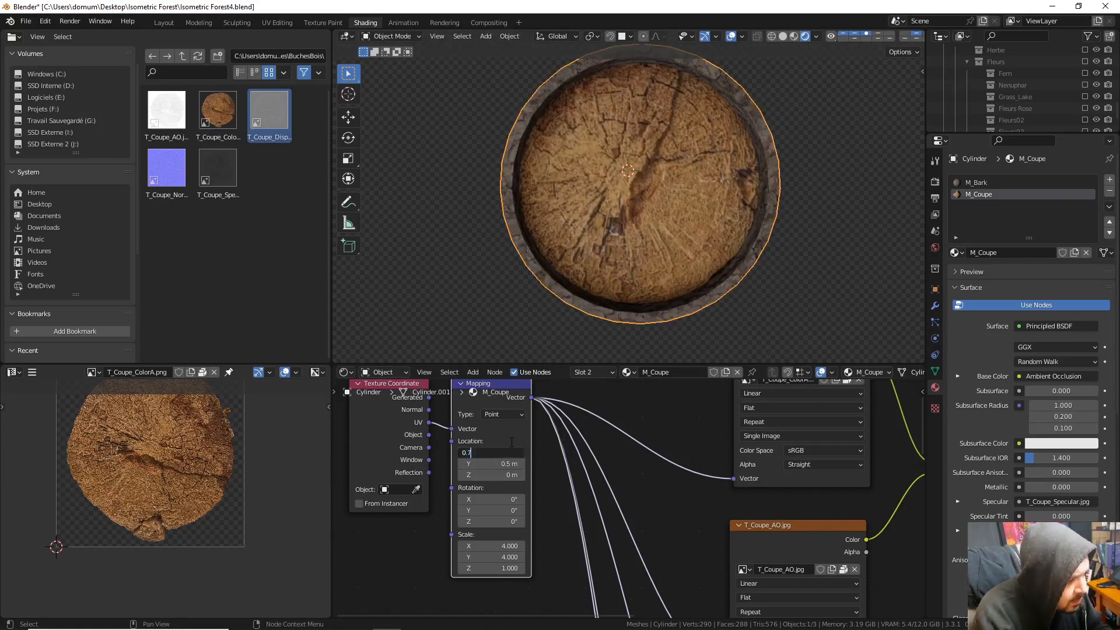
key(Return)
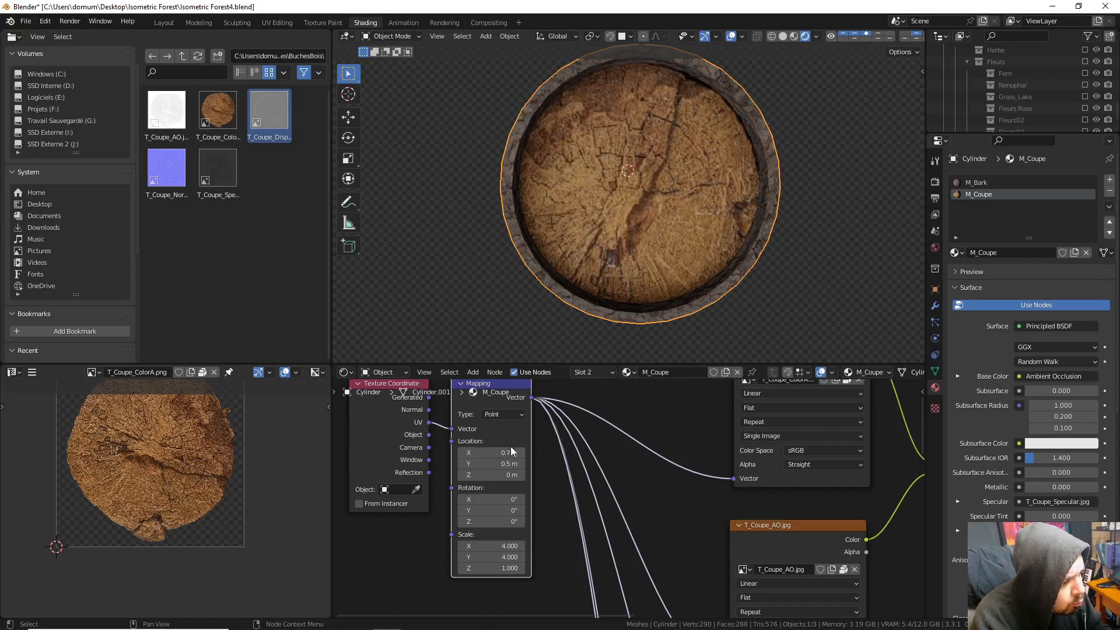
- Refine the end-cut texture's position by setting the Mapping node's location to X 0.65 m and Y 0.55 m
click(511, 452)
text(00.65)
key(Return)
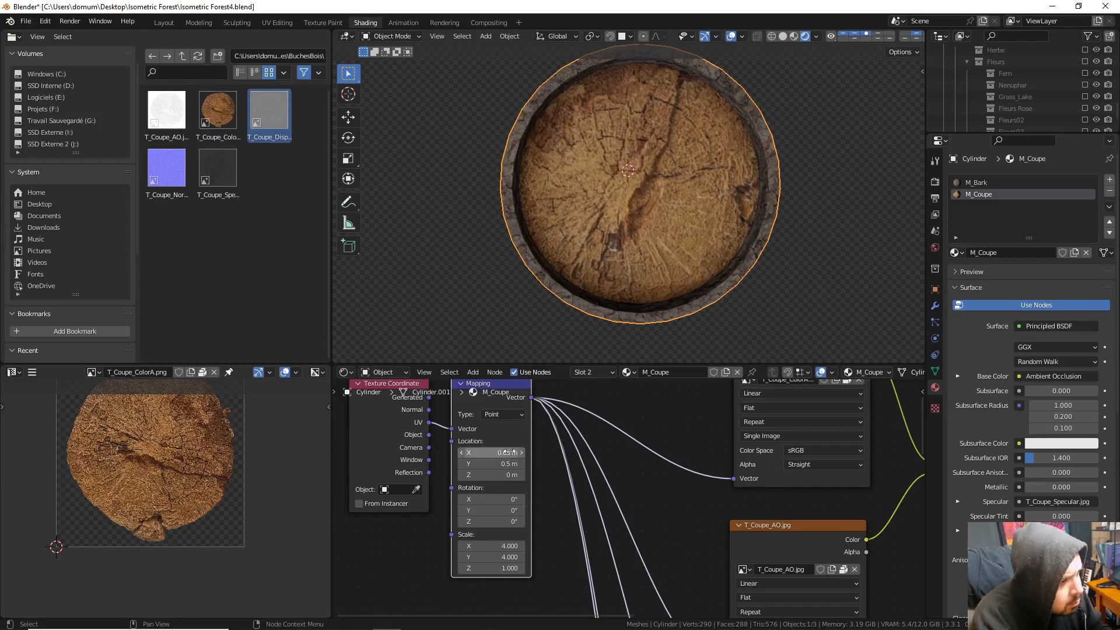
click(511, 464)
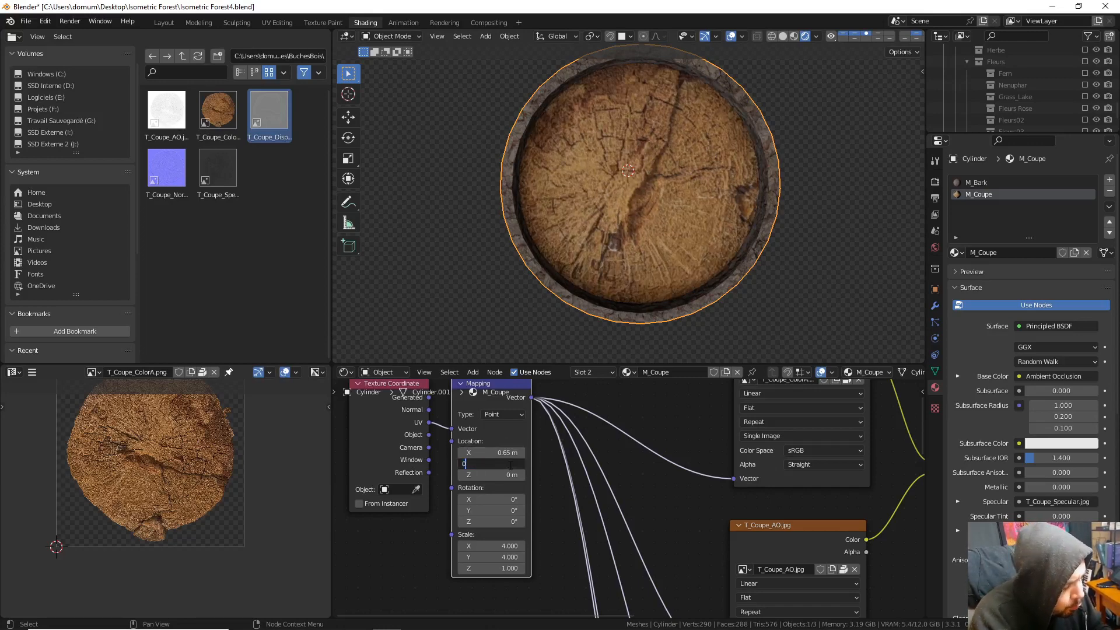
key(Return)
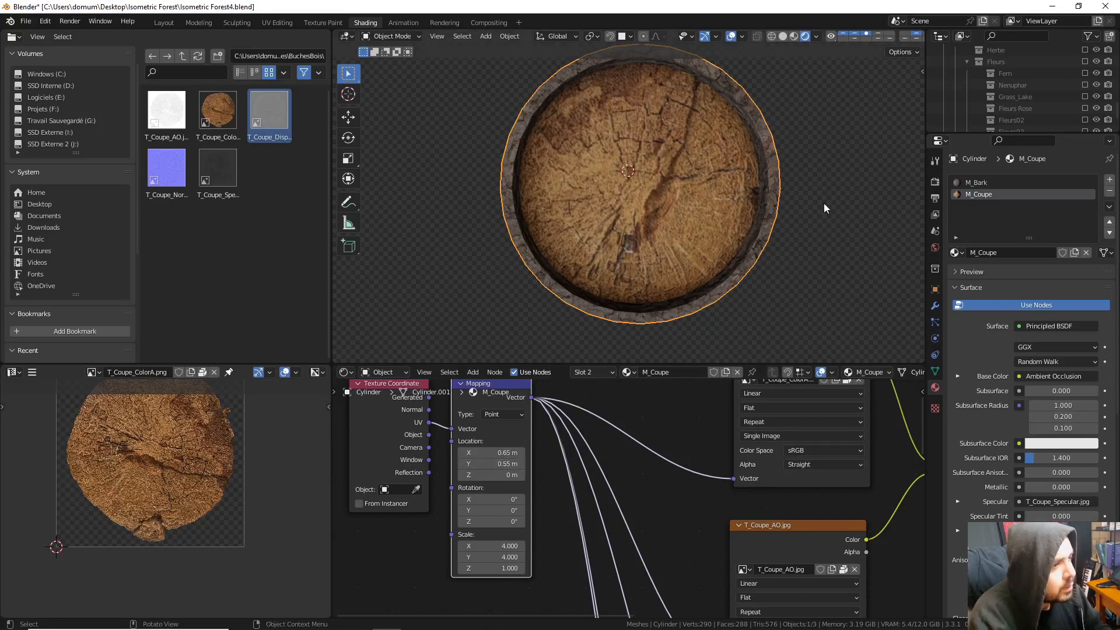
- Deselect the log and examine how the cut texture sits on both of its ends
middle_drag(816, 212, 703, 233)
key(a)
key(a)
scroll(743, 221, down, 6)
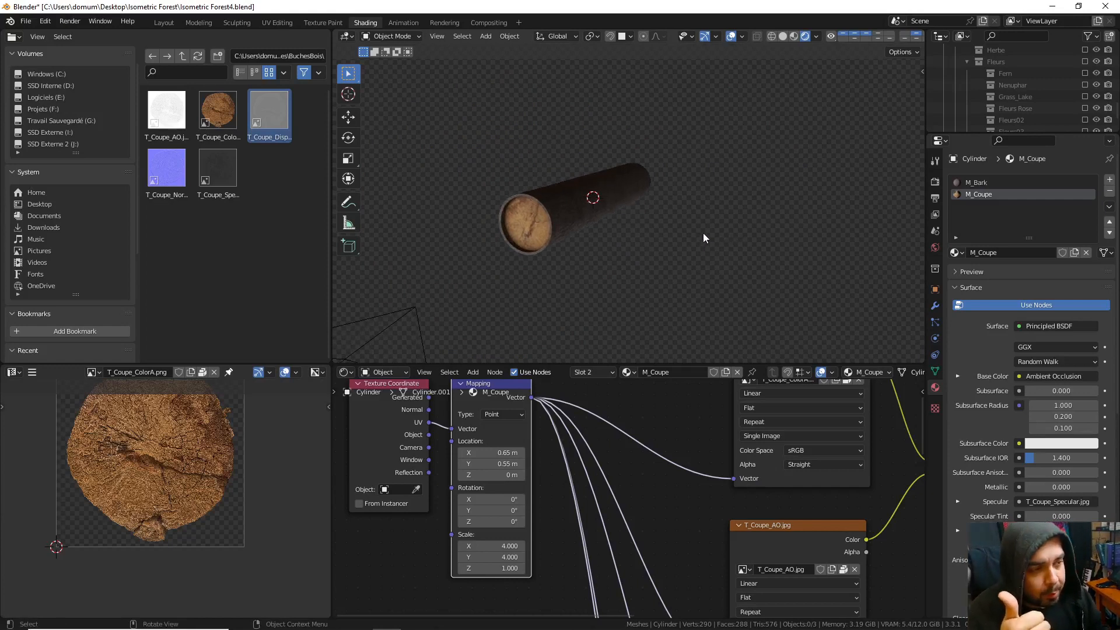
middle_drag(602, 480, 473, 505)
middle_drag(618, 219, 428, 215)
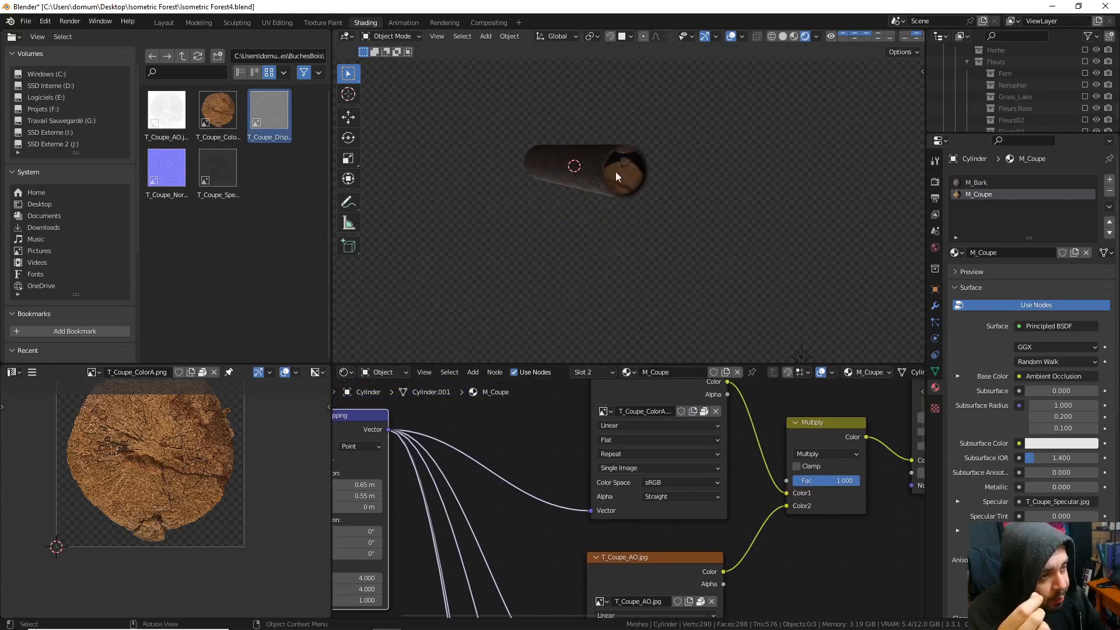
middle_drag(622, 183, 649, 201)
scroll(513, 425, down, 4)
middle_drag(514, 427, 548, 406)
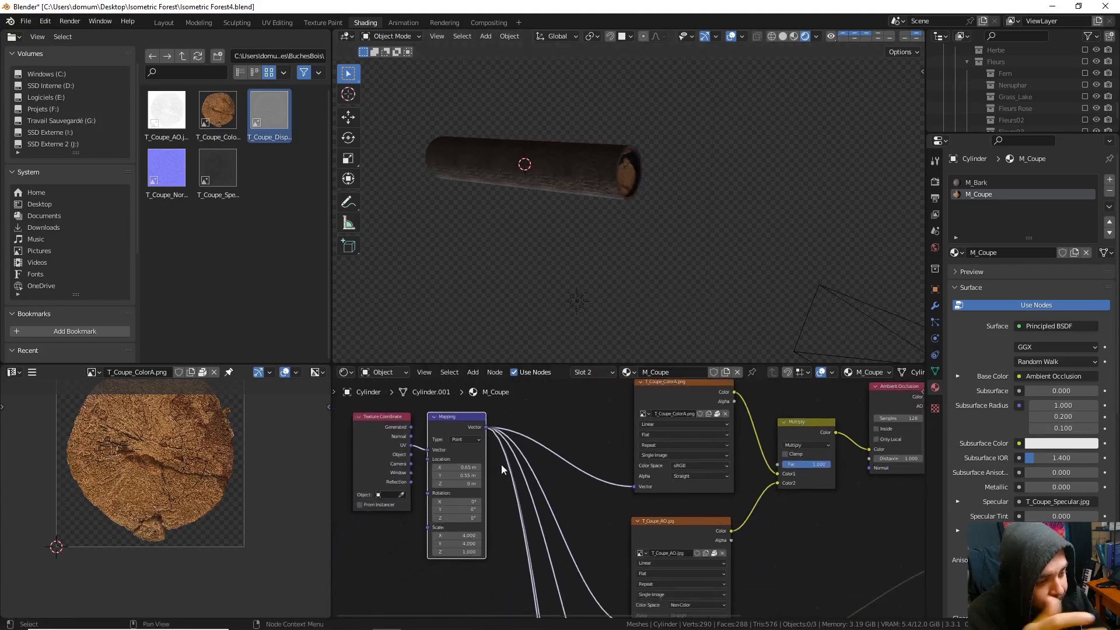
- In Edit Mode, select the linked inner cut faces at both ends of the log
middle_drag(537, 273, 702, 263)
key(Tab)
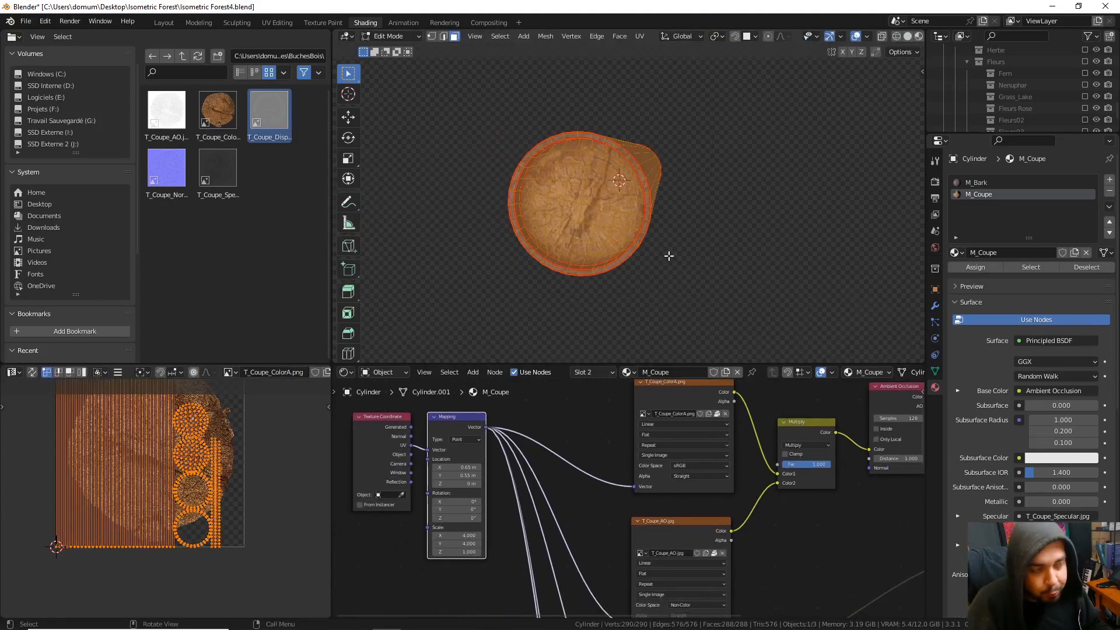
key(a)
click(631, 214)
key(l)
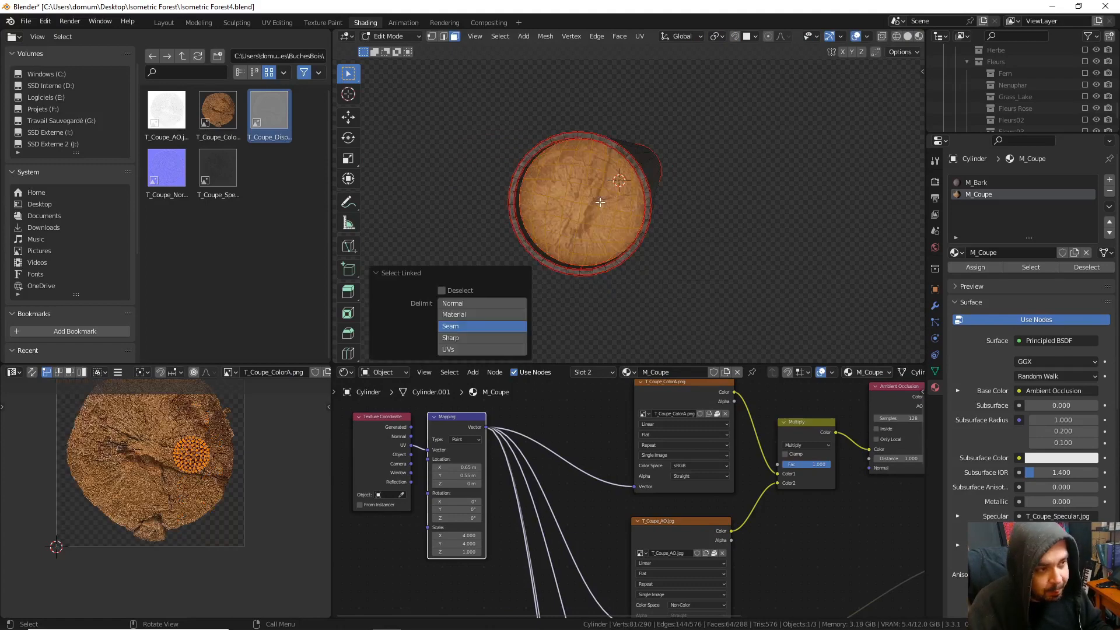
middle_drag(557, 262, 542, 230)
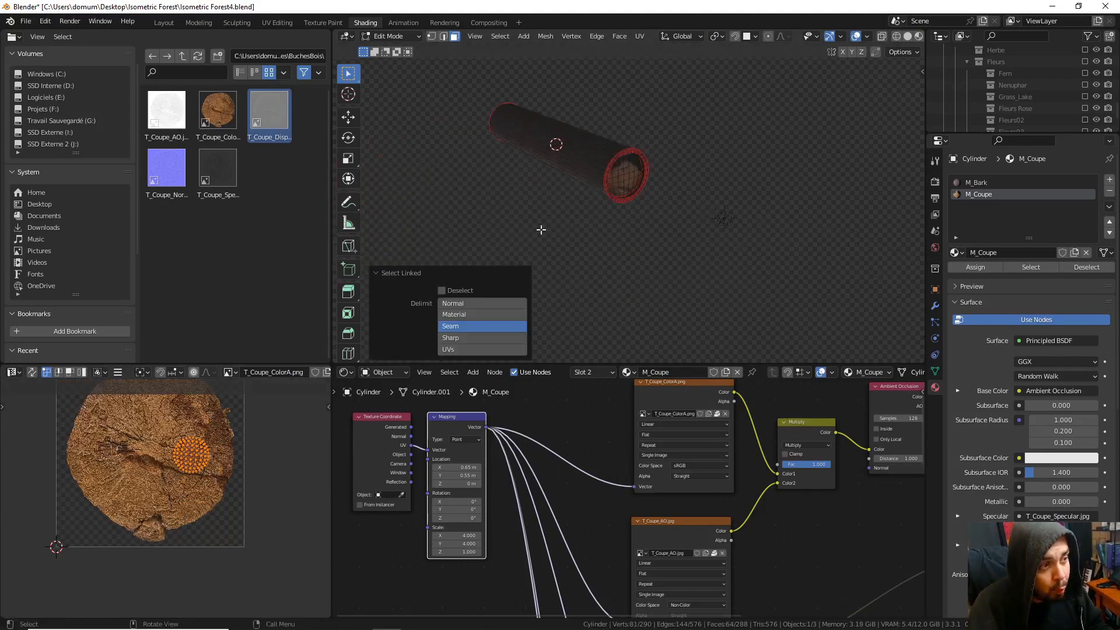
key(l)
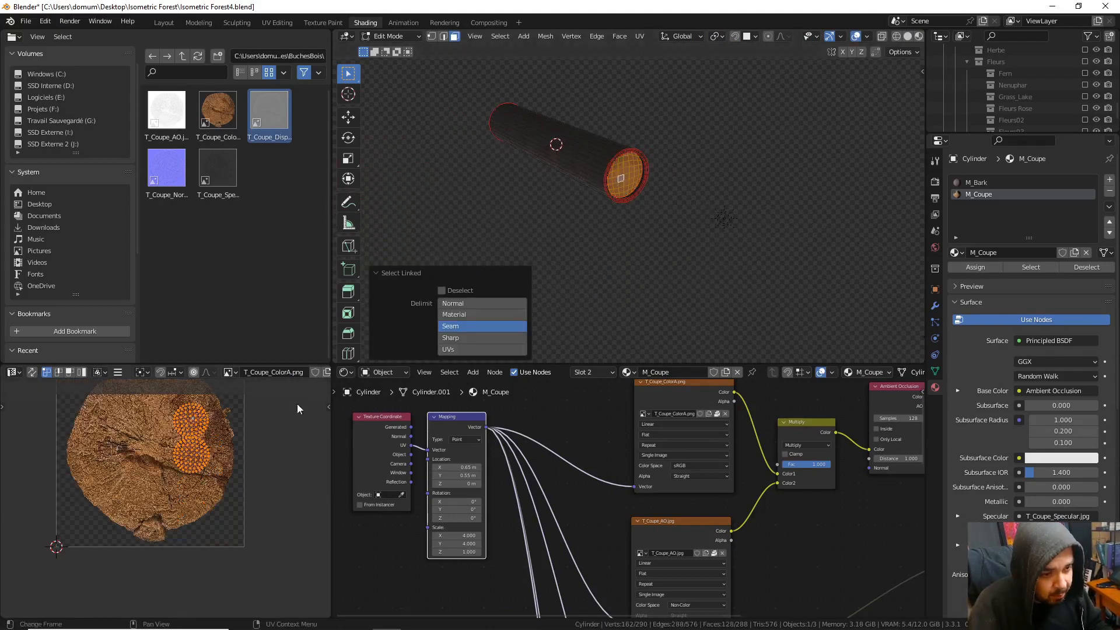
- Snap the 2D cursor to the center of the lower end-cap UV island and select the upper island
key(a)
click(239, 439)
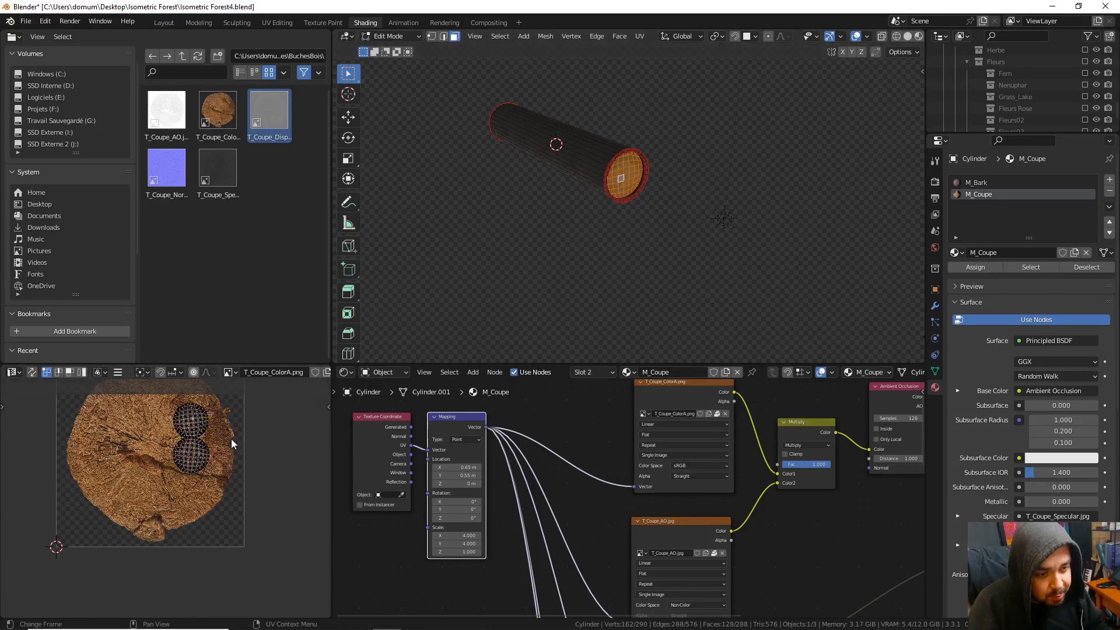
key(l)
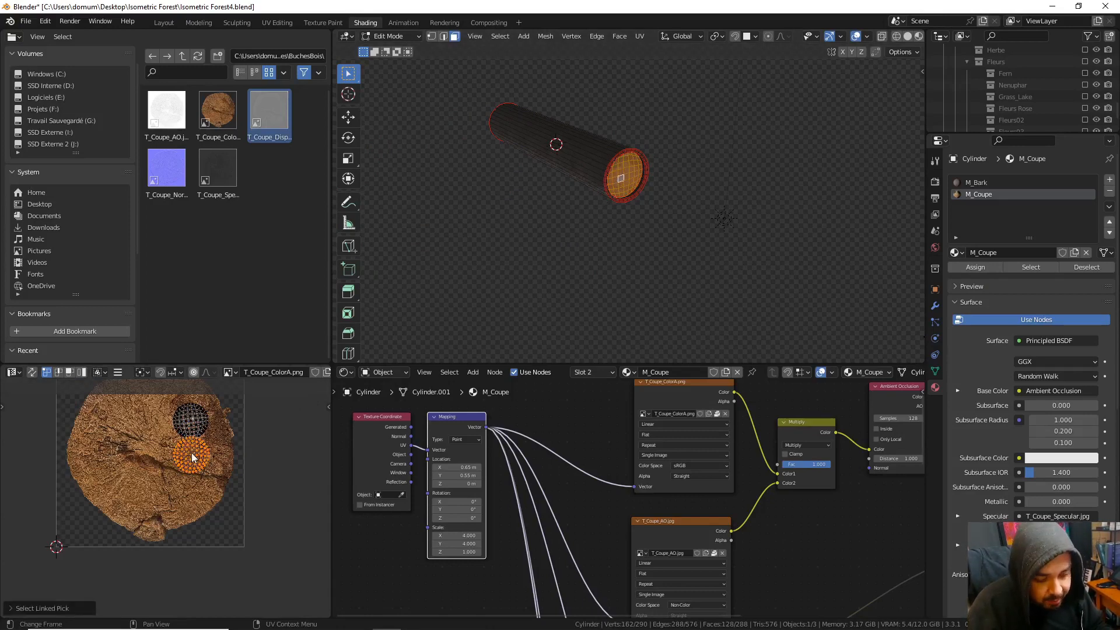
key(shift+s)
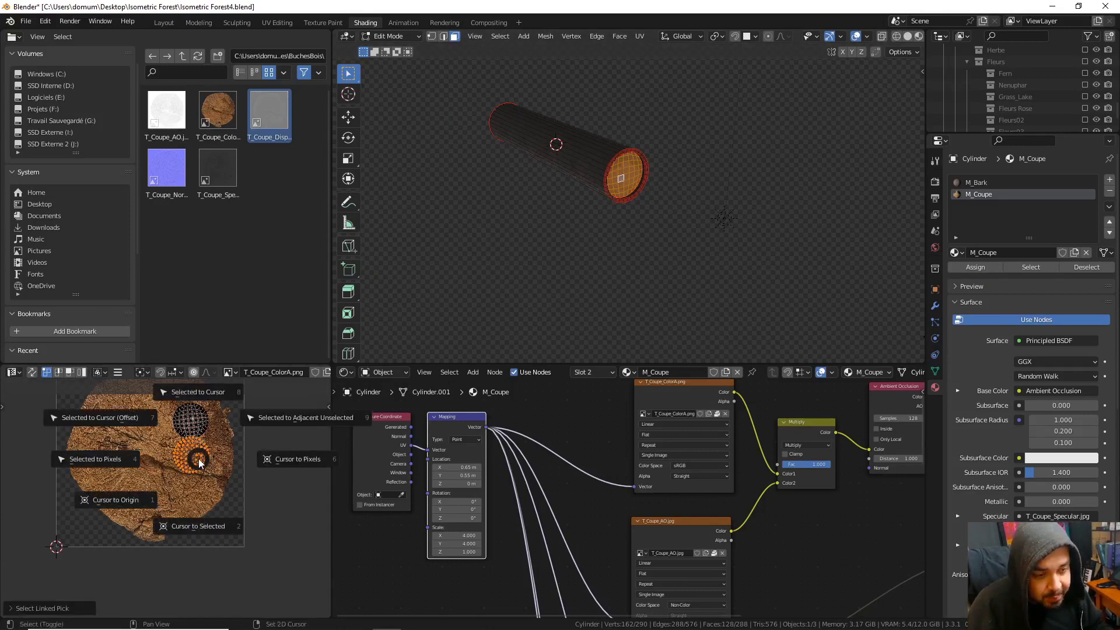
click(205, 530)
key(a)
key(a)
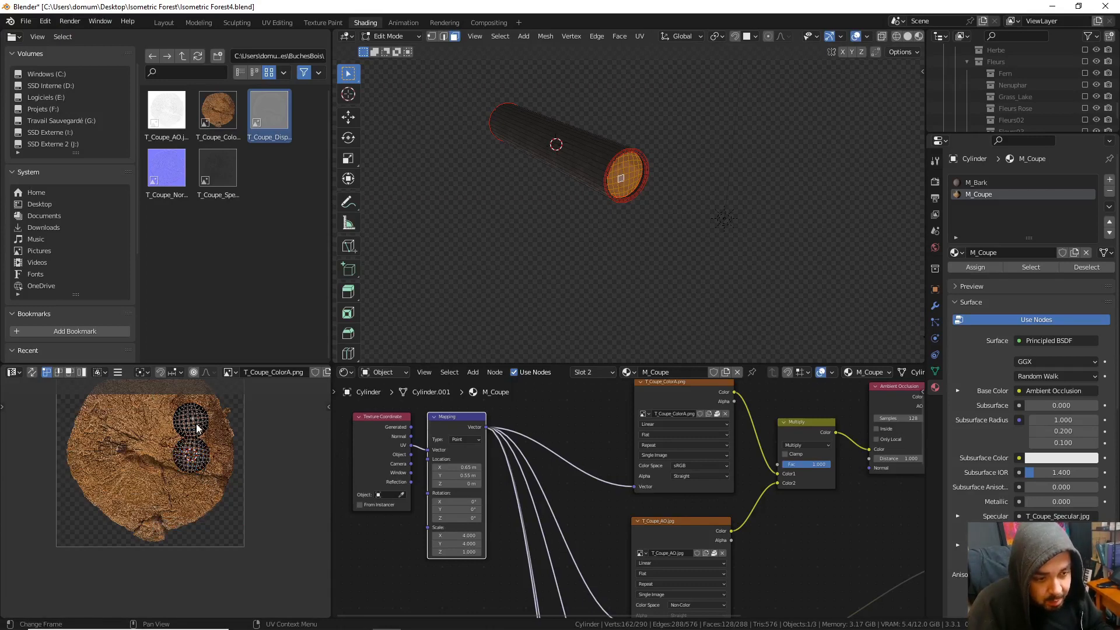
key(l)
- Try snapping the selected upper UV island to the 2D cursor without offset, check the log's end, and undo it
key(shift+s)
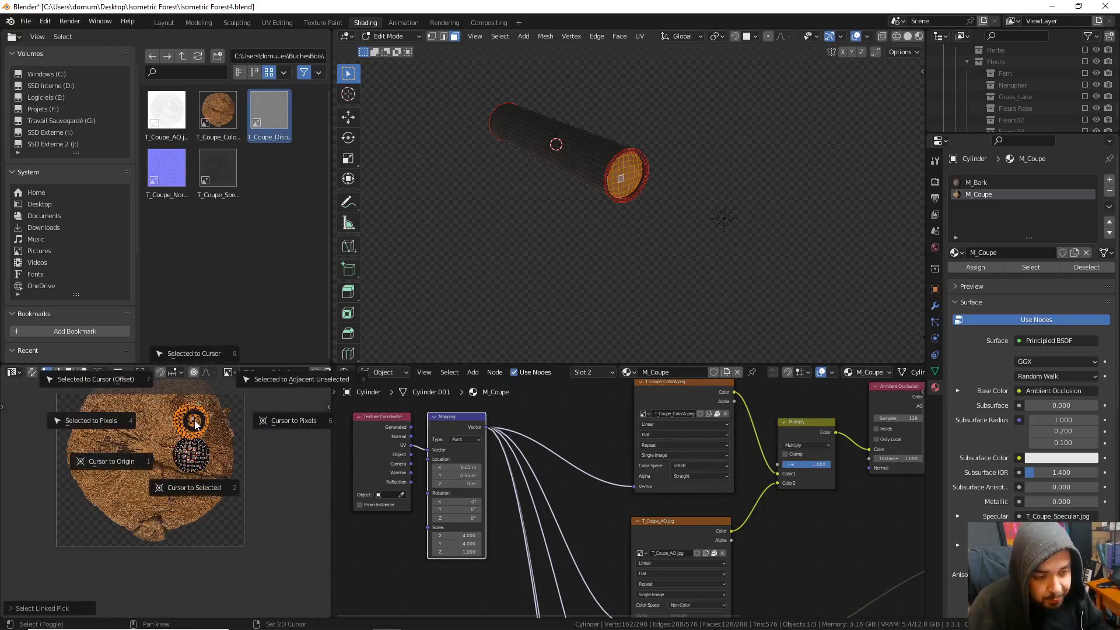
click(195, 367)
middle_drag(548, 236, 513, 233)
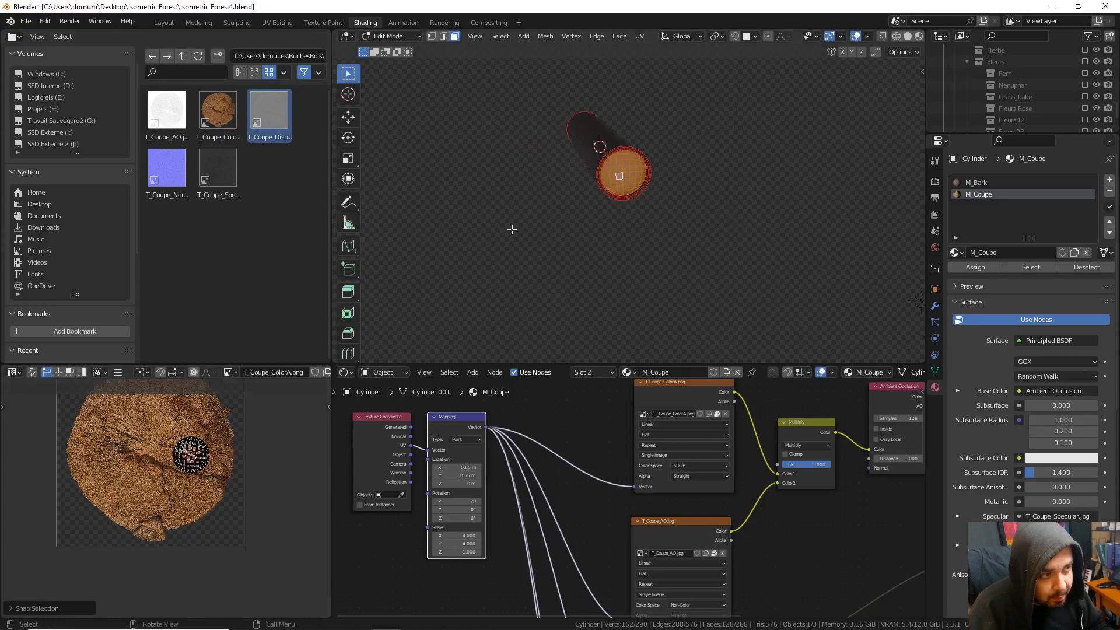
key(Tab)
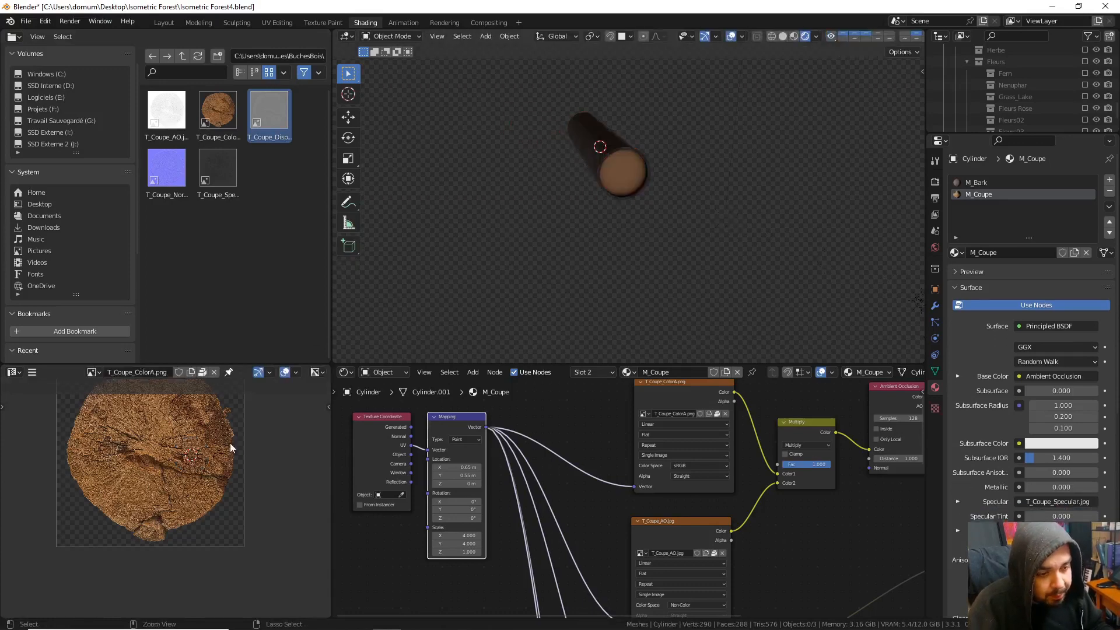
key(ctrl+z)
middle_drag(568, 200, 603, 198)
key(ctrl+z)
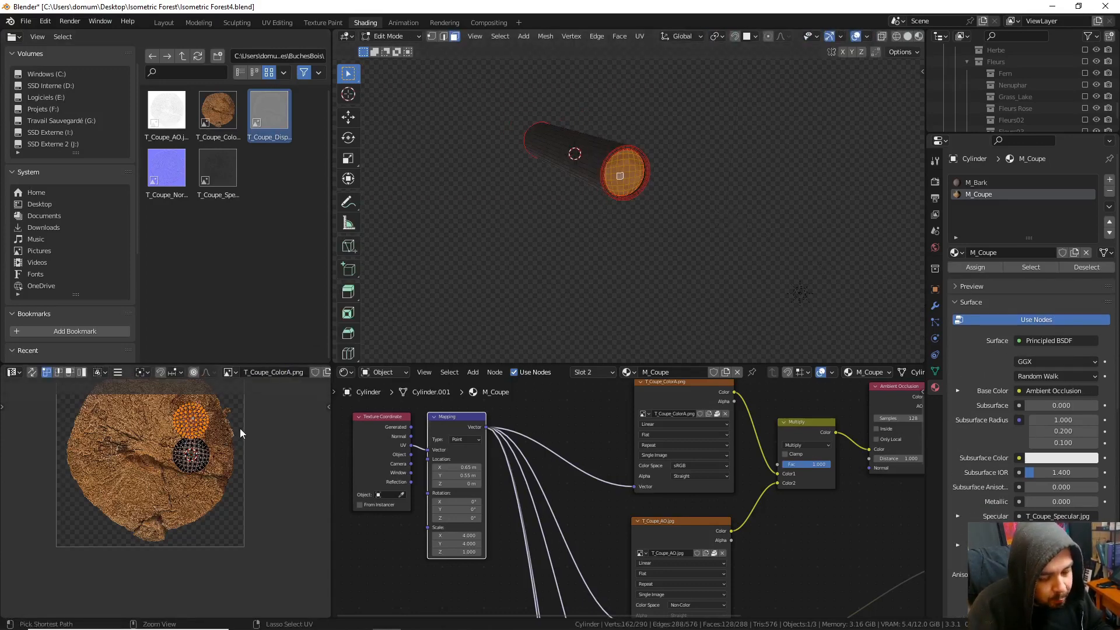
- Overlay the upper end-cap UV island on the lower one by snapping it to the 2D cursor with offset, and return to Object Mode
scroll(239, 431, up, 3)
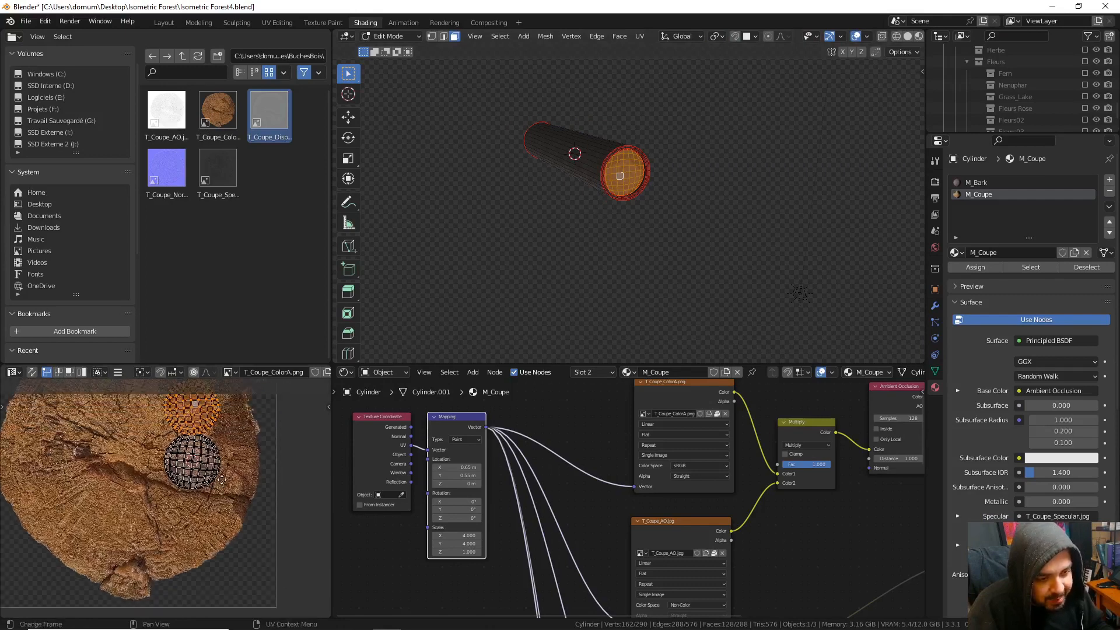
key(shift+s)
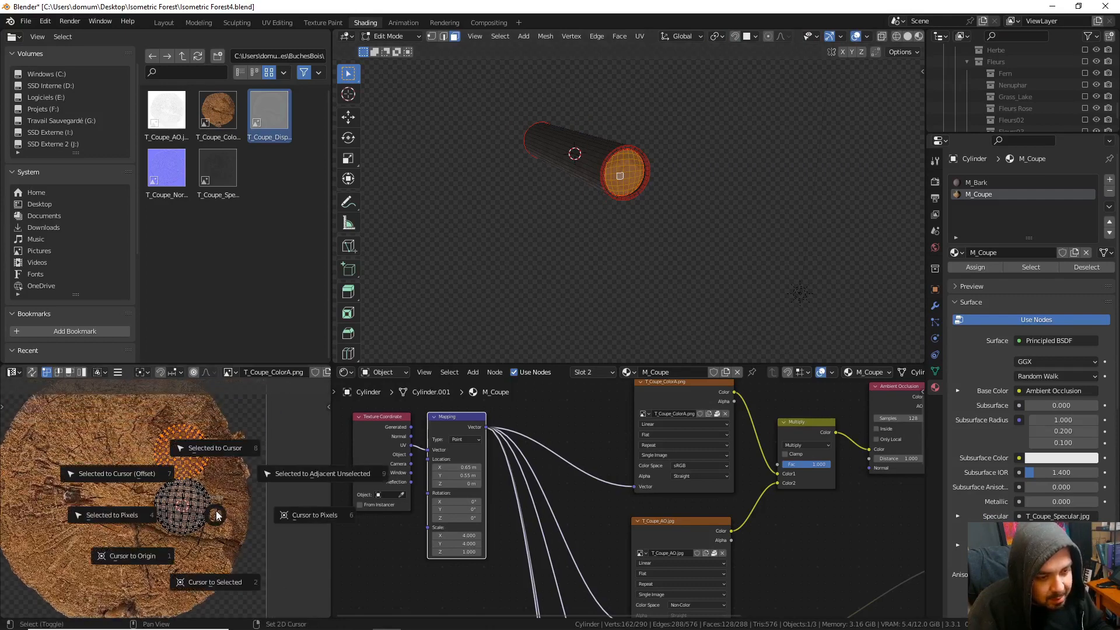
click(125, 478)
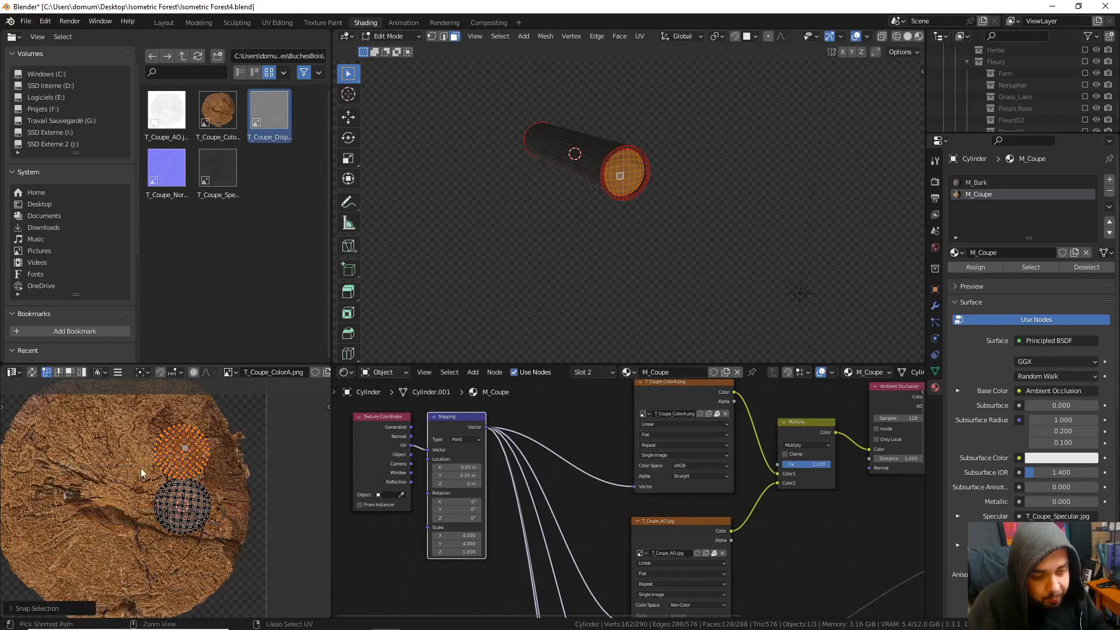
shift+right_click(197, 504)
key(shift+s)
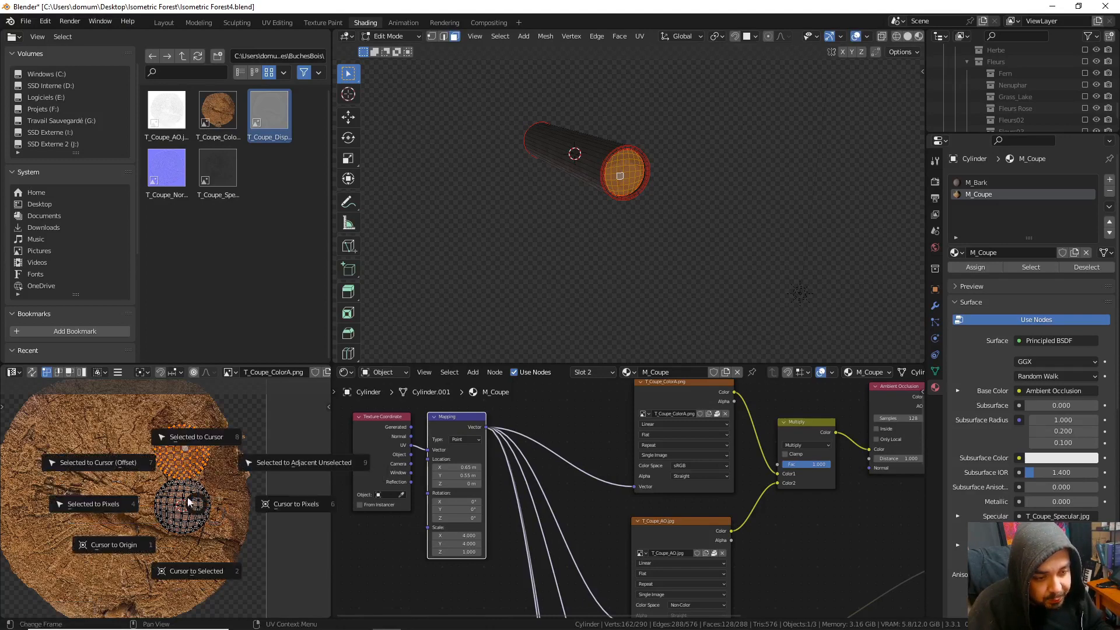
click(109, 463)
middle_drag(698, 210, 677, 240)
key(Tab)
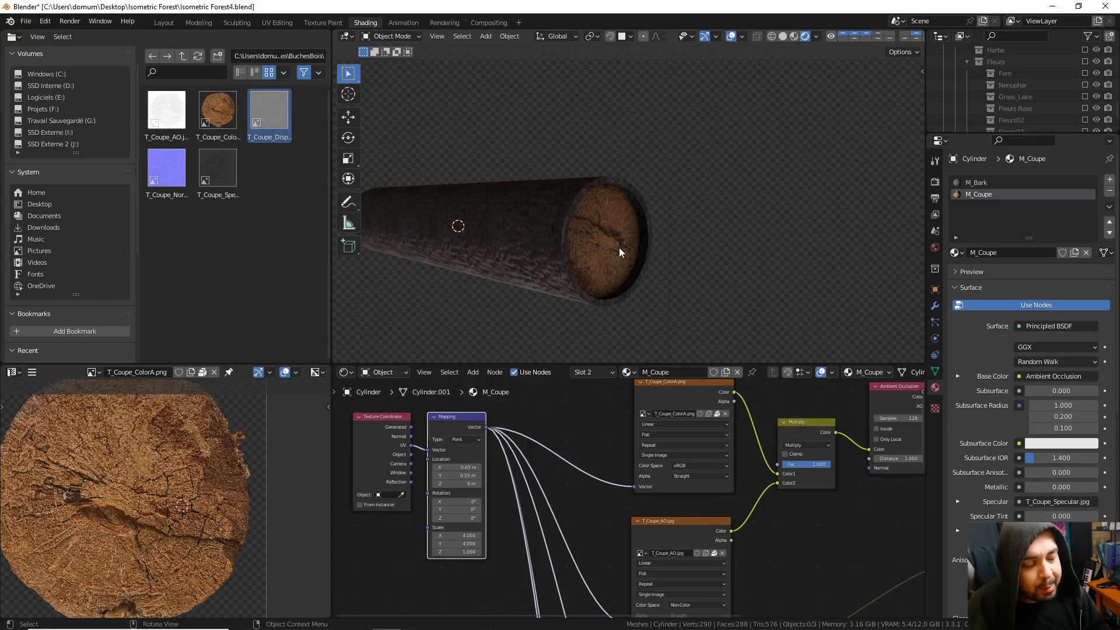
- Select the log and make its M_Bark material an independent single-user copy
middle_drag(618, 247, 701, 270)
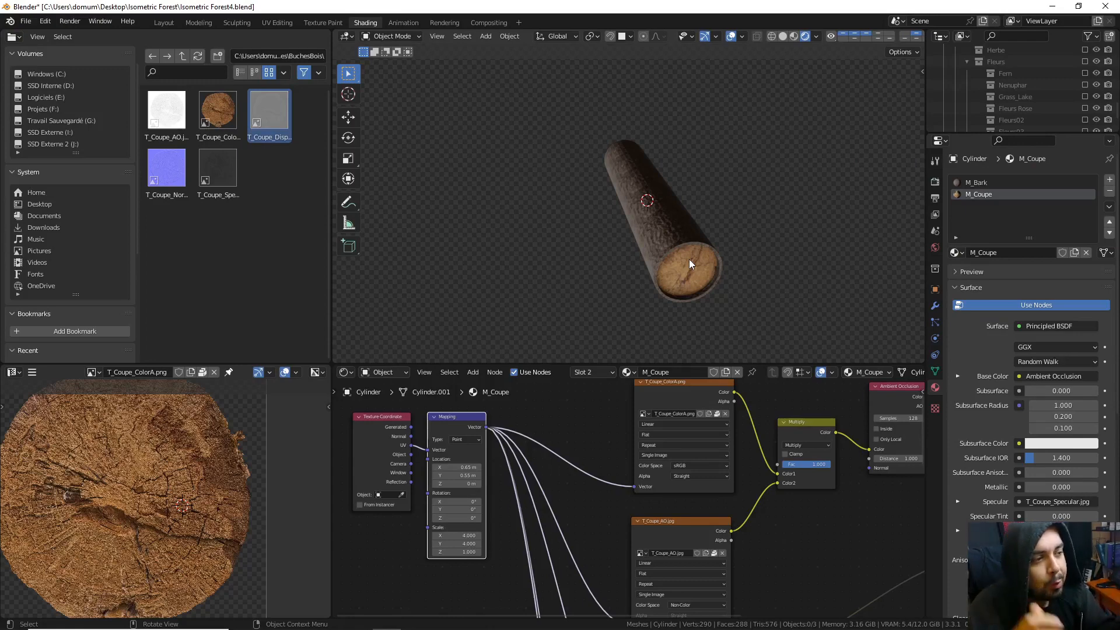
middle_drag(720, 268, 653, 240)
scroll(659, 282, up, 6)
click(671, 265)
scroll(660, 201, down, 3)
click(983, 183)
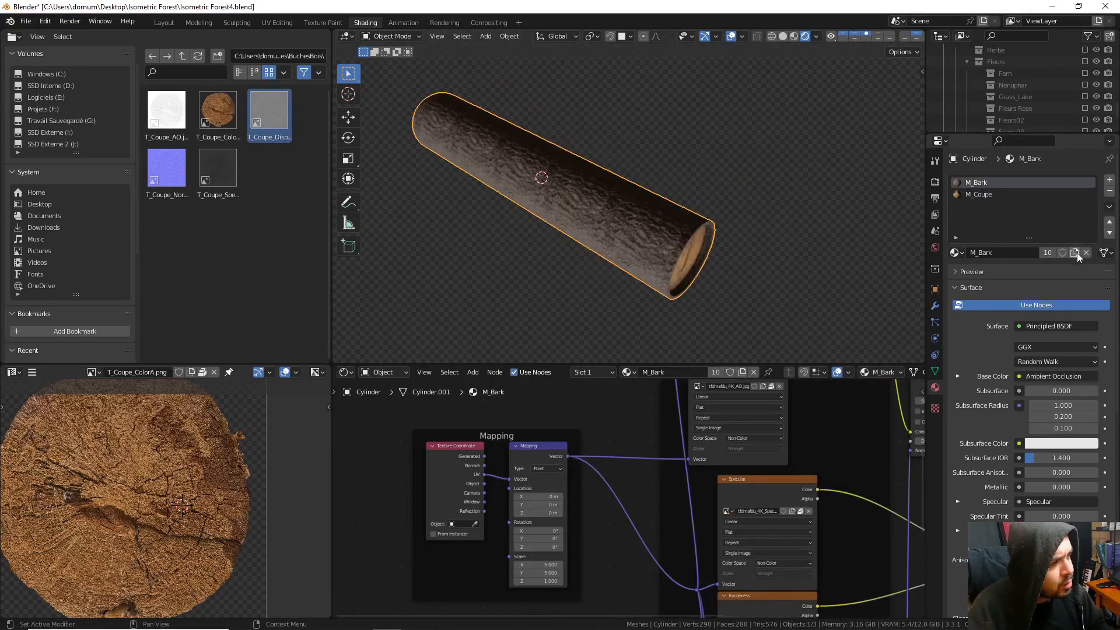
click(1074, 253)
- Try an X and Y scale of 2 on the bark material's Mapping node
middle_drag(732, 210, 689, 193)
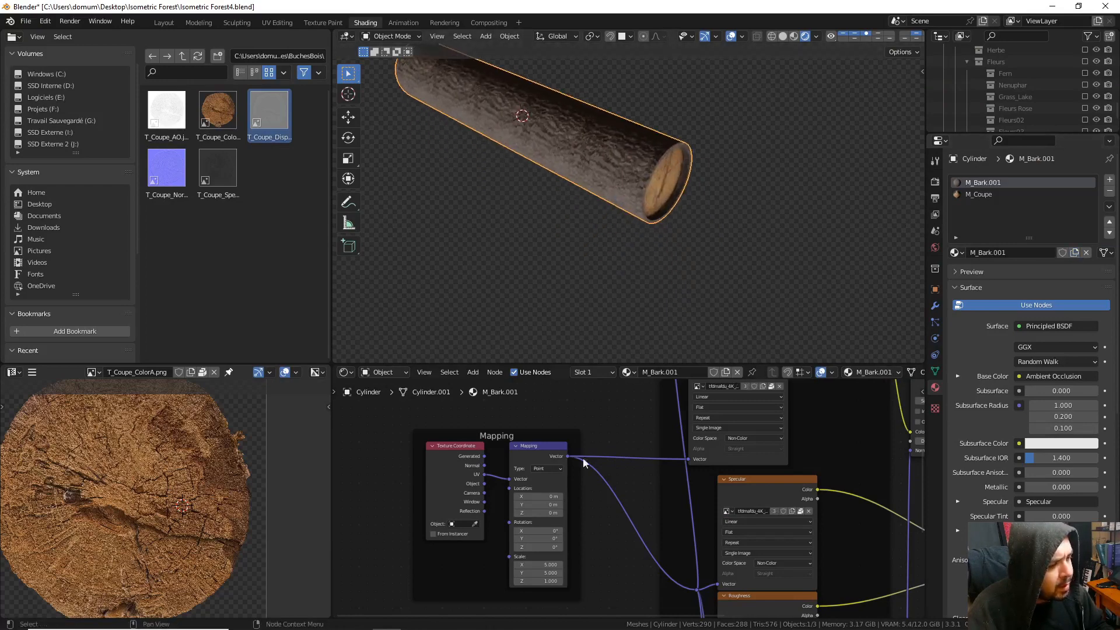
click(536, 565)
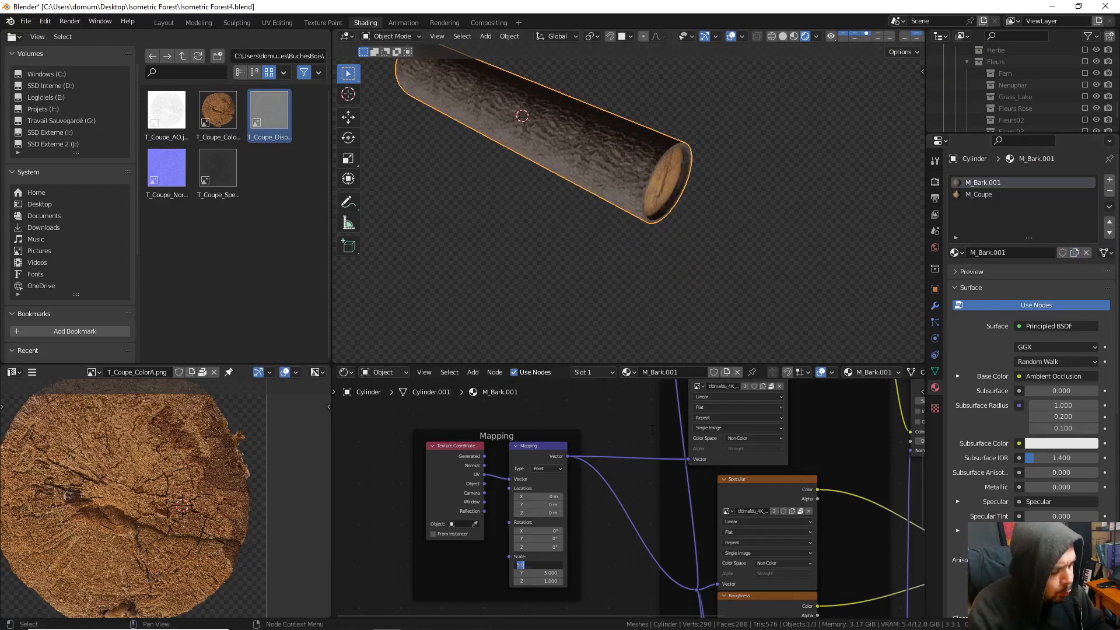
text(2)
key(Return)
click(542, 573)
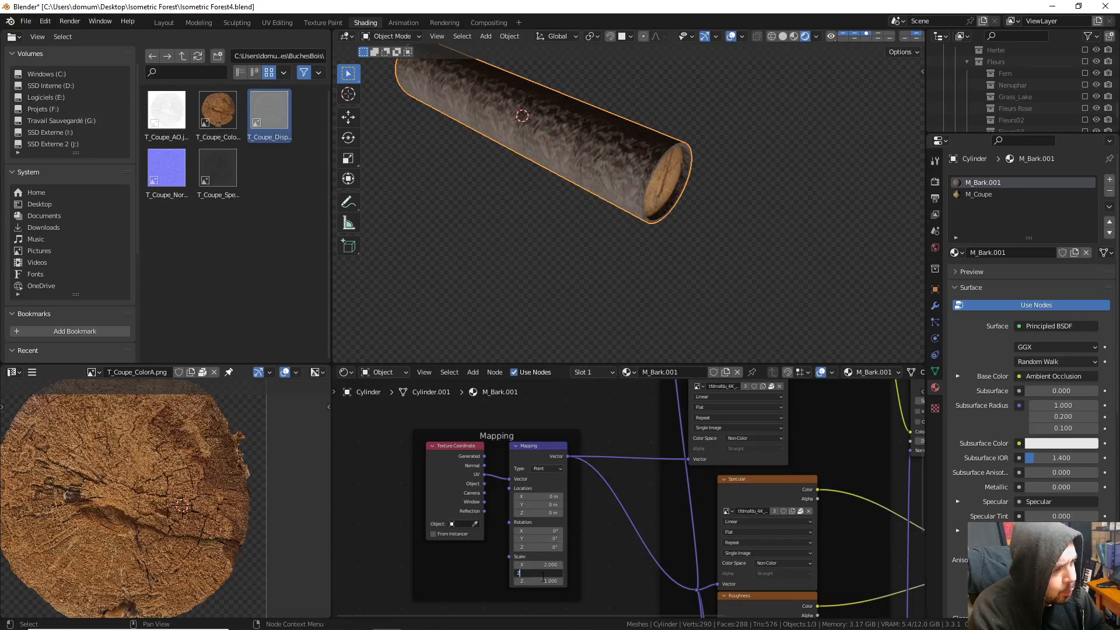
text(2)
key(Return)
middle_drag(749, 218, 775, 222)
- Set the bark material's Mapping node X and Y scale to 1, and deselect the log to check the bark
click(547, 564)
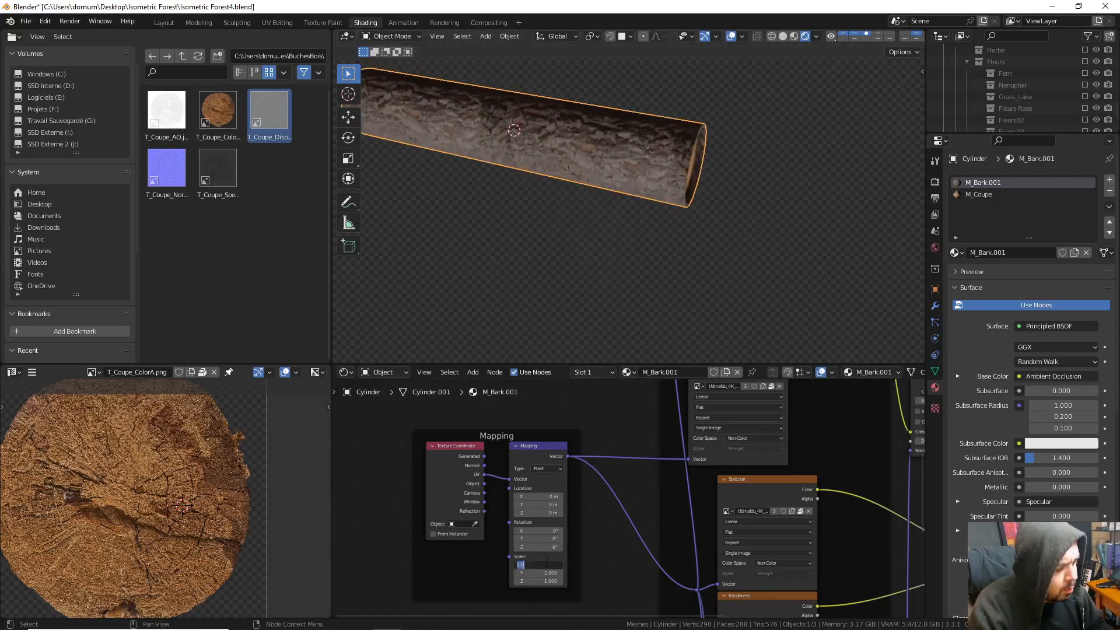
text(1)
key(Return)
click(548, 573)
text(1)
key(Return)
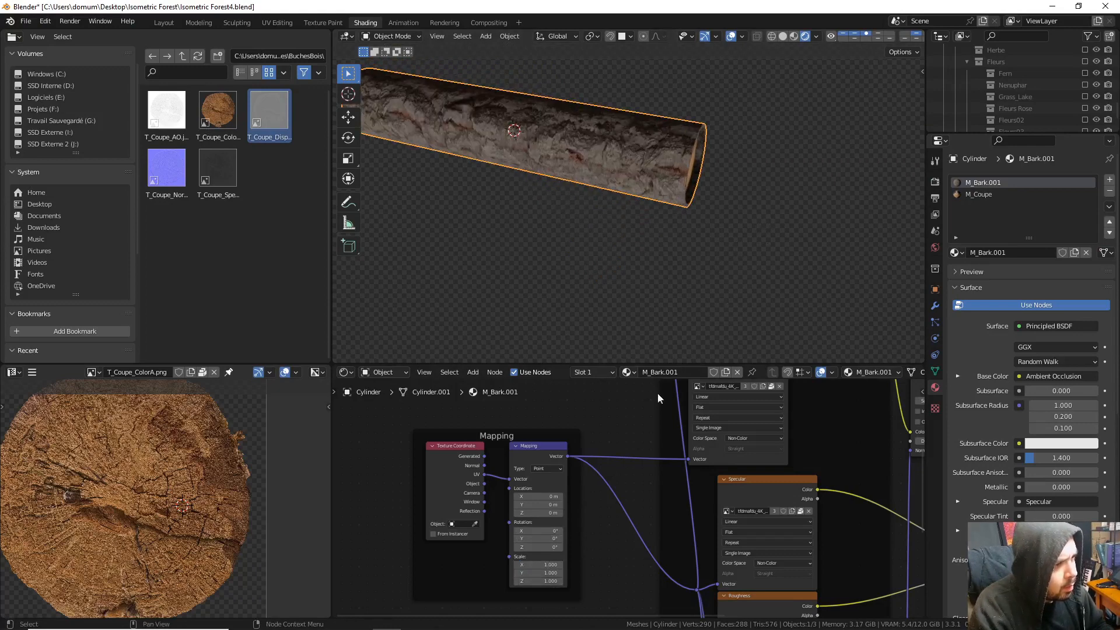
middle_drag(665, 350, 703, 258)
key(a)
click(639, 226)
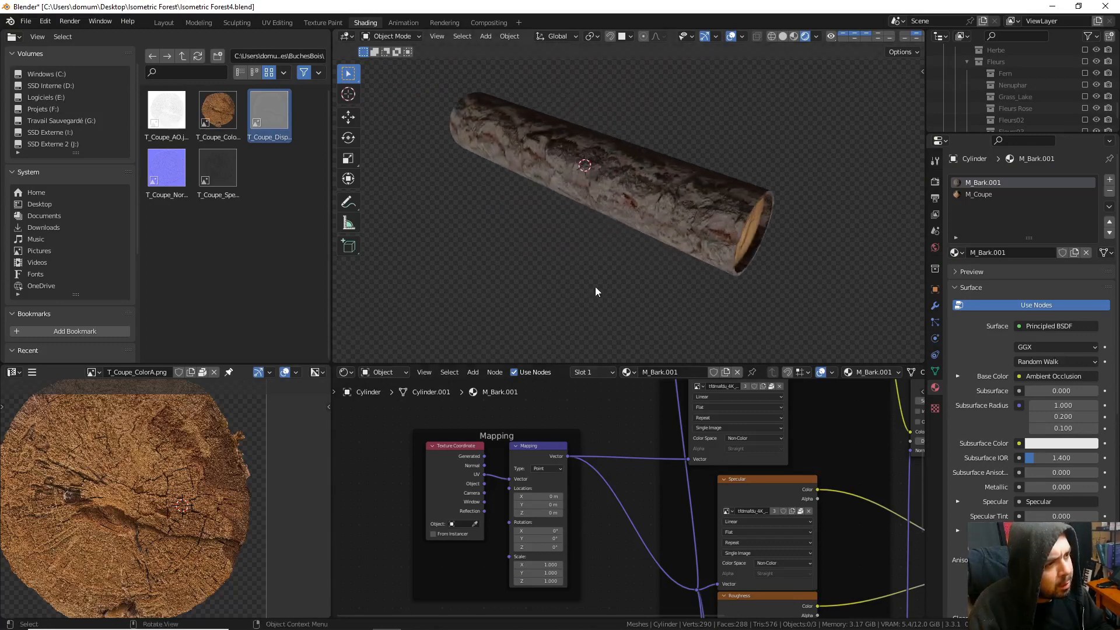
middle_drag(595, 287, 556, 268)
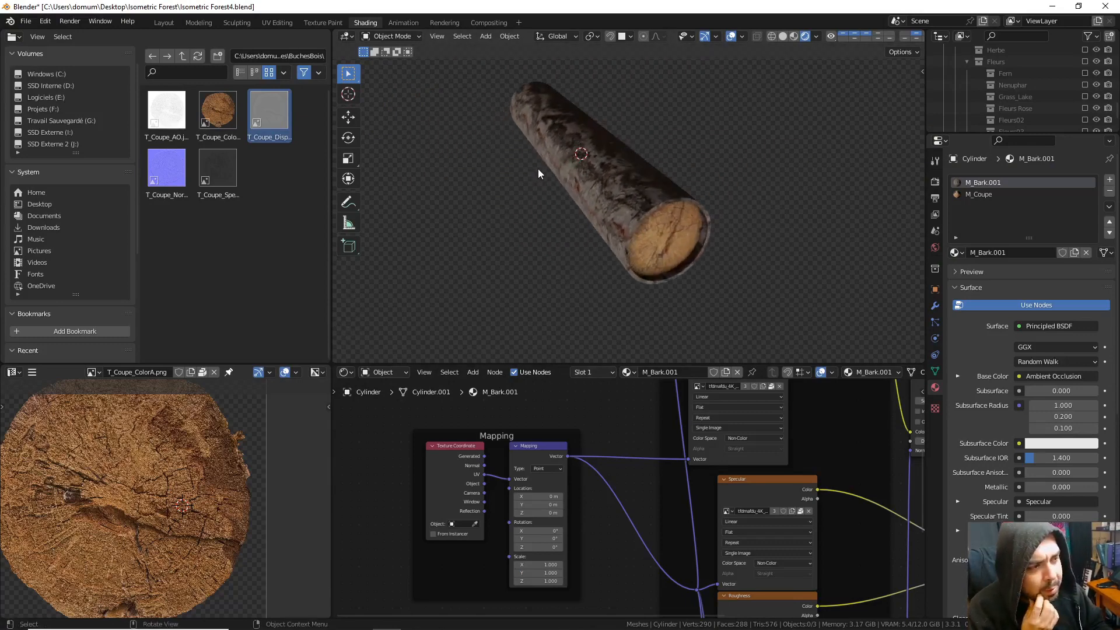
- In the Layout workspace, add 15 evenly spaced loop cuts along the log's length and return to Object Mode
click(164, 23)
mouse_move(467, 245)
middle_down()
mouse_move(482, 239)
mouse_move(462, 296)
middle_up()
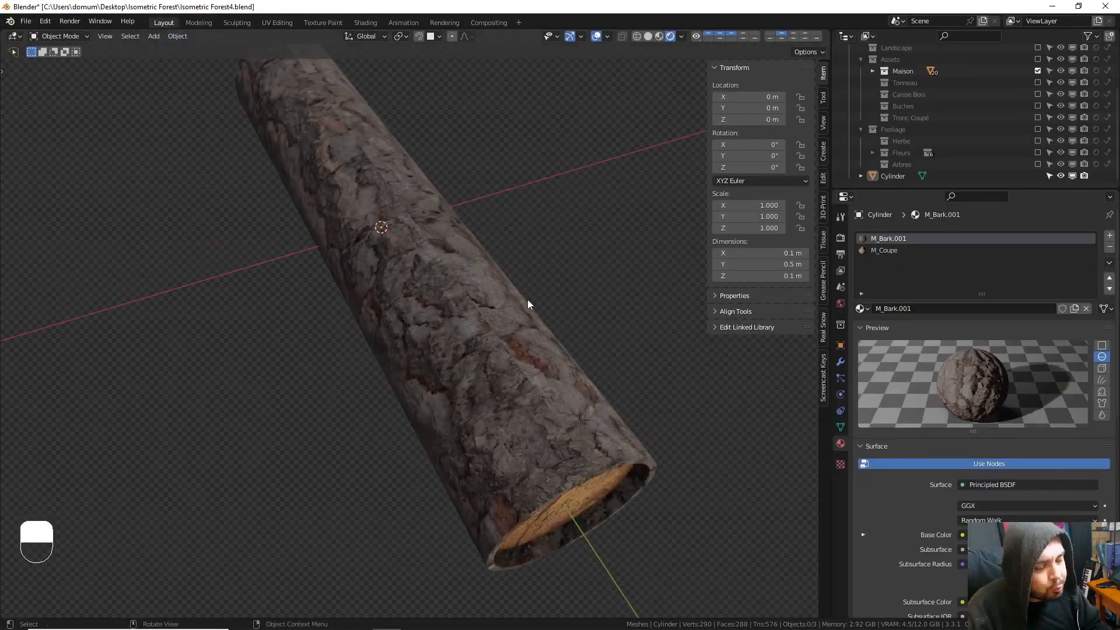
middle_drag(528, 304, 374, 233)
key(Tab)
key(ctrl+r)
scroll(442, 209, up, 5)
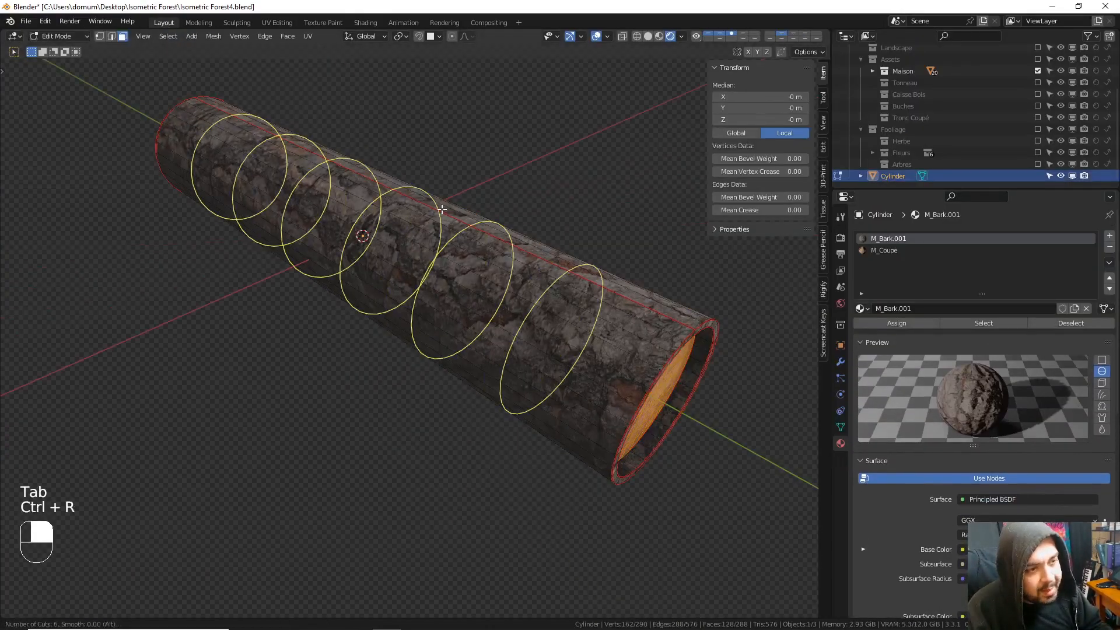
scroll(441, 209, up, 5)
scroll(442, 208, up, 3)
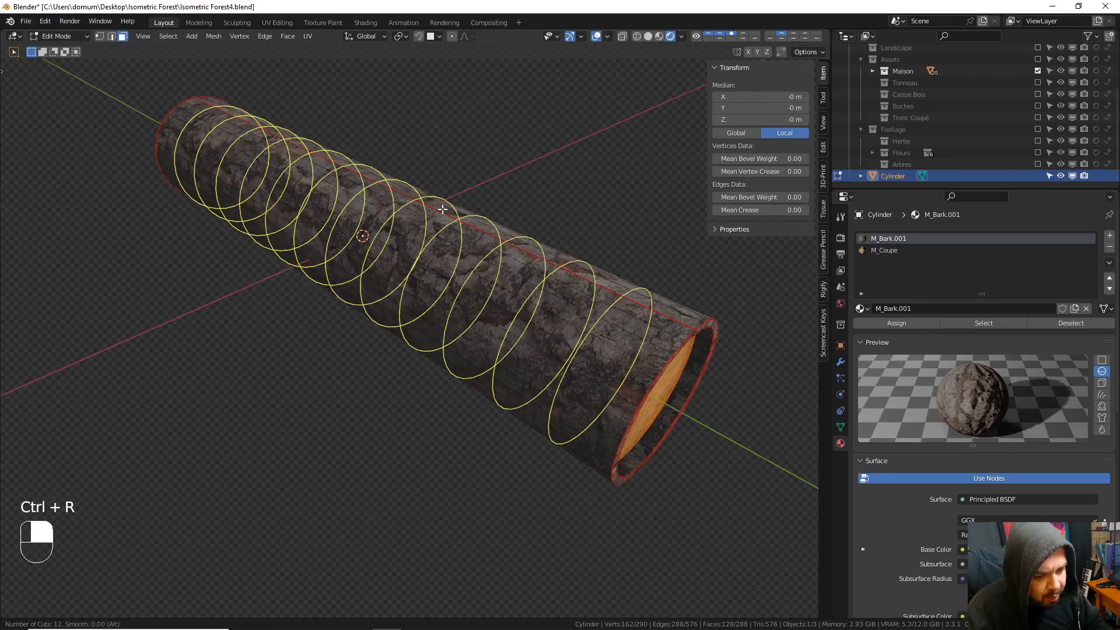
scroll(442, 208, up, 2)
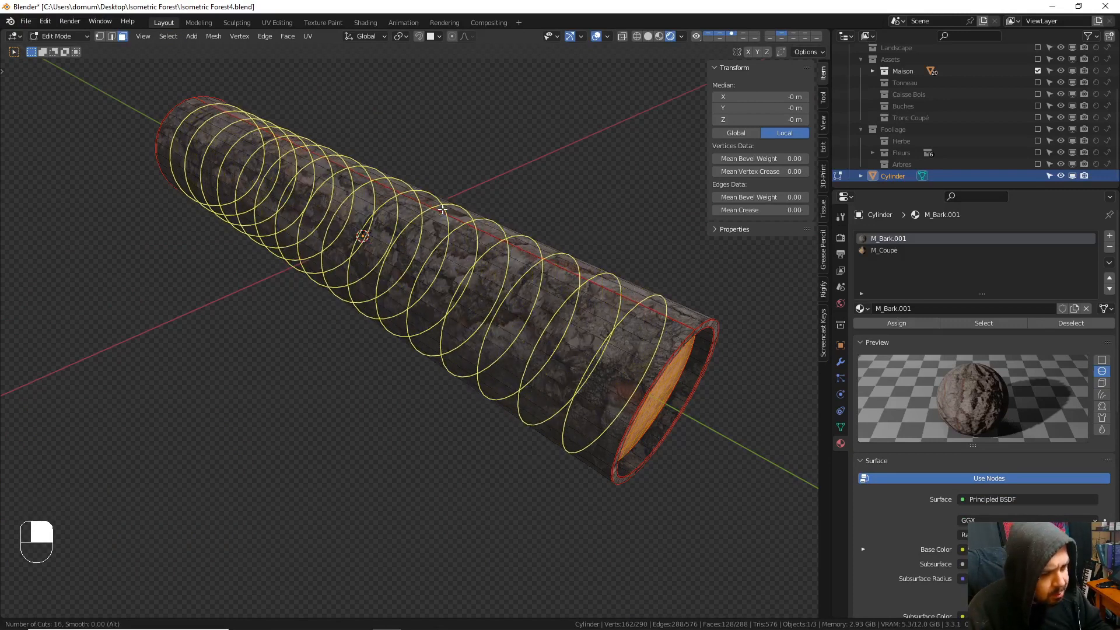
scroll(442, 209, down, 1)
click(442, 208)
right_click(443, 209)
middle_drag(539, 232, 642, 268)
key(Tab)
- Add a Displace modifier to the log, using the existing T_DisplaceGrass texture
click(841, 362)
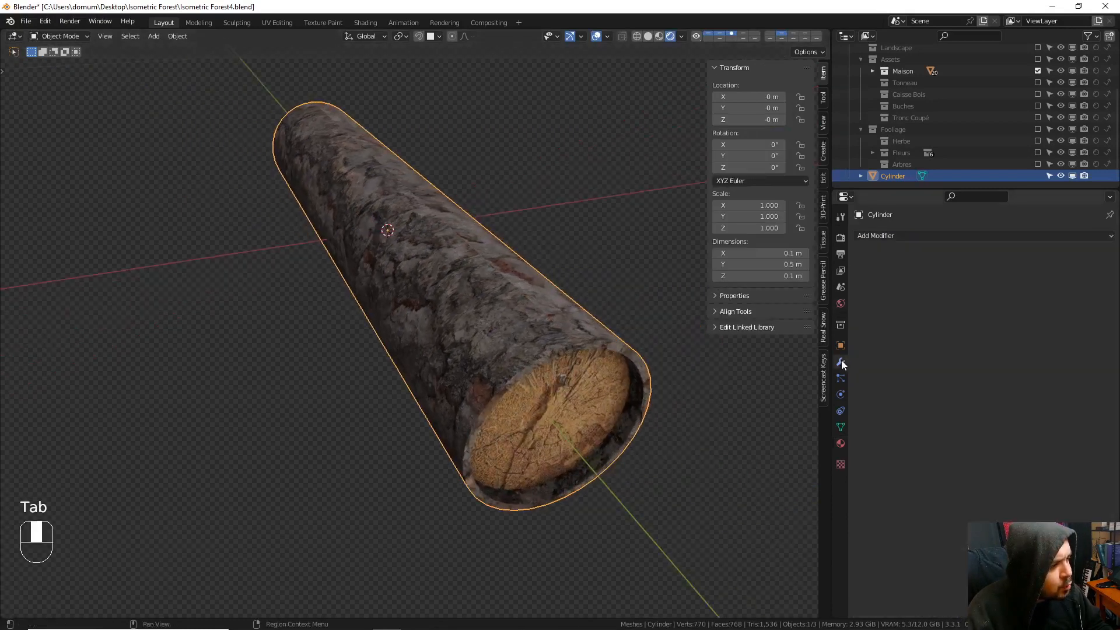
click(897, 238)
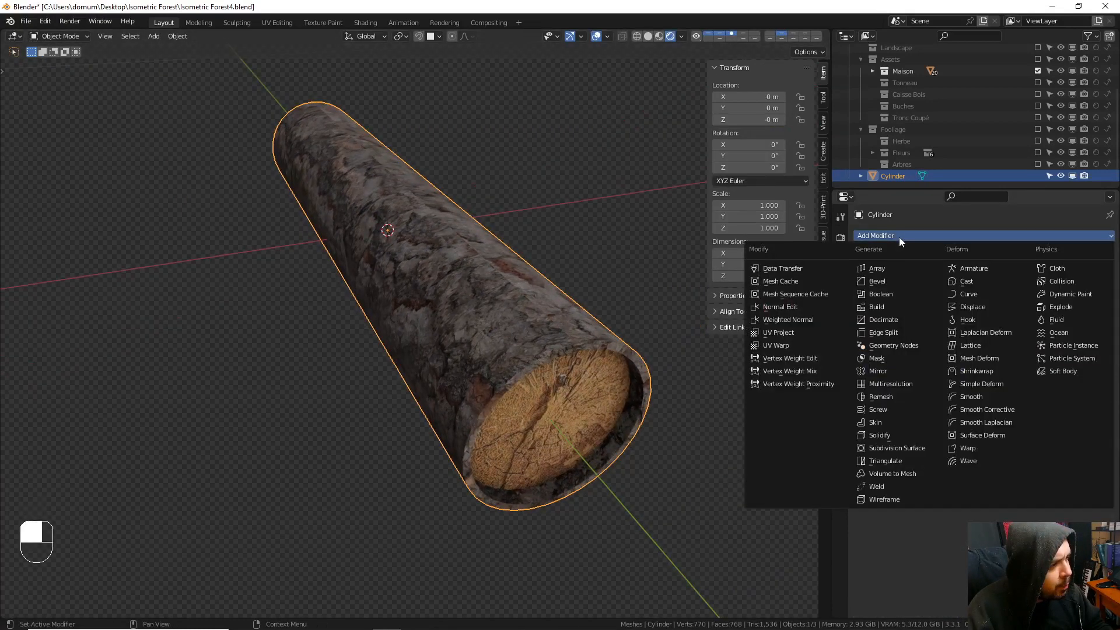
click(968, 307)
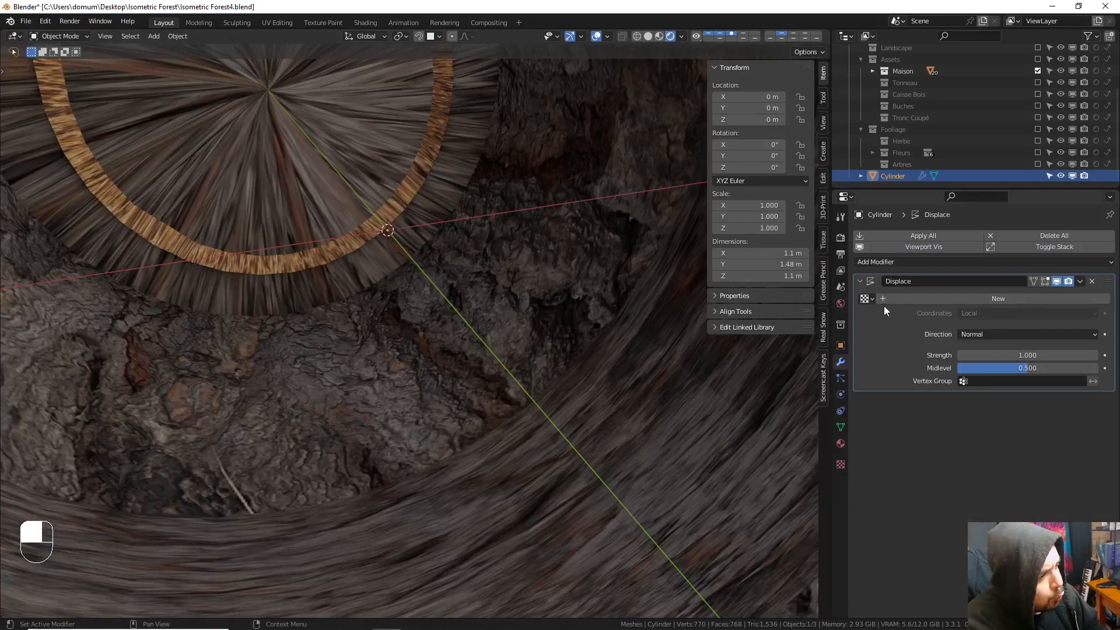
click(867, 298)
click(941, 318)
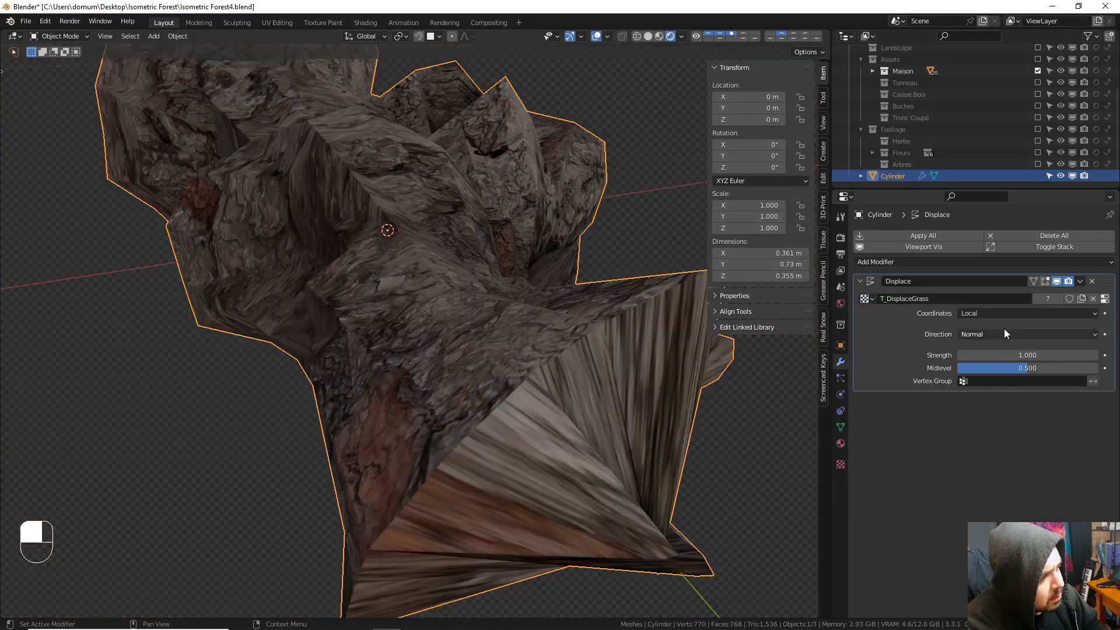
- Set the Displace modifier's texture coordinates to UV and its strength to 0.1
click(1008, 335)
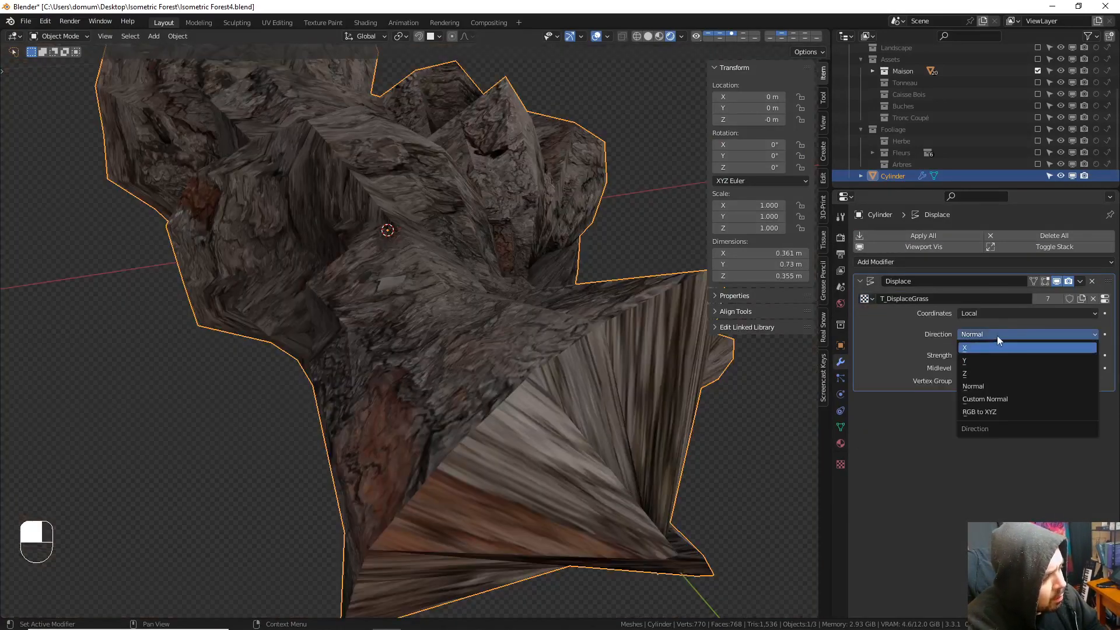
click(1003, 314)
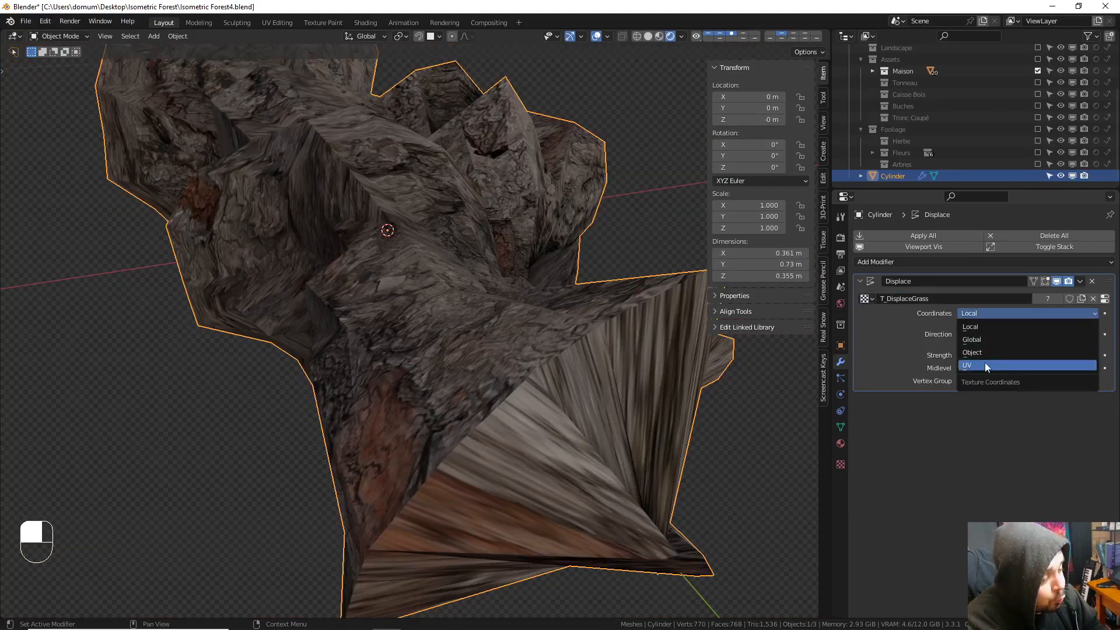
click(985, 365)
click(1012, 368)
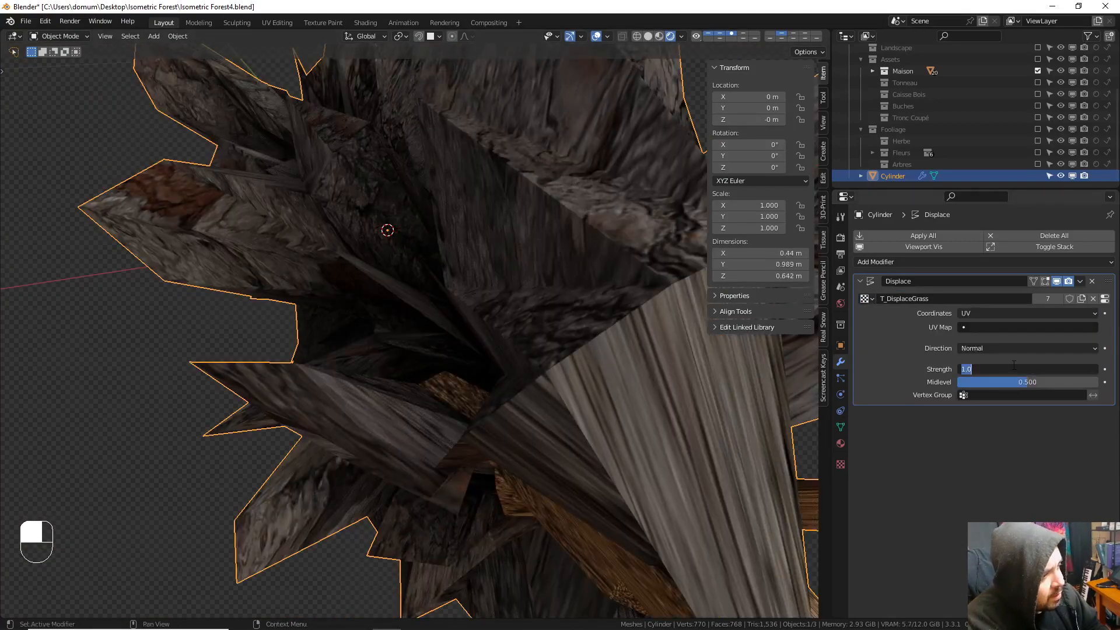
text(.1)
key(Return)
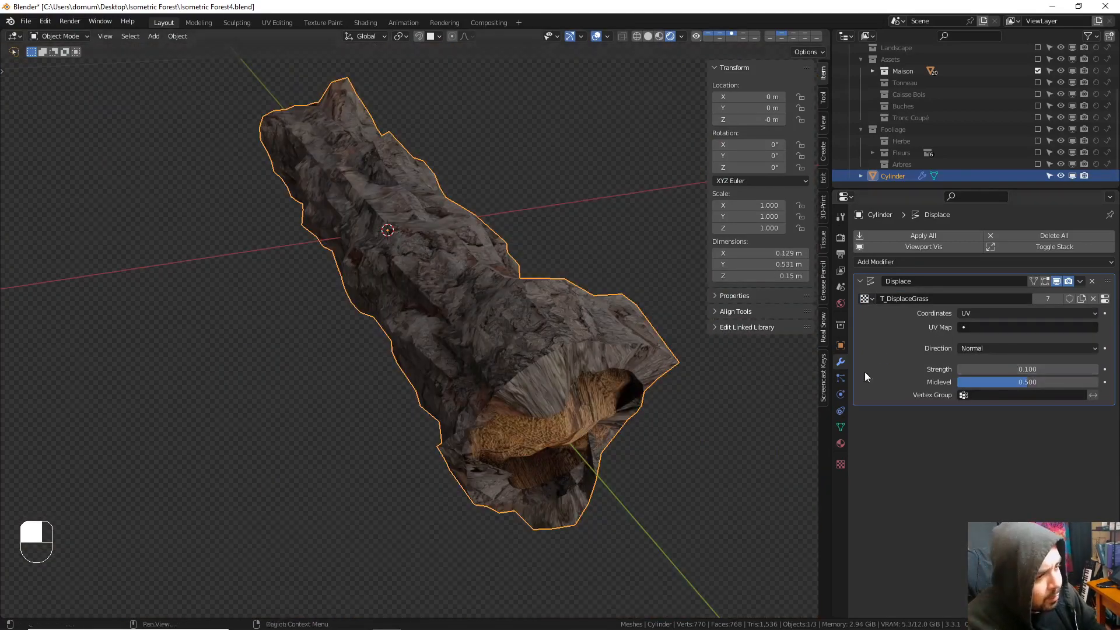
- Reduce the Displace strength to 0.02, restoring the modifier if it gets removed, and check the log's shape while deselected
click(1027, 368)
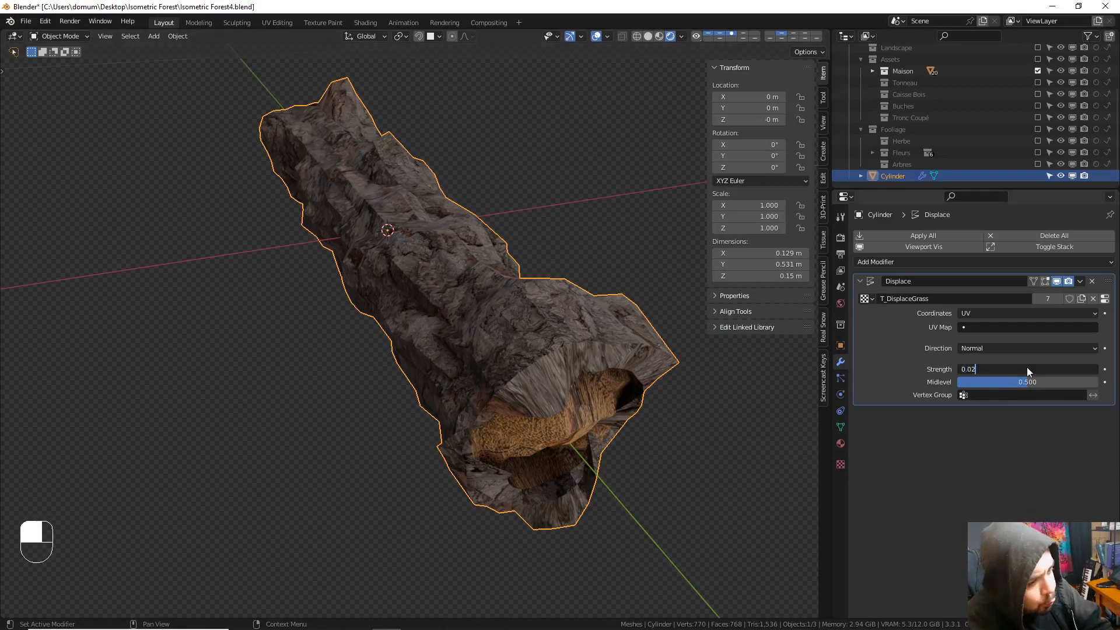
text(0.02)
key(Return)
key(Delete)
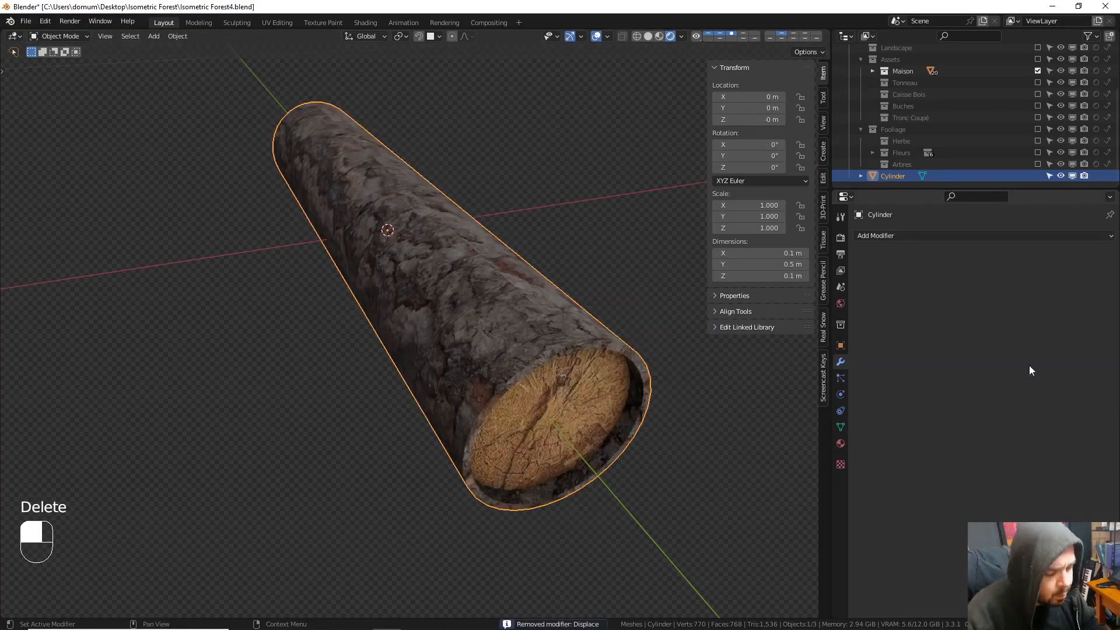
key(ctrl+z)
click(1010, 370)
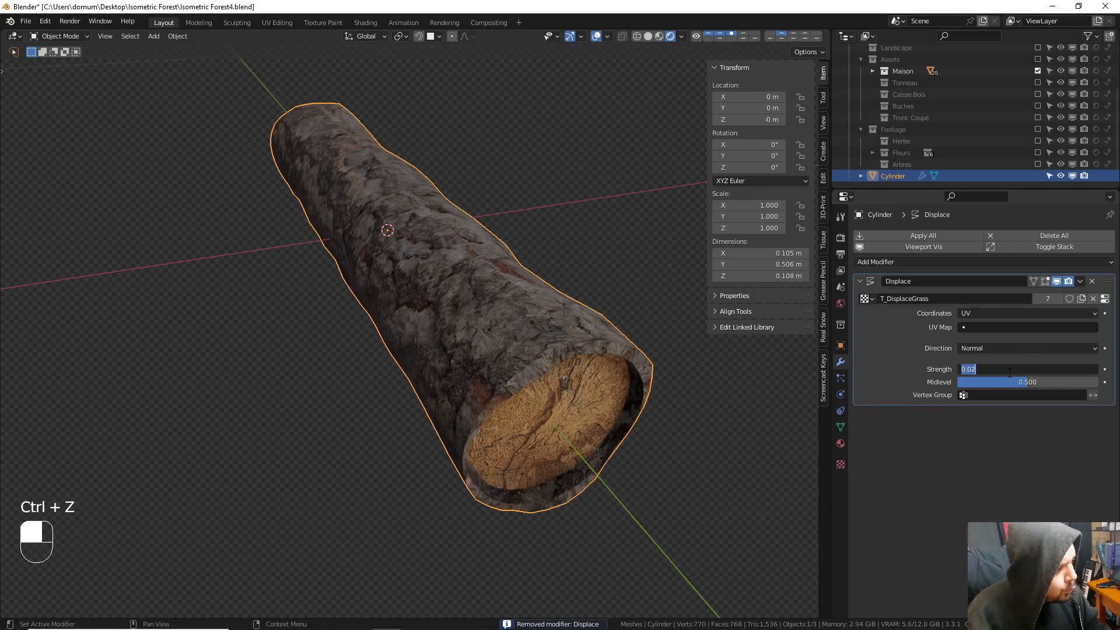
text(0.02)
key(Return)
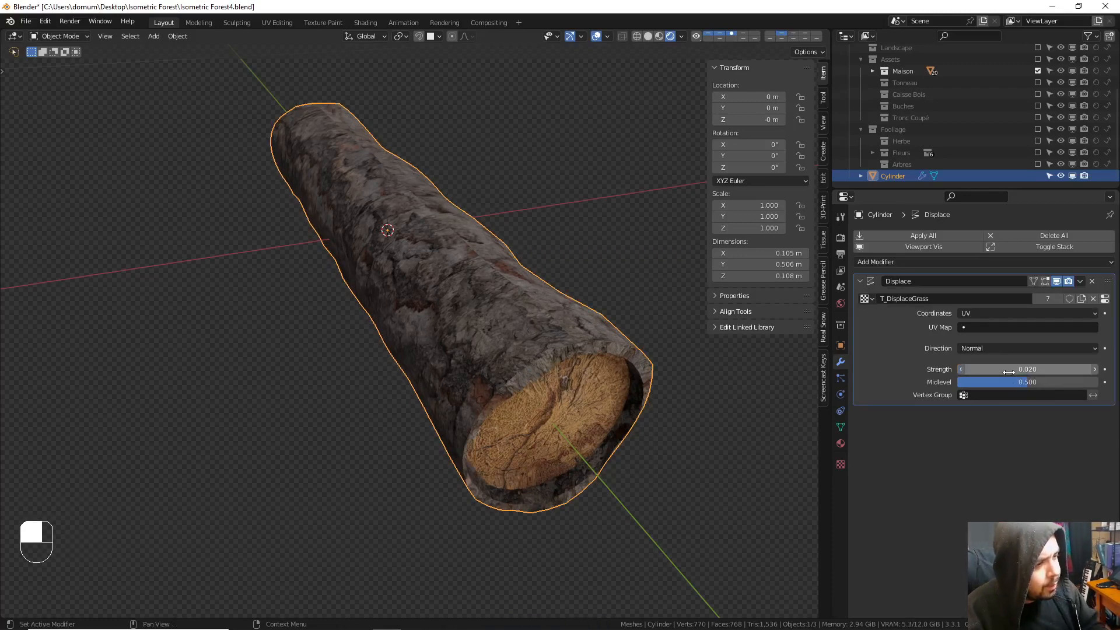
key(a)
middle_drag(579, 252, 470, 256)
click(467, 188)
key(ctrl+z)
- Switch the Displace modifier's texture coordinates to Global and set its strength to 0.05
click(1028, 313)
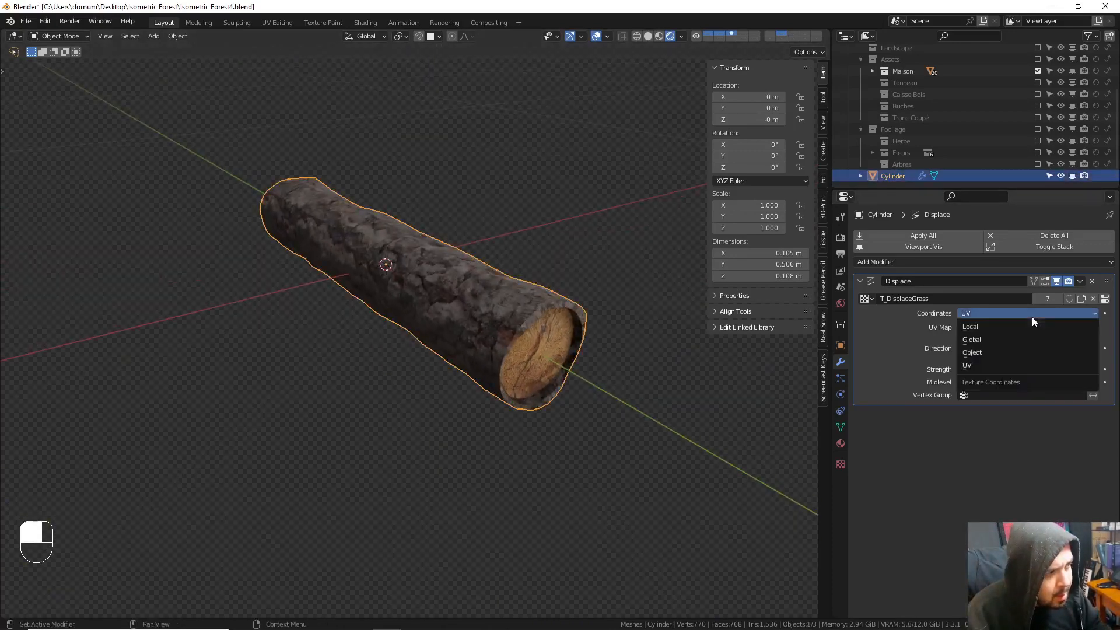
click(998, 340)
middle_drag(688, 286, 589, 266)
click(1031, 355)
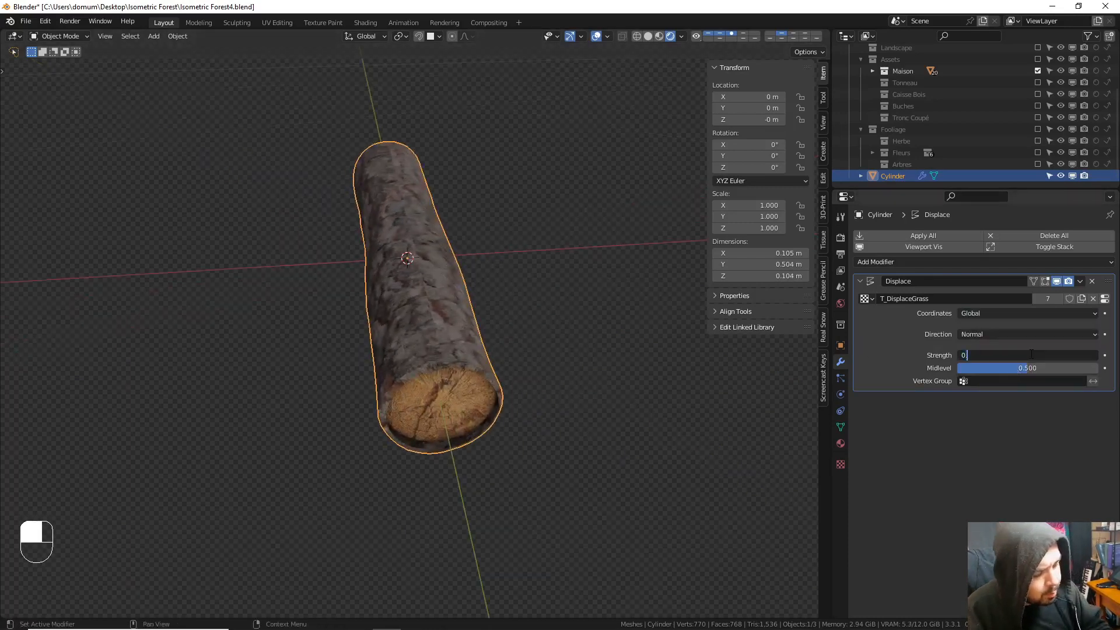
text(0.05)
key(Return)
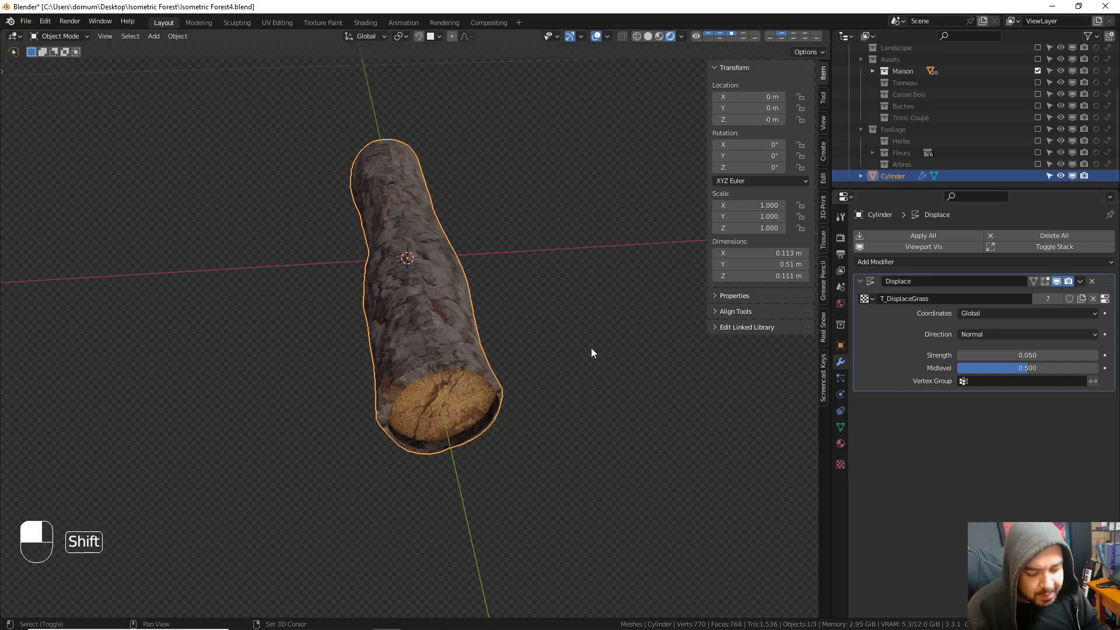
- Try moving a duplicate of the log along X to preview the global displacement, and delete the duplicate
key(shift+d)
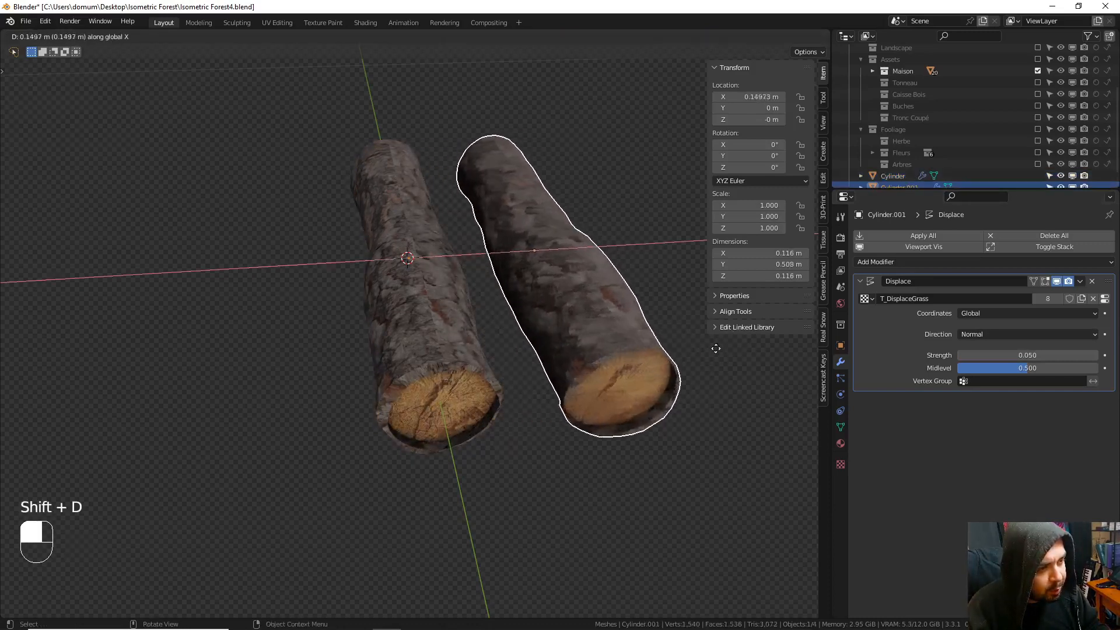
key(x)
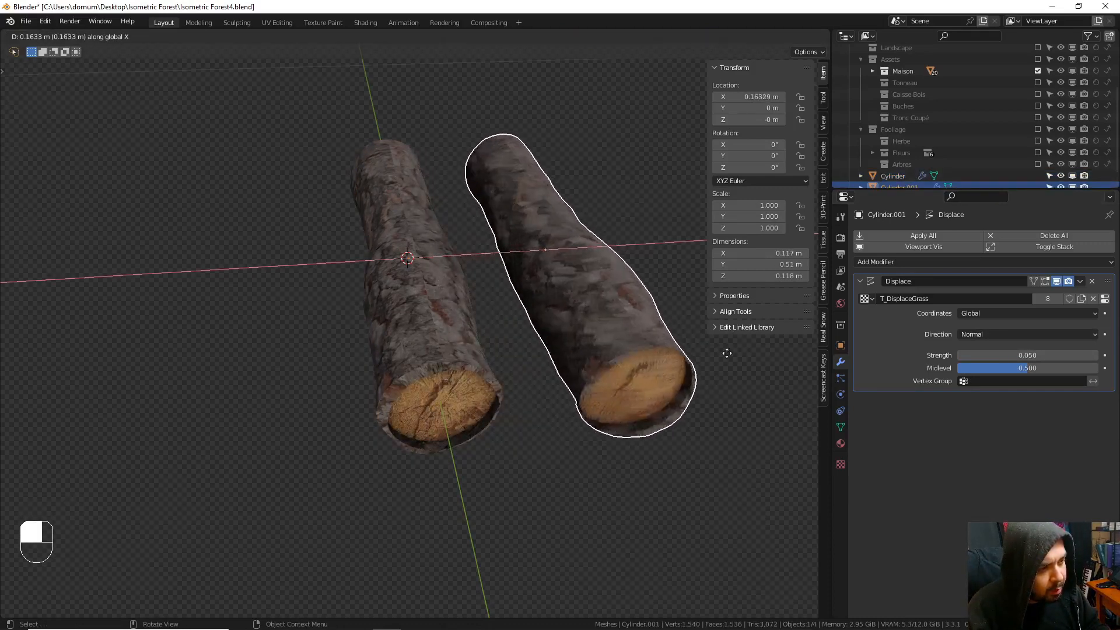
right_click(701, 353)
key(x)
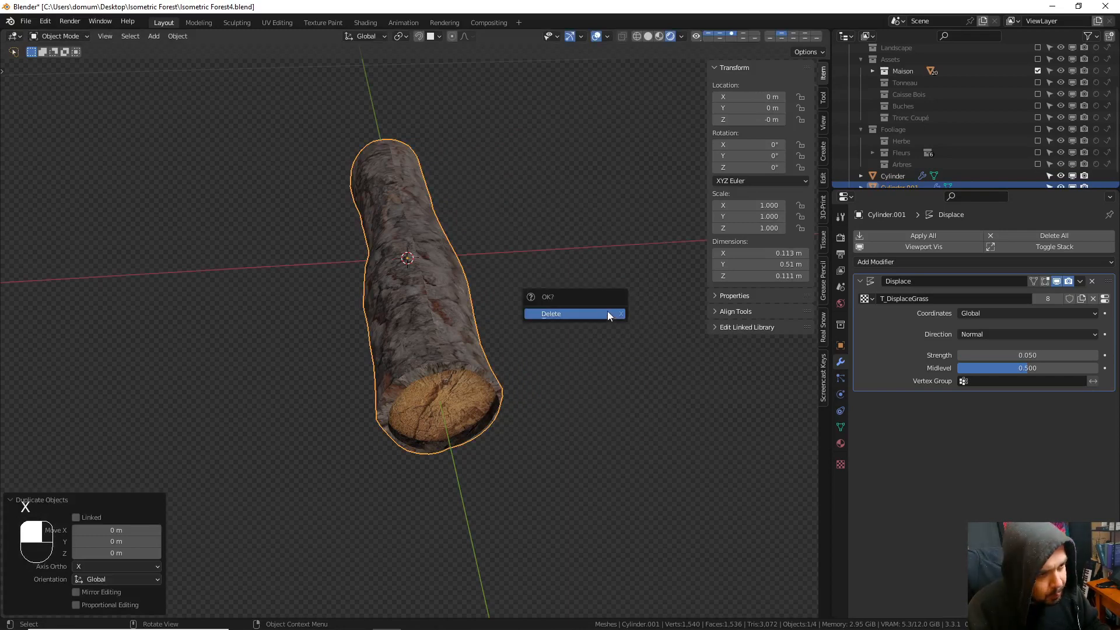
click(607, 310)
- Rotate the log 180° about the global Y axis, and deselect it to inspect its bark and cut end
click(453, 279)
key(r)
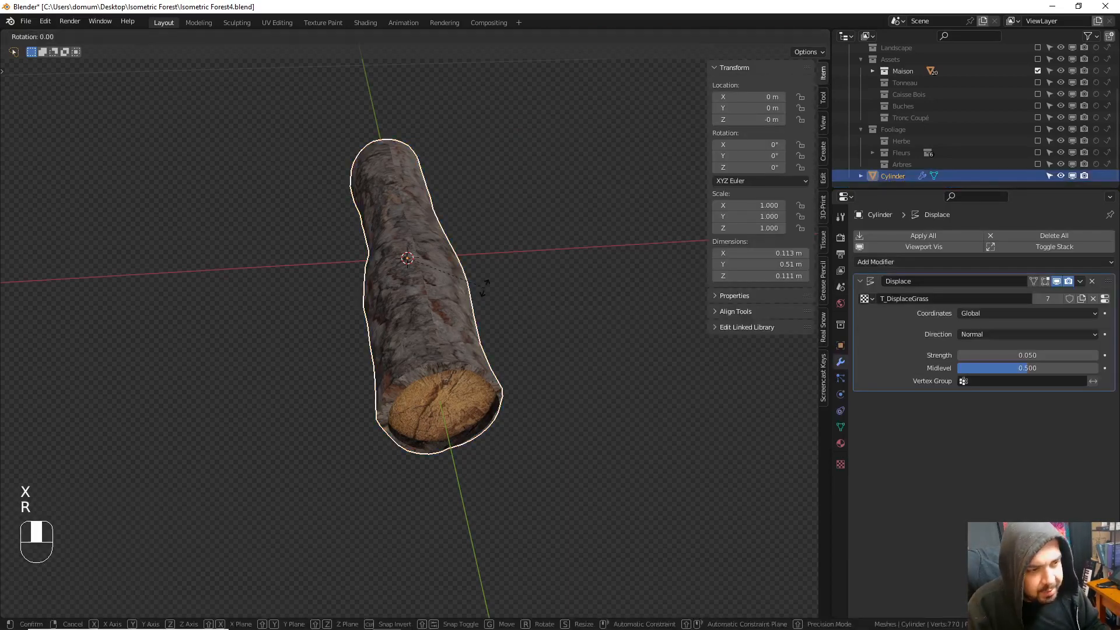
text(y180)
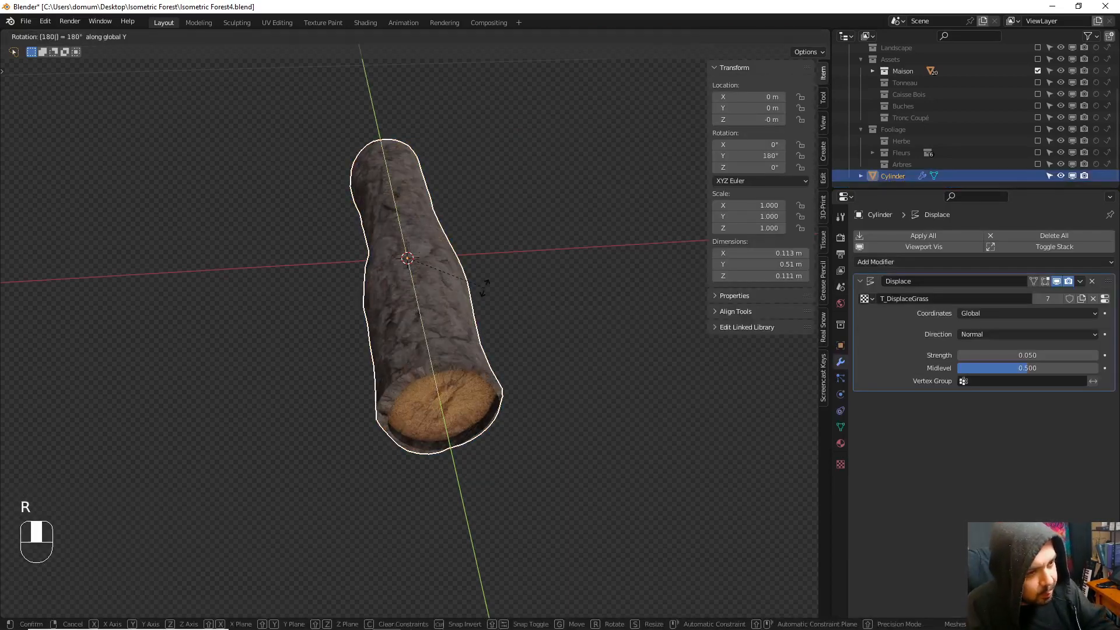
key(Return)
key(a)
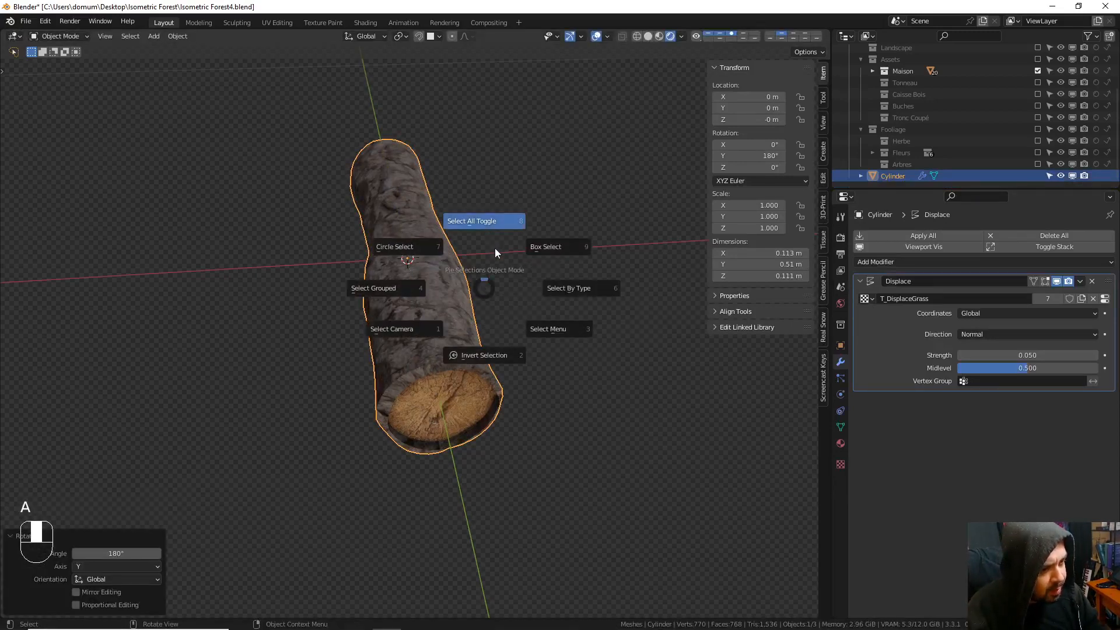
click(487, 230)
middle_drag(497, 249, 454, 242)
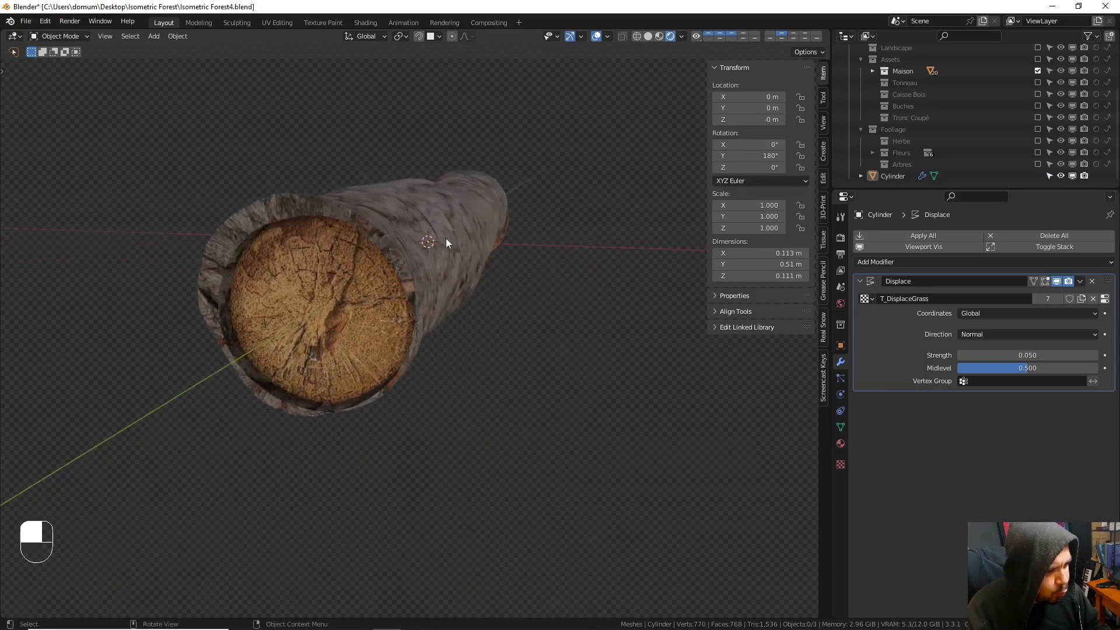
- Add a Bevel modifier to the log and place it above the Displace modifier in the stack
click(446, 239)
click(919, 261)
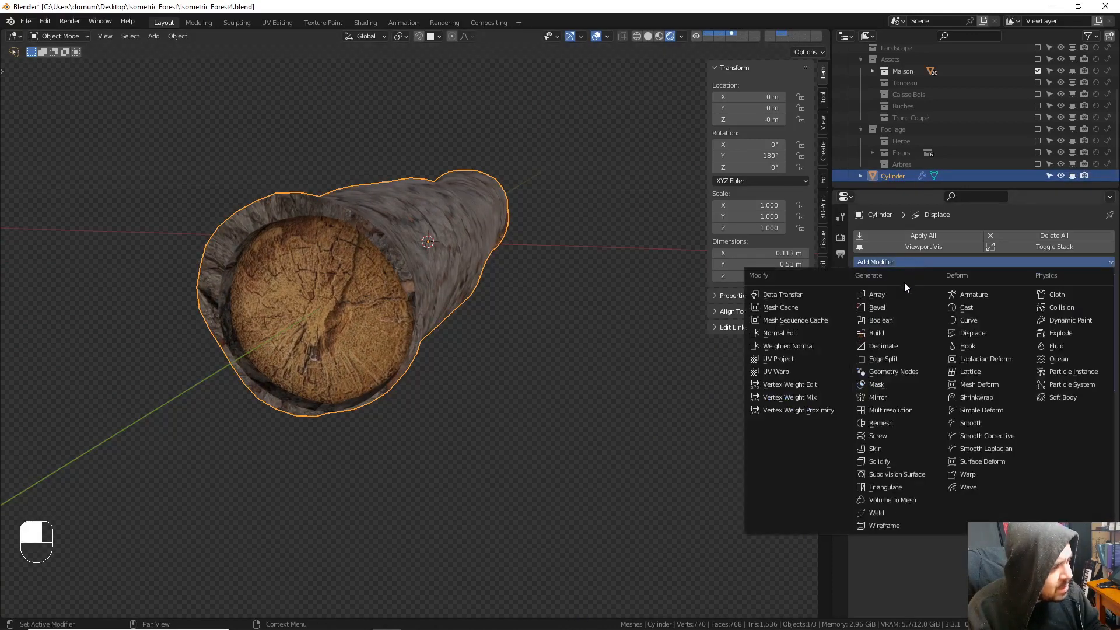
click(883, 307)
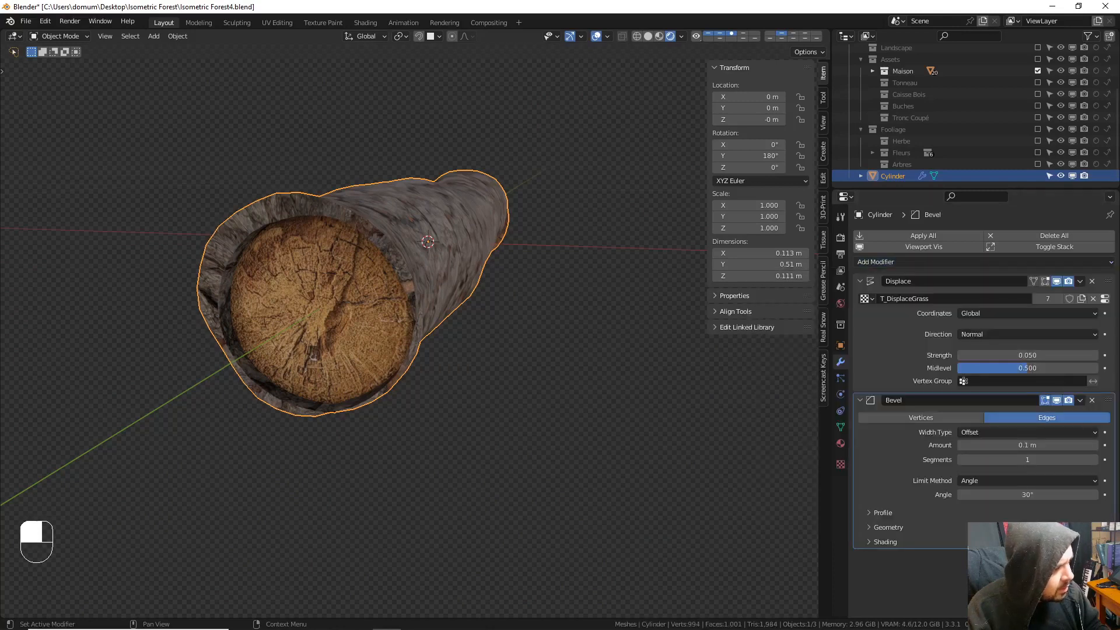
drag(1104, 399, 1091, 297)
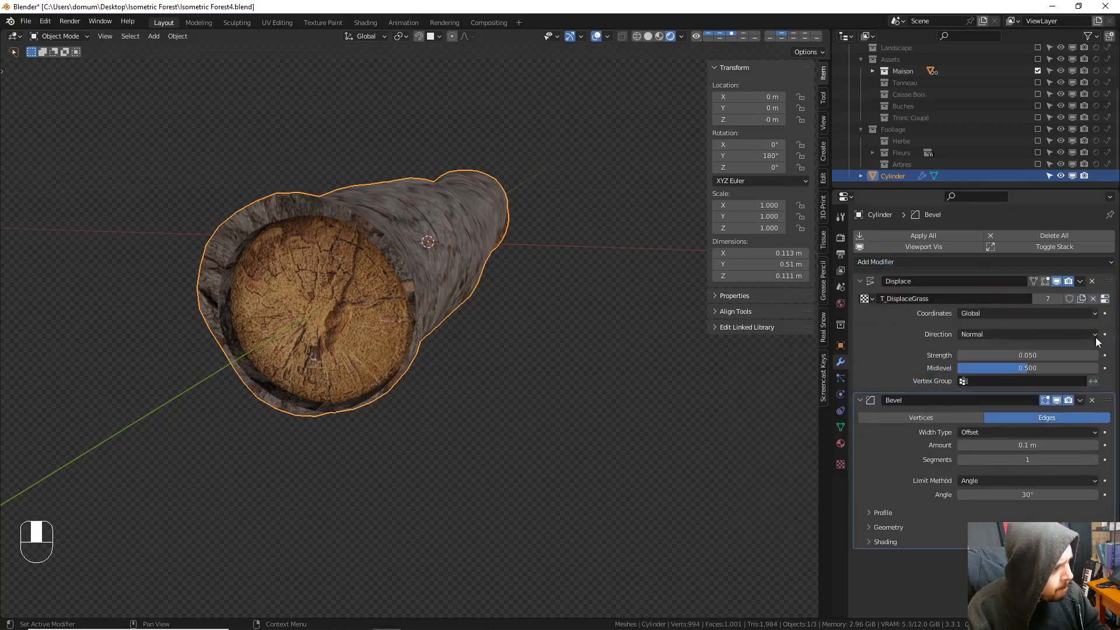
drag(1107, 403, 1082, 260)
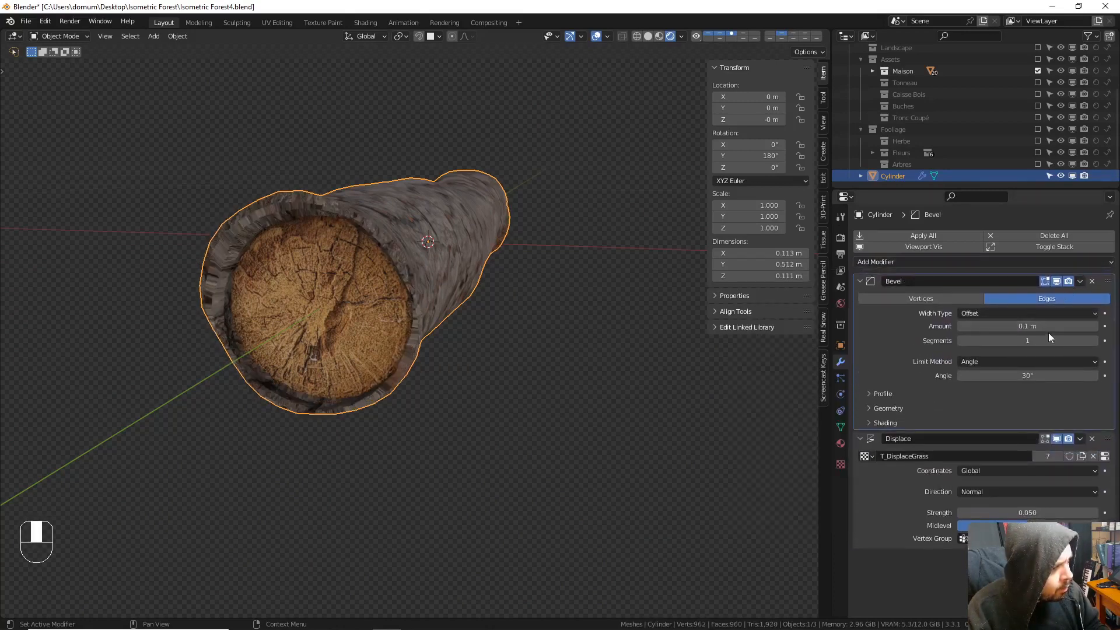
- Set the Bevel modifier to 2 segments with an amount of 0.0025 m
click(1093, 342)
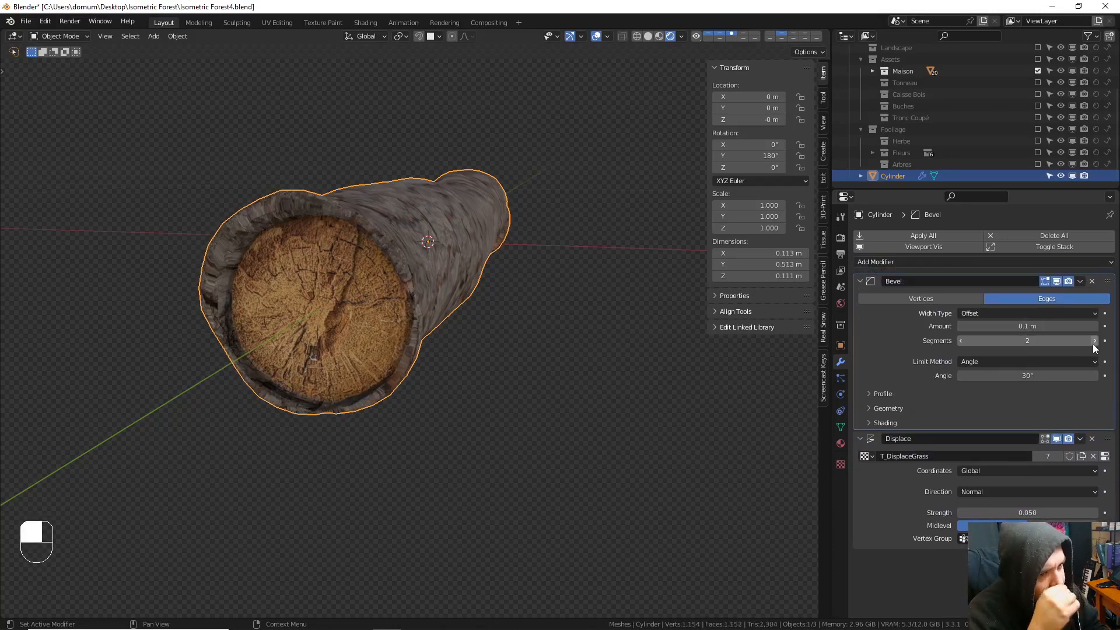
click(1028, 326)
text(0.02)
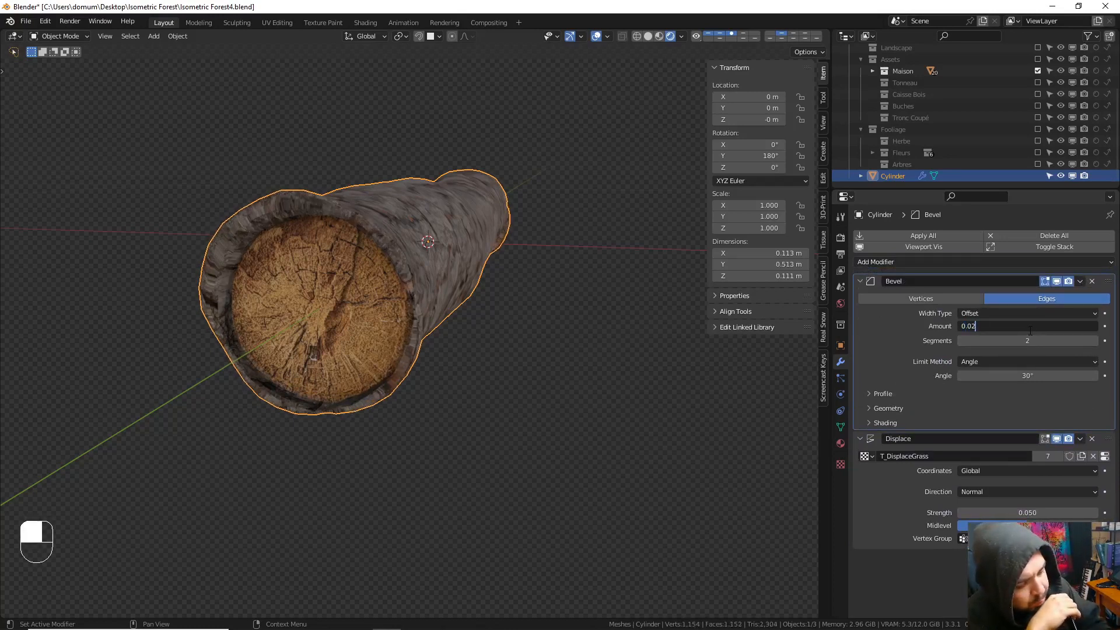
key(Return)
click(1027, 327)
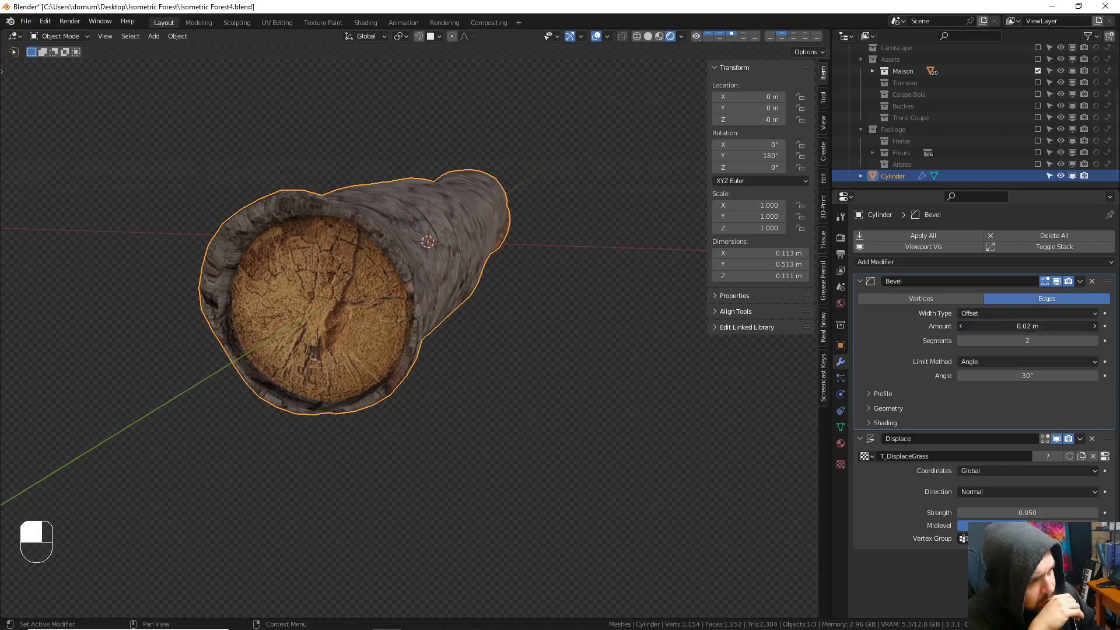
key(Return)
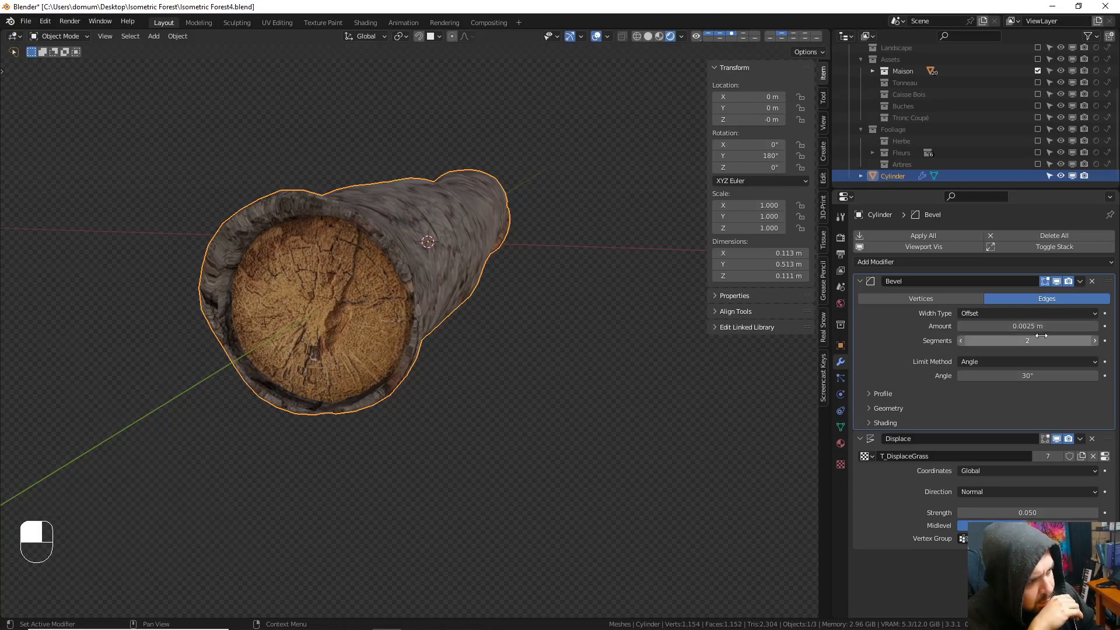
- Remove the Displace modifier from the log and inspect the beveled rim
click(1092, 439)
middle_drag(607, 288, 650, 306)
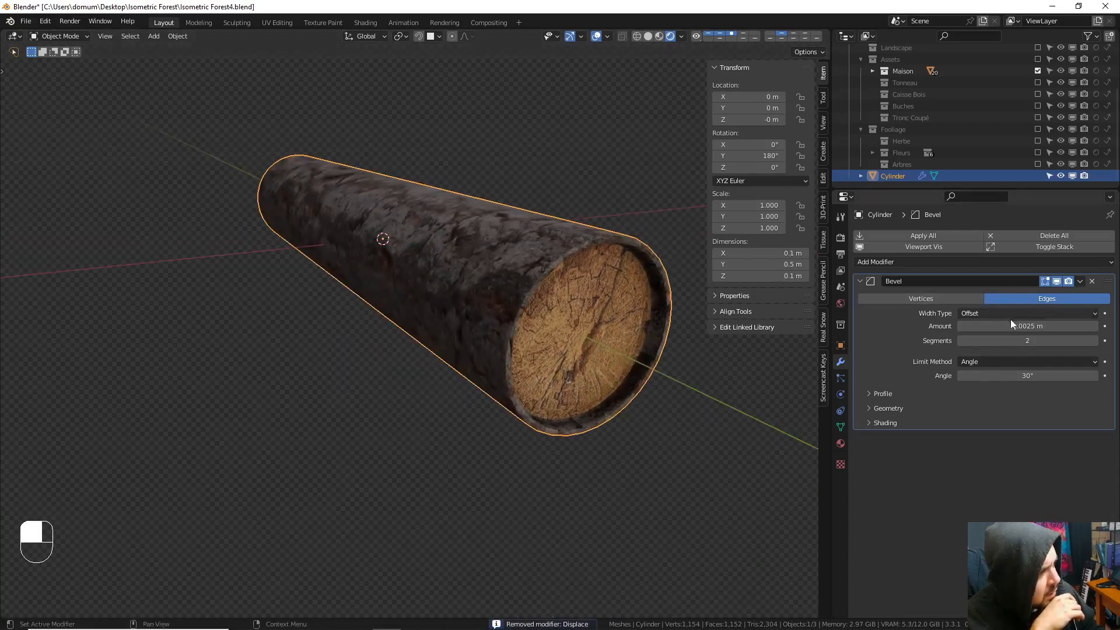
- Set the log's Bevel modifier amount to 0.00125 m
click(1032, 325)
text(0.00125)
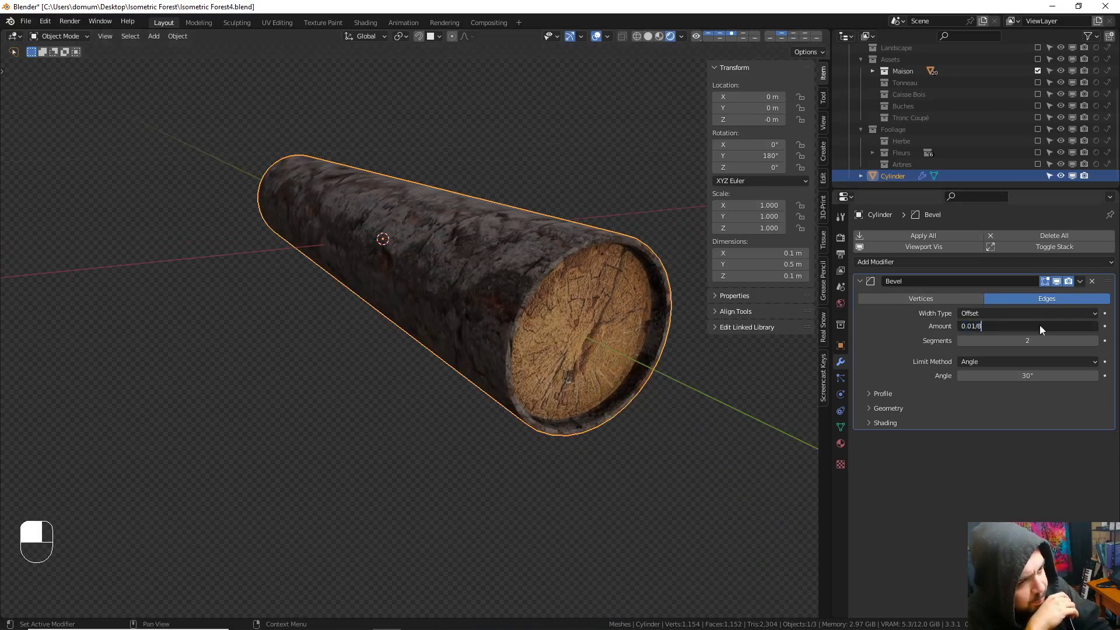
key(Return)
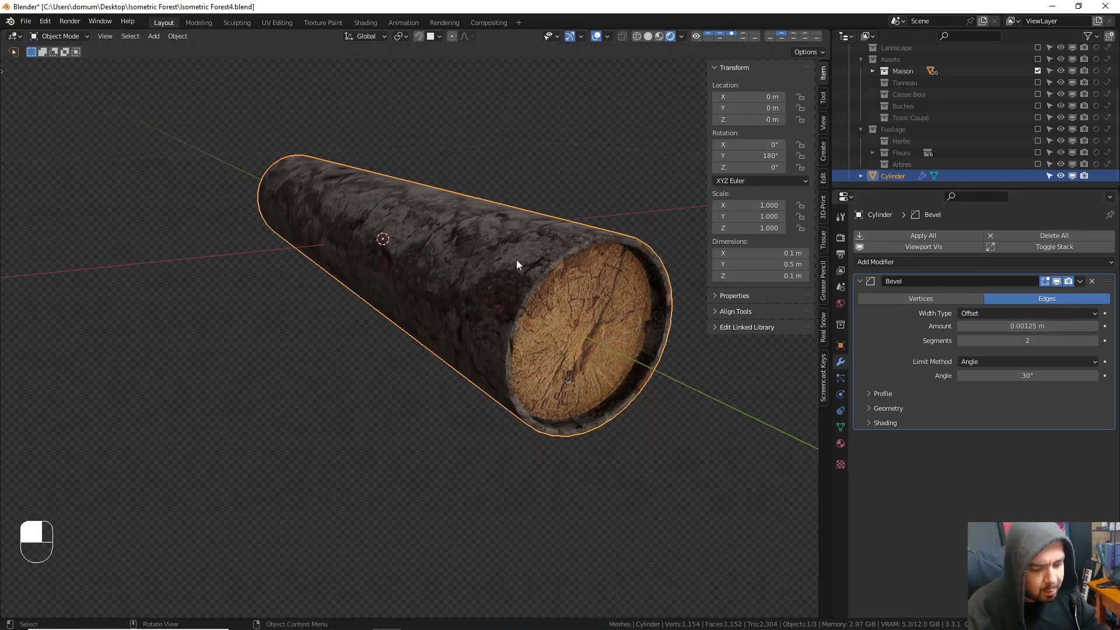
- Enable Auto Smooth on the log and add a Weighted Normal modifier with a weight of 100
key(q)
click(495, 295)
key(q)
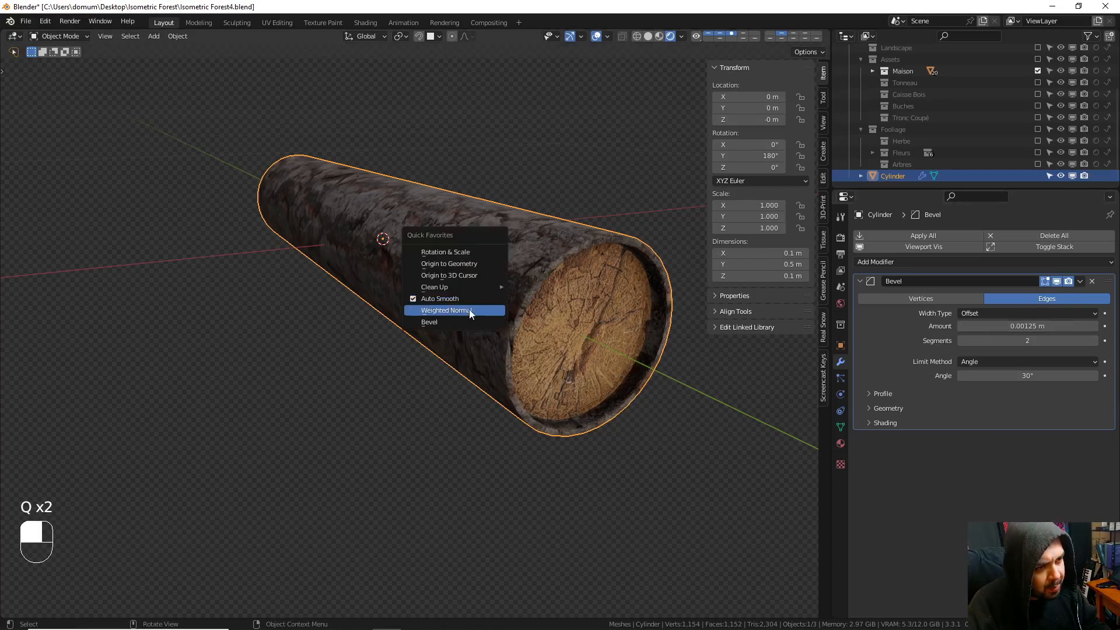
click(476, 307)
click(1020, 470)
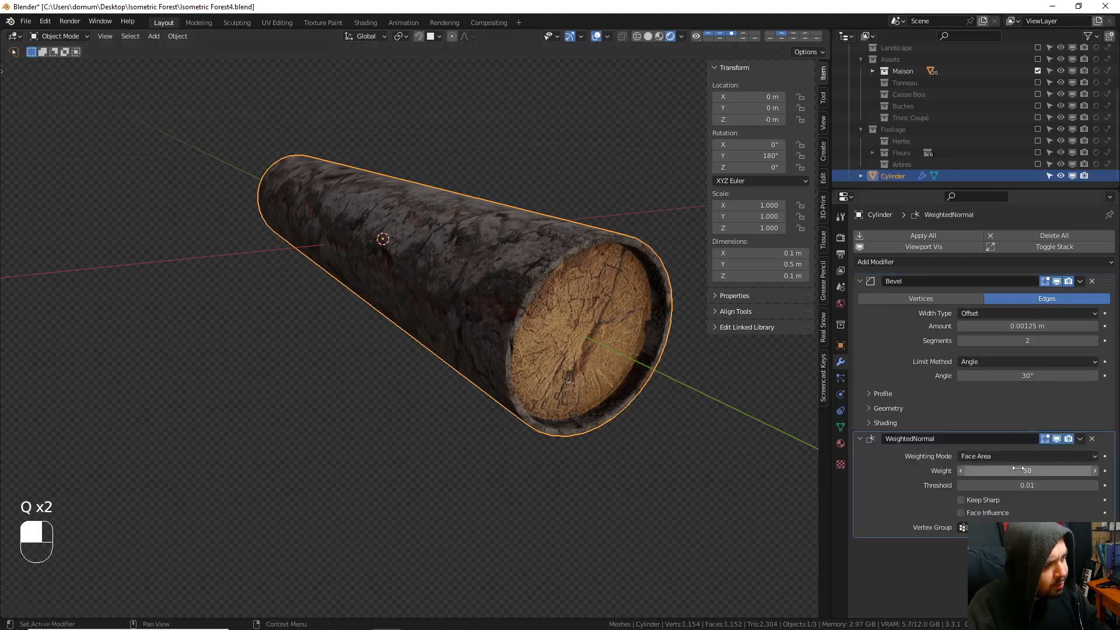
text(100)
key(Return)
- Deselect the log and inspect the shading of its bark, rim and cut end
key(a)
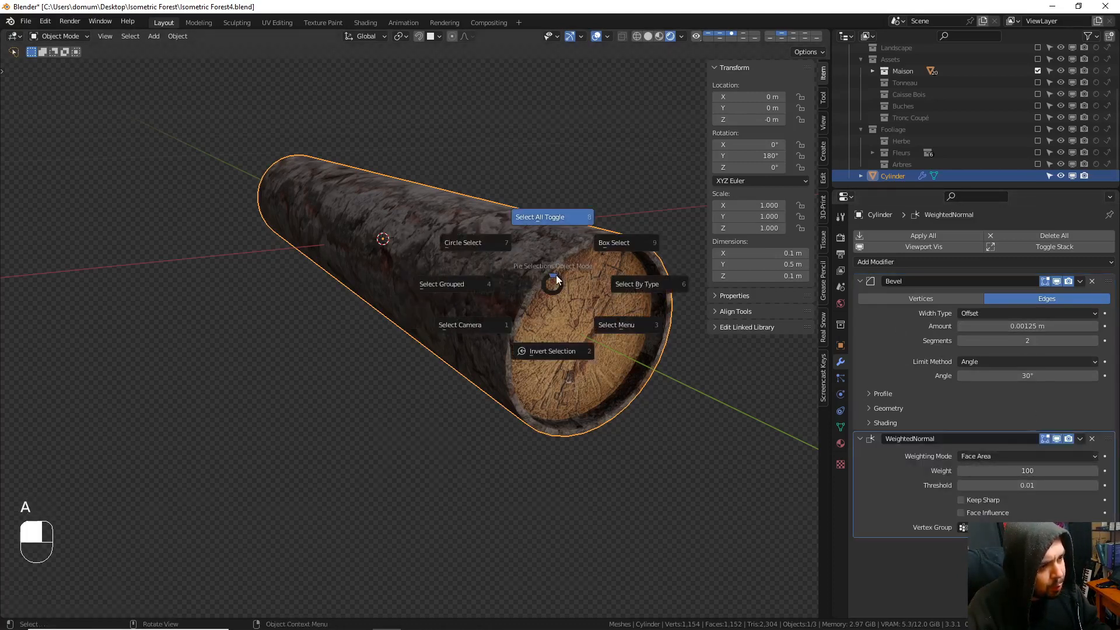
click(555, 278)
middle_drag(555, 278, 336, 206)
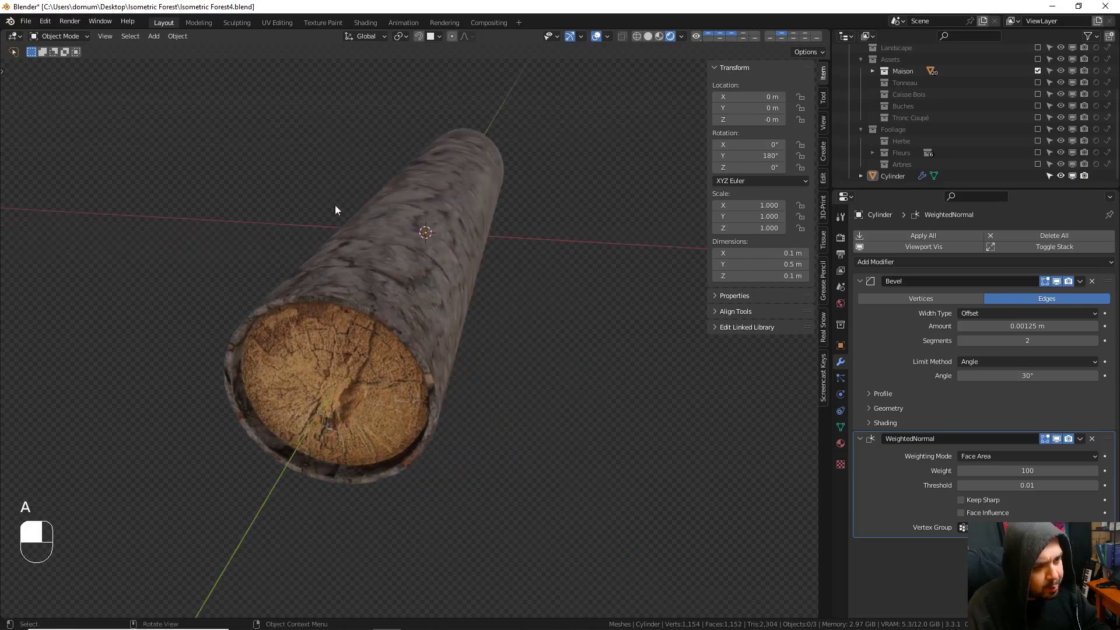
shift+middle_drag(372, 379, 498, 372)
scroll(538, 339, down, 2)
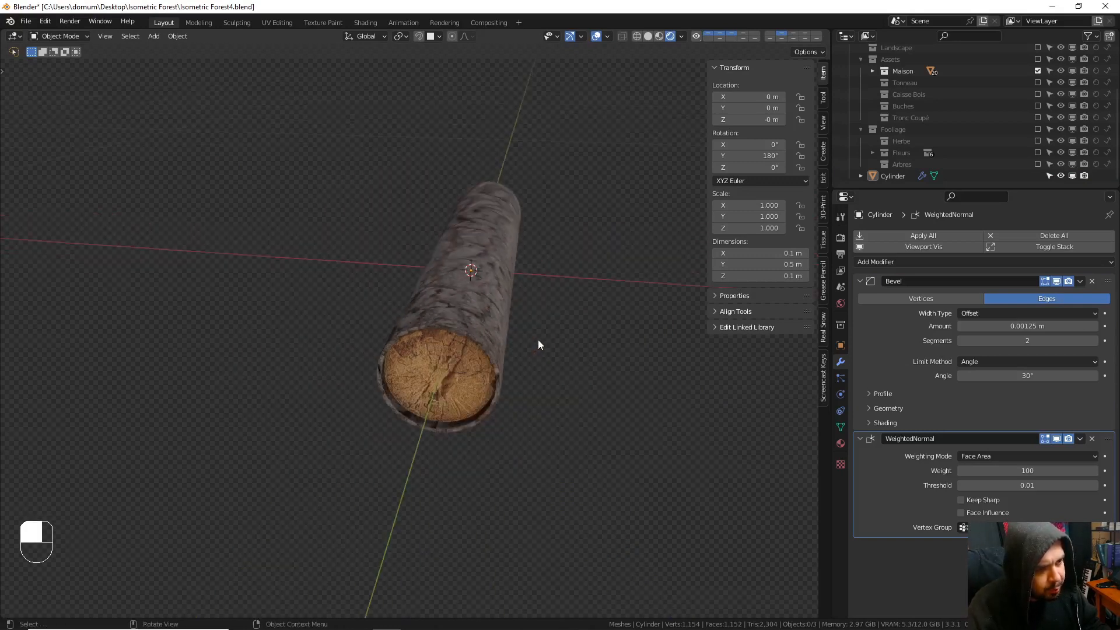
middle_drag(538, 338, 529, 306)
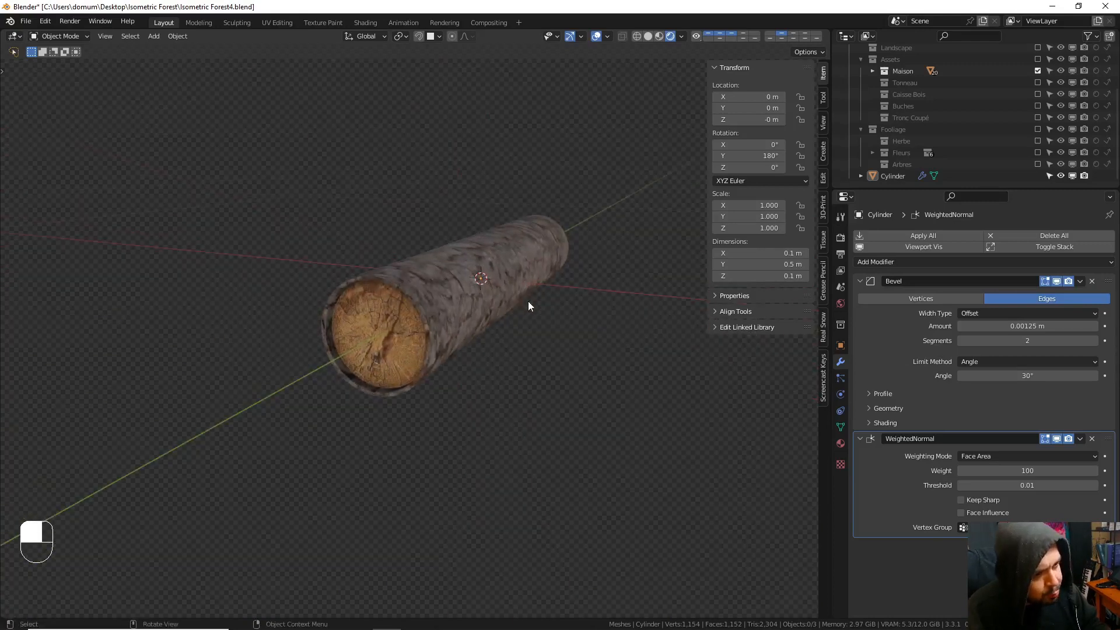
- Leave the isolated view of the log and rename its object SM_Buches
key(KP_Divide)
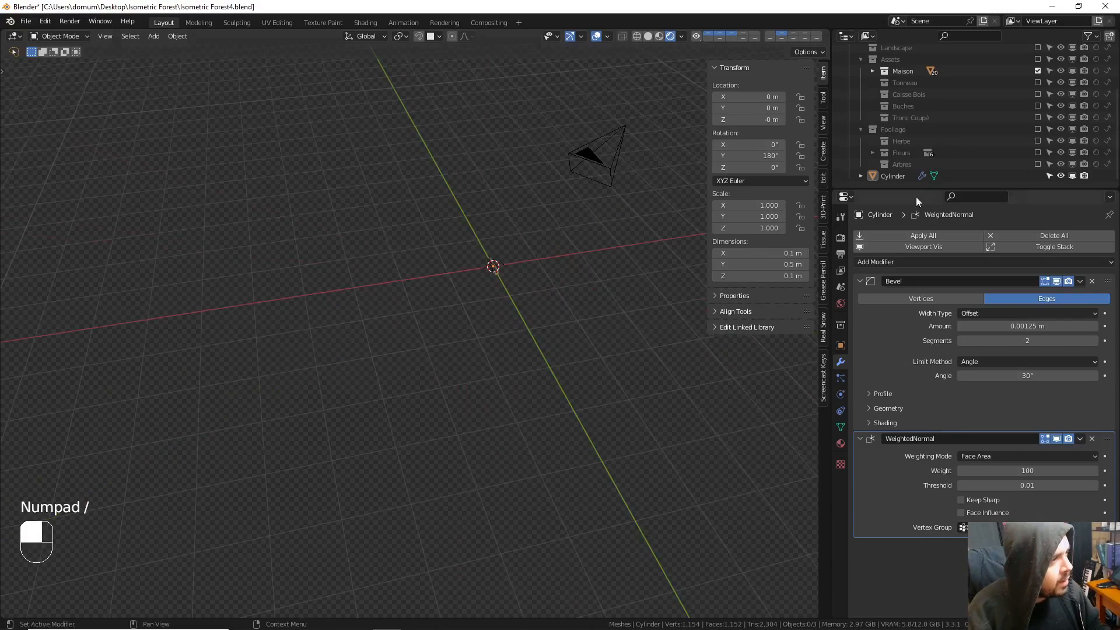
click(893, 177)
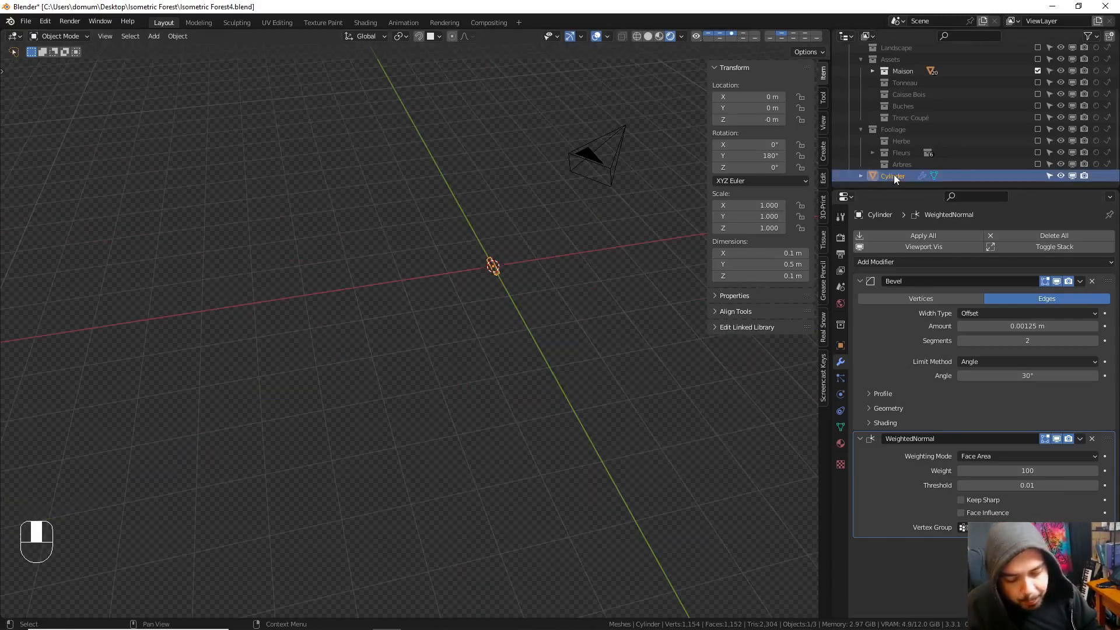
key(F2)
text(SM_Buches)
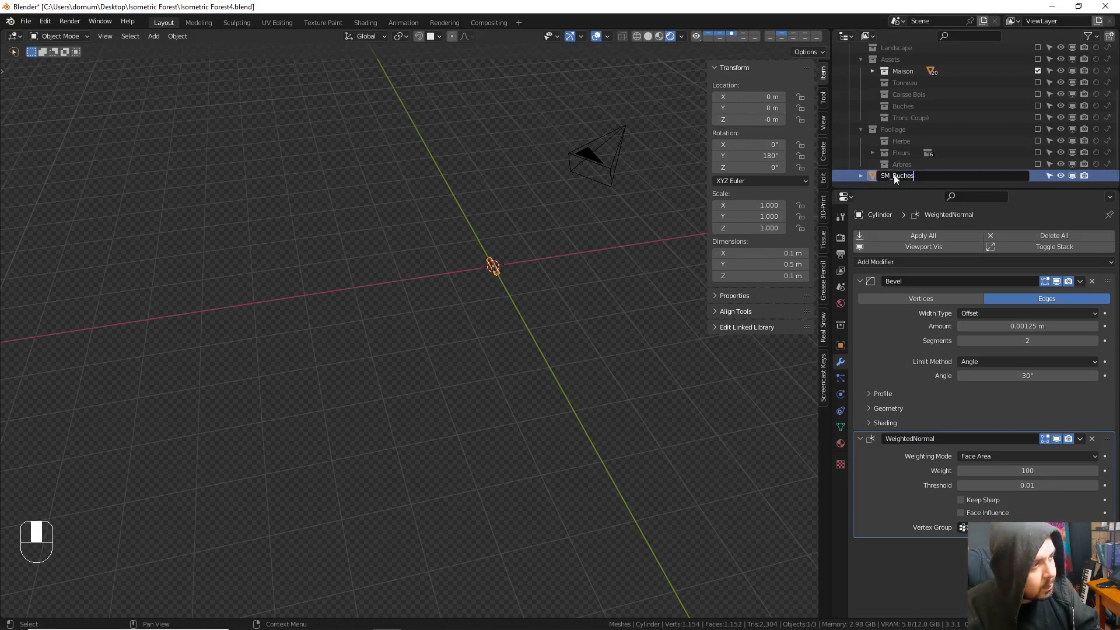
key(Return)
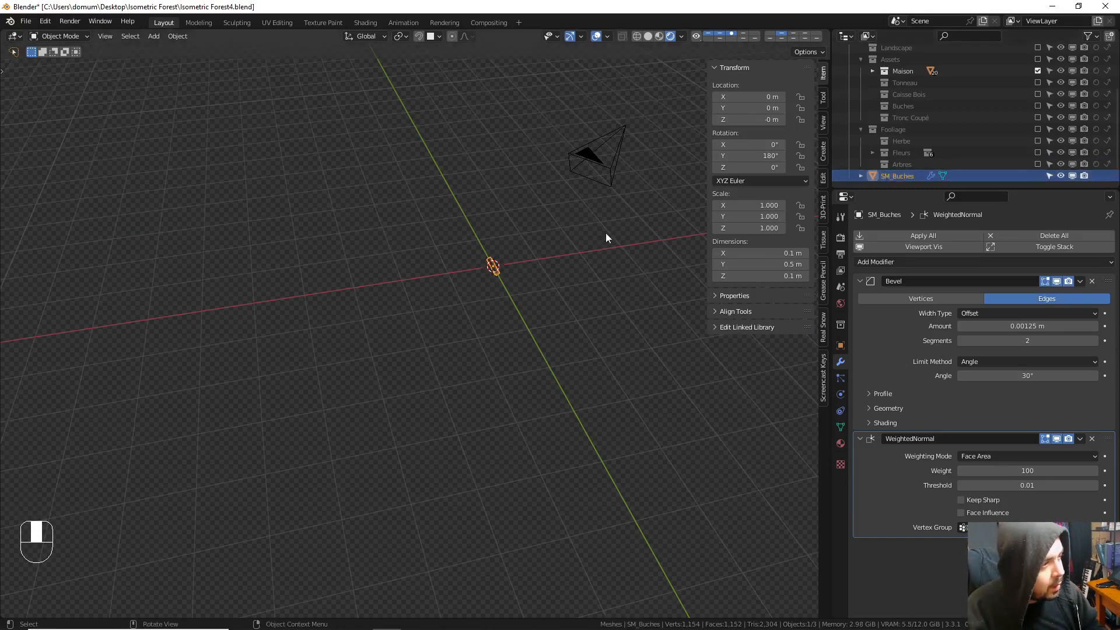
- Apply the log's rotation and scale, and set its origin to its geometry
mouse_move(606, 233)
middle_down()
mouse_move(583, 237)
mouse_move(603, 217)
middle_up()
key(q)
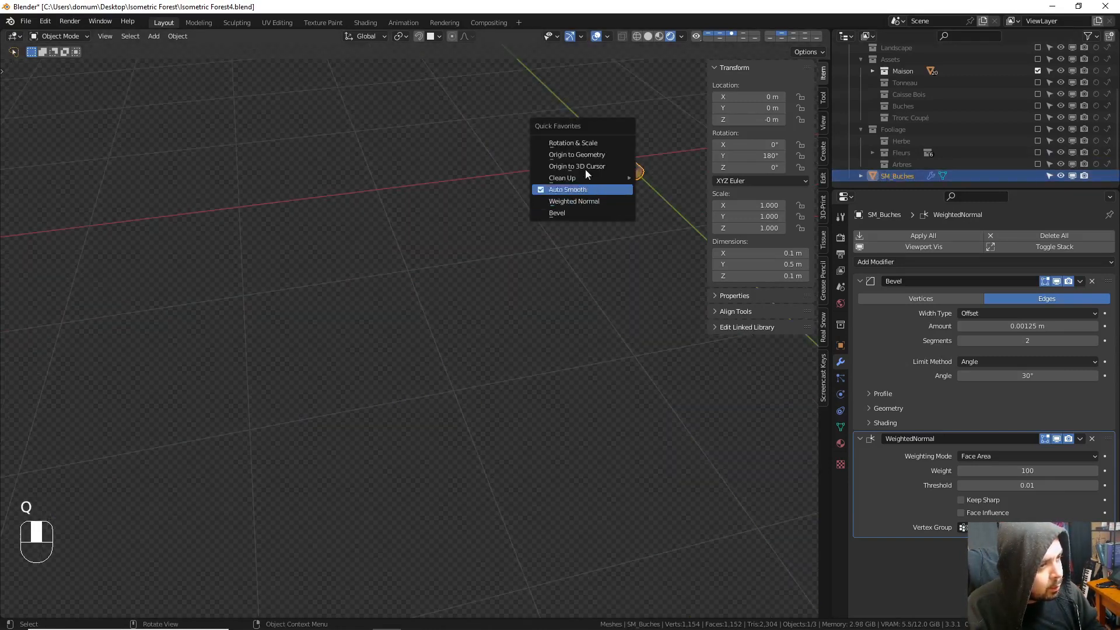
click(554, 145)
key(q)
click(531, 161)
shift+middle_drag(587, 168, 364, 250)
scroll(372, 247, up, 2)
shift+middle_drag(424, 195, 394, 302)
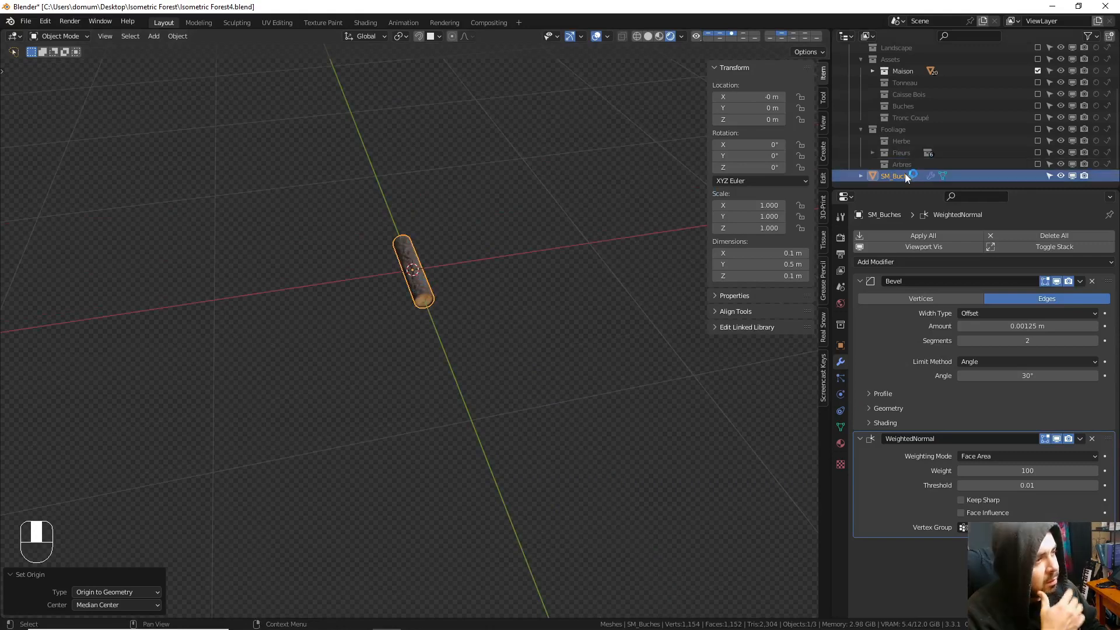
- Move SM_Buches into the Buches collection and enable the Tronc Coupé collection
drag(905, 175, 919, 103)
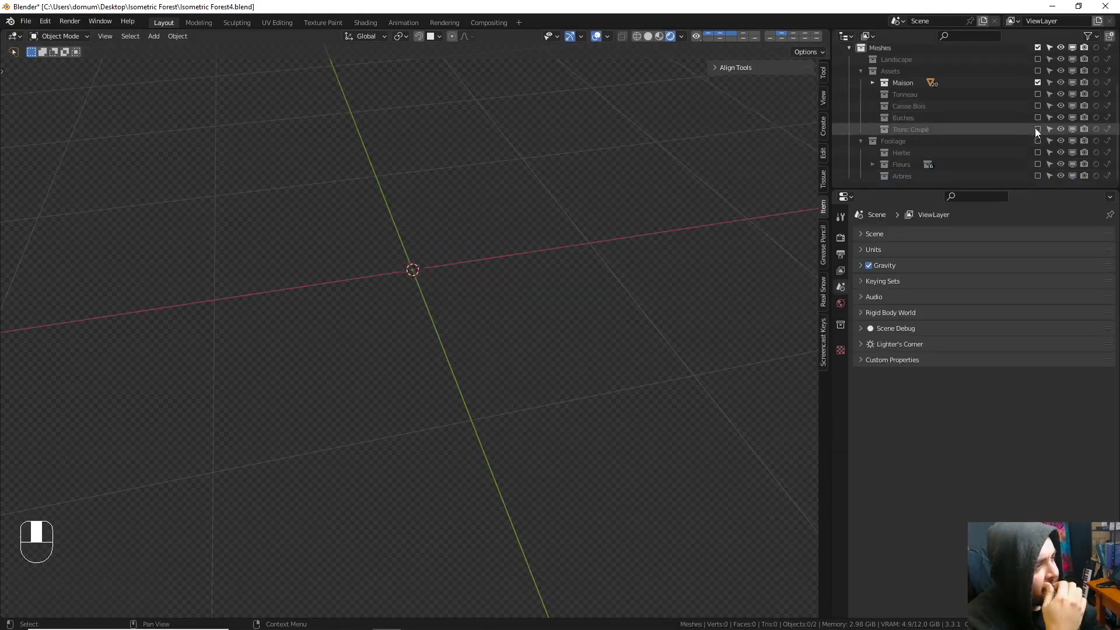
click(1038, 129)
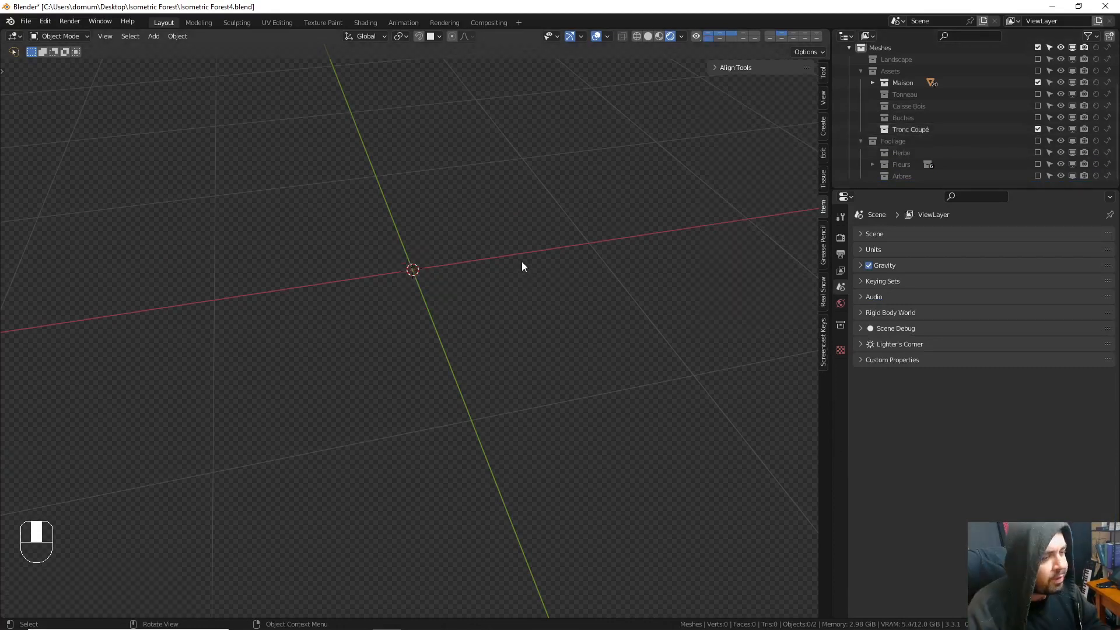
- Add a cube at the world origin and give it a level 3 subdivision surface
middle_drag(522, 266, 523, 252)
shift+middle_drag(453, 250, 523, 297)
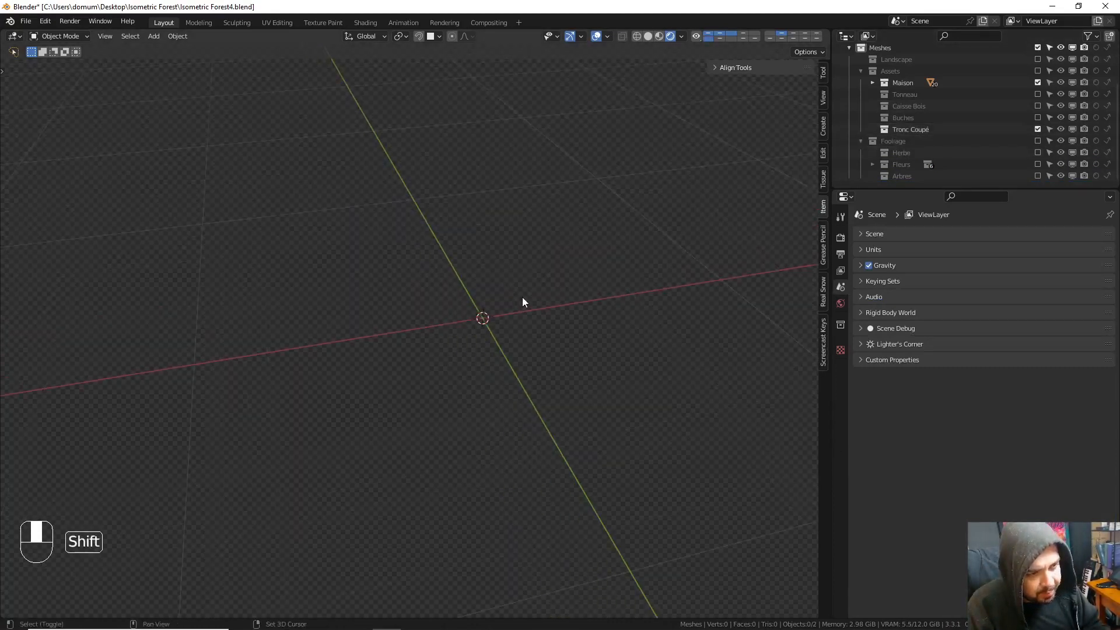
key(shift+a)
mouse_move(523, 298)
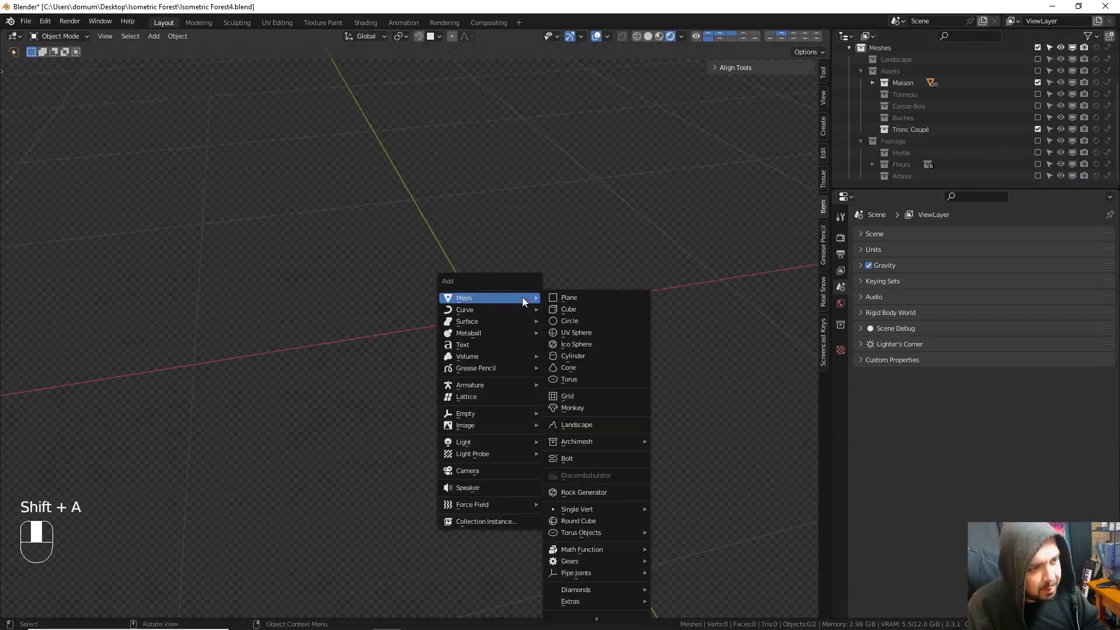
click(594, 311)
key(KP_1)
scroll(585, 295, down, 6)
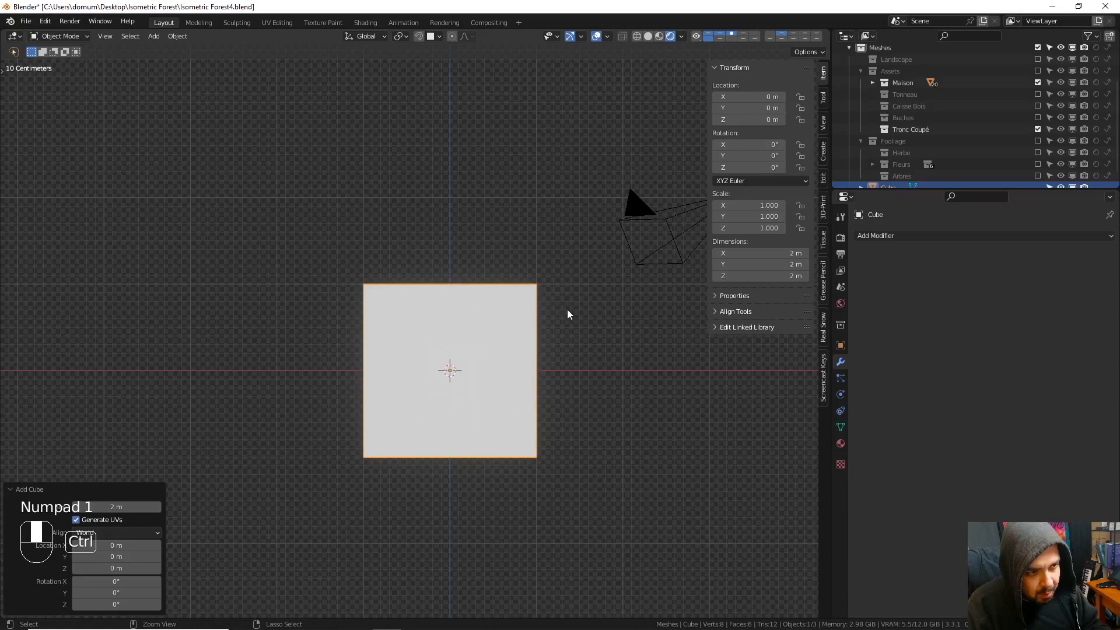
key(ctrl+3)
middle_drag(567, 313, 592, 314)
key(KP_1)
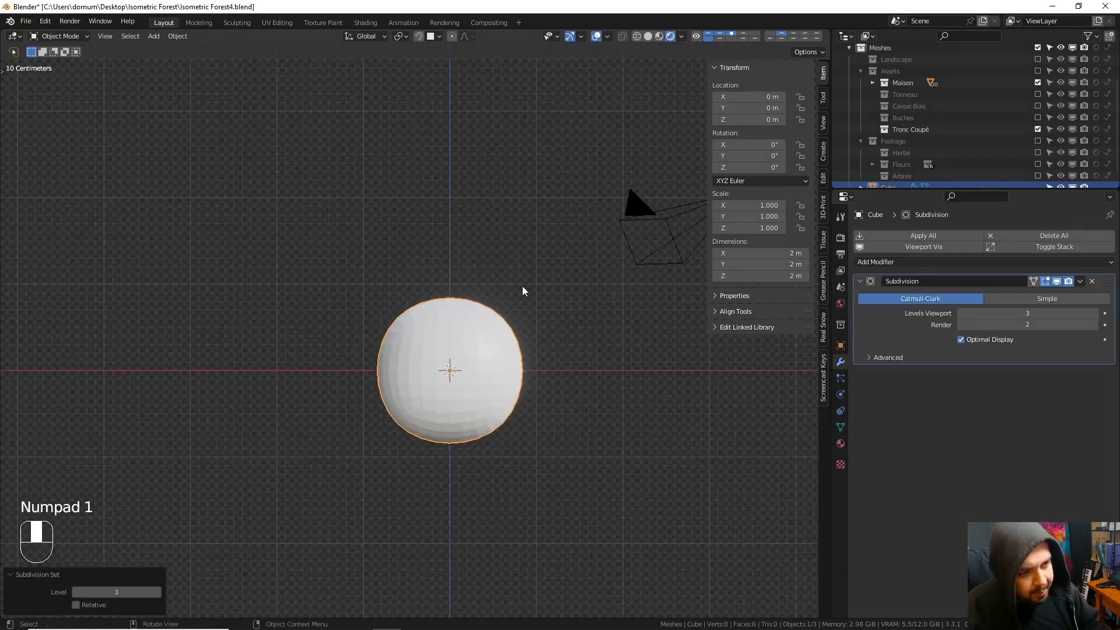
- Move the cube up 1 m along the global Z axis
key(g)
key(z)
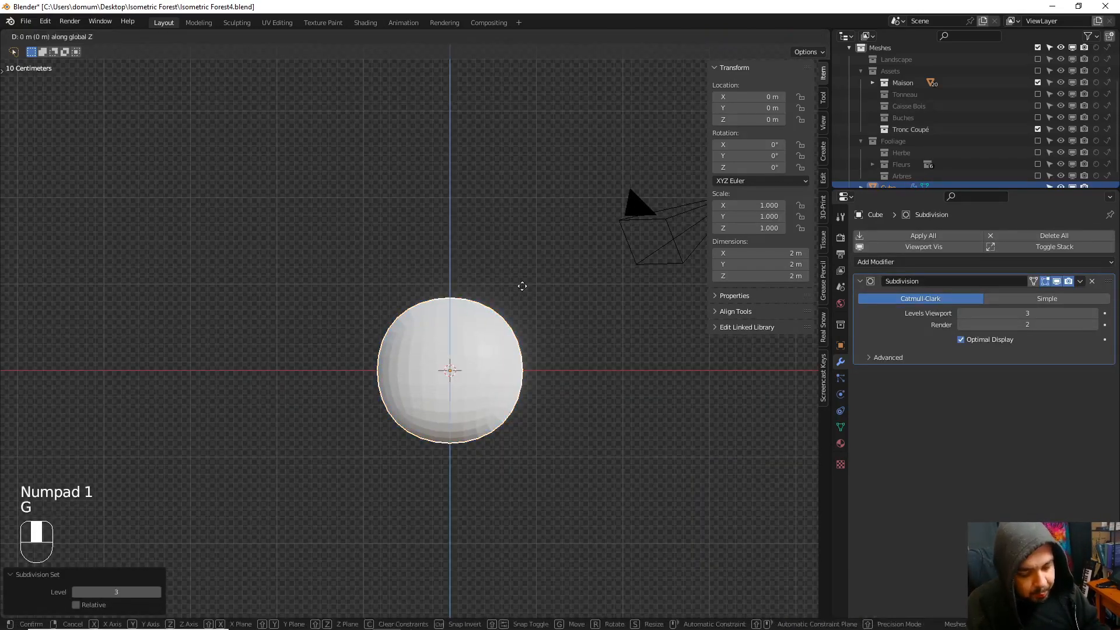
key(1)
key(Return)
- Apply the cube's rotation and scale, and set its origin to its geometry
key(q)
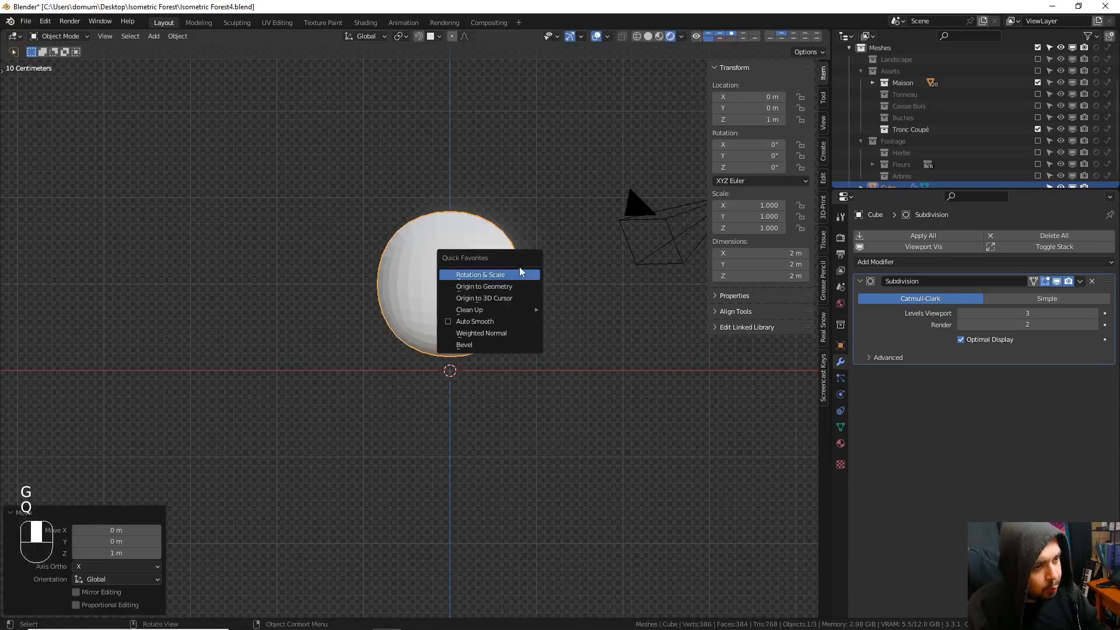
click(502, 272)
key(q)
click(523, 285)
- Cut a horizontal edge loop around the cube and slide it toward the base by a factor of about 0.473
key(Tab)
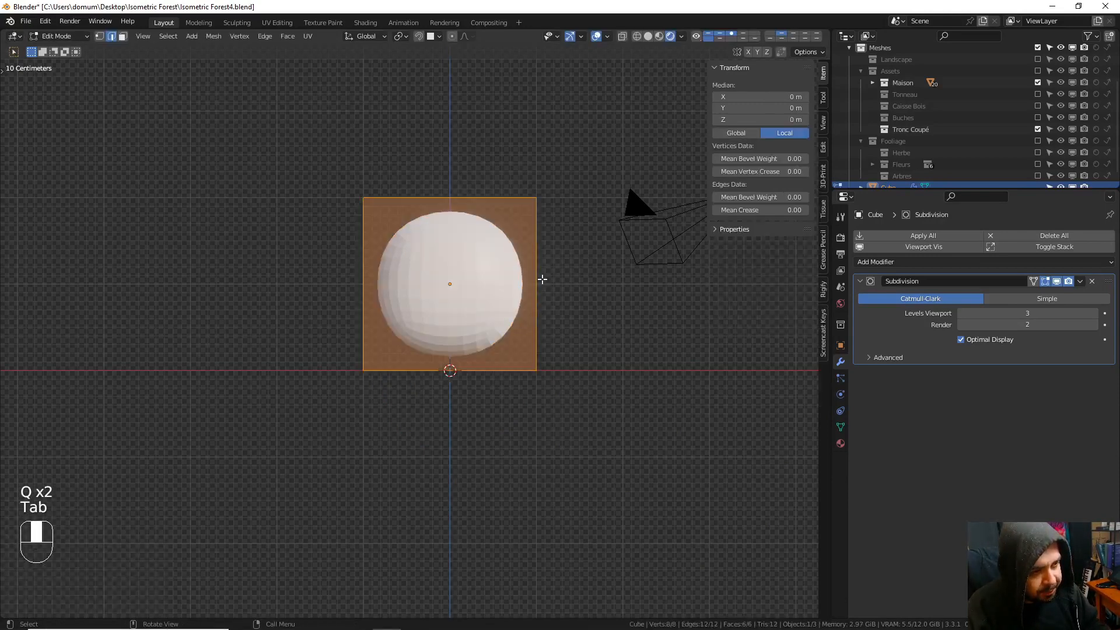
key(ctrl+r)
click(535, 284)
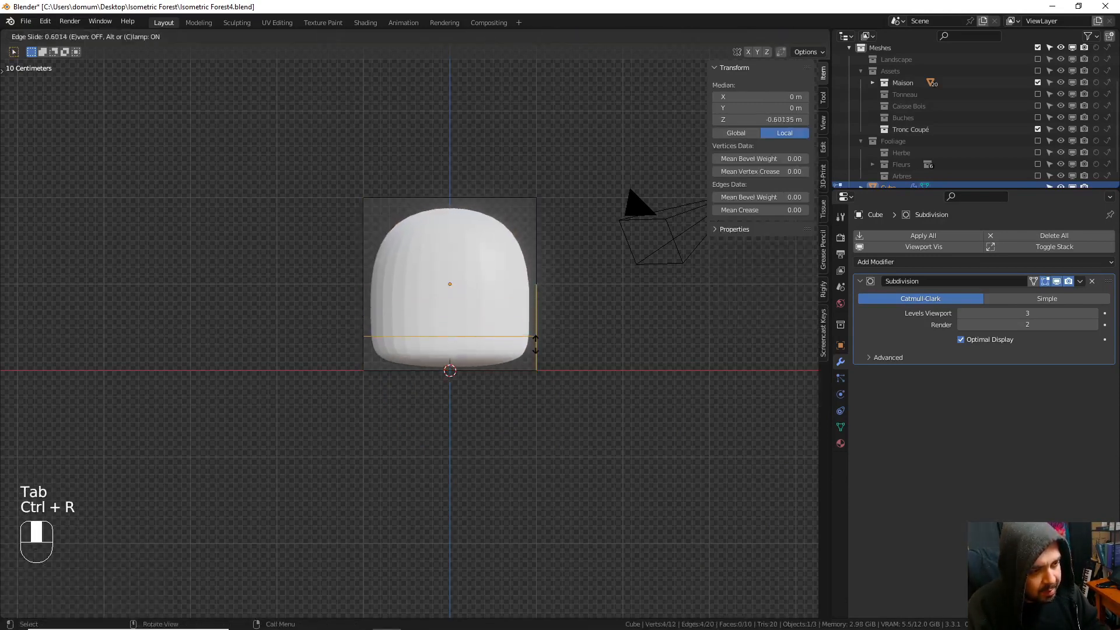
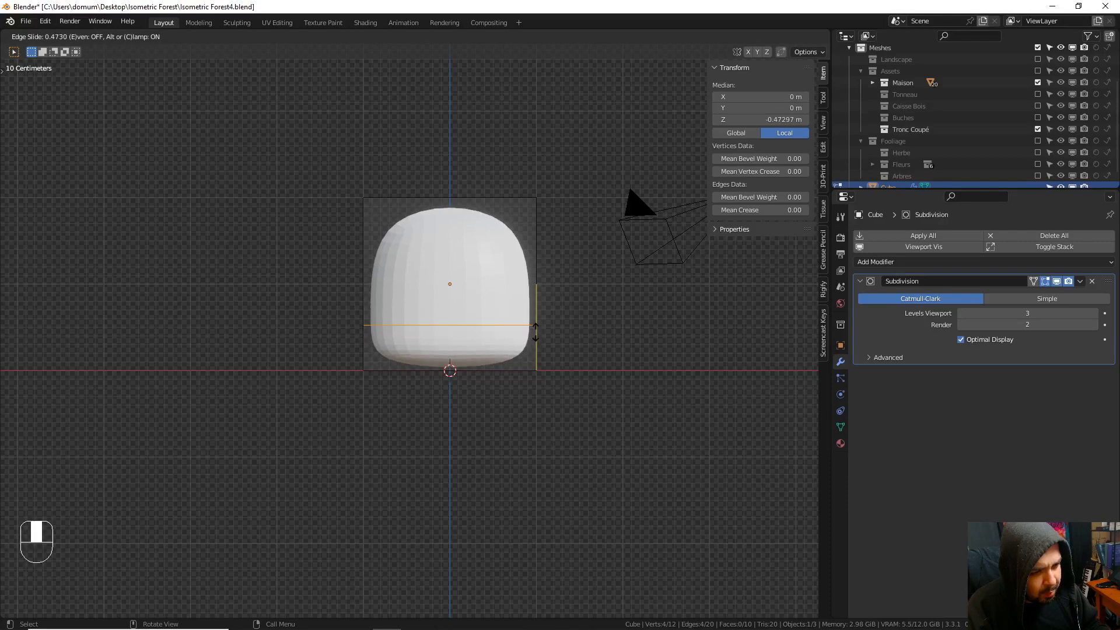
click(536, 331)
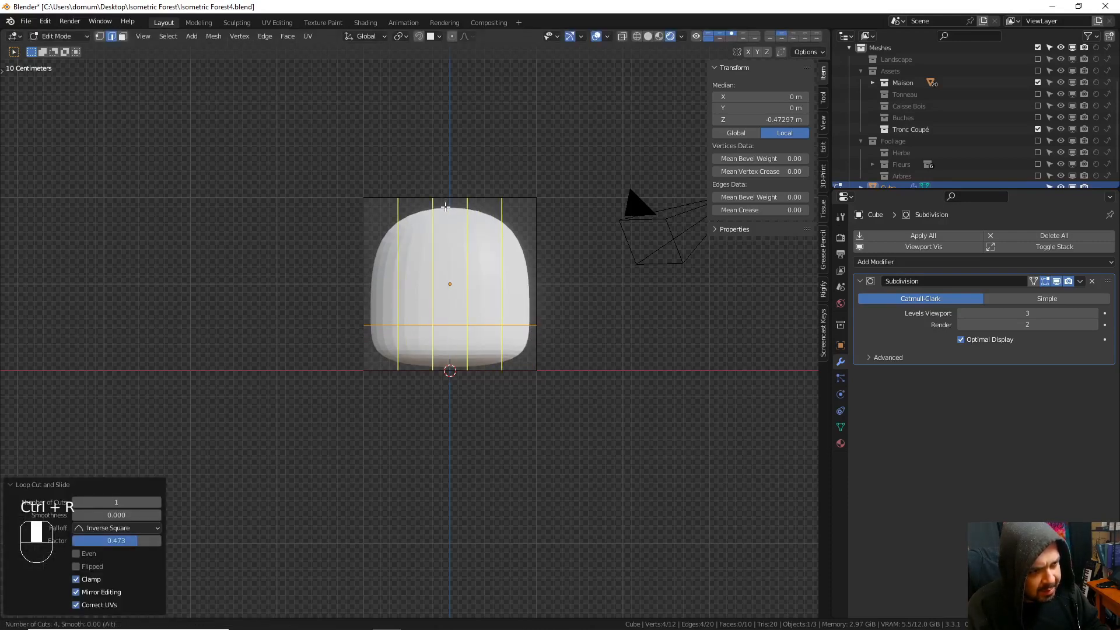
- Add four evenly spaced vertical loop cuts to the cube in each of the two horizontal directions
click(446, 206)
right_click(445, 206)
middle_drag(269, 149, 357, 160)
key(ctrl+r)
scroll(347, 174, up, 1)
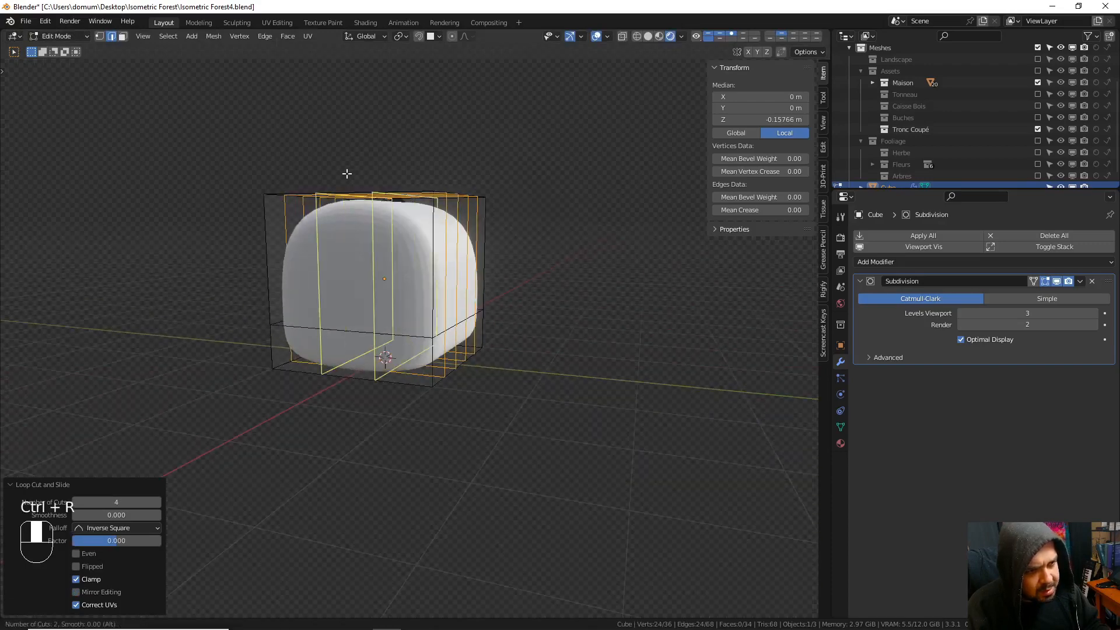
scroll(347, 174, up, 2)
click(347, 174)
right_click(425, 188)
- Select all the faces on the cube's top and reshape them into a circle with LoopTools Circle
key(a)
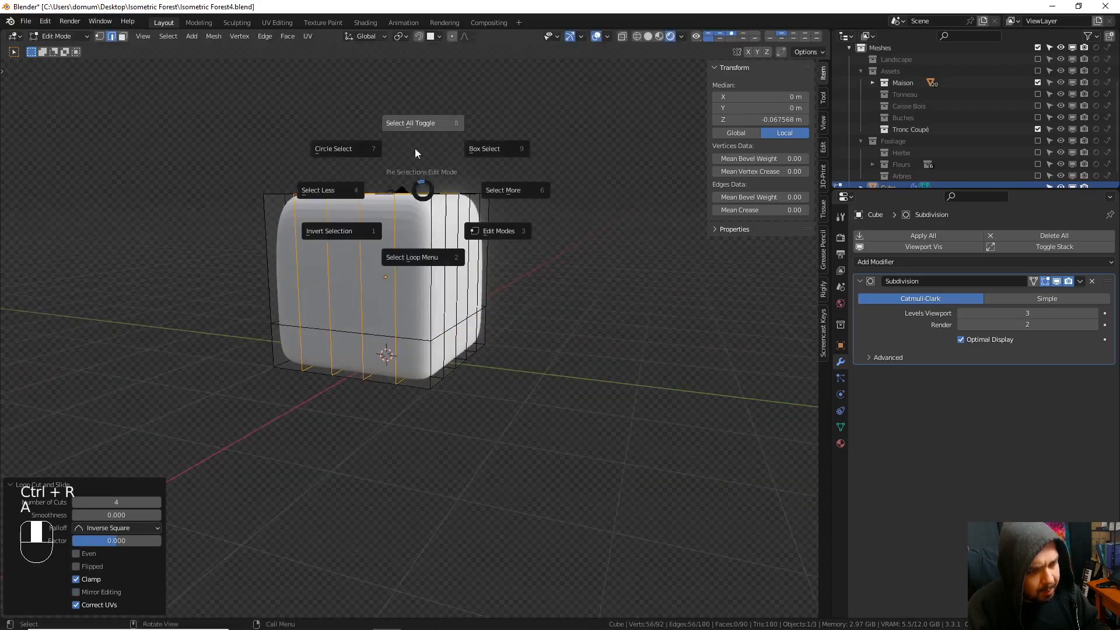
click(411, 125)
middle_drag(412, 125, 195, 84)
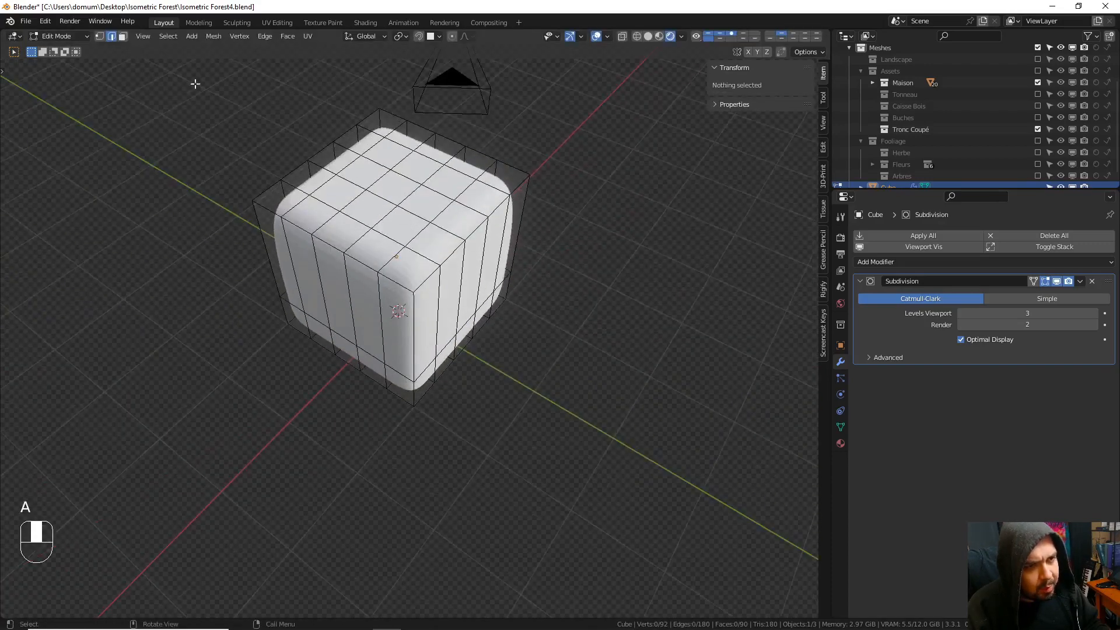
click(300, 195)
ctrl+click(507, 192)
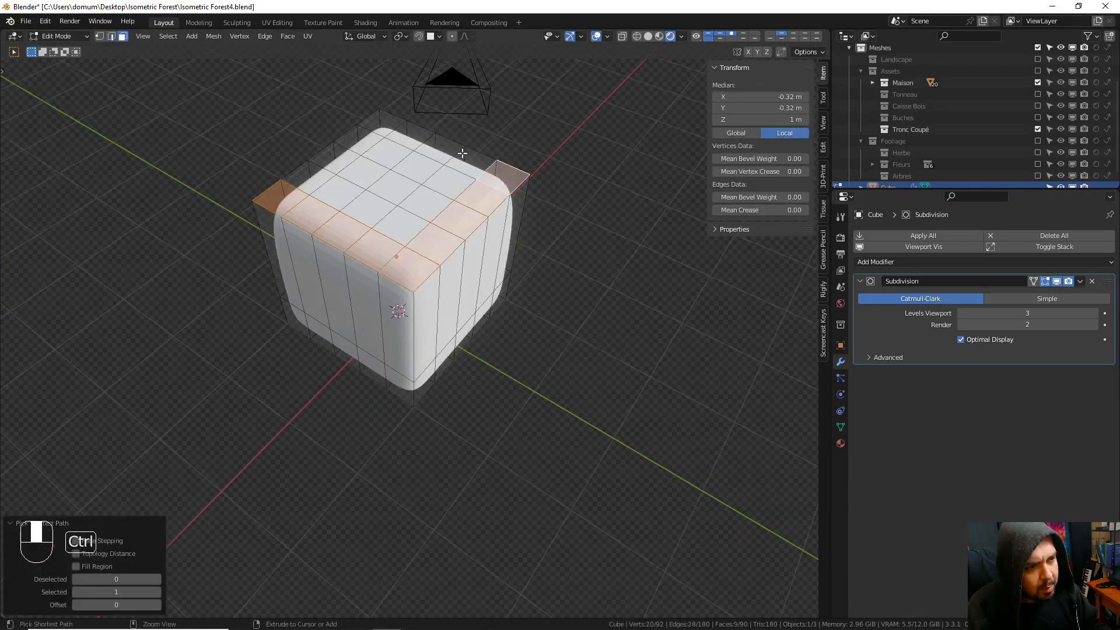
ctrl+click(390, 121)
ctrl+click(315, 177)
right_click(315, 177)
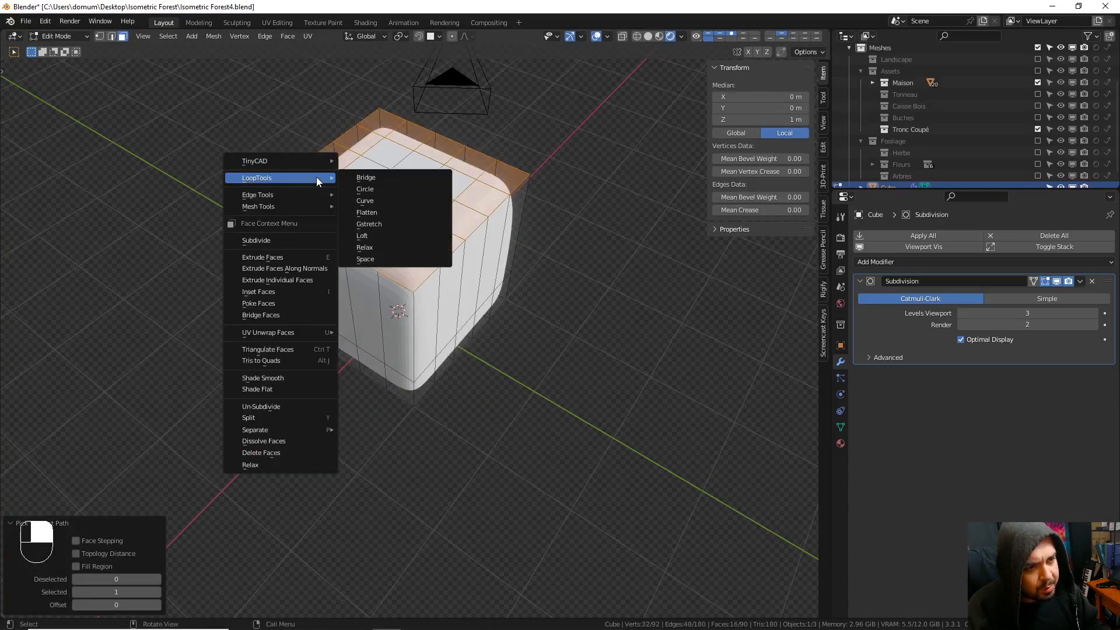
shift+click(361, 185)
ctrl+click(436, 167)
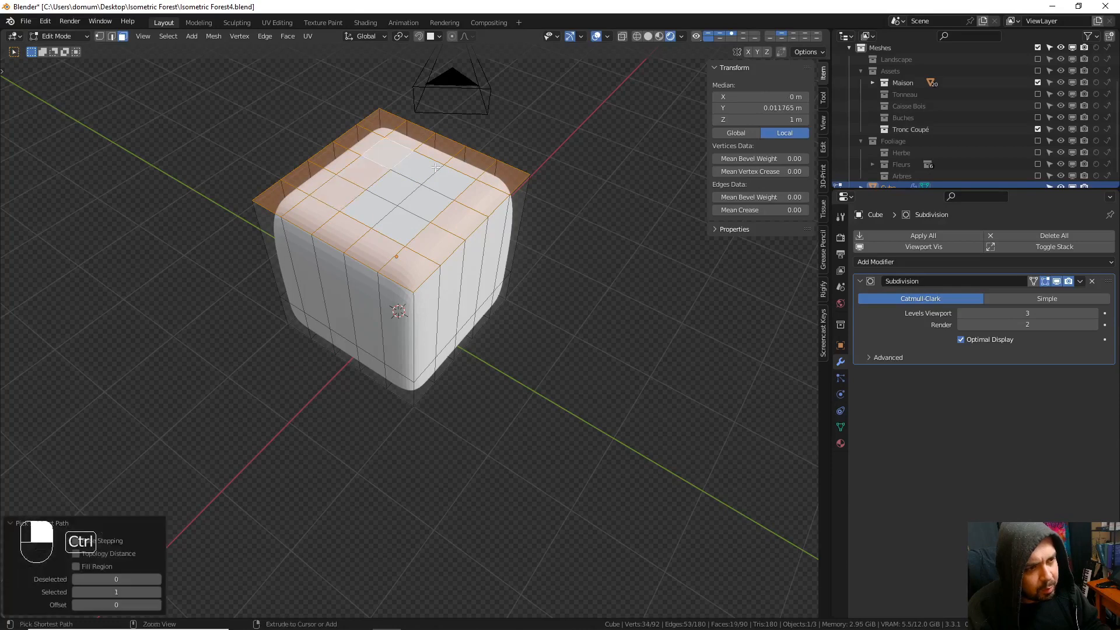
right_click(392, 184)
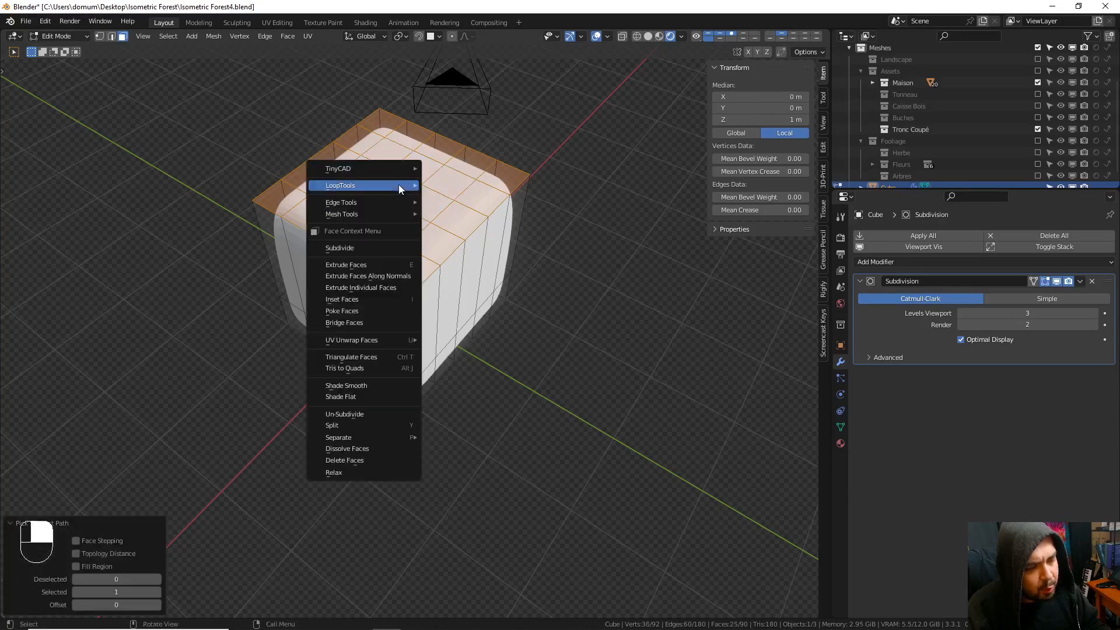
mouse_move(398, 185)
click(456, 194)
- Select the lower horizontal edge loop of the cube and reshape it into a circle with LoopTools Circle
middle_drag(605, 218, 352, 150)
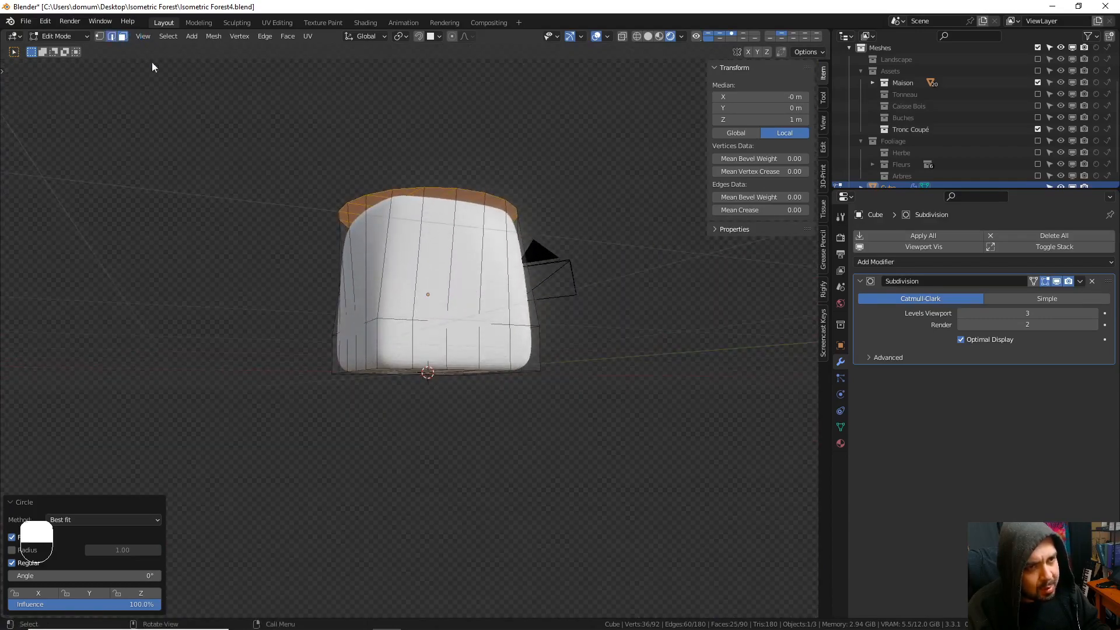
alt+shift+click(399, 321)
right_click(399, 320)
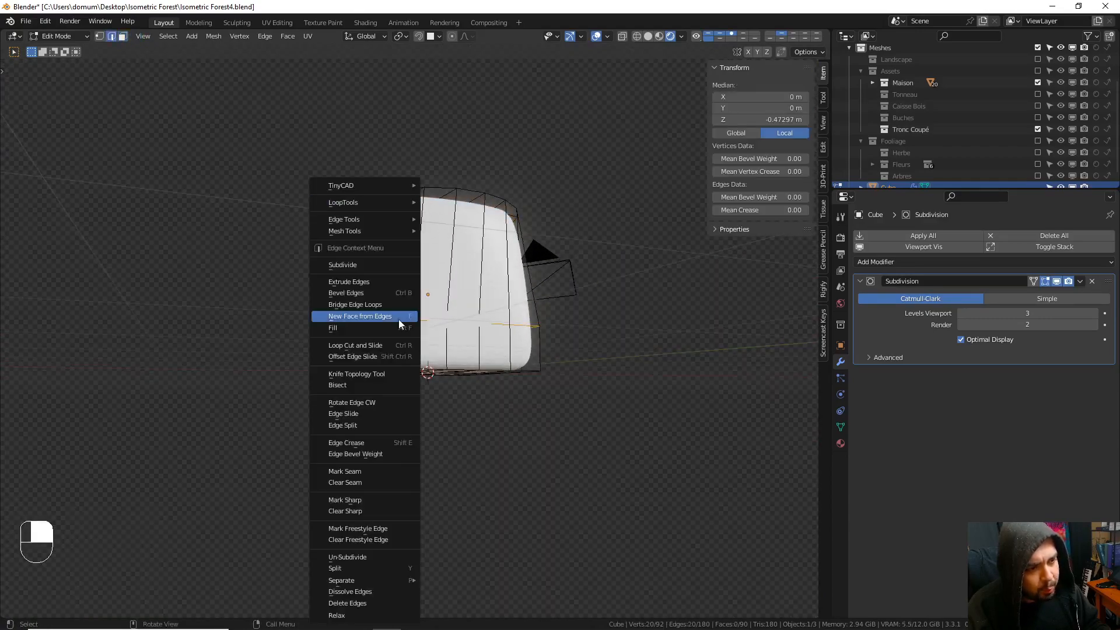
mouse_move(408, 203)
click(444, 213)
middle_drag(584, 240, 548, 280)
middle_drag(429, 322, 469, 302)
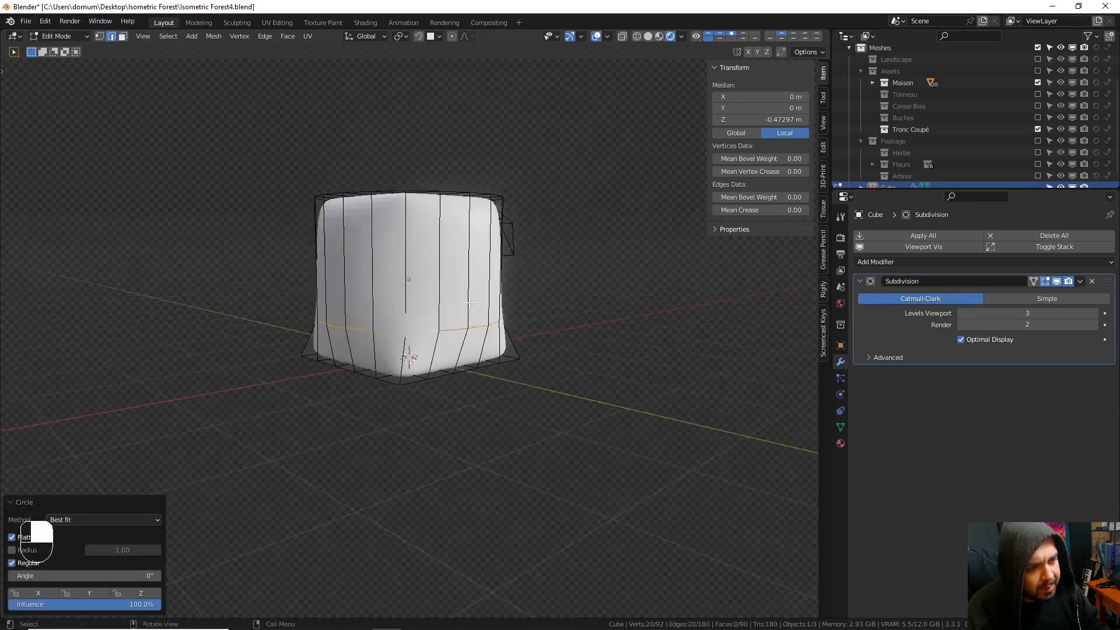
- In face selection mode, select a single side face in the bottom row of the stump, near its middle
click(123, 37)
middle_drag(420, 193, 429, 185)
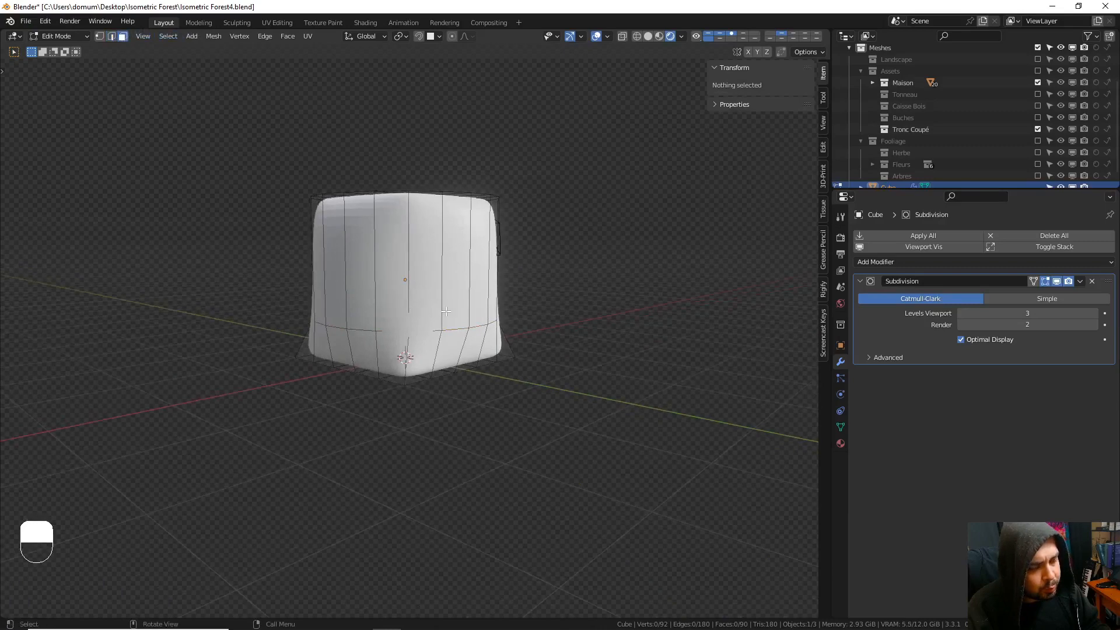
middle_drag(446, 312, 463, 208)
click(417, 305)
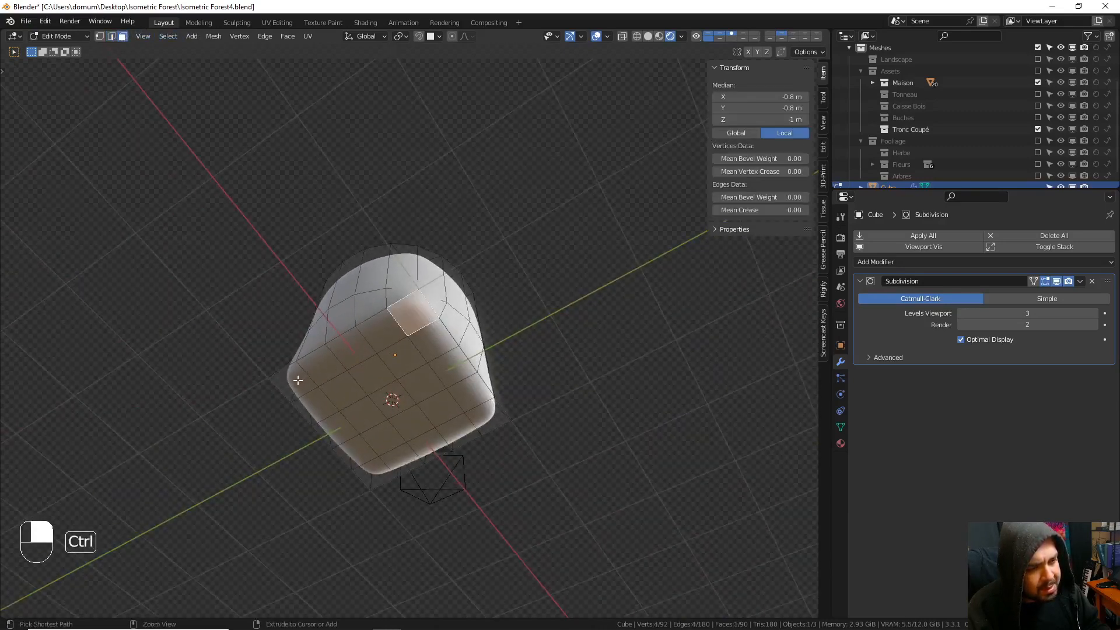
middle_drag(474, 304, 461, 341)
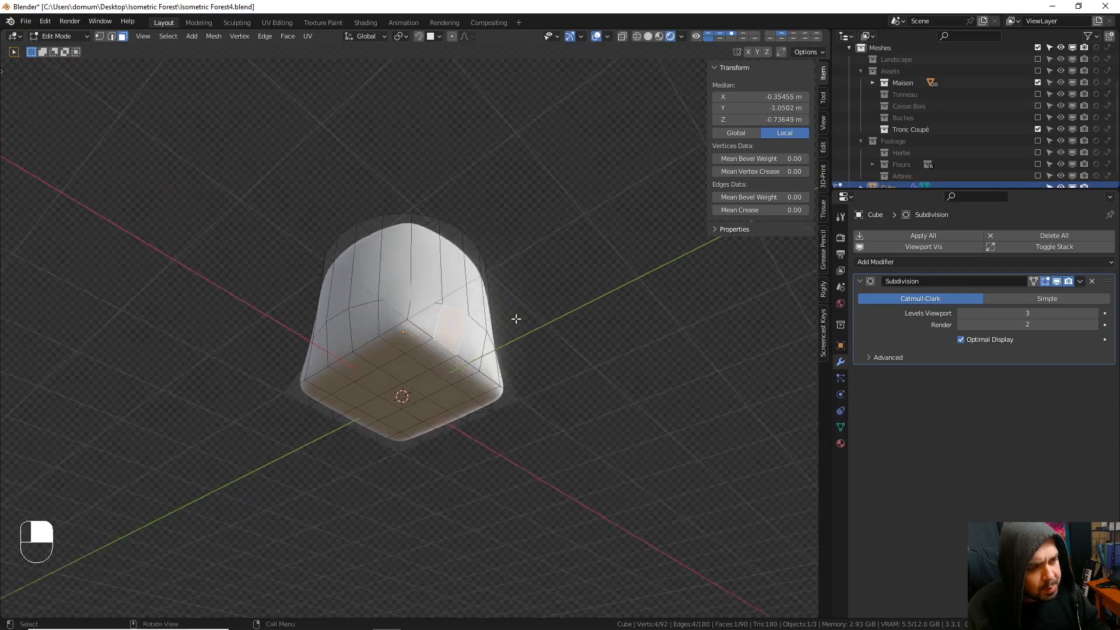
middle_drag(516, 318, 600, 358)
- Try forming a root in solid shading by insetting the single face about 0.073 m, extruding and moving it, and undo the attempt
key(i)
click(597, 354)
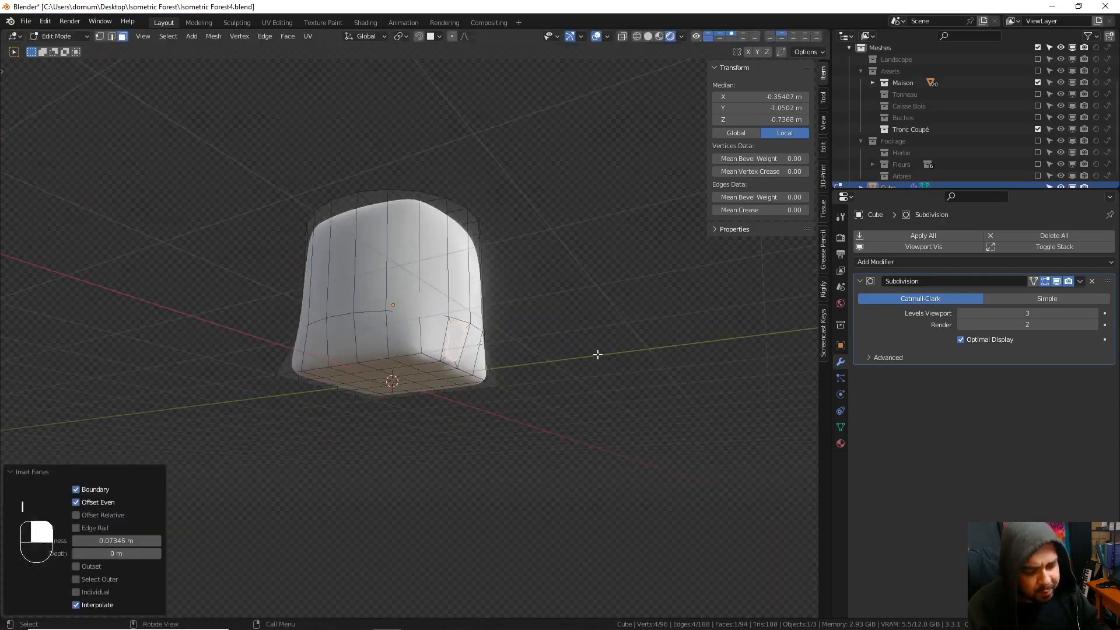
key(z)
right_click(546, 198)
key(e)
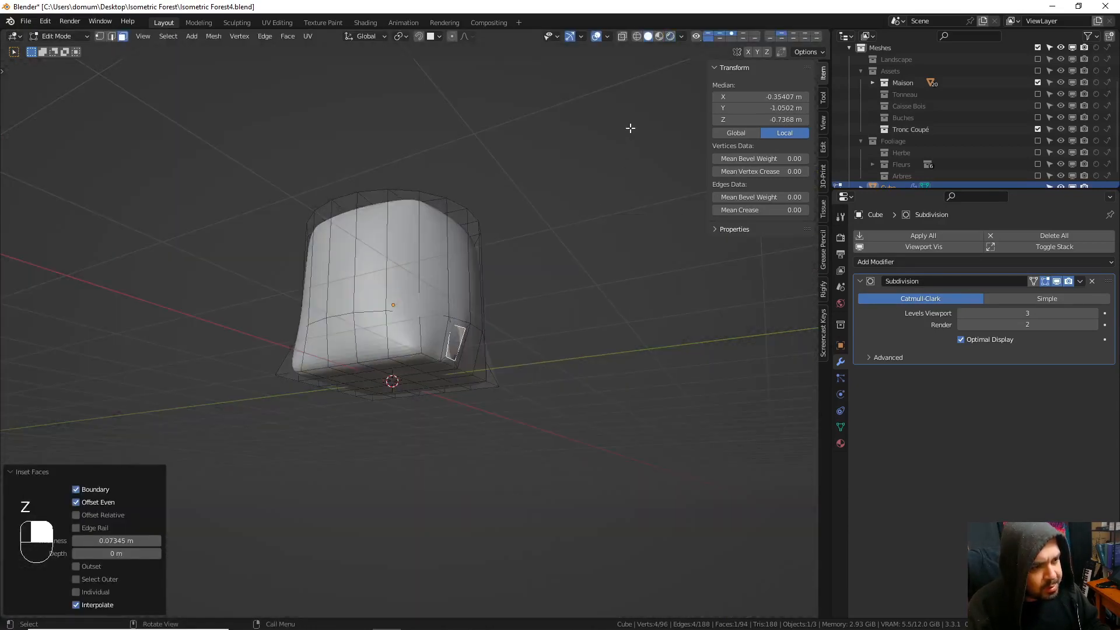
click(717, 158)
middle_drag(642, 260, 526, 323)
key(g)
click(604, 324)
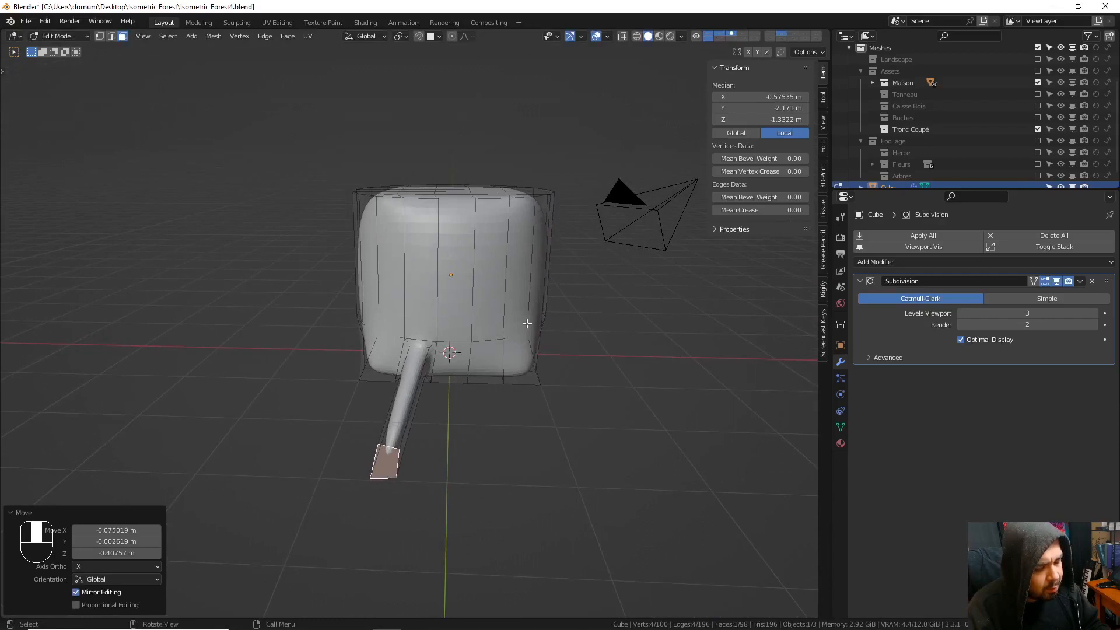
key(ctrl+z)
key(ctrl+z)
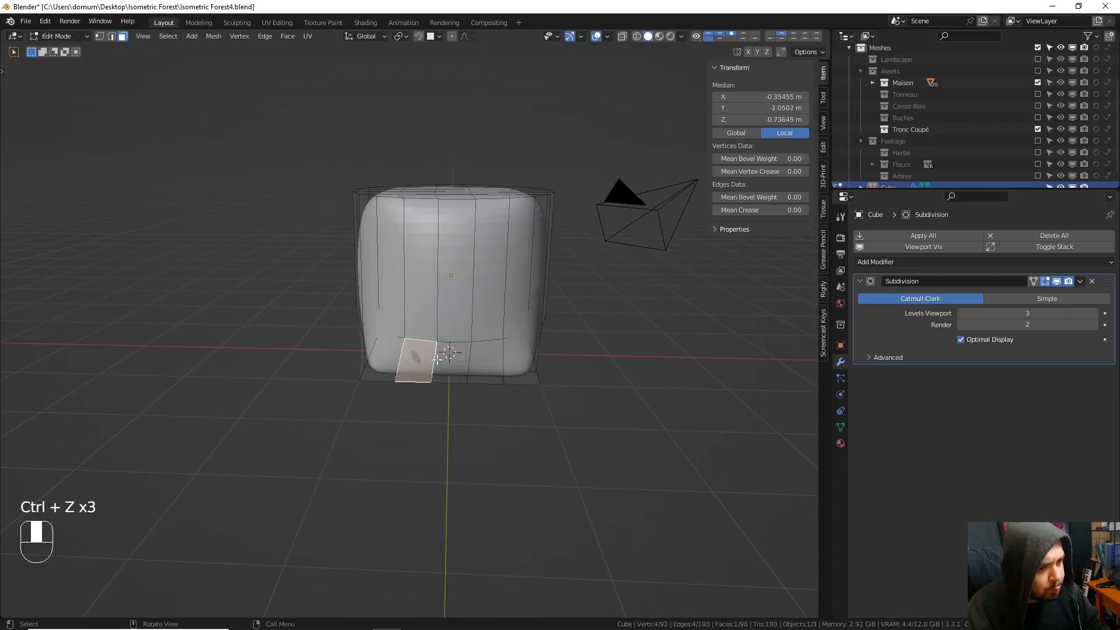
- Add the neighbouring bottom-row face to the selection, inset both faces about 0.072 m and extrude them outward as a root
shift+click(453, 361)
key(i)
click(605, 322)
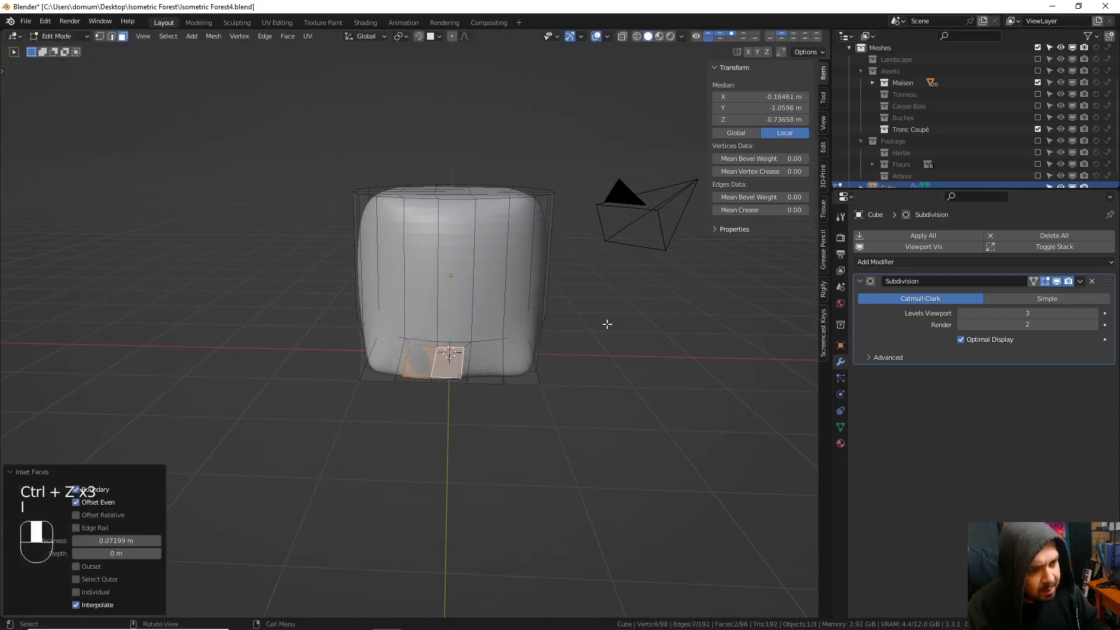
key(e)
click(572, 407)
- Lower the root's end about 0.367 m along Z, scale it to 0.632 and shift it slightly further down
middle_drag(572, 407, 496, 376)
key(g)
key(z)
click(497, 390)
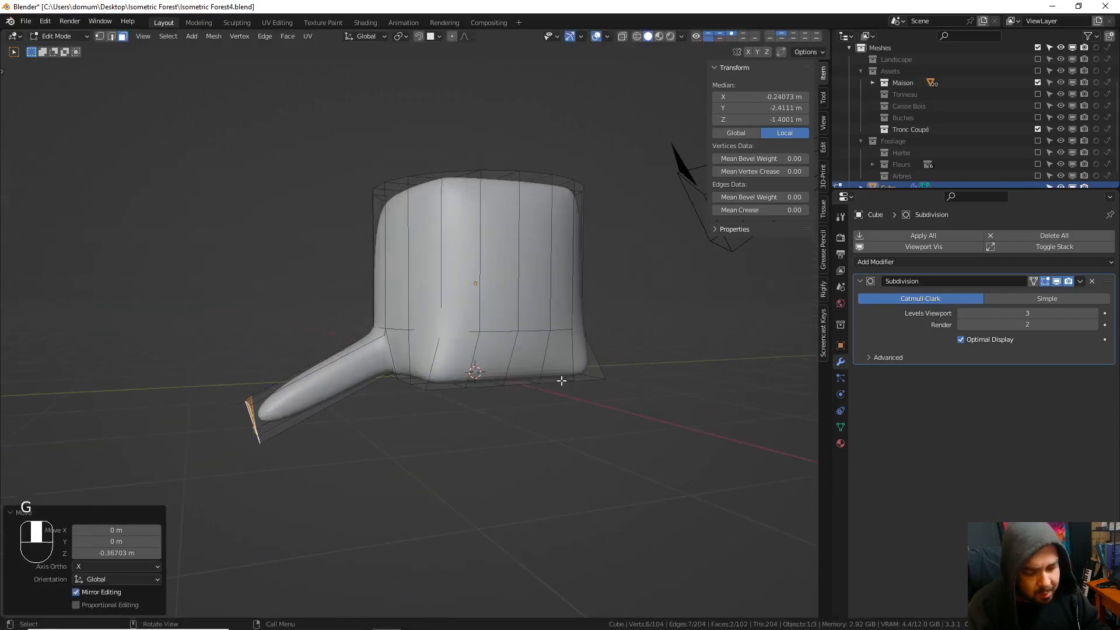
key(s)
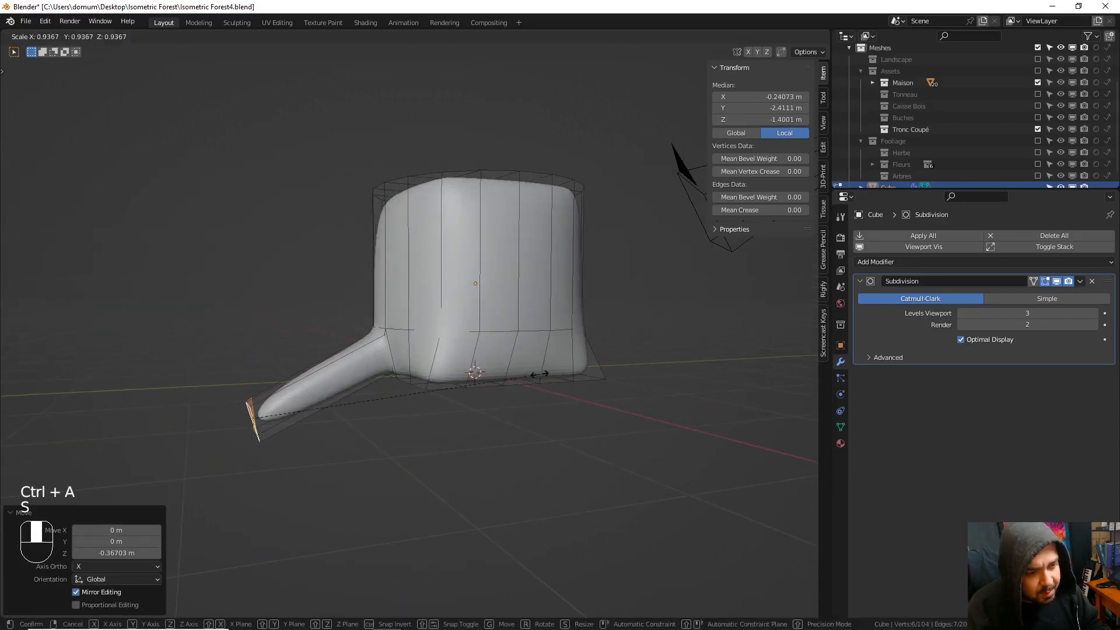
click(490, 369)
key(g)
key(z)
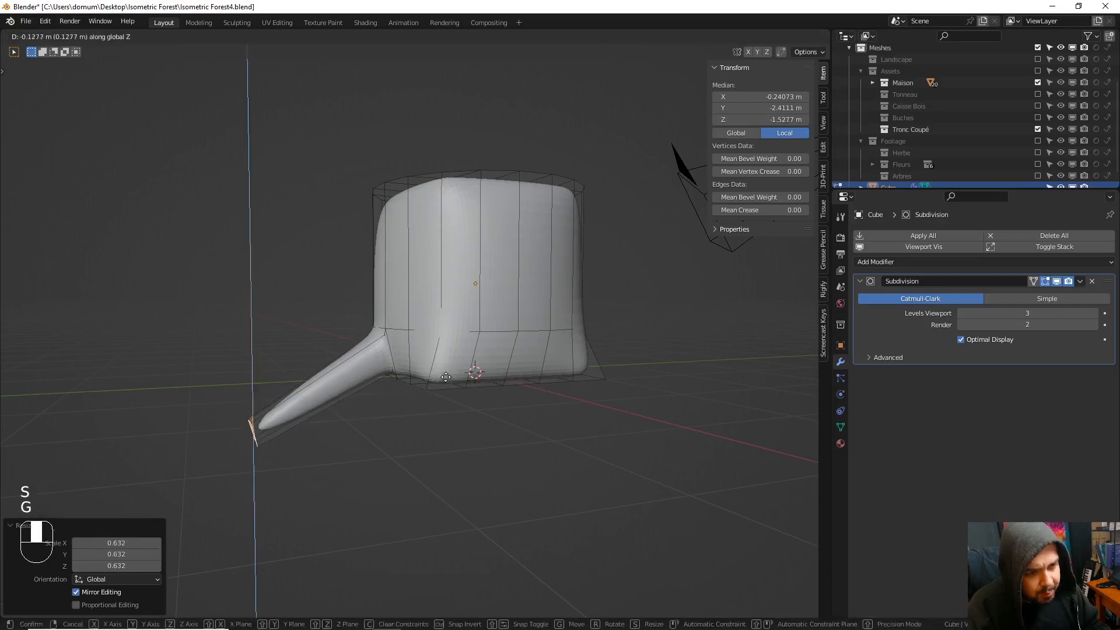
click(442, 375)
- Add a loop cut halfway along the root and raise it about 0.294 m along Z to bend the root
click(349, 370)
right_click(360, 377)
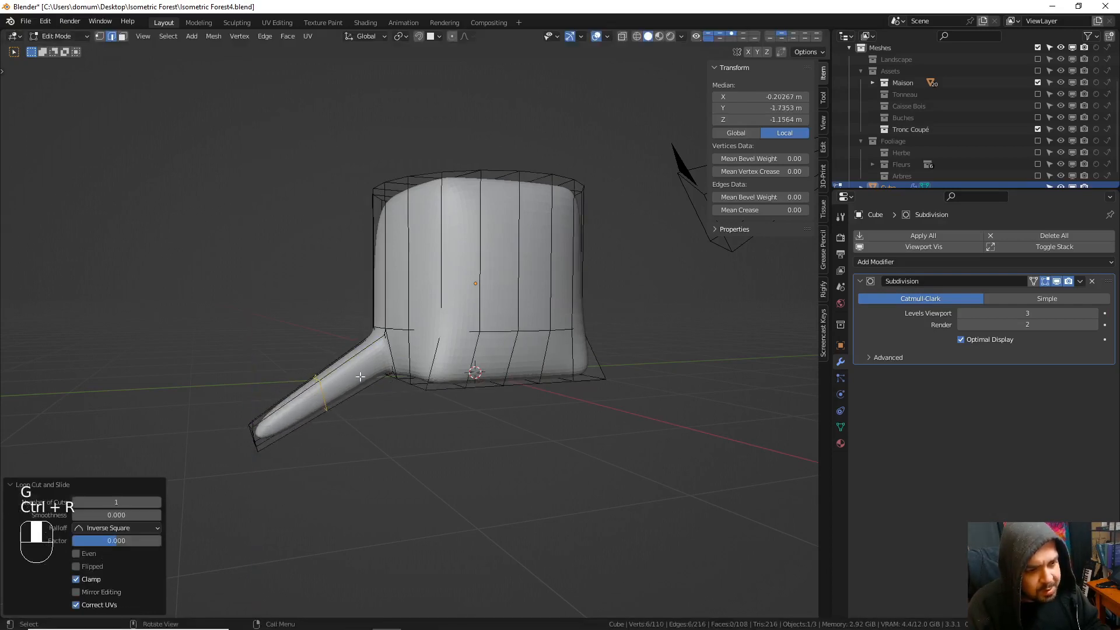
key(g)
key(z)
click(373, 415)
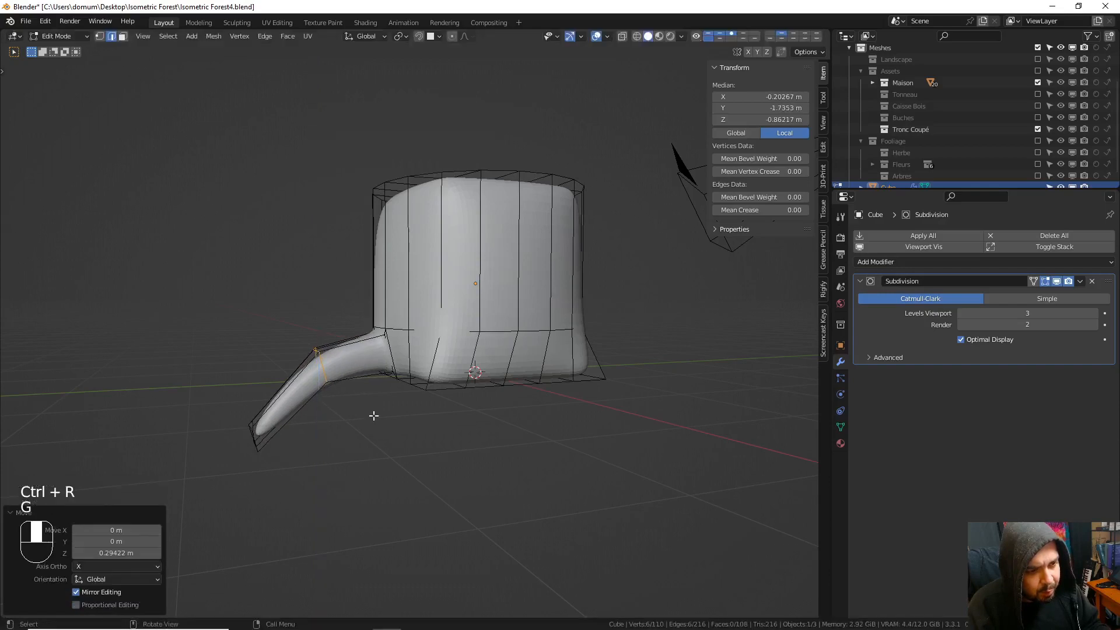
middle_drag(373, 415, 405, 416)
key(Tab)
key(Tab)
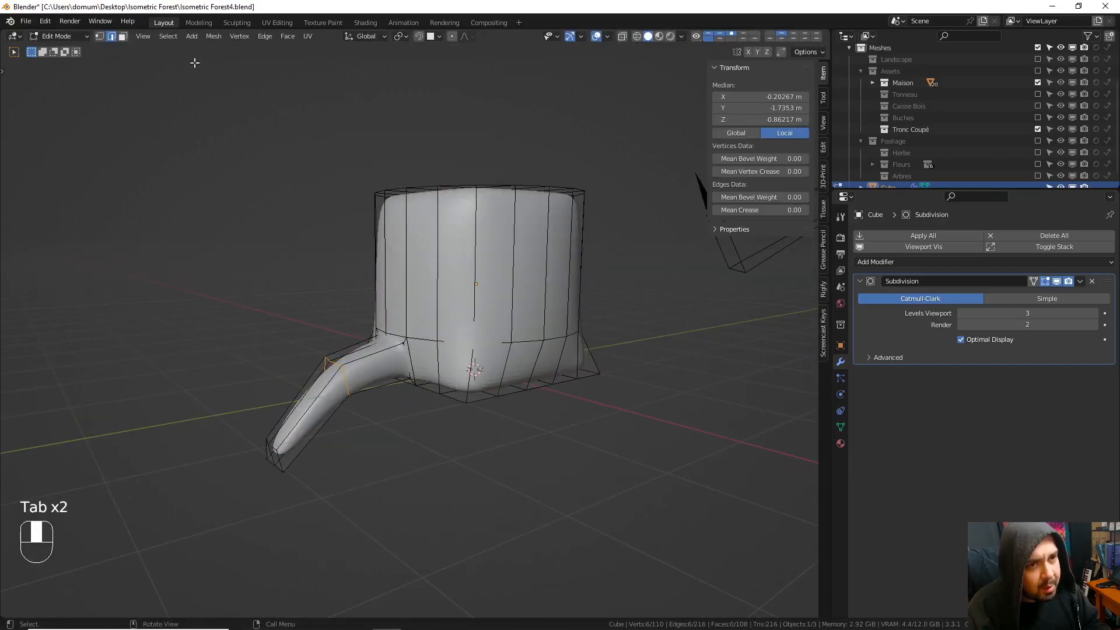
- Select the two bottom-row faces meeting at the next corner, inset them about 0.074 m and extrude them about 0.711 m
click(122, 37)
click(452, 373)
shift+click(501, 370)
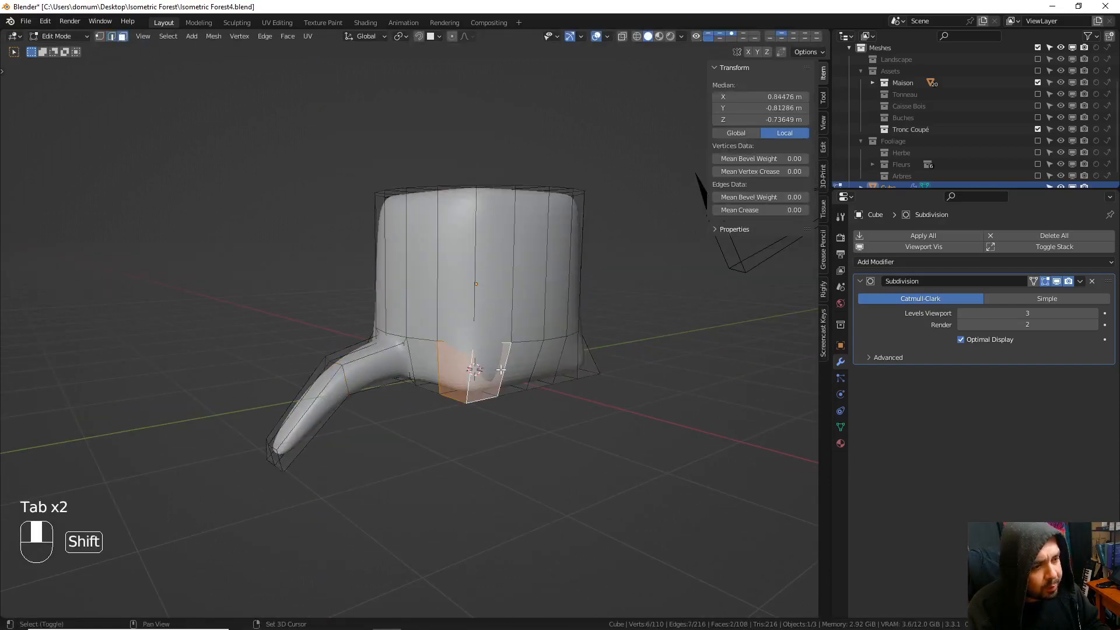
key(i)
click(670, 358)
middle_drag(670, 358, 607, 370)
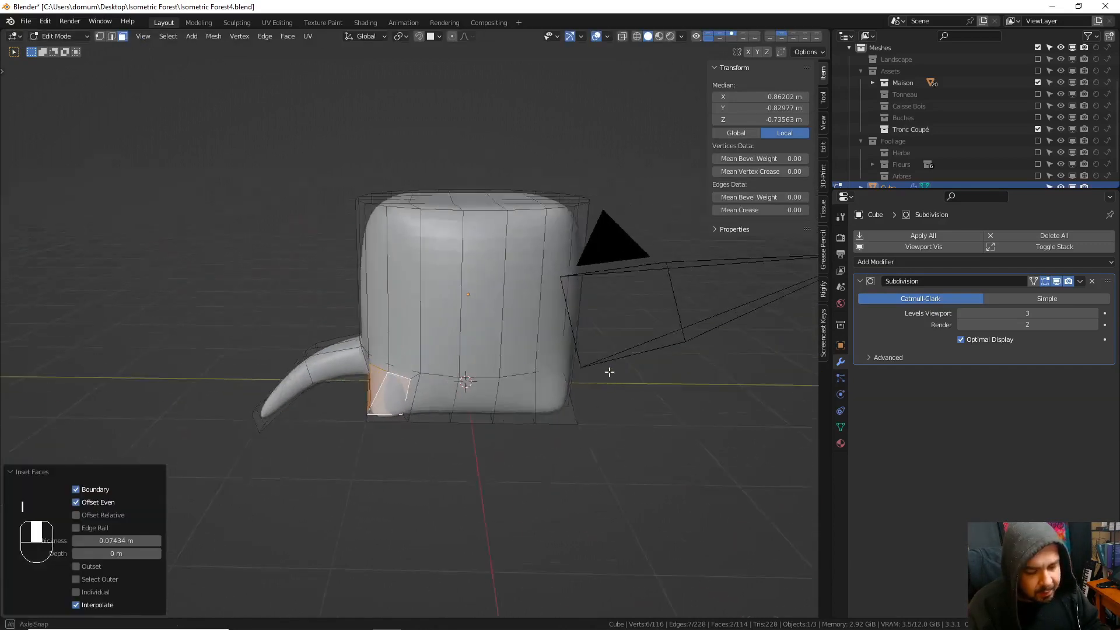
key(e)
click(536, 385)
- Pull the end of the corner root down and outward from the stump, and scale it down to a taper
key(g)
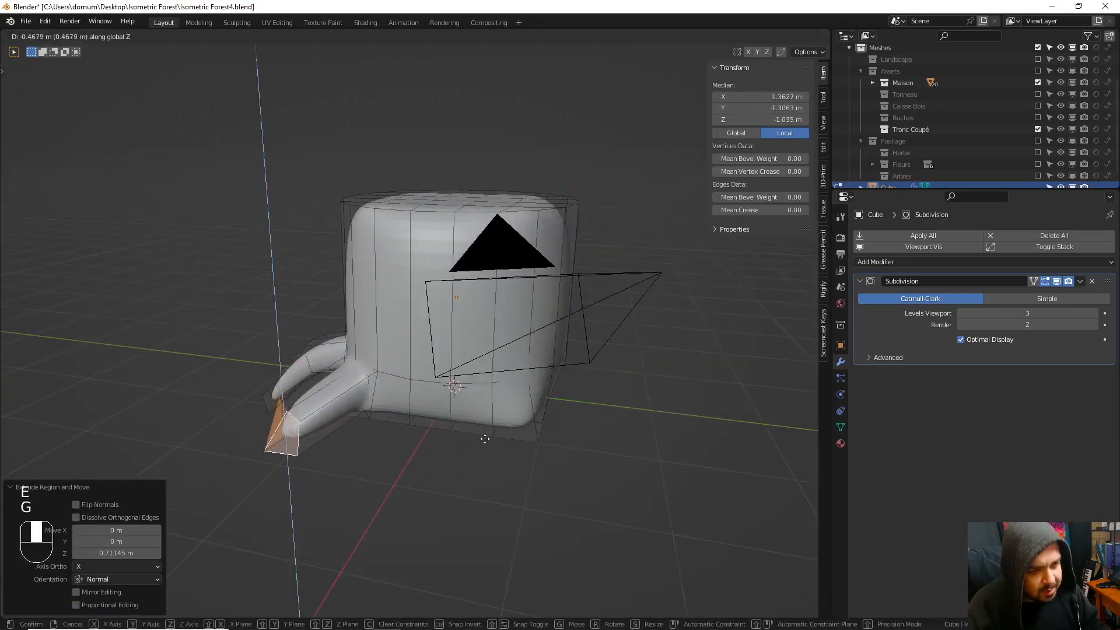
click(488, 454)
key(g)
click(430, 452)
key(g)
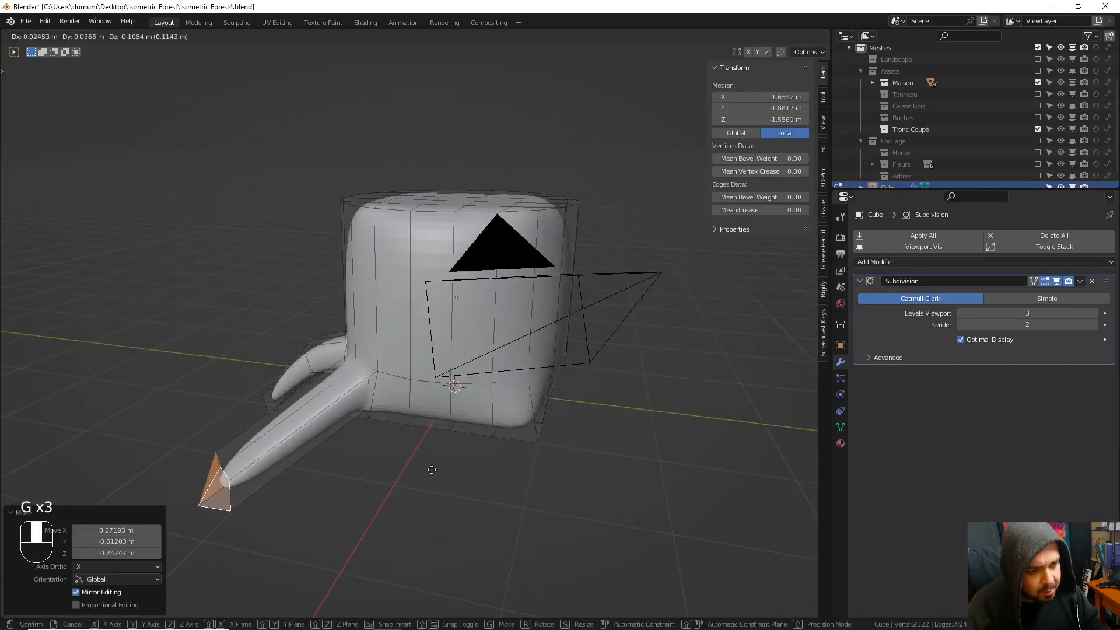
click(437, 485)
middle_drag(438, 484, 496, 435)
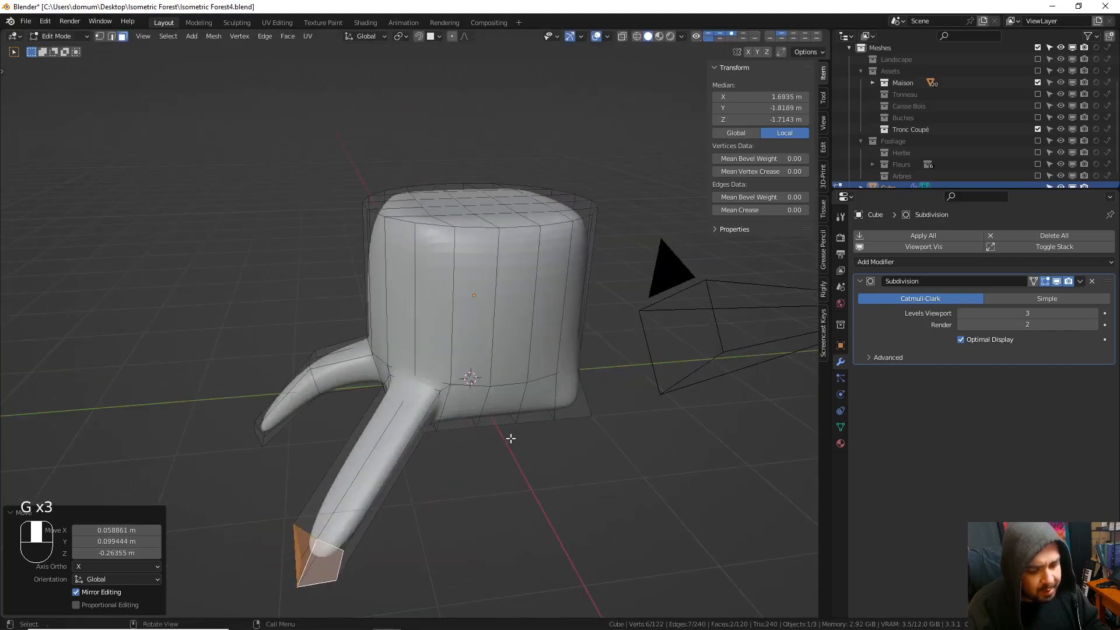
key(s)
click(433, 443)
- Add a loop cut halfway along the corner root and raise it about 0.316 m along Z to bend it
key(ctrl+r)
click(398, 453)
right_click(398, 453)
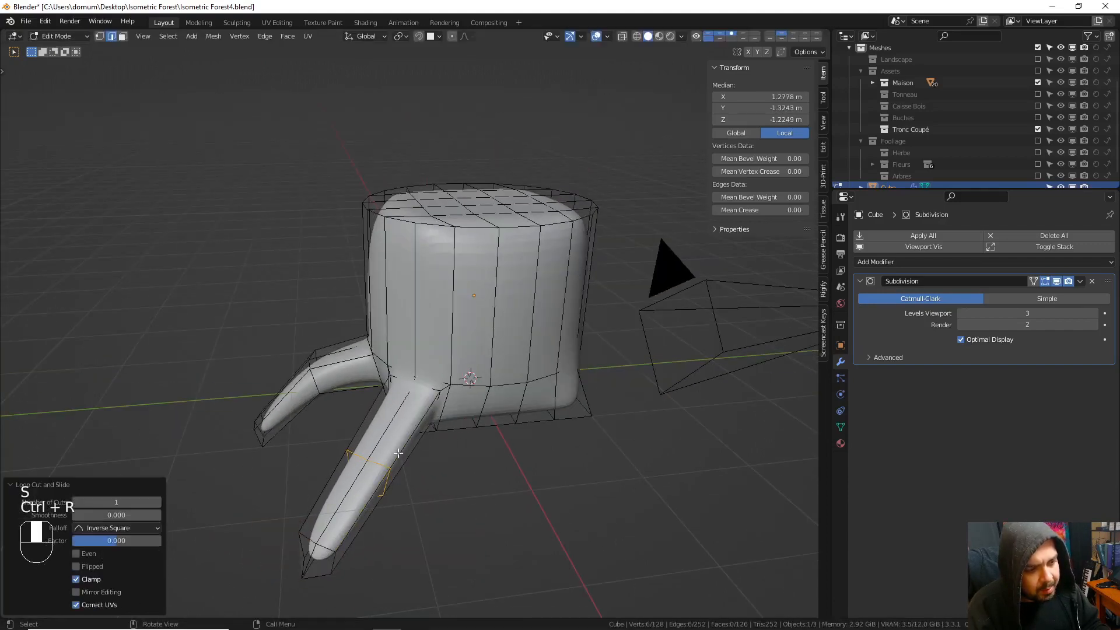
key(g)
click(411, 429)
middle_drag(411, 429, 478, 361)
key(Tab)
key(Tab)
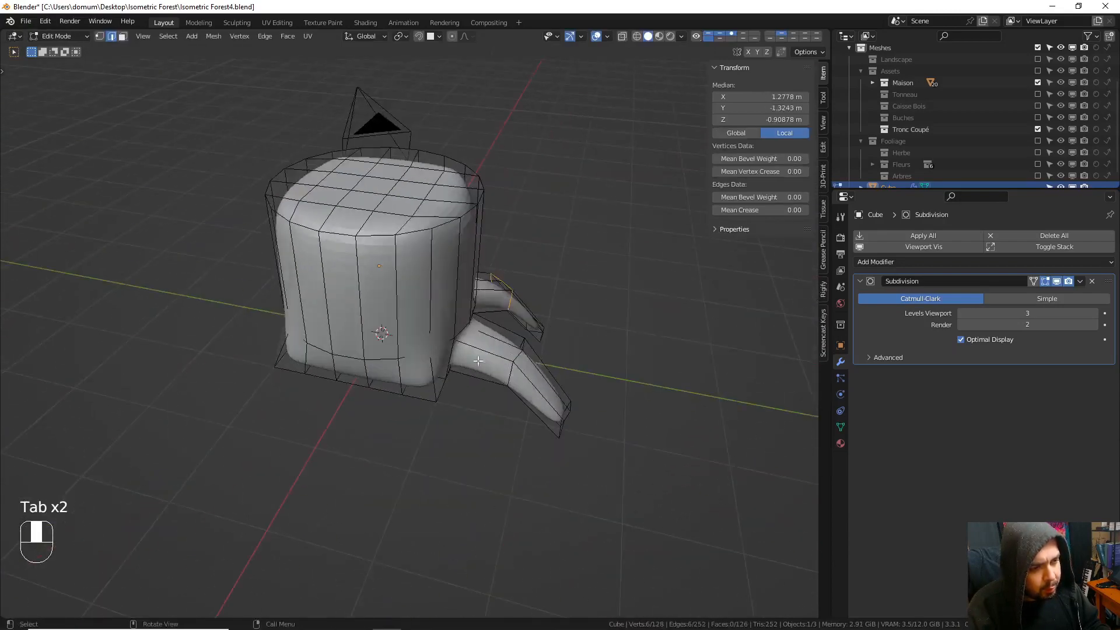
- Cut a horizontal edge loop around the stump above the roots and slide it toward the base by a factor of about 0.484
click(123, 36)
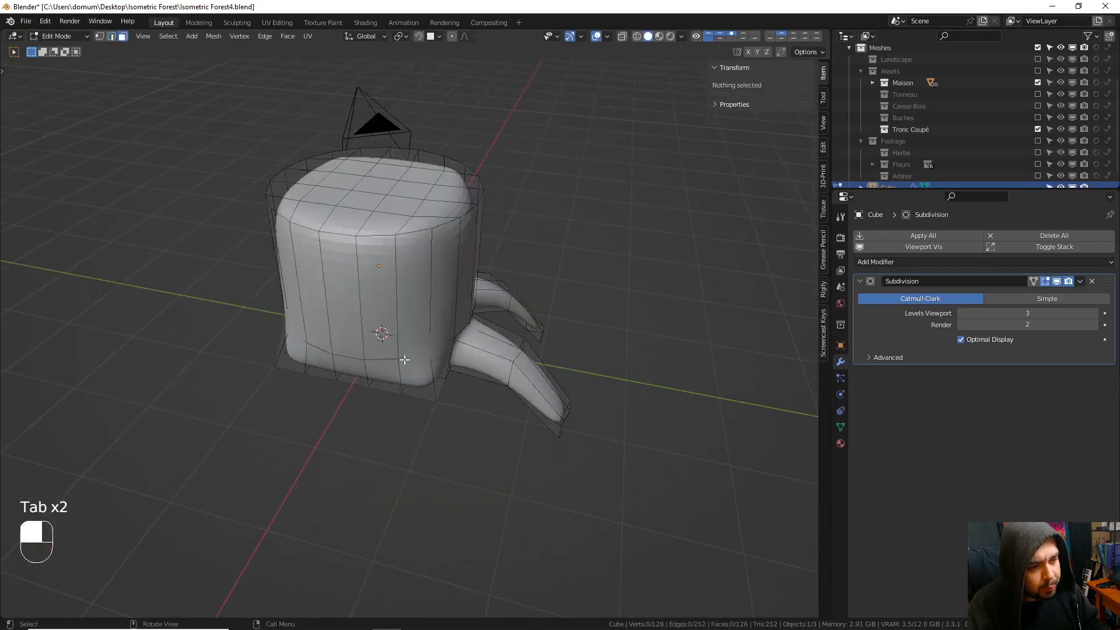
key(ctrl+r)
click(404, 324)
click(401, 344)
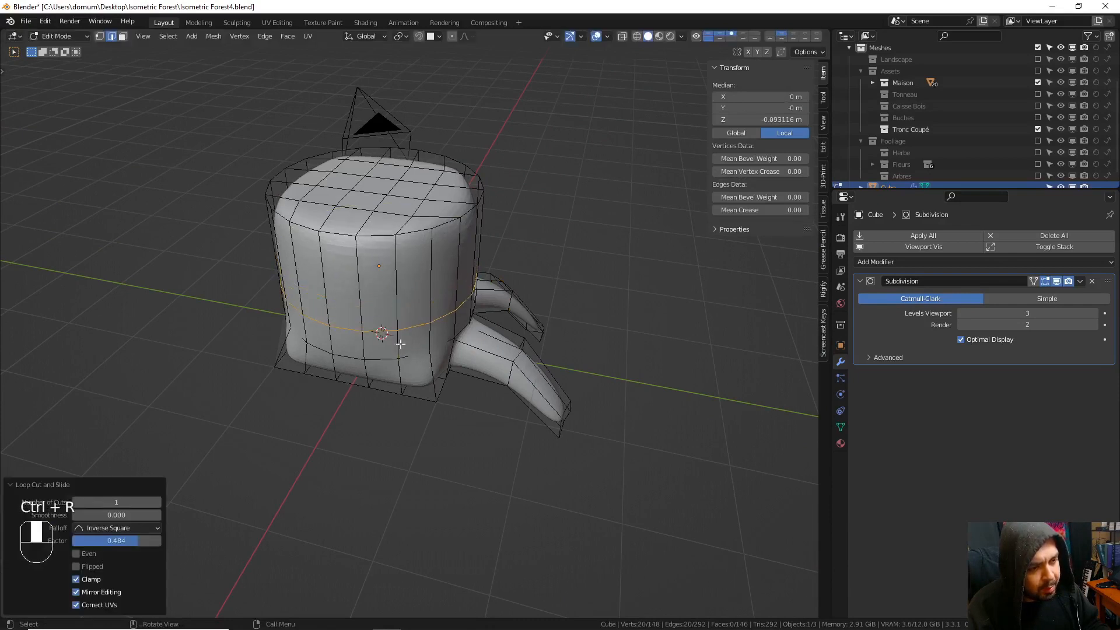
- Select a block of adjoining faces across the two lowest rows on the stump's rootless side
click(123, 38)
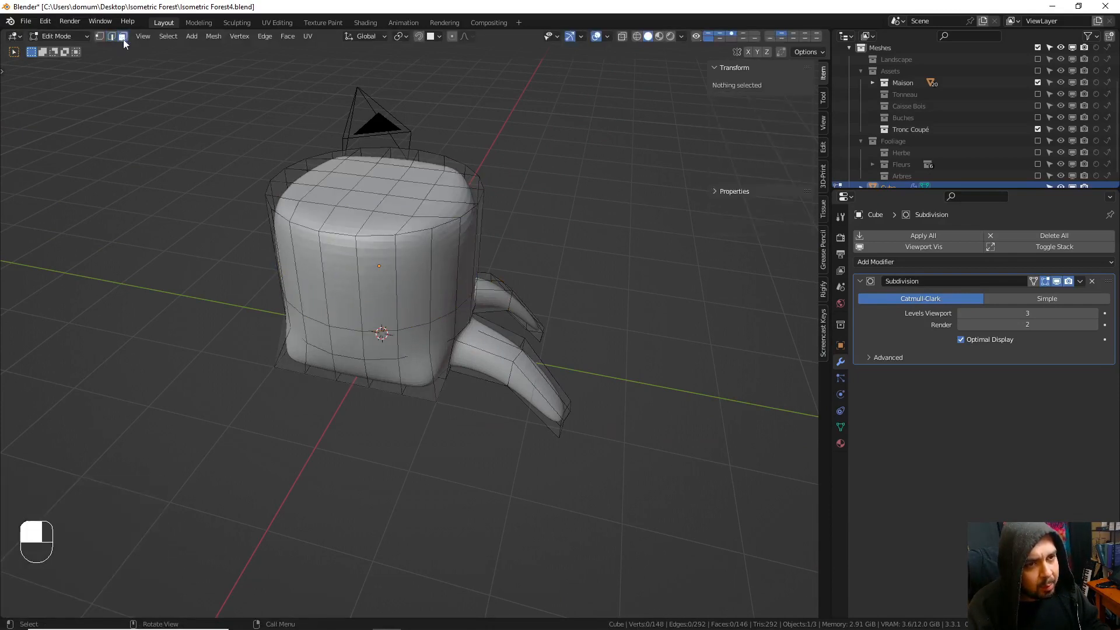
click(387, 356)
shift+click(344, 347)
shift+click(327, 344)
shift+click(321, 363)
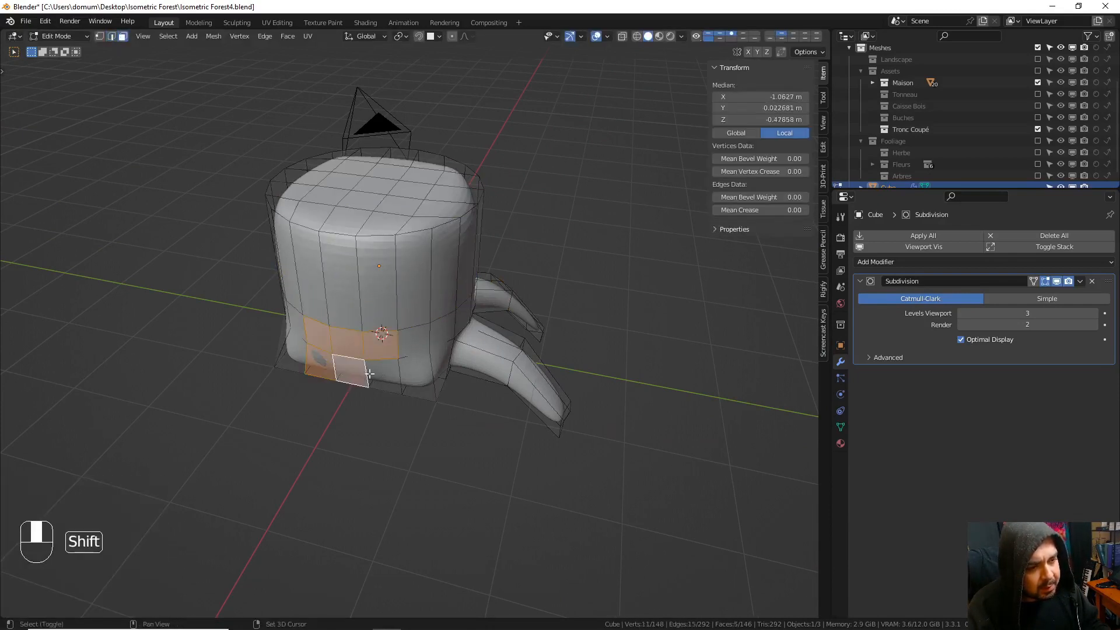
- Complete the selection of six faces at the trunk's base, inset them, and extrude them outward about 1.7 m as a new root
shift+click(382, 374)
key(i)
click(551, 340)
middle_drag(551, 340, 653, 350)
key(e)
click(336, 414)
- Lower the root's end faces along Z, scale them to about 0.4, and move them farther out from the trunk
key(g)
key(z)
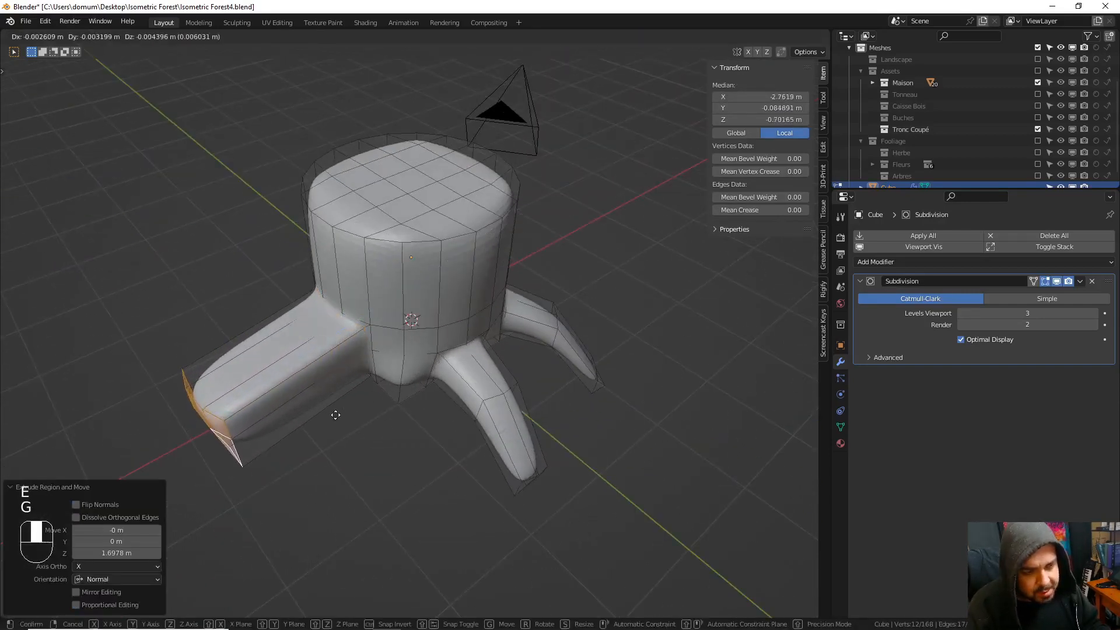
click(383, 467)
key(s)
click(394, 446)
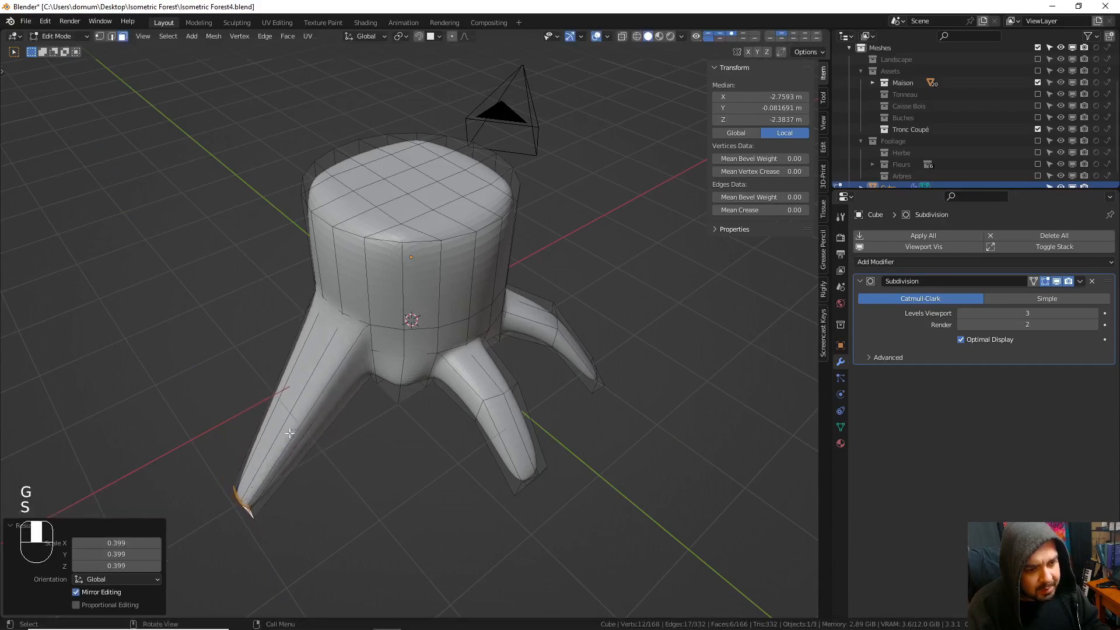
key(g)
click(355, 397)
- Add a centred loop cut across the new root and move it sideways and slightly down to curve the root
key(ctrl+r)
click(308, 389)
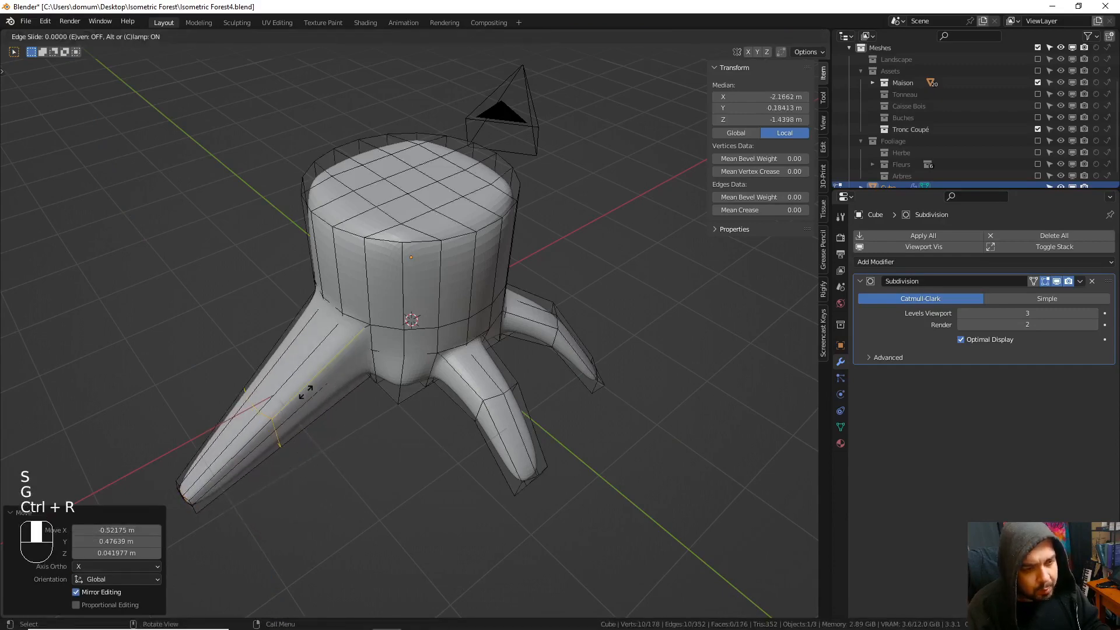
click(308, 387)
key(g)
click(430, 428)
middle_drag(430, 428, 480, 415)
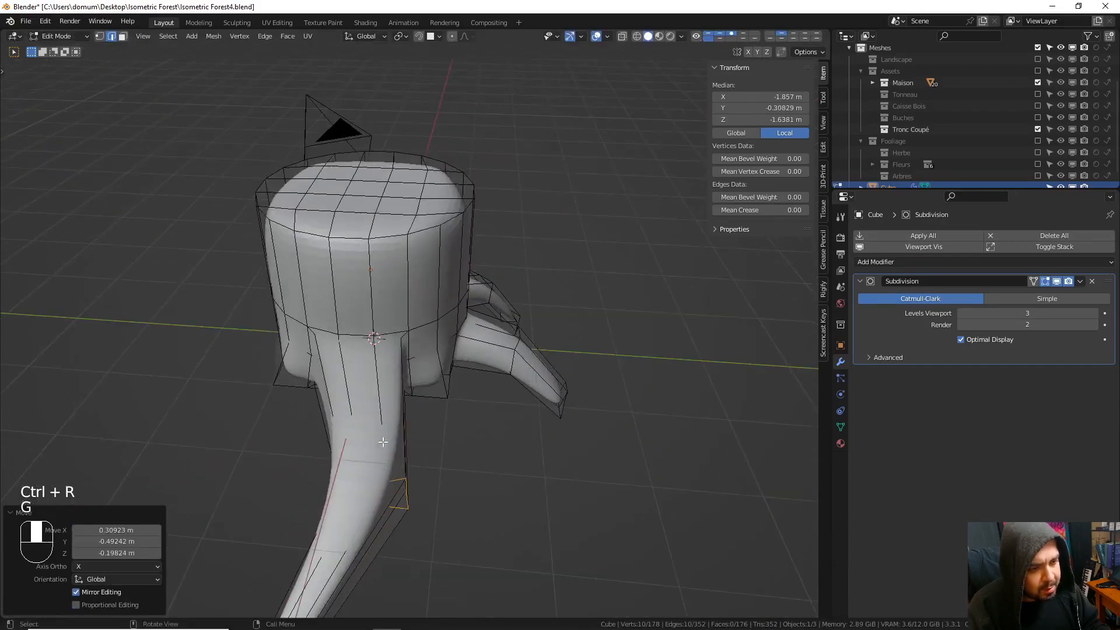
key(Tab)
middle_drag(387, 421, 404, 376)
key(Tab)
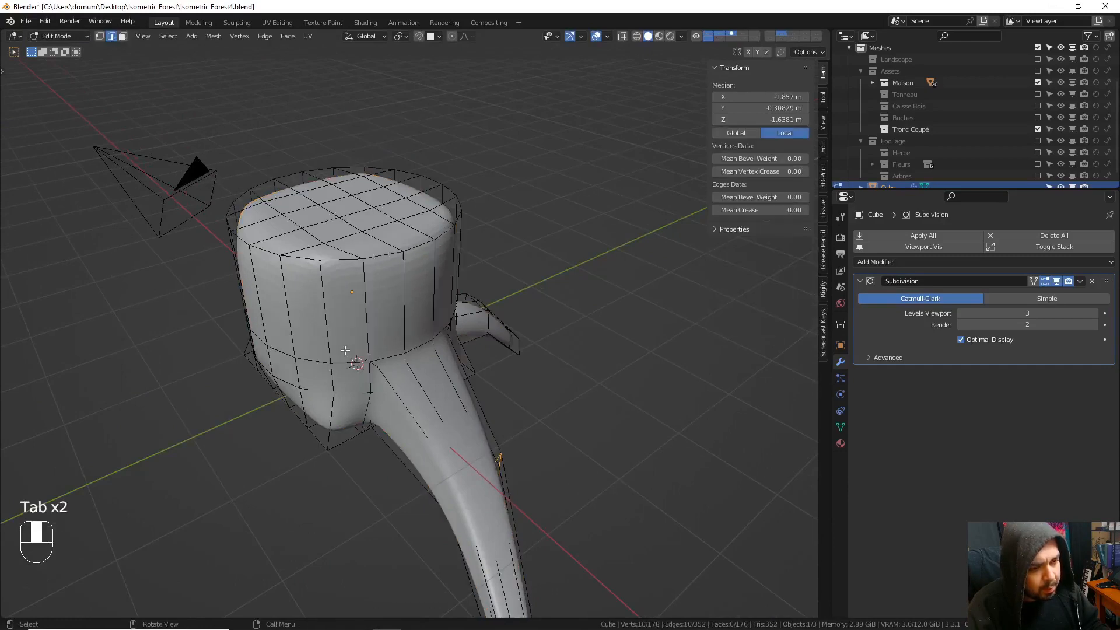
- Clear the face selection and add a centred horizontal loop cut around the upper trunk
middle_drag(346, 351, 435, 325)
click(122, 37)
click(173, 117)
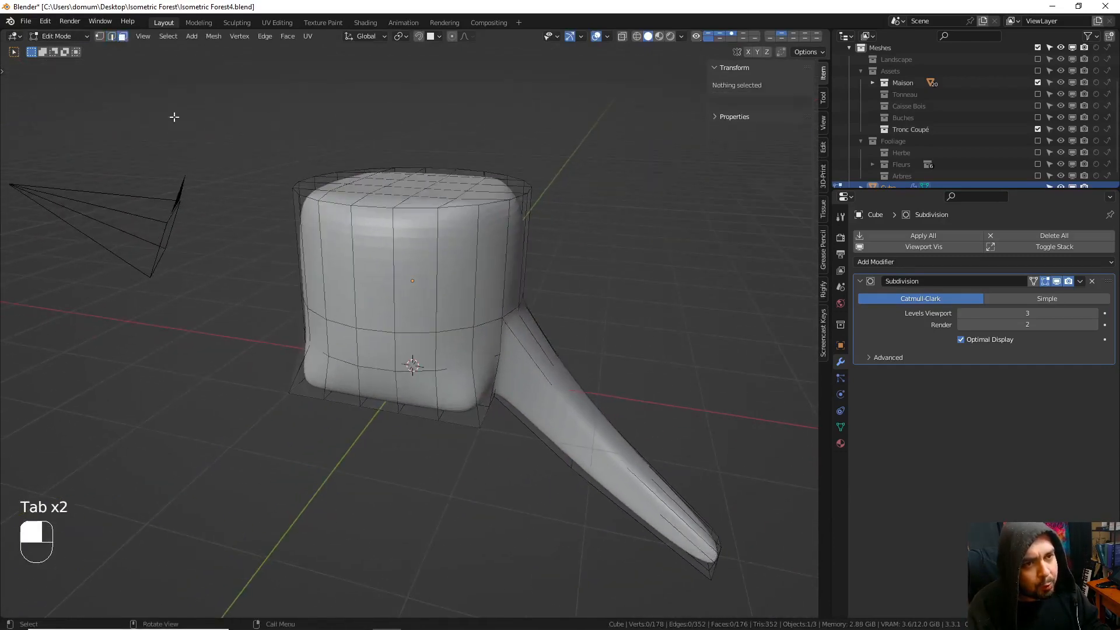
key(ctrl+r)
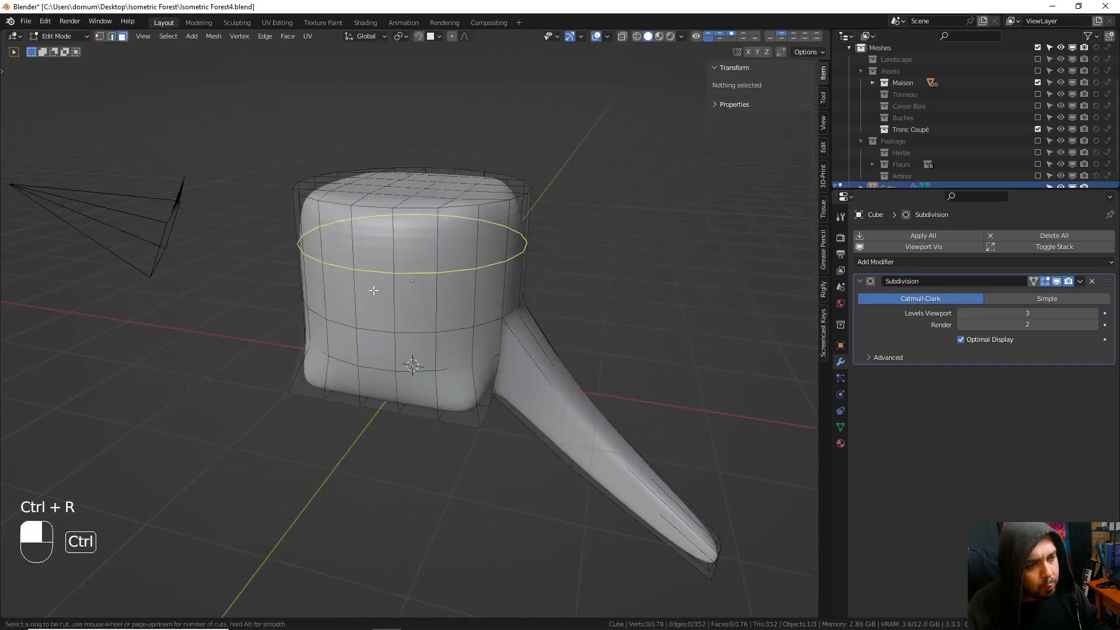
click(368, 291)
right_click(340, 311)
- Select a three-by-three block of faces on the bare side of the trunk, from its base to the new loop
click(123, 37)
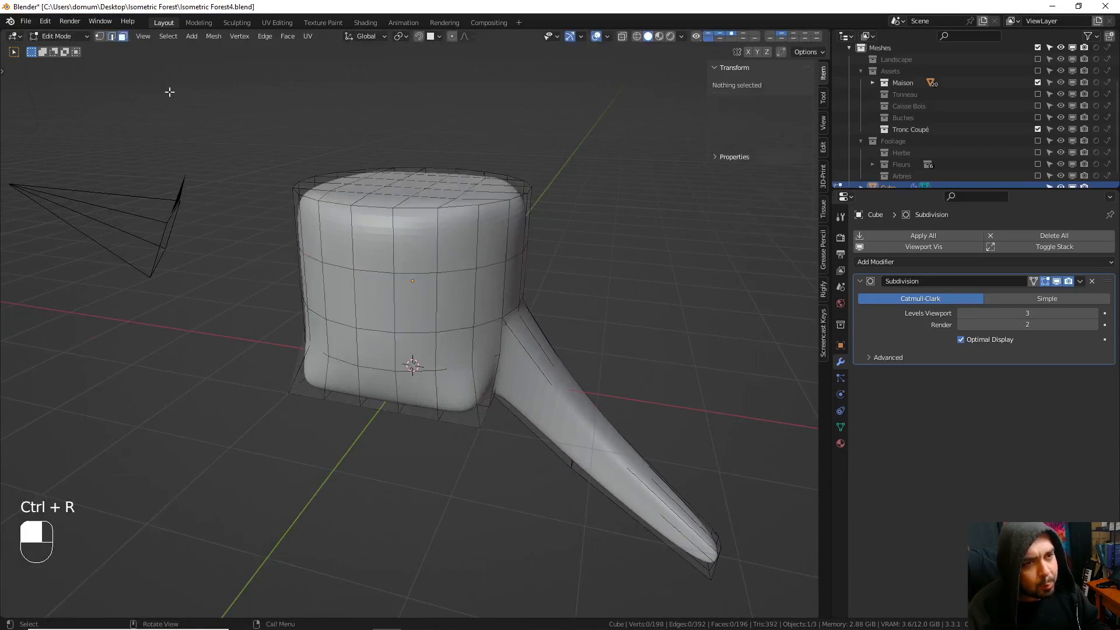
click(333, 315)
shift+click(373, 300)
shift+click(419, 308)
shift+click(416, 350)
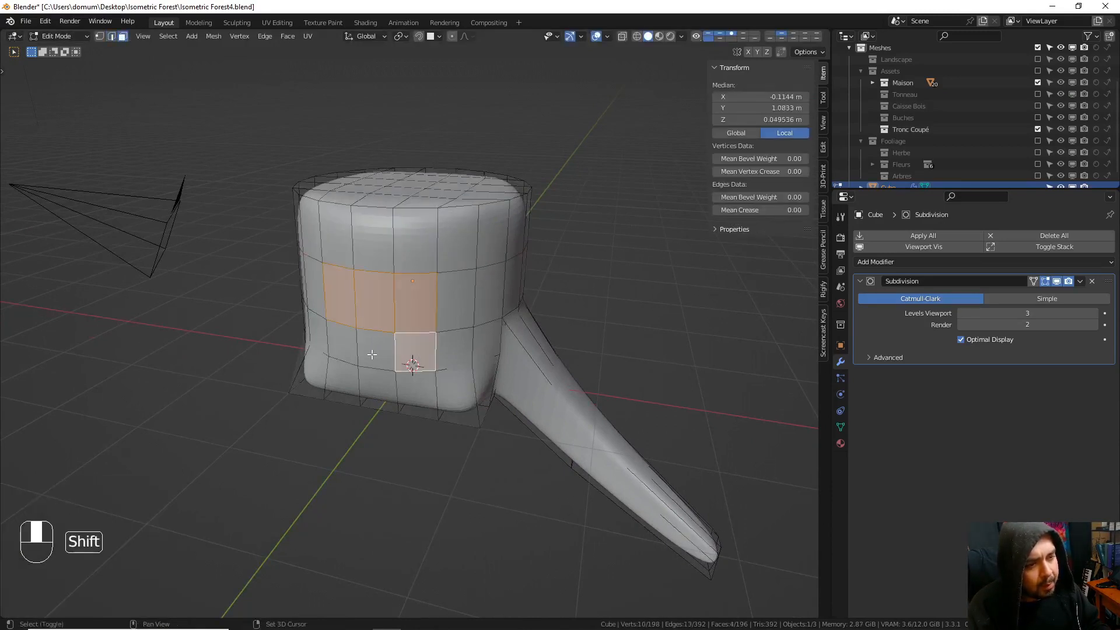
shift+click(375, 350)
shift+click(342, 355)
shift+click(344, 382)
shift+click(413, 394)
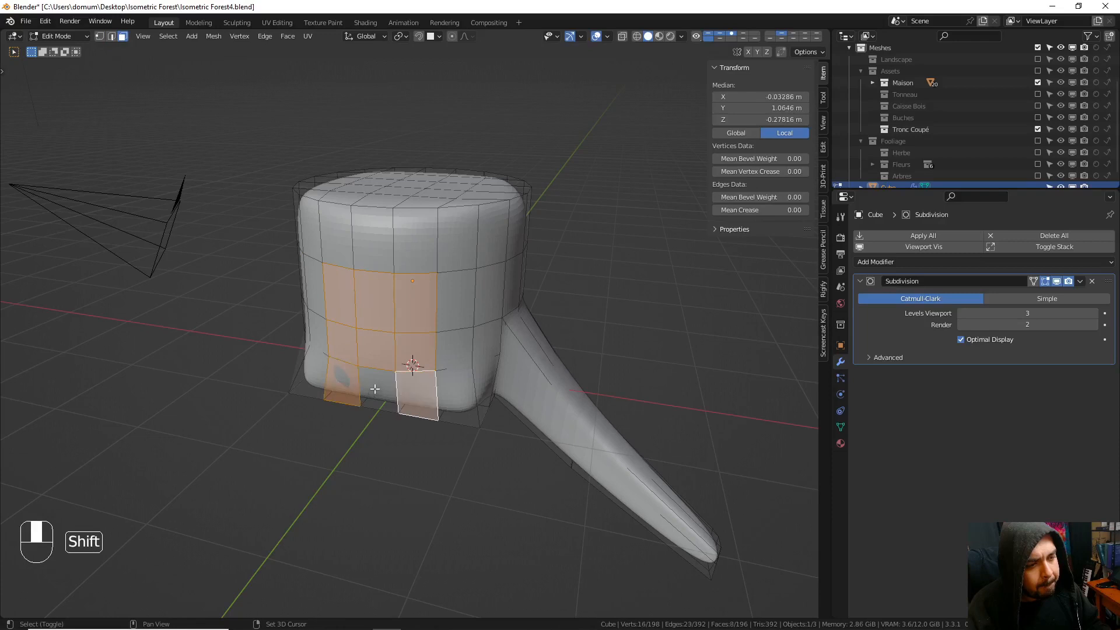
shift+click(378, 389)
- Try extruding the nine selected faces individually and insetting them, and undo the attempt
key(u)
right_click(645, 241)
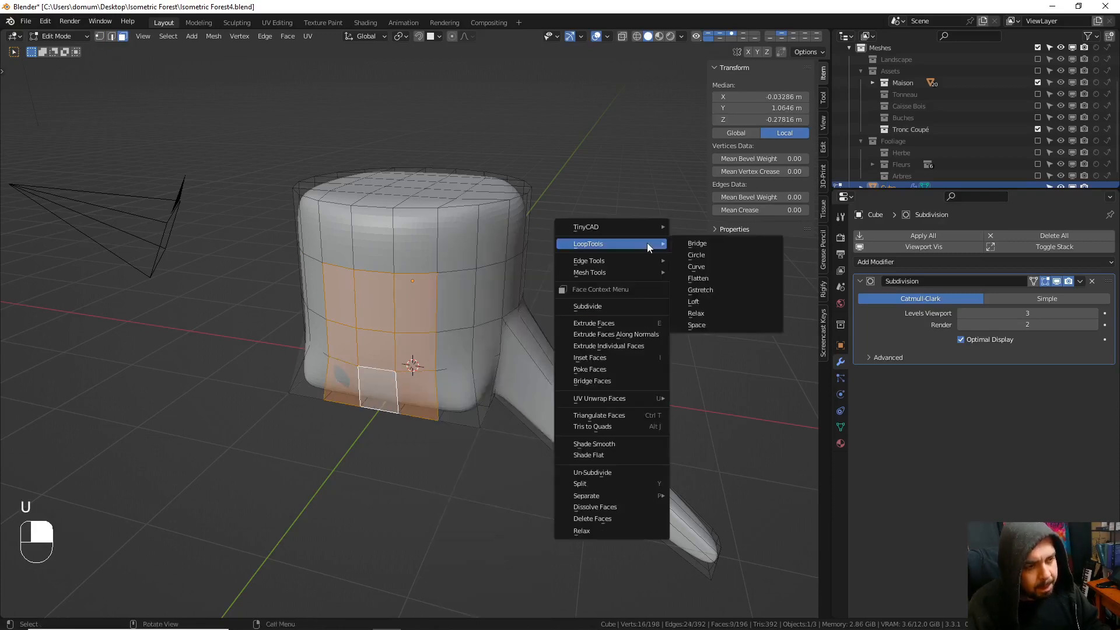
click(642, 348)
right_click(638, 177)
key(i)
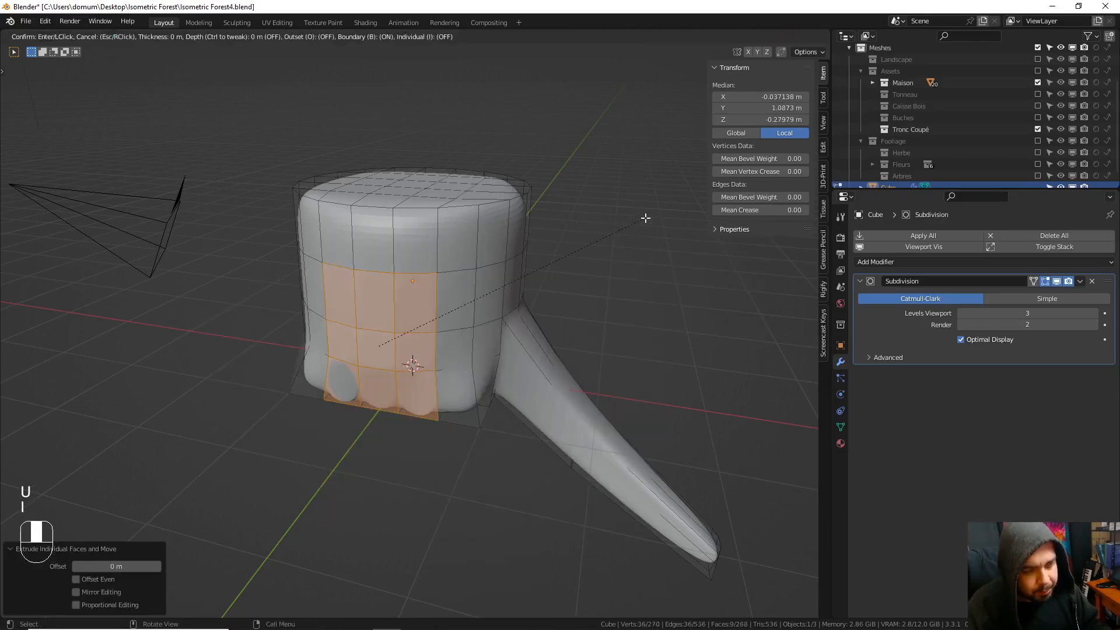
key(i)
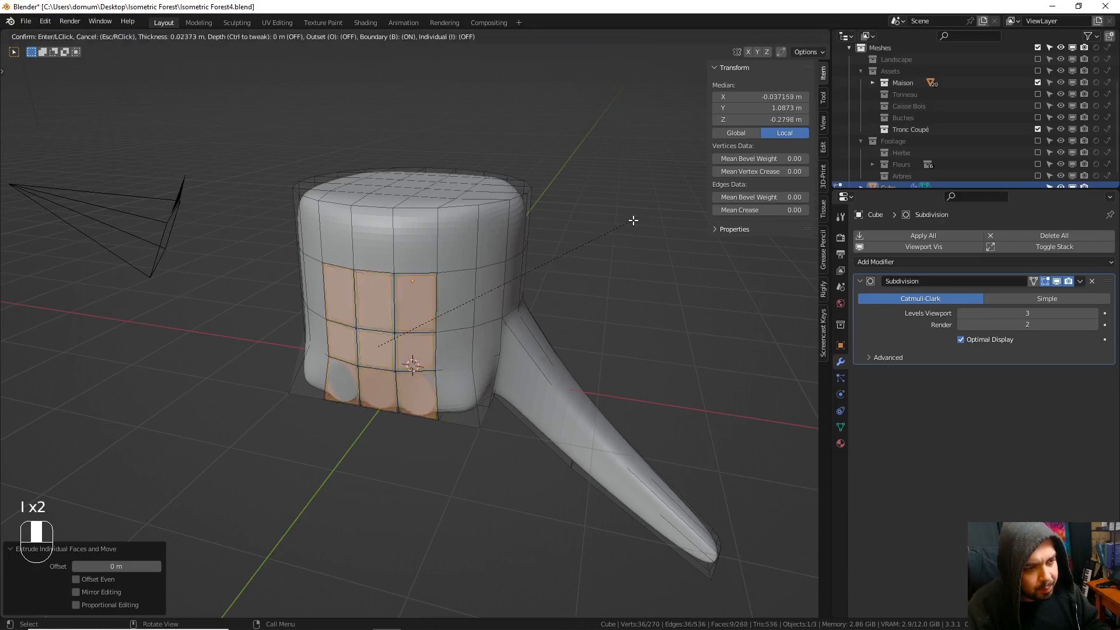
right_click(632, 220)
key(i)
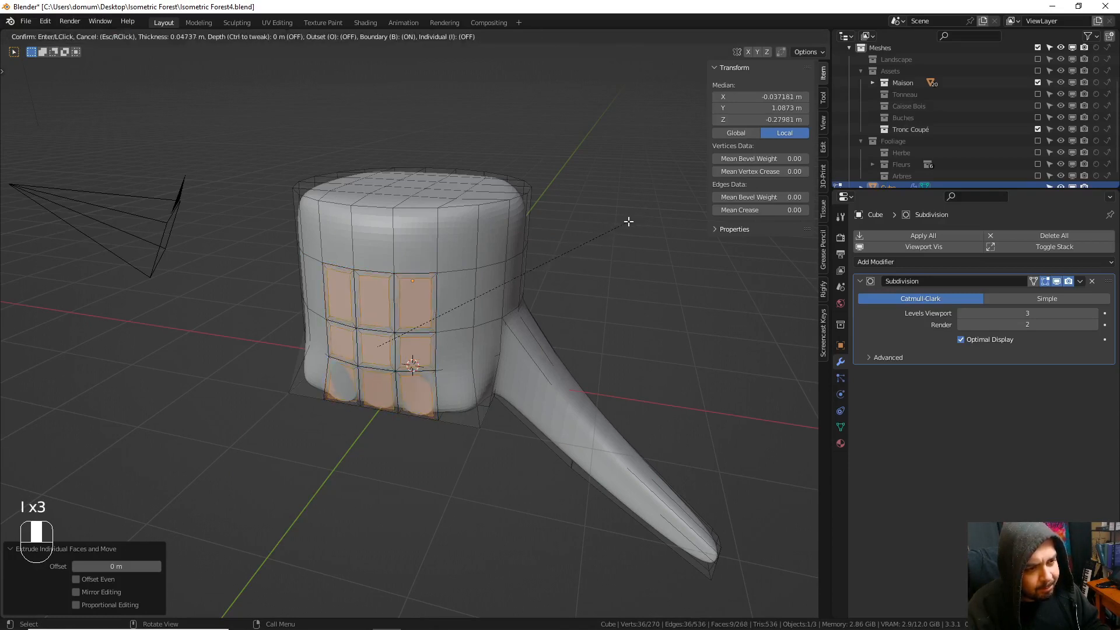
right_click(628, 221)
key(ctrl+z)
key(ctrl+z)
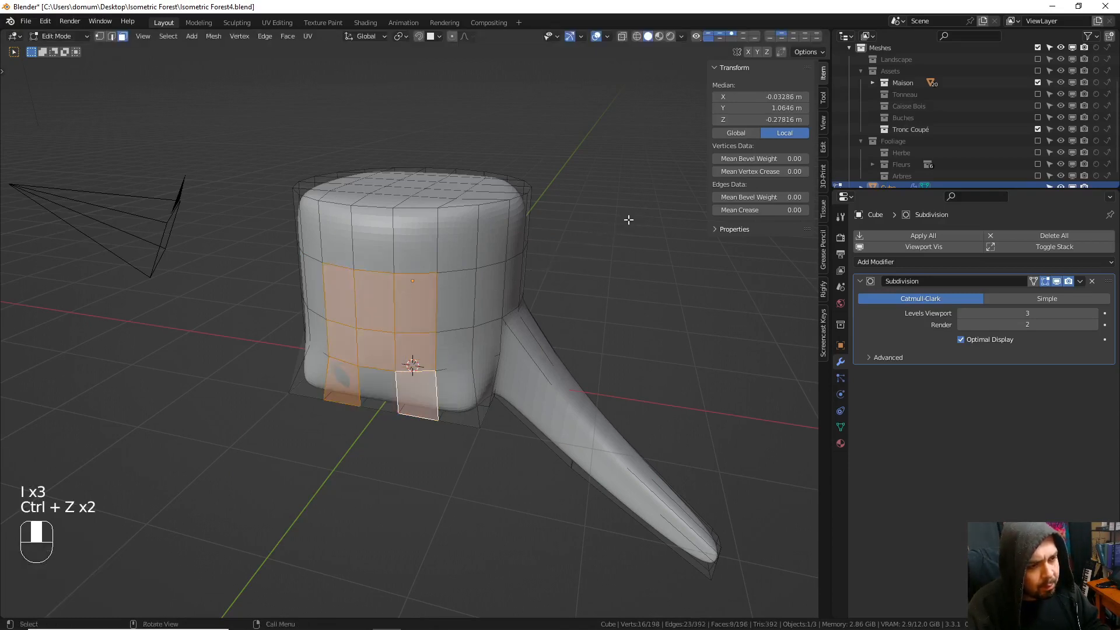
- Reselect the ninth base face, inset the block as one region by about 0.085 m, and extrude it outward about 1.33 m
shift+click(389, 385)
key(i)
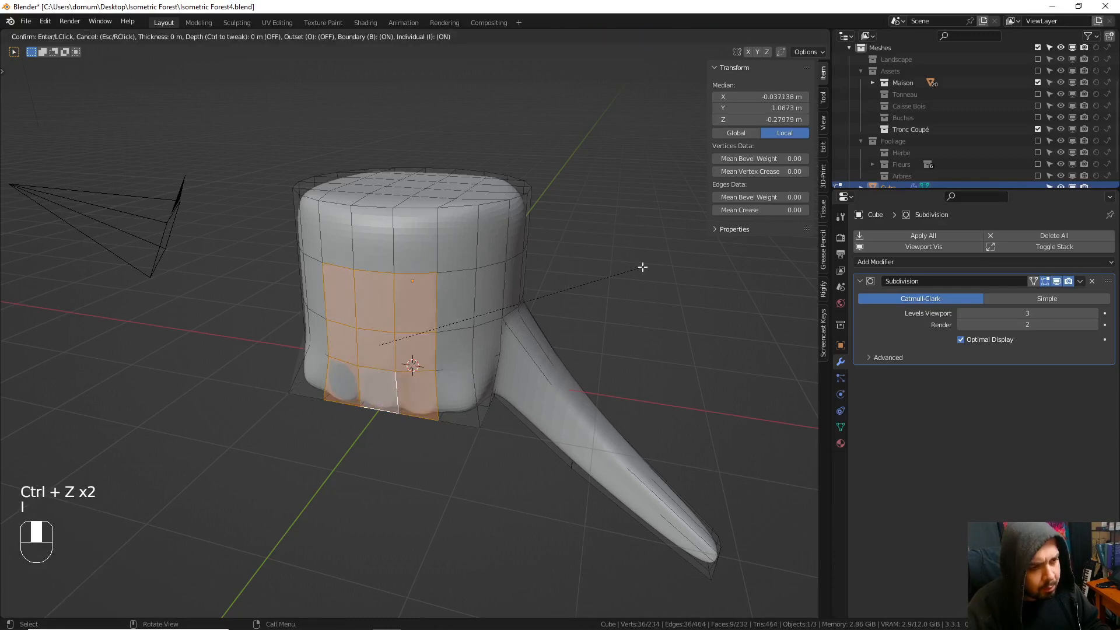
key(i)
key(i)
right_click(626, 274)
key(i)
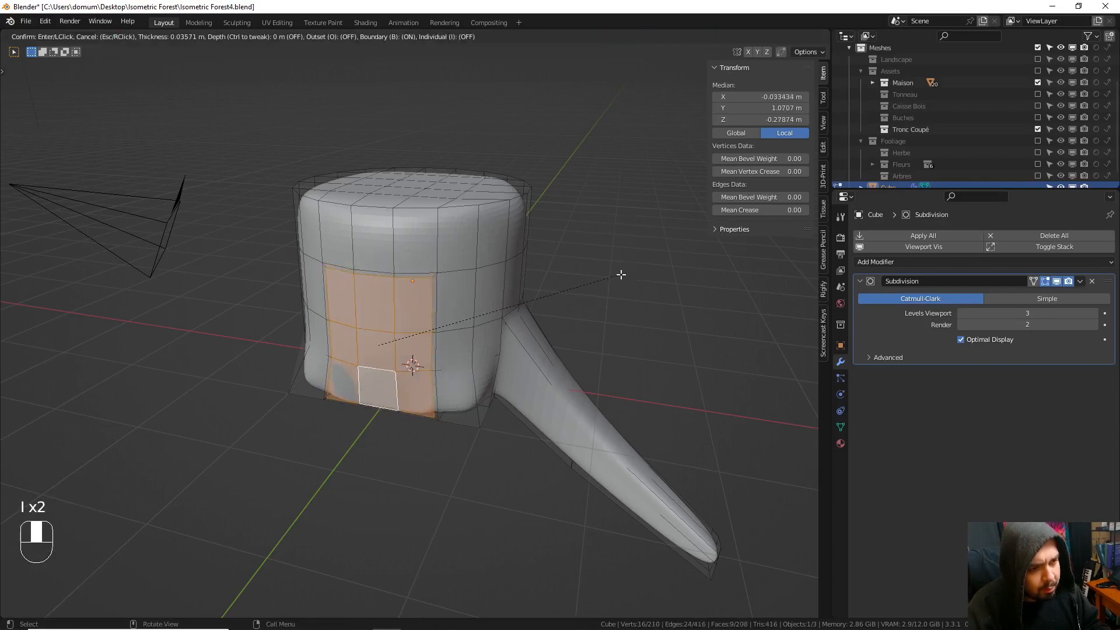
click(614, 273)
middle_drag(614, 273, 575, 297)
key(e)
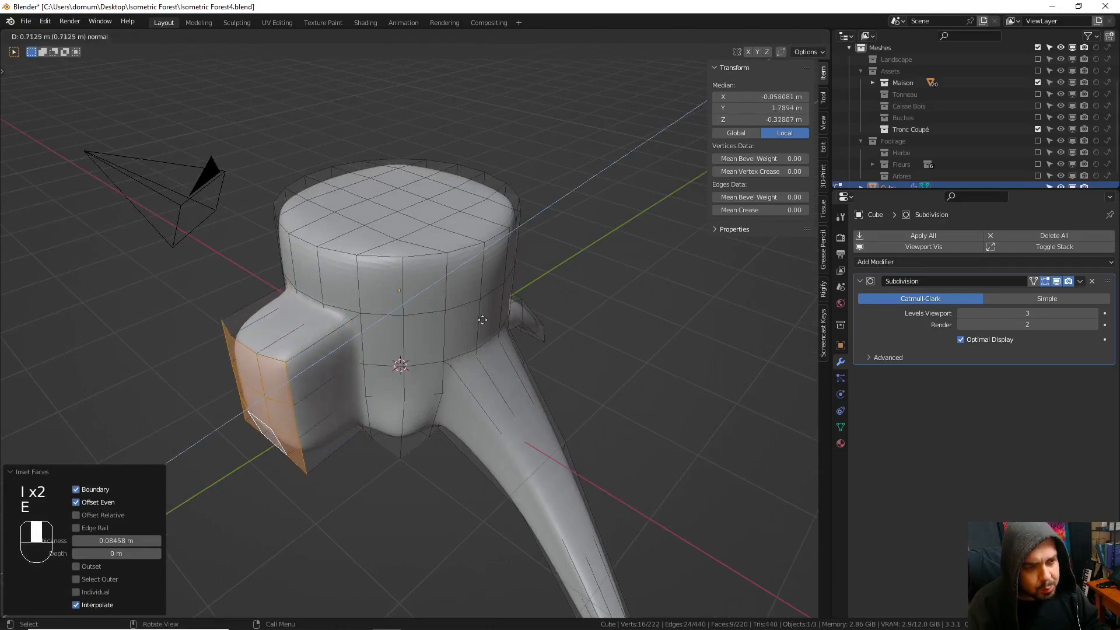
click(430, 342)
- Lower the extruded end faces about 1.16 m along Z and move them farther outward, about 1 m along Y
middle_drag(568, 338, 608, 305)
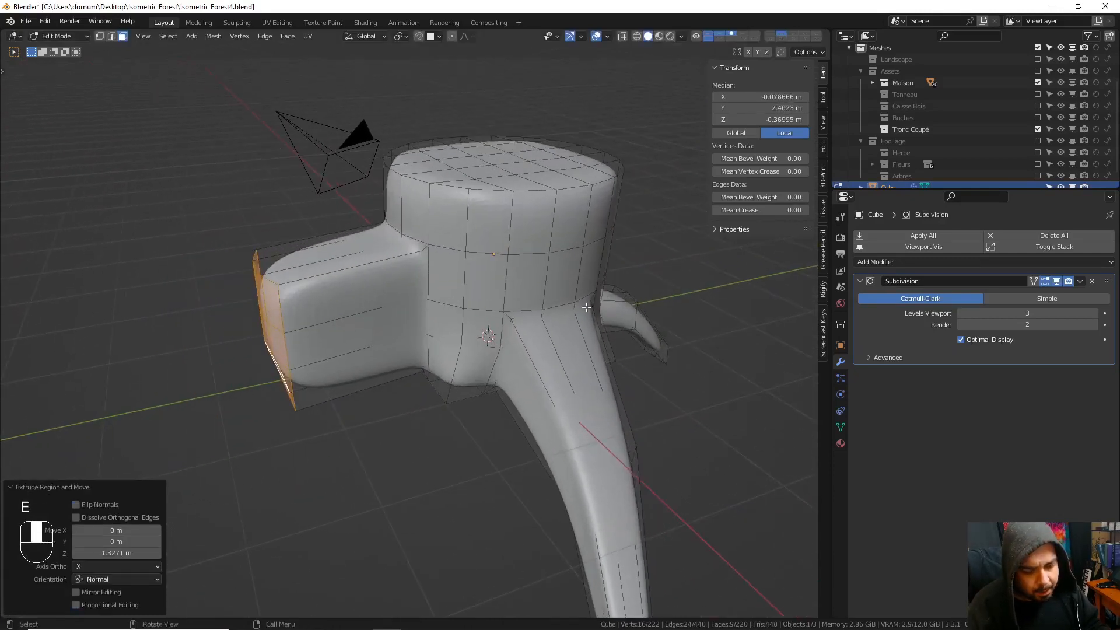
key(g)
key(z)
click(698, 371)
key(g)
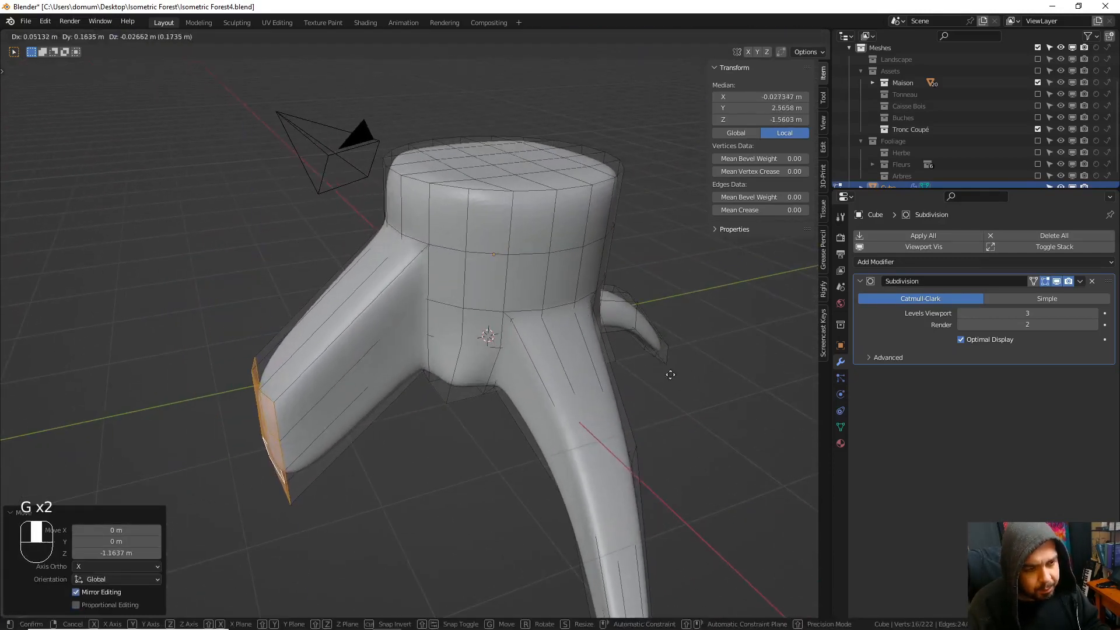
click(601, 403)
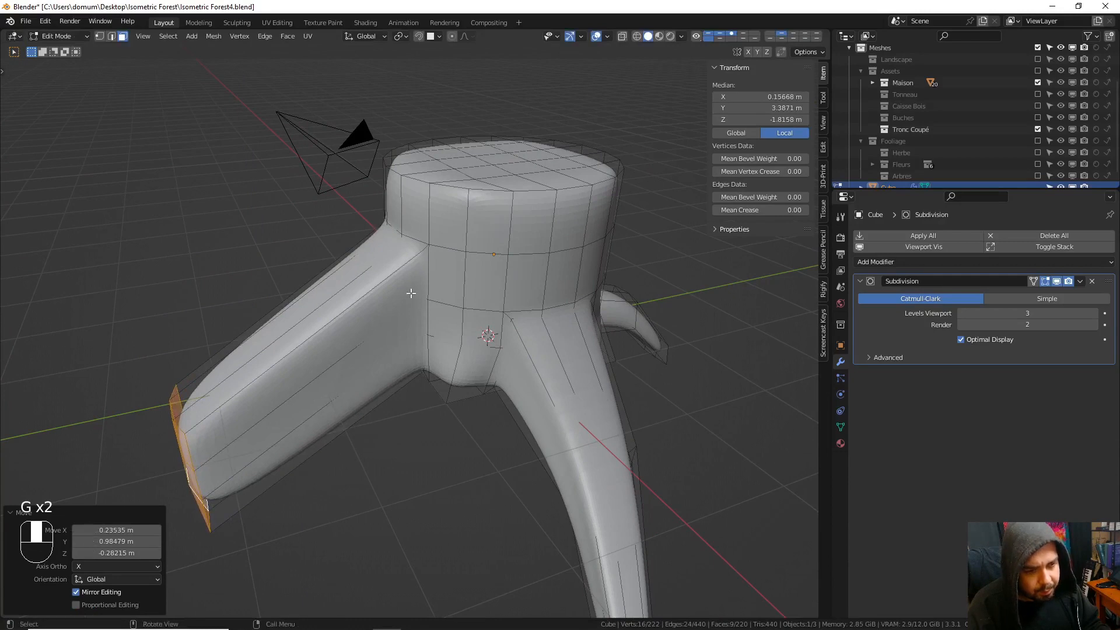
- Scale the wide root's end faces to about 0.16 and move the tip slightly lower and outward
key(s)
click(216, 413)
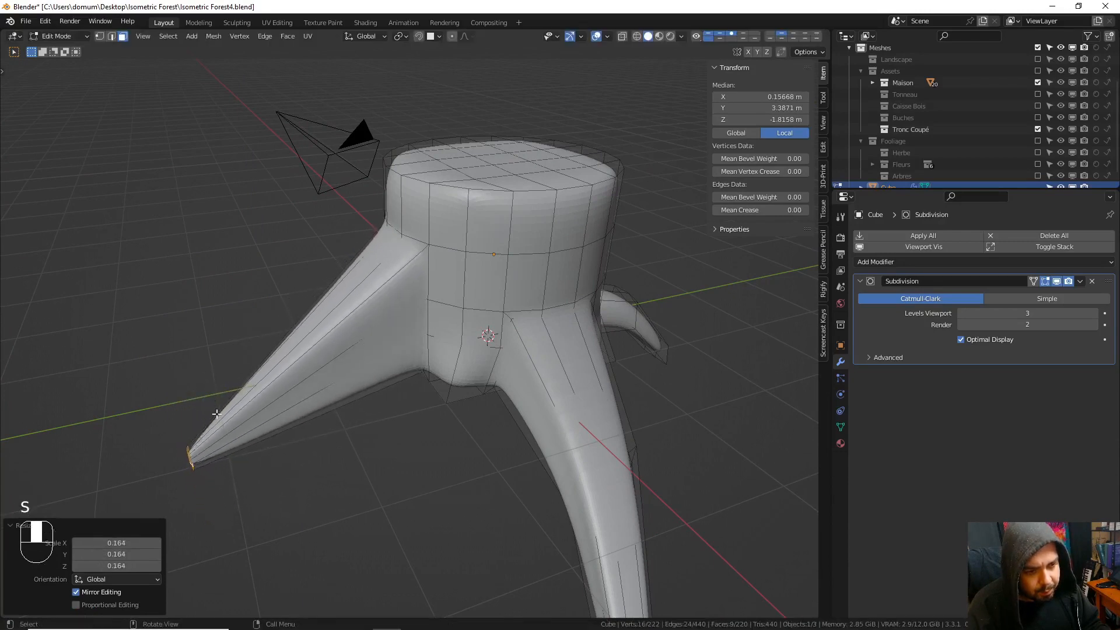
key(g)
click(275, 403)
- Add a centred loop cut across the wide root and move it up and sideways to bend the root
key(ctrl+r)
click(340, 368)
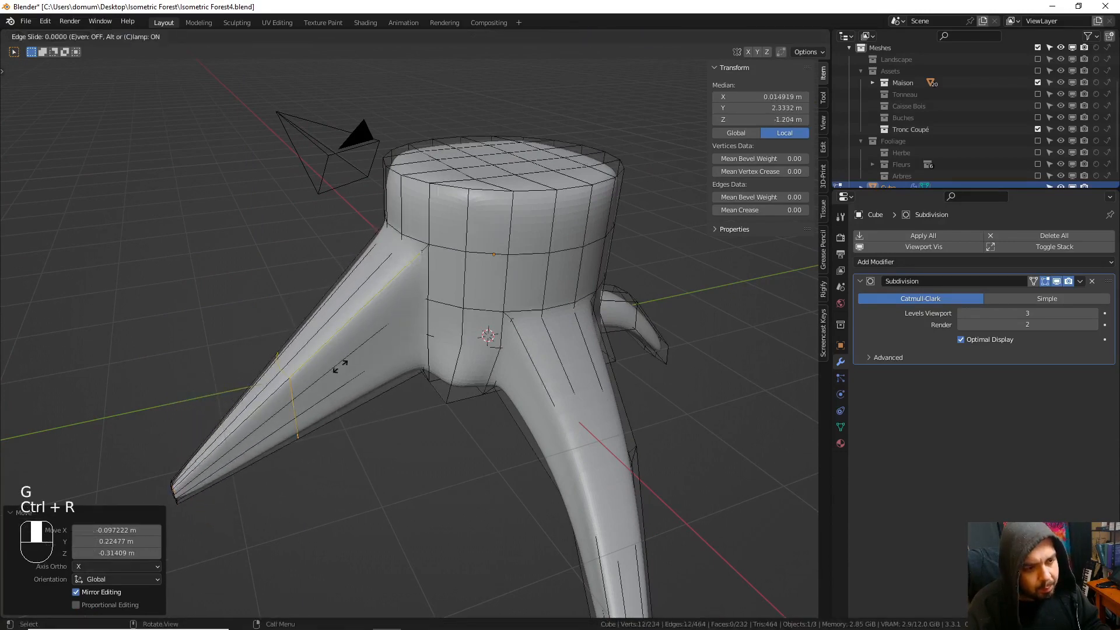
right_click(340, 367)
right_click(376, 355)
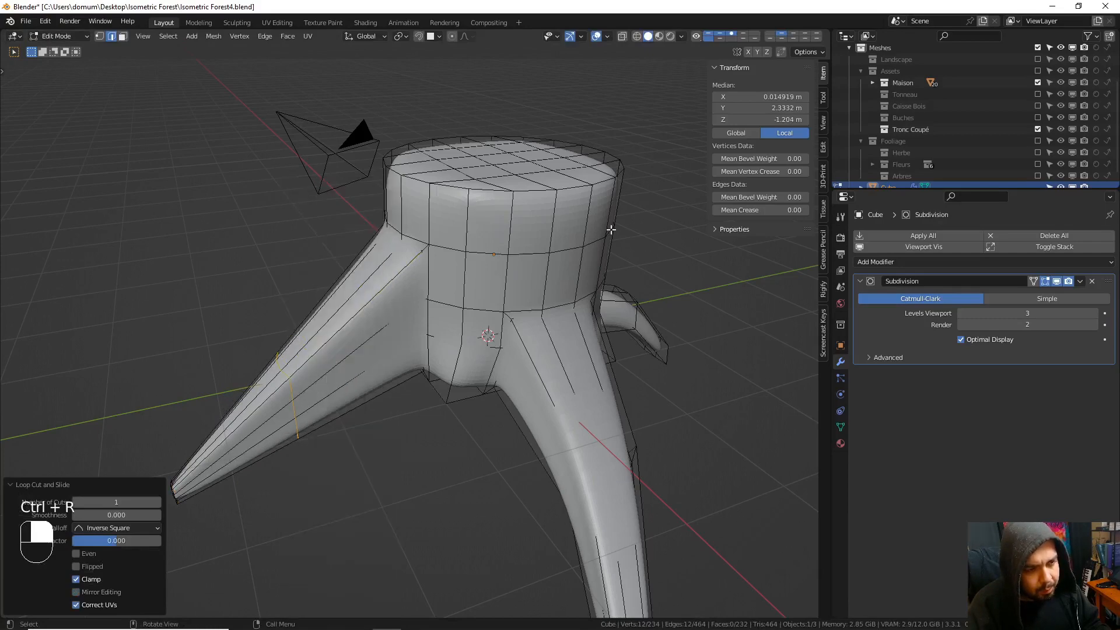
key(g)
click(499, 297)
middle_drag(498, 297, 523, 257)
key(g)
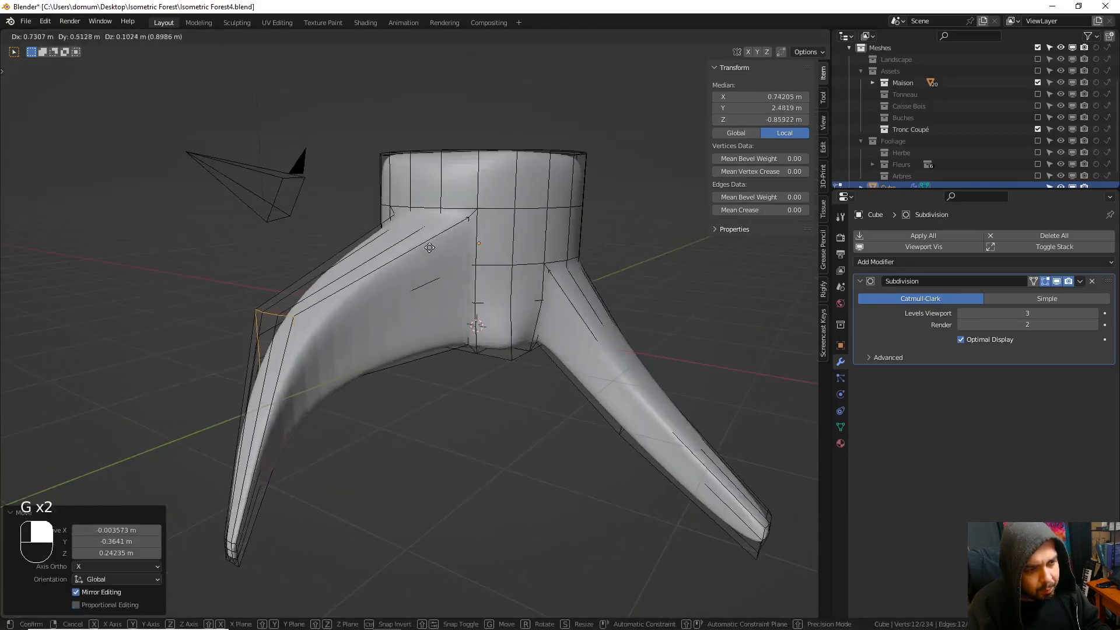
click(428, 245)
middle_drag(428, 245, 507, 270)
key(g)
click(556, 283)
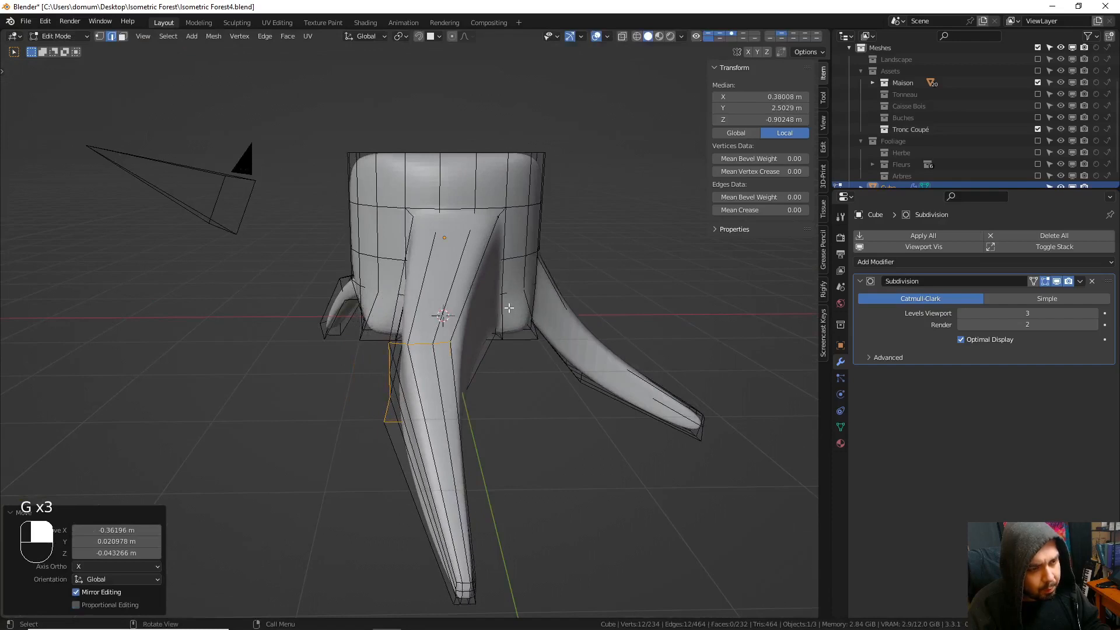
- Add a second loop cut between the trunk and the wide root's bend, and move it about 0.46 m along negative X
key(ctrl+r)
click(463, 290)
right_click(463, 290)
key(g)
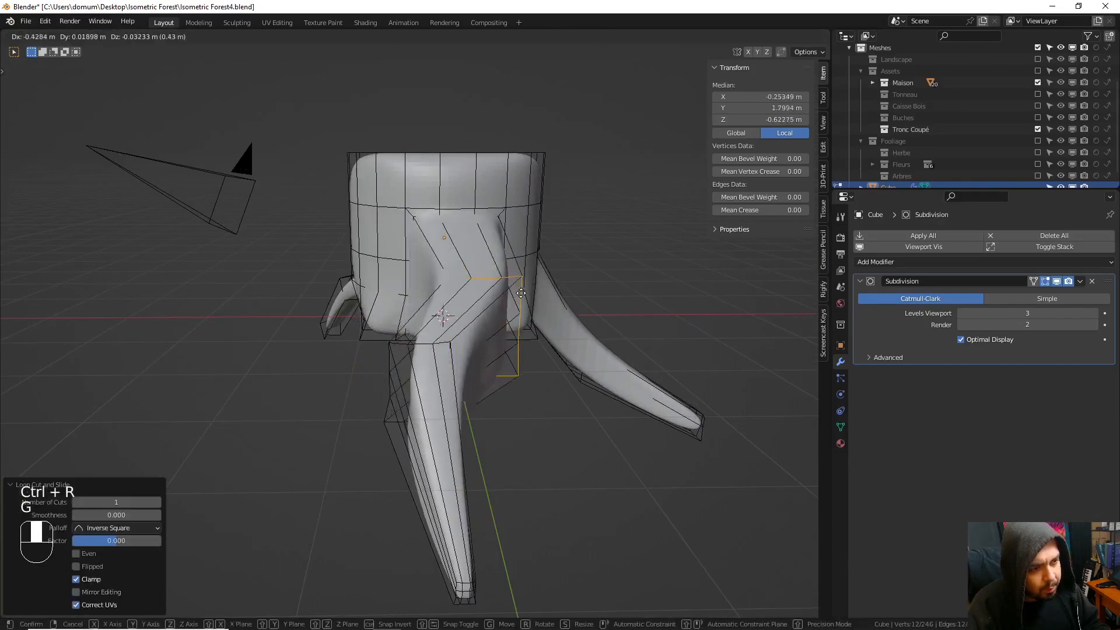
click(525, 302)
middle_drag(525, 302, 469, 290)
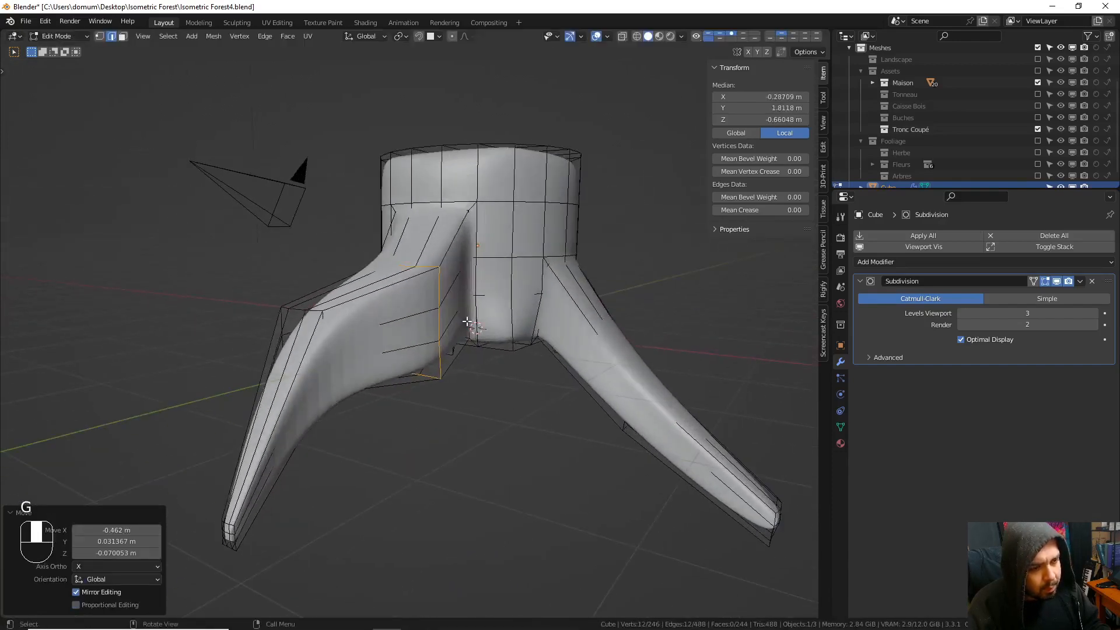
key(Tab)
key(Tab)
- Add a centred loop cut on the upper half of the neighbouring long root and raise it to arch the root
key(ctrl+r)
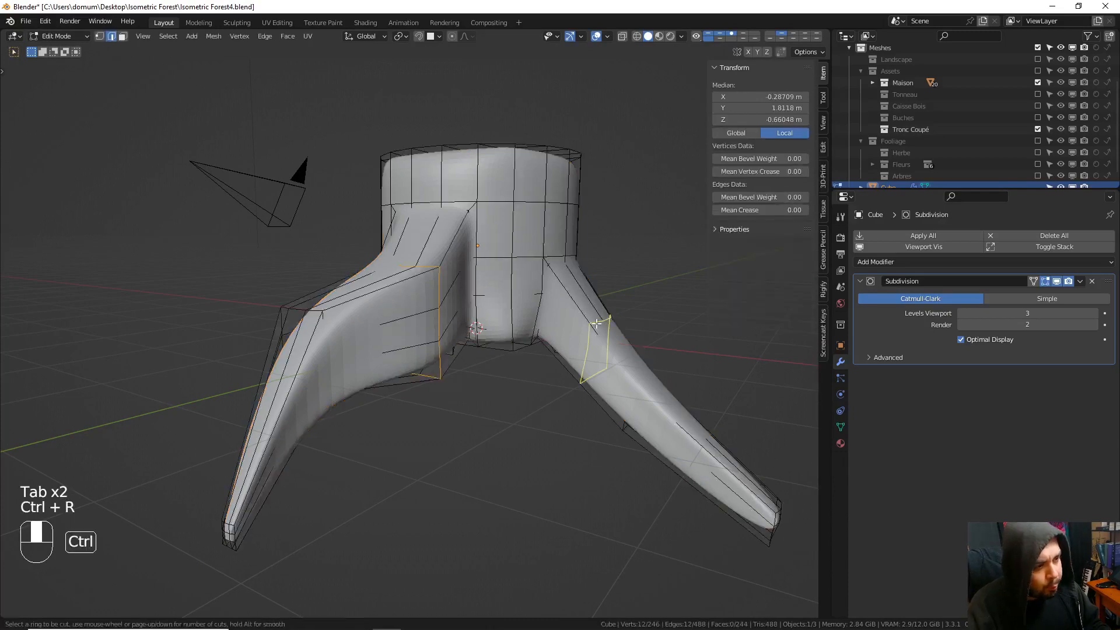
click(601, 317)
right_click(601, 318)
key(g)
click(622, 287)
key(Tab)
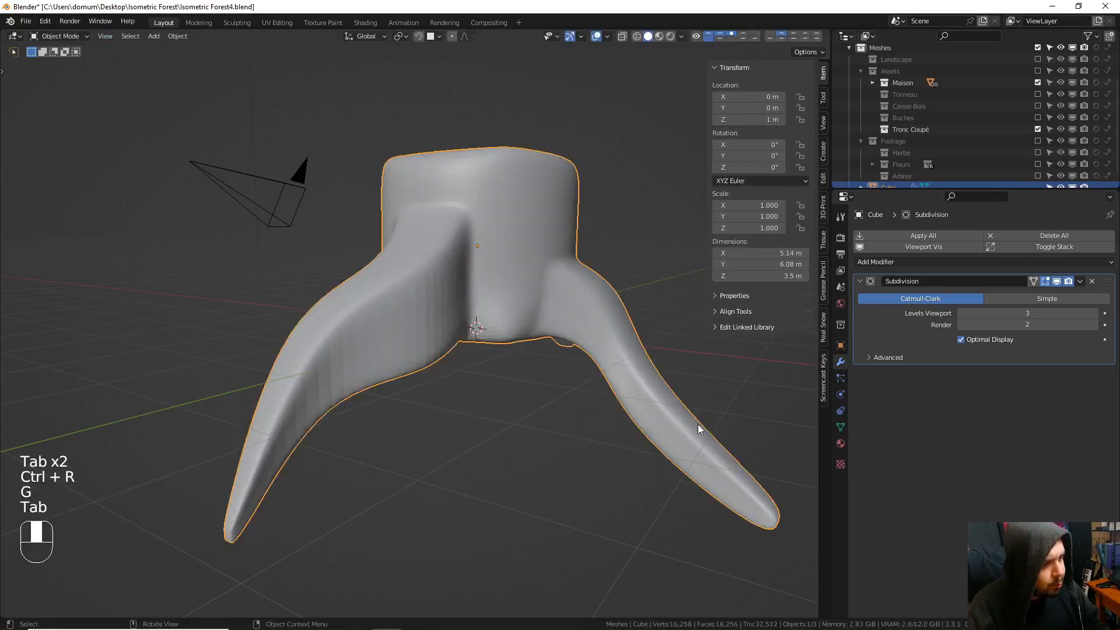
- Add a centred loop cut on the lower half of the long root, move it to refine the curve, and return to Object Mode
key(Tab)
key(ctrl+r)
click(730, 426)
right_click(730, 427)
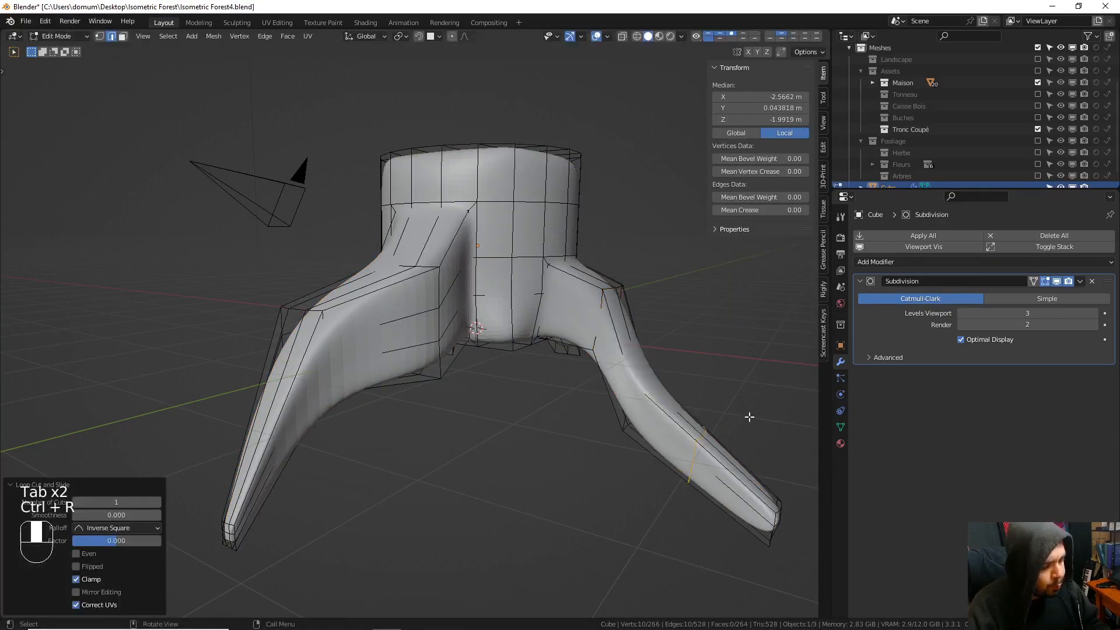
key(g)
click(758, 460)
middle_drag(758, 460, 573, 390)
key(Tab)
- Deselect all objects in the scene
key(a)
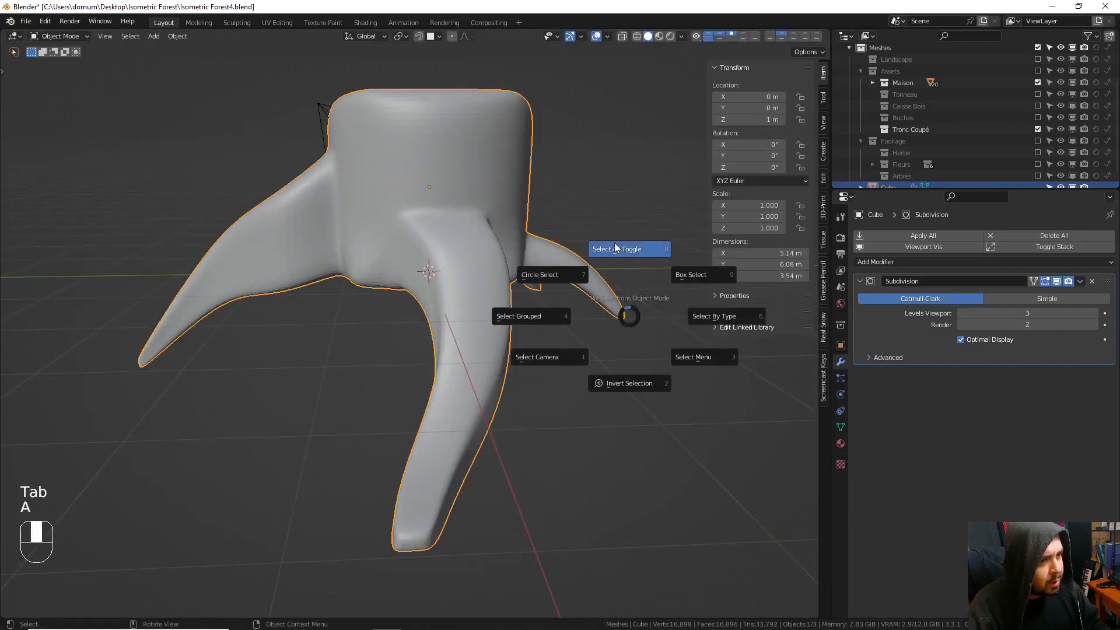
click(614, 243)
shift+middle_drag(560, 240, 700, 337)
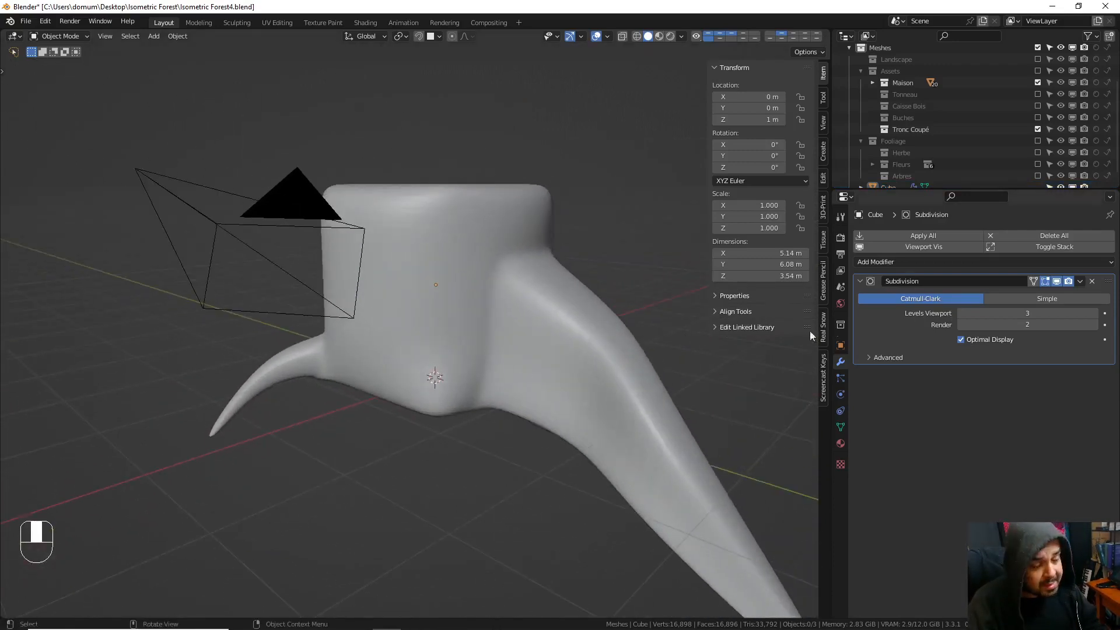
- Apply the stump's Subdivision modifier and switch to Sculpt Mode
key(ctrl+a)
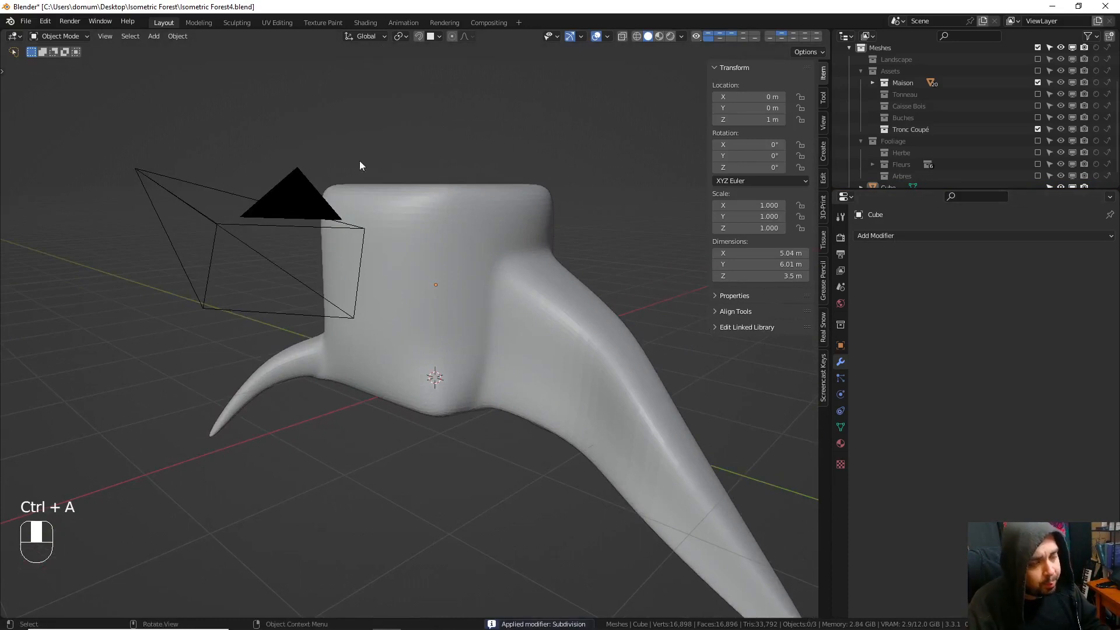
click(85, 37)
click(78, 76)
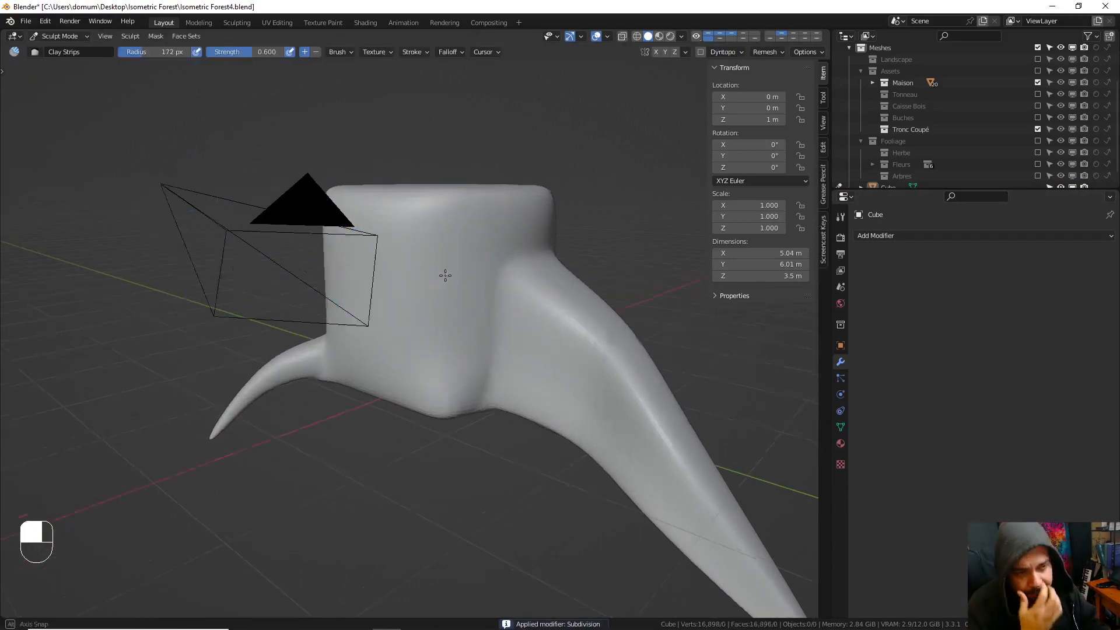
- Show the sculpting tools and set the Clay Strips brush radius to 79 px
middle_drag(445, 275, 427, 270)
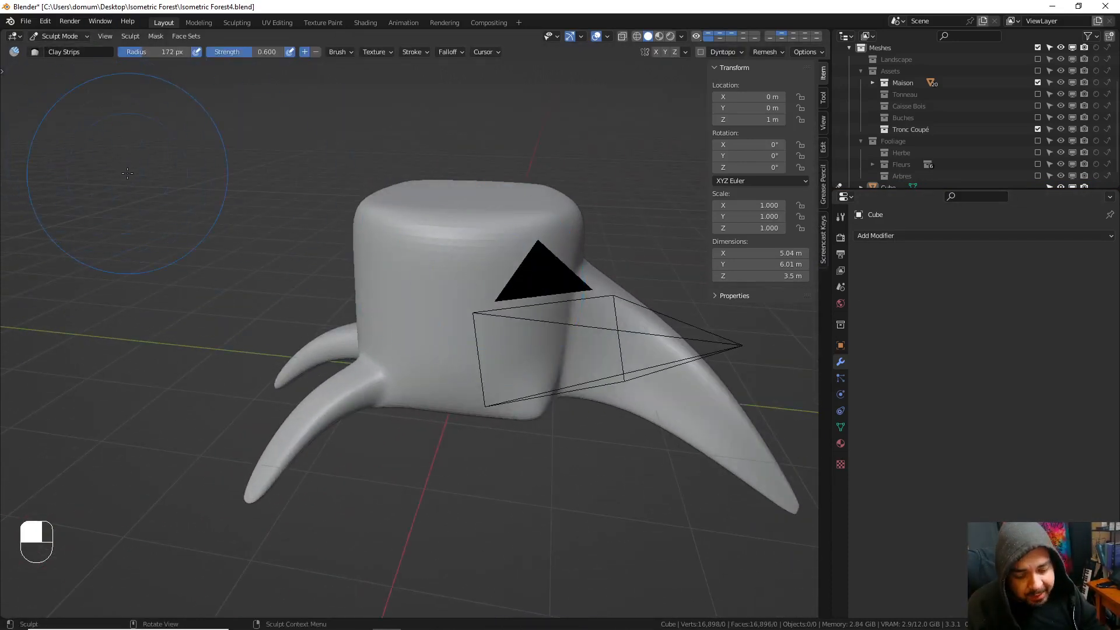
key(t)
key(f)
click(364, 246)
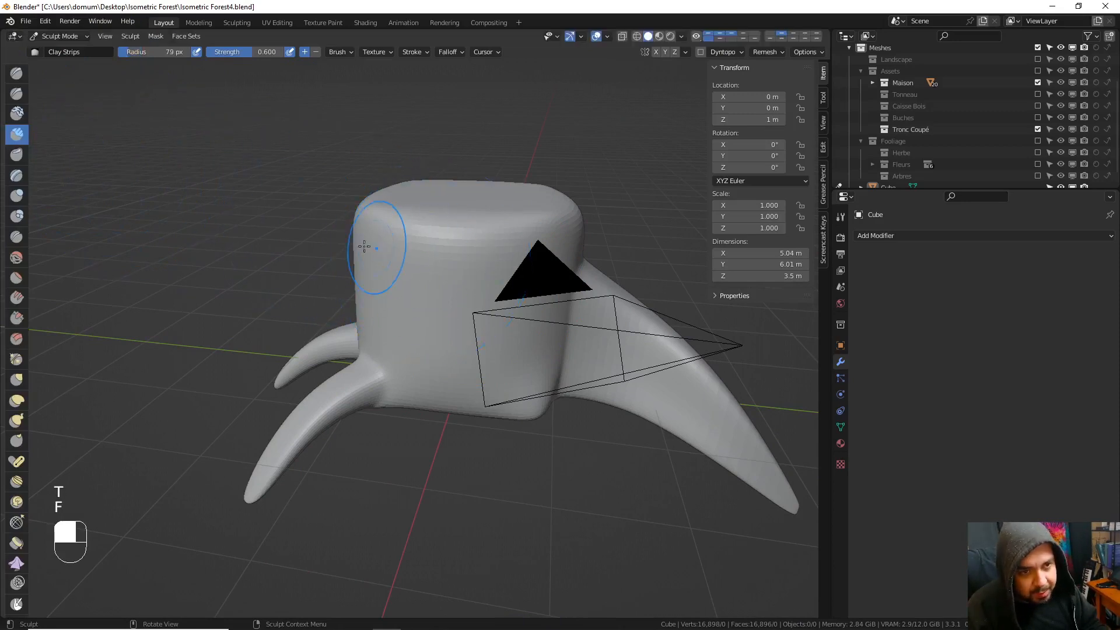
- Try a Clay Strips stroke at the stump's base near a short root, then undo it
middle_drag(407, 282, 425, 280)
scroll(424, 284, up, 1)
mouse_move(417, 330)
mouse_down()
mouse_move(407, 335)
mouse_move(413, 370)
mouse_move(405, 346)
mouse_move(396, 364)
mouse_up()
key(ctrl+z)
- Set the brush radius to 61 px and build up Clay Strips on the stump's base between the two short roots
key(f)
middle_drag(380, 353, 433, 352)
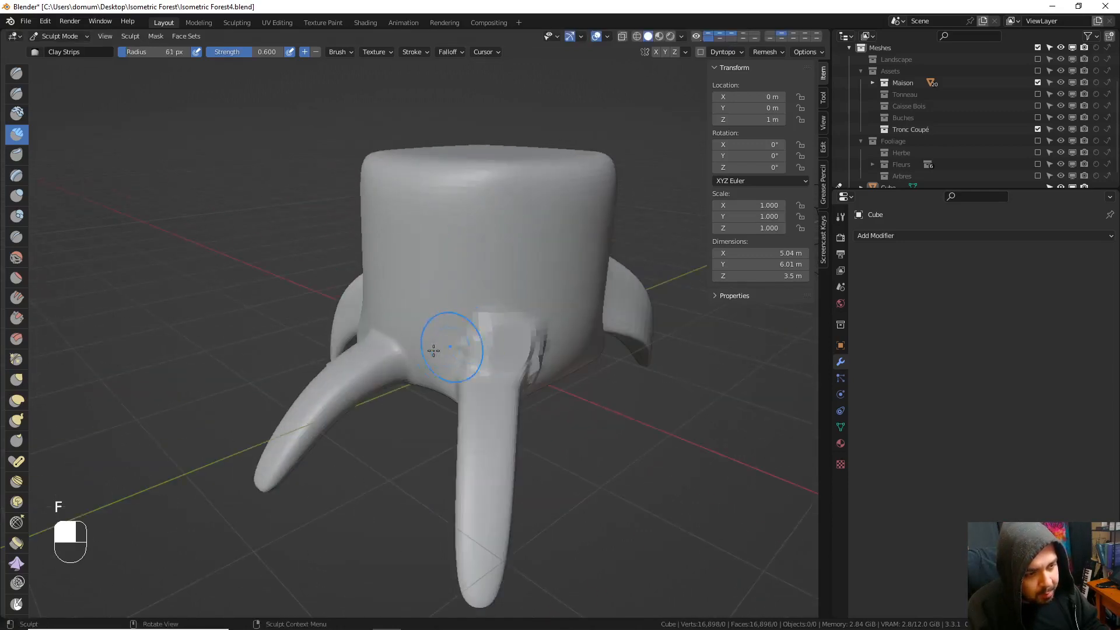
mouse_move(445, 341)
mouse_down()
mouse_move(450, 354)
mouse_move(464, 345)
mouse_up()
middle_drag(468, 343, 518, 323)
drag(492, 324, 501, 346)
middle_drag(500, 348, 498, 340)
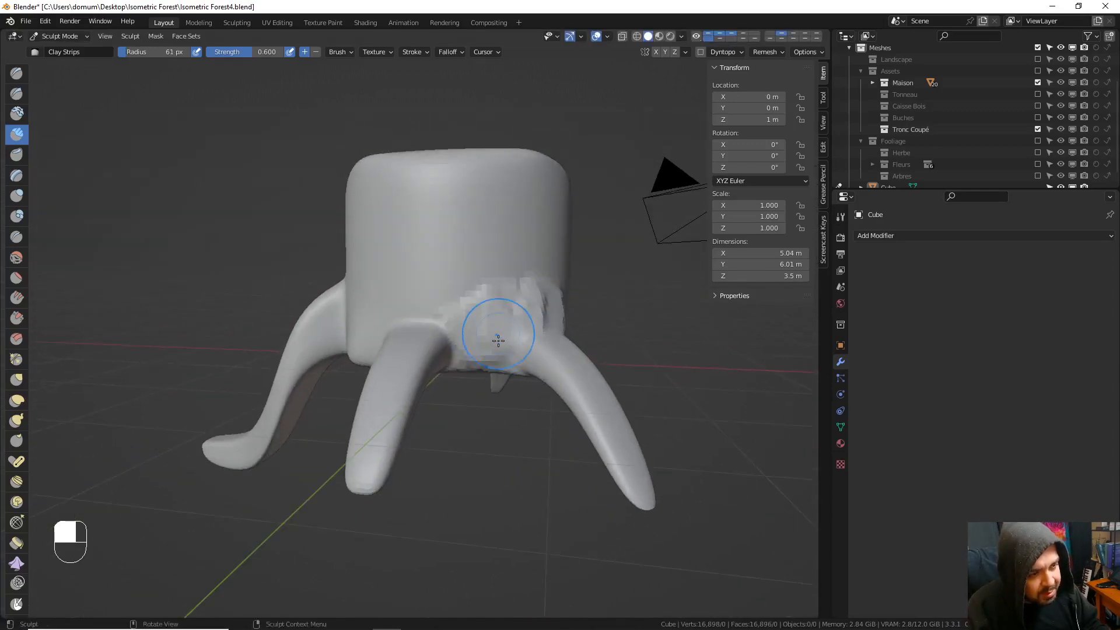
- Build up Clay Strips around the junction where the neighbouring short root meets the trunk
mouse_move(499, 336)
mouse_down()
mouse_move(474, 324)
mouse_move(464, 348)
mouse_up()
mouse_move(454, 303)
mouse_down()
mouse_move(412, 318)
mouse_move(418, 309)
mouse_up()
middle_drag(419, 309, 458, 315)
drag(458, 315, 447, 312)
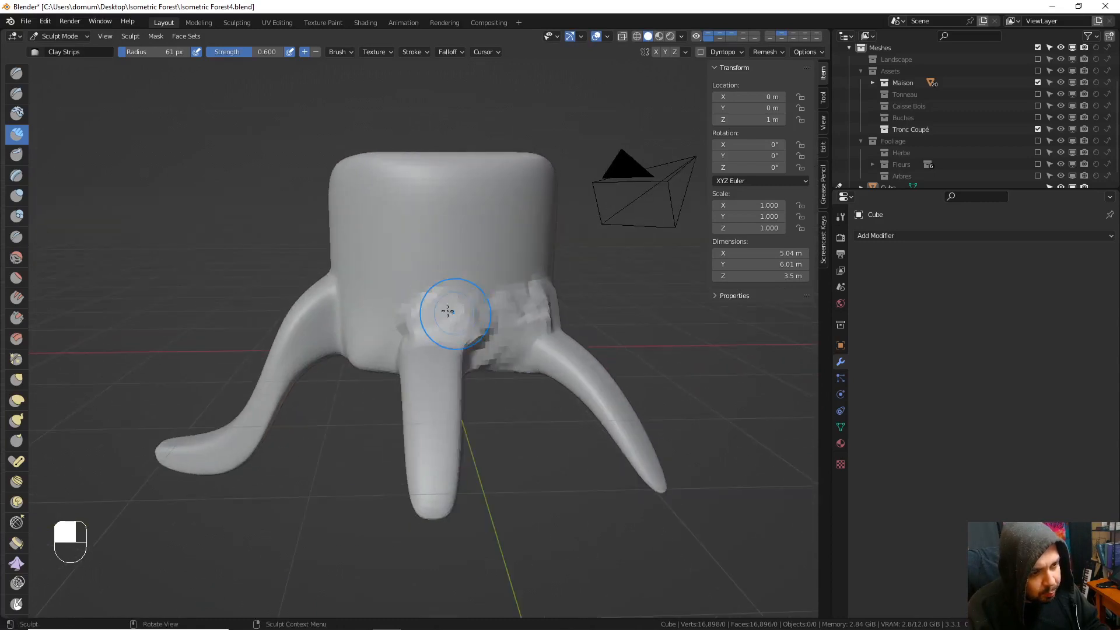
drag(378, 342, 376, 337)
- Sculpt vertical bark ridges with Clay Strips down the trunk face above and beside the short roots
middle_drag(376, 336, 431, 329)
drag(392, 286, 384, 338)
drag(396, 181, 398, 309)
drag(461, 202, 457, 286)
drag(477, 166, 452, 301)
middle_drag(497, 270, 460, 260)
drag(496, 163, 479, 312)
drag(512, 271, 513, 257)
middle_drag(516, 262, 461, 248)
mouse_move(458, 257)
mouse_down()
mouse_move(465, 225)
mouse_move(520, 257)
mouse_move(502, 330)
mouse_up()
- Continue the vertical bark ridges from the trunk's top edge to its base, around to the wide long root
middle_drag(528, 315, 475, 312)
drag(490, 309, 499, 257)
mouse_move(508, 161)
mouse_down()
mouse_move(466, 343)
mouse_move(488, 391)
mouse_up()
middle_drag(525, 327, 466, 312)
mouse_move(472, 181)
mouse_down()
mouse_move(449, 312)
mouse_move(454, 399)
mouse_up()
mouse_move(466, 379)
mouse_down()
mouse_move(508, 219)
mouse_move(512, 394)
mouse_up()
middle_drag(569, 364, 513, 356)
drag(518, 175, 516, 388)
mouse_move(542, 399)
middle_down()
mouse_move(470, 409)
mouse_move(449, 152)
middle_up()
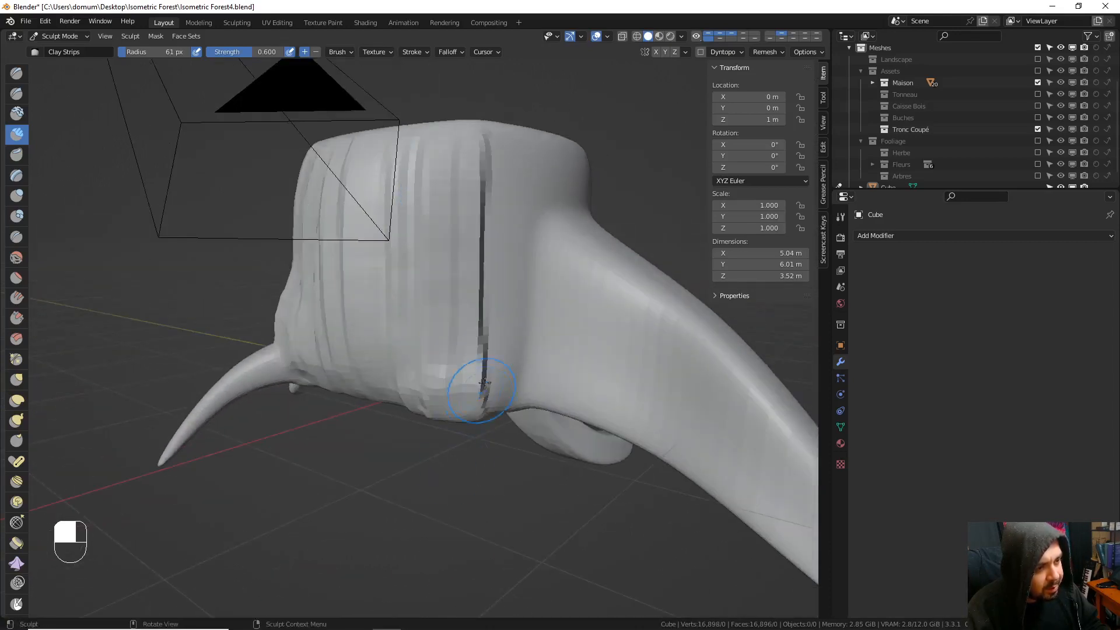
- Sculpt bark strips from the trunk down onto the wide long root, undoing one stray stroke
middle_drag(485, 383, 438, 332)
middle_drag(455, 409, 475, 320)
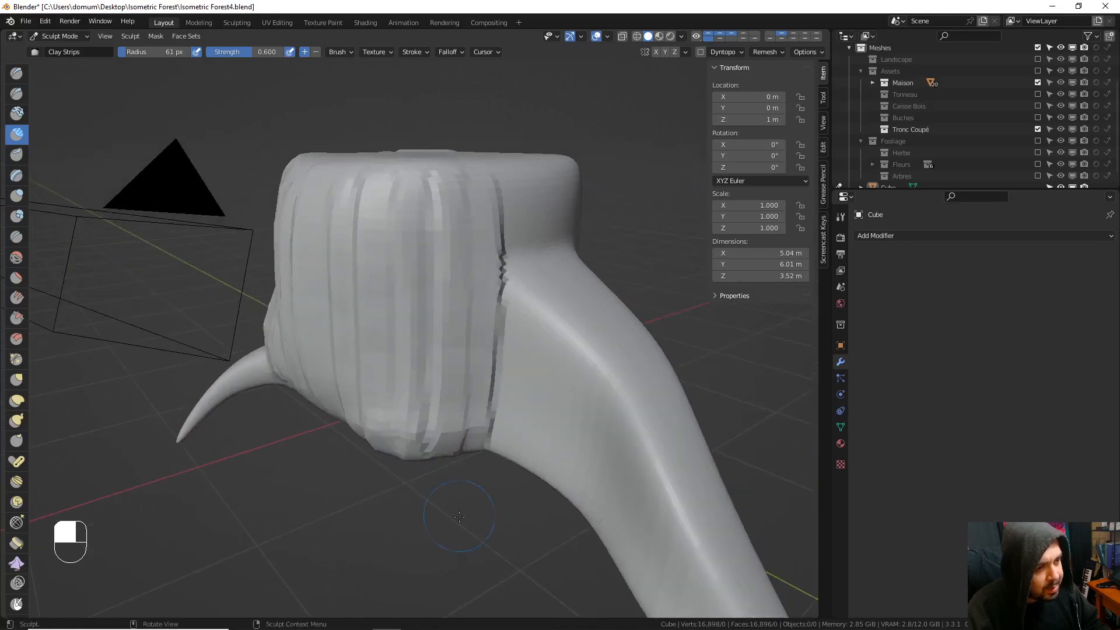
middle_drag(443, 473, 476, 213)
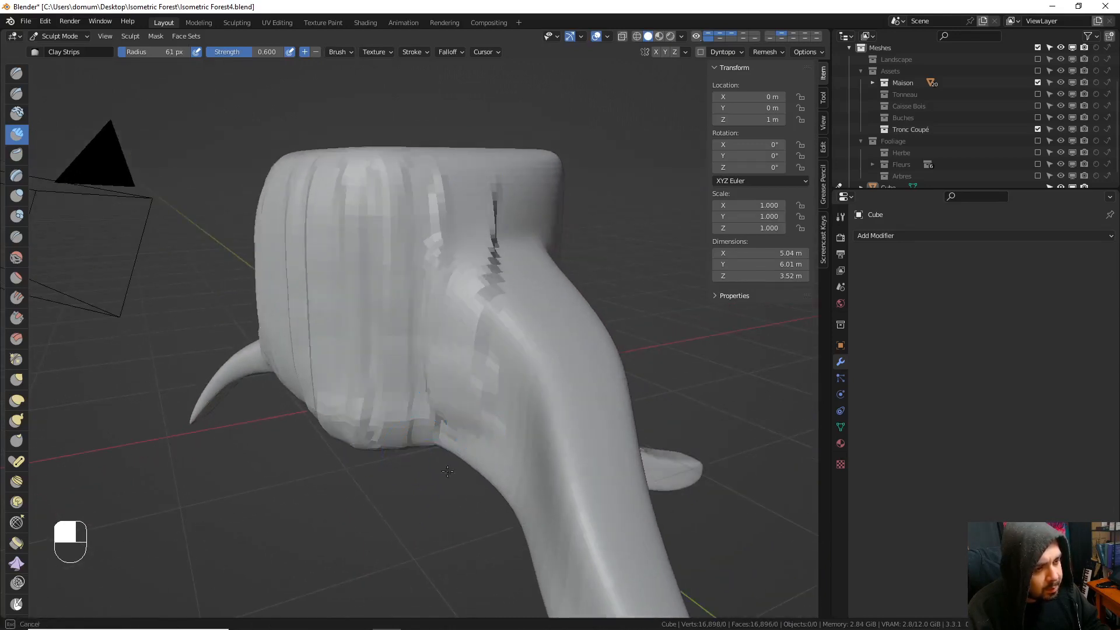
mouse_move(563, 528)
middle_down()
mouse_move(531, 487)
mouse_move(514, 500)
mouse_move(492, 459)
mouse_move(519, 447)
middle_up()
key(ctrl+z)
middle_drag(502, 386, 381, 233)
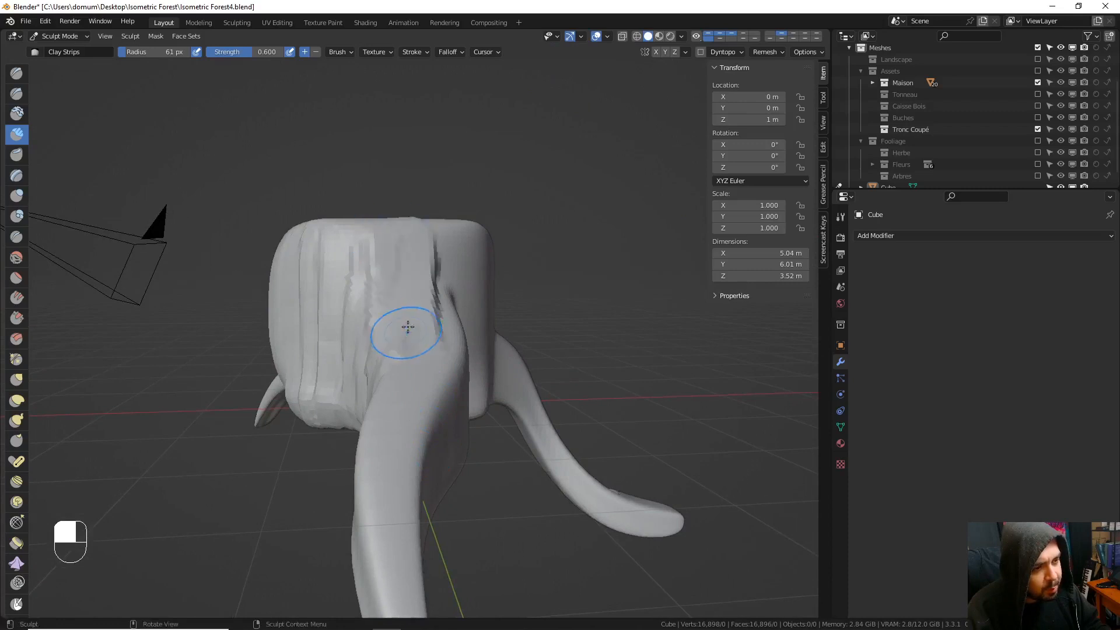
middle_drag(408, 326, 408, 278)
middle_drag(414, 402, 401, 320)
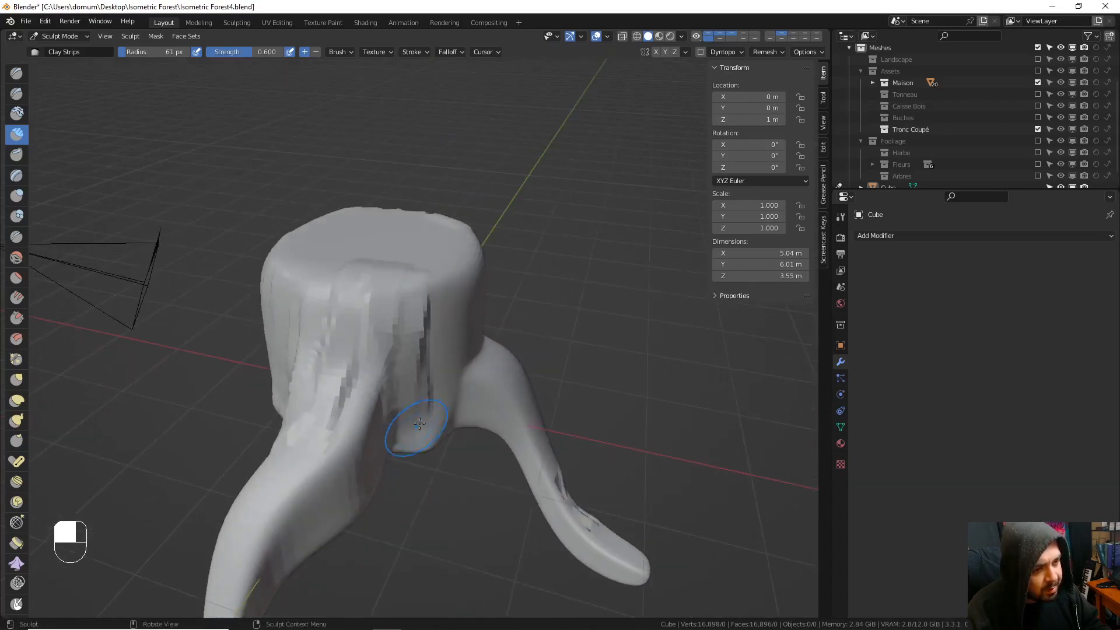
middle_drag(412, 426, 375, 350)
- Sculpt vertical bark strips on the trunk face between the two long roots and onto the second long root
drag(399, 253, 400, 429)
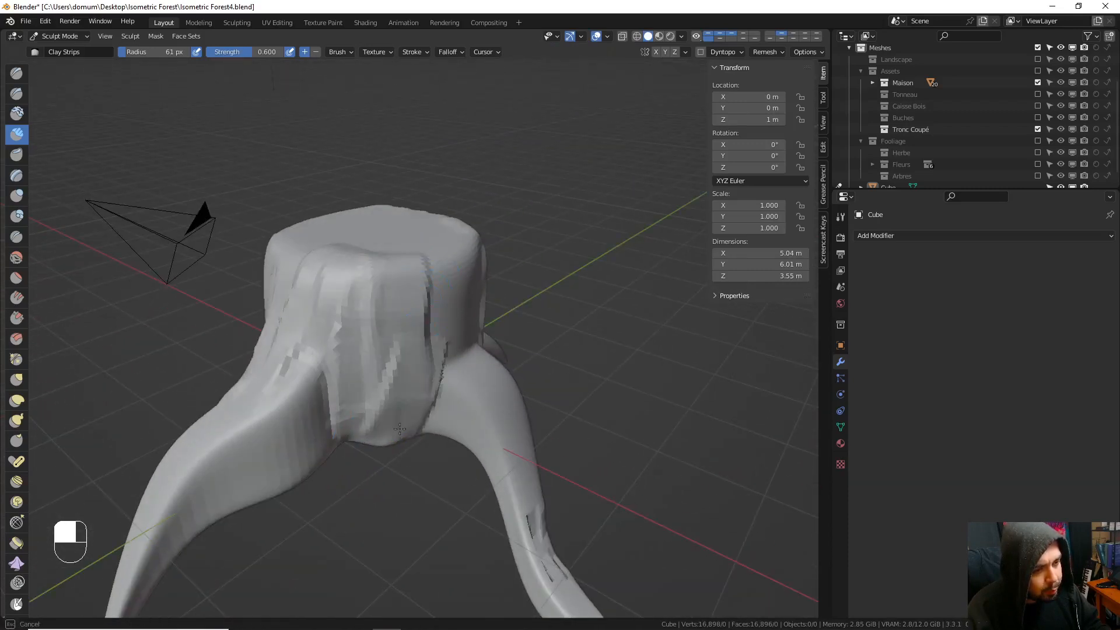
middle_drag(413, 363, 400, 250)
drag(400, 250, 430, 395)
middle_drag(430, 395, 412, 438)
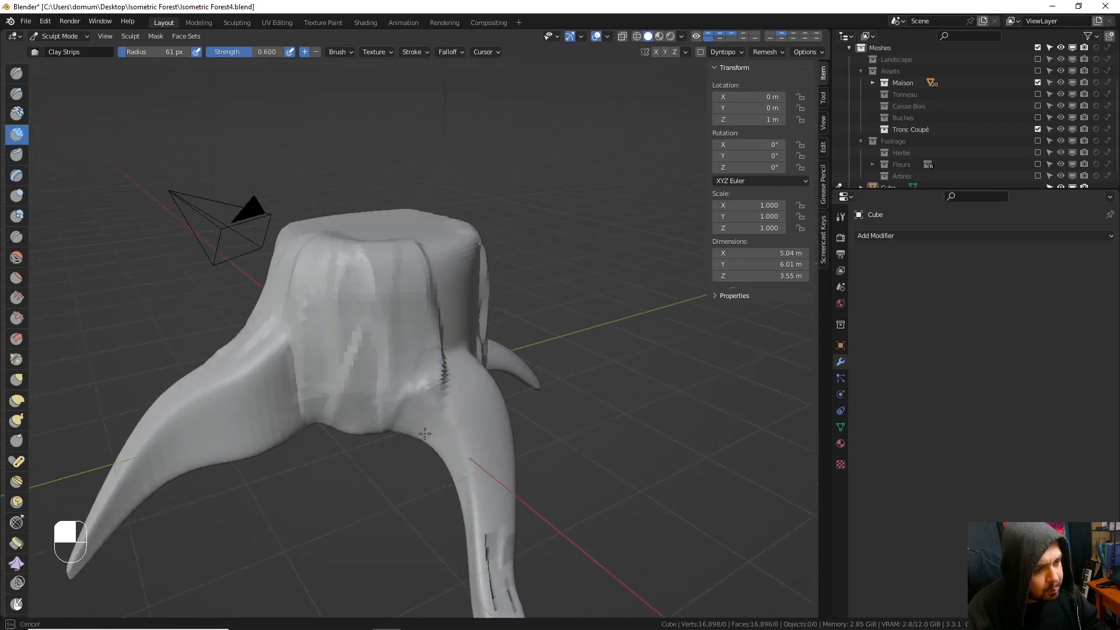
drag(411, 438, 448, 415)
middle_drag(376, 431, 387, 280)
drag(388, 280, 427, 445)
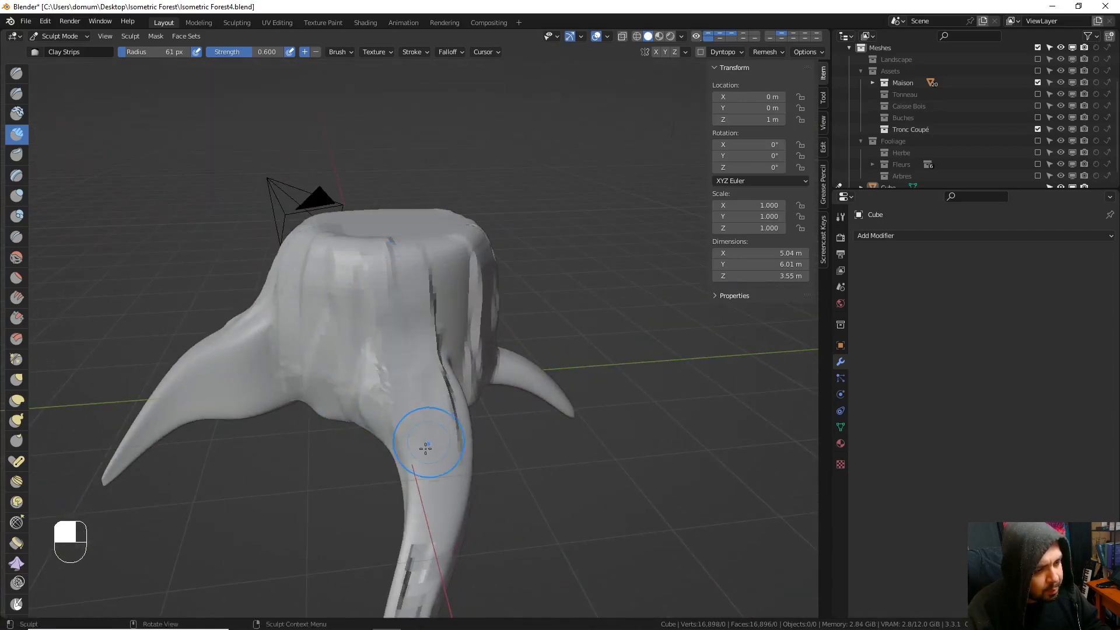
- Sculpt bark strips on the remaining trunk face between the second long root and the short root, undoing the last stroke
middle_drag(428, 445, 400, 280)
drag(400, 280, 421, 415)
middle_drag(420, 415, 412, 300)
drag(413, 299, 412, 408)
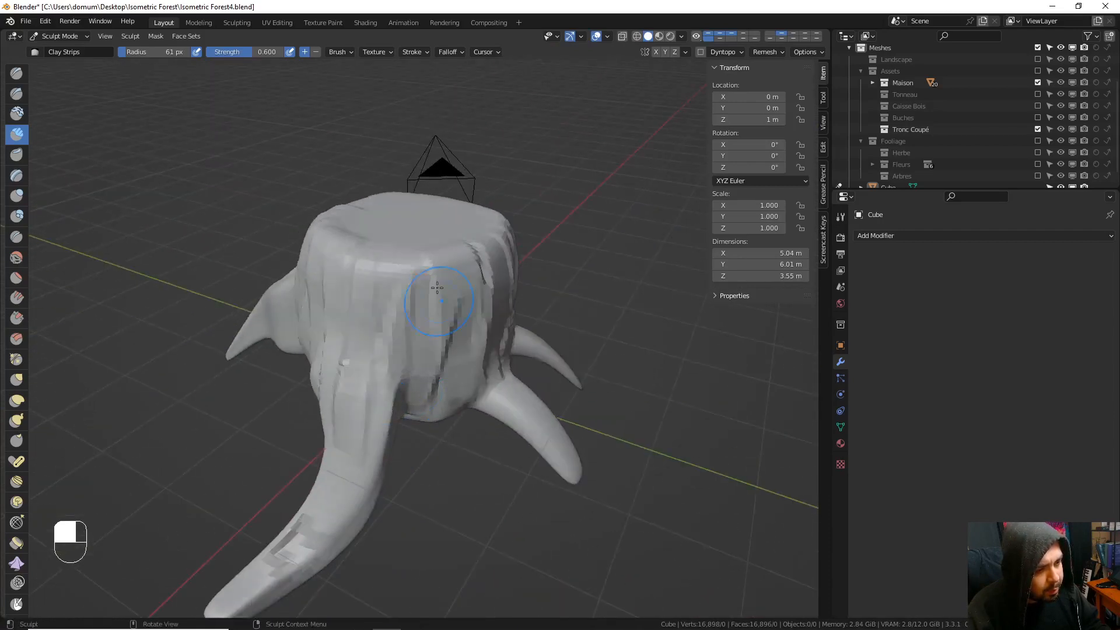
drag(432, 274, 451, 351)
middle_drag(458, 372, 463, 407)
drag(462, 408, 467, 415)
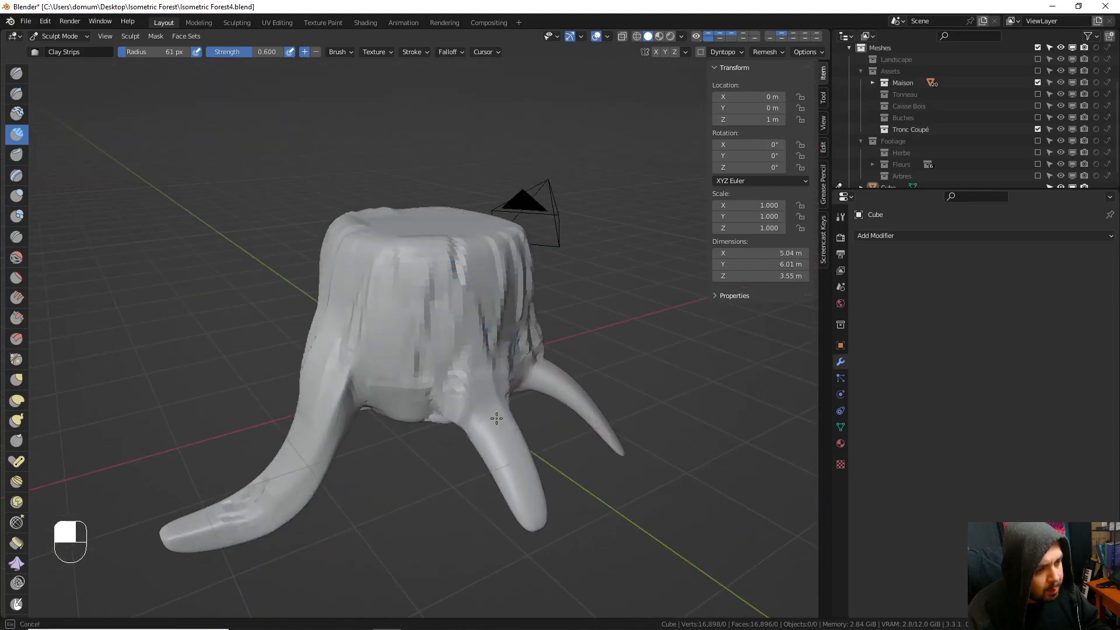
middle_drag(467, 415, 486, 362)
key(ctrl+z)
- Set the brush radius to 23 px and sculpt finer bark strips along the first short root to its tip
key(f)
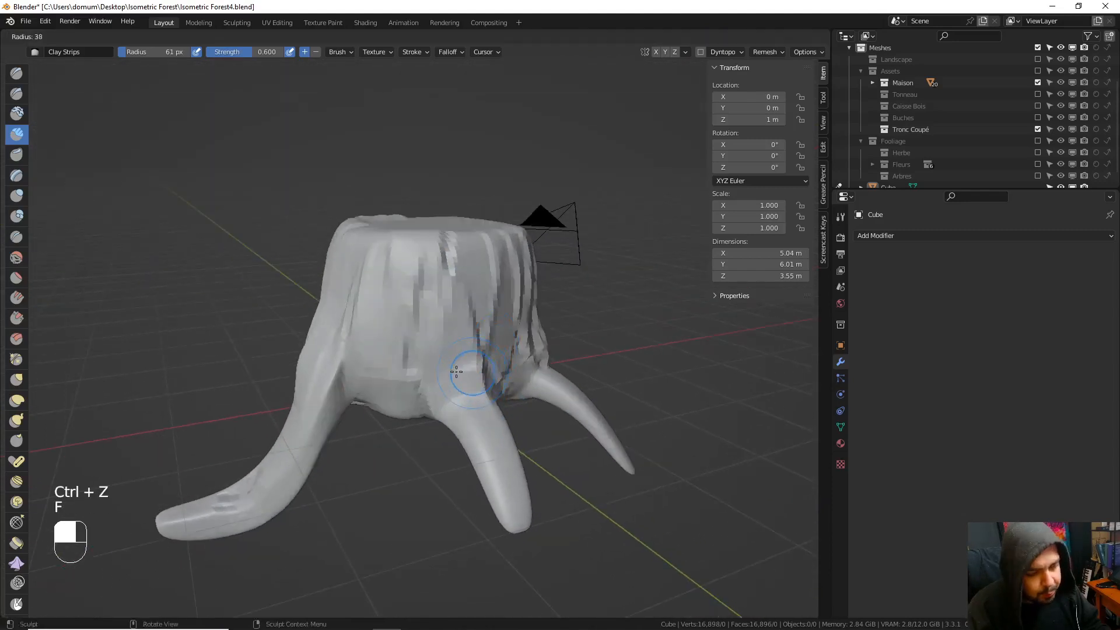
click(450, 372)
drag(451, 372, 442, 413)
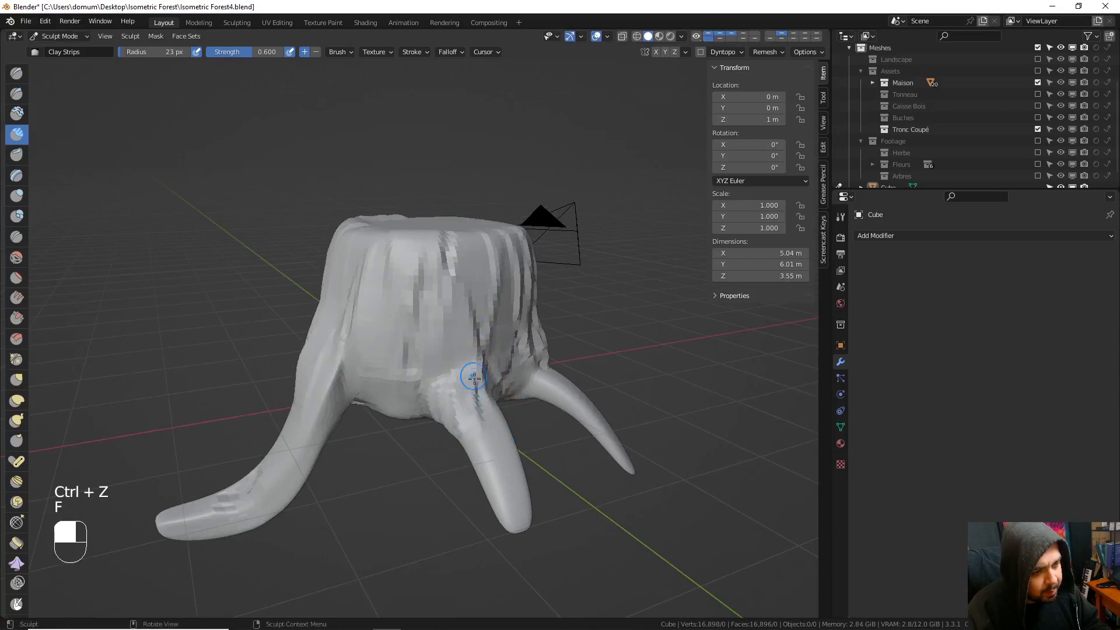
middle_drag(499, 445, 463, 445)
drag(462, 445, 475, 513)
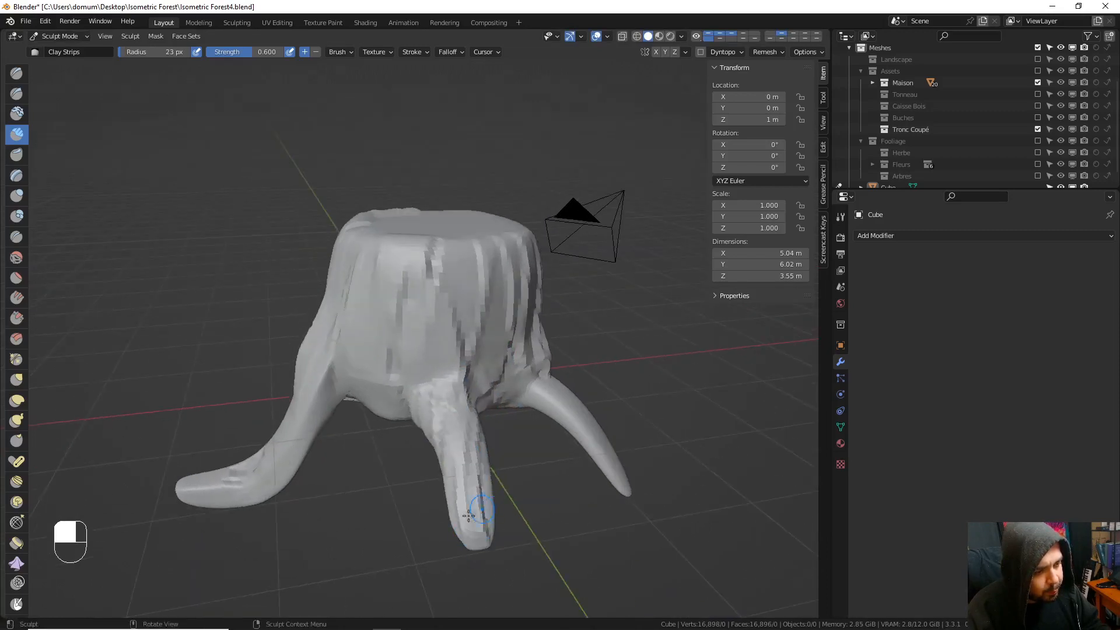
middle_drag(475, 513, 409, 425)
drag(409, 424, 423, 454)
- Sculpt fine bark strips along the second short root from the trunk to its tip
drag(462, 381, 557, 499)
drag(534, 401, 575, 532)
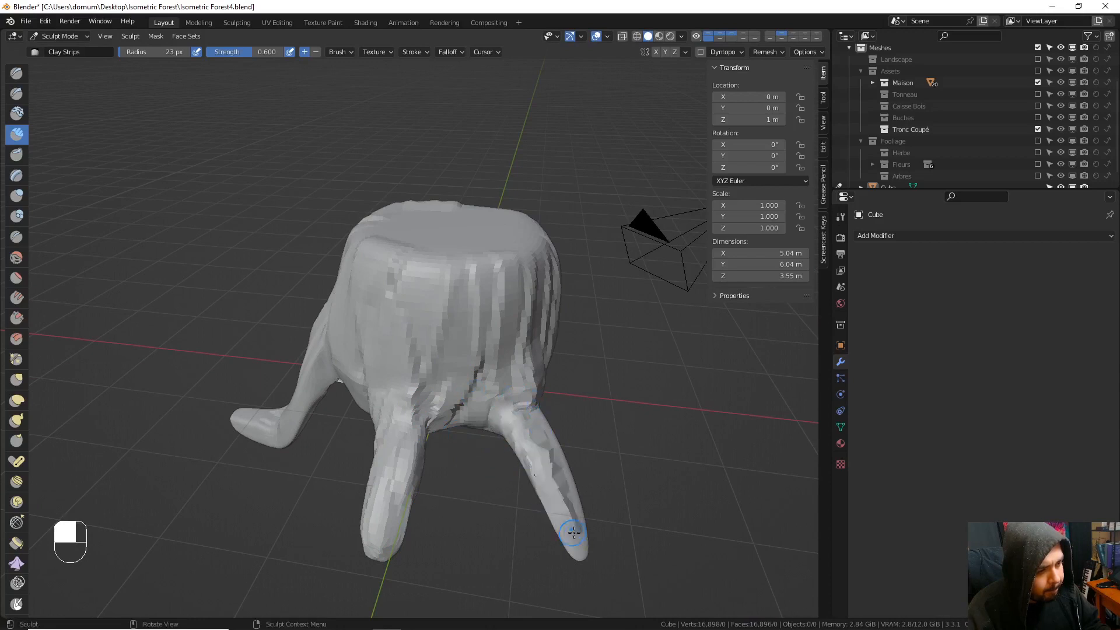
middle_drag(575, 532, 512, 400)
drag(513, 400, 541, 566)
middle_drag(541, 566, 381, 411)
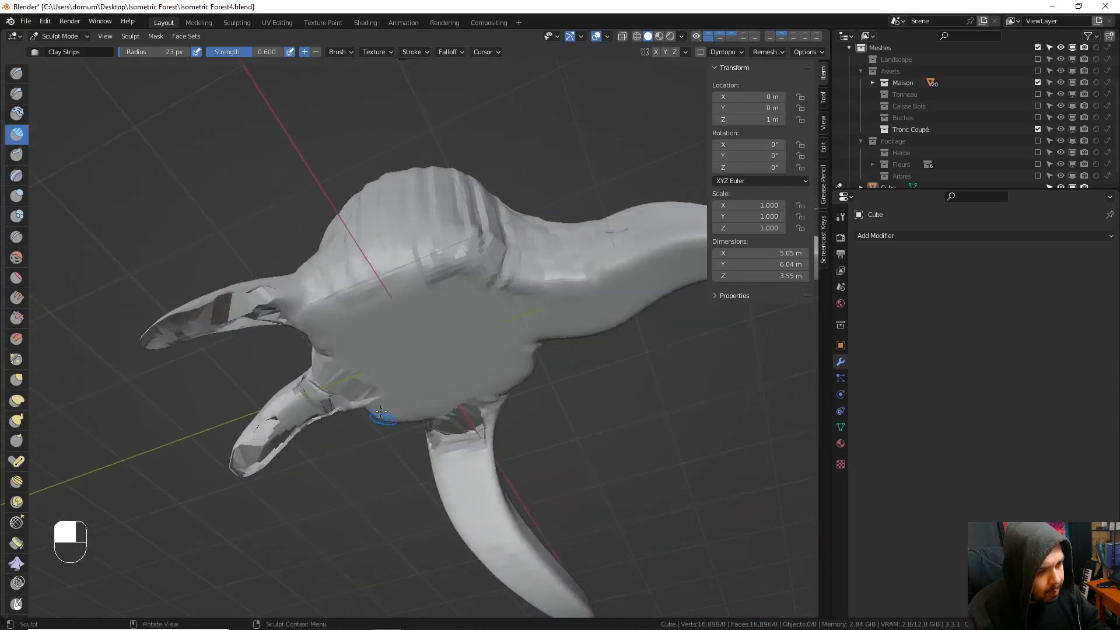
- Smooth the underside of the second short root, enlarging the brush radius to 63 px
shift+drag(252, 296, 228, 318)
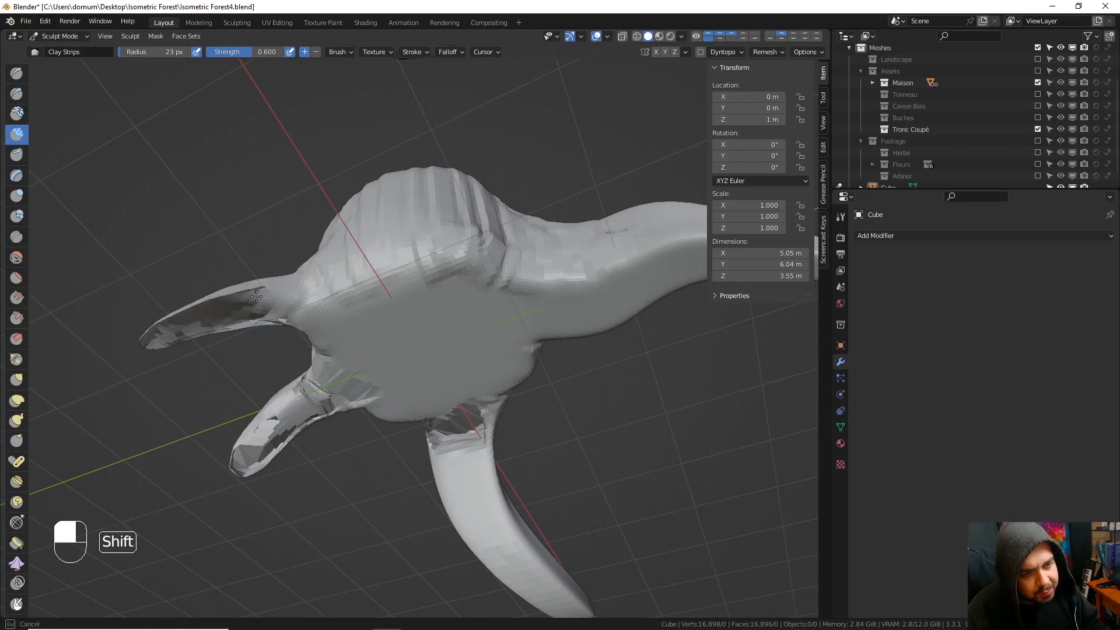
key(f)
click(280, 324)
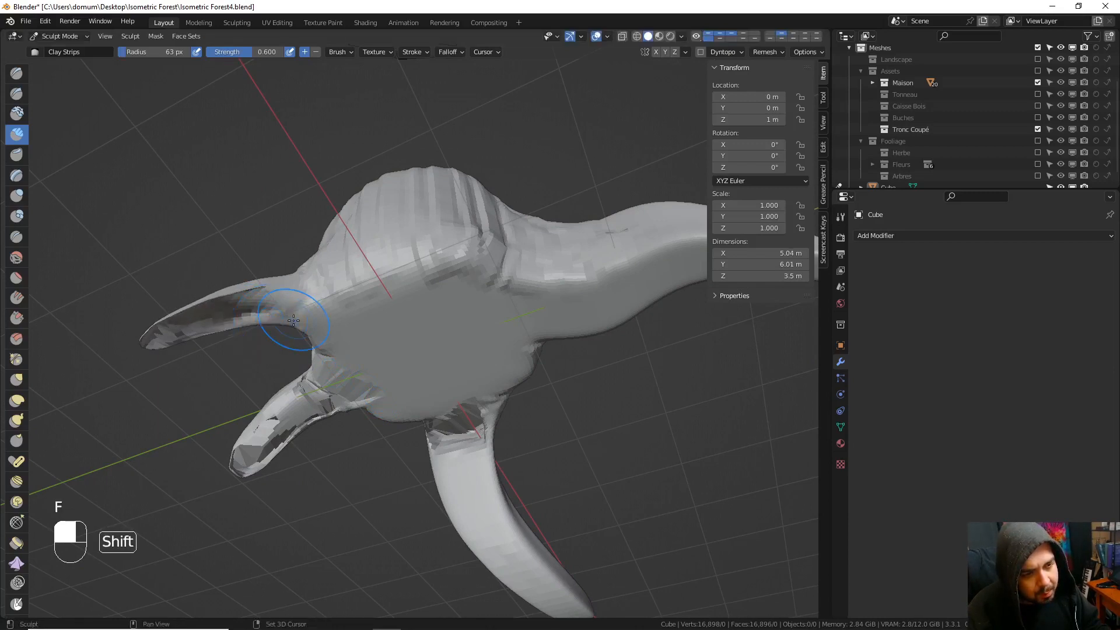
mouse_move(280, 324)
shift+mouse_down()
mouse_move(228, 318)
mouse_move(152, 345)
shift+mouse_up()
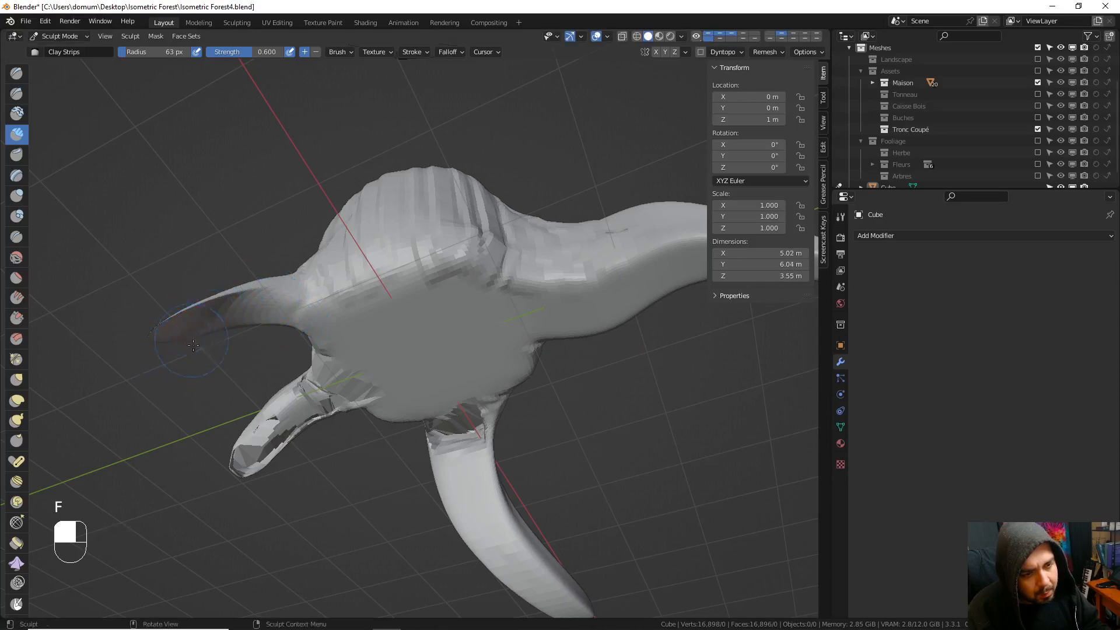
mouse_move(193, 345)
middle_down()
mouse_move(251, 388)
mouse_move(334, 420)
middle_up()
middle_drag(416, 402, 487, 440)
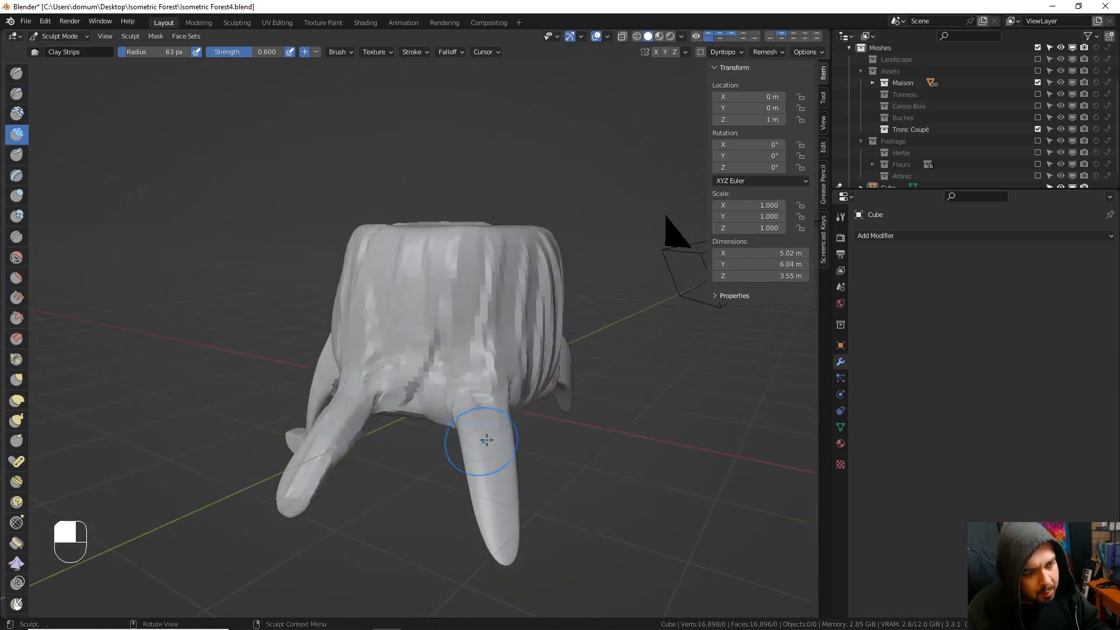
- Undo the smoothing and the recent strokes on the second short root
key(ctrl+z)
key(ctrl+z)
key(ctrl+z)
key(ctrl+z)
key(ctrl+z)
key(ctrl+z)
key(ctrl+z)
key(ctrl+z)
key(ctrl+z)
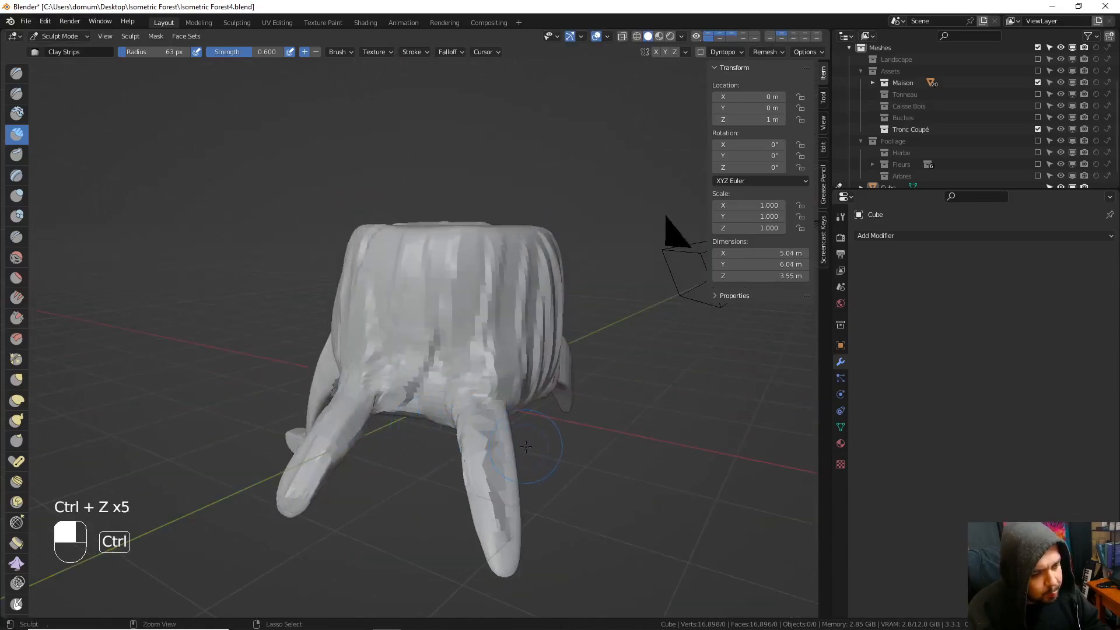
key(ctrl+z)
- Set the brush radius to 13 px and sculpt thin bark strips along the second short root
middle_drag(548, 452, 488, 387)
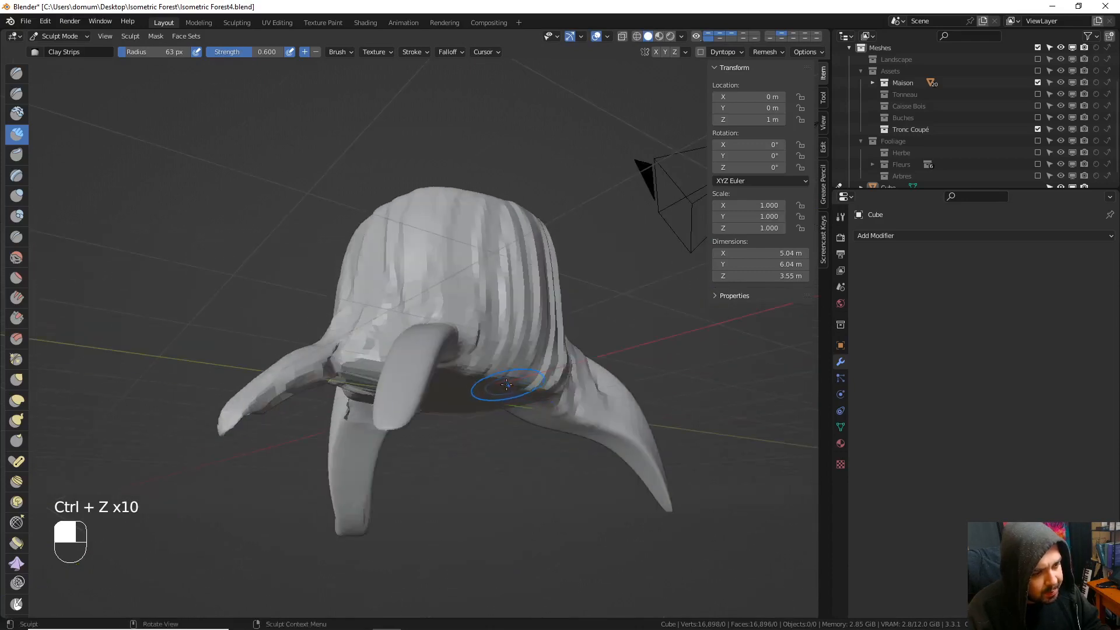
key(f)
click(465, 379)
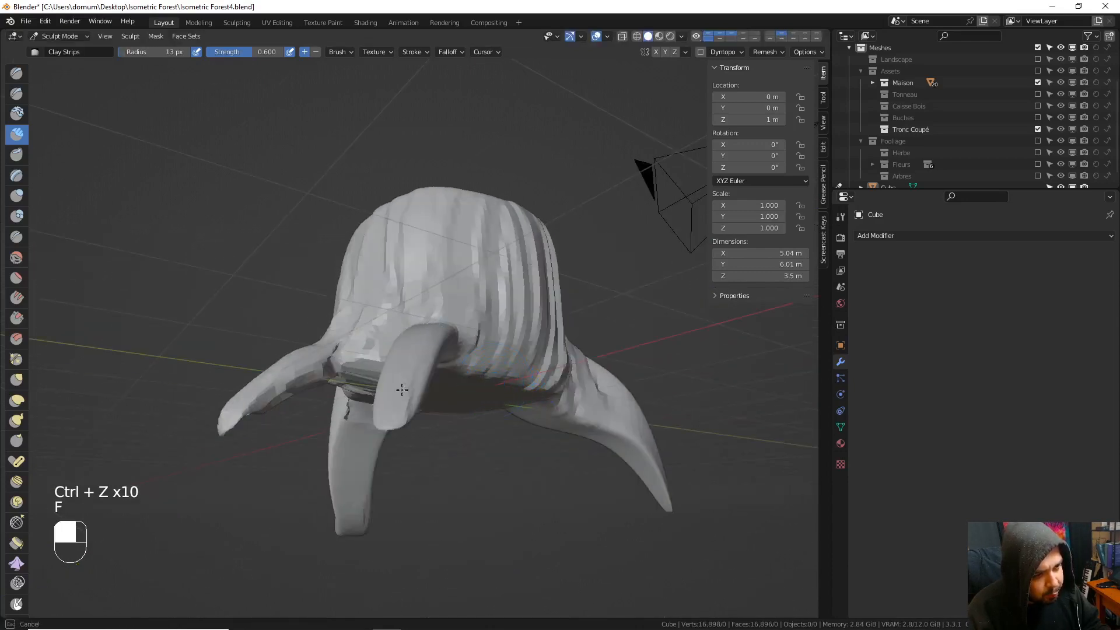
middle_drag(413, 369, 428, 386)
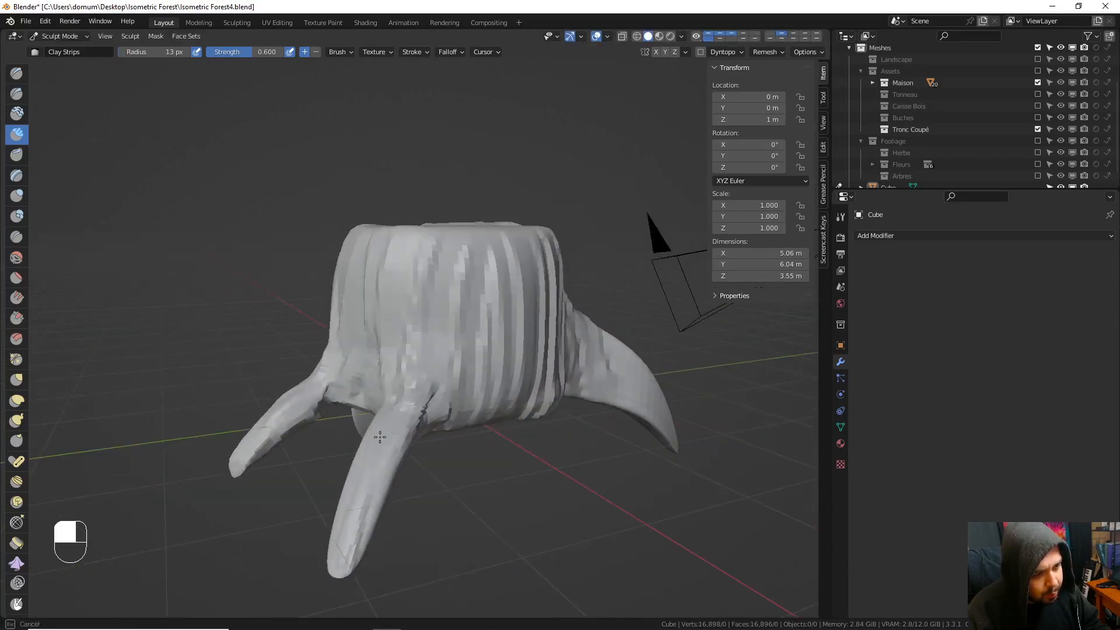
middle_drag(372, 516, 295, 334)
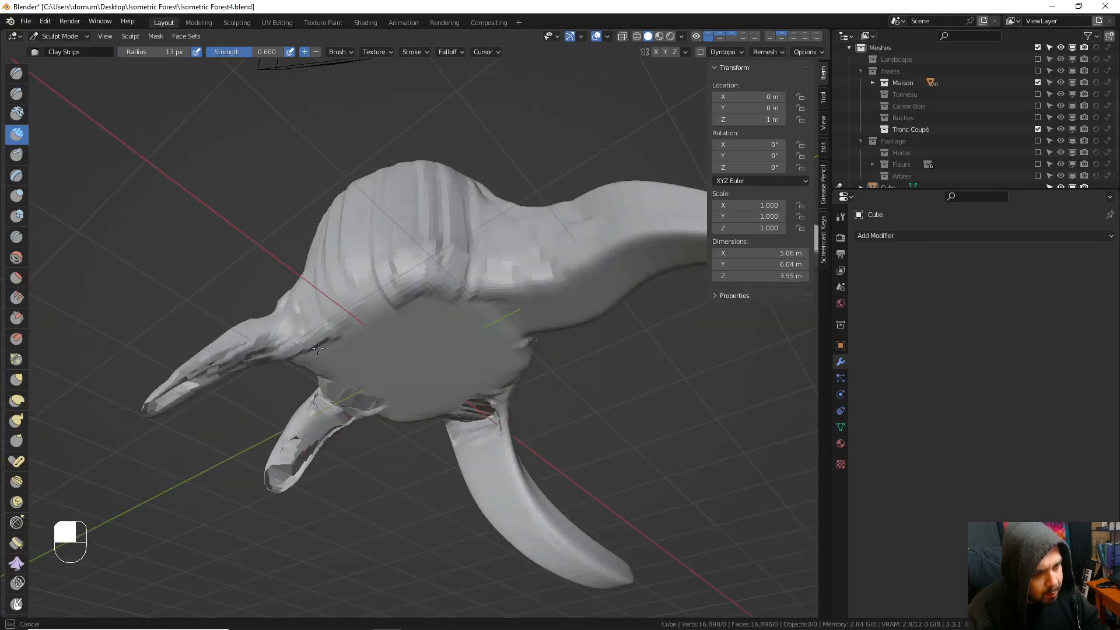
- Set the brush radius to 81 px, carve the stump's underside inward, and smooth the underside of the first short root
key(f)
click(378, 367)
middle_drag(426, 370, 425, 300)
mouse_move(426, 299)
ctrl+mouse_down()
mouse_move(367, 288)
mouse_move(409, 374)
mouse_move(443, 385)
mouse_move(467, 327)
mouse_move(488, 400)
mouse_move(501, 398)
ctrl+mouse_up()
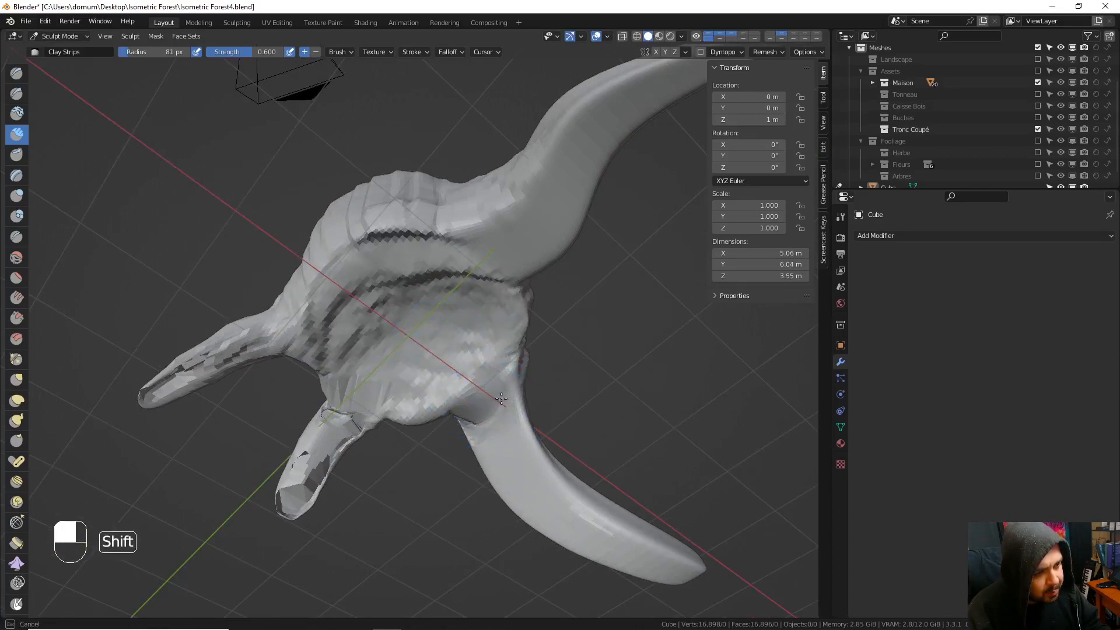
shift+middle_drag(423, 413, 458, 387)
mouse_move(341, 431)
shift+mouse_down()
mouse_move(354, 382)
mouse_move(363, 394)
shift+mouse_up()
- Set the brush radius to 11 px and sculpt thin bark strips along the underside and sides of the first short root
key(f)
click(350, 409)
key(f)
click(369, 394)
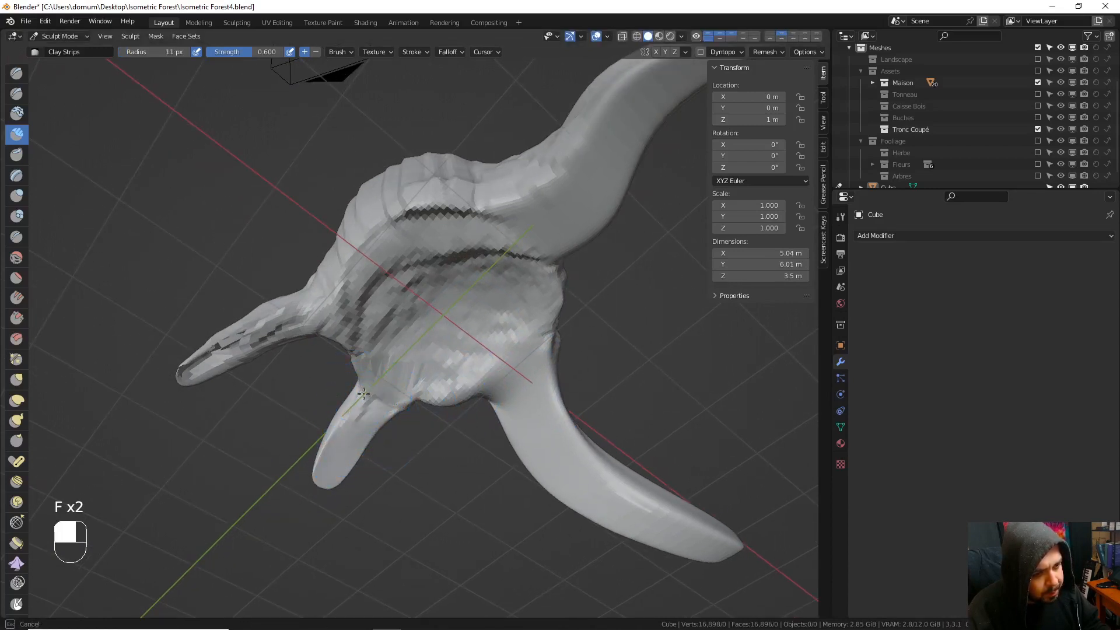
drag(325, 462, 321, 480)
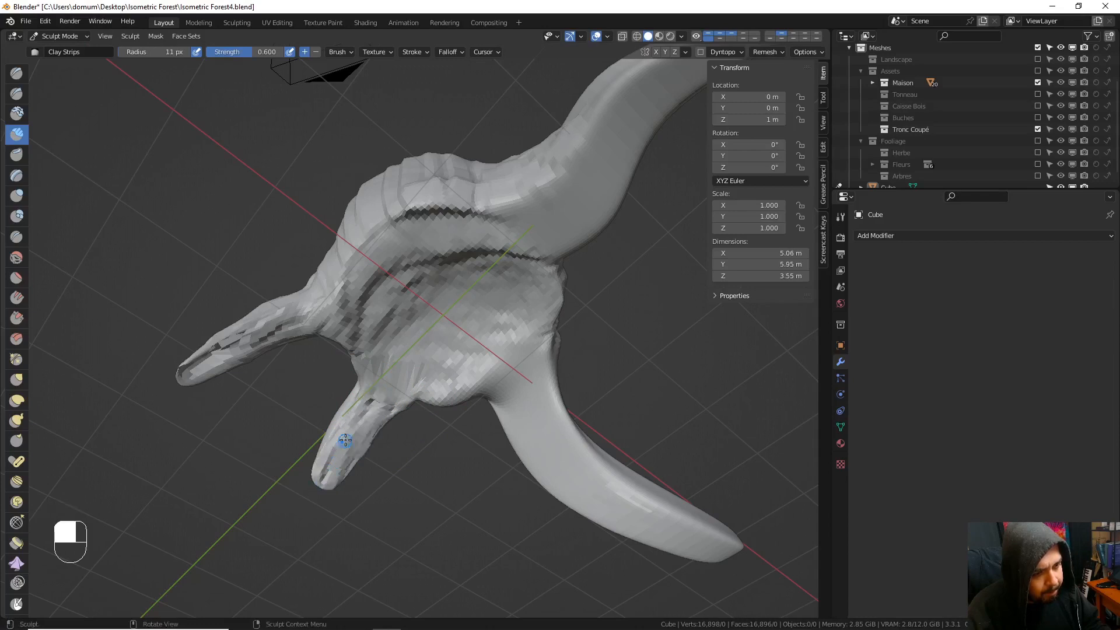
mouse_move(344, 443)
middle_down()
mouse_move(446, 506)
mouse_move(448, 490)
middle_up()
drag(381, 364, 309, 441)
middle_drag(331, 365, 356, 411)
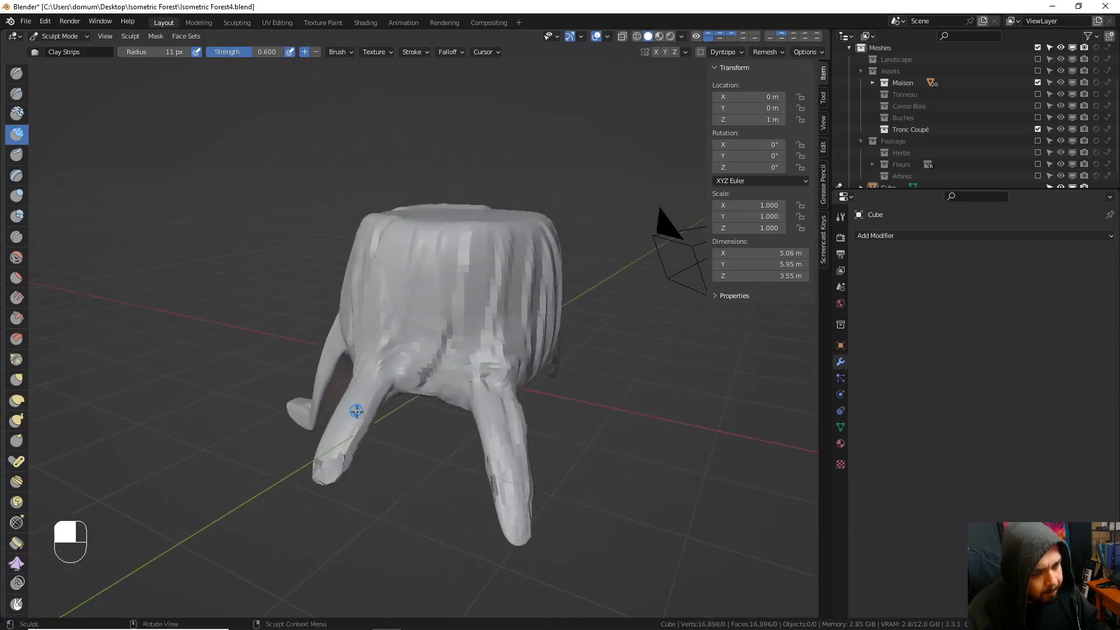
- Adjust the brush radius and smooth the rough surface of the first short root down to its tip
key(f)
drag(325, 469, 346, 446)
click(377, 441)
- Set the Clay Strips brush radius to 19 px and sculpt a bark strip down the first short root
key(f)
click(340, 432)
middle_click(322, 425)
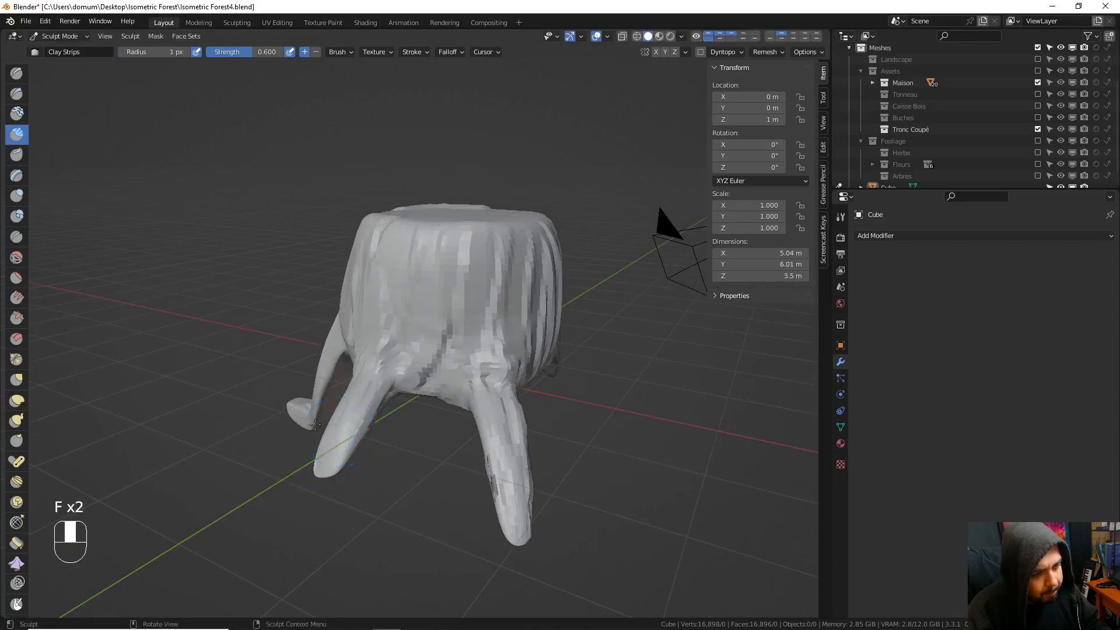
key(f)
click(334, 426)
key(f)
click(376, 376)
drag(377, 379, 330, 459)
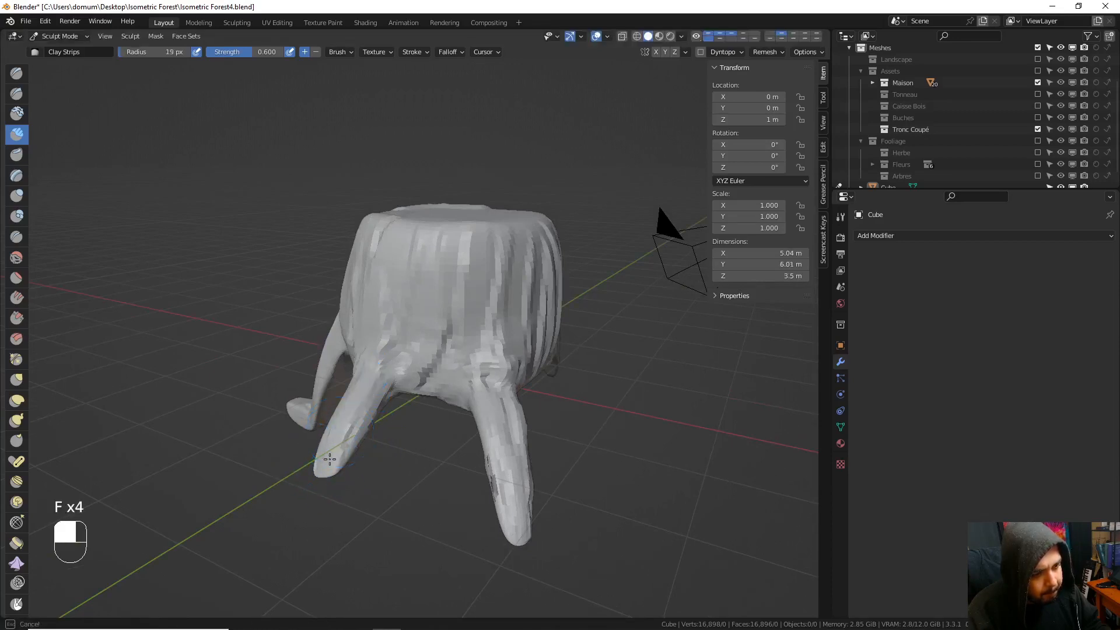
- Sculpt bark strips along the long curved root down to its tip
middle_drag(317, 462, 396, 324)
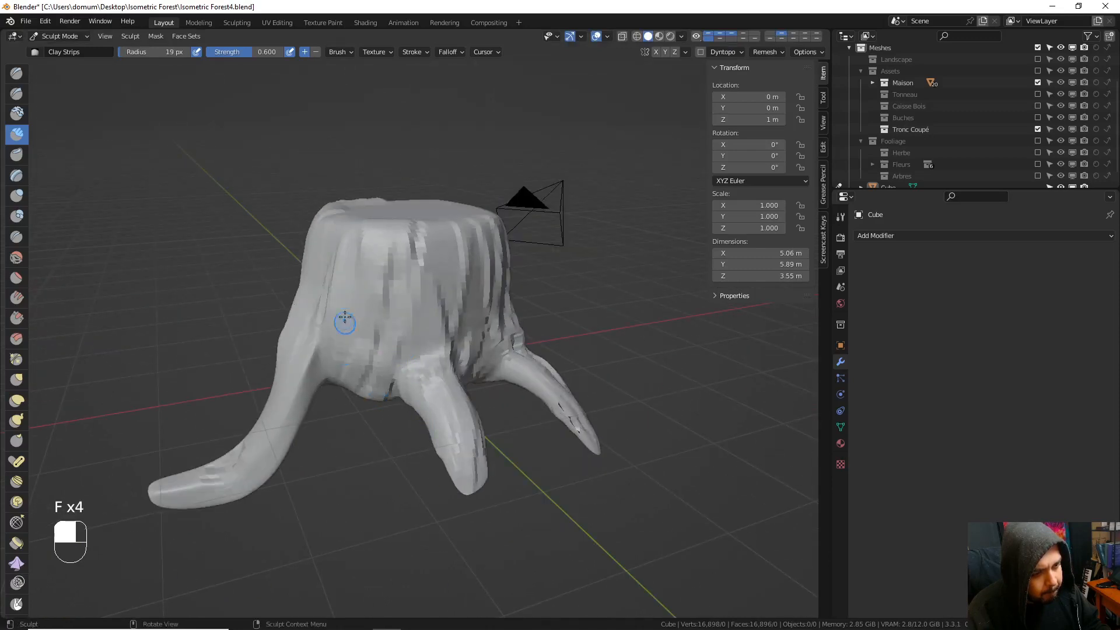
middle_drag(307, 390, 356, 411)
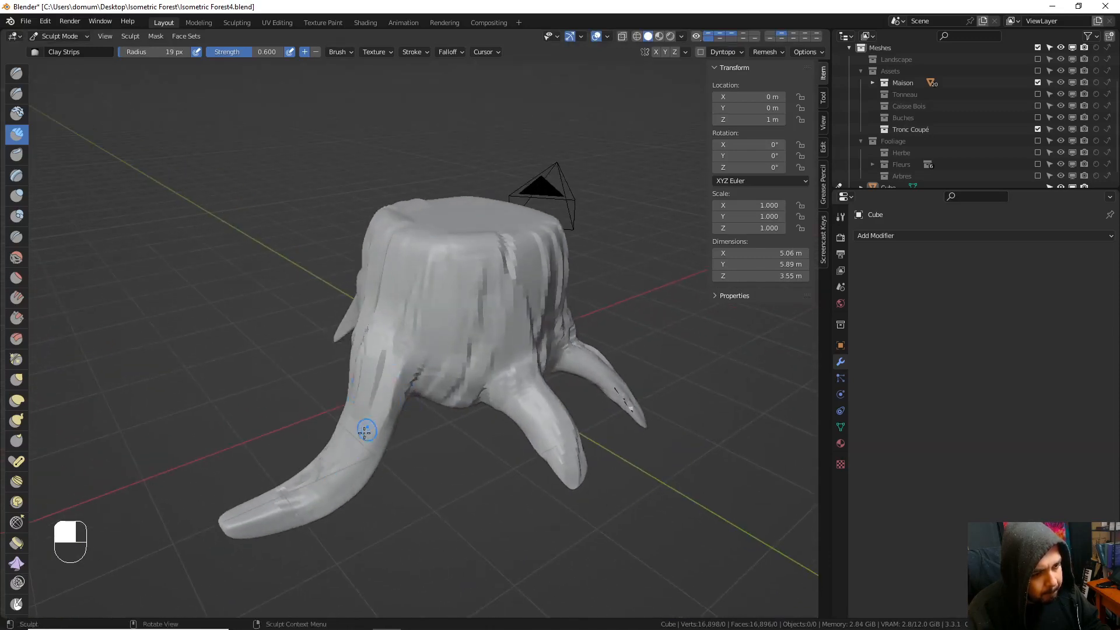
drag(315, 500, 248, 518)
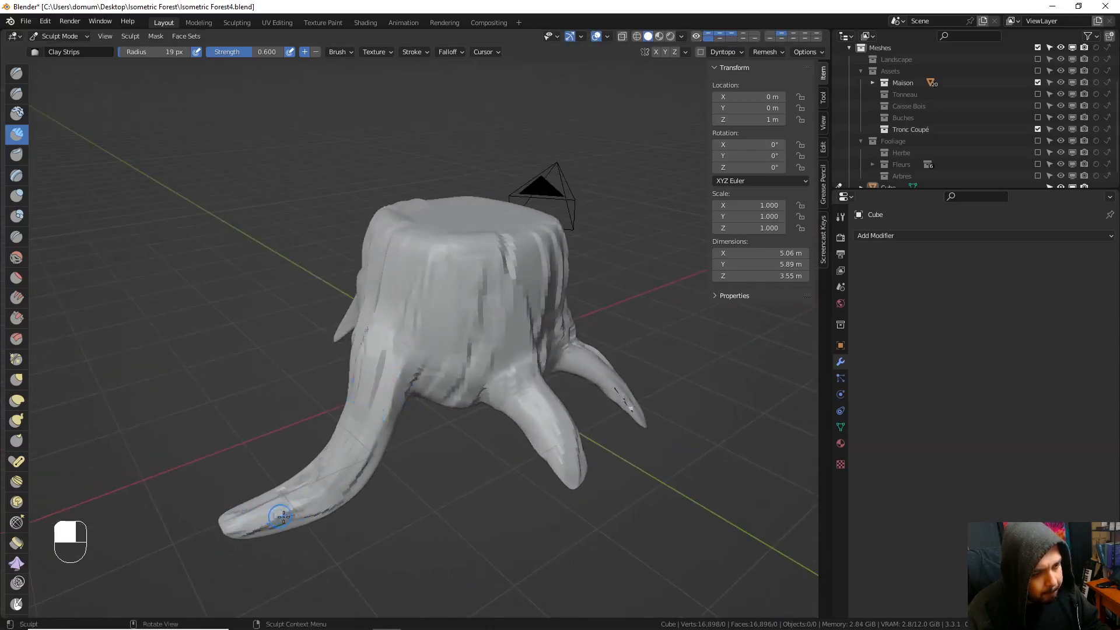
- Set the brush radius to 24 px and sculpt long bark strips from the trunk down the thick tapered root
middle_drag(283, 516, 378, 418)
key(f)
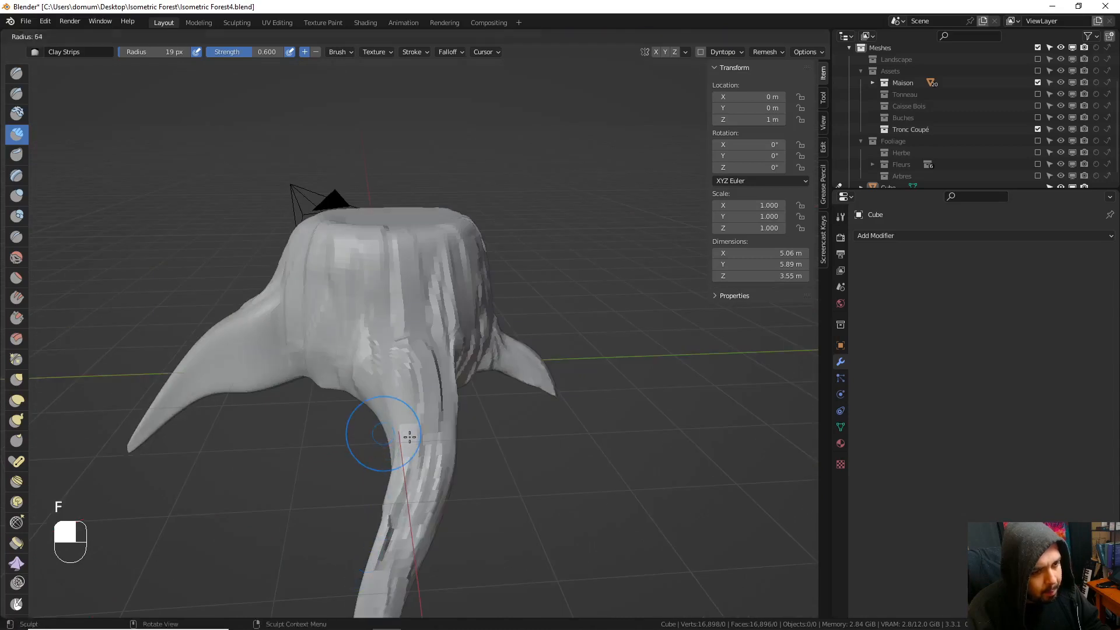
click(410, 435)
key(f)
click(383, 421)
mouse_move(315, 382)
middle_down()
mouse_move(385, 405)
mouse_move(372, 377)
middle_up()
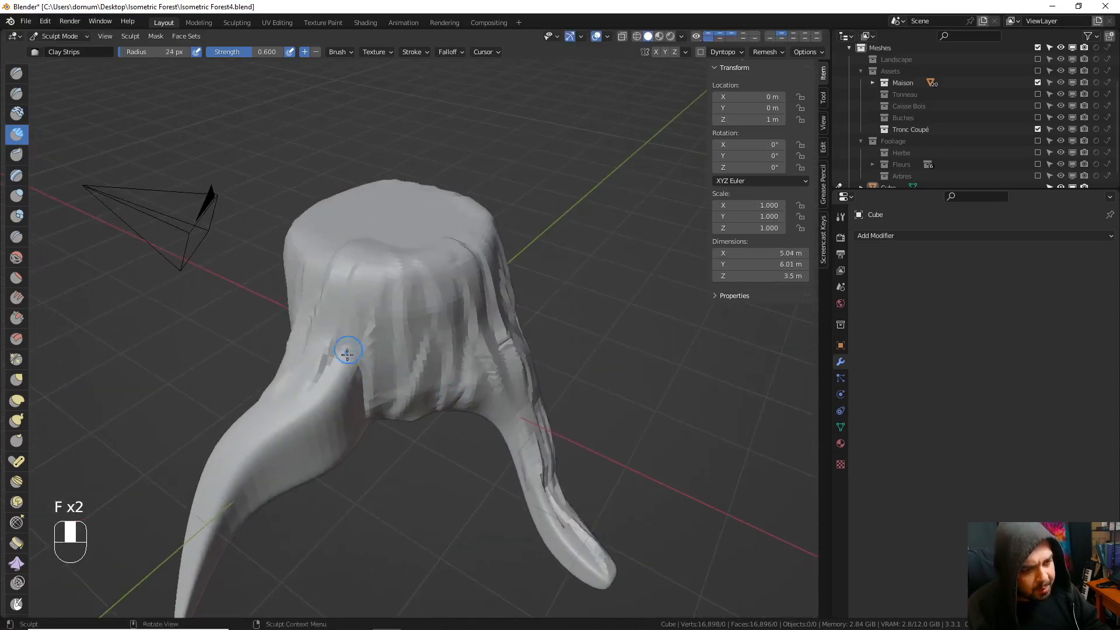
drag(351, 351, 275, 446)
drag(320, 372, 251, 473)
drag(322, 412, 249, 479)
mouse_move(390, 379)
mouse_down()
mouse_move(309, 479)
mouse_move(211, 567)
mouse_up()
drag(260, 472, 209, 534)
- Sculpt more bark strips on the sides and underside of the thick tapered root
middle_drag(252, 432, 341, 448)
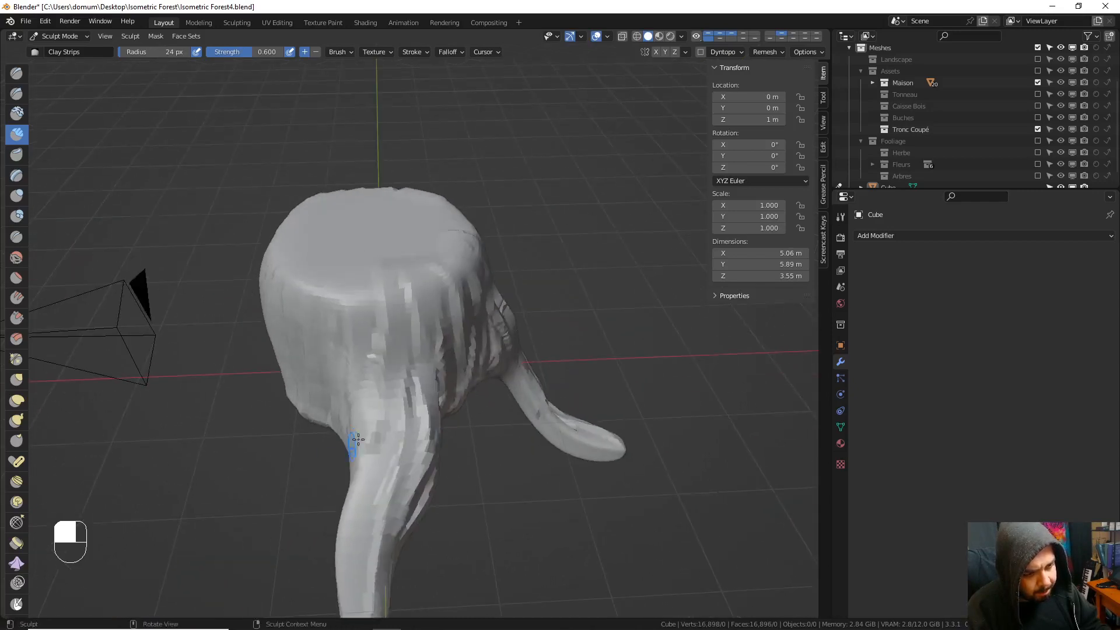
drag(380, 418, 328, 565)
mouse_move(327, 567)
middle_down()
mouse_move(333, 457)
mouse_move(465, 362)
middle_up()
mouse_move(464, 363)
mouse_down()
mouse_move(528, 494)
mouse_move(549, 509)
mouse_up()
middle_drag(543, 496, 438, 280)
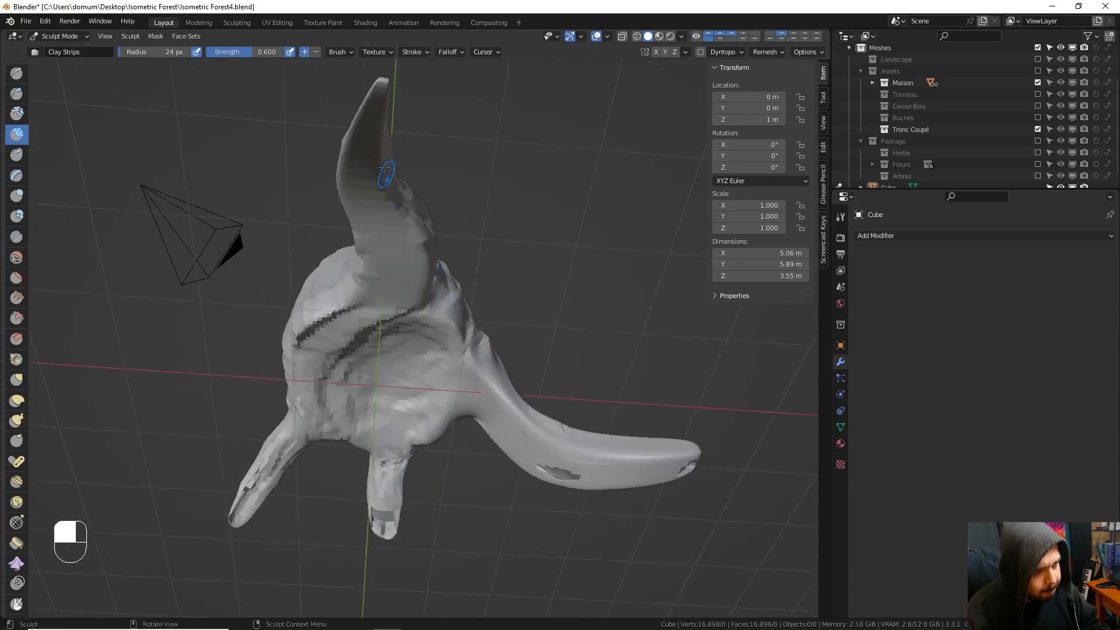
drag(367, 126, 364, 259)
drag(372, 205, 401, 333)
mouse_move(405, 248)
mouse_down()
mouse_move(410, 312)
mouse_move(368, 332)
mouse_up()
drag(348, 317, 329, 352)
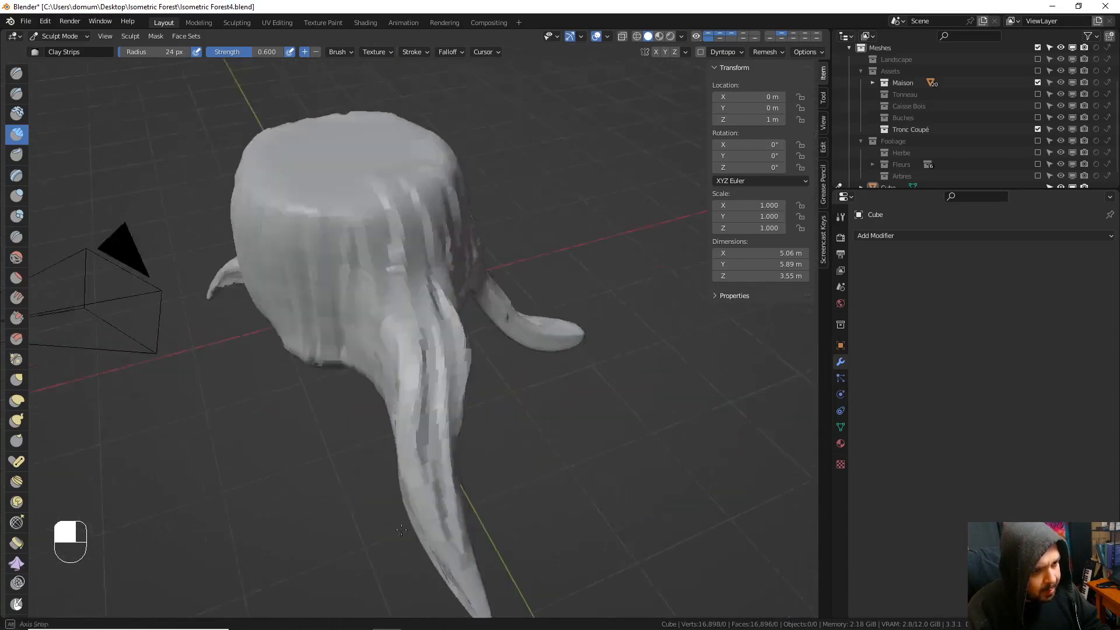
- Set the brush radius to 66 px and carve the flat top of the stump inward, leaving a raised rim
mouse_move(362, 280)
middle_down()
mouse_move(376, 359)
mouse_move(411, 432)
middle_up()
key(f)
click(418, 397)
mouse_move(425, 342)
ctrl+mouse_down()
mouse_move(375, 315)
mouse_move(327, 408)
mouse_move(475, 383)
mouse_move(408, 403)
mouse_move(387, 342)
mouse_move(303, 397)
mouse_move(356, 333)
mouse_move(455, 355)
mouse_move(358, 352)
mouse_move(315, 379)
mouse_move(444, 428)
mouse_move(388, 358)
mouse_move(401, 411)
ctrl+mouse_up()
middle_drag(401, 415, 400, 390)
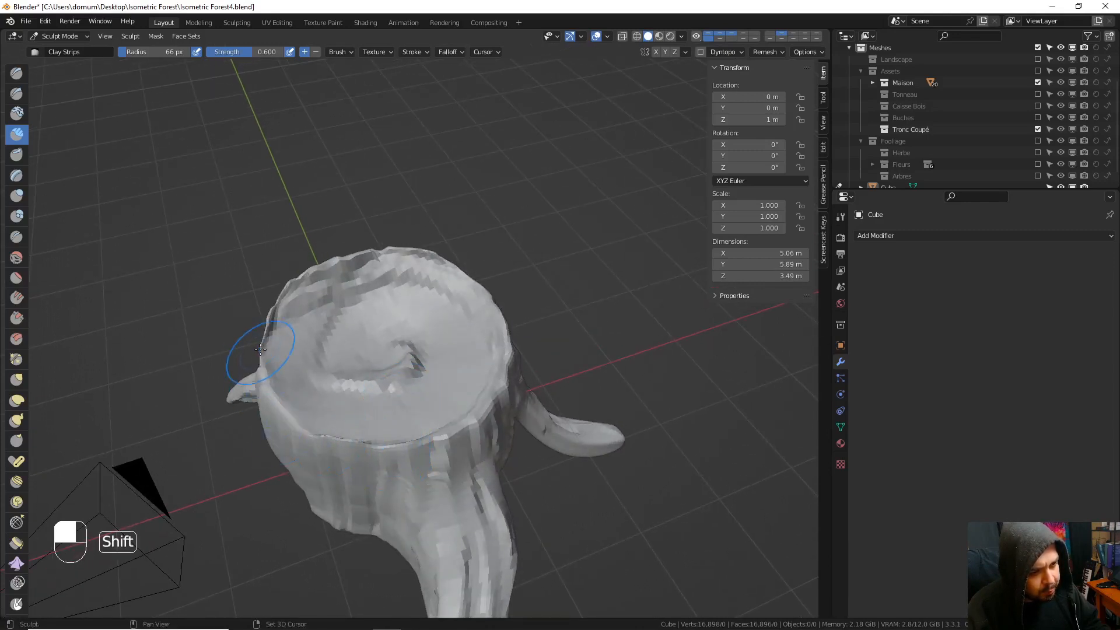
- Smooth the rim and the carved hollow on top of the stump
mouse_move(284, 288)
shift+mouse_down()
mouse_move(305, 255)
mouse_move(434, 263)
mouse_move(485, 316)
mouse_move(505, 363)
shift+mouse_up()
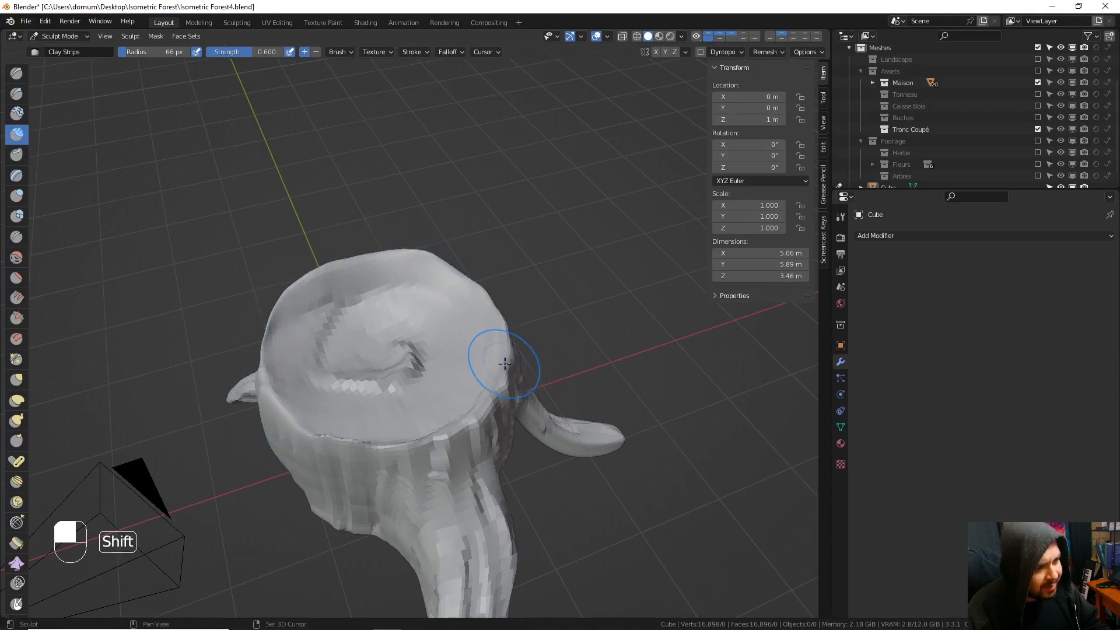
mouse_move(424, 347)
shift+mouse_down()
mouse_move(362, 332)
mouse_move(380, 358)
mouse_move(350, 340)
shift+mouse_up()
mouse_move(350, 340)
middle_down()
mouse_move(406, 405)
mouse_move(308, 360)
mouse_move(358, 373)
mouse_move(412, 362)
mouse_move(474, 424)
middle_up()
middle_drag(398, 361, 434, 349)
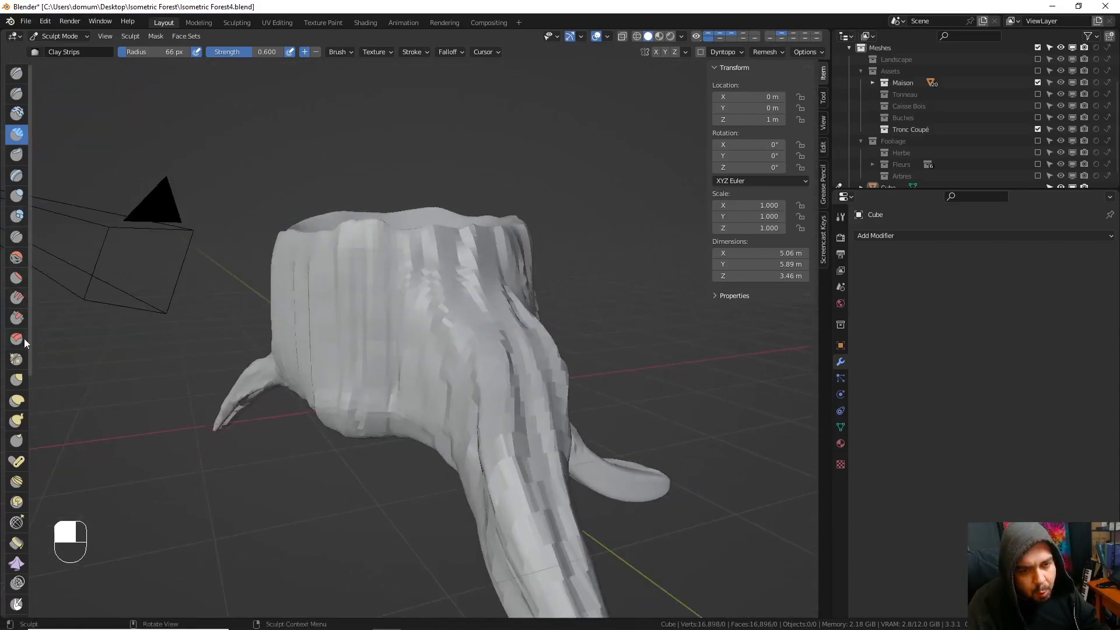
- Switch to the Grab brush and pull the trunk's lower edge outward into a small flare between the roots
click(16, 379)
key(f)
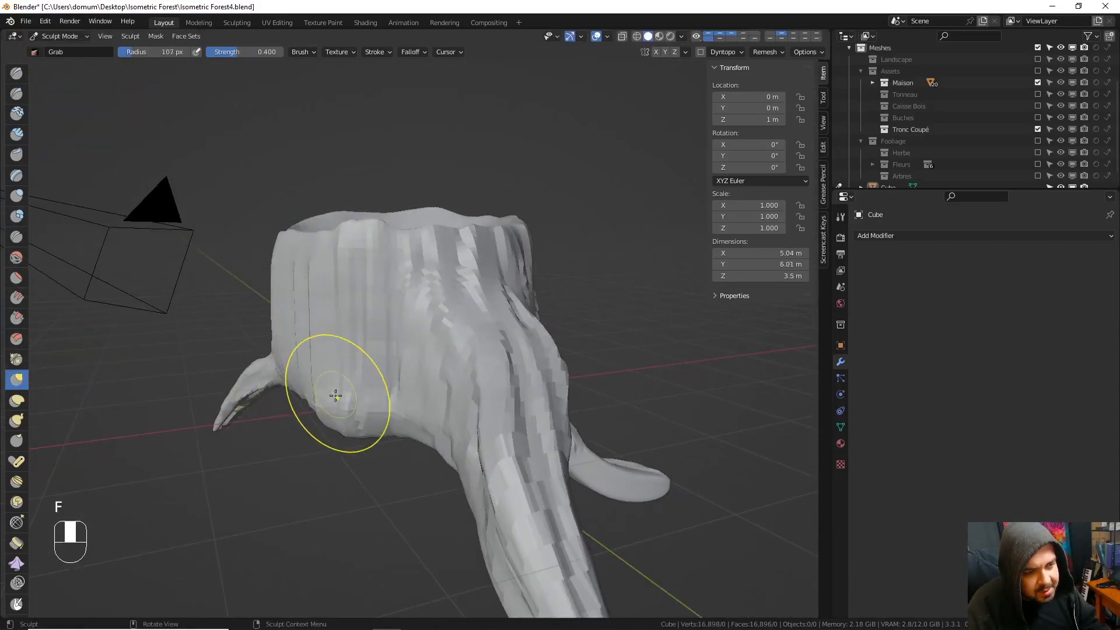
drag(306, 420, 358, 450)
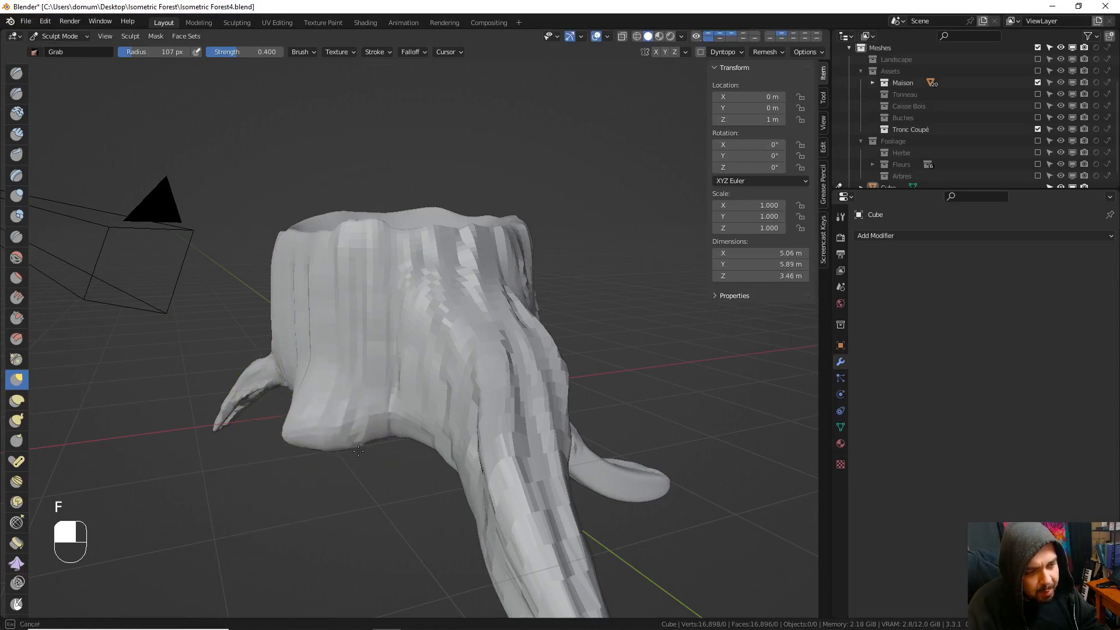
mouse_move(374, 429)
middle_down()
mouse_move(410, 436)
mouse_move(382, 428)
middle_up()
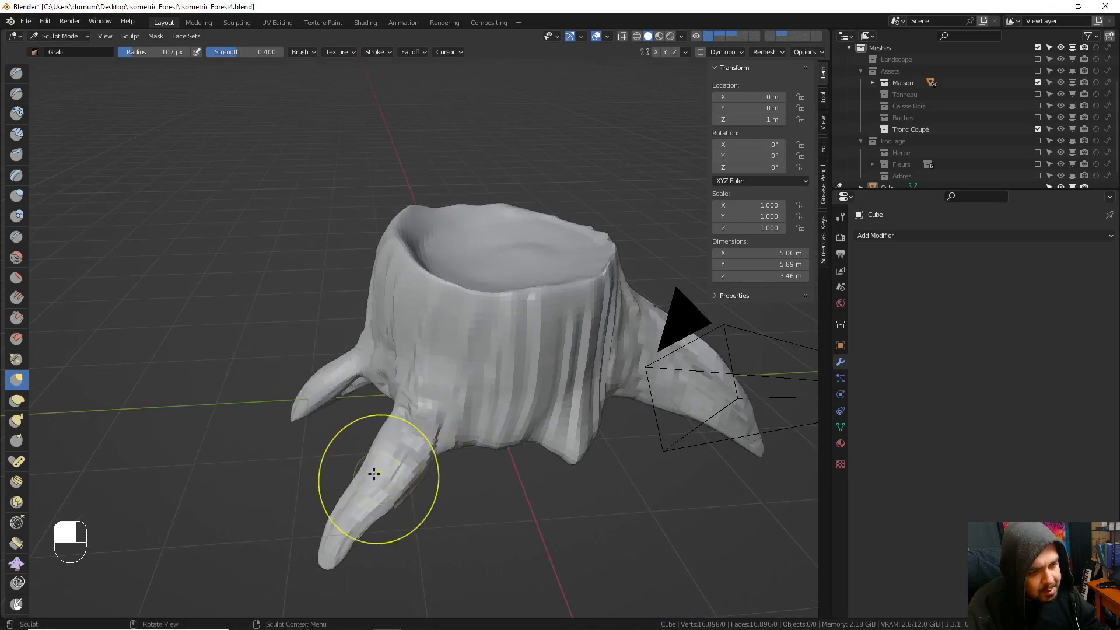
- Bend the first short root with the Grab brush and smooth the second short root
middle_drag(354, 380, 408, 400)
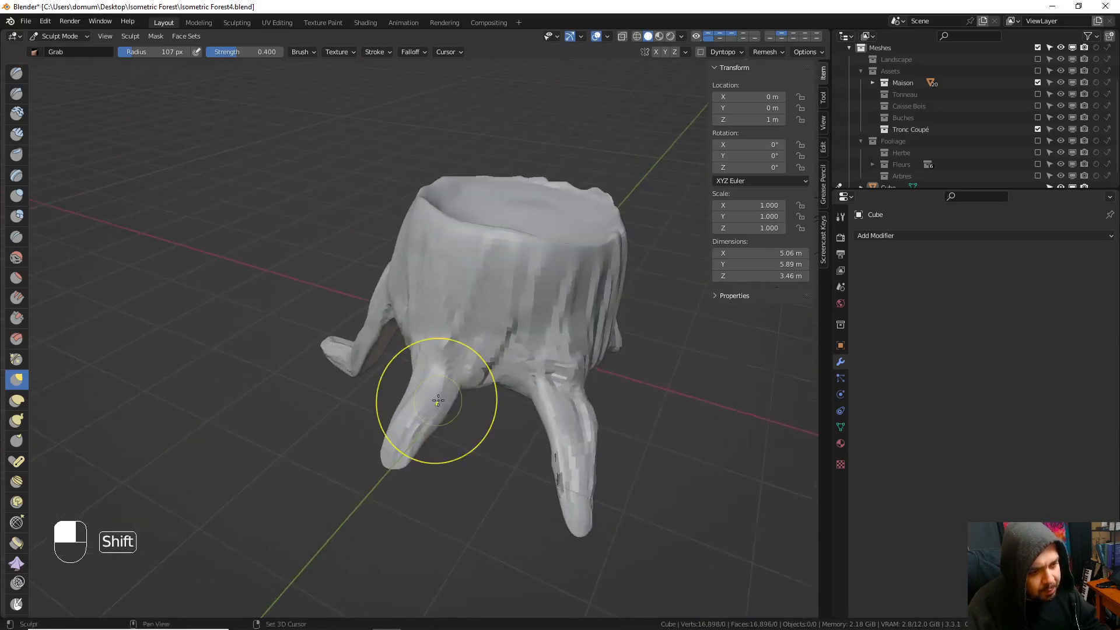
mouse_move(389, 458)
mouse_down()
mouse_move(339, 461)
mouse_move(409, 429)
mouse_up()
mouse_move(420, 417)
middle_down()
mouse_move(479, 366)
mouse_move(540, 350)
middle_up()
middle_drag(625, 360, 552, 395)
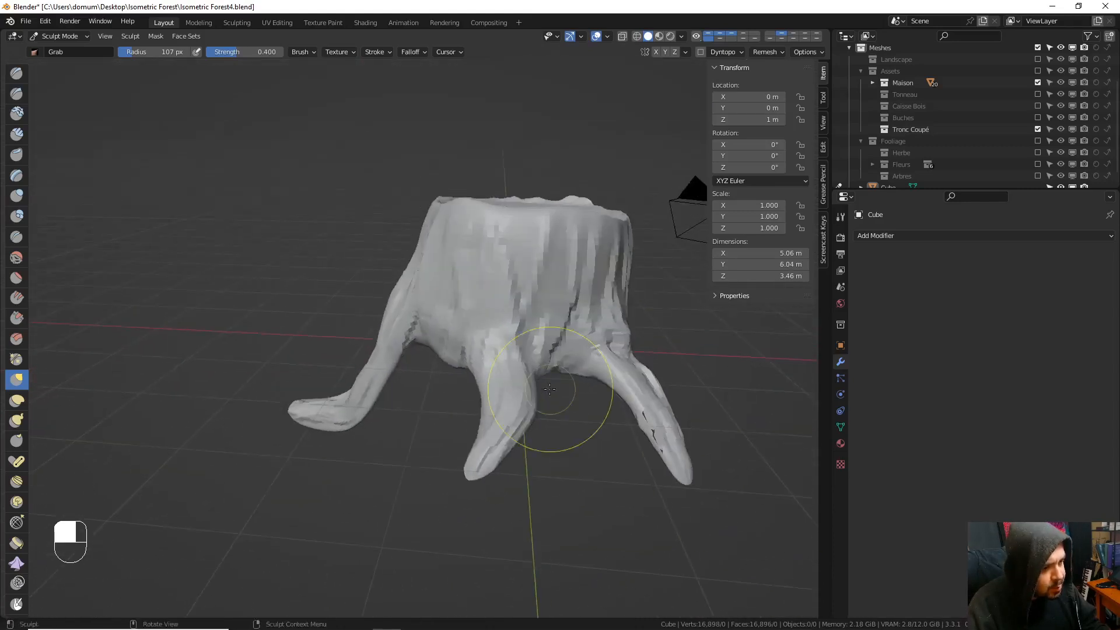
middle_drag(619, 387, 586, 404)
shift+drag(586, 405, 613, 430)
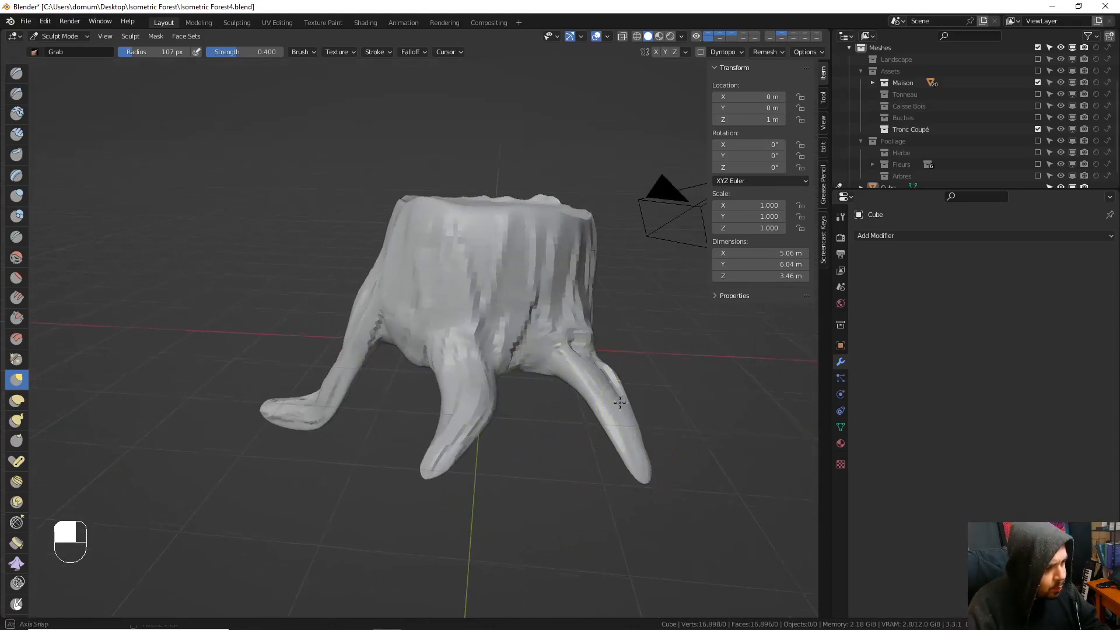
- Reshape the bend and the upper part of the long curved root with the Grab brush
mouse_move(613, 429)
middle_down()
mouse_move(515, 436)
mouse_move(482, 412)
mouse_move(417, 398)
middle_up()
drag(418, 397, 404, 386)
drag(415, 385, 423, 393)
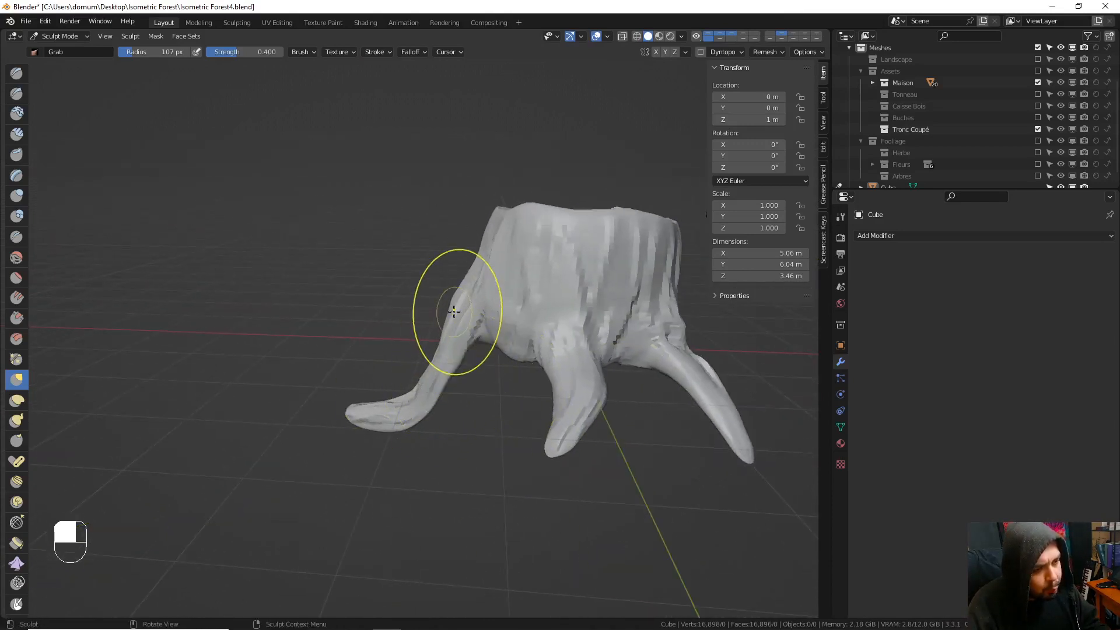
mouse_move(457, 312)
mouse_down()
mouse_move(442, 302)
mouse_move(464, 262)
mouse_up()
- Switch to the Draw Sharp brush with a 68 px radius and cut a groove where the thick root meets the trunk
mouse_move(455, 247)
middle_down()
mouse_move(475, 257)
mouse_move(449, 325)
mouse_move(458, 287)
mouse_move(260, 225)
middle_up()
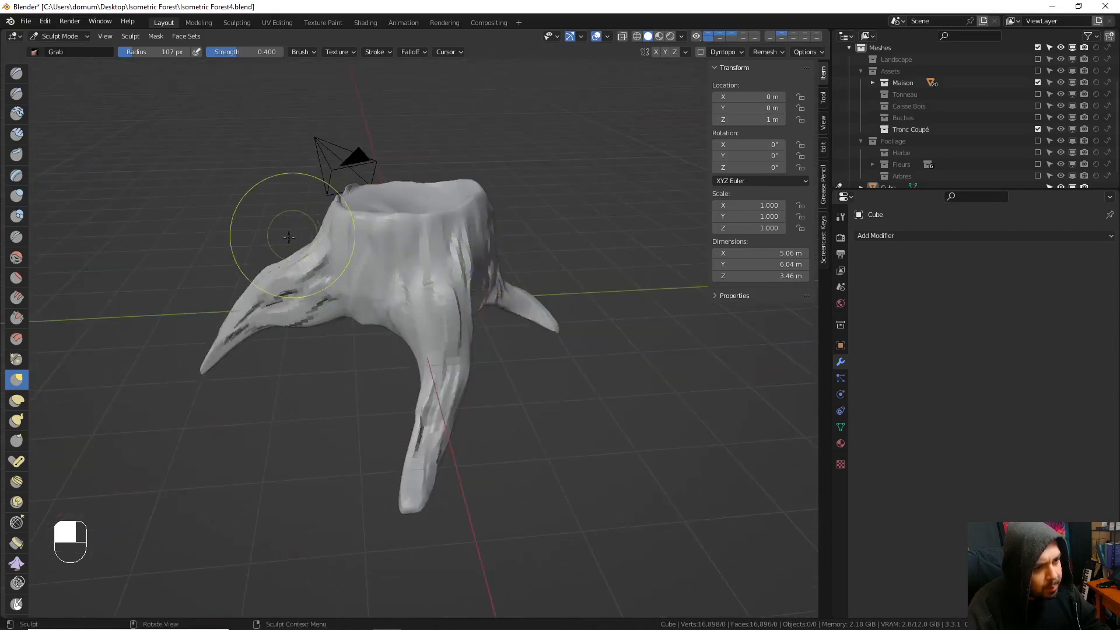
middle_drag(296, 303, 425, 275)
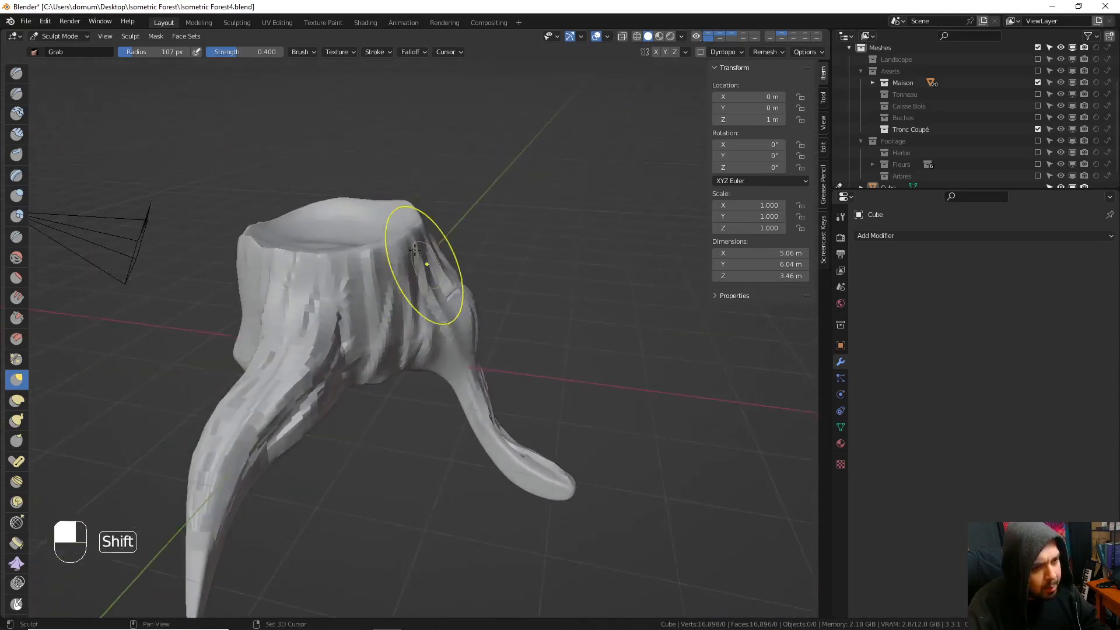
click(18, 94)
key(f)
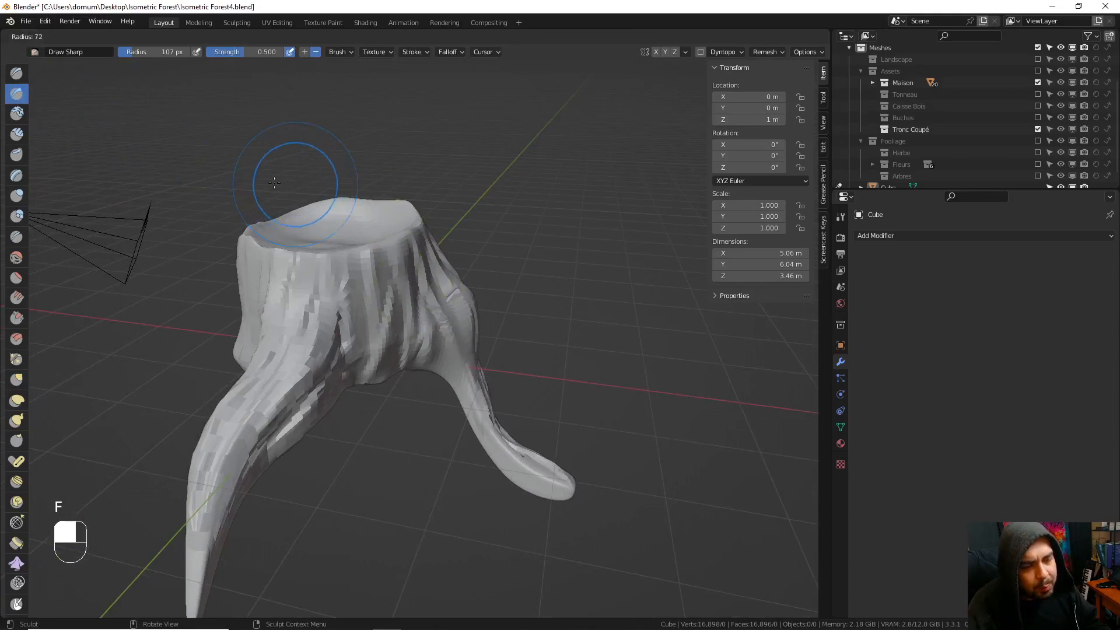
click(275, 183)
drag(334, 285, 347, 361)
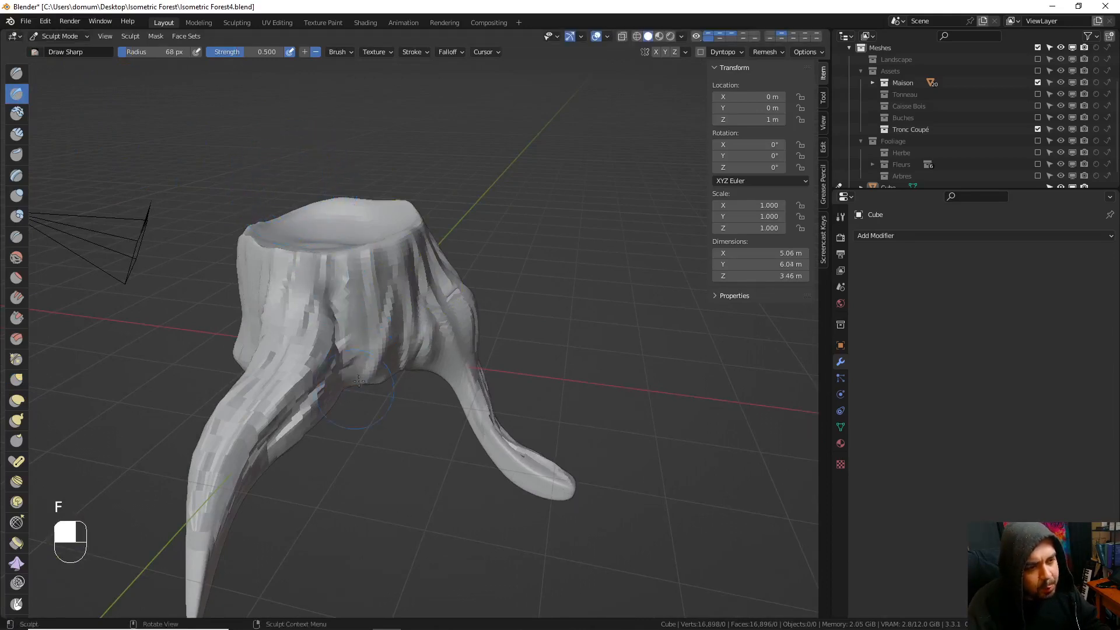
- Set the Draw Sharp radius to 44 px and cut sharp vertical grooves down the trunk's bark
middle_drag(362, 360, 386, 343)
key(f)
click(373, 337)
drag(394, 269, 376, 365)
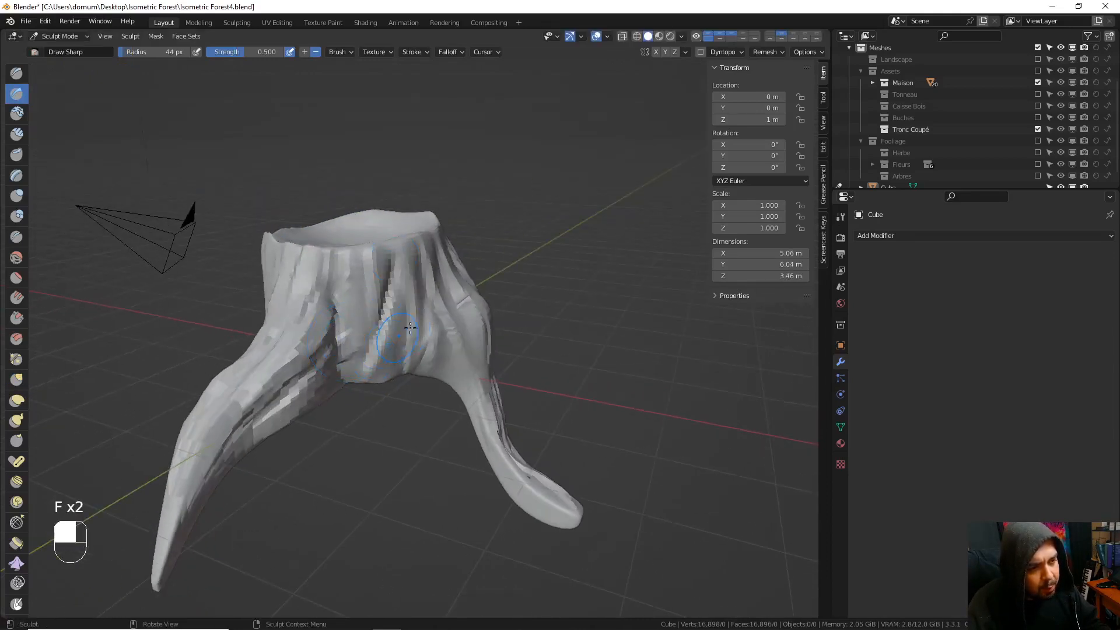
middle_drag(376, 364, 459, 278)
mouse_move(513, 318)
middle_down()
mouse_move(490, 350)
mouse_move(464, 294)
middle_up()
mouse_move(525, 401)
shift+middle_down()
mouse_move(419, 427)
mouse_move(385, 390)
shift+middle_up()
drag(378, 327, 401, 440)
- Smooth the inner wall and rim of the hollow all around the stump's top, undoing one unwanted stroke
mouse_move(448, 426)
middle_down()
mouse_move(418, 394)
mouse_move(420, 461)
mouse_move(429, 429)
mouse_move(436, 459)
mouse_move(432, 408)
mouse_move(457, 360)
middle_up()
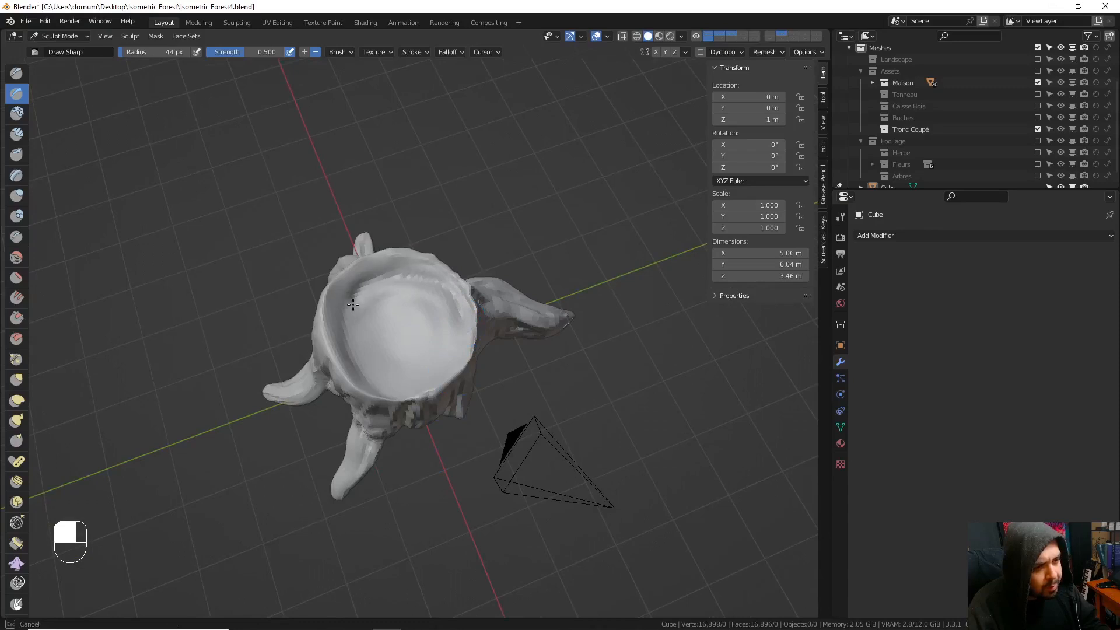
middle_drag(450, 304, 435, 325)
mouse_move(415, 394)
shift+mouse_down()
mouse_move(426, 359)
mouse_move(458, 325)
shift+mouse_up()
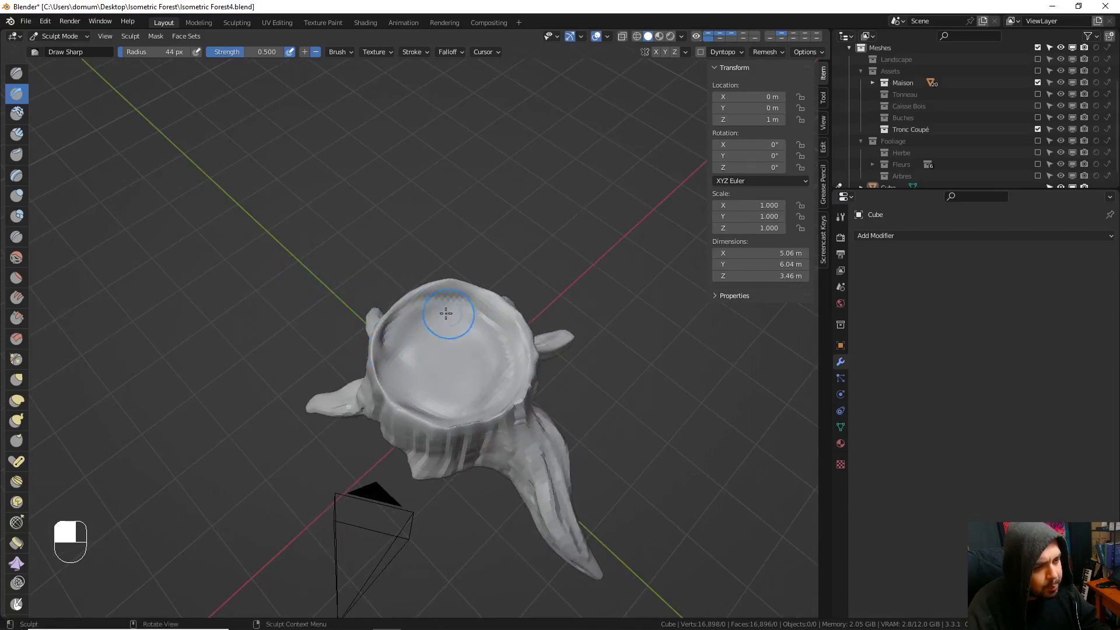
key(ctrl+z)
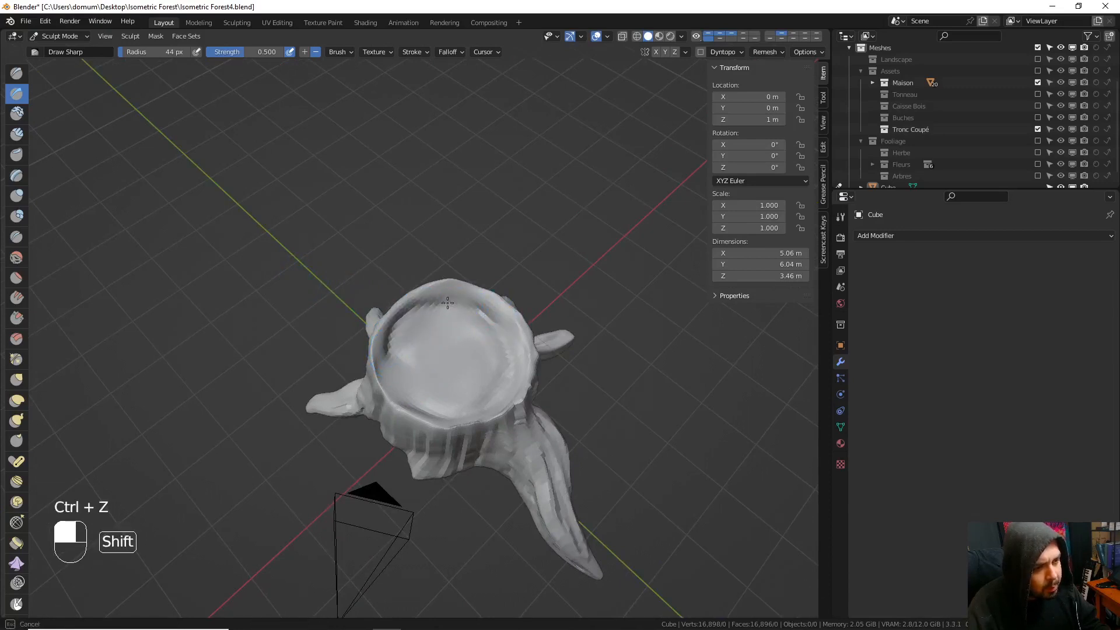
shift+drag(448, 303, 405, 372)
middle_drag(496, 350, 463, 332)
mouse_move(468, 337)
shift+mouse_down()
mouse_move(513, 408)
mouse_move(495, 414)
shift+mouse_up()
mouse_move(491, 412)
middle_down()
mouse_move(426, 372)
mouse_move(435, 328)
mouse_move(460, 323)
middle_up()
- Return to Object Mode, then apply Auto Smooth and a Weighted Normal modifier to the stump
click(66, 36)
click(69, 51)
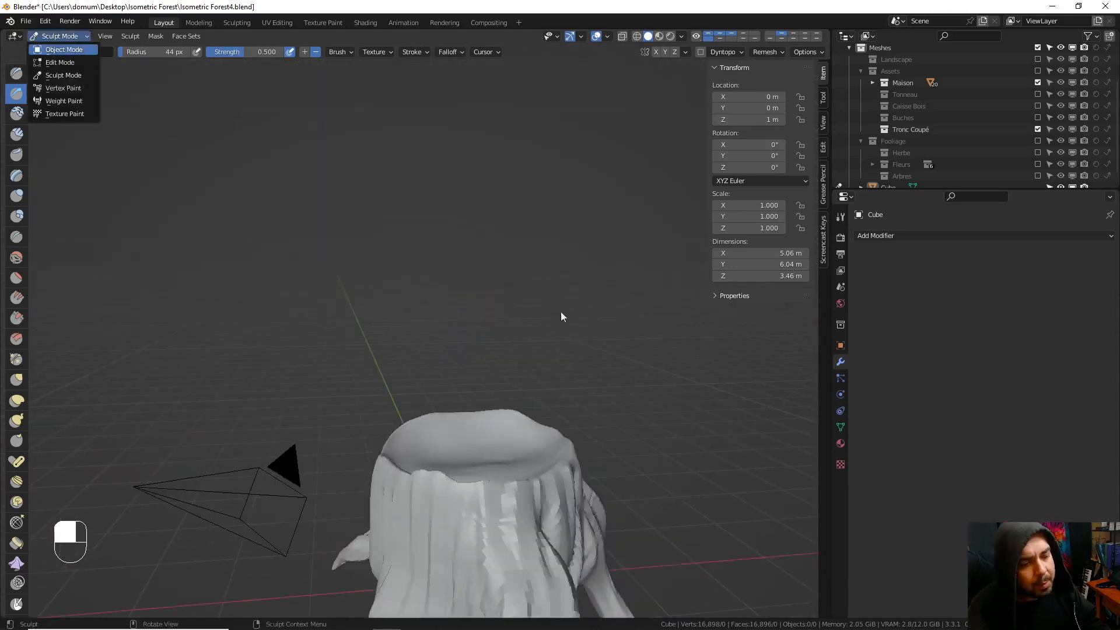
shift+middle_drag(562, 317, 507, 227)
key(q)
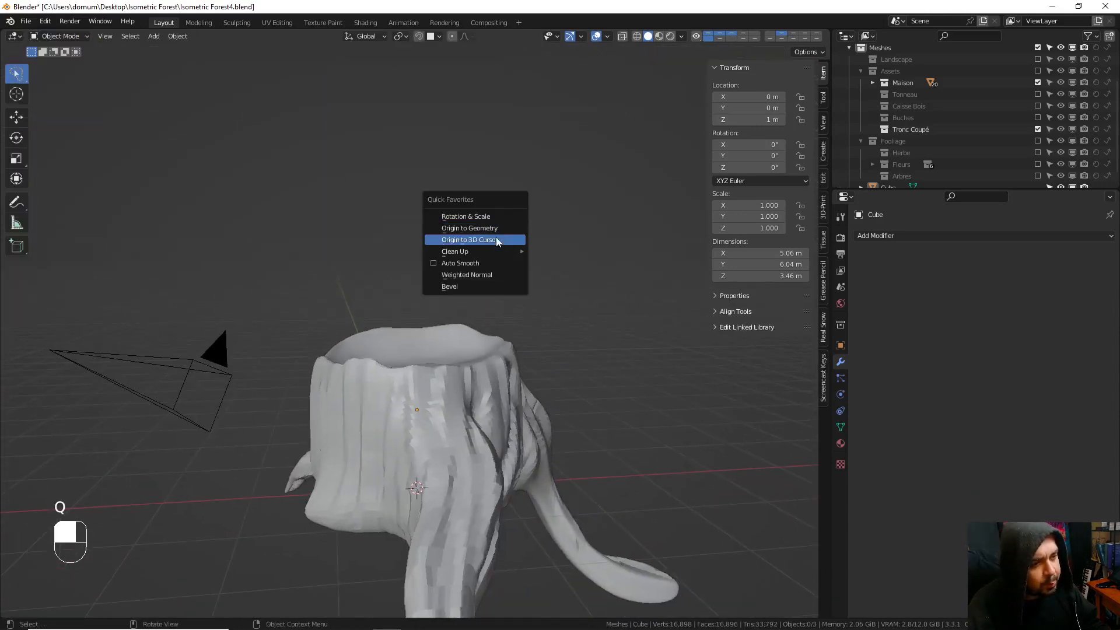
click(473, 264)
key(q)
click(464, 270)
- Enter Edit Mode on the stump and clear the existing mesh selection
middle_drag(546, 338, 463, 273)
key(Tab)
key(a)
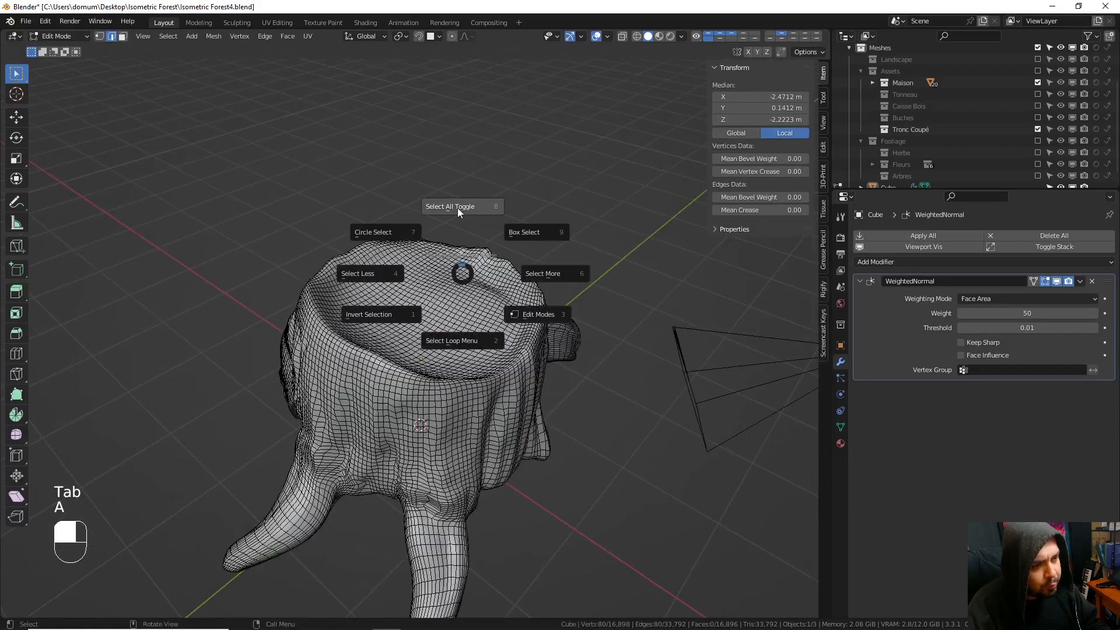
click(458, 208)
middle_drag(458, 207, 219, 74)
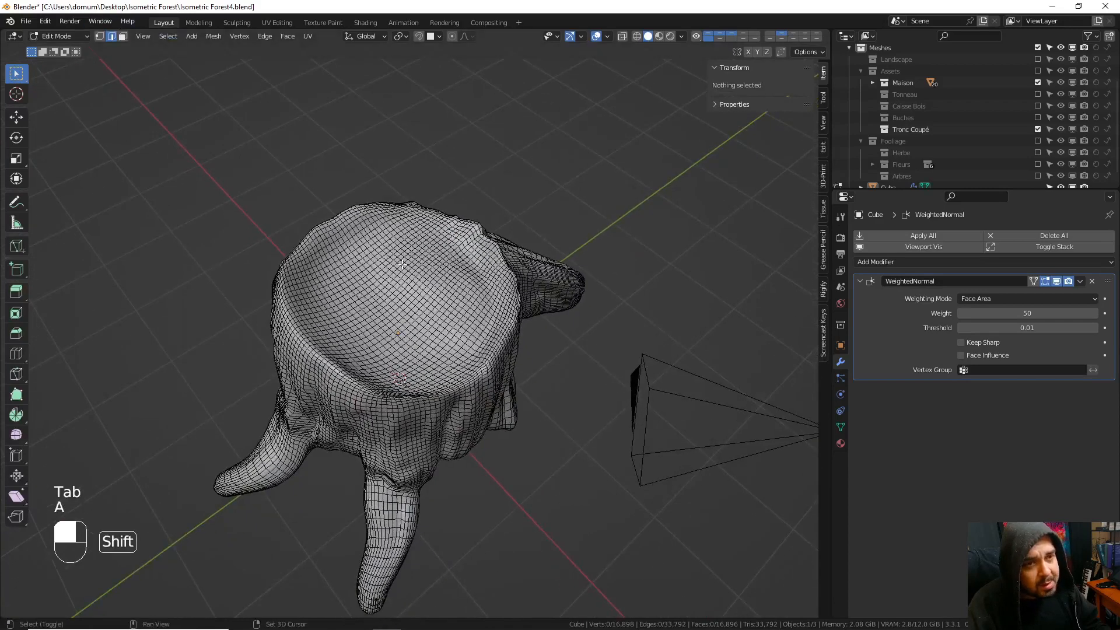
- Try to select an edge loop around the outer edge of the stump's hollow top, and clear the selection
scroll(523, 222, up, 2)
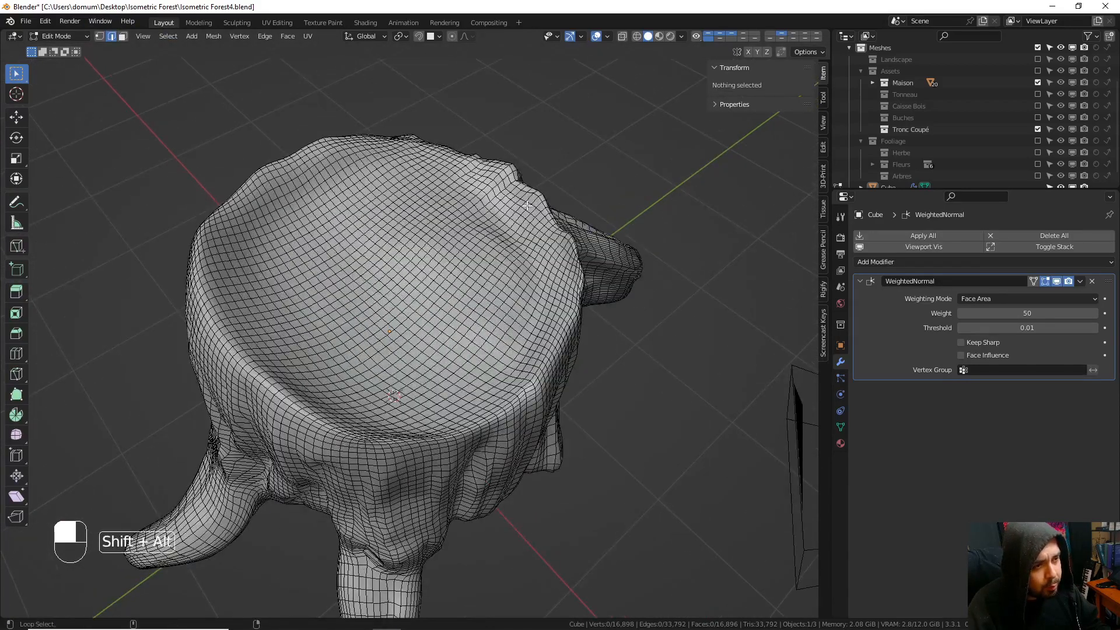
alt+shift+click(527, 206)
key(ctrl+z)
alt+shift+click(528, 215)
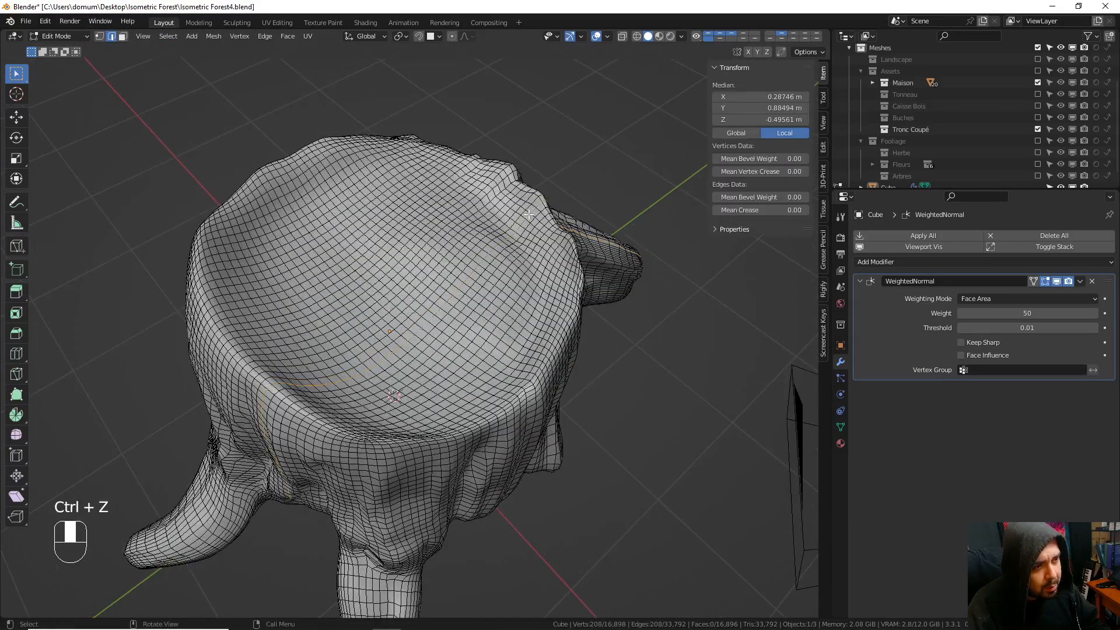
middle_drag(532, 233, 525, 245)
key(a)
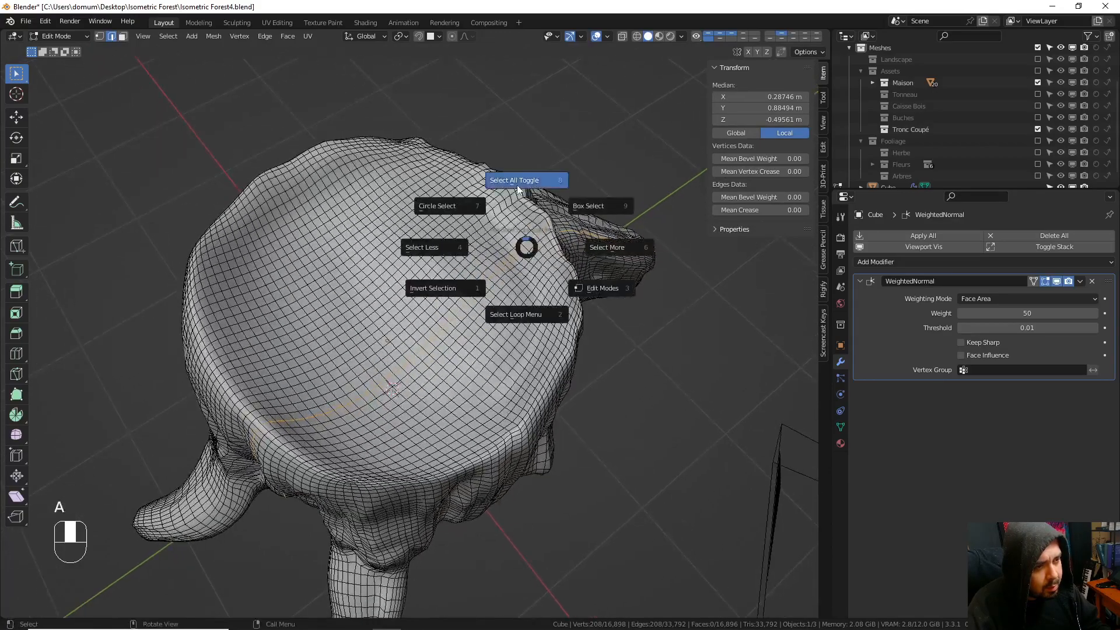
click(514, 190)
middle_drag(514, 190, 459, 176)
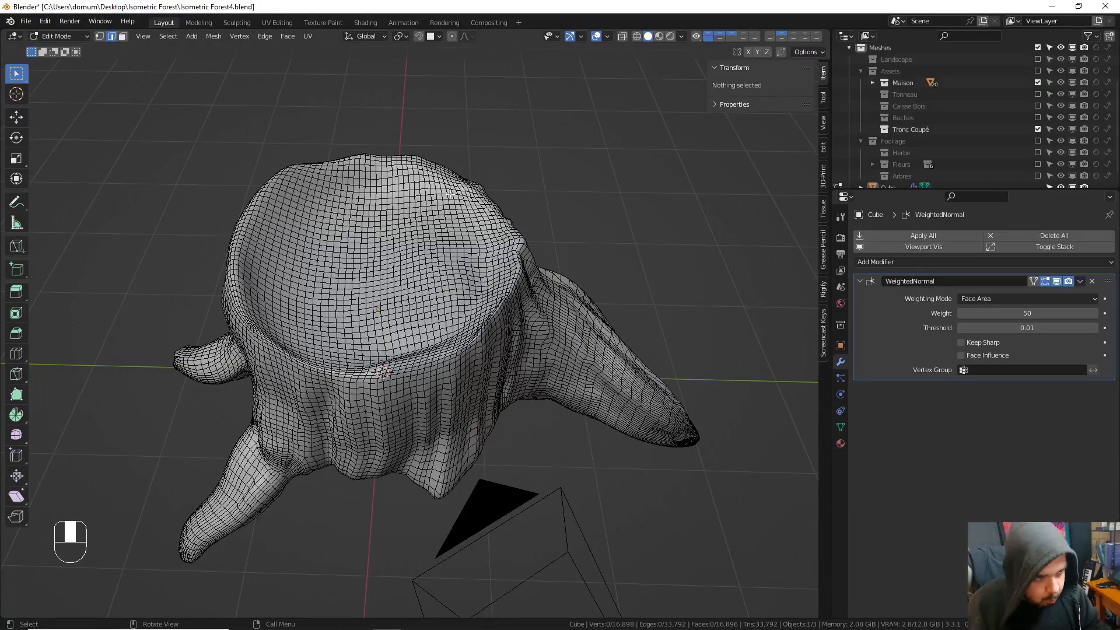
- Try to select the edge loop along the hollow's inner rim from close up, and clear the selection
scroll(411, 284, up, 3)
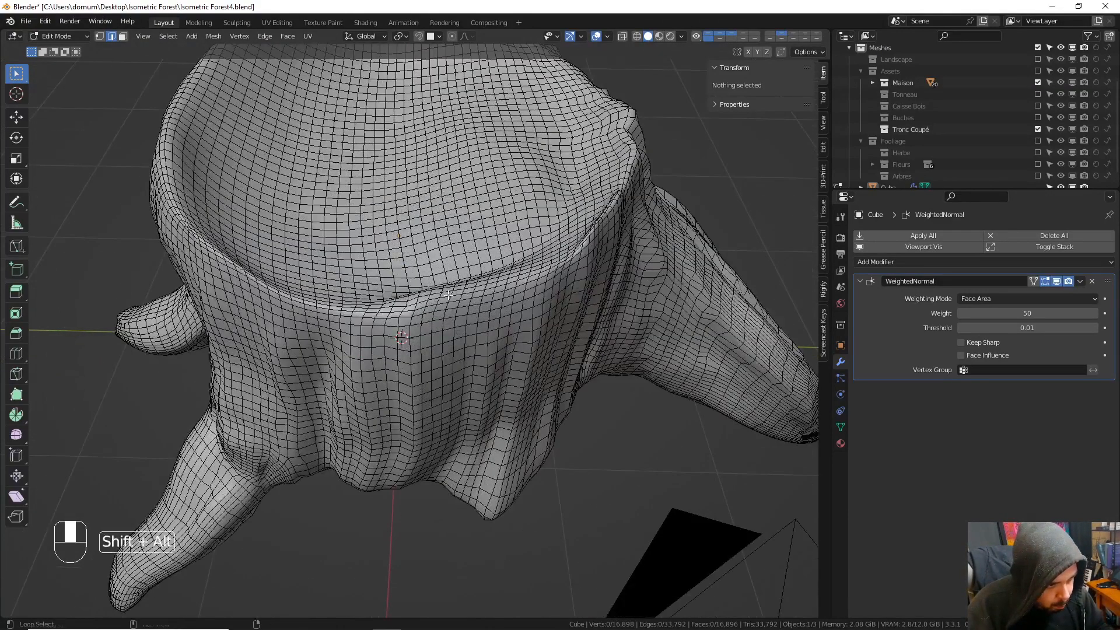
scroll(436, 287, up, 5)
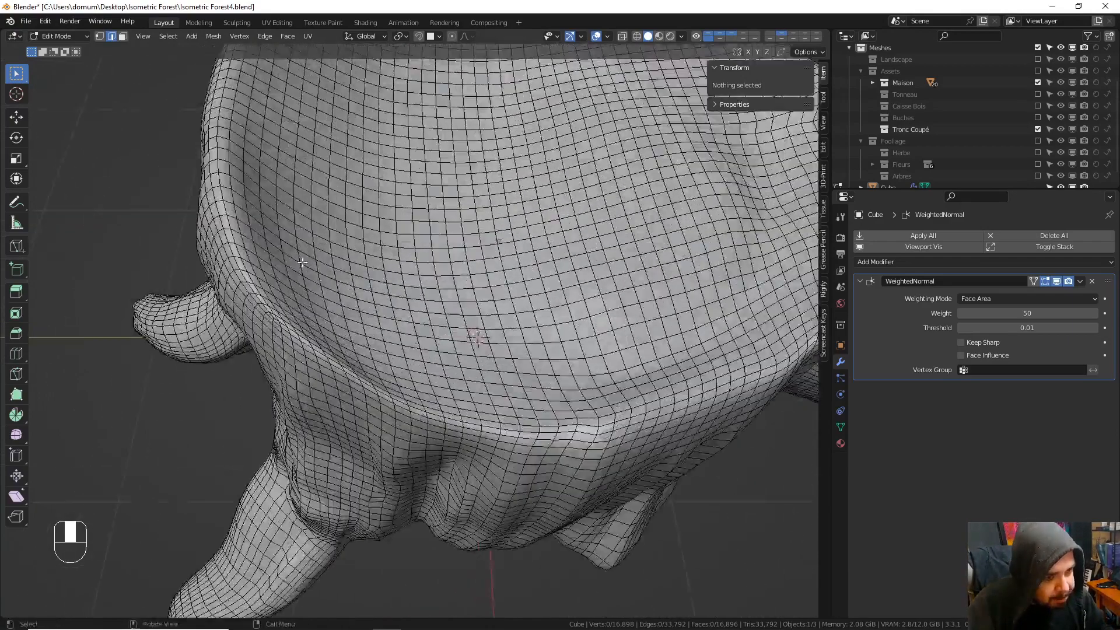
alt+shift+click(244, 227)
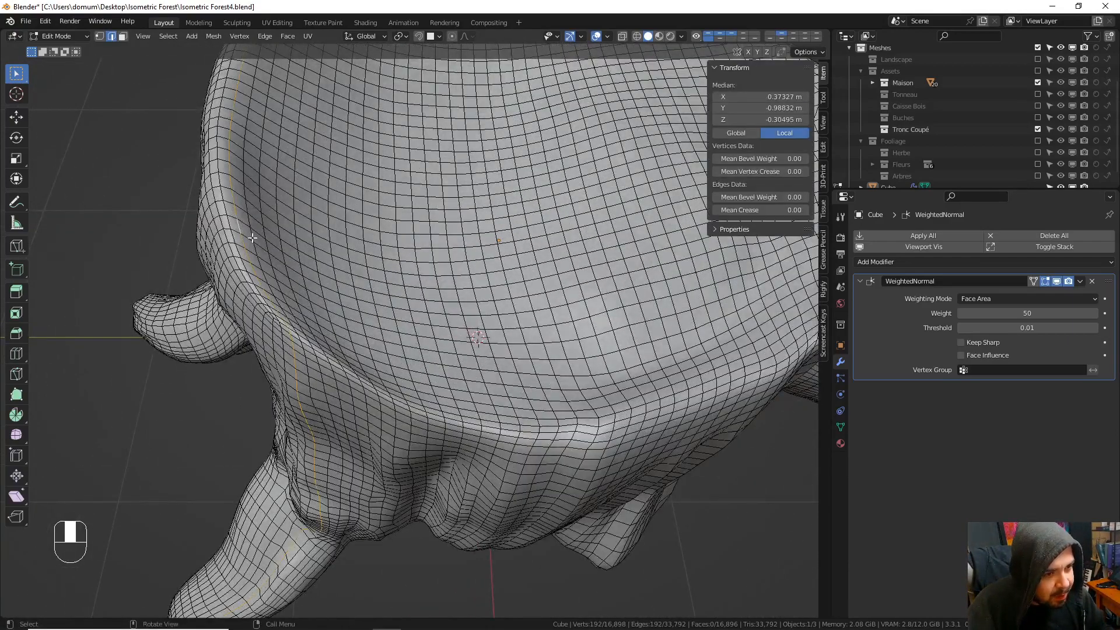
alt+shift+click(252, 238)
alt+shift+click(252, 239)
key(a)
click(250, 215)
middle_drag(250, 215, 465, 268)
- Assign the existing M_Bark material to the stump
scroll(315, 256, down, 8)
click(840, 443)
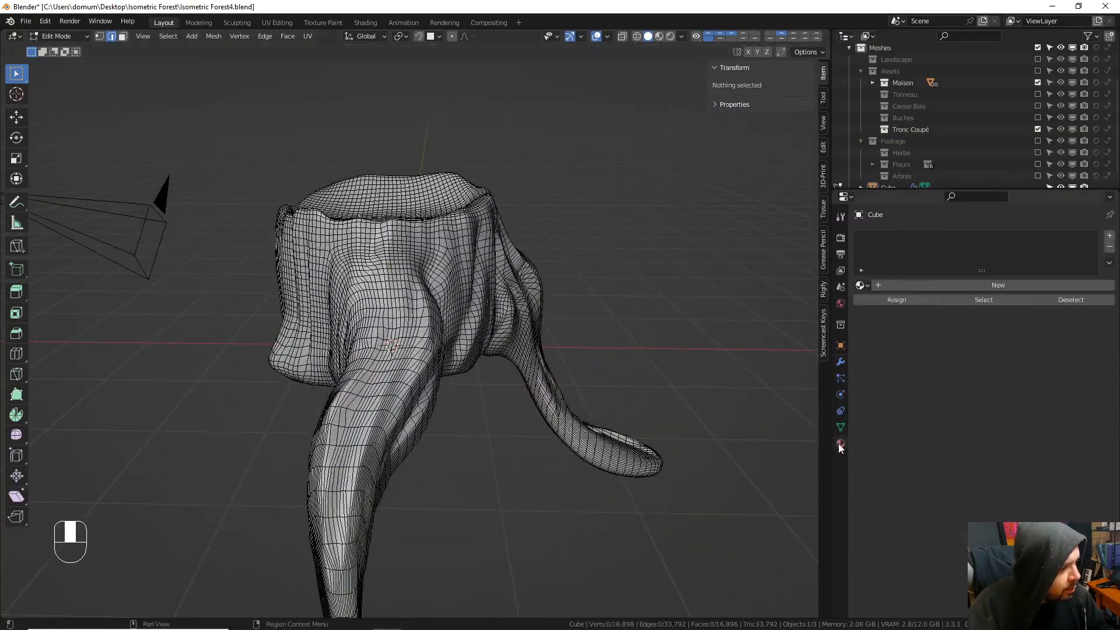
click(861, 285)
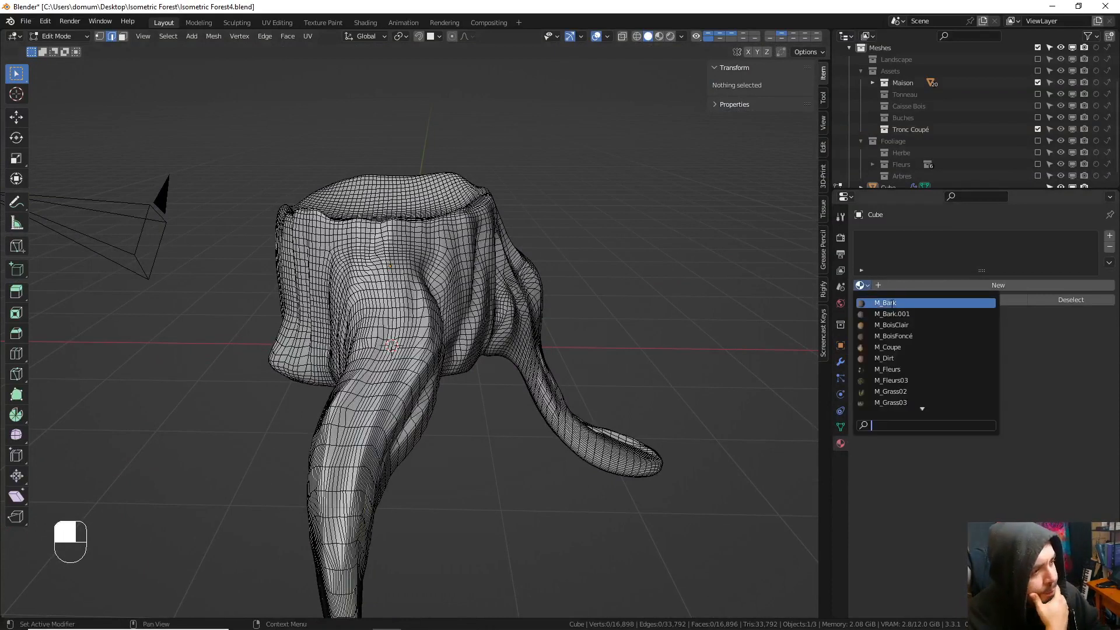
key(Return)
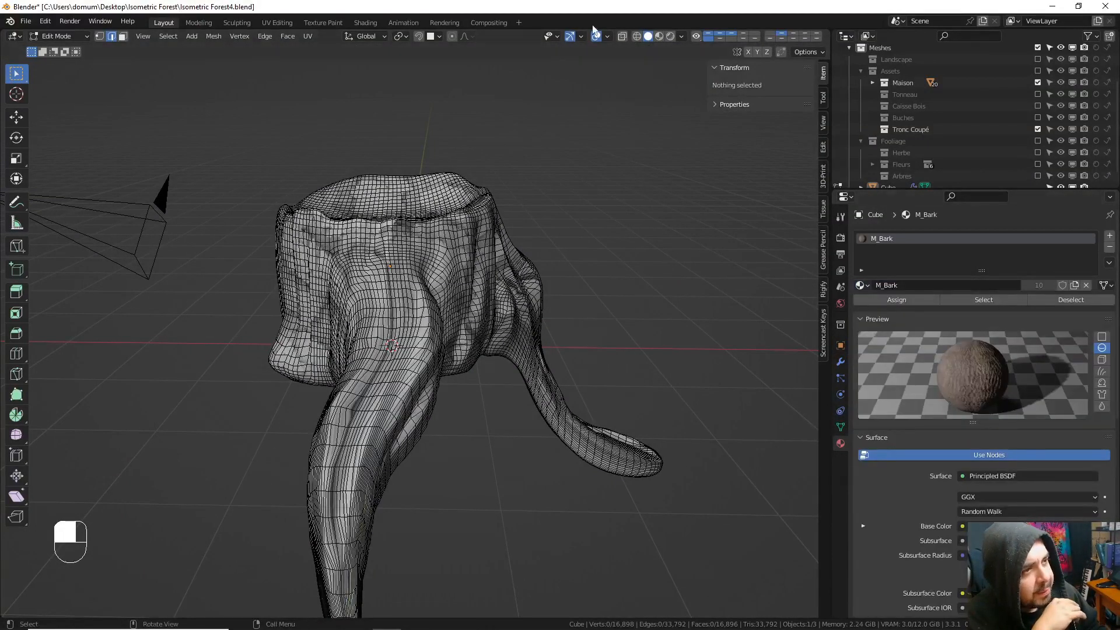
- Display the viewport in rendered shading and return to Object Mode to inspect the bark texture
click(670, 36)
click(51, 36)
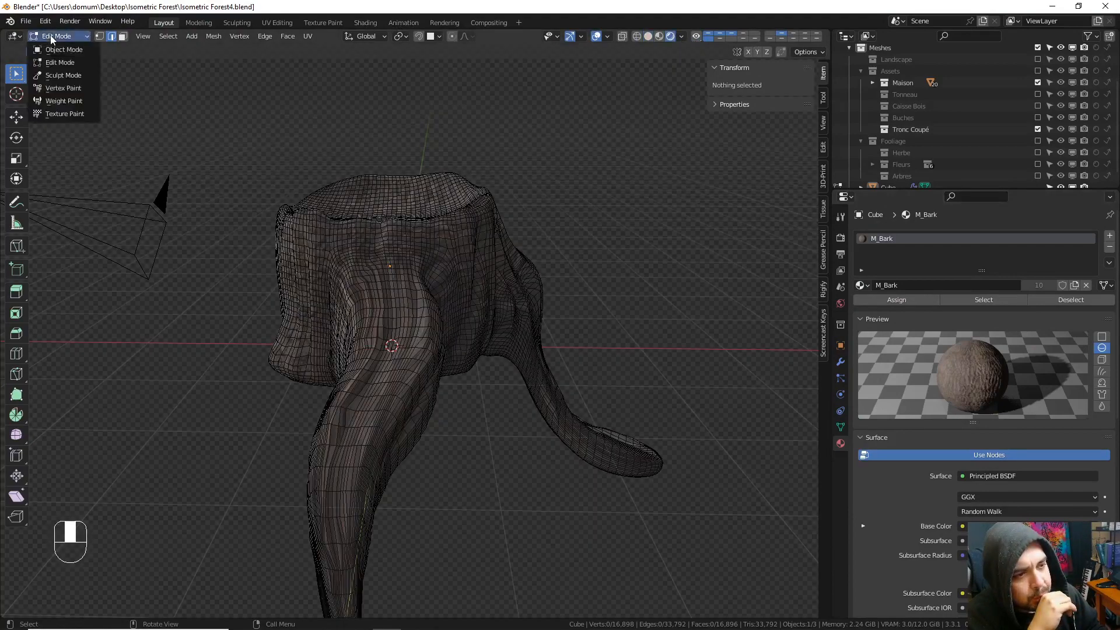
click(64, 49)
middle_drag(352, 219, 426, 302)
- Unwrap the whole stump with Smart UV Project at a 66° angle limit and 0.000 island margin, and inspect it in Object Mode
key(Tab)
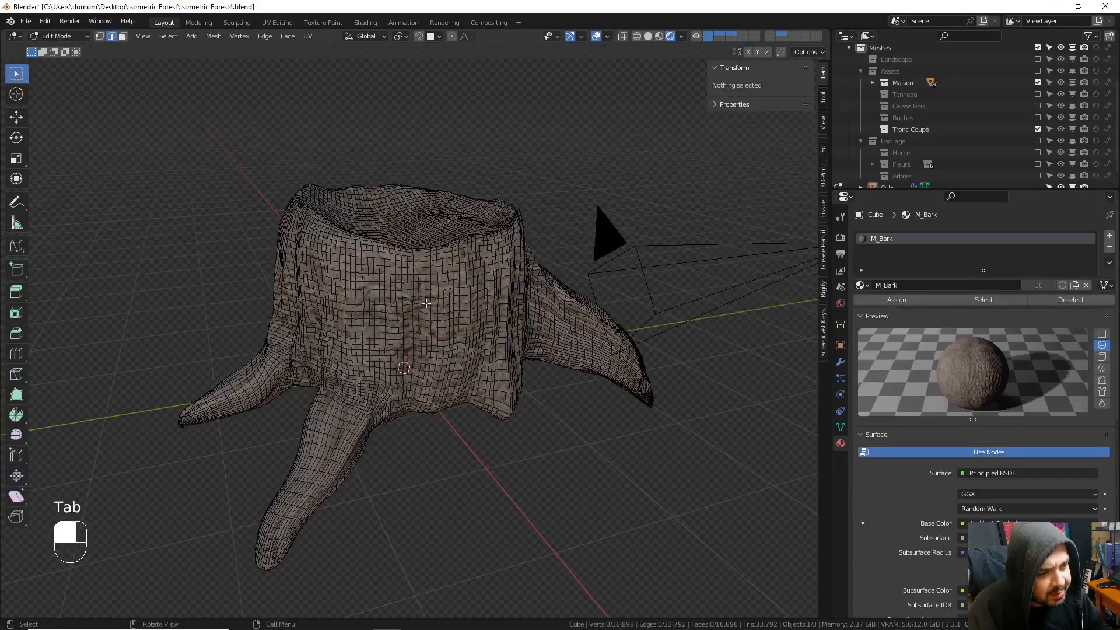
key(a)
click(423, 240)
key(u)
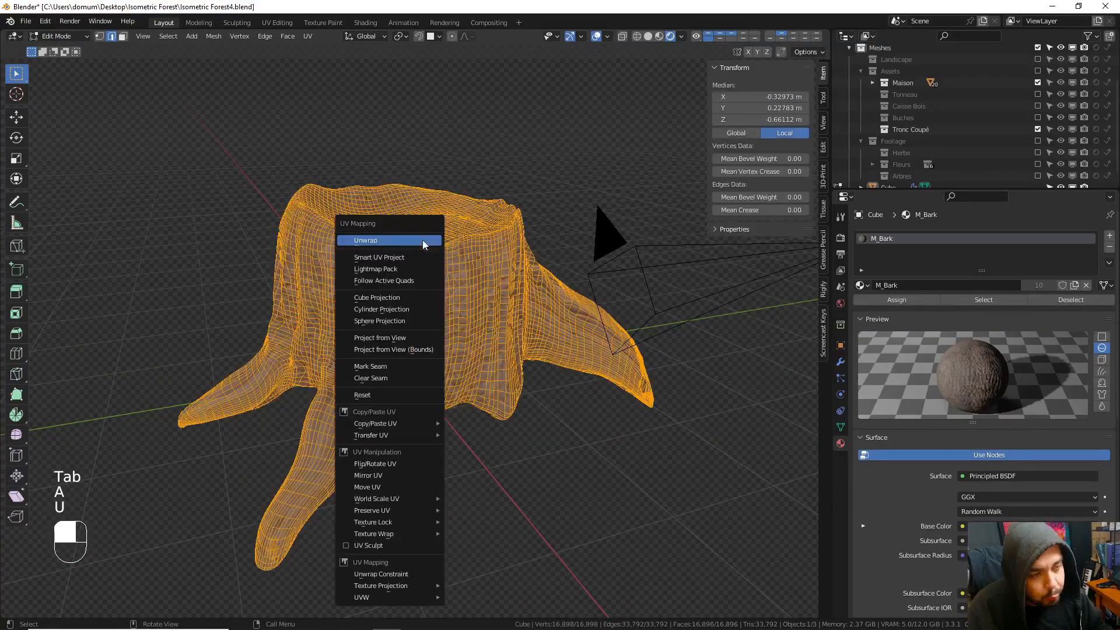
click(409, 260)
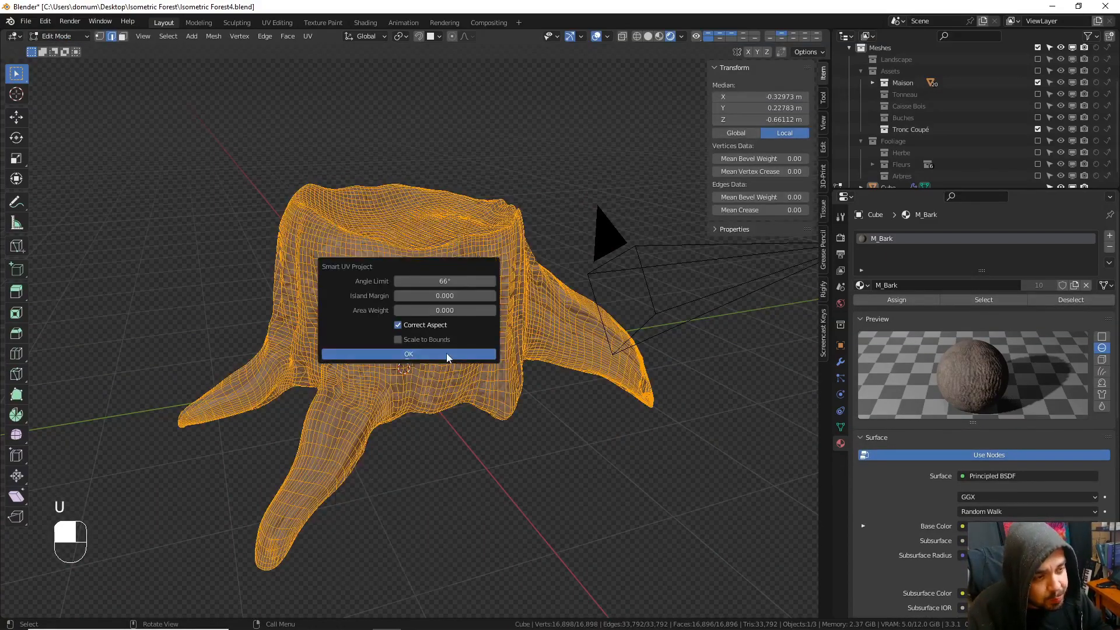
click(446, 352)
key(Tab)
middle_drag(450, 247, 342, 183)
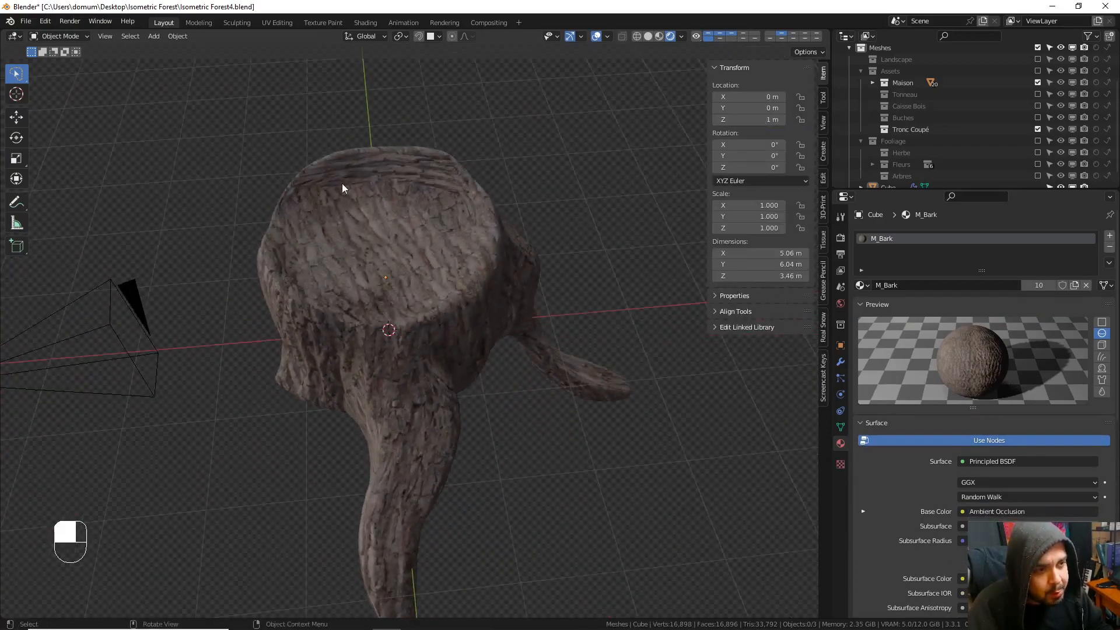
middle_drag(347, 232, 450, 296)
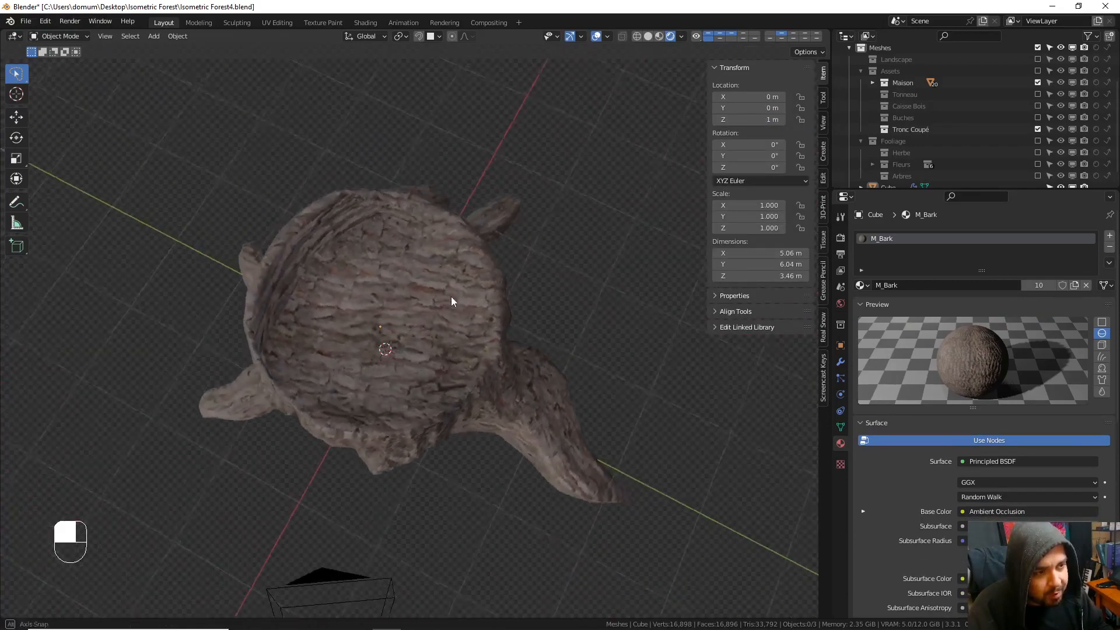
- Switch to the UV Editing workspace and pack all of the stump's UV islands
key(Tab)
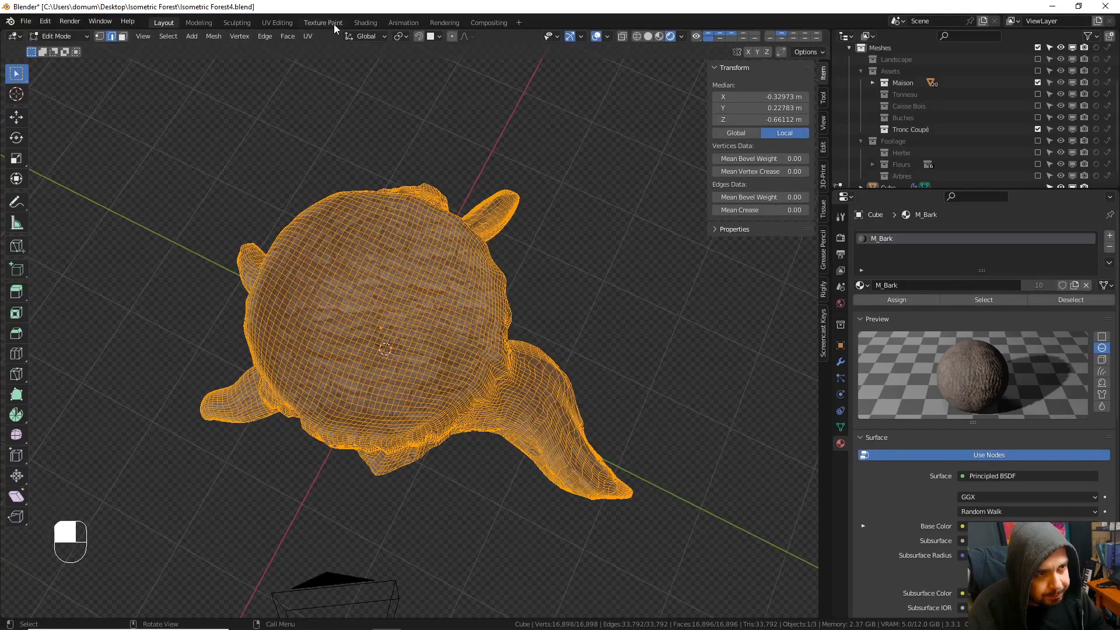
key(Tab)
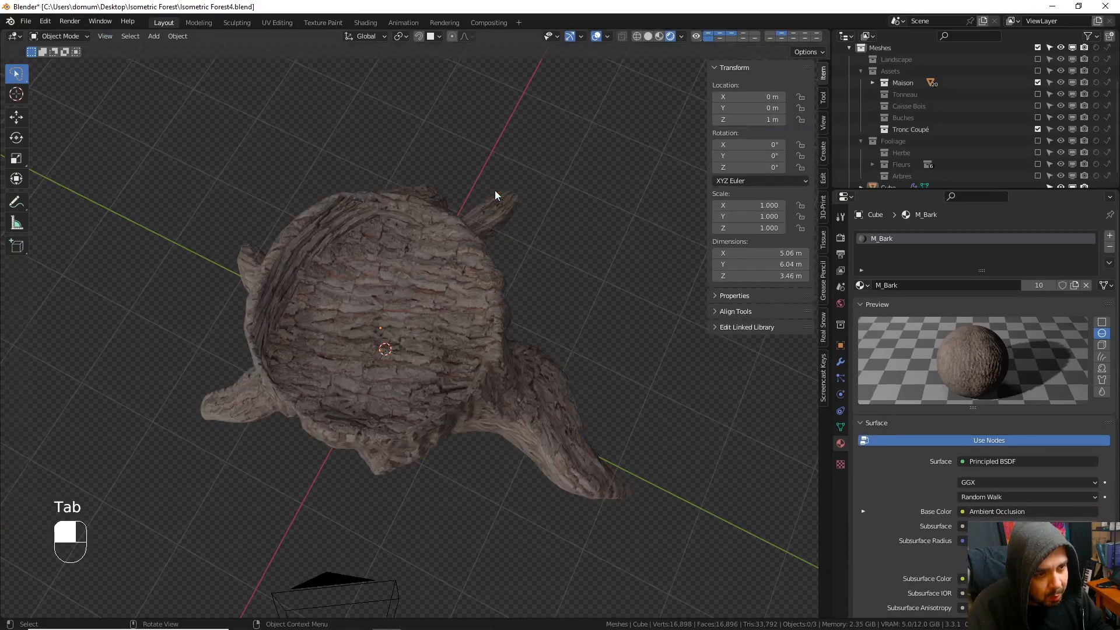
click(279, 23)
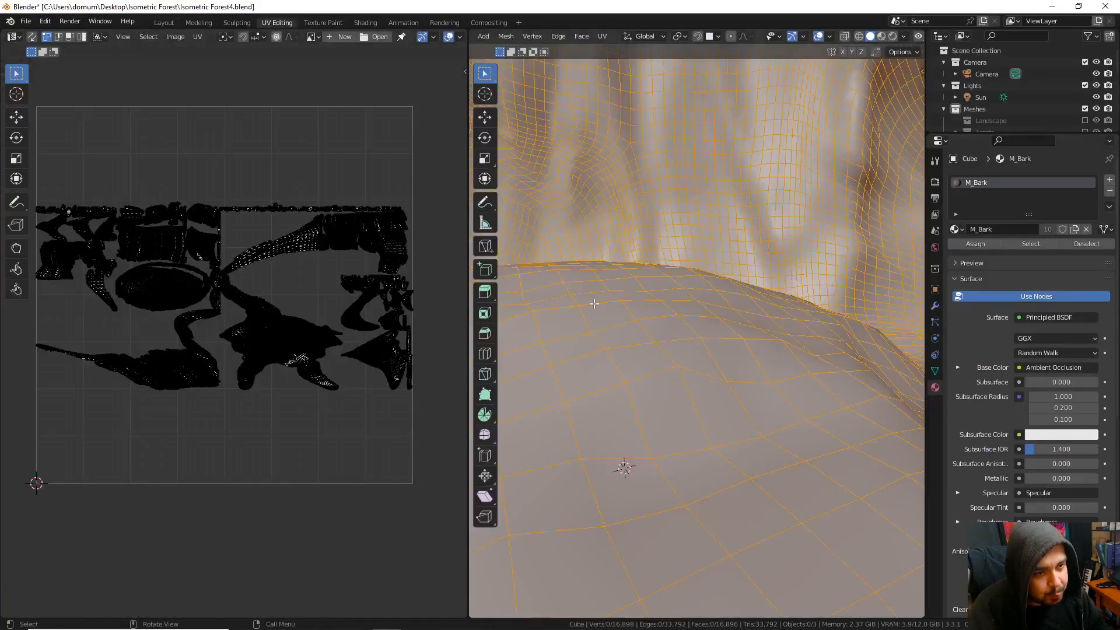
scroll(591, 302, down, 5)
scroll(265, 167, down, 3)
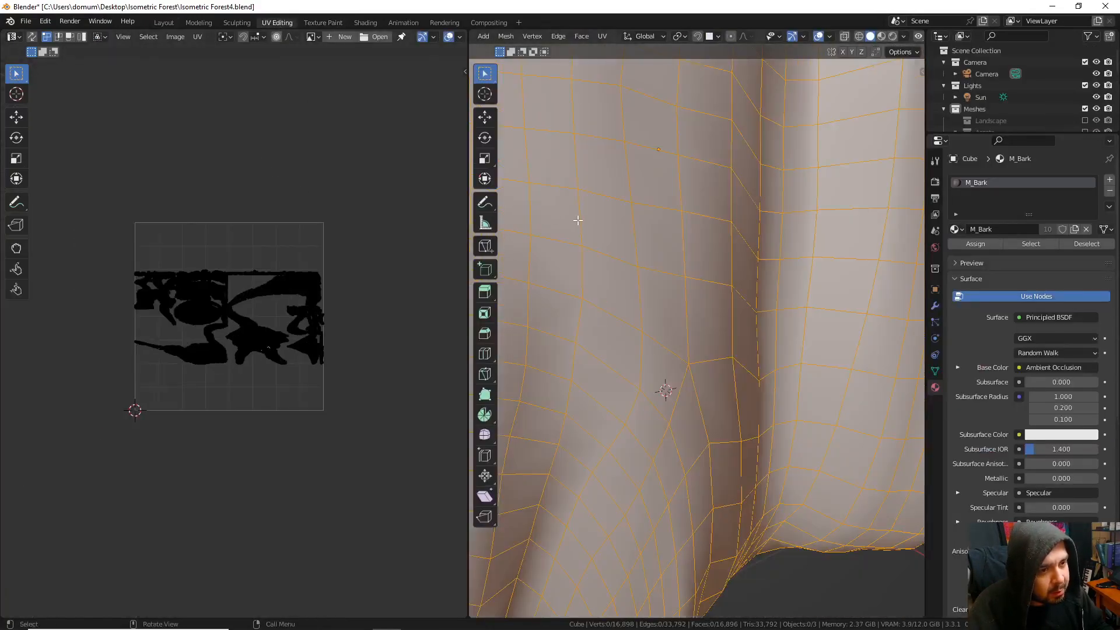
scroll(619, 277, down, 6)
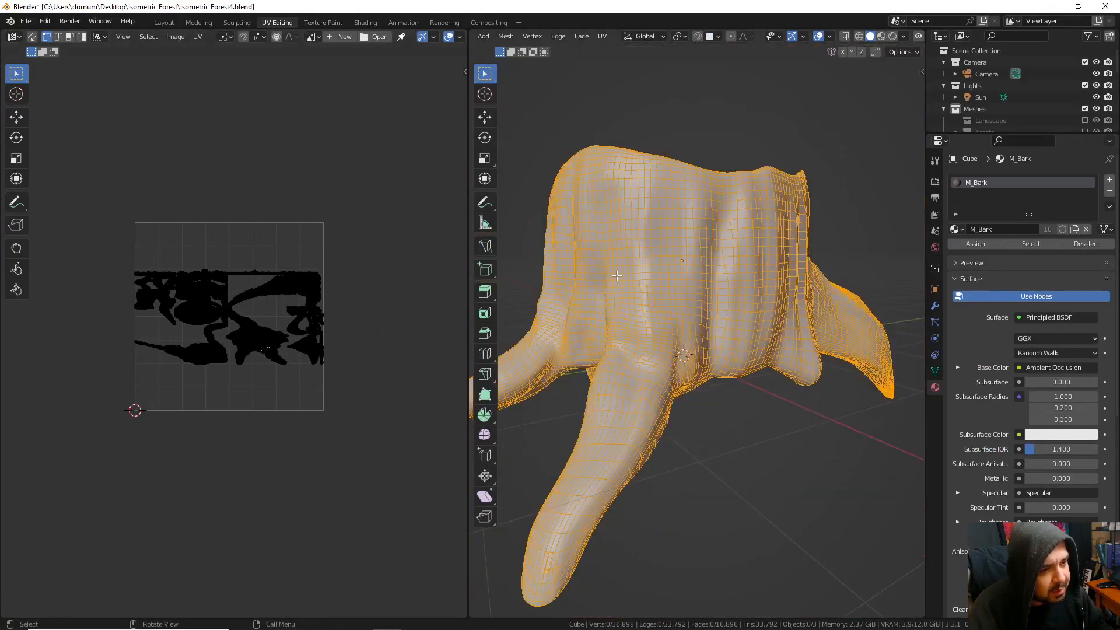
key(a)
key(ctrl+p)
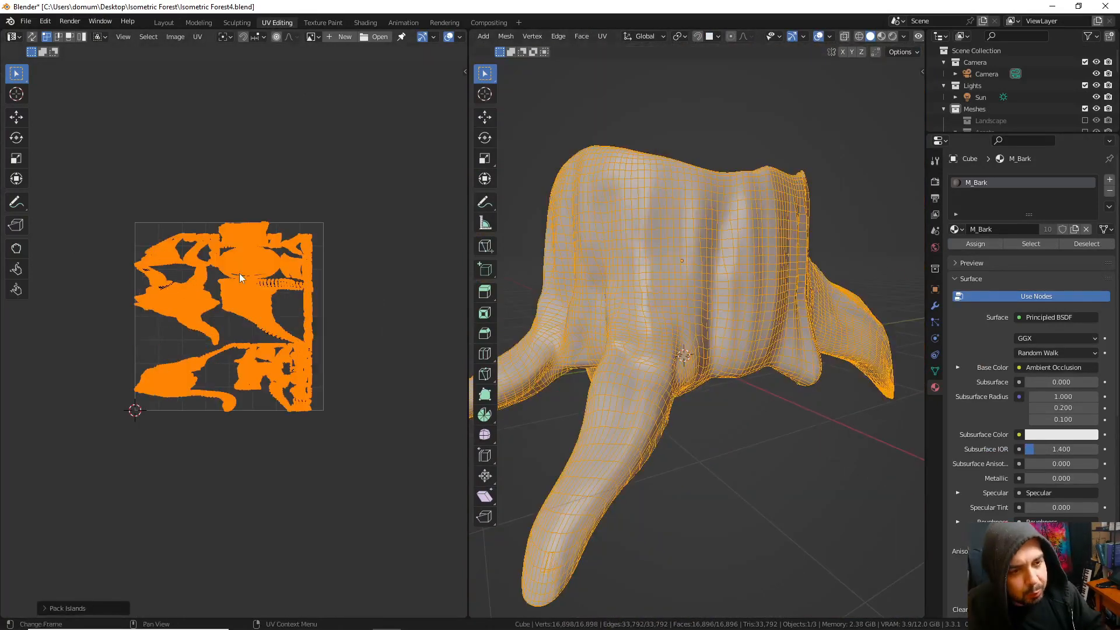
- Clear the mesh selection and examine the stump from above, comparing perspective and orthographic views
middle_drag(720, 210, 726, 277)
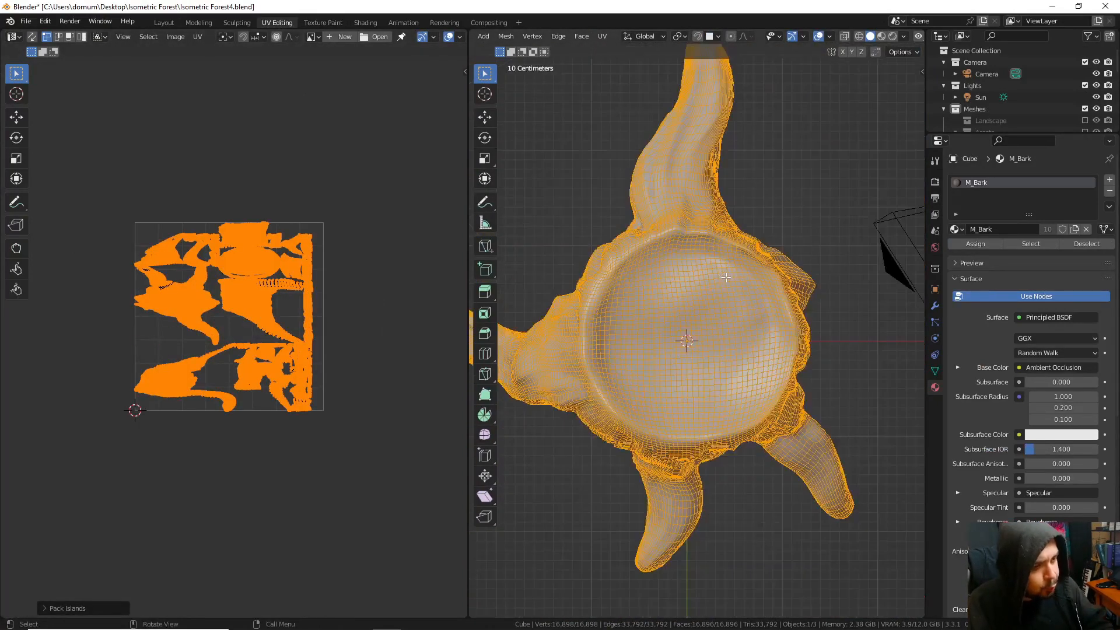
scroll(719, 288, down, 2)
key(a)
click(720, 249)
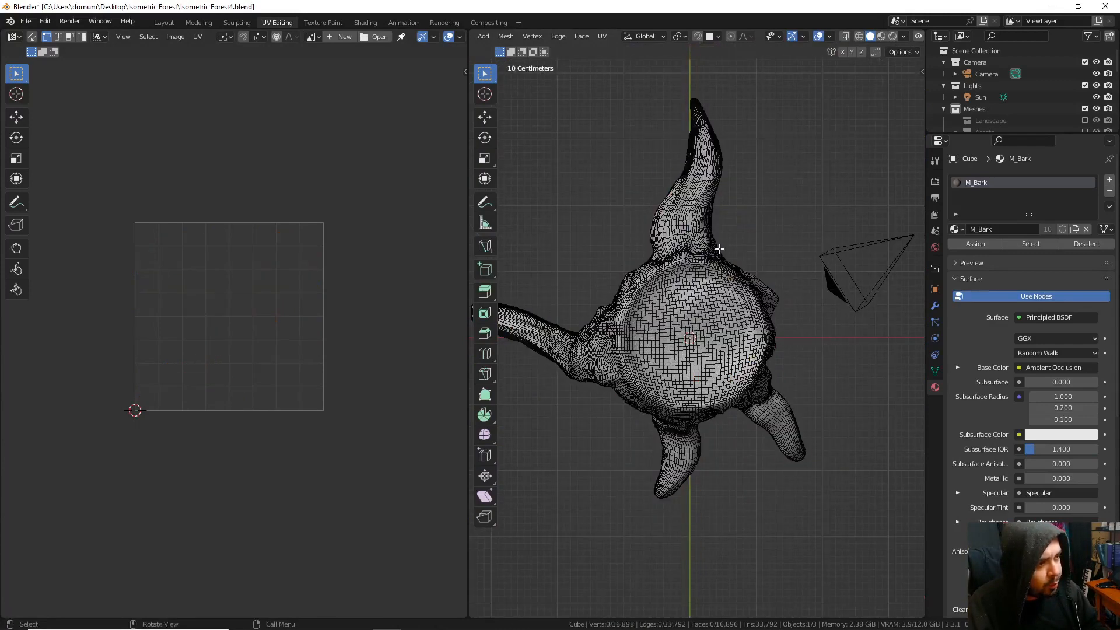
shift+middle_drag(726, 273, 760, 263)
scroll(681, 248, down, 1)
key(KP_5)
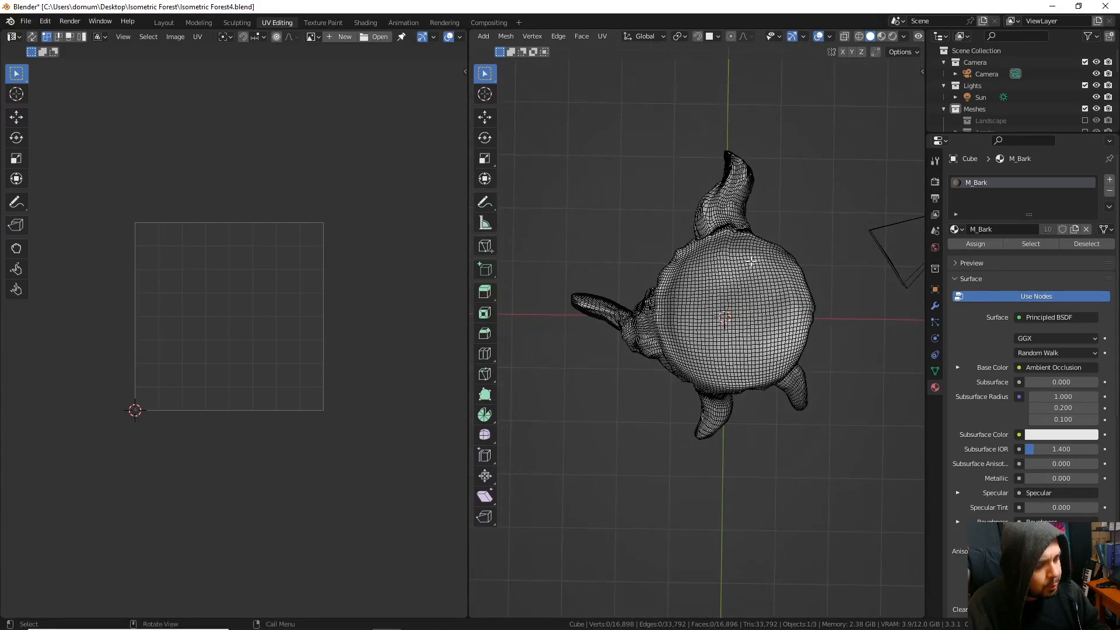
key(KP_5)
shift+middle_drag(740, 277, 681, 259)
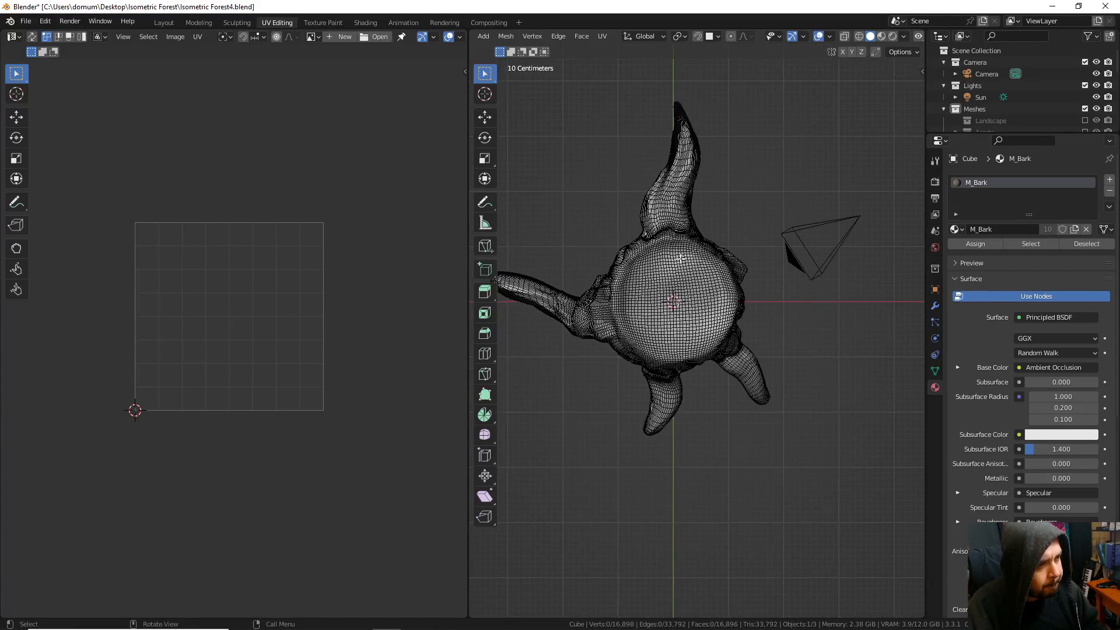
scroll(680, 259, down, 2)
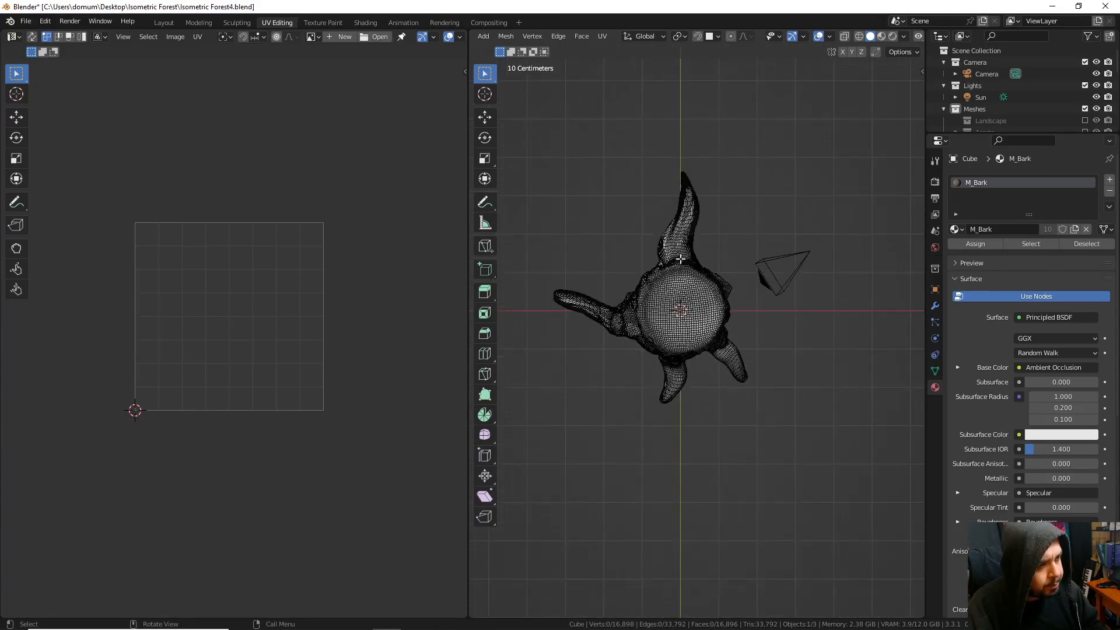
- Try to select edge loops around the upper trunk and rim of the hollow, and clear the selection
middle_drag(681, 259, 678, 289)
scroll(676, 292, up, 3)
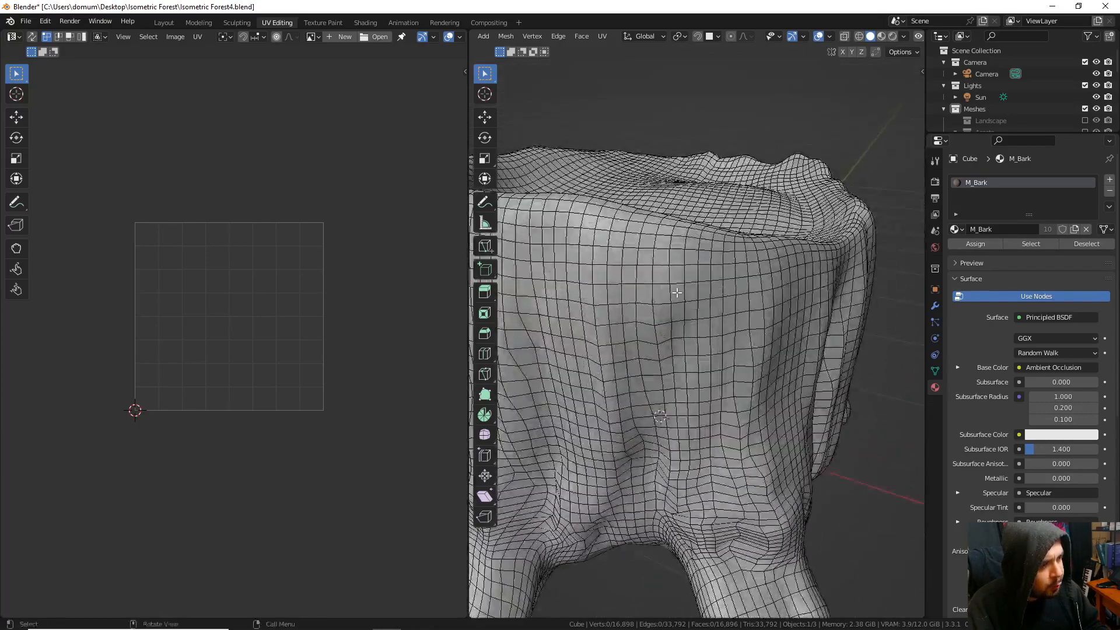
alt+click(705, 251)
mouse_move(705, 250)
middle_down()
mouse_move(593, 268)
mouse_move(684, 253)
middle_up()
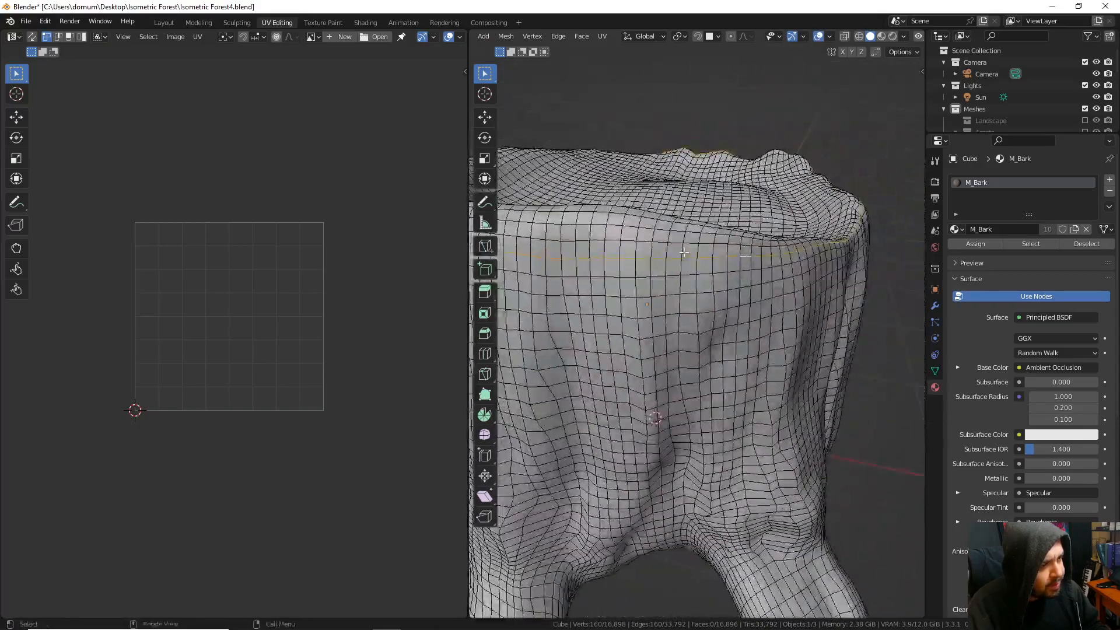
click(652, 239)
alt+click(664, 242)
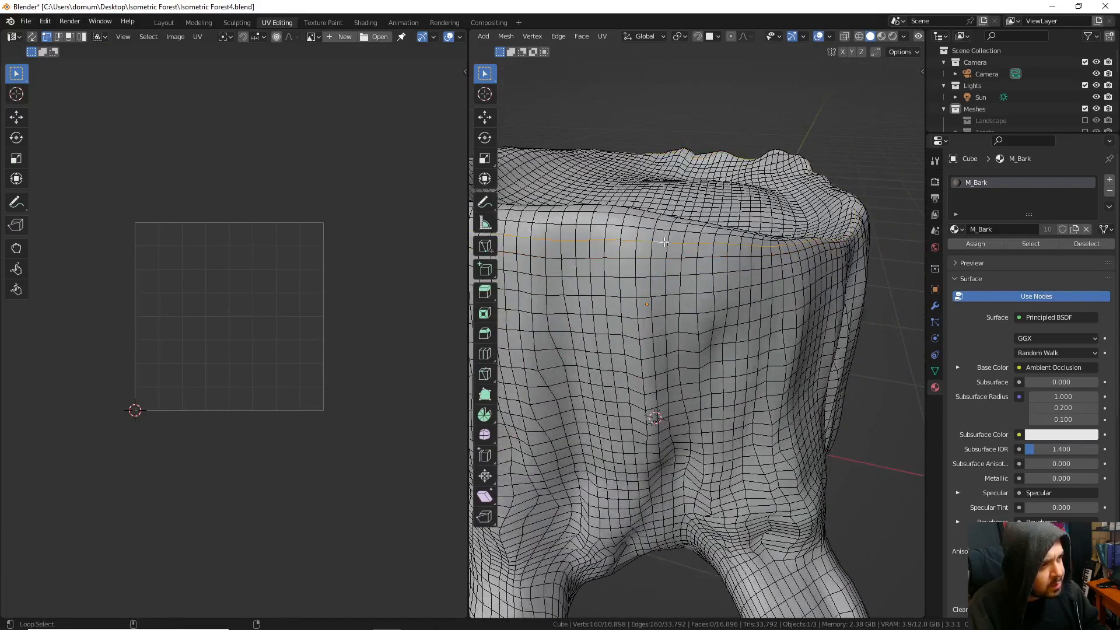
middle_drag(663, 239, 639, 326)
alt+click(668, 274)
scroll(667, 299, up, 2)
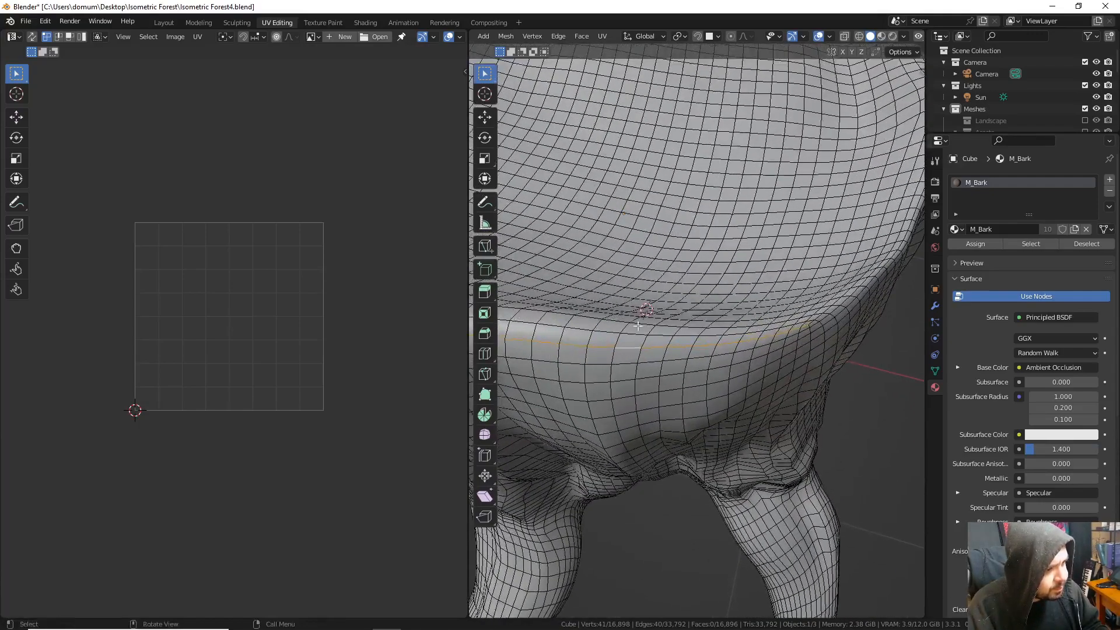
alt+click(634, 333)
key(a)
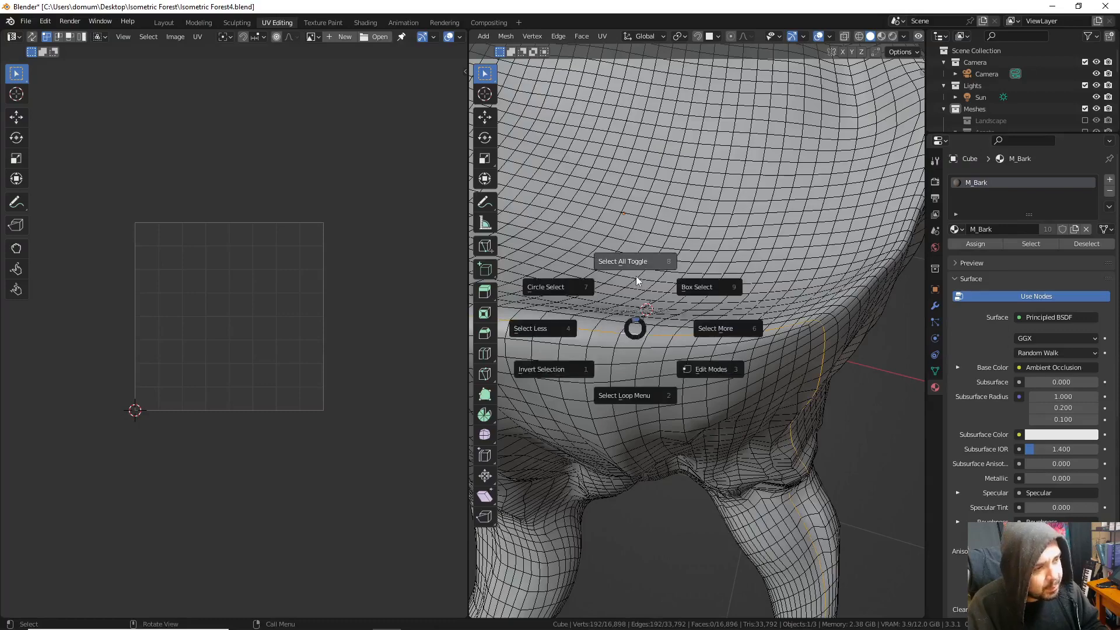
click(637, 279)
- Show the stump in rendered shading in Object Mode and add the existing M_Coupe material in a second material slot
mouse_move(679, 253)
middle_down()
mouse_move(700, 156)
mouse_move(715, 183)
mouse_move(735, 169)
mouse_move(753, 260)
middle_up()
scroll(674, 248, down, 8)
click(894, 36)
key(Tab)
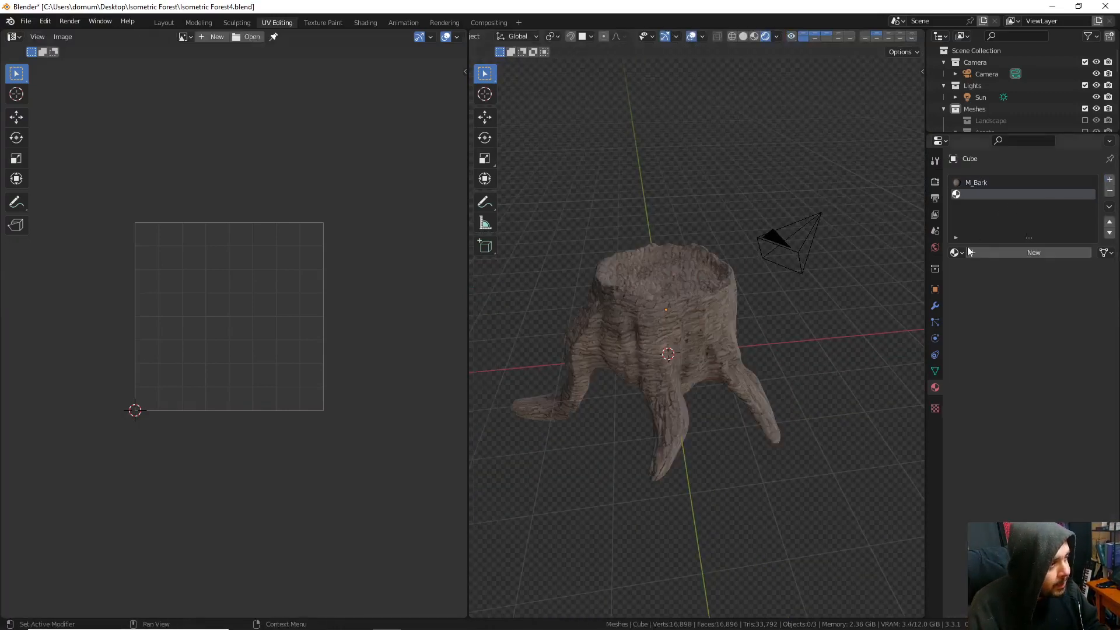
click(961, 252)
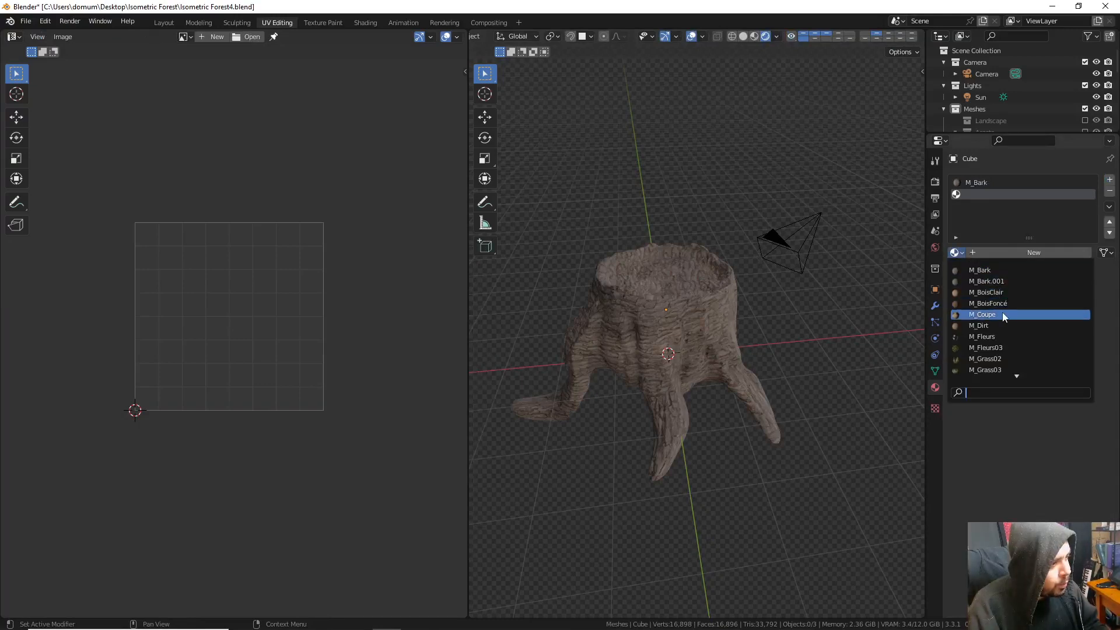
key(Return)
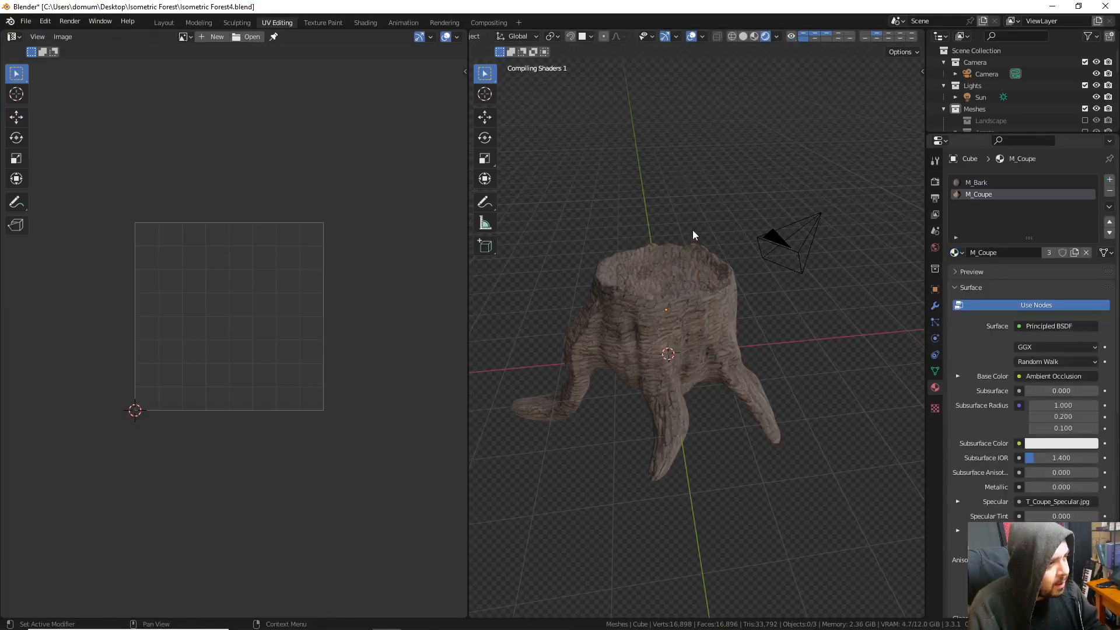
- Enter Edit Mode in face selection and select the faces at the centre of the stump's hollow from the top view
middle_drag(692, 230, 699, 275)
key(Tab)
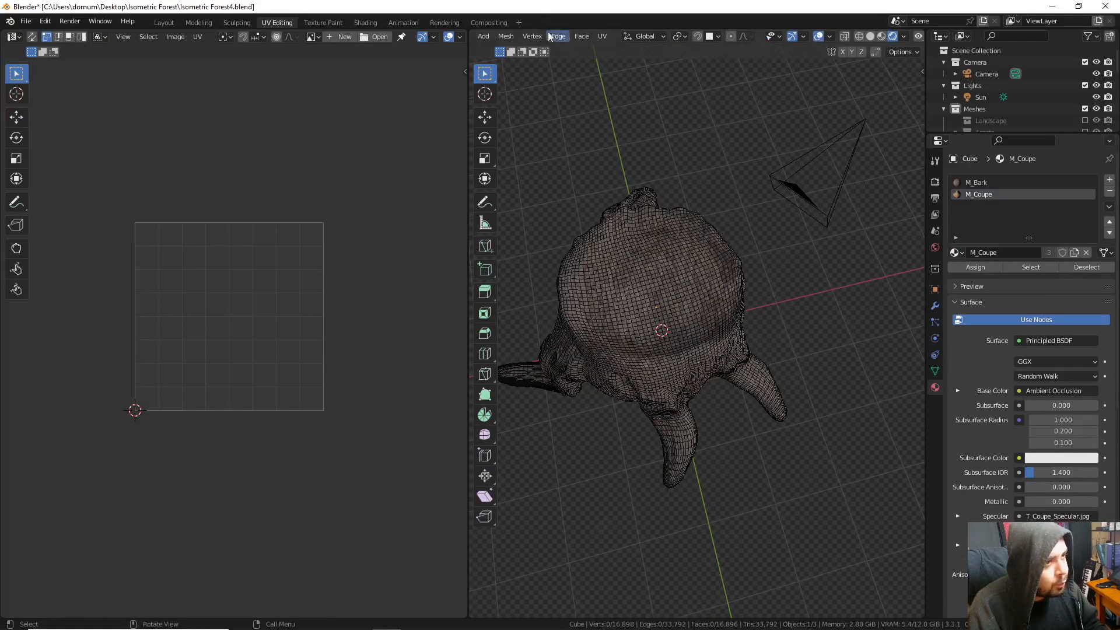
scroll(528, 37, up, 4)
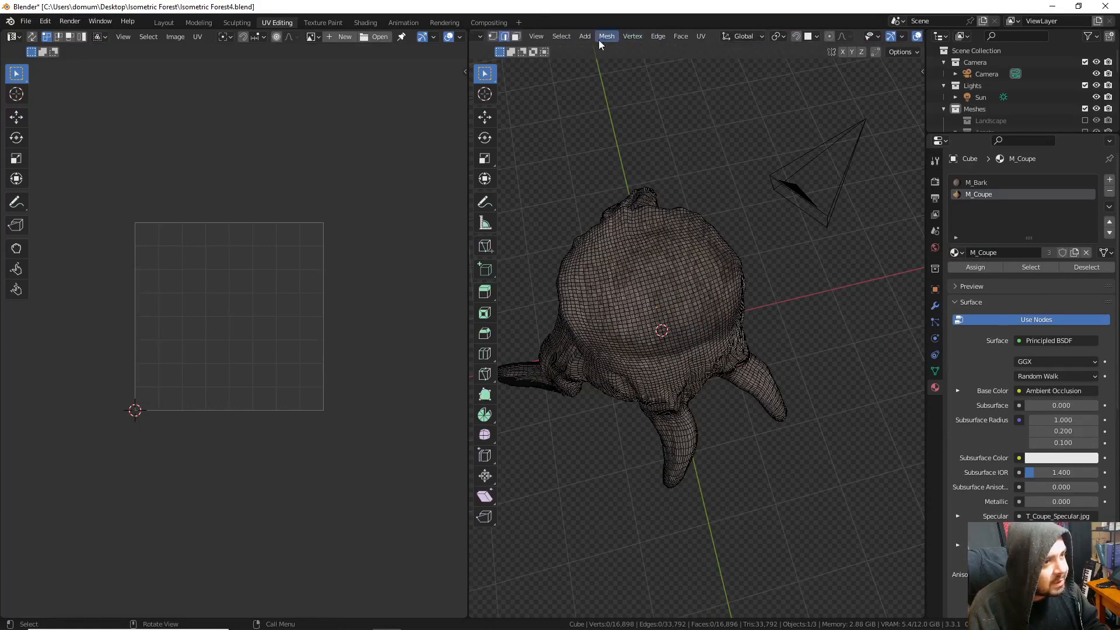
middle_drag(599, 140, 714, 373)
key(KP_7)
scroll(650, 298, up, 6)
scroll(677, 328, up, 1)
click(660, 308)
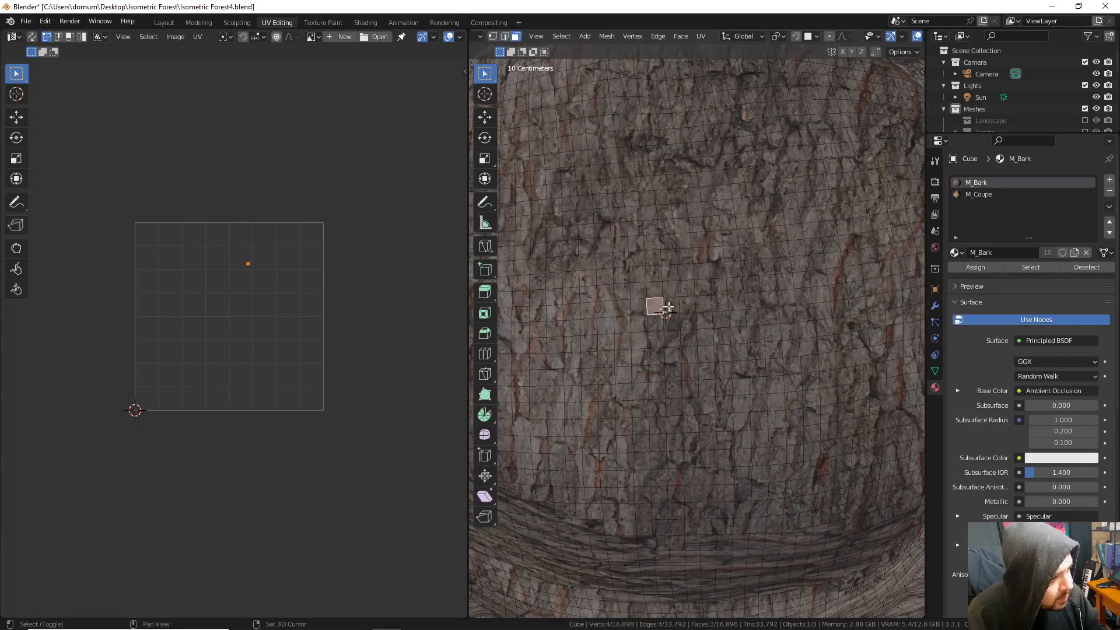
ctrl+click(665, 324)
- Grow the central face selection repeatedly until it covers most of the hollow's floor
scroll(670, 320, down, 5)
key(ctrl+KP_Add)
key(ctrl+KP_Add)
key(ctrl+KP_Add)
key(ctrl+KP_Add)
key(ctrl+KP_Add)
key(ctrl+KP_Add)
key(ctrl+KP_Add)
key(ctrl+KP_Add)
key(ctrl+KP_Add)
key(ctrl+KP_Add)
key(ctrl+KP_Add)
key(ctrl+KP_Add)
key(ctrl+KP_Add)
key(ctrl+KP_Add)
key(ctrl+KP_Add)
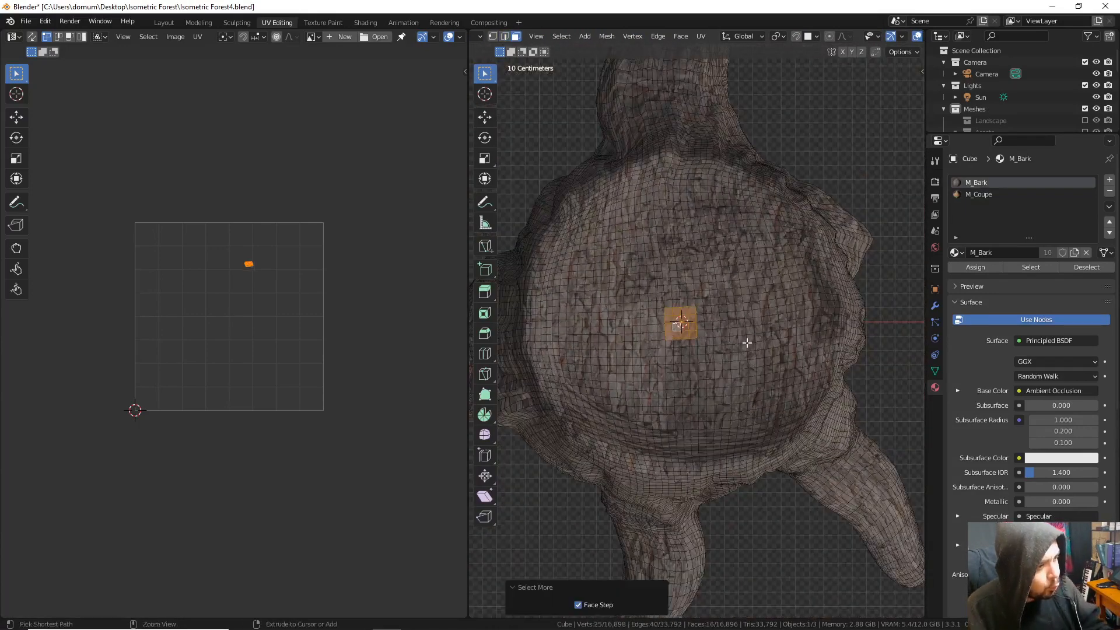
key(ctrl+KP_Add)
key(ctrl+KP_Add)
key(ctrl+KP_Add)
key(ctrl+KP_Add)
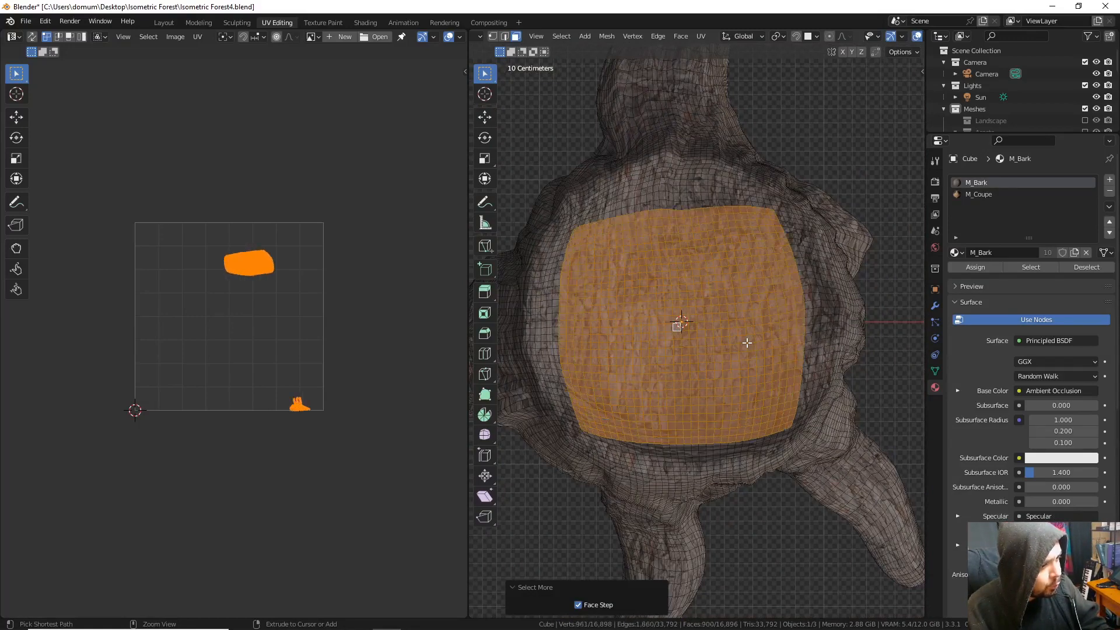
- Deselect the faces at one protruding corner of the selection where it climbs the hollow's inner wall
middle_drag(755, 245, 575, 254)
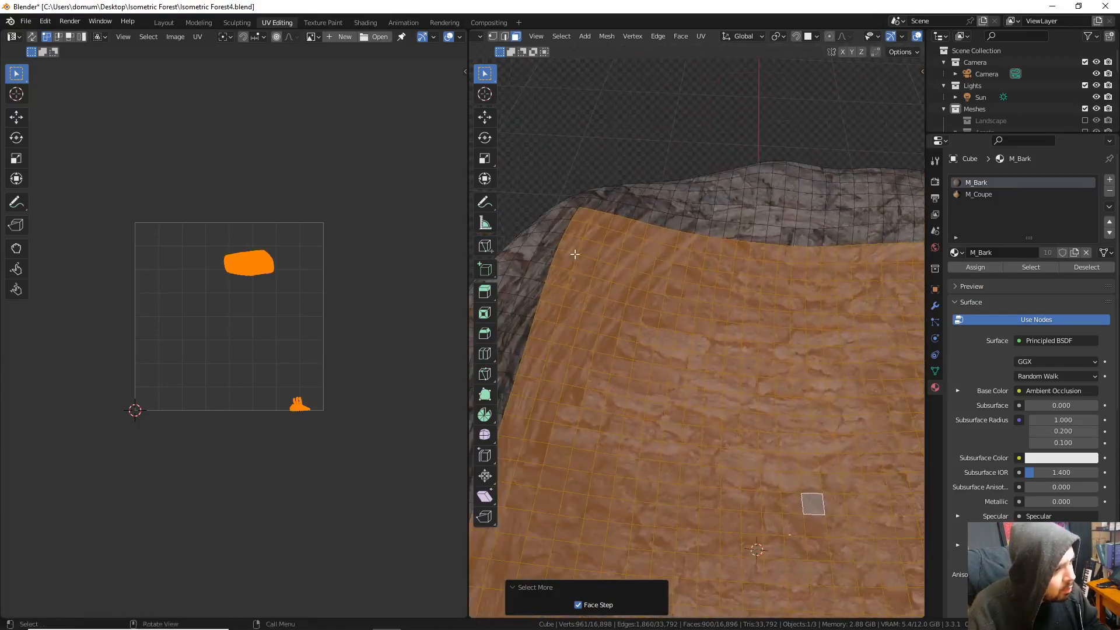
shift+click(572, 232)
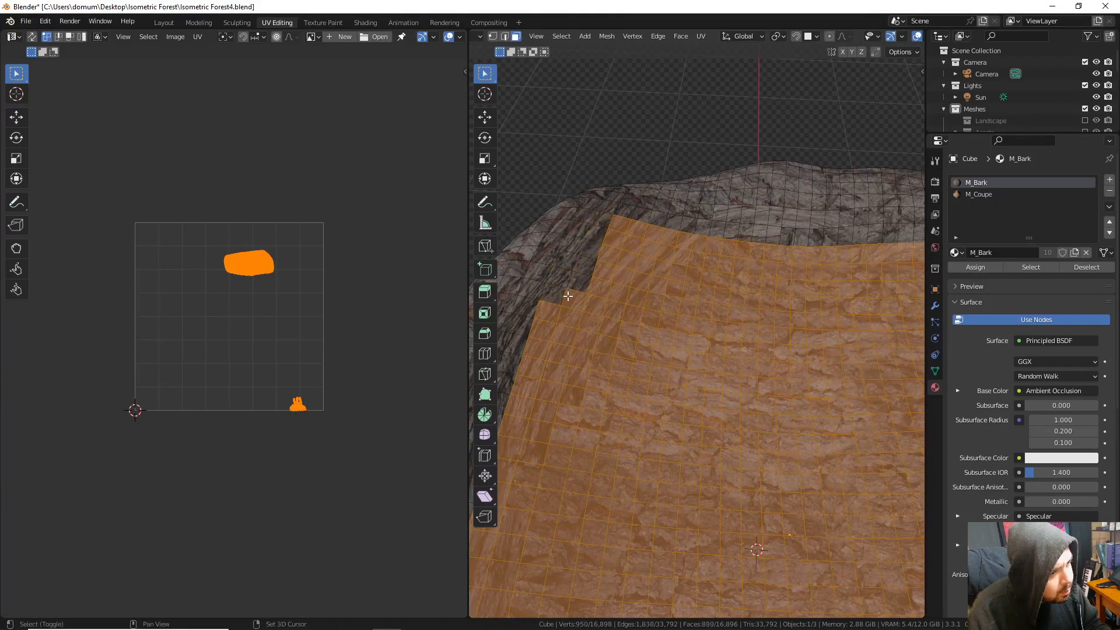
middle_drag(575, 302, 611, 305)
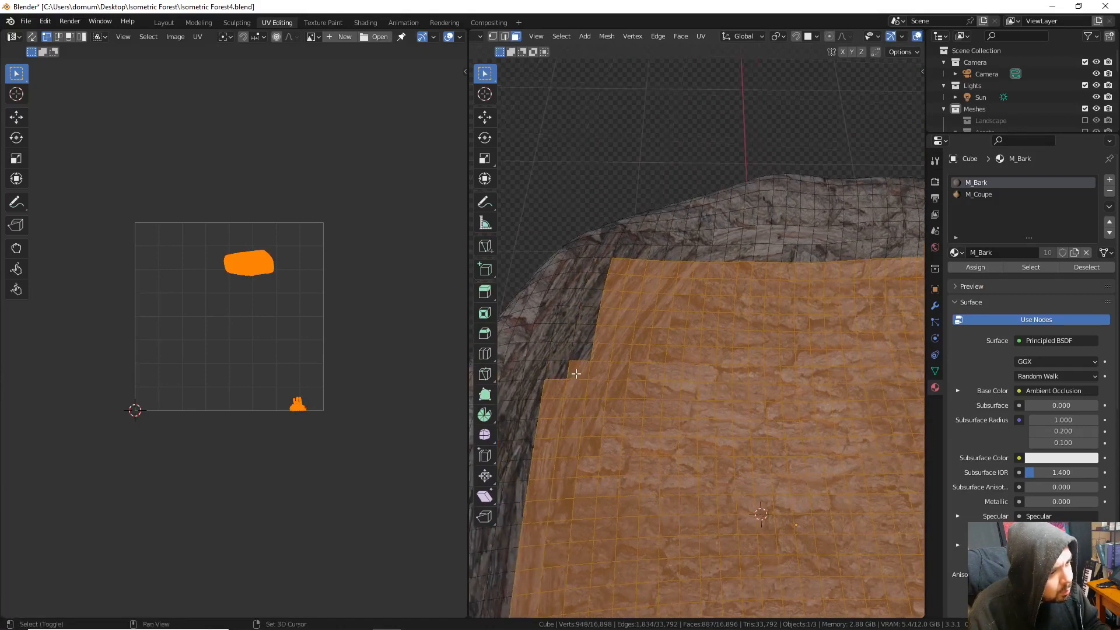
shift+click(558, 383)
middle_drag(558, 383, 683, 321)
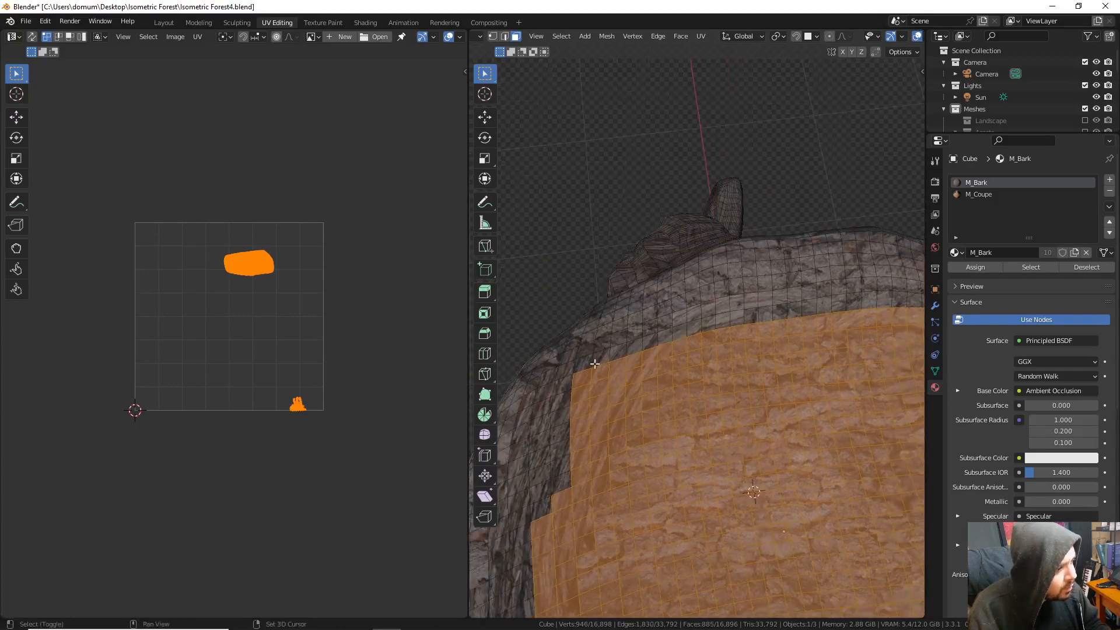
shift+click(643, 348)
middle_drag(644, 347, 597, 292)
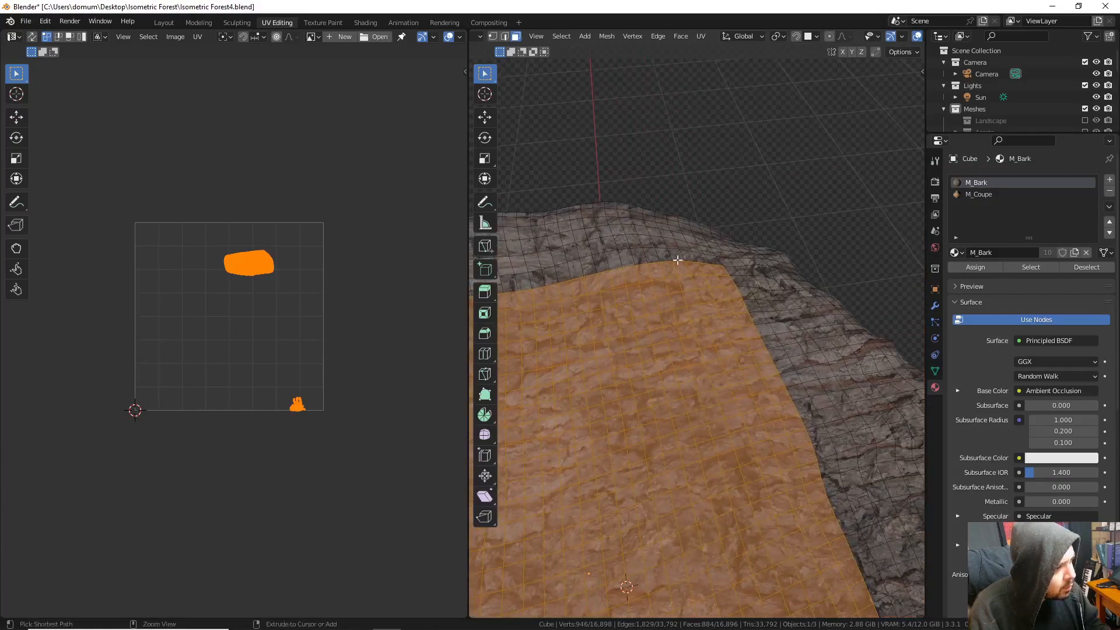
- Extend the selection with shortest paths of faces along the inner edge of the stump's rim
ctrl+click(706, 261)
middle_drag(705, 260, 765, 289)
ctrl+click(705, 270)
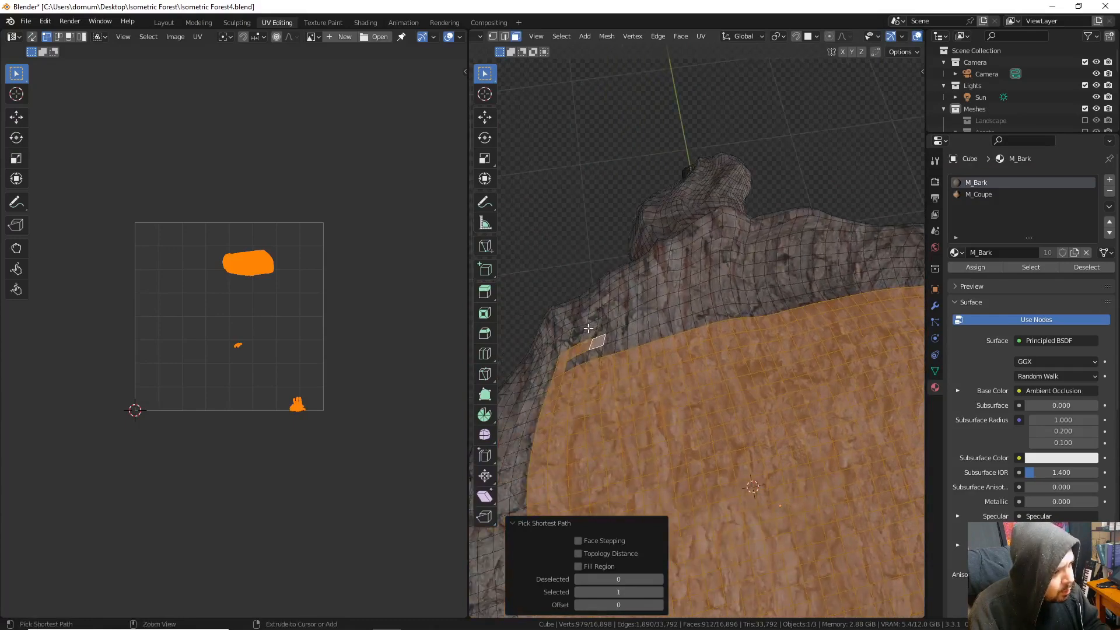
ctrl+click(654, 284)
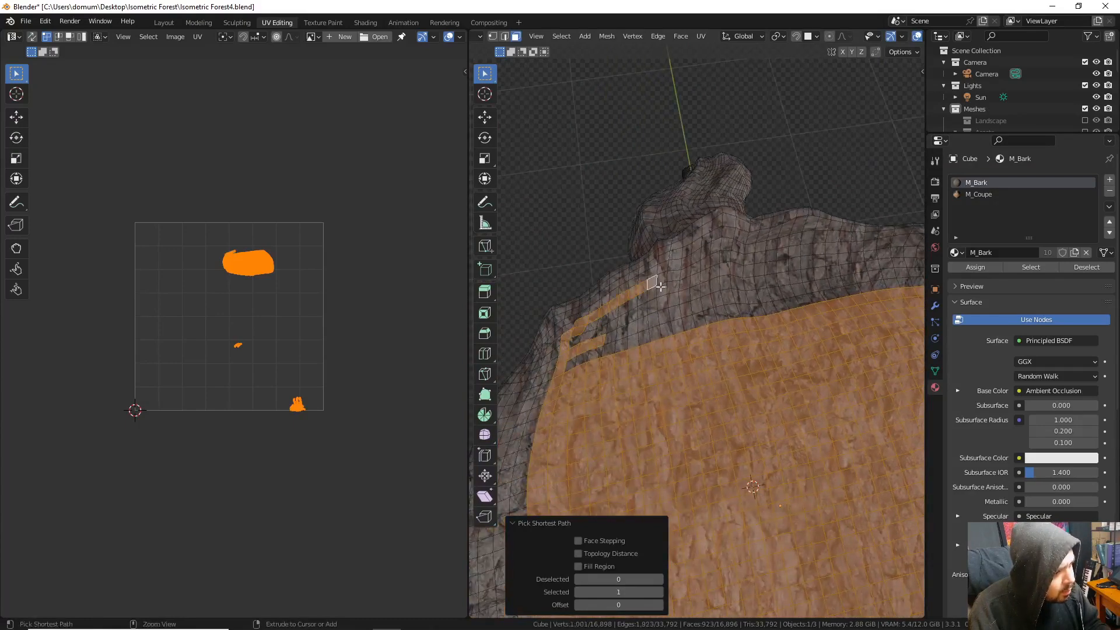
ctrl+click(828, 250)
mouse_move(829, 249)
middle_down()
mouse_move(728, 266)
mouse_move(703, 291)
middle_up()
ctrl+click(734, 272)
- Fill the gap between the face paths and the central selection using Circle Select
key(c)
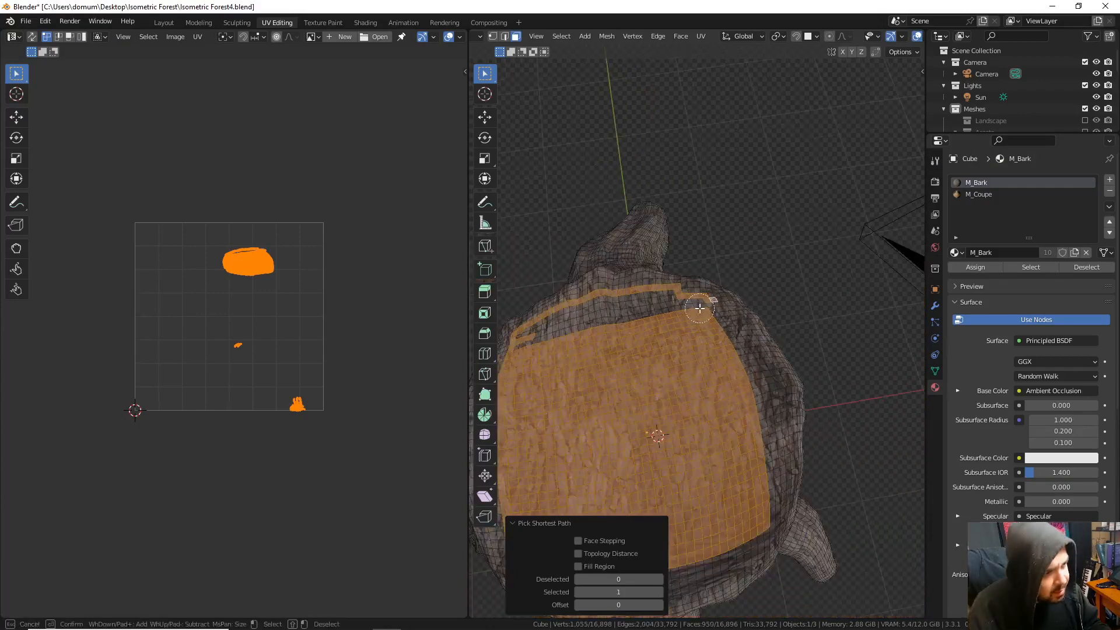
mouse_move(679, 306)
mouse_down()
mouse_move(586, 319)
mouse_move(535, 346)
mouse_up()
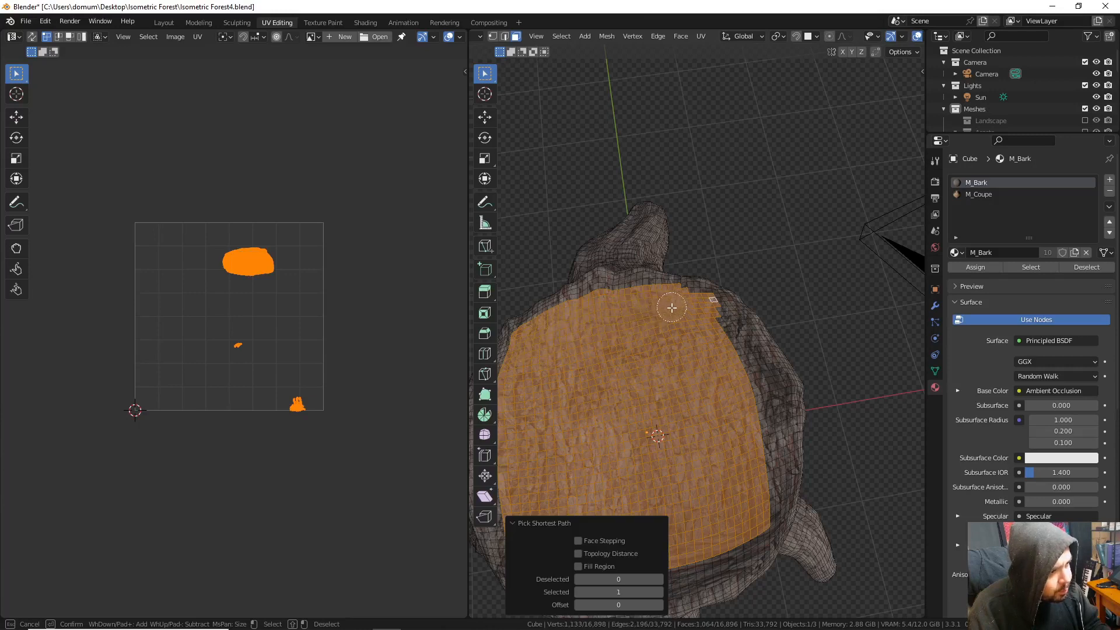
middle_click(720, 282)
middle_drag(720, 282, 730, 296)
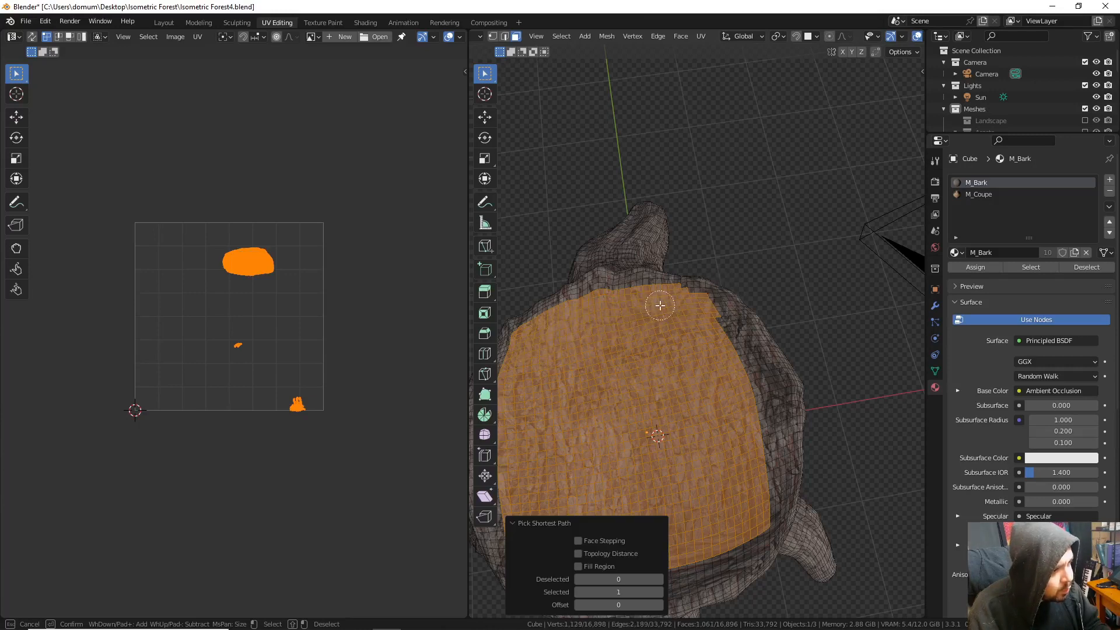
mouse_move(660, 305)
mouse_down()
mouse_move(692, 309)
mouse_move(726, 349)
mouse_move(756, 446)
mouse_move(762, 512)
mouse_move(751, 391)
mouse_move(699, 312)
mouse_up()
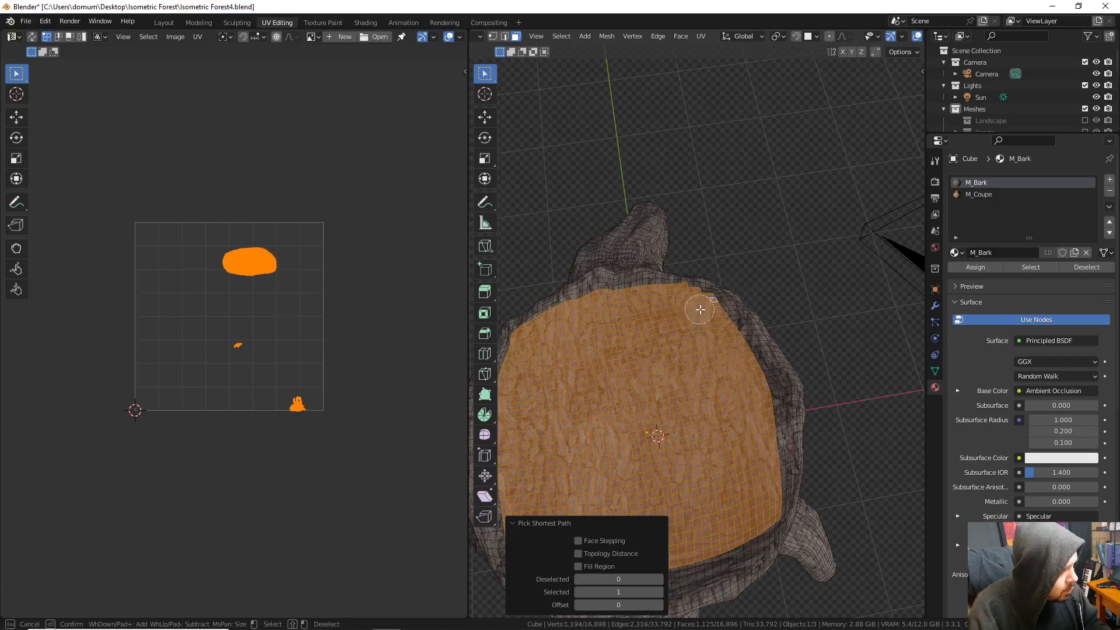
key(Escape)
- Round out the selection on the opposite side of the hollow with Circle Select, following the rim
mouse_move(692, 317)
middle_down()
mouse_move(856, 299)
mouse_move(715, 369)
middle_up()
key(v)
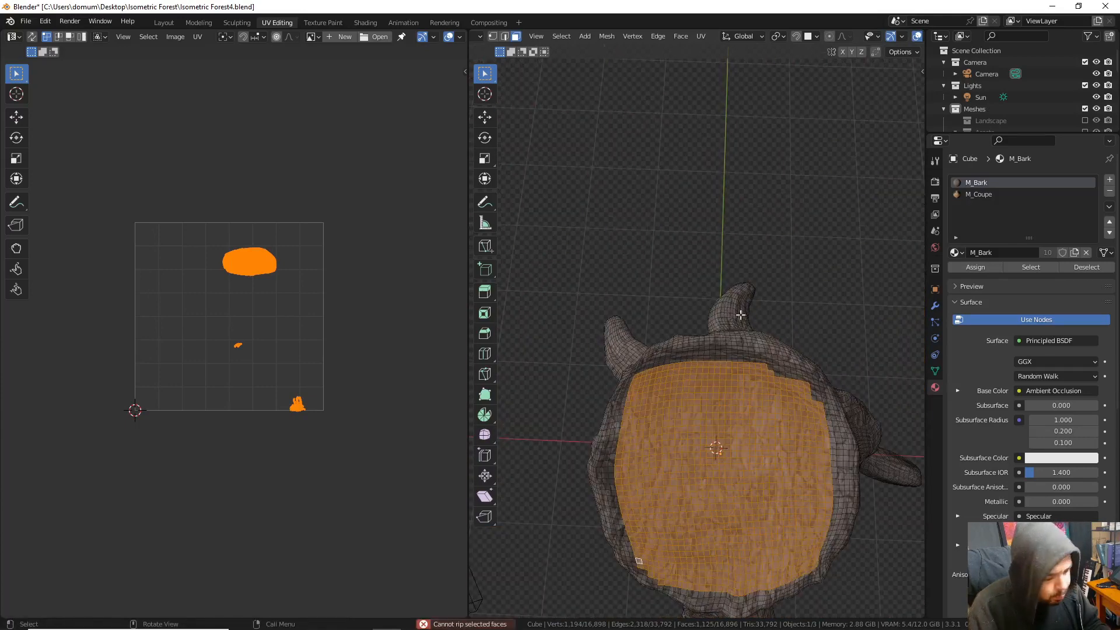
key(c)
mouse_move(696, 382)
mouse_down()
mouse_move(642, 411)
mouse_move(621, 454)
mouse_move(648, 545)
mouse_move(660, 433)
mouse_move(727, 377)
mouse_move(772, 378)
mouse_move(795, 396)
mouse_move(729, 368)
mouse_move(746, 370)
mouse_move(695, 366)
mouse_move(645, 387)
mouse_up()
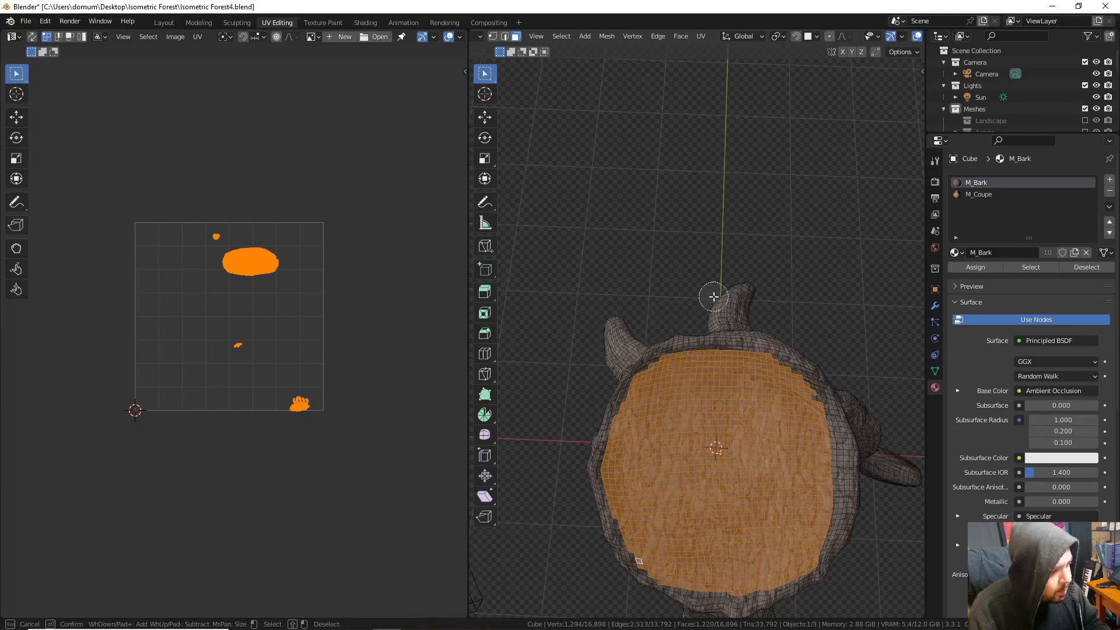
key(Escape)
middle_drag(688, 193, 687, 269)
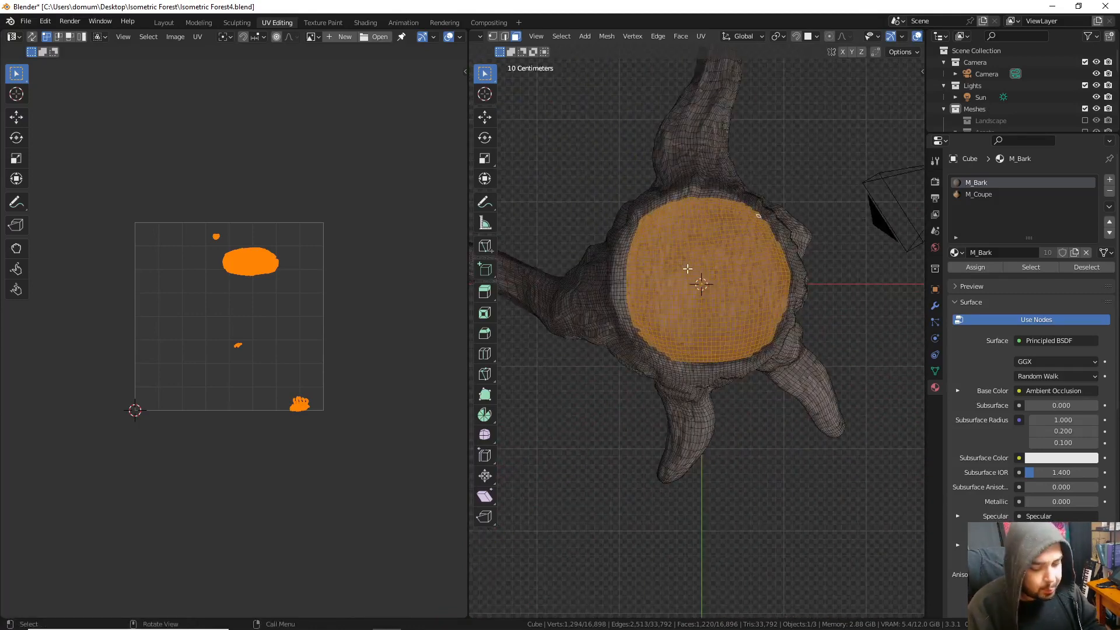
- Unwrap the selected hollow faces, assign them the M_Coupe material, and return to Object Mode
key(u)
click(673, 256)
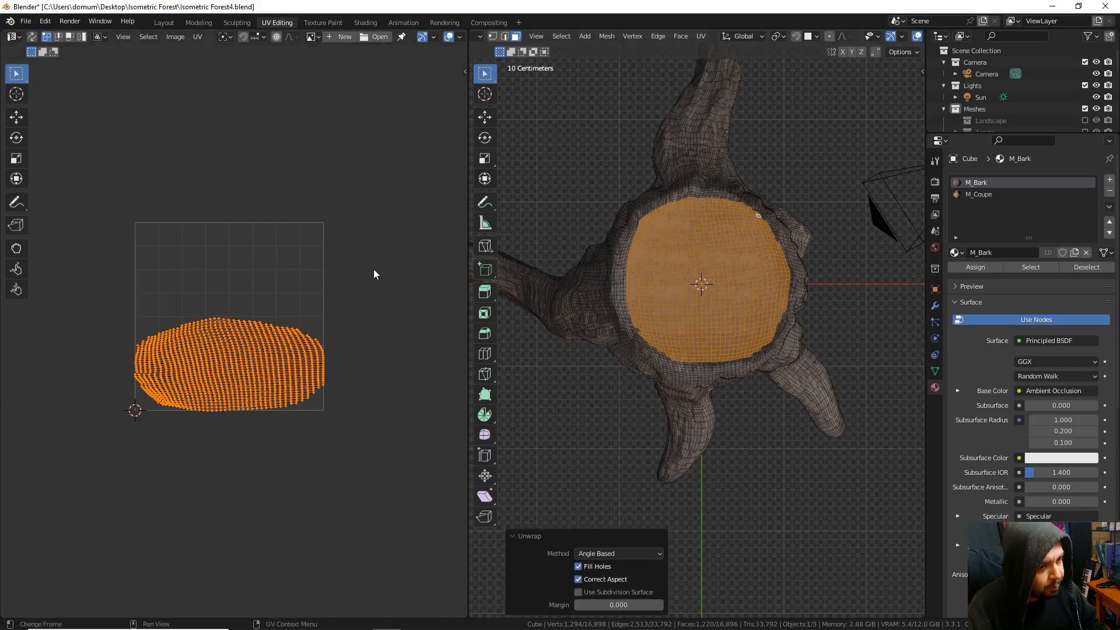
click(998, 195)
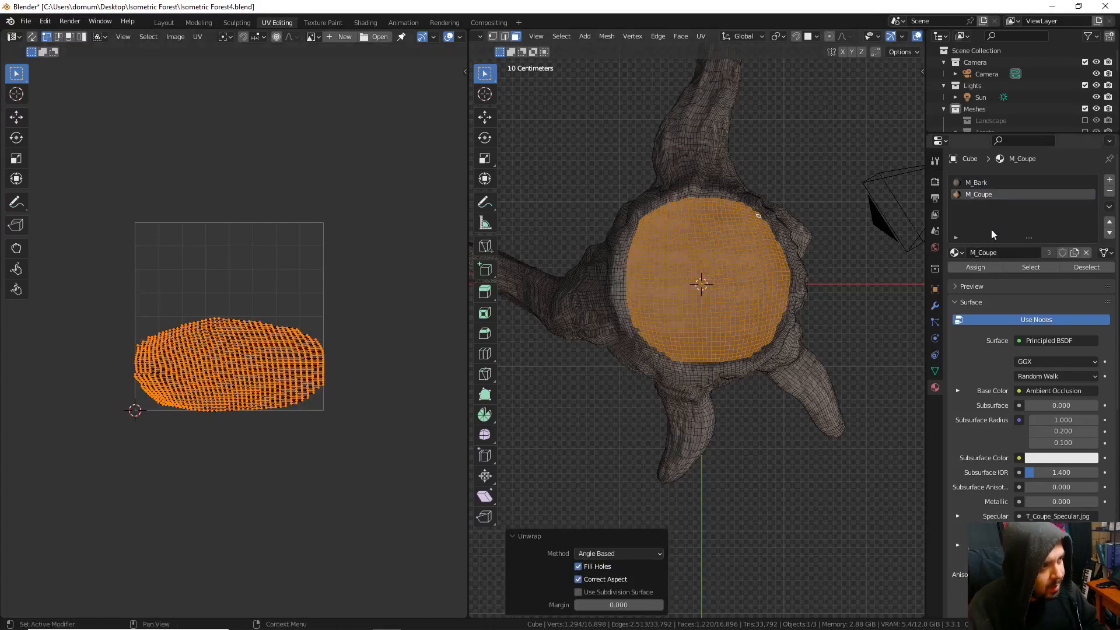
click(985, 266)
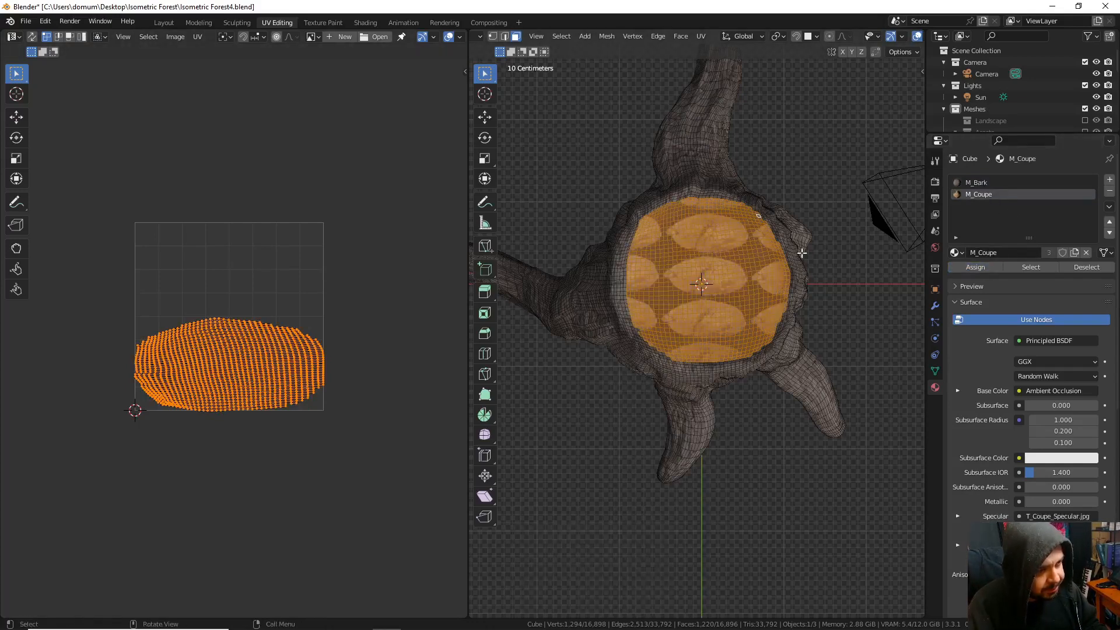
key(Tab)
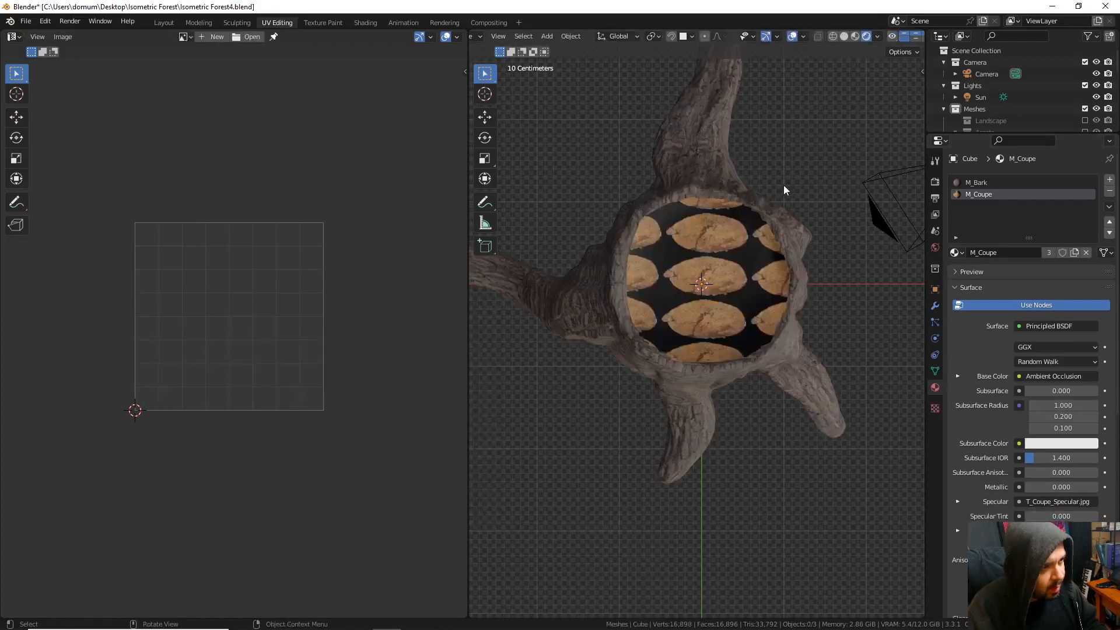
- Switch to the Shading workspace, make the stump's M_Coupe material a single-user copy, and frame the stump
click(367, 23)
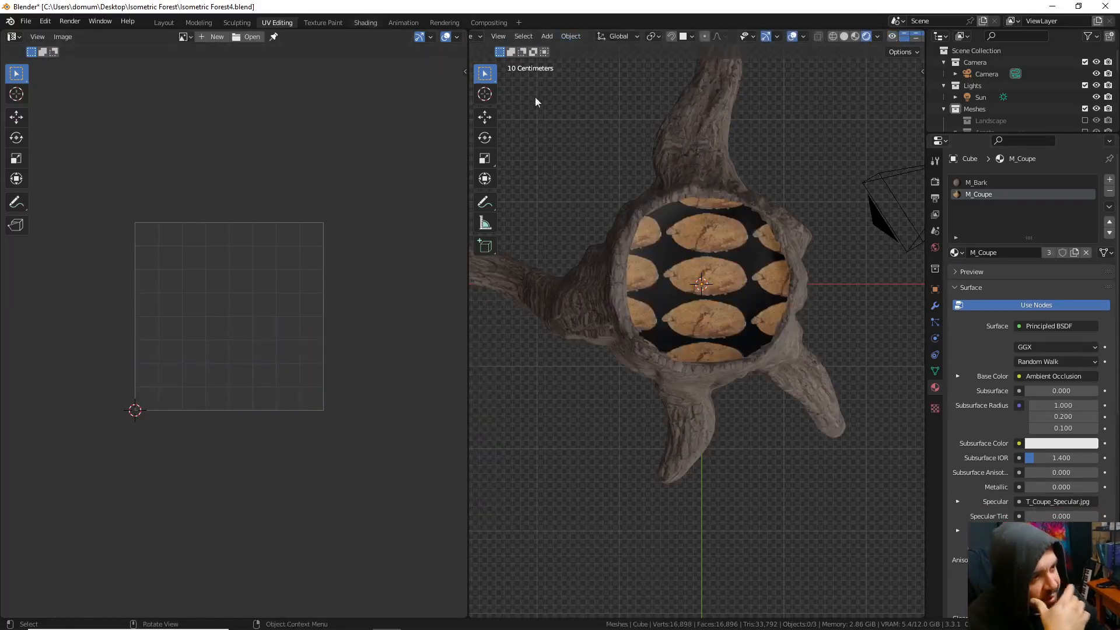
click(1076, 254)
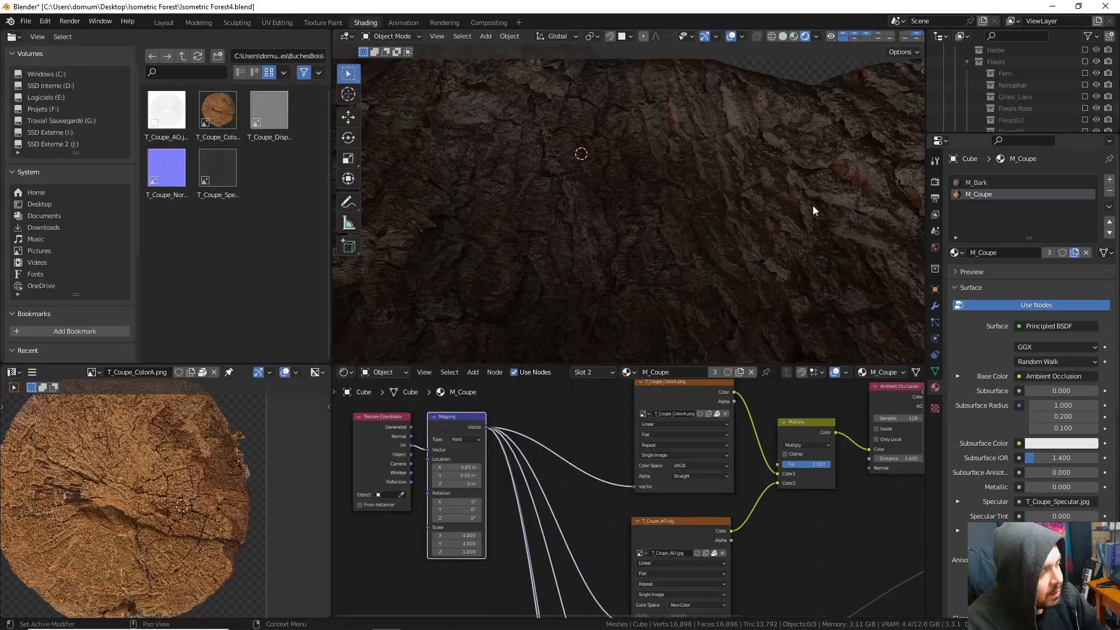
scroll(653, 217, down, 4)
middle_drag(653, 217, 669, 181)
scroll(639, 218, down, 4)
scroll(668, 181, up, 3)
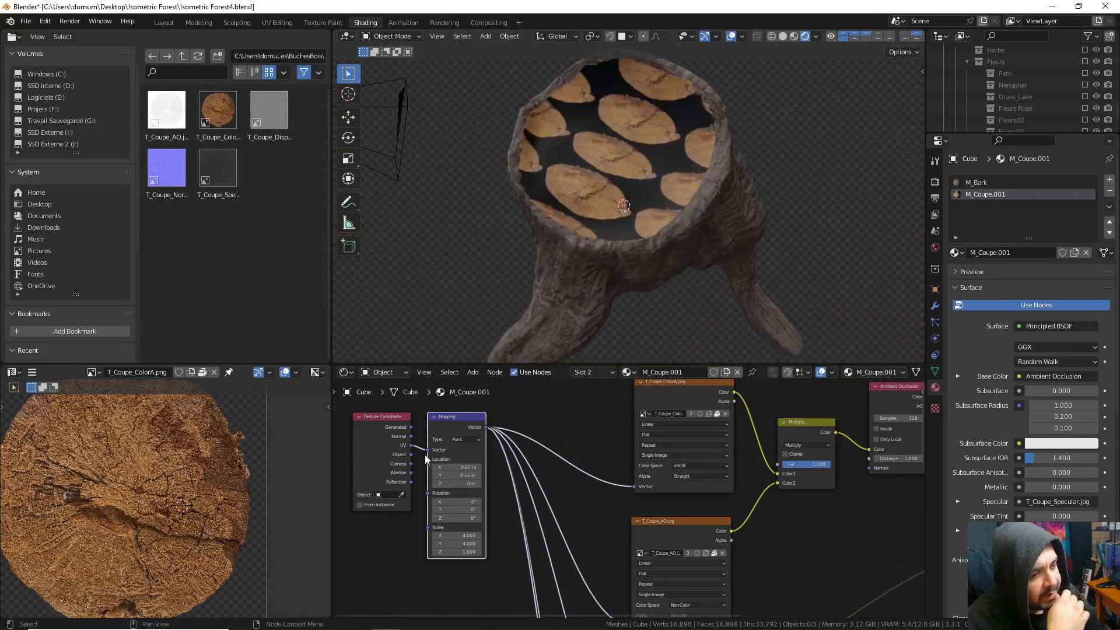
- Set the Mapping node's X and Y scale to 1 in the stump's cut-wood material
drag(467, 535, 420, 536)
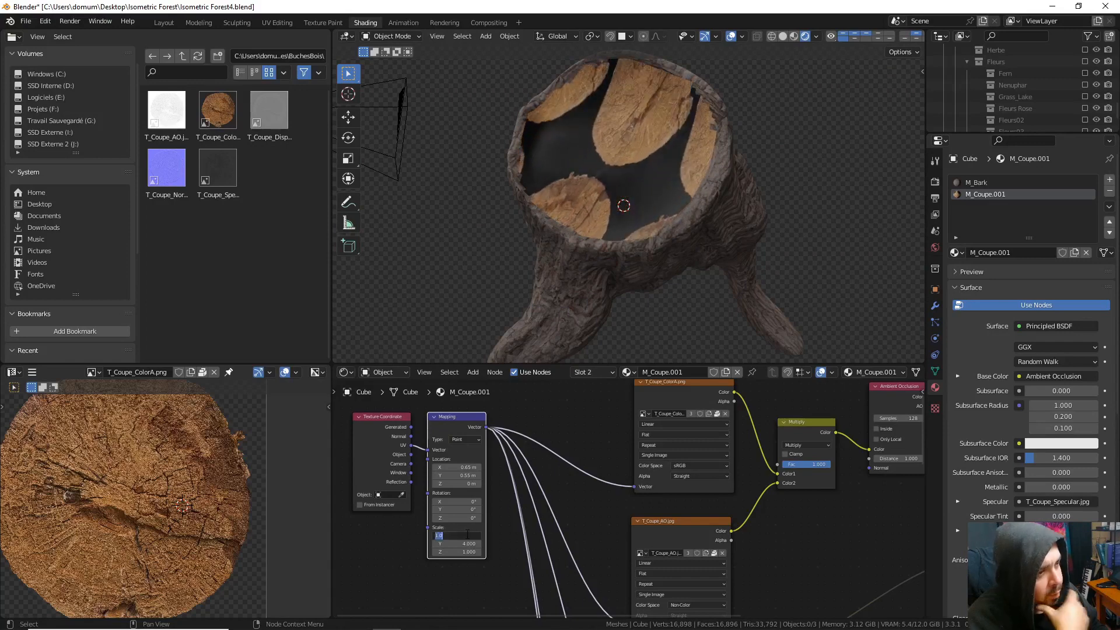
key(Tab)
text(1)
key(Tab)
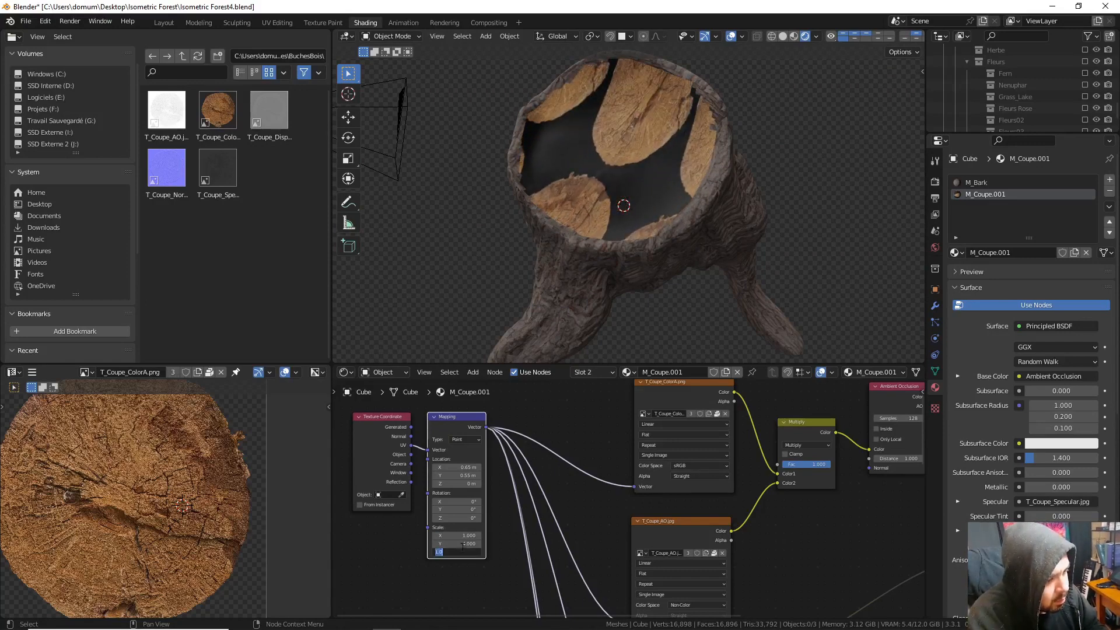
key(Return)
click(463, 543)
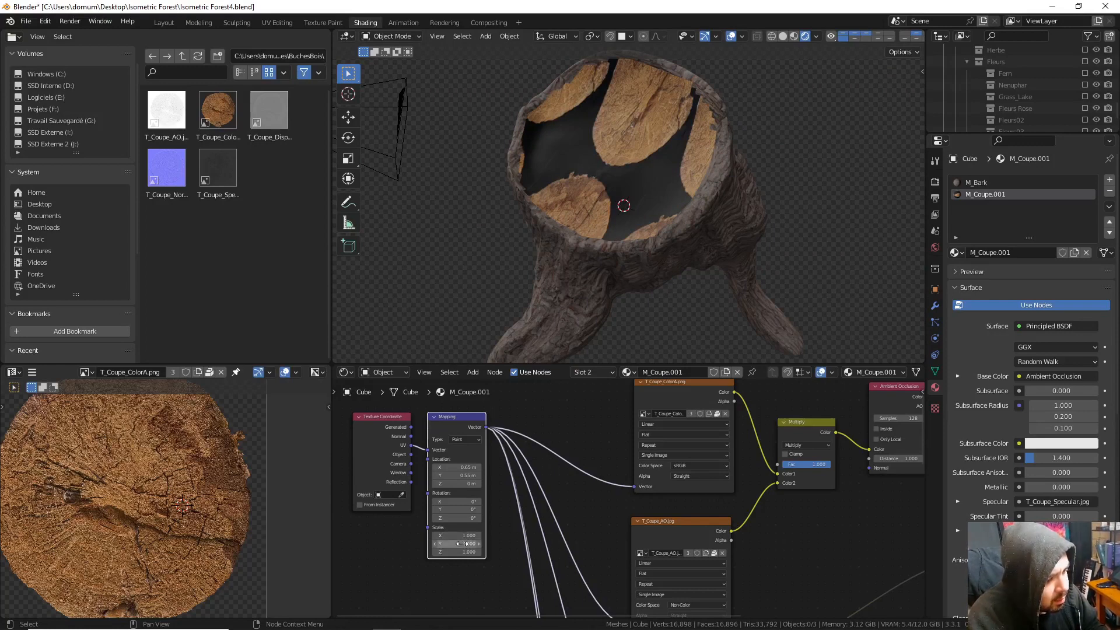
text(1)
key(Return)
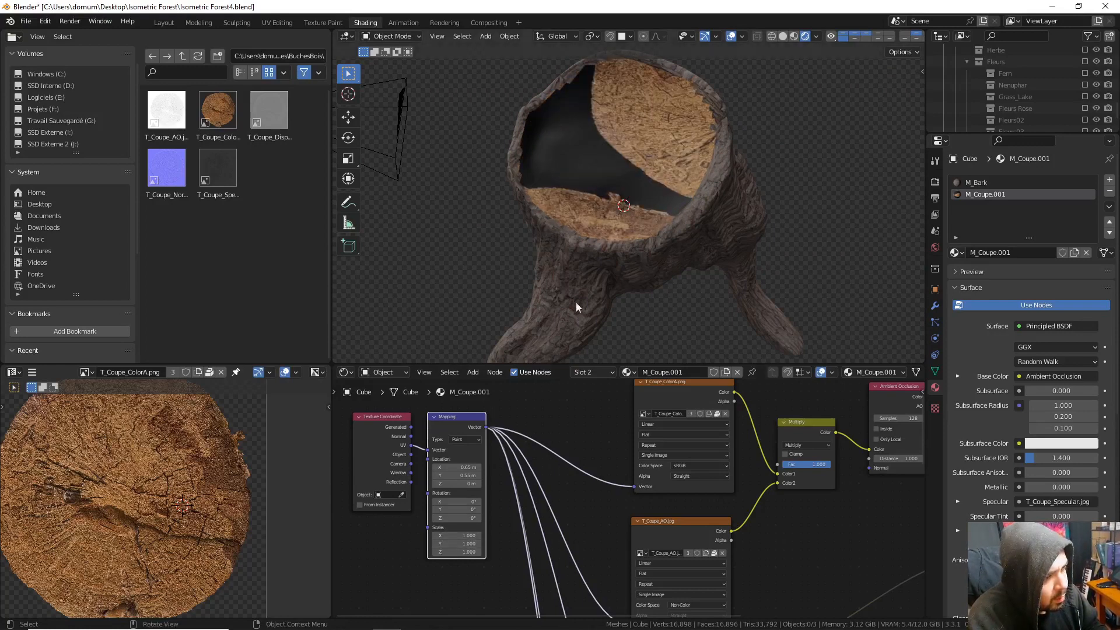
- Shift the cut-wood texture to a Y location of 1.35 m, and try a Y scale of 0.5 before restoring 1
mouse_move(457, 468)
mouse_down()
mouse_move(441, 468)
mouse_move(479, 475)
mouse_move(465, 476)
mouse_up()
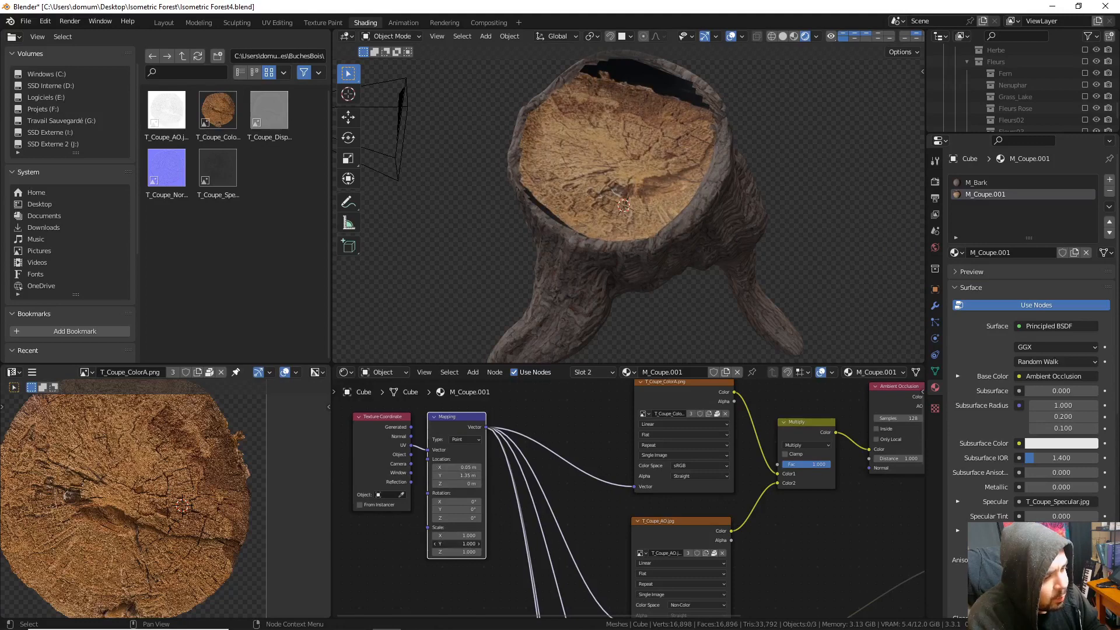
text(0.5)
key(Return)
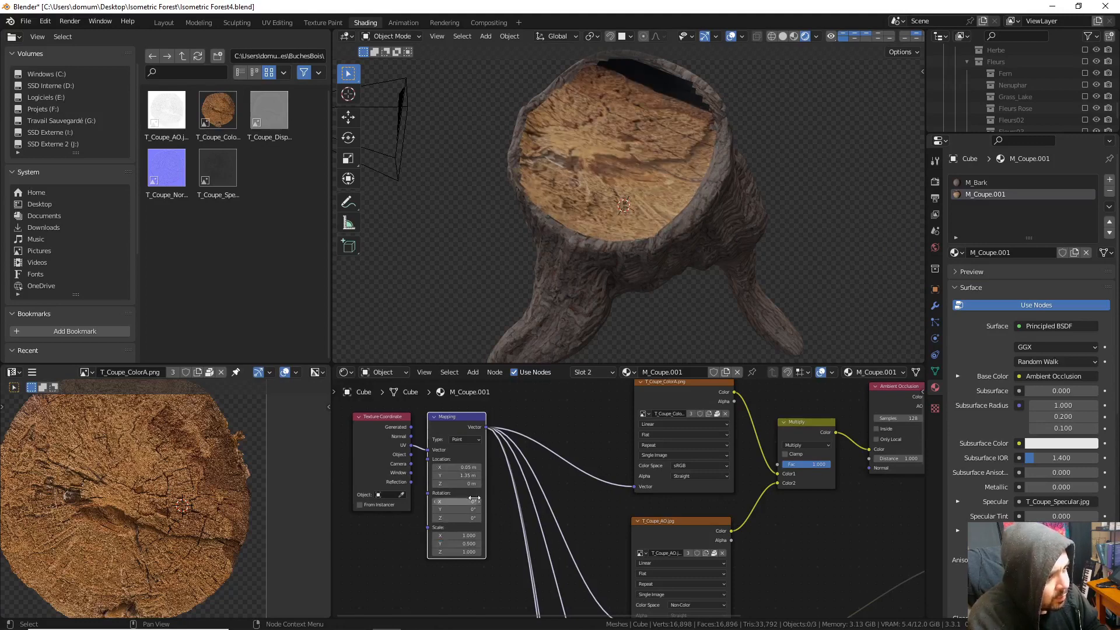
click(465, 544)
text(1)
key(Return)
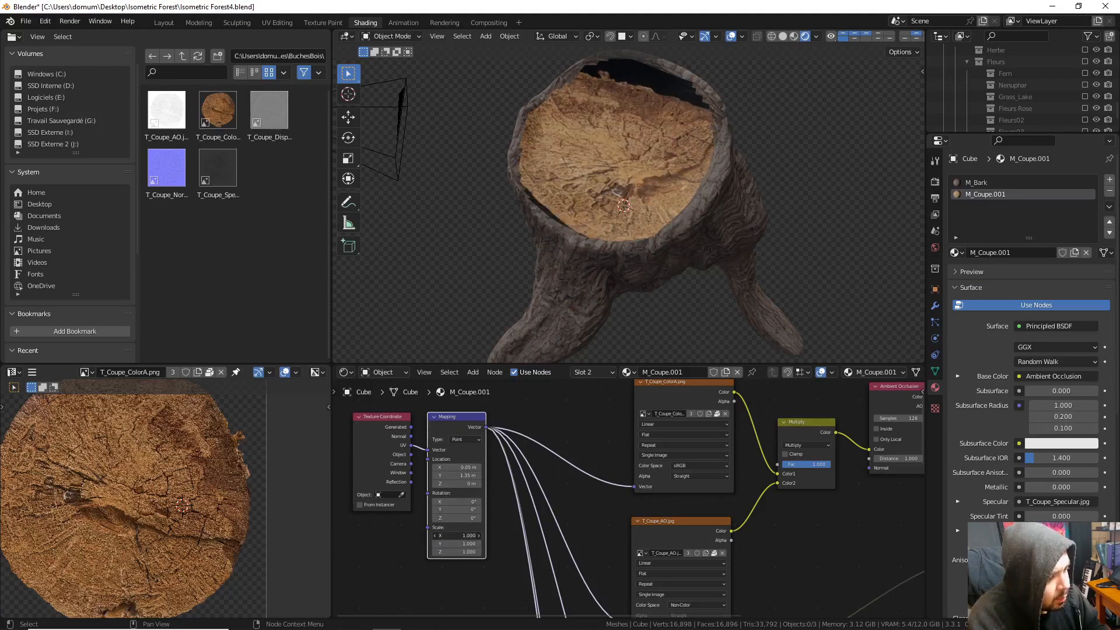
- Set the X scale to 0.5 in the Mapping node of the stump's cut-wood material
click(467, 535)
text(.5)
key(Return)
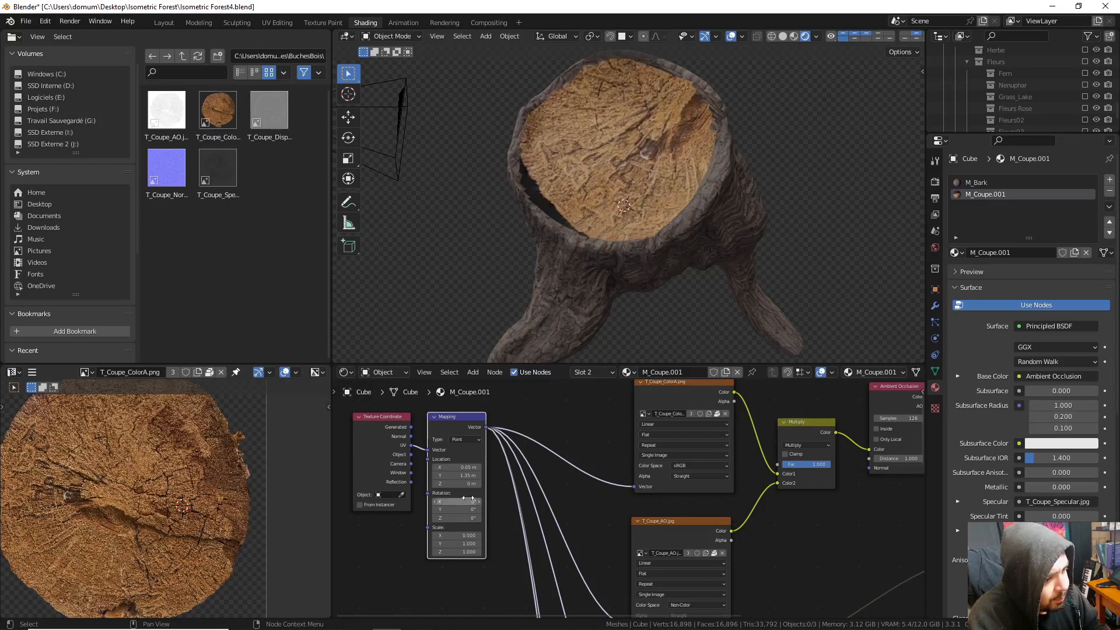
- Shift the cut-wood texture on the stump's top to an X location of 0.25 m and a Y location of 1.25 m
click(463, 476)
text(1.15)
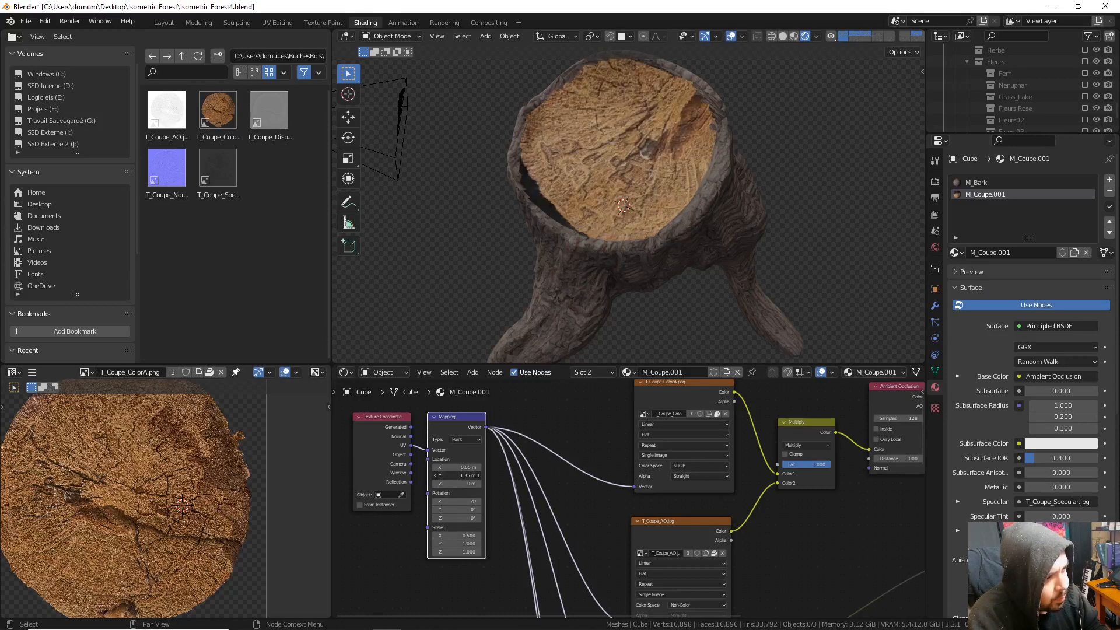
key(Return)
click(478, 475)
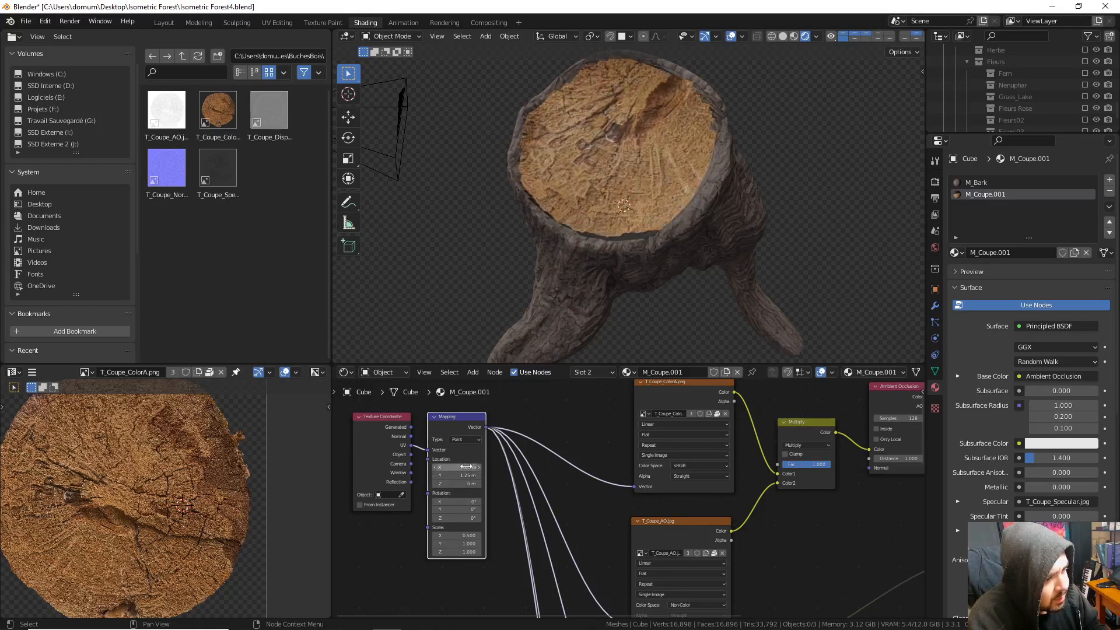
drag(461, 467, 467, 467)
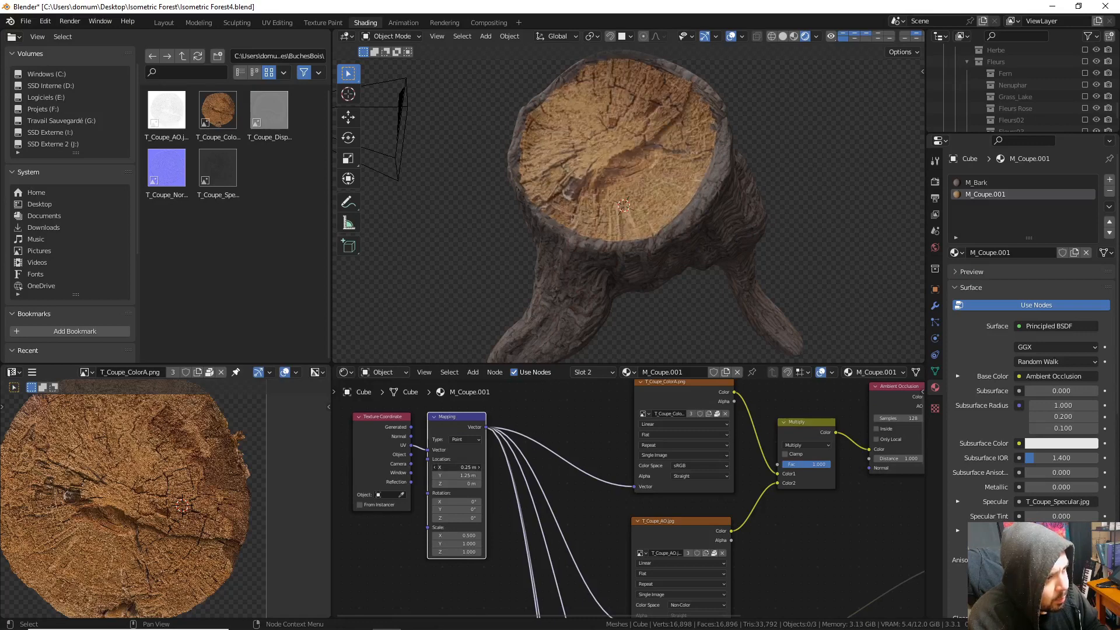
middle_drag(559, 250, 665, 257)
middle_drag(513, 438, 507, 445)
scroll(508, 445, up, 1)
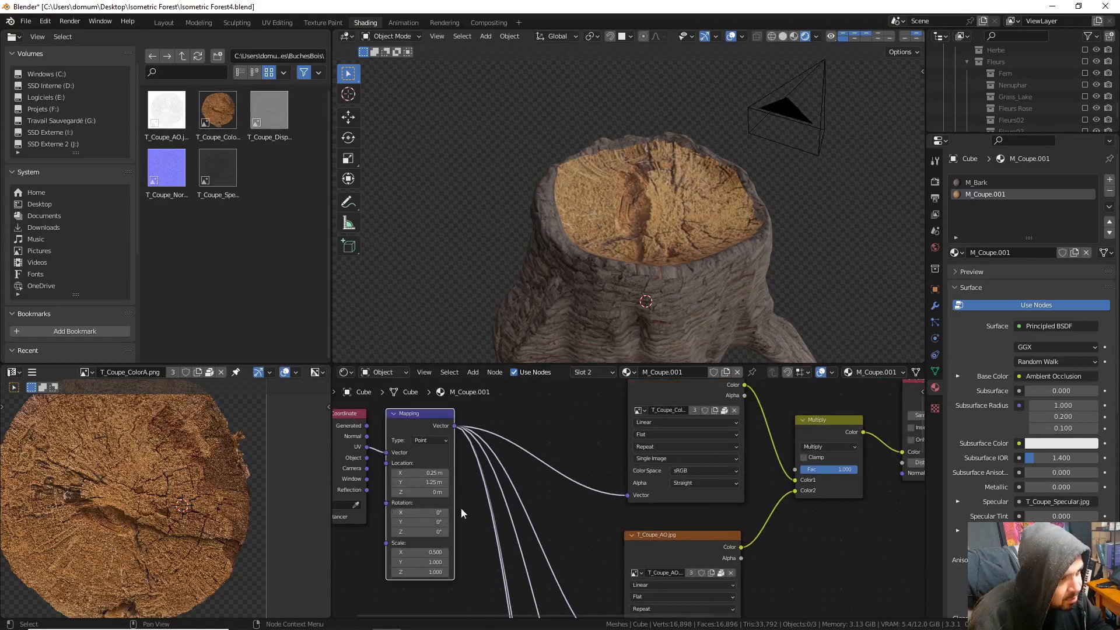
- Insert a Hue Saturation Value node between the T_Coupe_ColorA.png texture and the Multiply node
middle_drag(632, 261, 653, 229)
key(a)
click(669, 241)
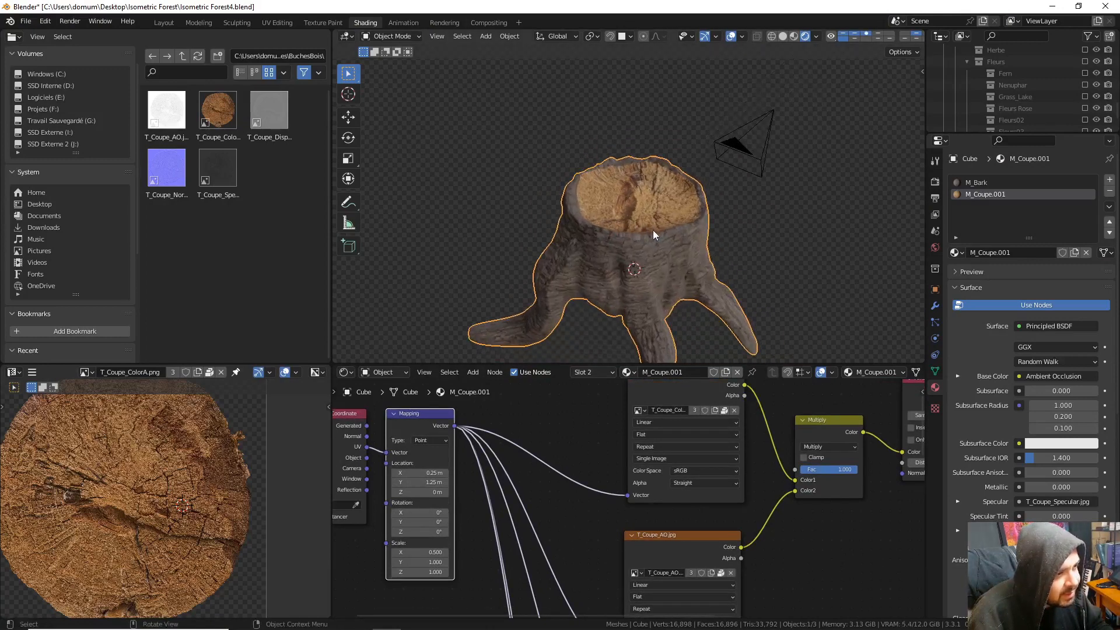
scroll(652, 210, down, 3)
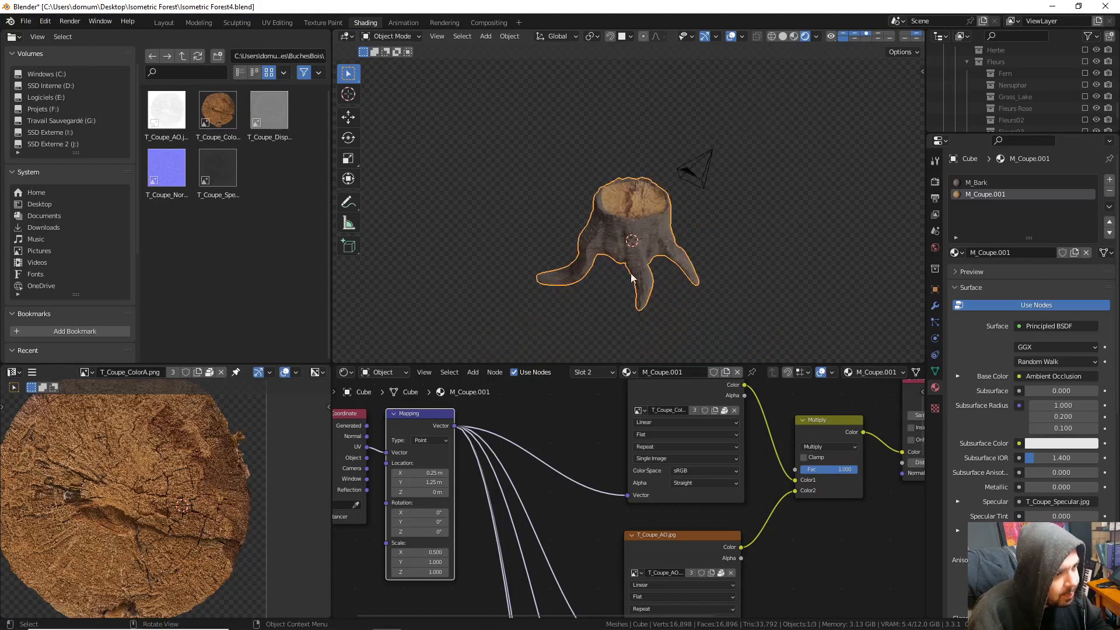
middle_drag(785, 382, 598, 453)
key(shift+a)
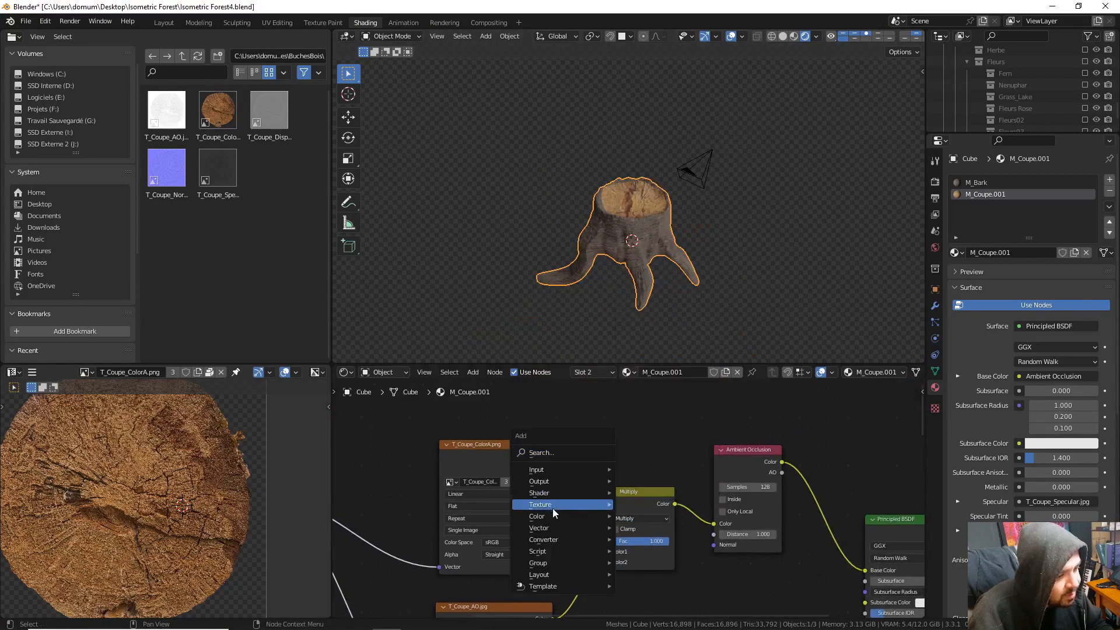
mouse_move(551, 516)
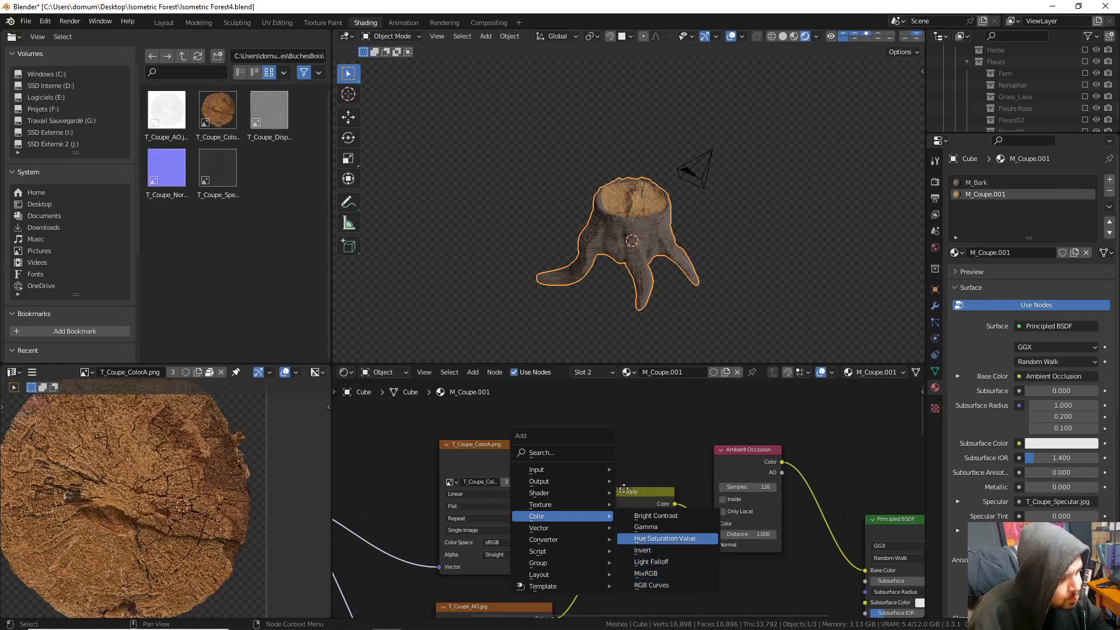
click(665, 537)
click(694, 546)
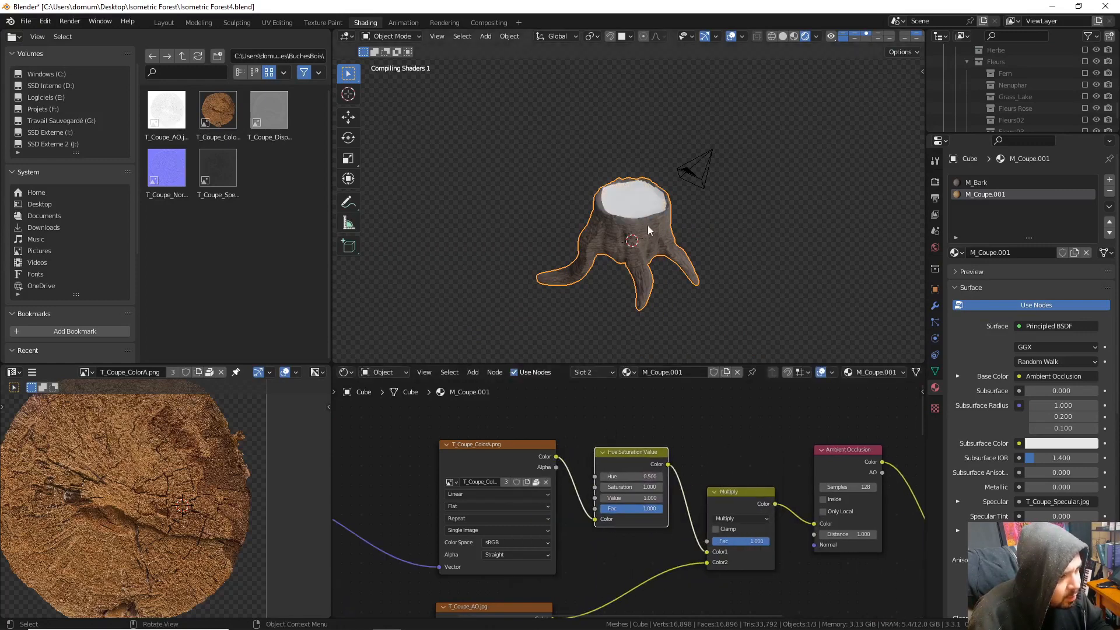
- Set the saturation of the cut-wood material's Hue Saturation Value node to 0.9
middle_drag(650, 229, 659, 292)
scroll(655, 270, up, 4)
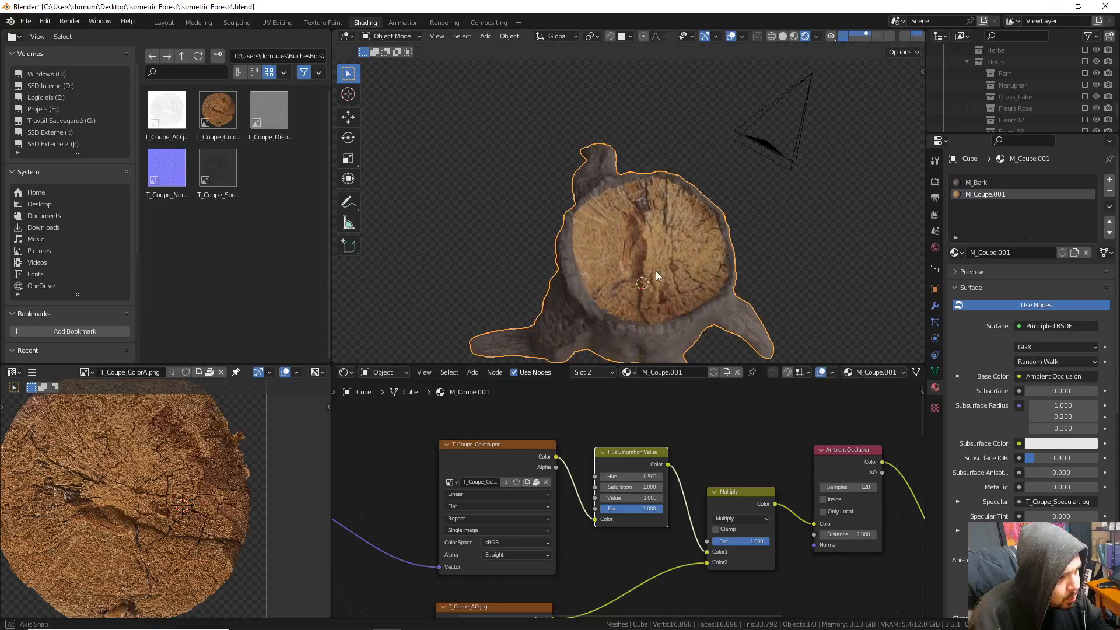
click(600, 487)
click(600, 486)
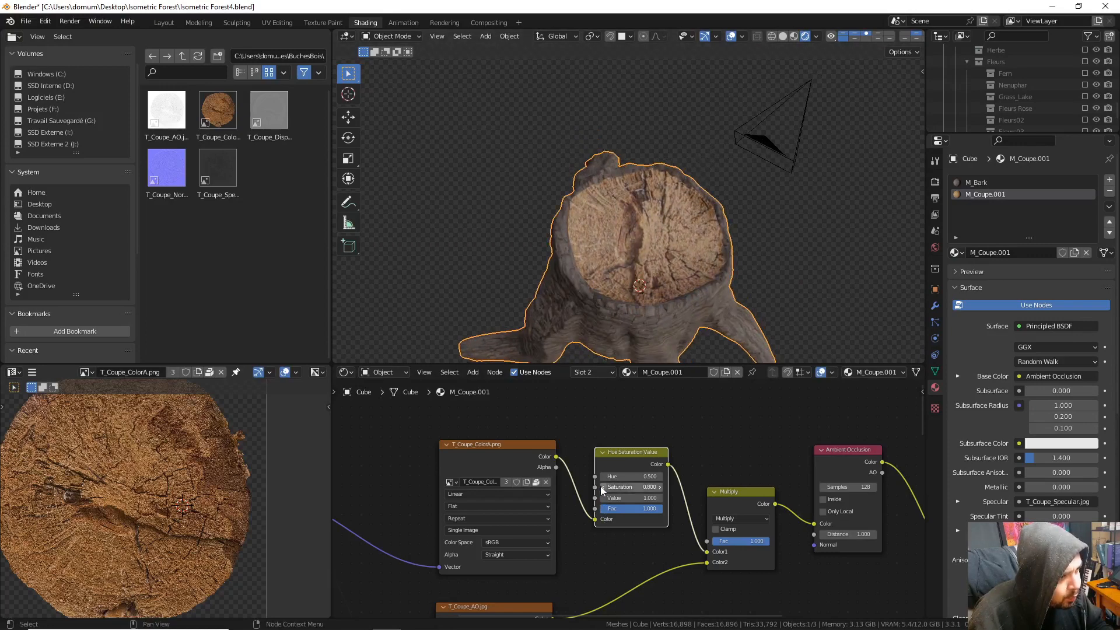
click(660, 487)
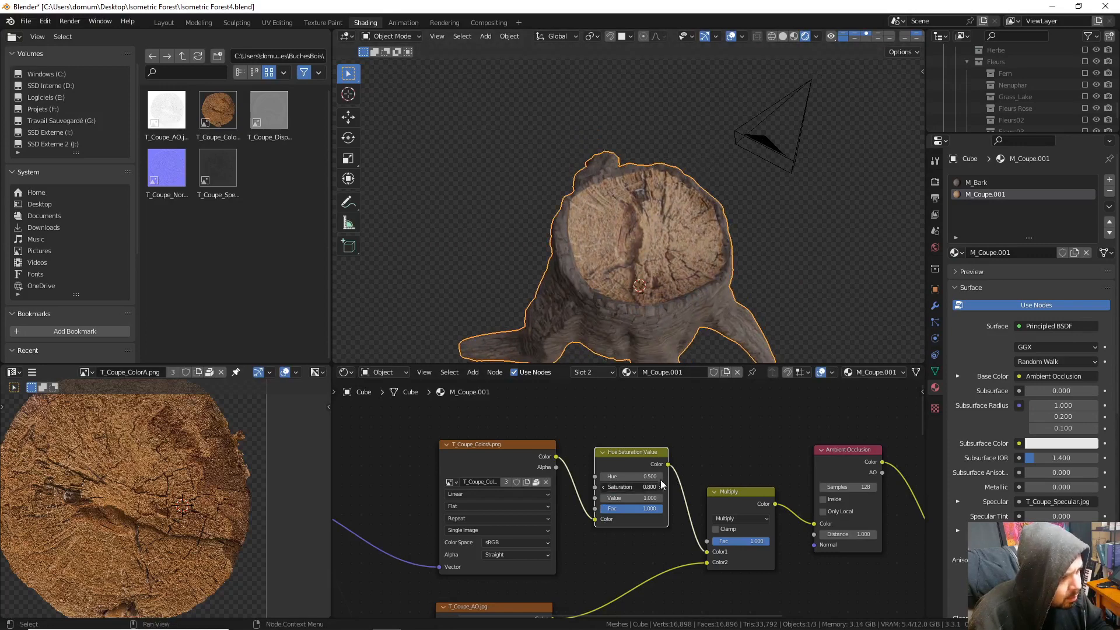
- Enter Edit Mode on the stump and select all its faces, displaying its complete UV layout
middle_drag(688, 306, 542, 206)
key(a)
click(684, 180)
click(541, 210)
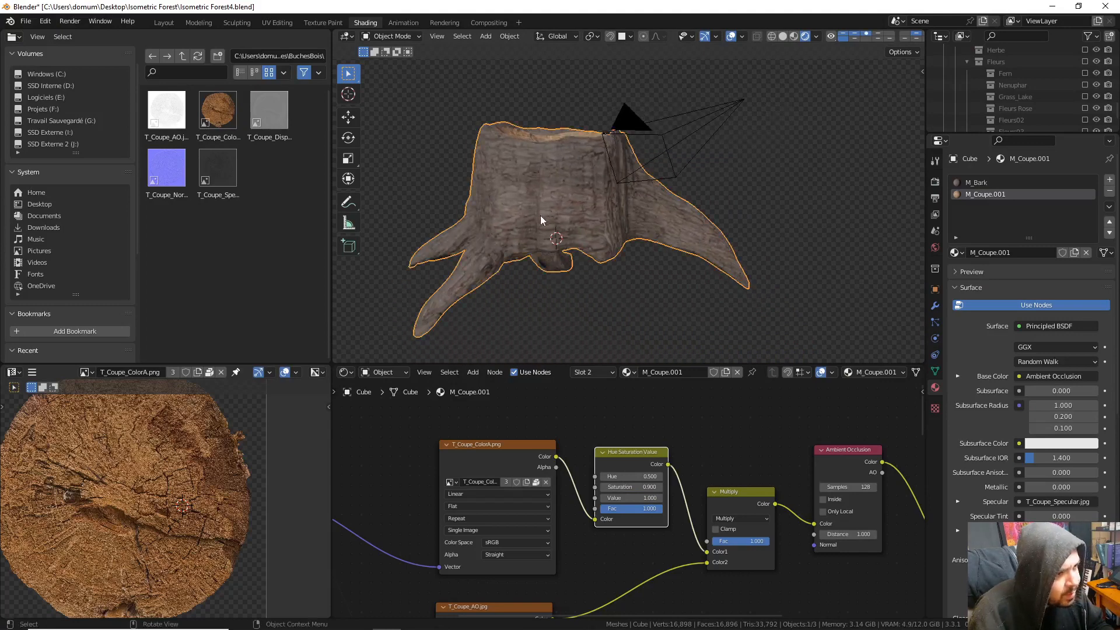
key(a)
click(537, 136)
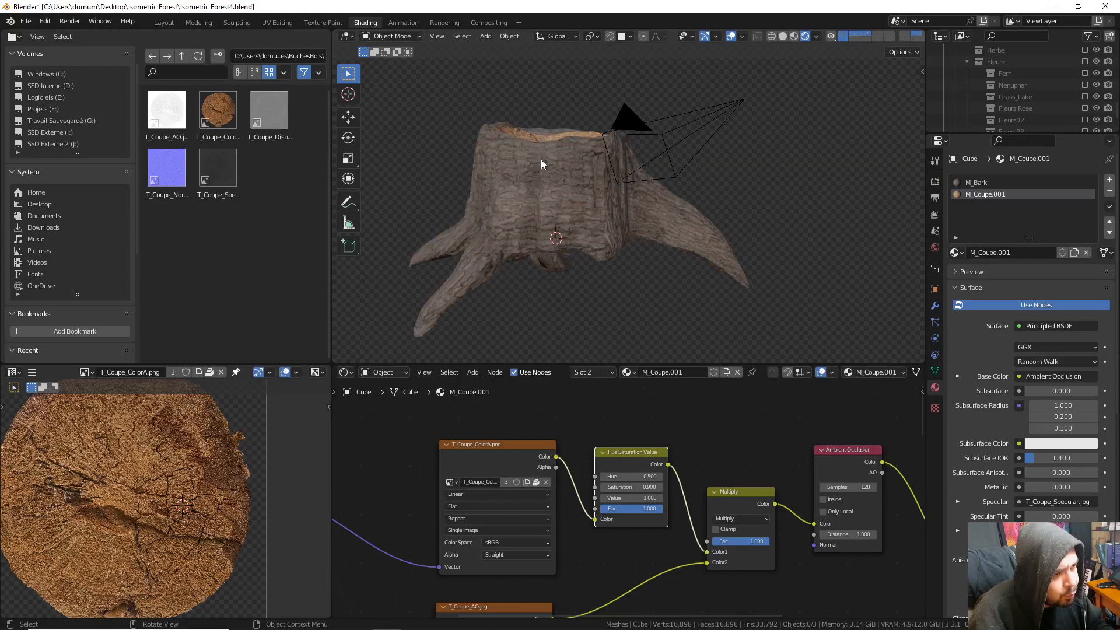
click(541, 160)
key(Tab)
key(a)
click(541, 109)
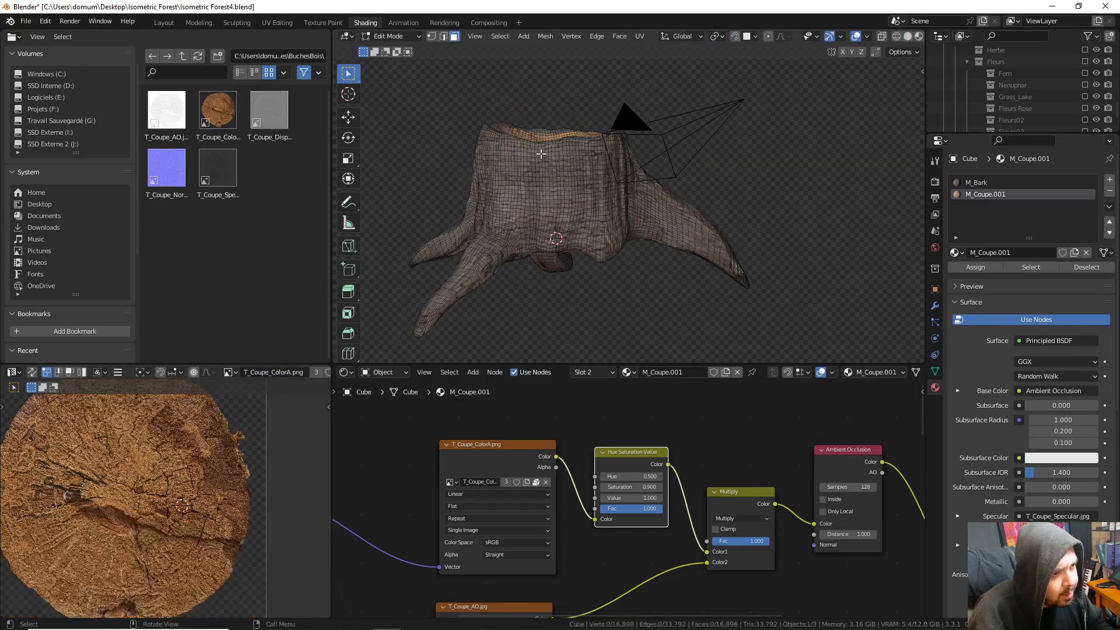
key(a)
click(538, 94)
scroll(264, 426, down, 4)
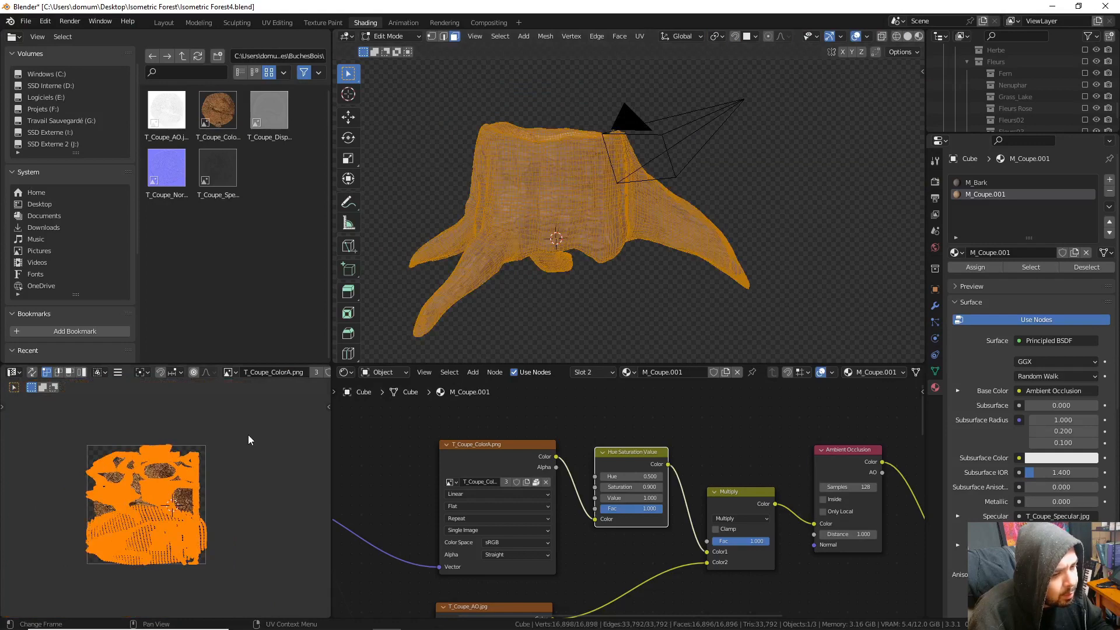
- Select all of the stump's UVs, pack their islands, and return to Object Mode
key(alt+a)
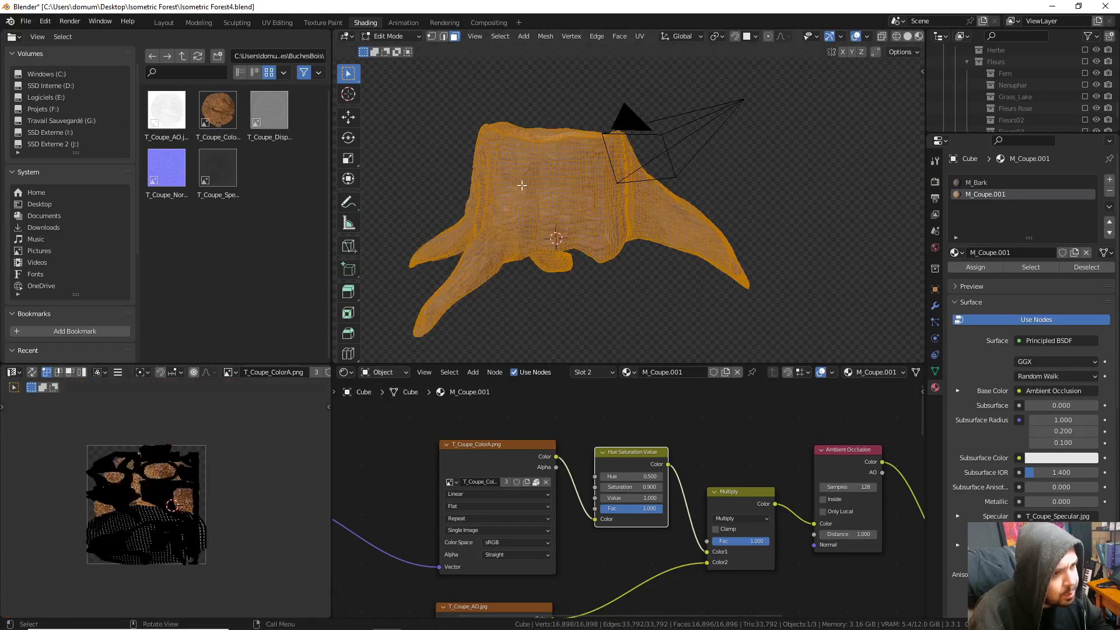
key(alt+a)
key(a)
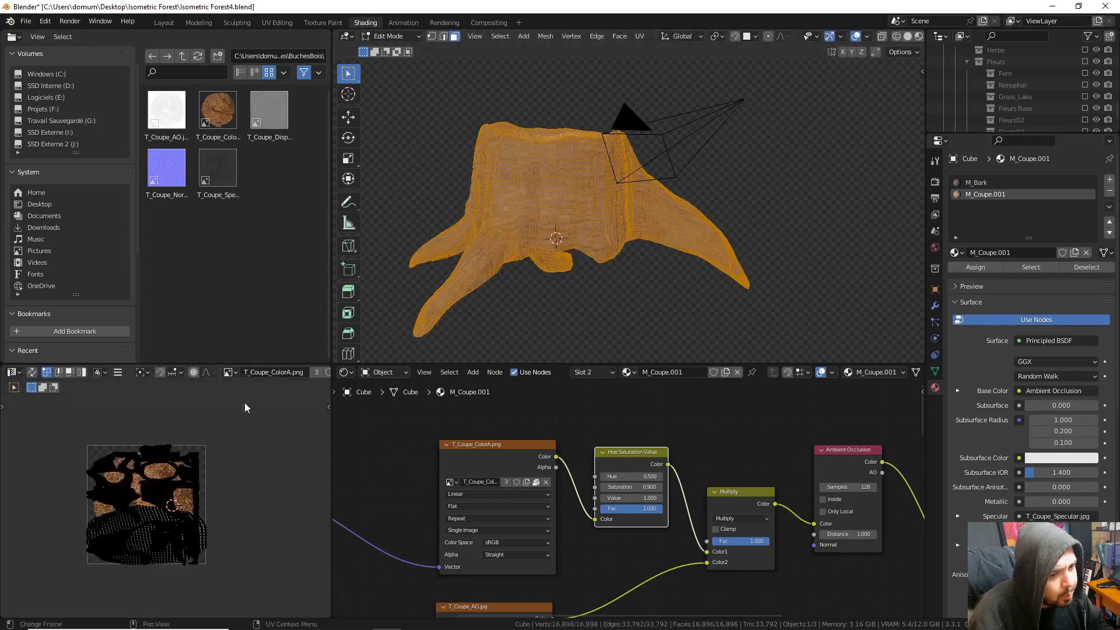
key(a)
key(alt+a)
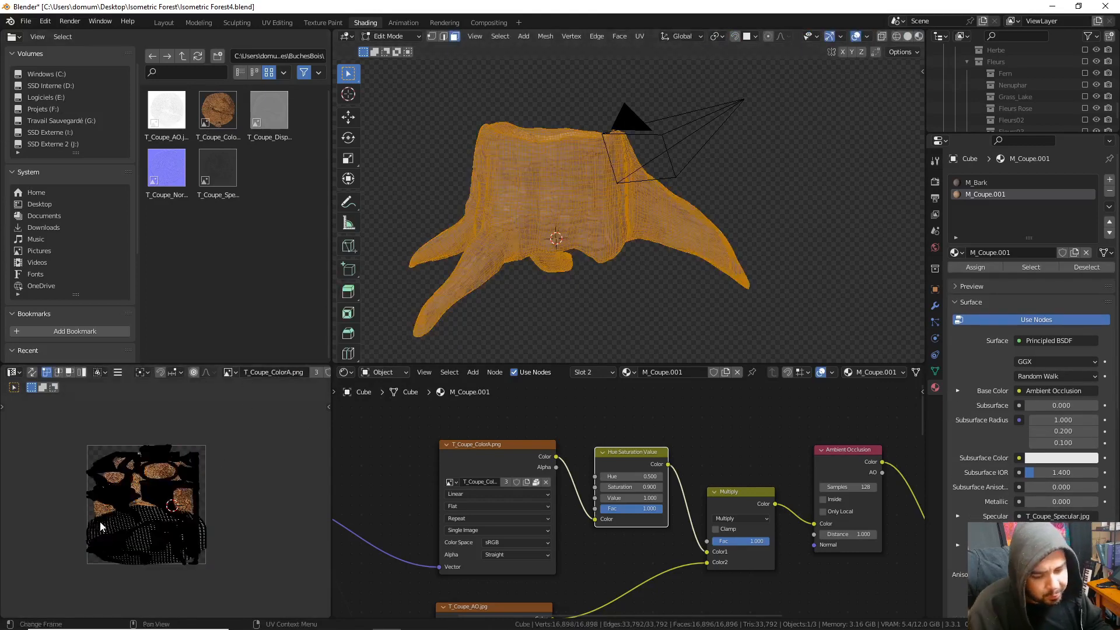
key(l)
key(ctrl+i)
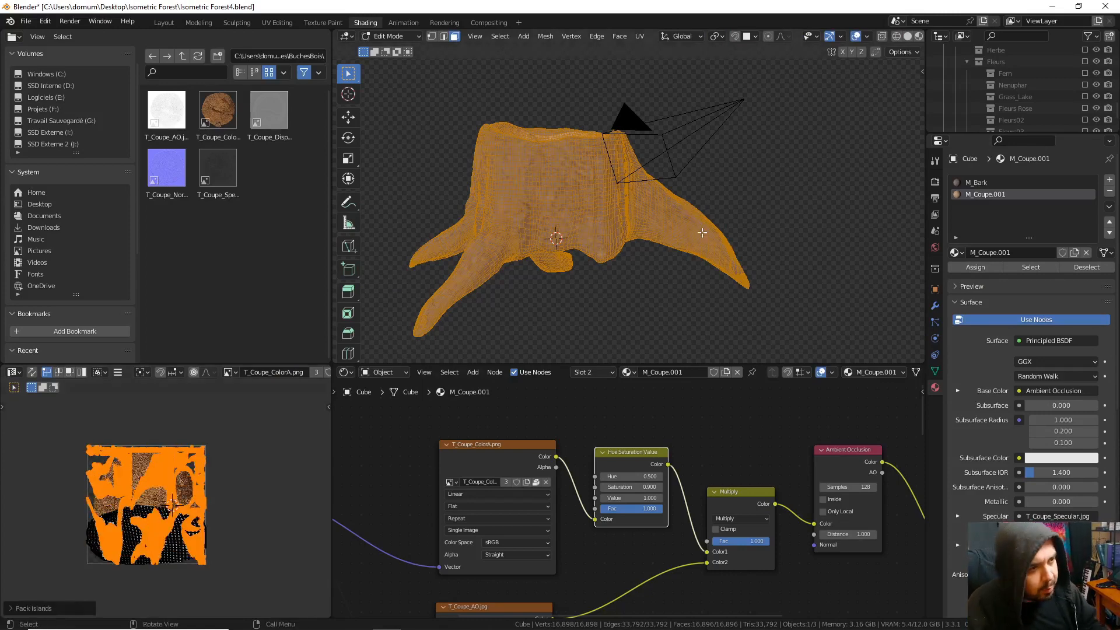
key(Tab)
- Make the stump's M_Bark material a single-user copy and bring its Mapping node into view
middle_drag(614, 238, 700, 213)
scroll(556, 266, up, 4)
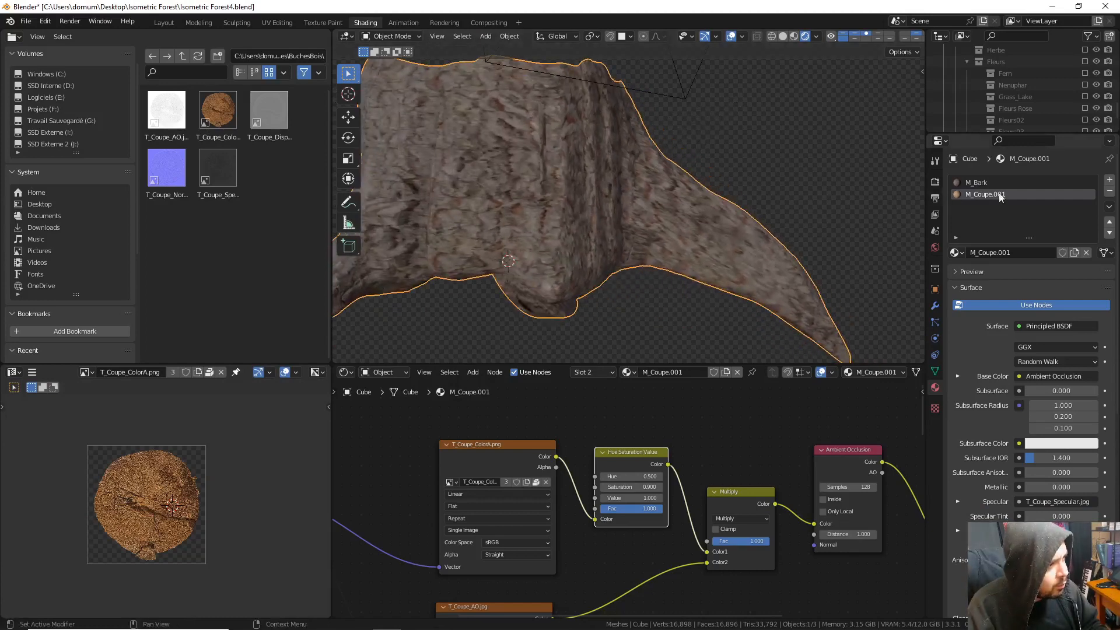
click(983, 183)
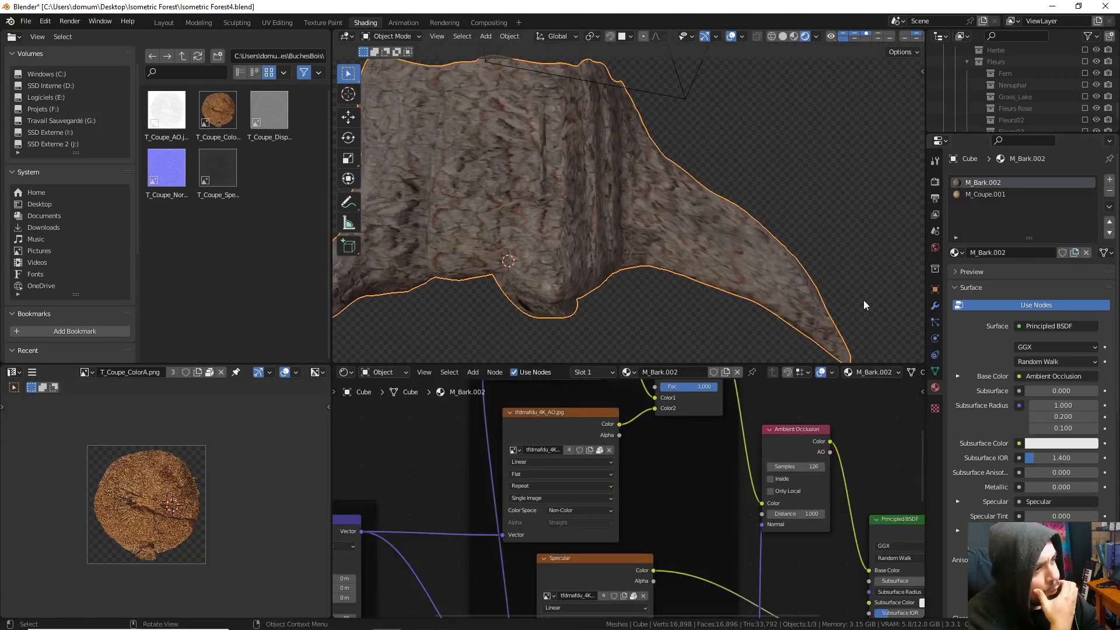
middle_drag(657, 458, 835, 405)
middle_drag(507, 474, 575, 405)
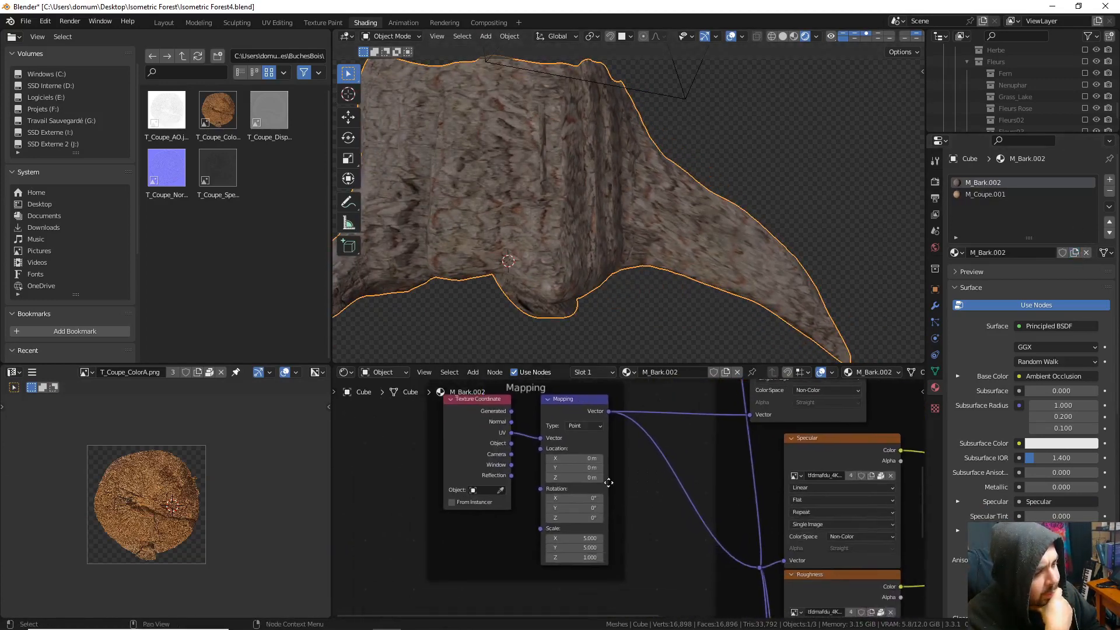
middle_drag(608, 482, 594, 478)
- Set the X and Y scale to 2 in the bark material's Mapping node
click(566, 533)
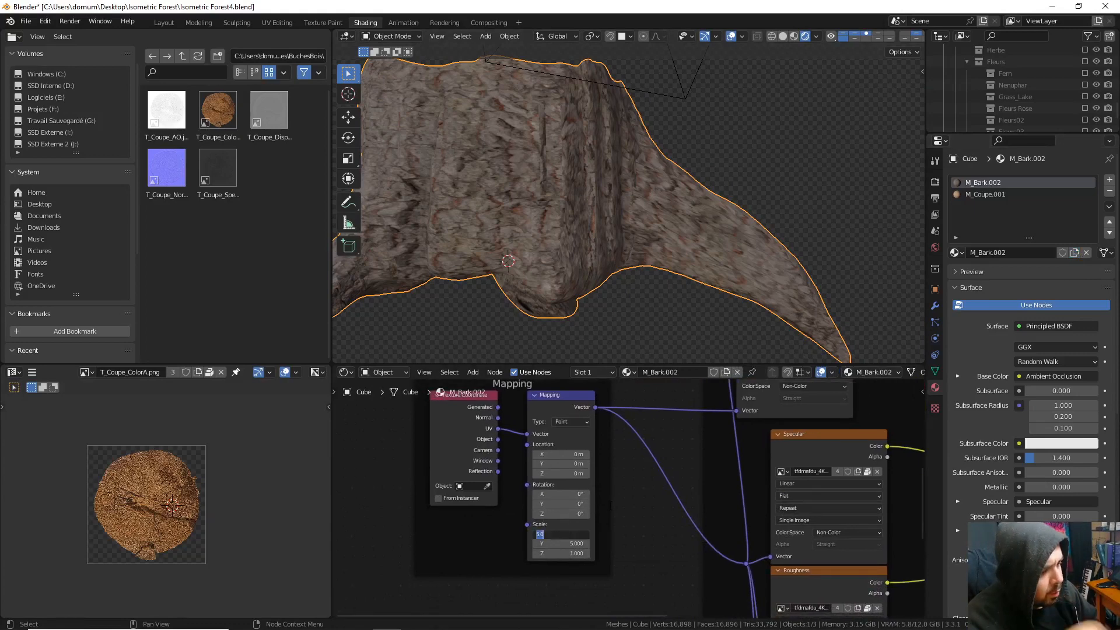
text(2)
key(Return)
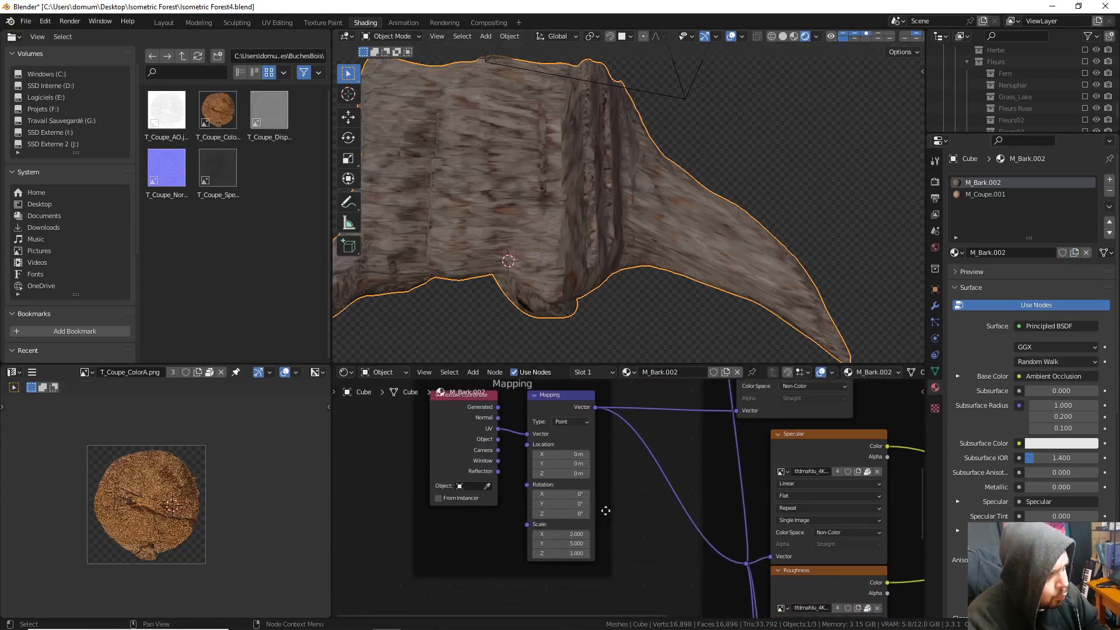
click(571, 546)
text(2)
key(Return)
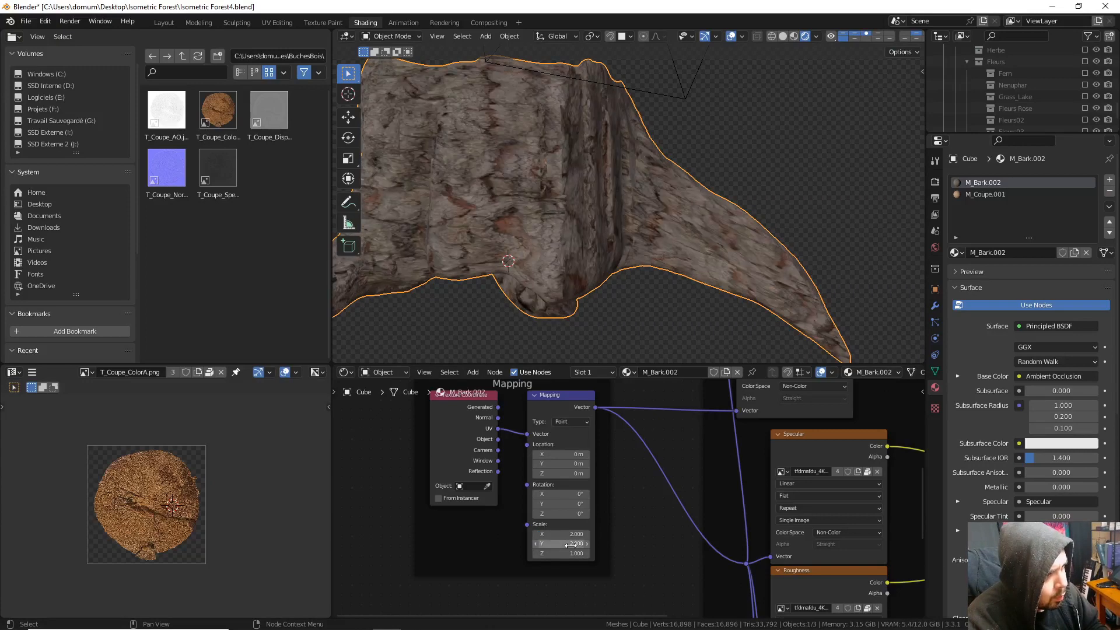
scroll(609, 318, down, 3)
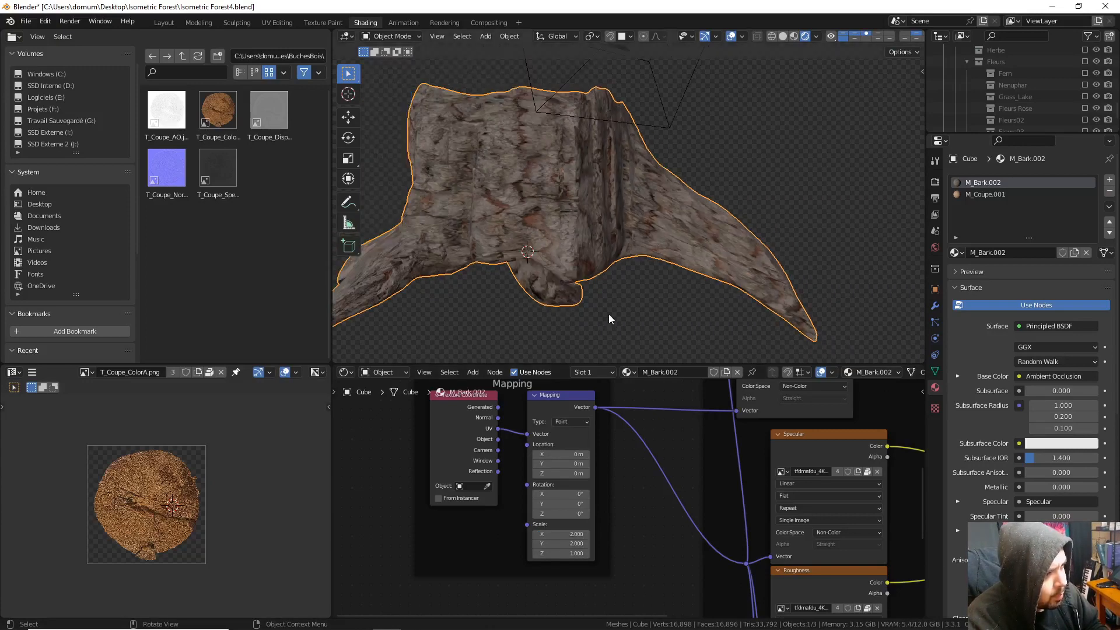
middle_drag(608, 314, 530, 328)
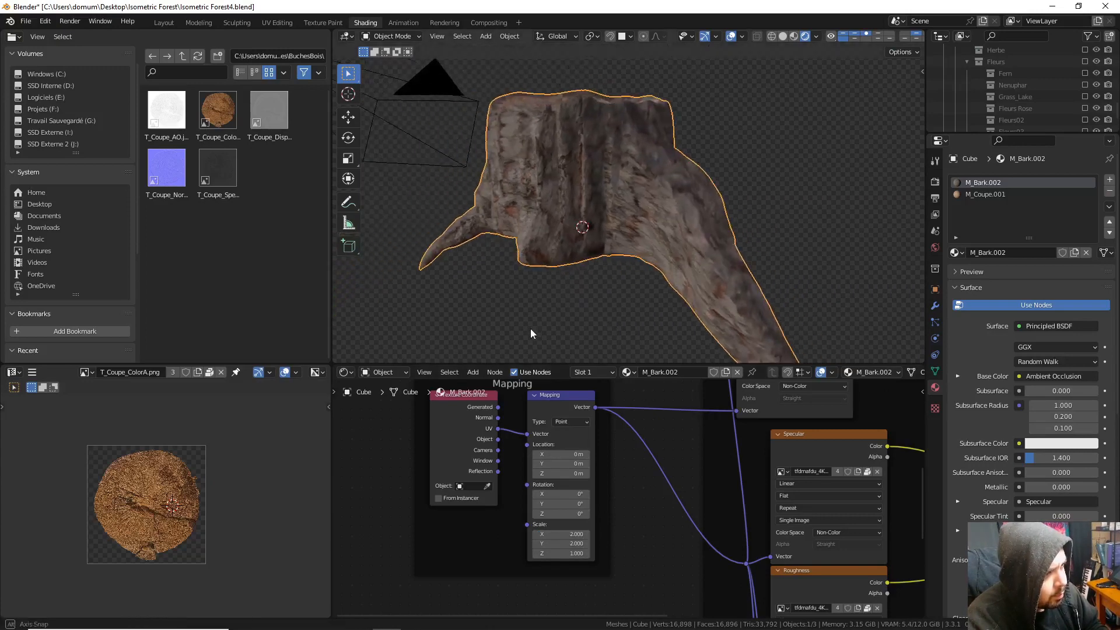
- Try an X and Y scale of 3 in the bark material's Mapping node before restoring both to 2
click(569, 535)
text(3)
key(Return)
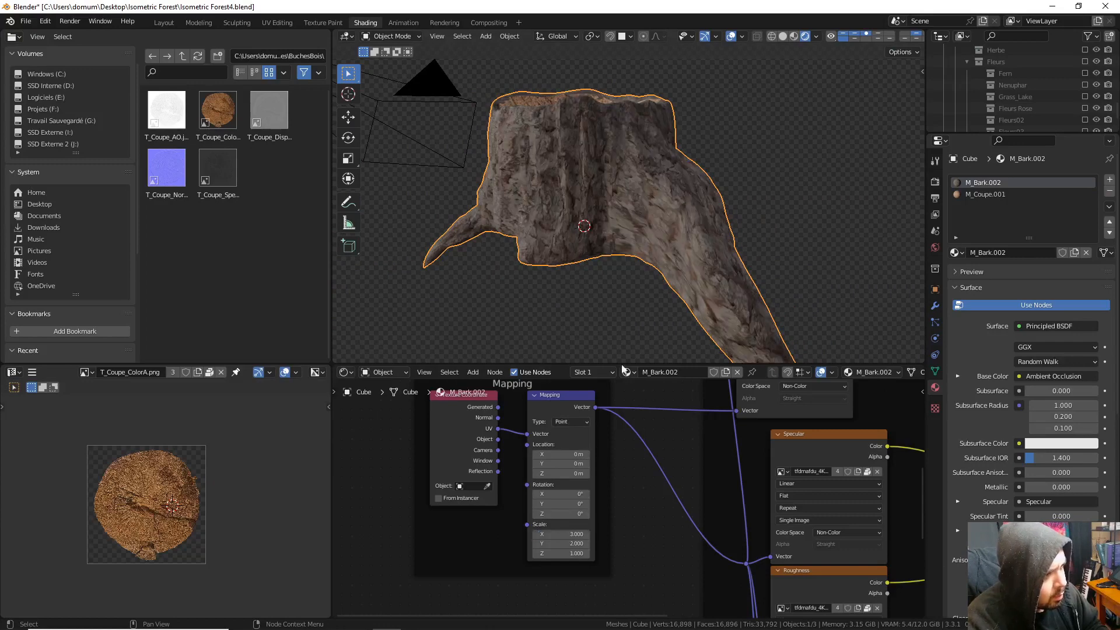
click(576, 544)
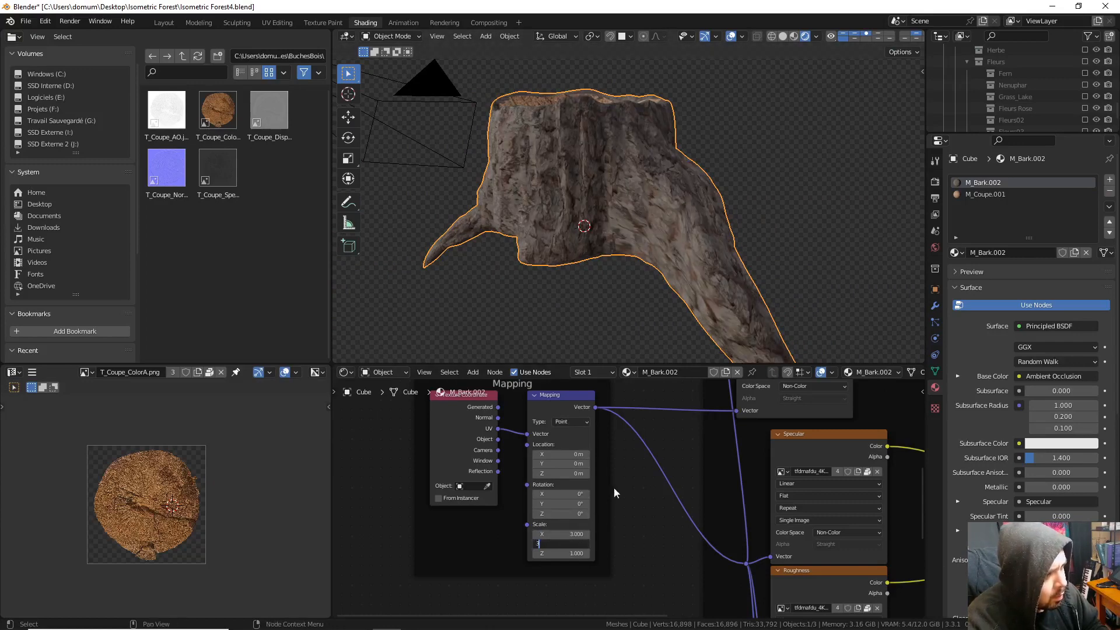
text(3)
key(Return)
middle_drag(633, 293, 694, 315)
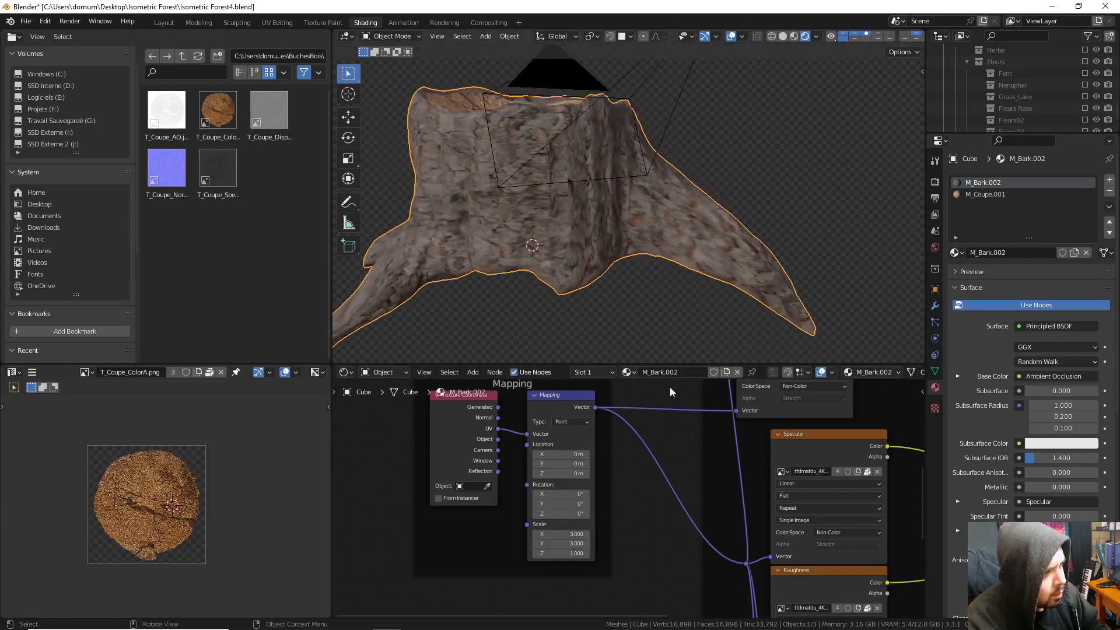
click(575, 543)
text(2)
key(Return)
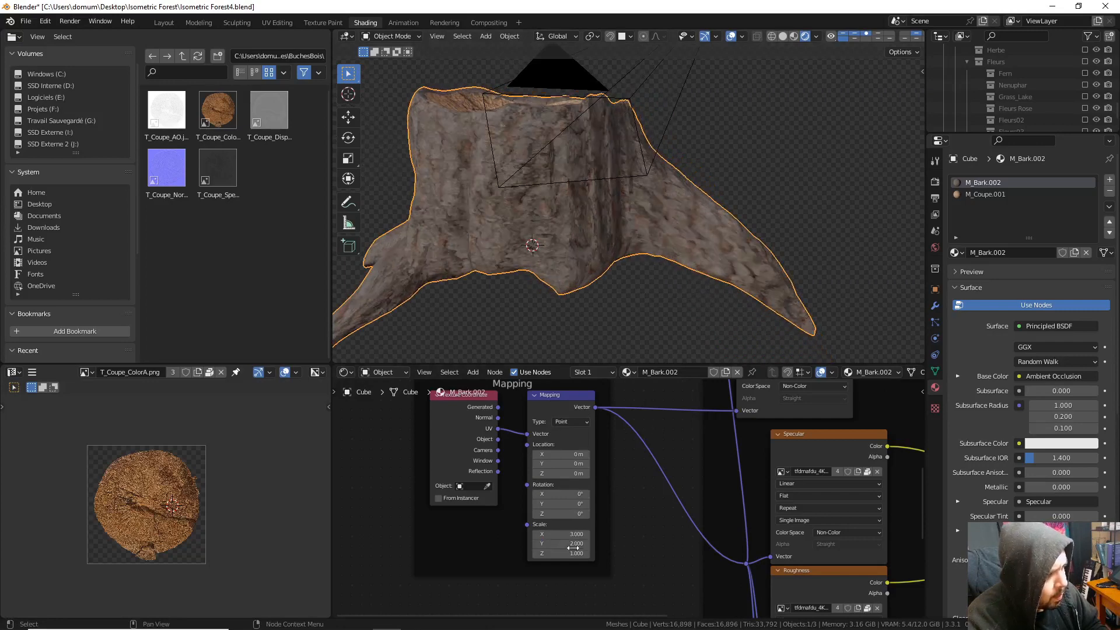
key(Return)
scroll(648, 258, down, 2)
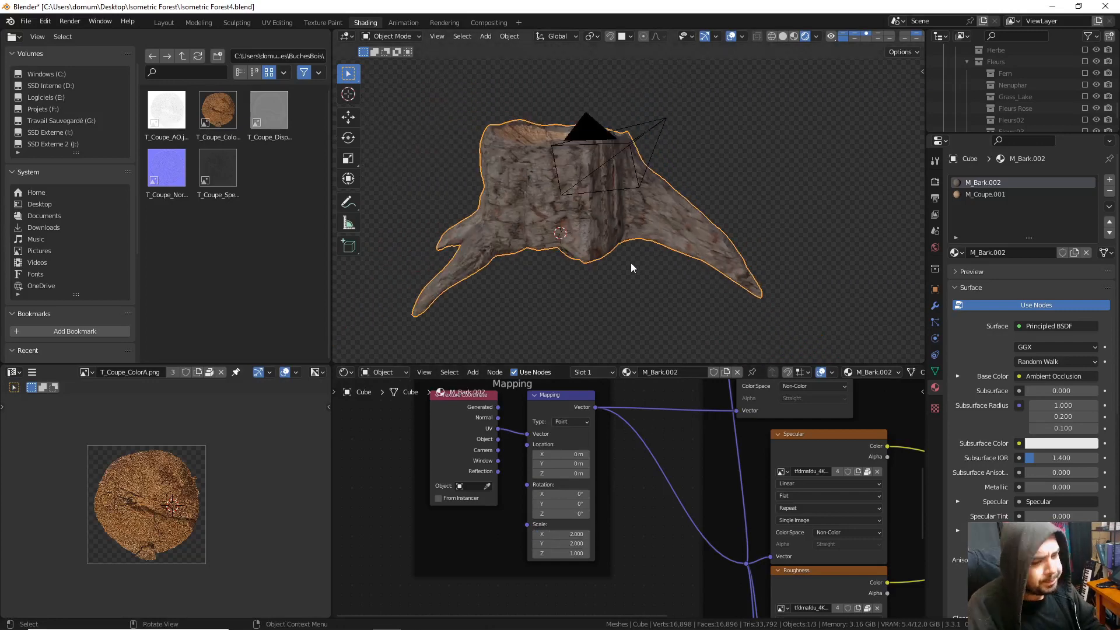
- Deselect the stump and examine its bark texture from several sides
middle_drag(631, 262, 657, 277)
key(a)
click(655, 220)
middle_drag(652, 229, 745, 188)
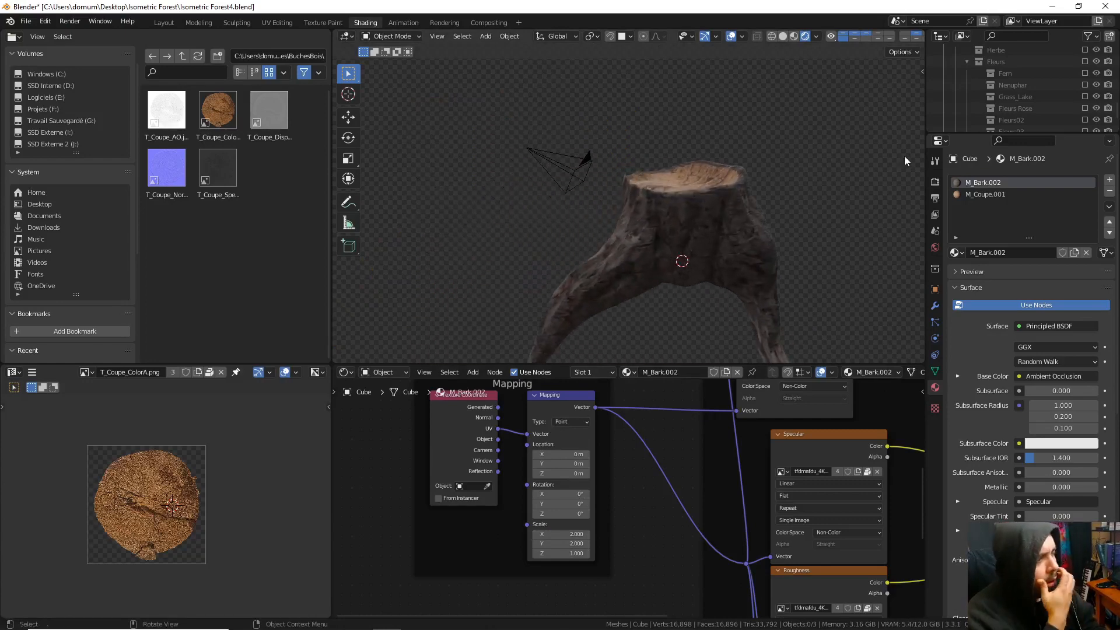
- Switch to the Layout workspace and rename the stump object as SM_TroncCoupé
middle_drag(879, 183, 911, 182)
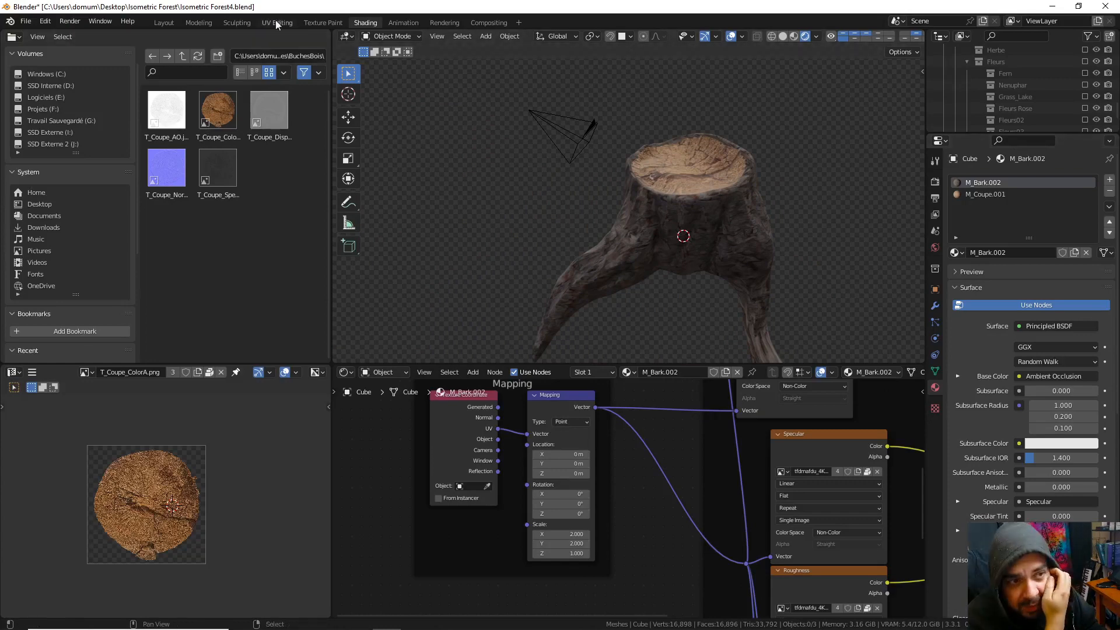
click(171, 21)
mouse_move(395, 111)
middle_down()
mouse_move(524, 256)
mouse_move(565, 191)
middle_up()
scroll(881, 151, down, 1)
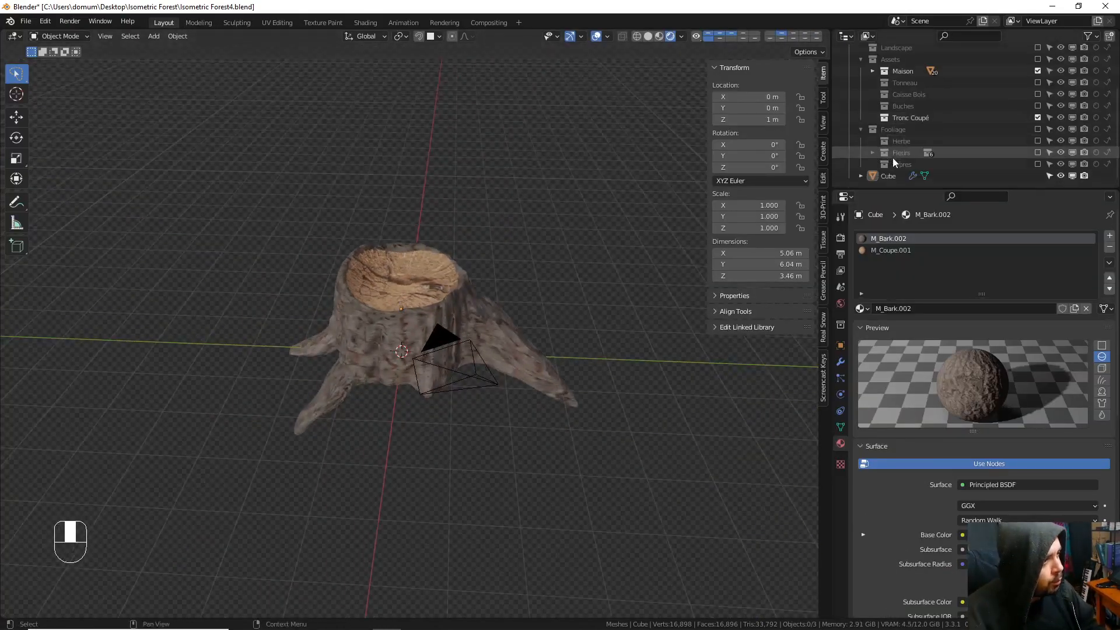
click(893, 175)
key(F2)
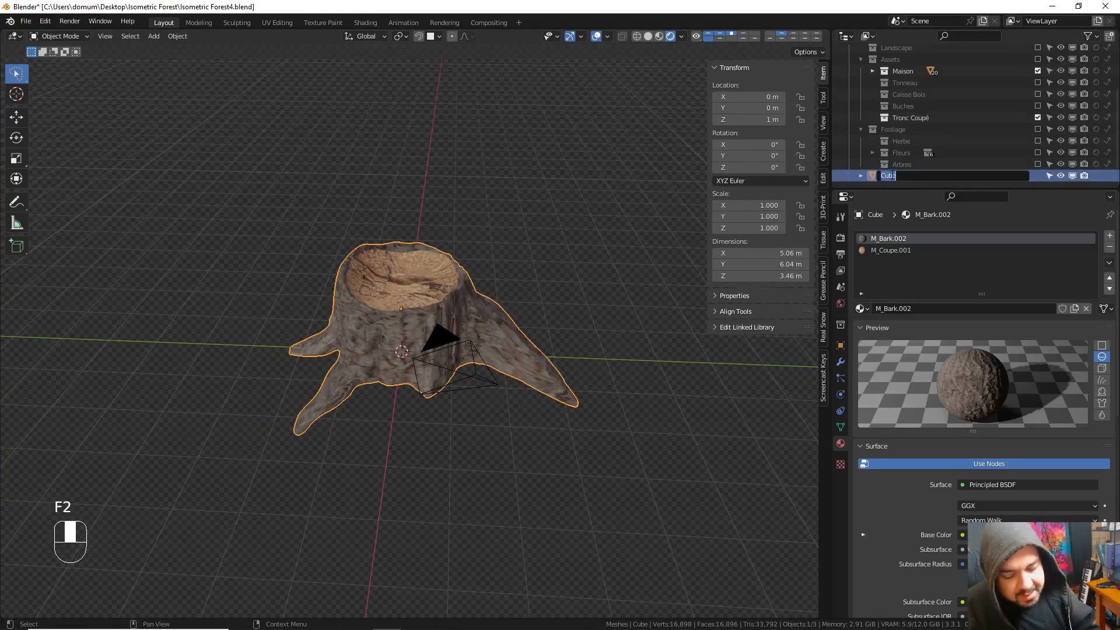
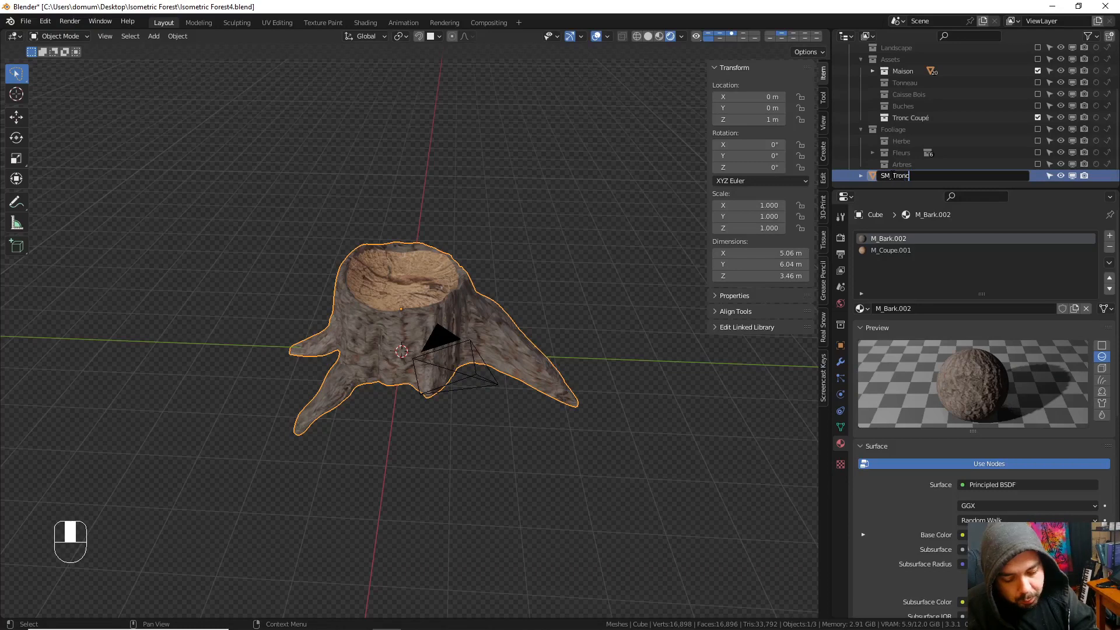
text(SM_TroncCoupé)
key(Return)
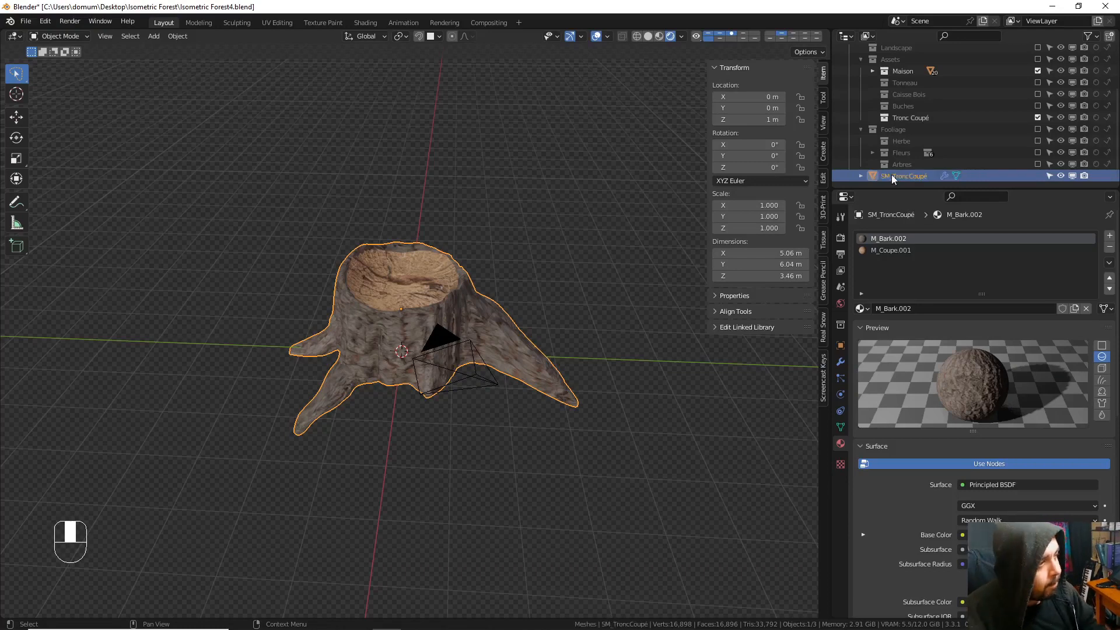
- Move SM_TroncCoupé into the Tronc Coupé collection and exclude that collection from the view layer
drag(891, 174, 1026, 122)
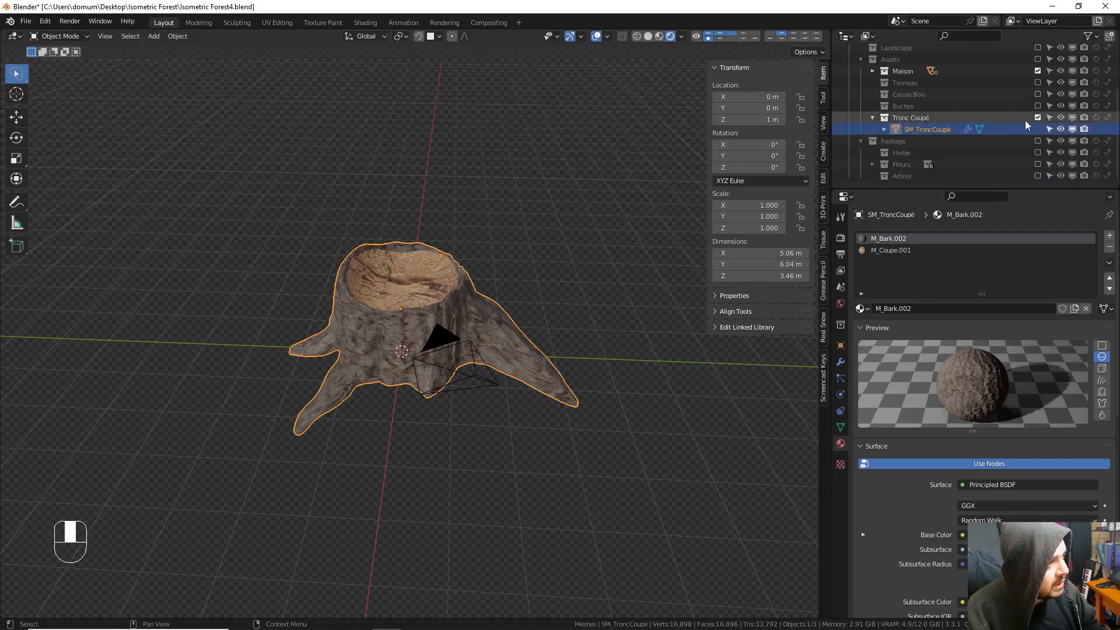
click(1038, 118)
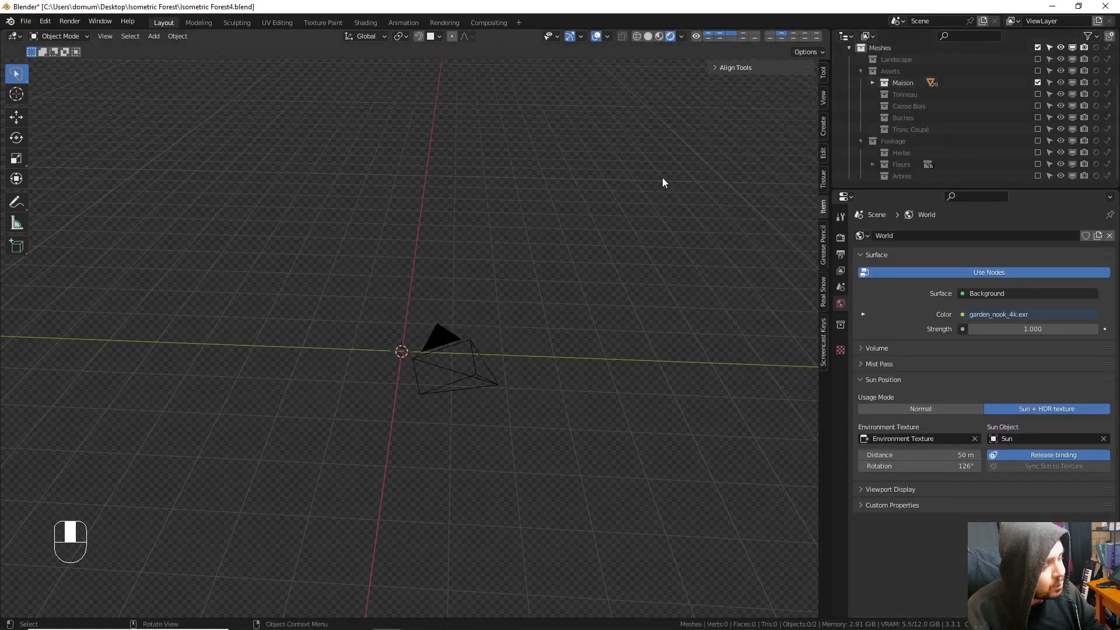
- Unhide the house objects of the Maison collection in the viewport
key(KP_Divide)
scroll(659, 180, down, 2)
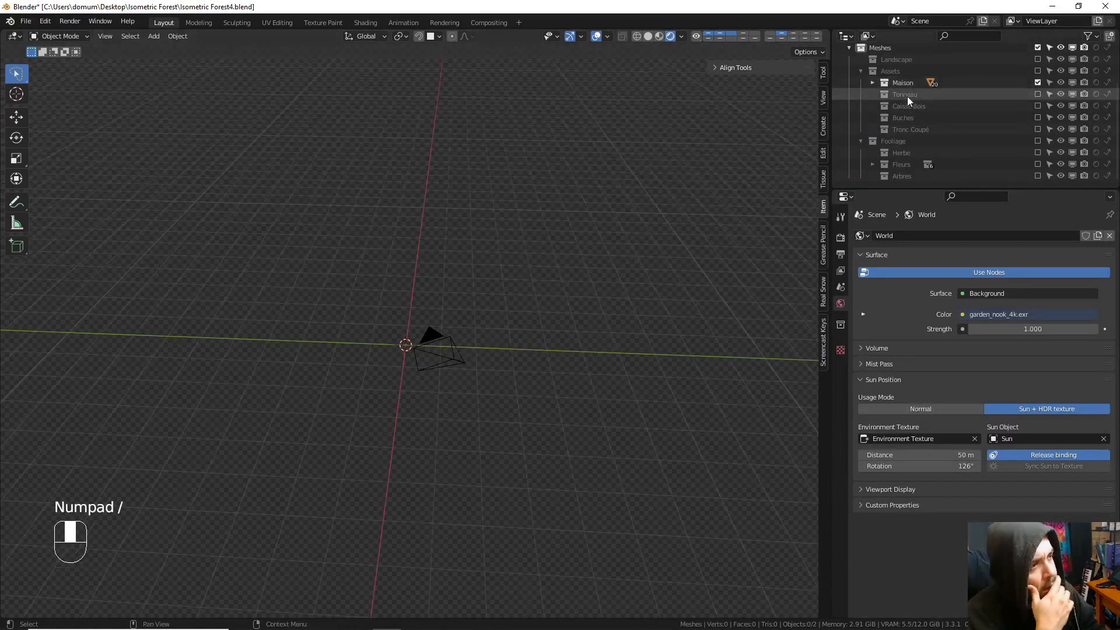
click(873, 84)
click(872, 82)
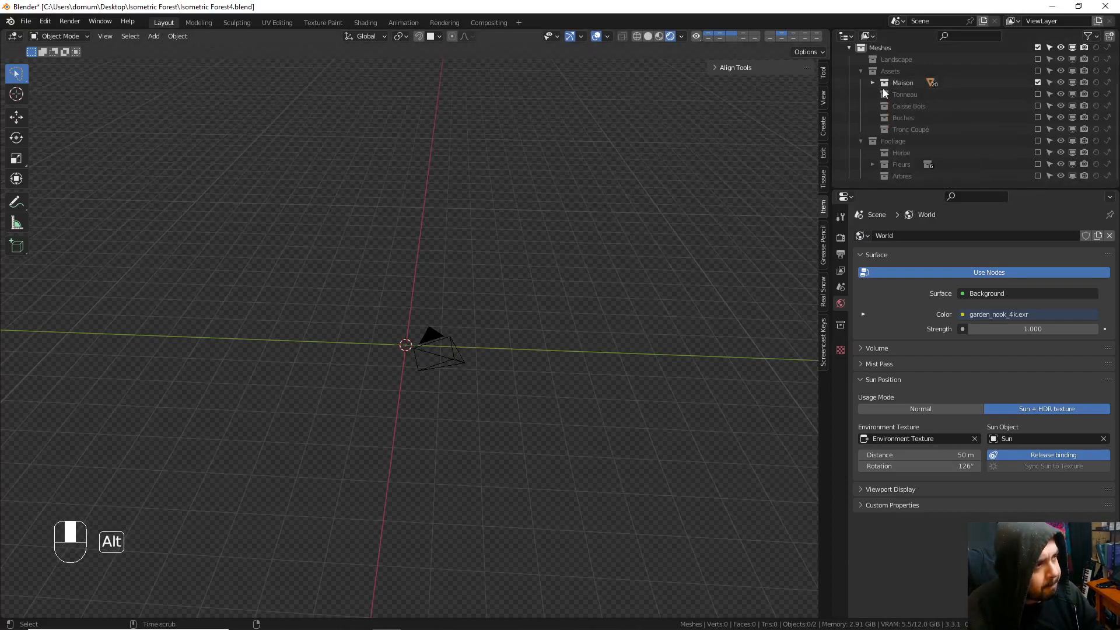
key(alt+h)
middle_drag(671, 146, 646, 181)
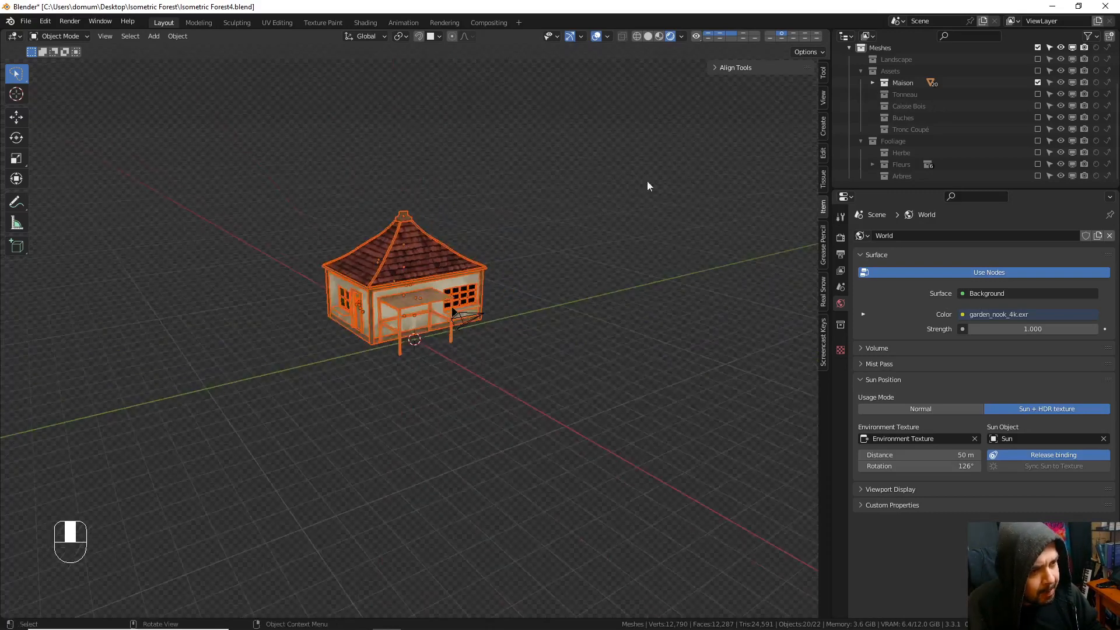
- Snap the 3D cursor to the short horizontal edge of SM_StructureMaison's wall, between the door frame and the corner post
scroll(478, 233, up, 3)
middle_drag(286, 291, 479, 258)
scroll(478, 258, up, 4)
scroll(479, 252, up, 2)
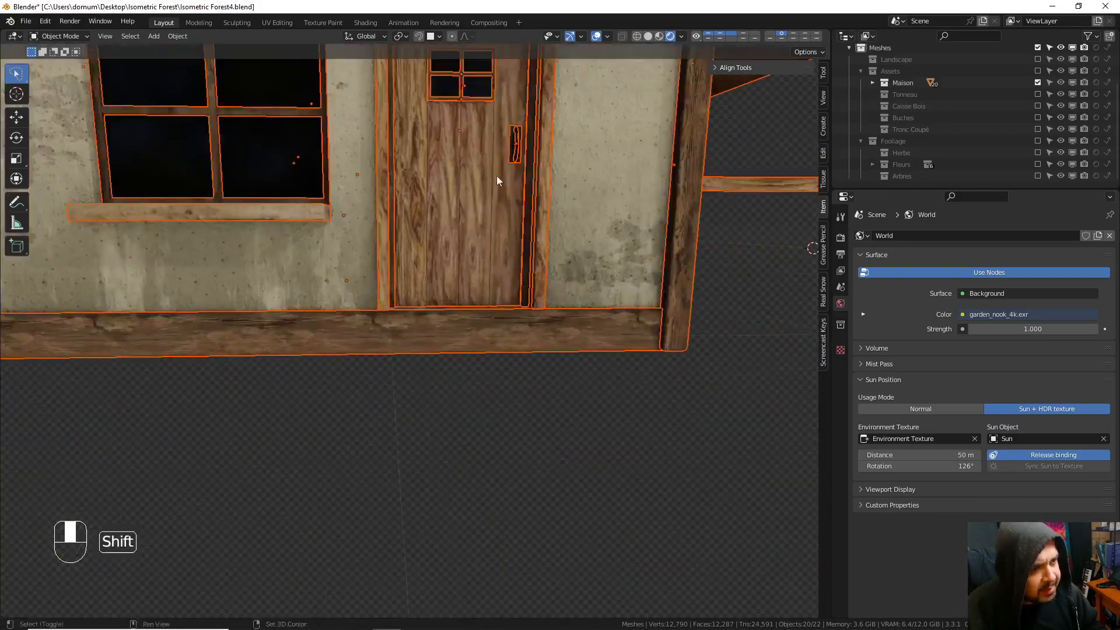
shift+middle_drag(496, 176, 485, 303)
middle_drag(486, 303, 456, 207)
click(481, 215)
key(Tab)
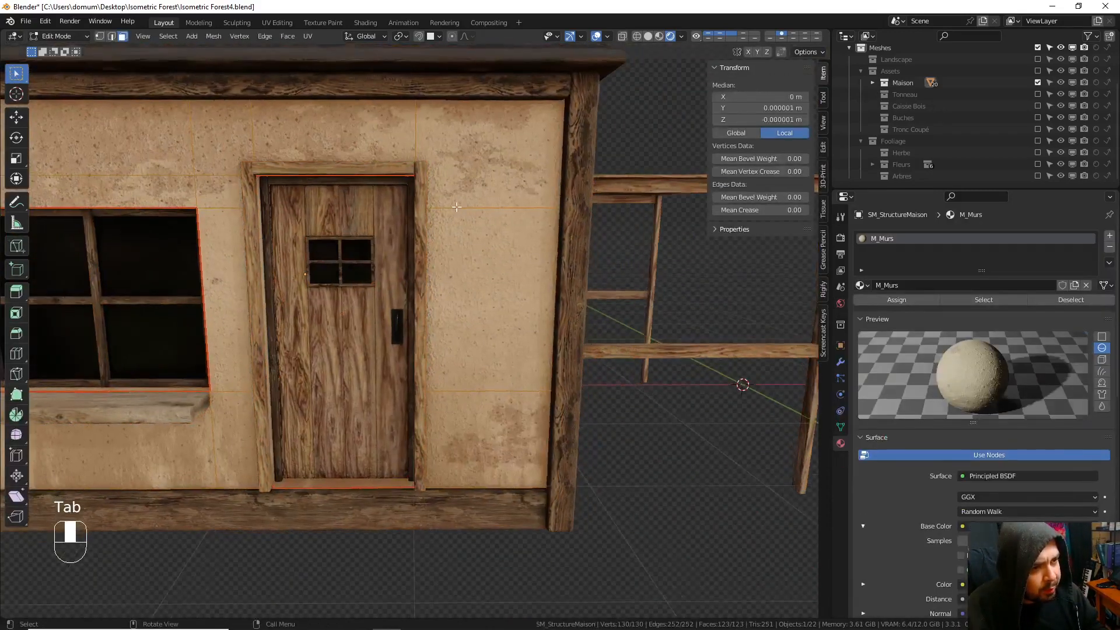
click(111, 35)
click(478, 207)
key(shift+s)
click(479, 267)
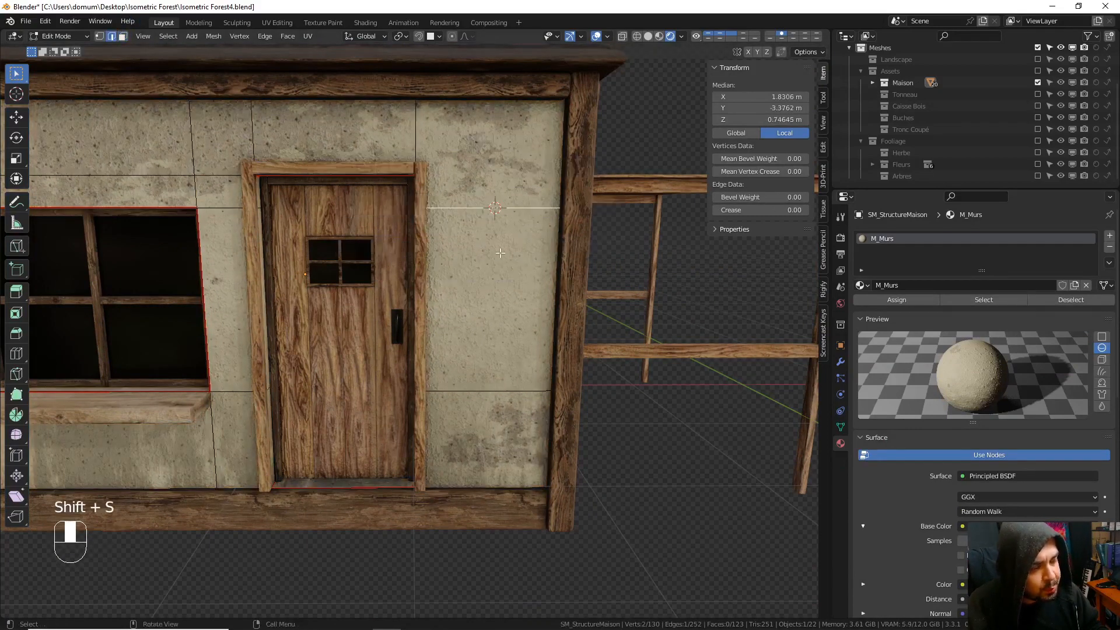
key(Tab)
- Add a plane at the 3D cursor and rotate it 90° about the X axis
key(shift+a)
mouse_move(512, 251)
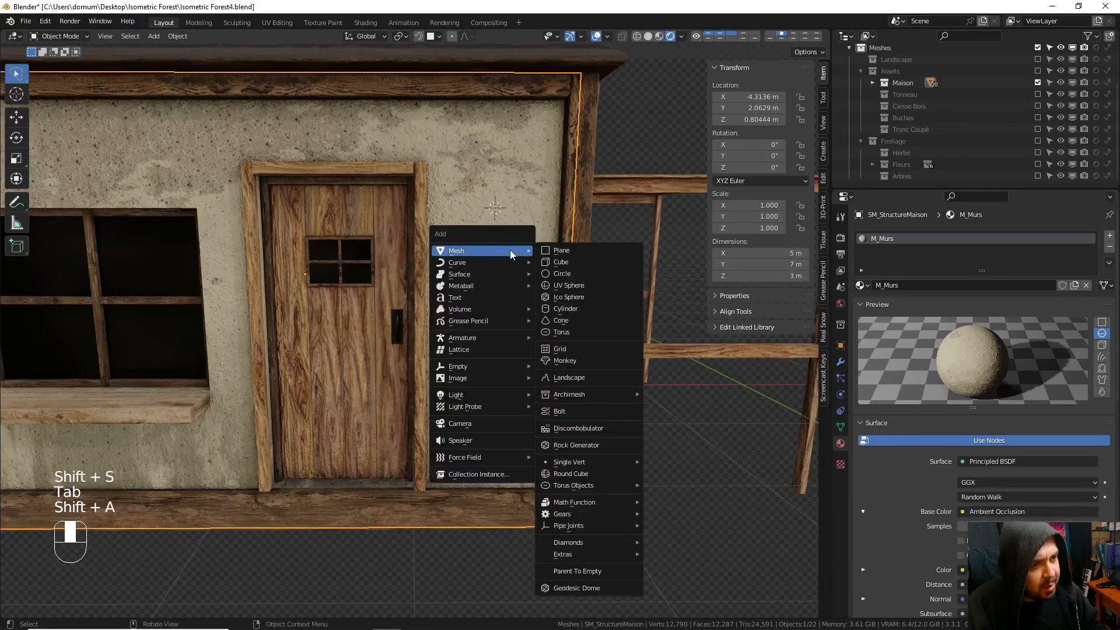
click(575, 249)
key(r)
key(x)
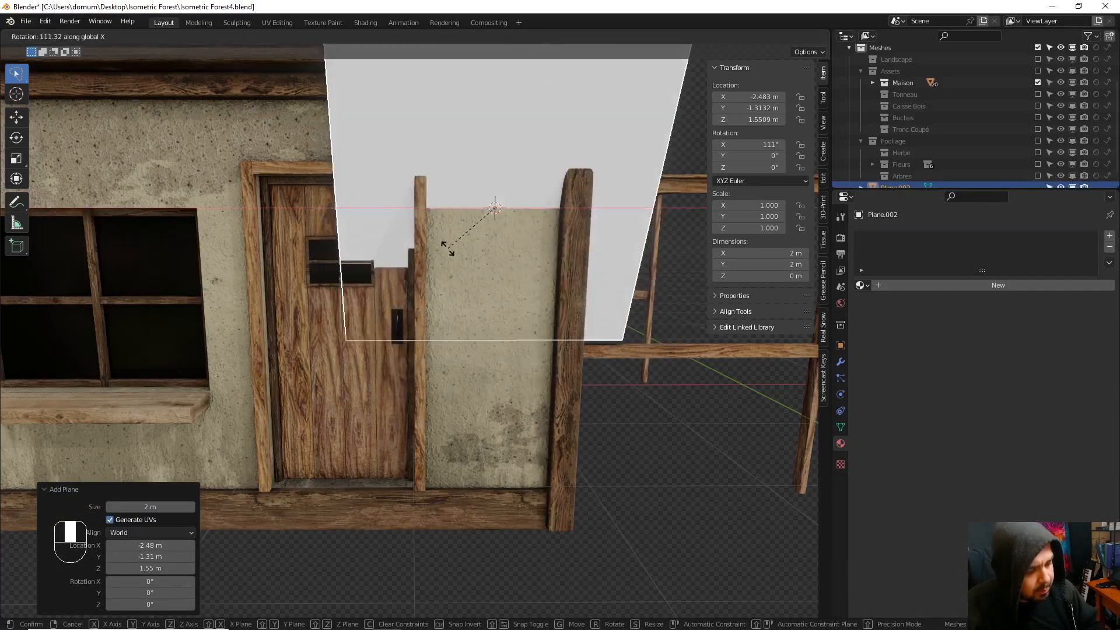
text(90)
key(Return)
- Scale the plane by 0.1 overall, by 2 along Z and by 0.5 along X
text(s.1)
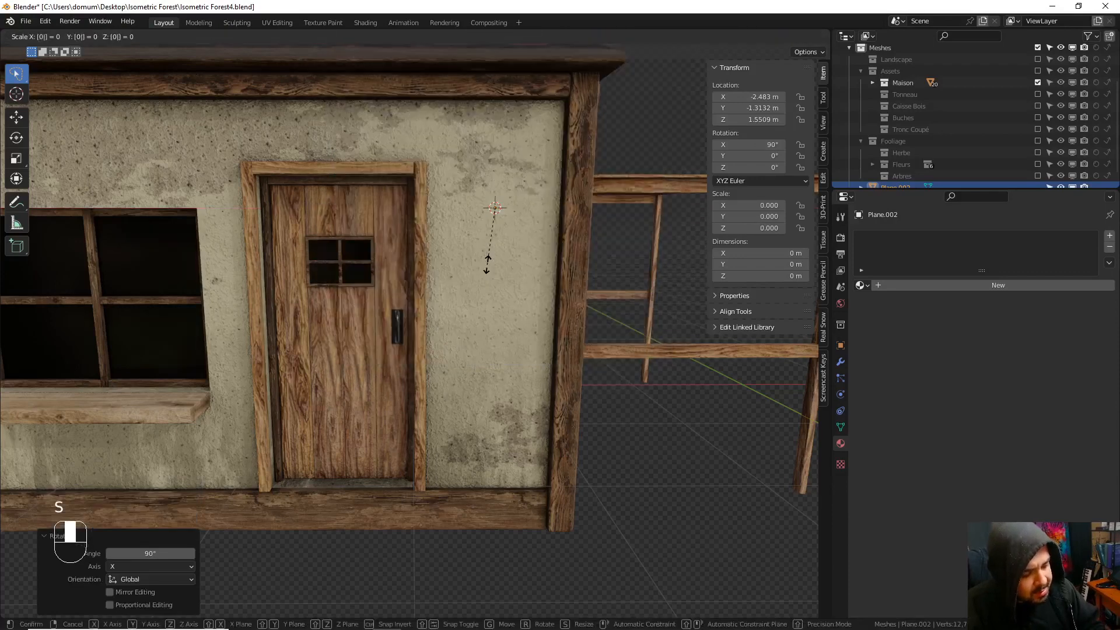
key(Return)
text(sz2)
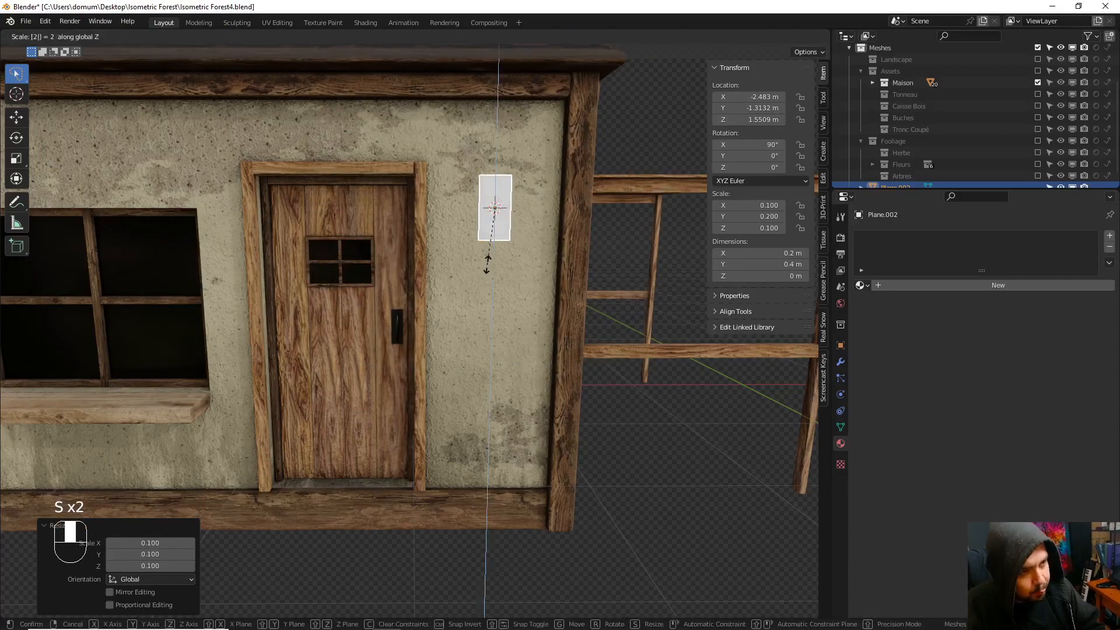
key(Return)
text(sx)
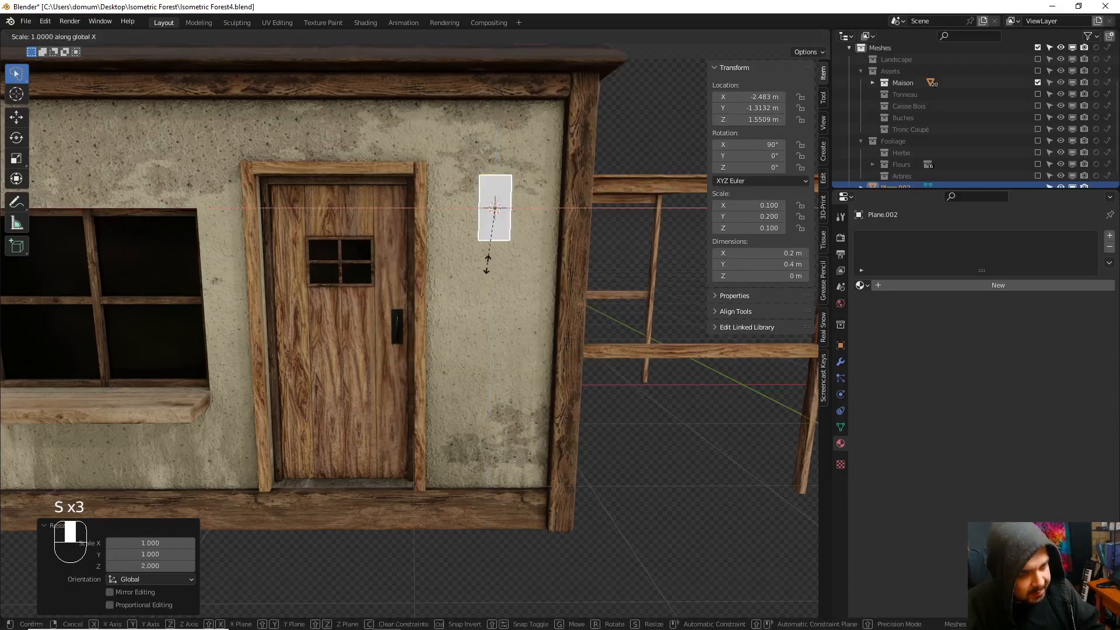
text(.5)
key(Return)
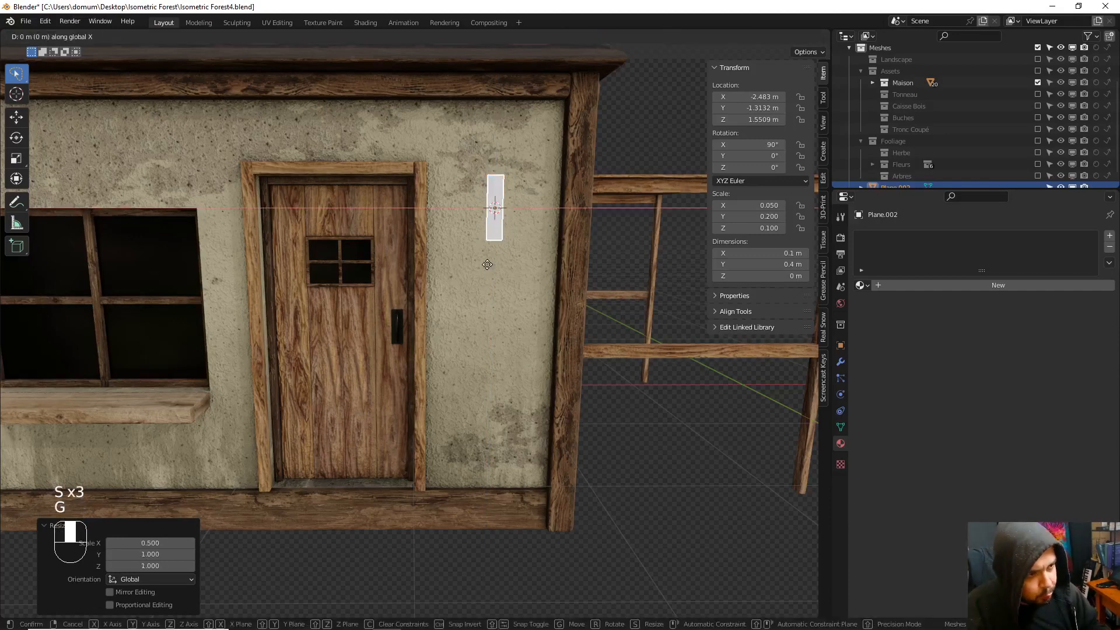
- Move the plane about 0.31 m along X towards the door frame
key(g)
key(x)
click(443, 267)
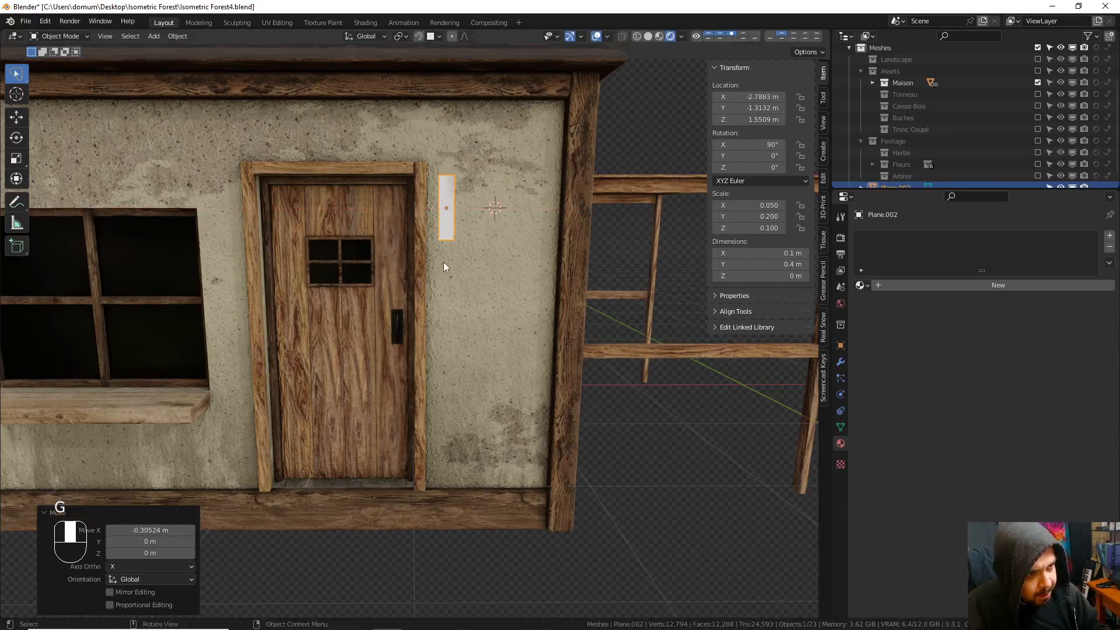
- Isolate the plane and give it a Solidify modifier with a thickness of -0.02 m
key(KP_Divide)
middle_drag(443, 264, 642, 293)
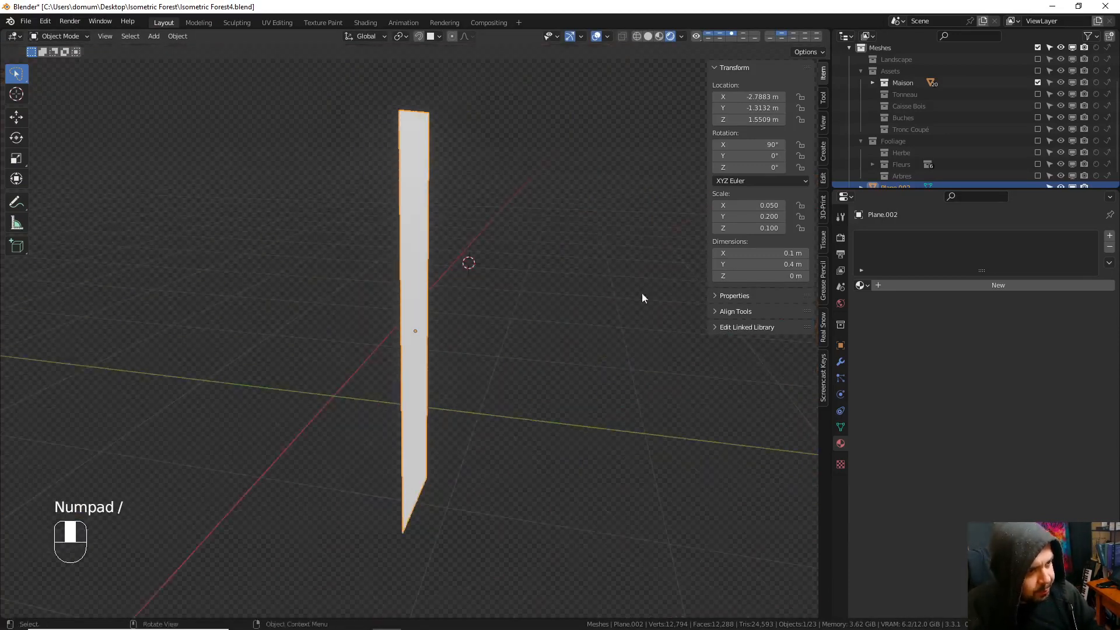
click(841, 361)
click(881, 236)
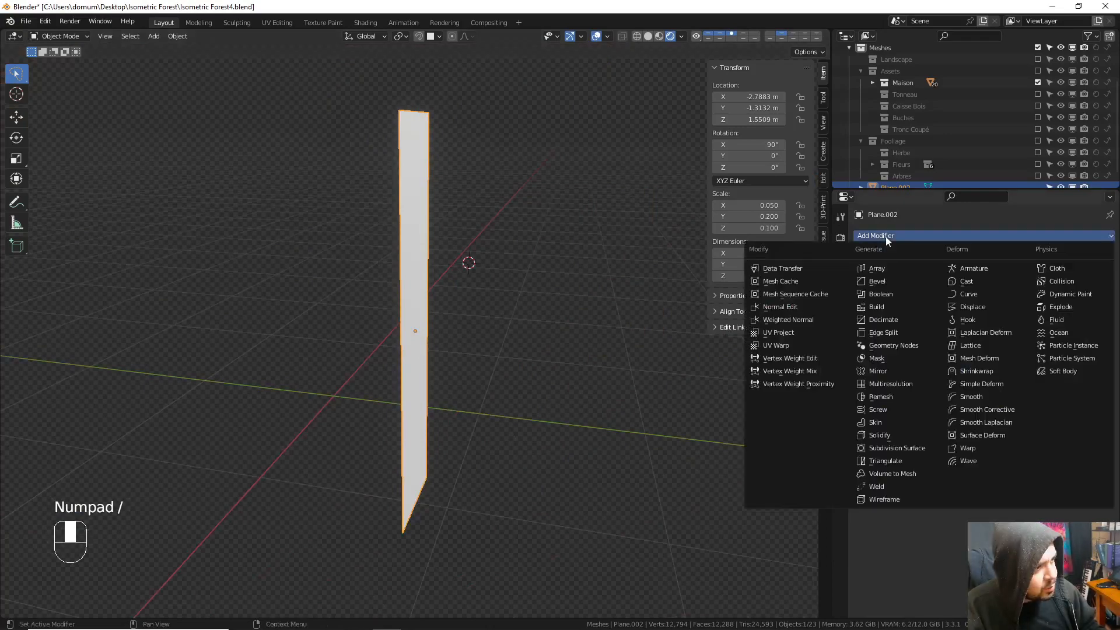
click(890, 434)
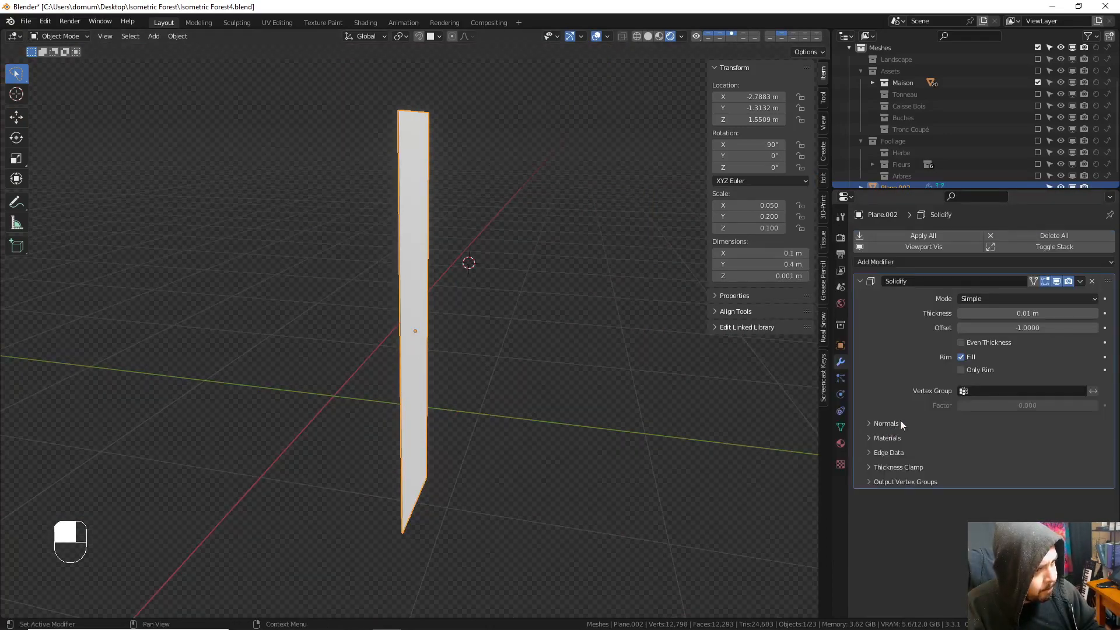
click(1066, 314)
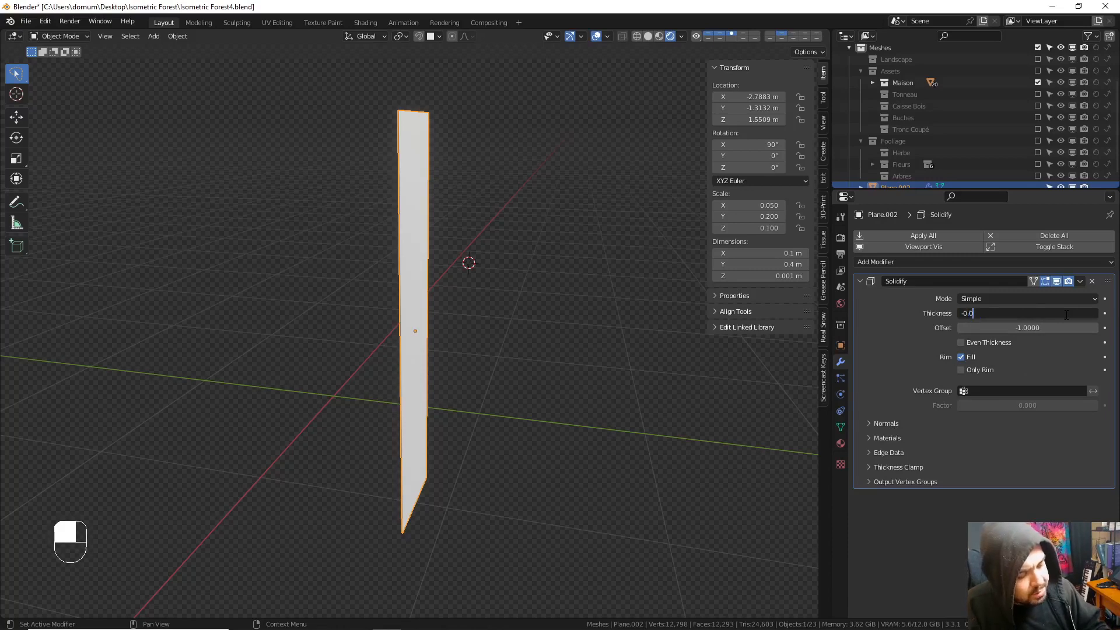
key(Return)
- Apply the plane's rotation and scale and set its origin to its geometry
key(q)
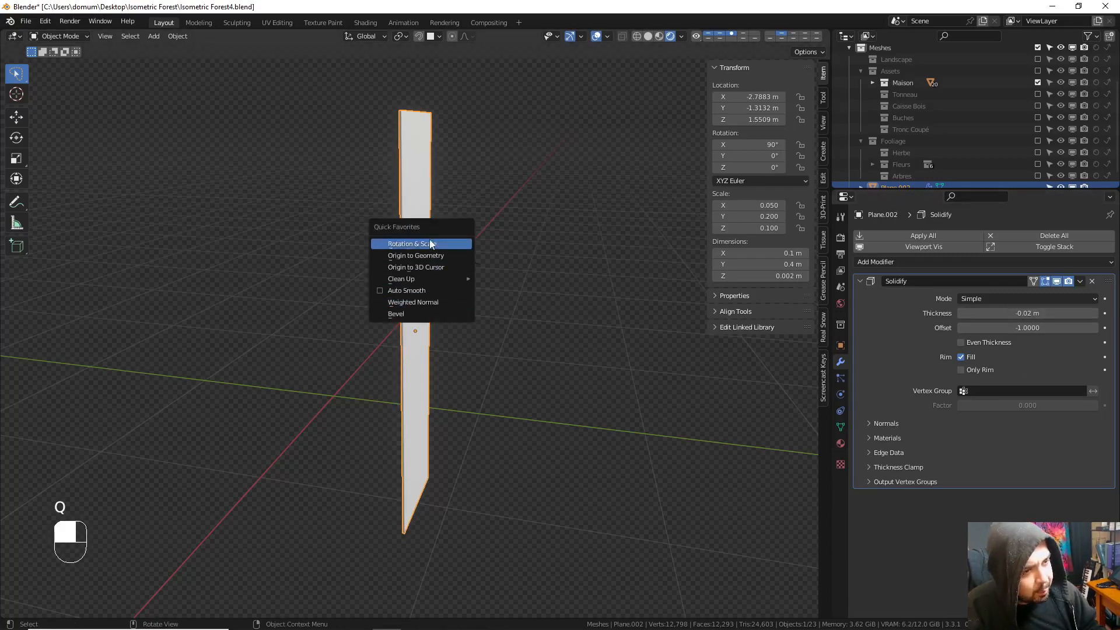
click(426, 242)
key(q)
click(424, 254)
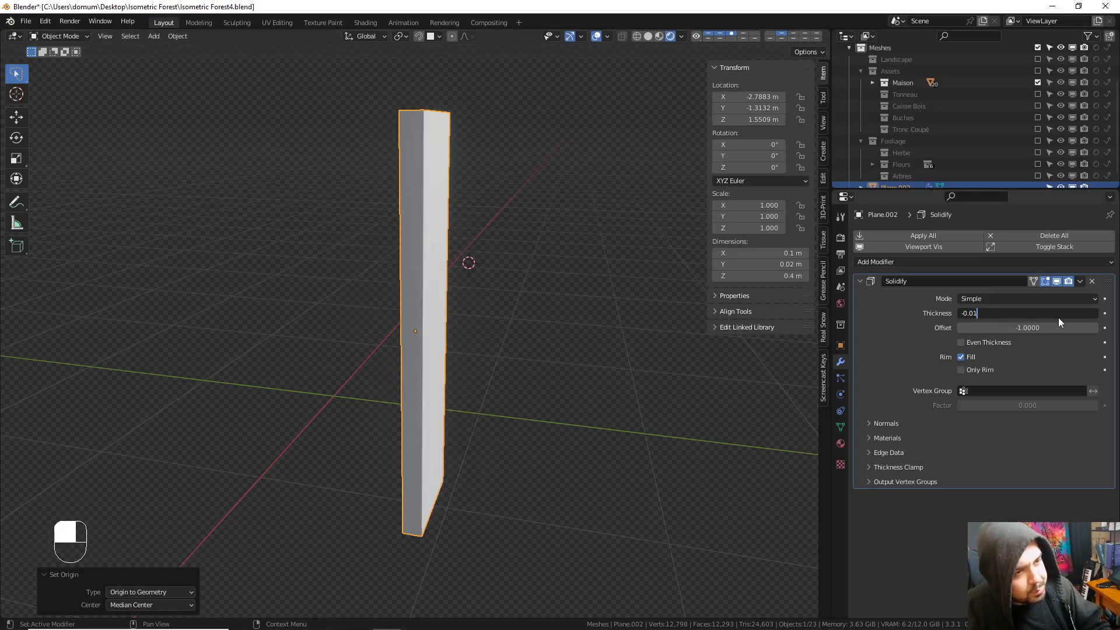
- Set the Solidify thickness to -0.01 m and add a Bevel modifier with a 0.00125 m amount and 2 segments
key(Return)
click(913, 262)
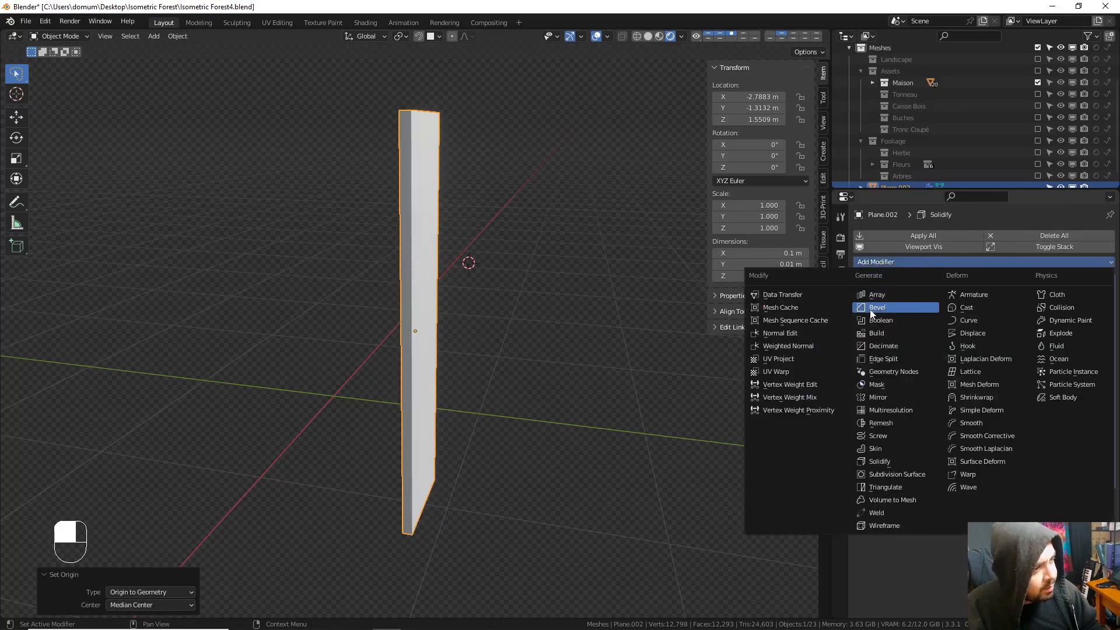
key(Return)
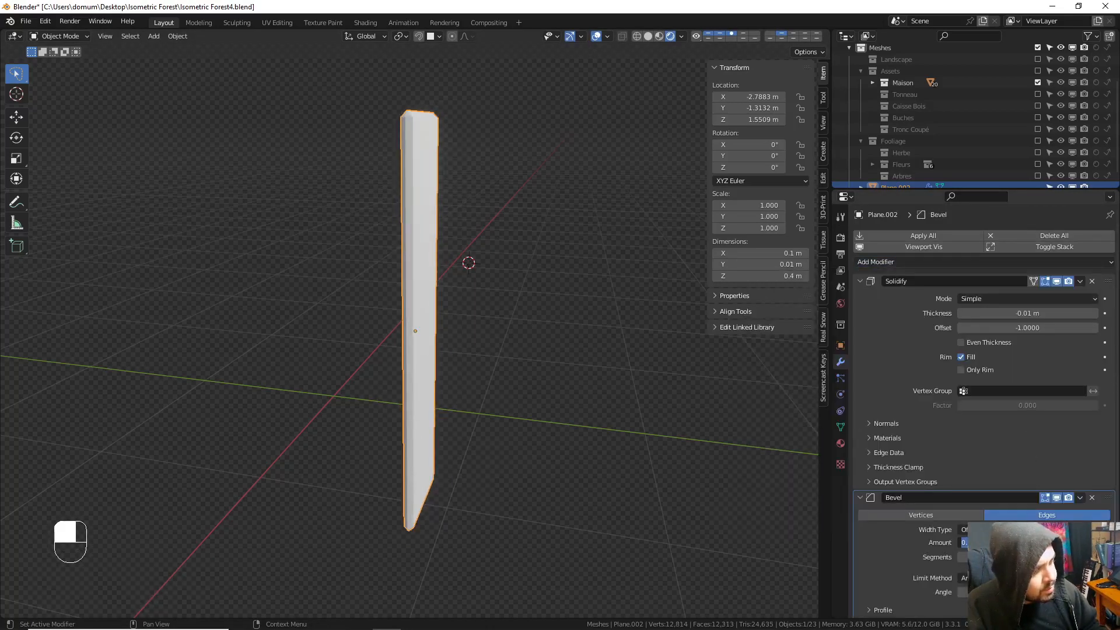
key(Return)
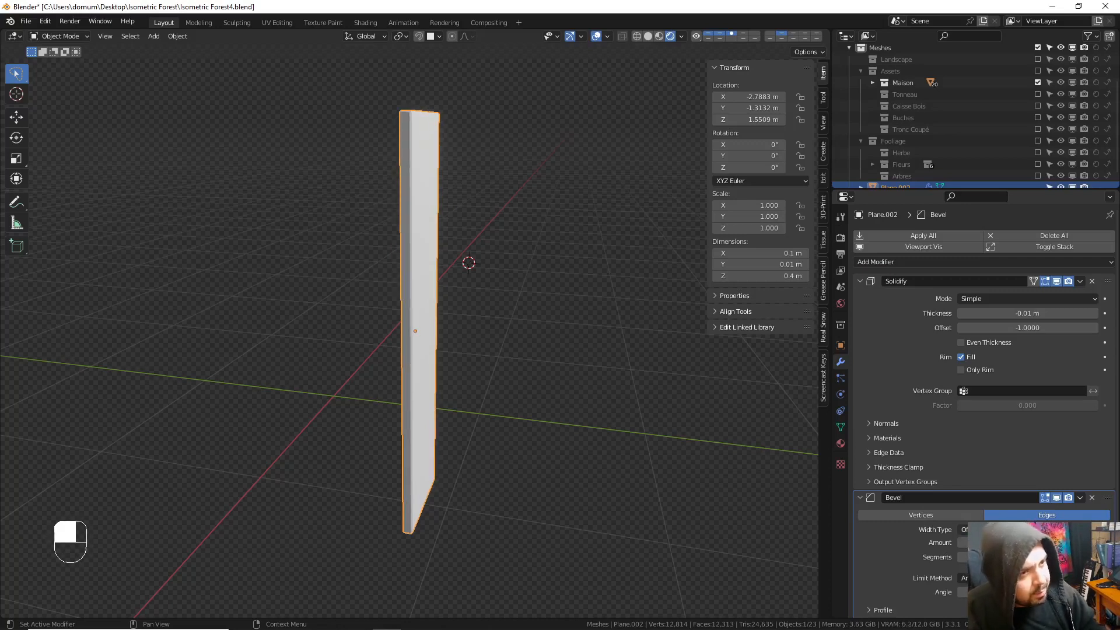
- Turn on Auto Smooth for the thin plate and add a Weighted Normal modifier
key(q)
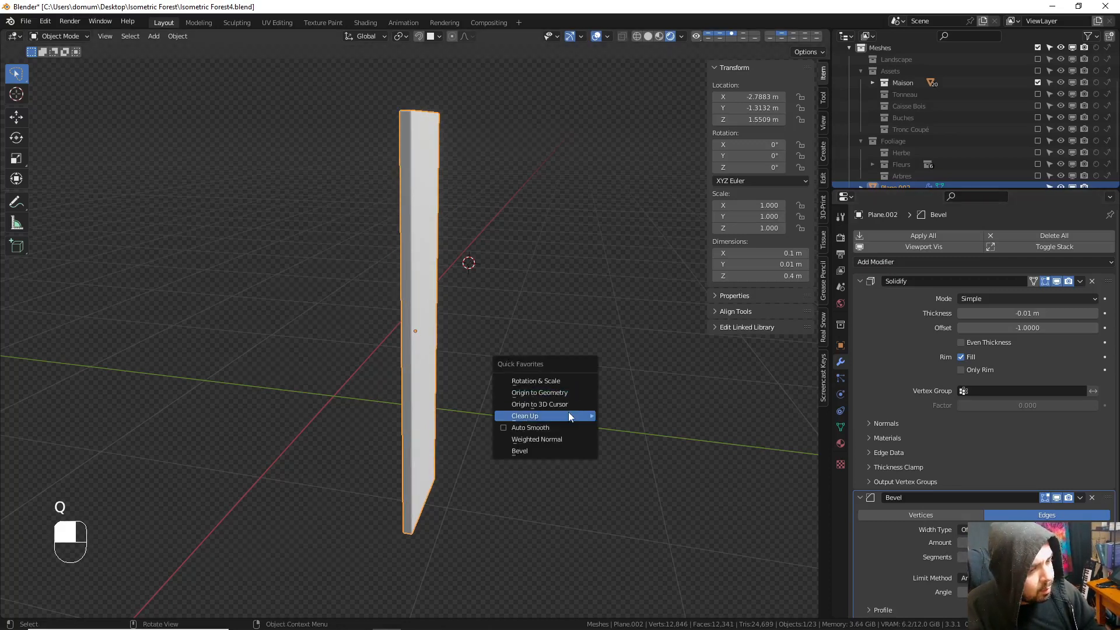
key(q)
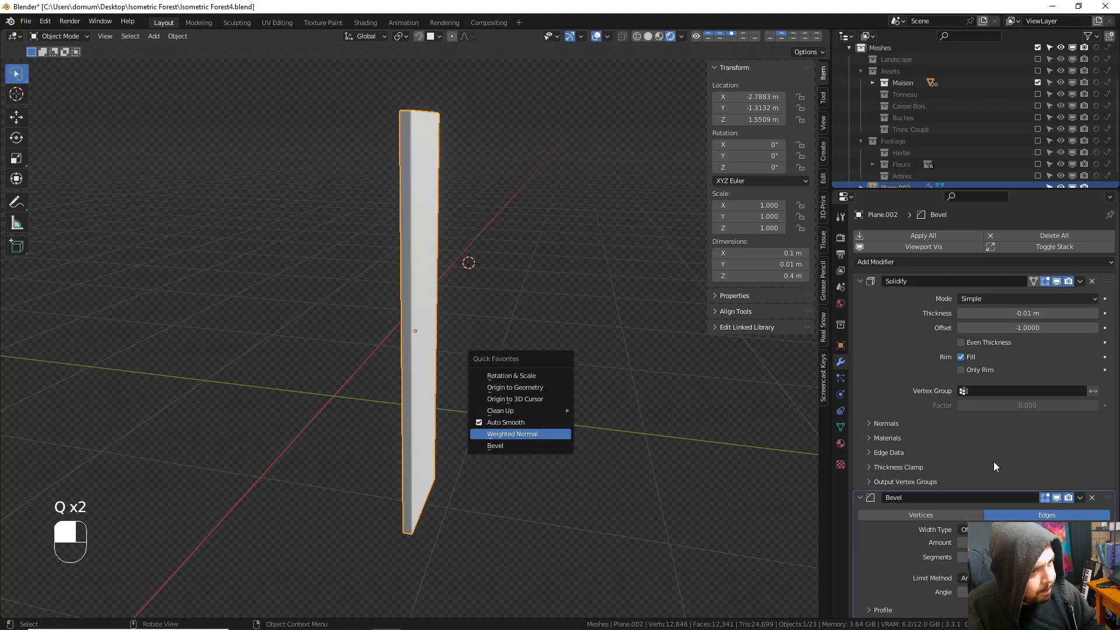
key(Return)
scroll(998, 478, down, 5)
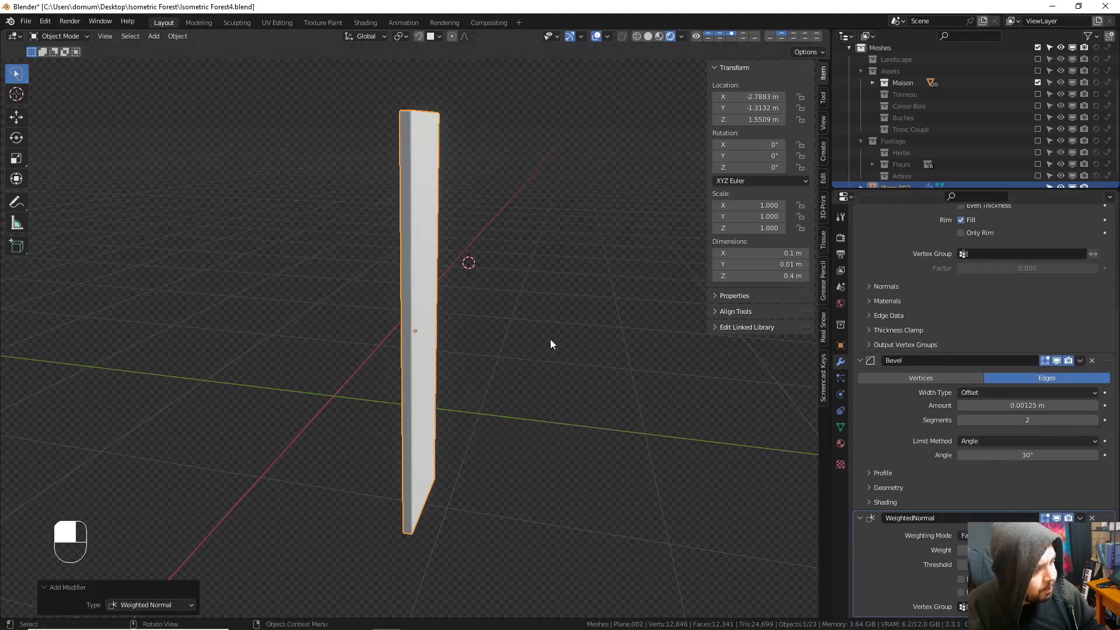
key(a)
click(485, 187)
middle_drag(474, 226, 398, 232)
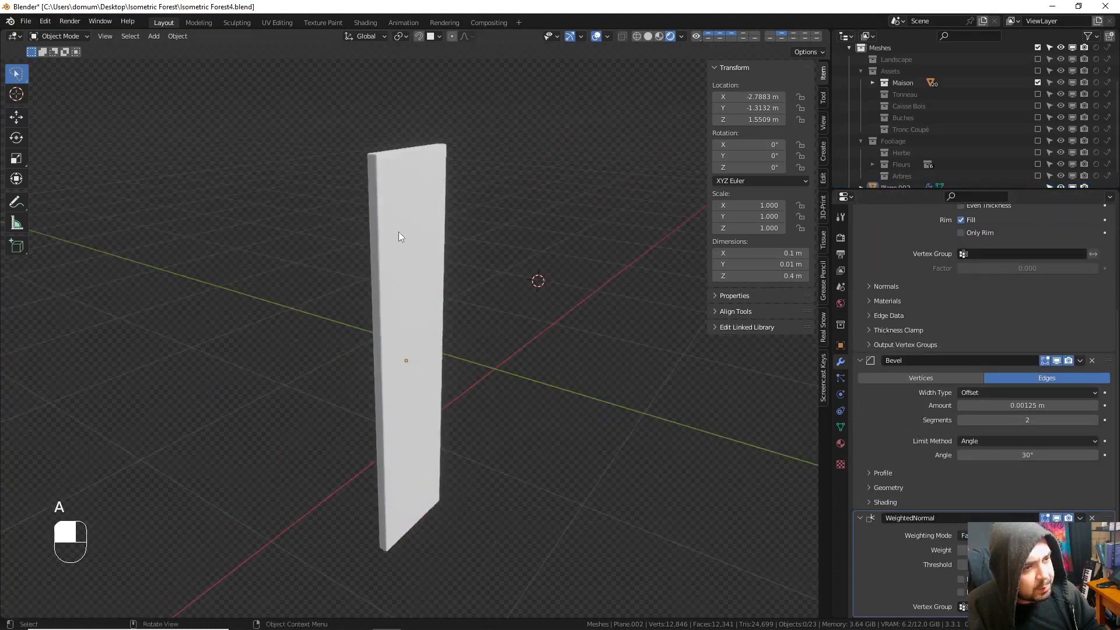
- Select the plate and apply its Solidify modifier
click(422, 222)
scroll(926, 254, up, 3)
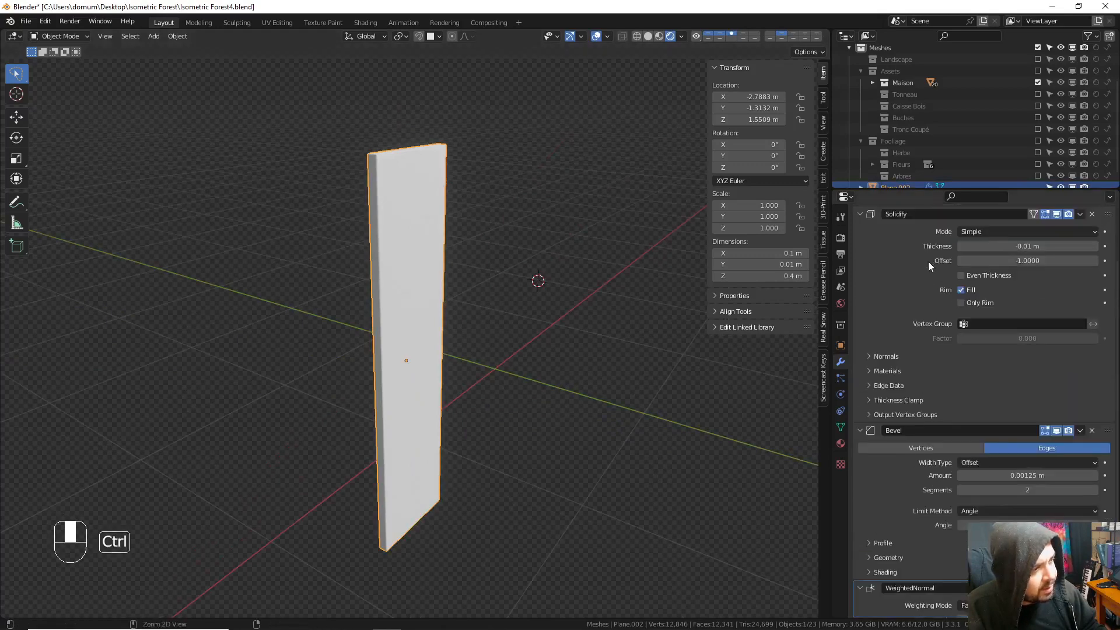
key(ctrl+a)
- Cut a centred vertical edge loop into the thin plate and snap the 3D cursor to the loop's front edge
key(Tab)
key(ctrl+r)
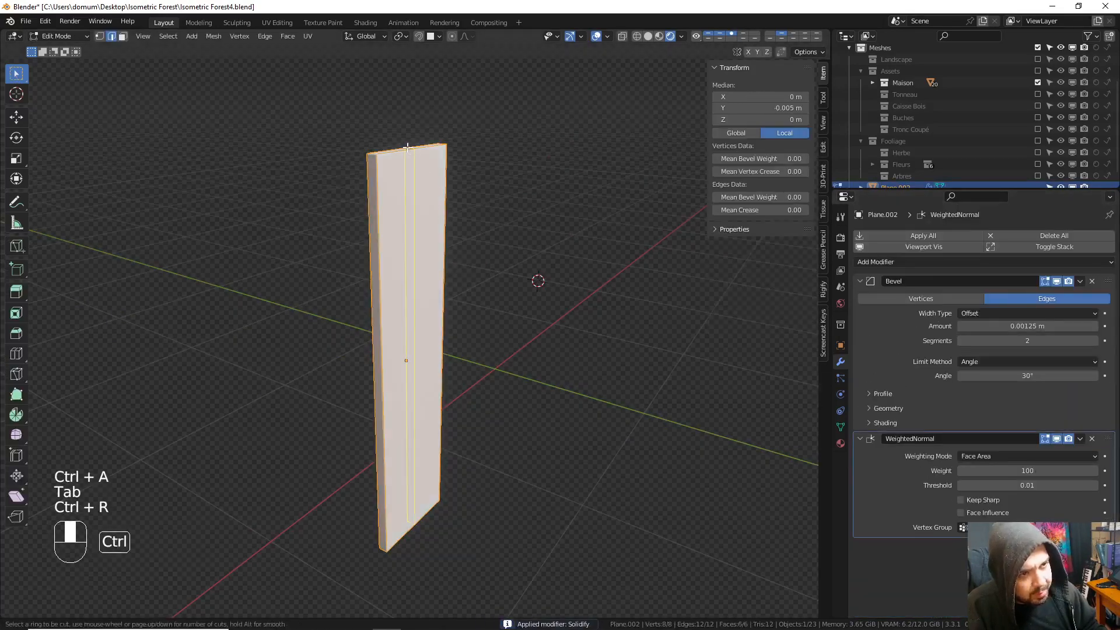
click(412, 179)
right_click(412, 179)
click(413, 187)
key(shift+s)
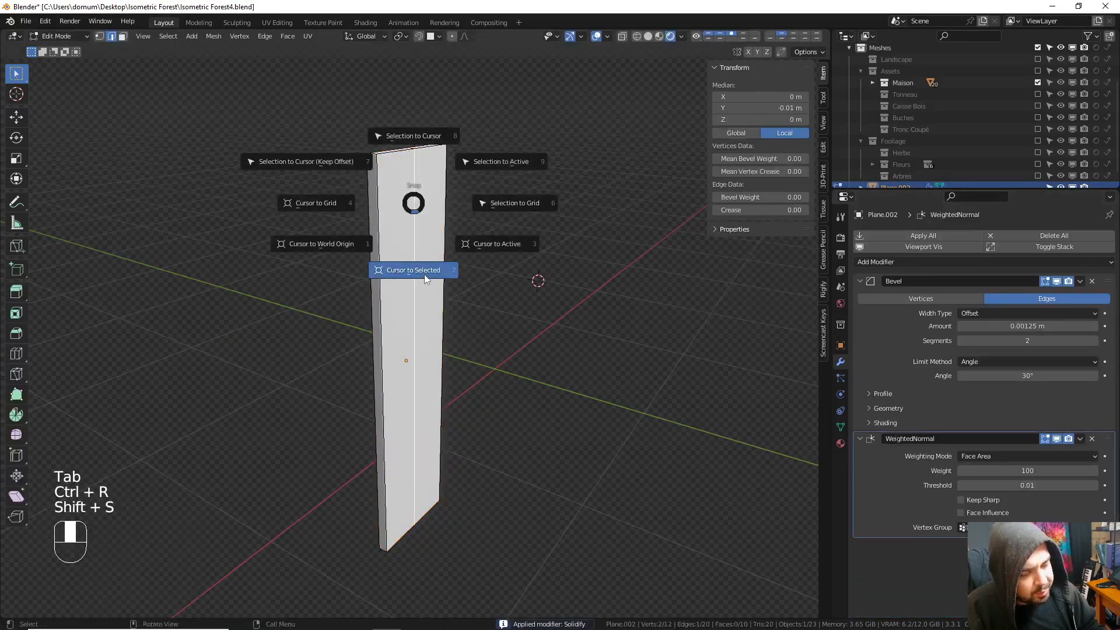
click(425, 274)
key(Tab)
- Add a Curly Curve at the 3D cursor
key(shift+a)
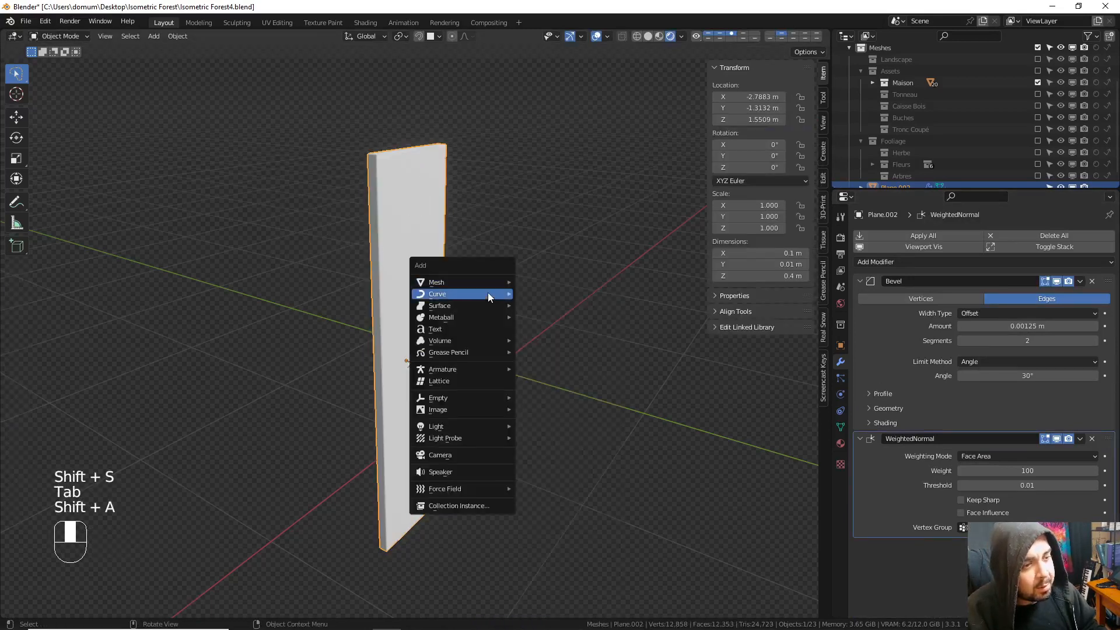
mouse_move(488, 293)
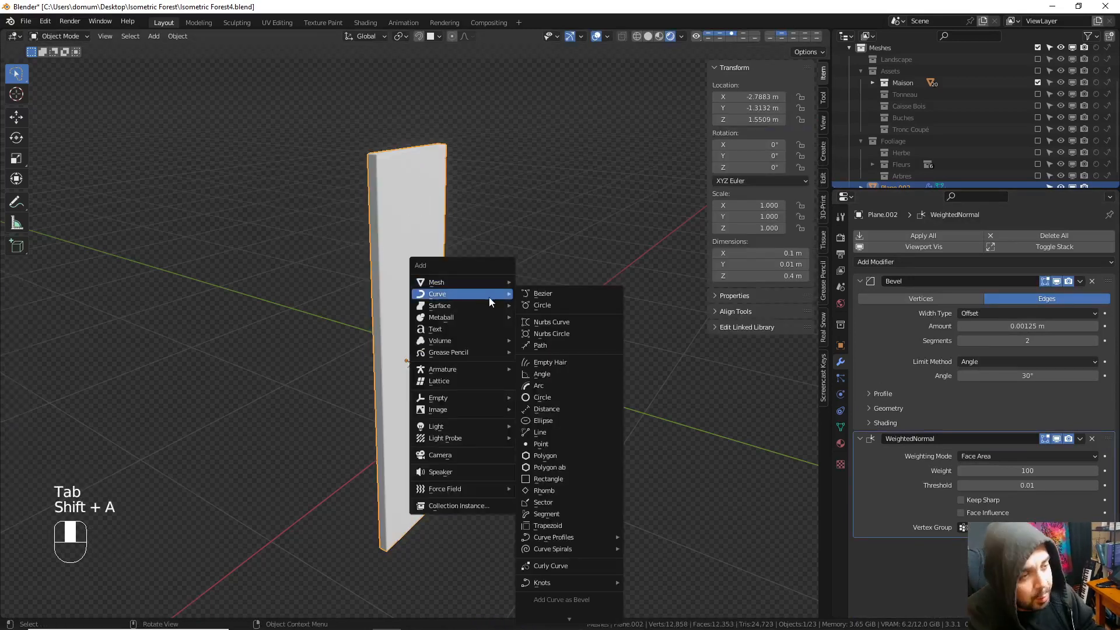
click(568, 562)
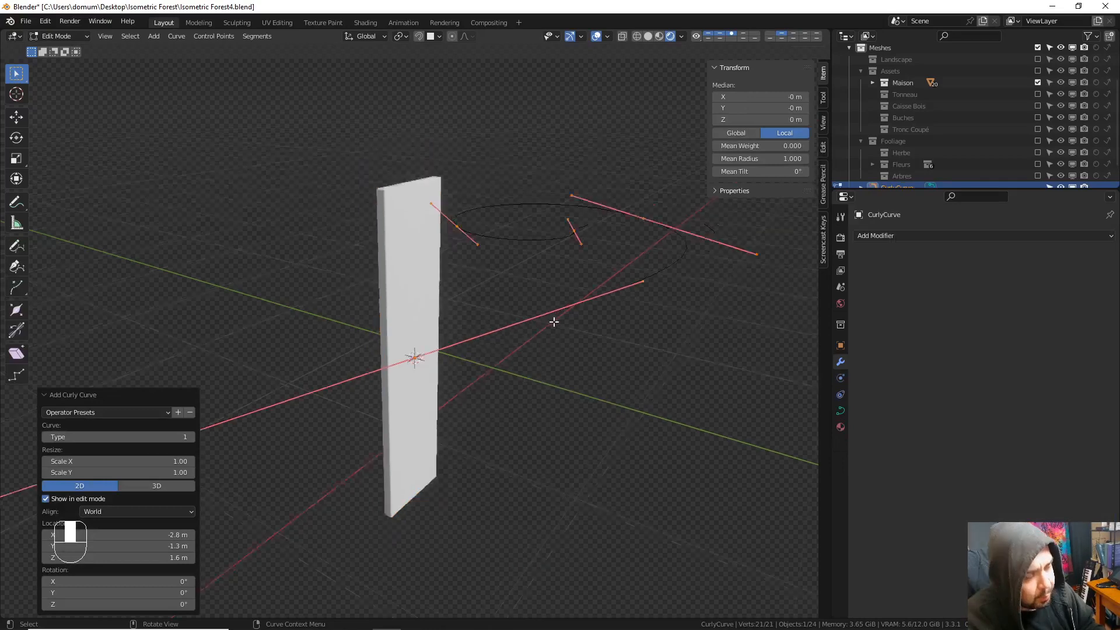
scroll(560, 292, down, 2)
scroll(503, 267, down, 3)
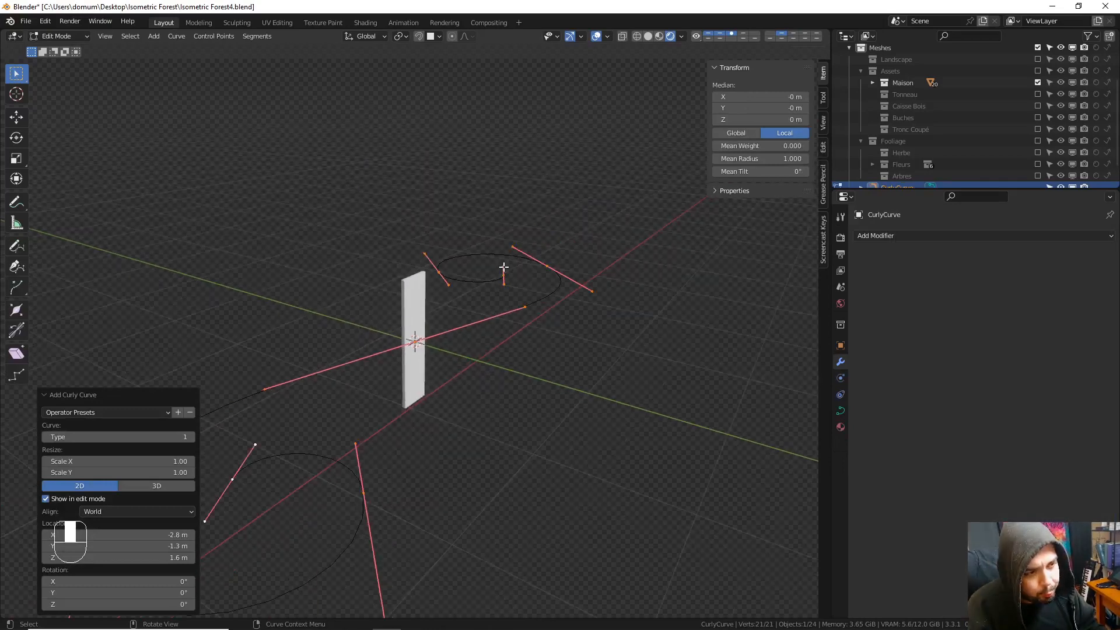
- Rotate the curly curve 90° around Z and 90° around the global Y axis so it stands upright
key(Tab)
text(r)
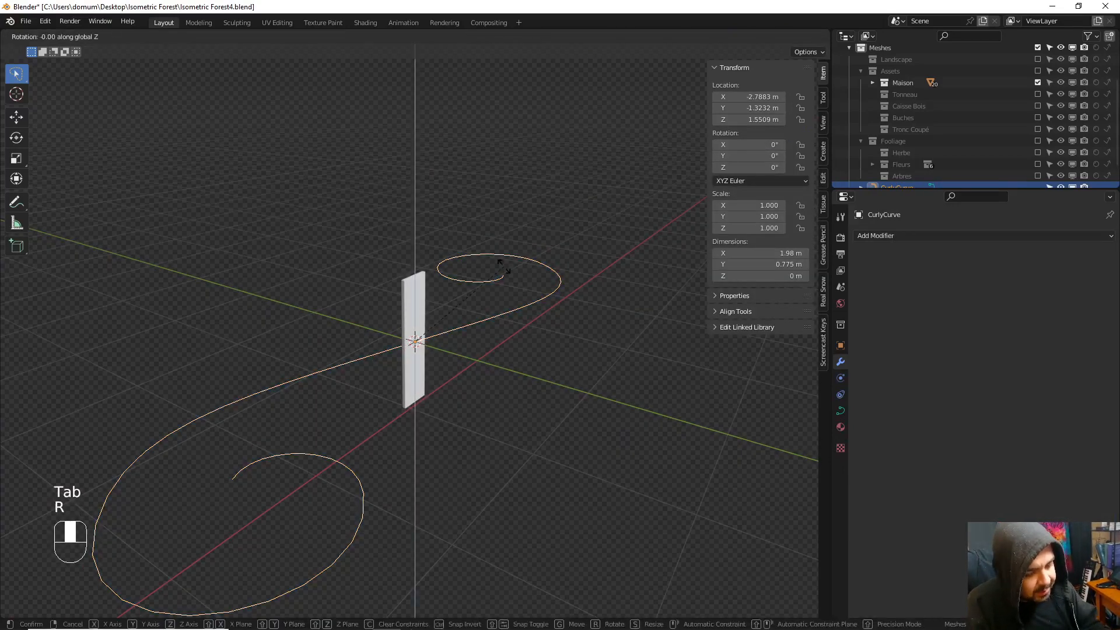
text(90)
click(502, 267)
text(r)
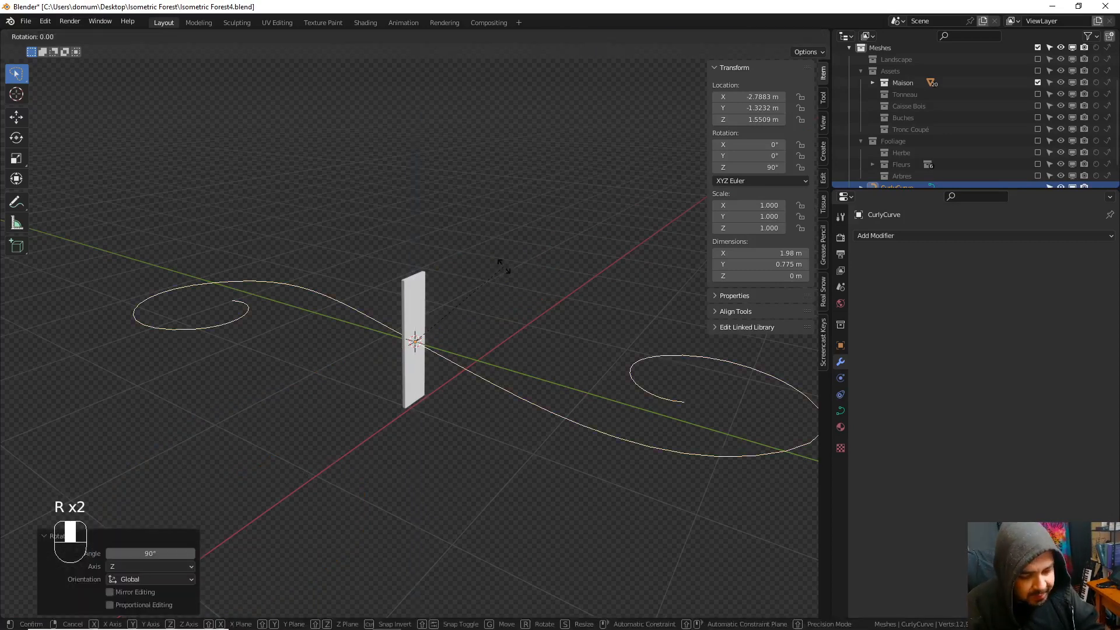
text(y90)
click(503, 268)
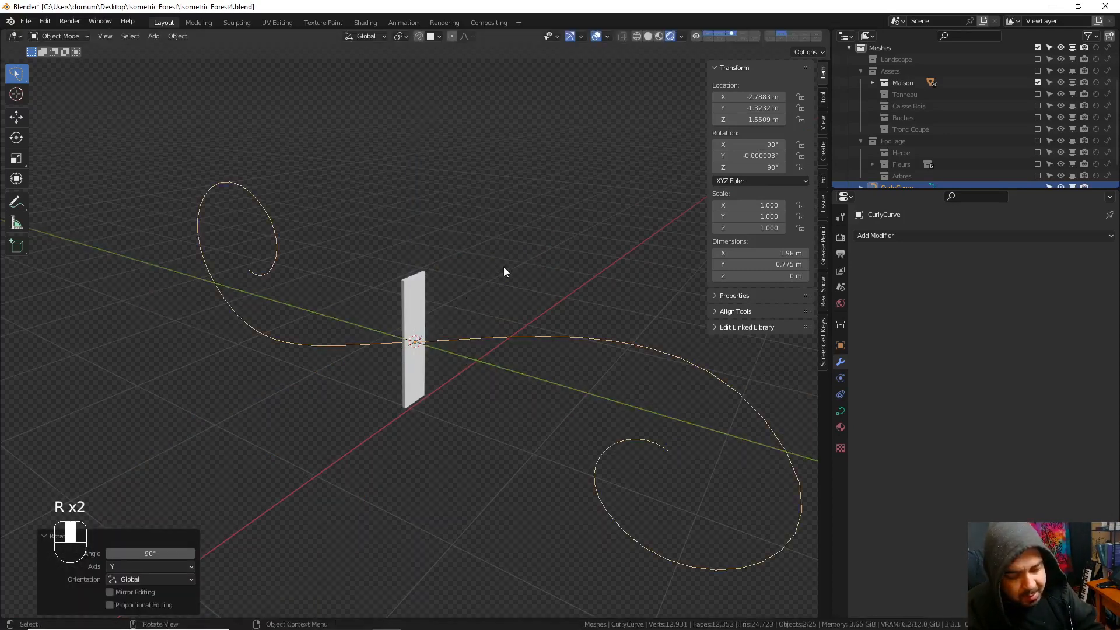
- Scale the curly curve to 0.1 and move it about 0.135 m in negative Y, in front of the plate
text(s.1)
click(503, 267)
key(g)
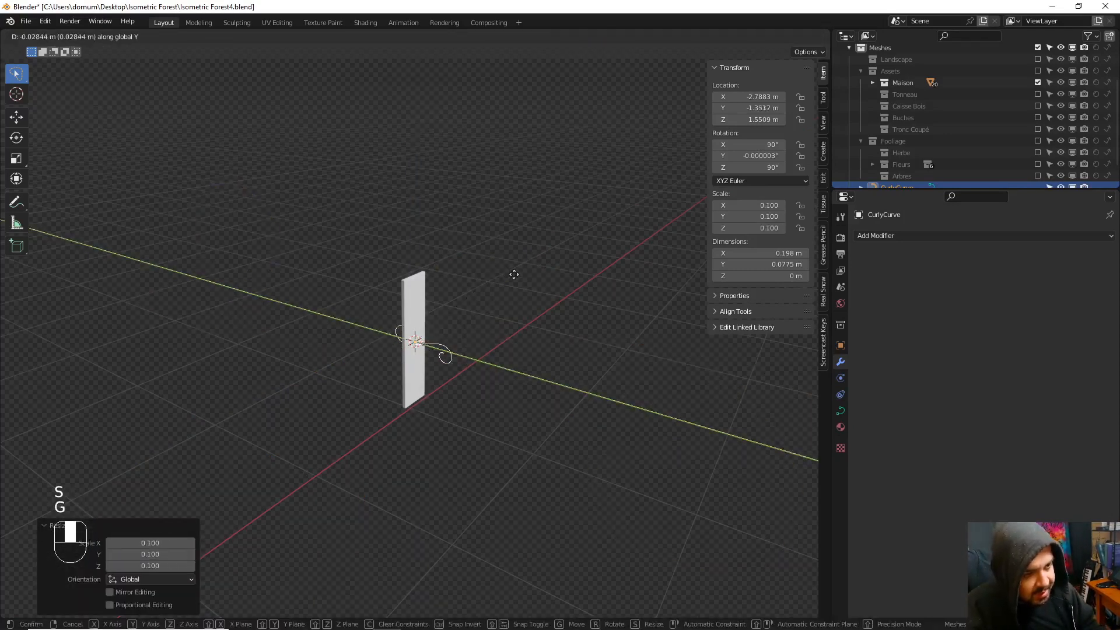
click(540, 285)
scroll(521, 260, up, 3)
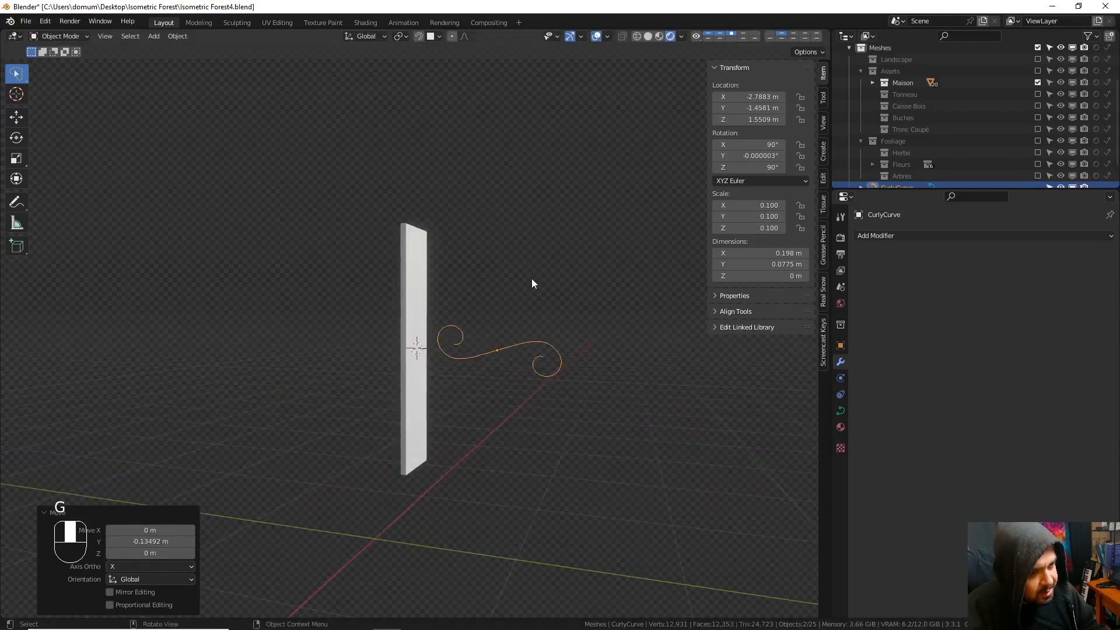
- Give the curly curve a round bevel depth that makes it a tube about 0.02 m thick
click(841, 410)
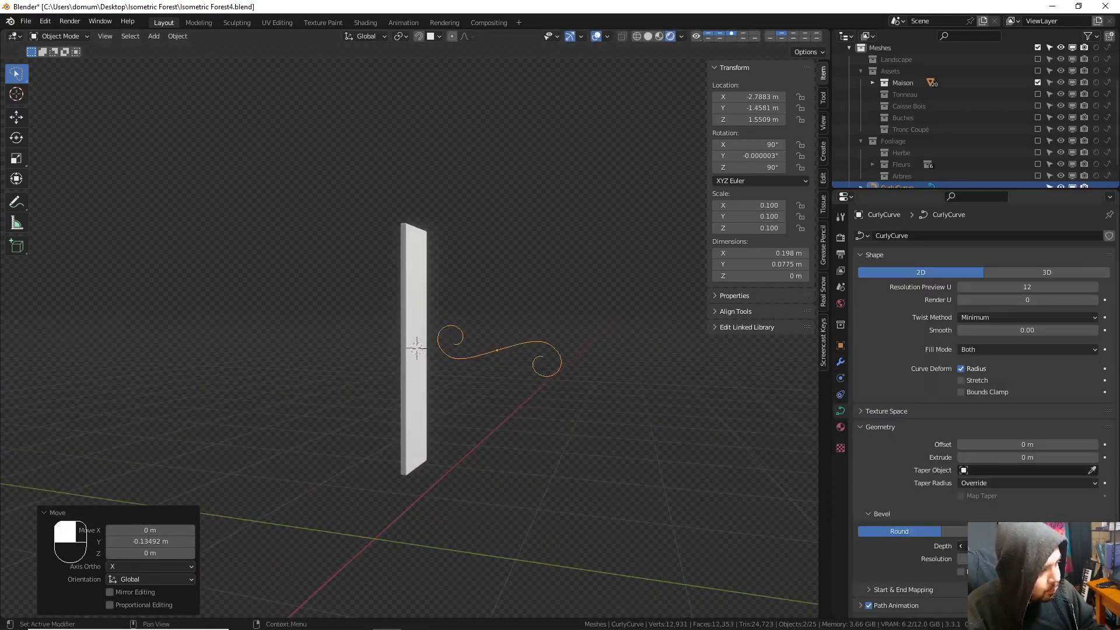
drag(1028, 546, 1059, 546)
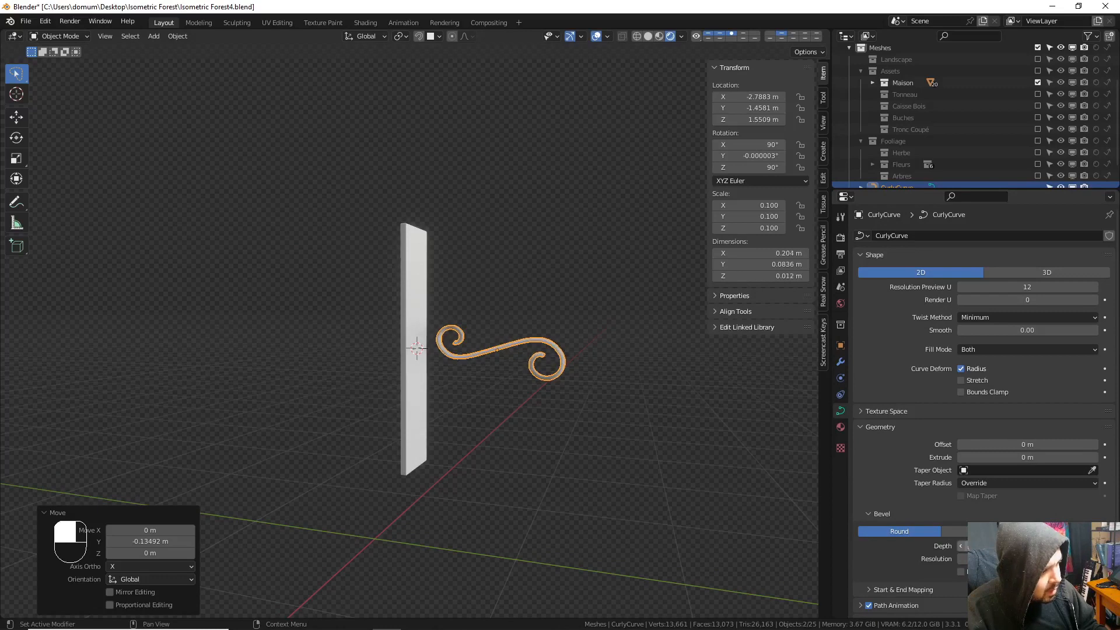
scroll(635, 384, up, 4)
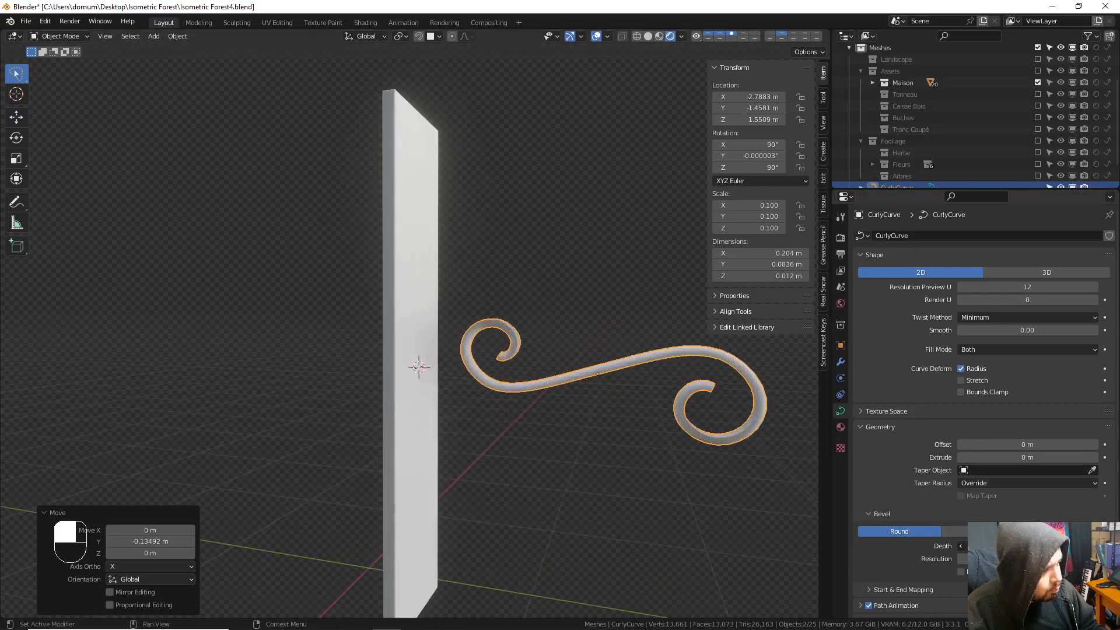
click(1028, 546)
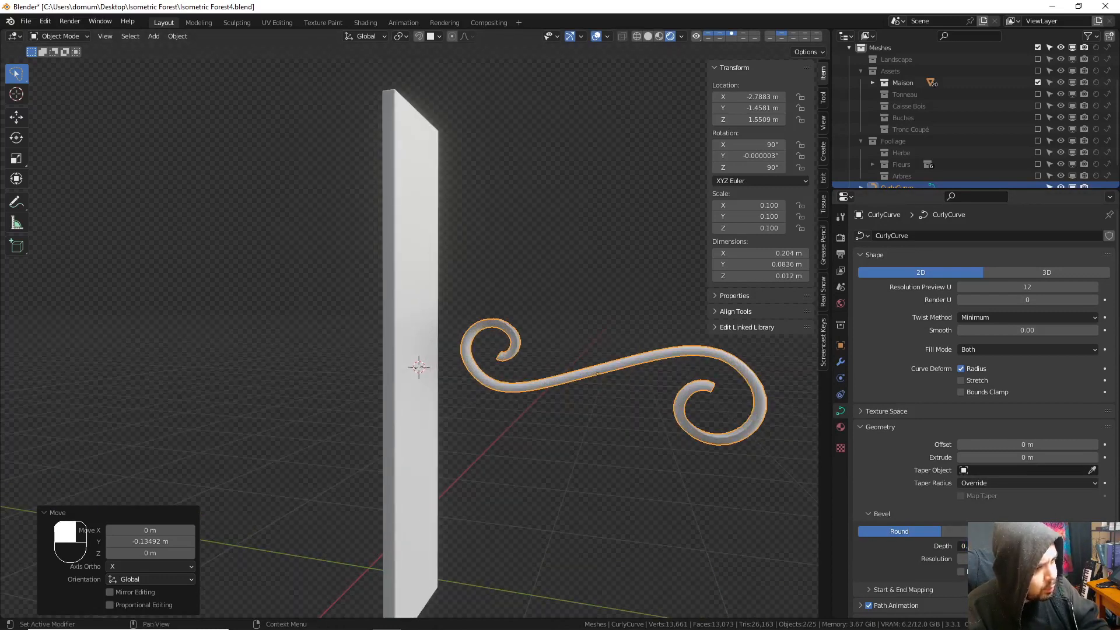
key(Delete)
scroll(570, 493, up, 1)
- Raise the curly curve about 0.12 m along Z
key(g)
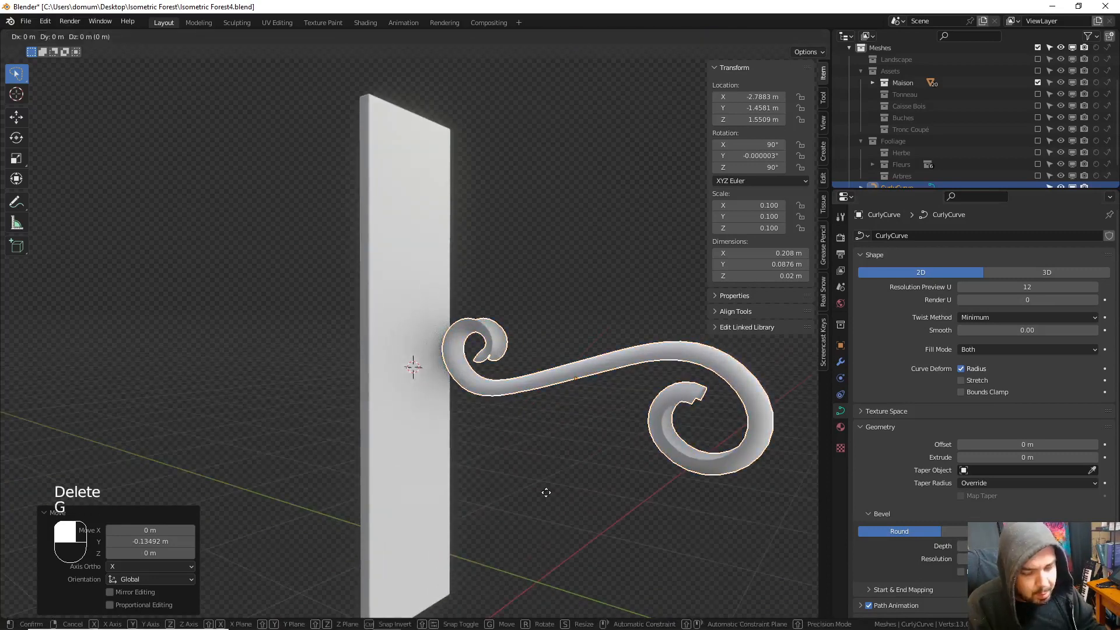
key(z)
click(522, 301)
middle_drag(523, 302, 594, 327)
key(g)
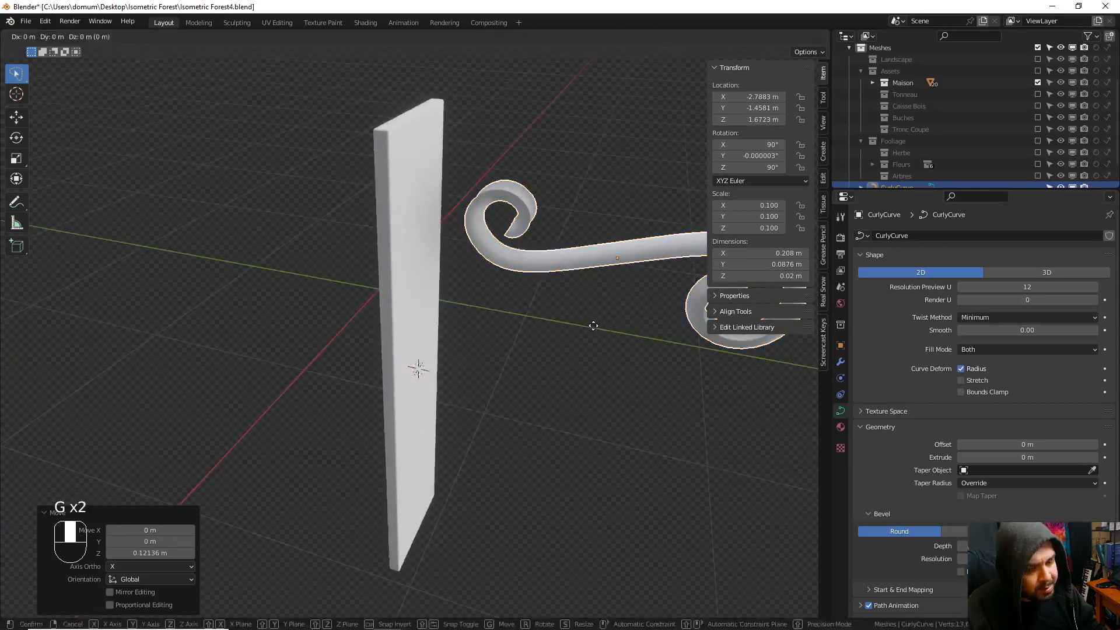
key(y)
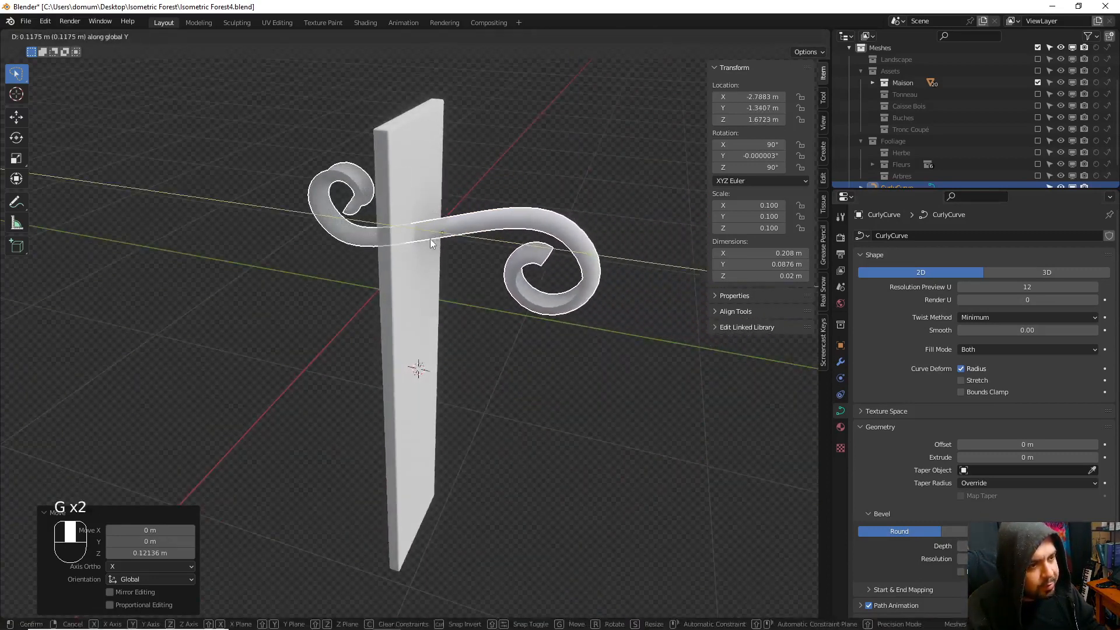
key(Escape)
- Move the curly curve about 0.036 m along Y against the plate and raise it about 0.036 m along Z
key(g)
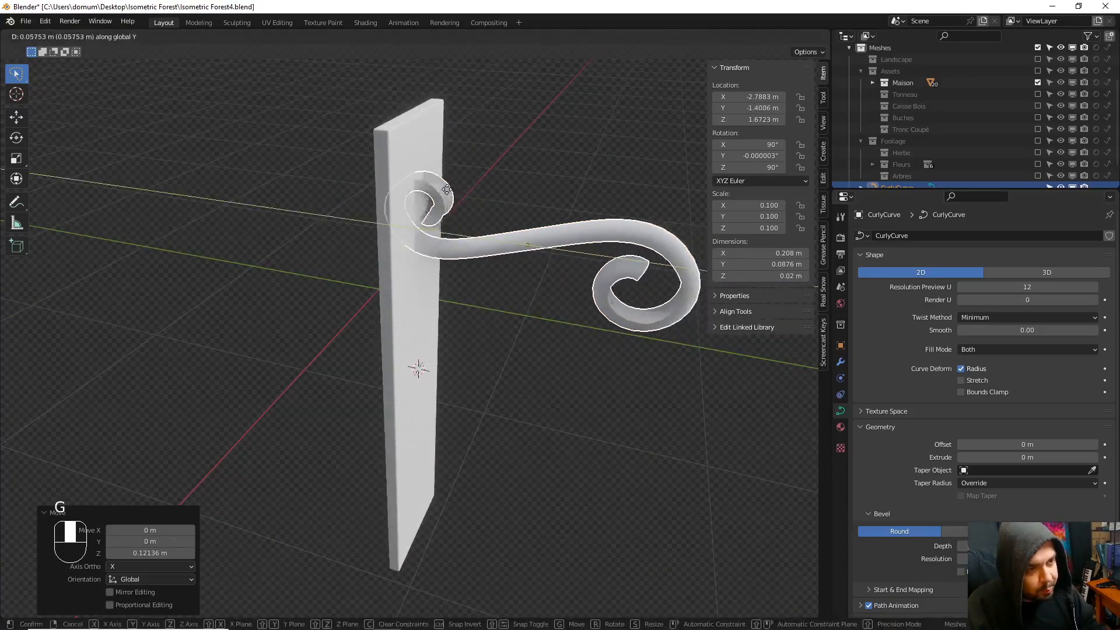
key(y)
click(496, 129)
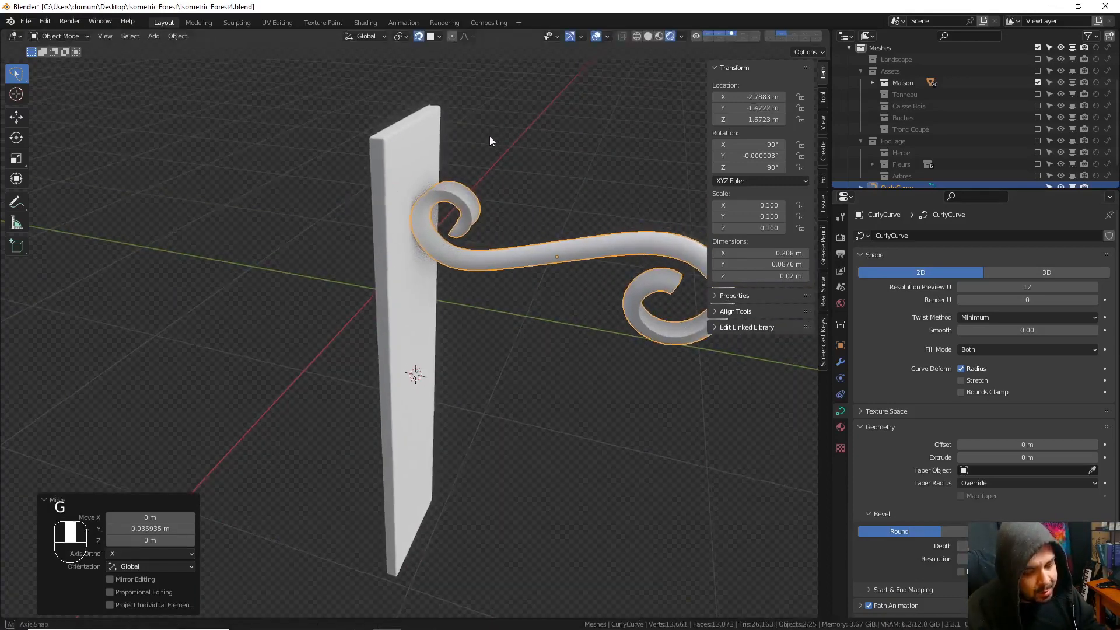
middle_drag(489, 136, 447, 120)
key(g)
key(z)
click(502, 206)
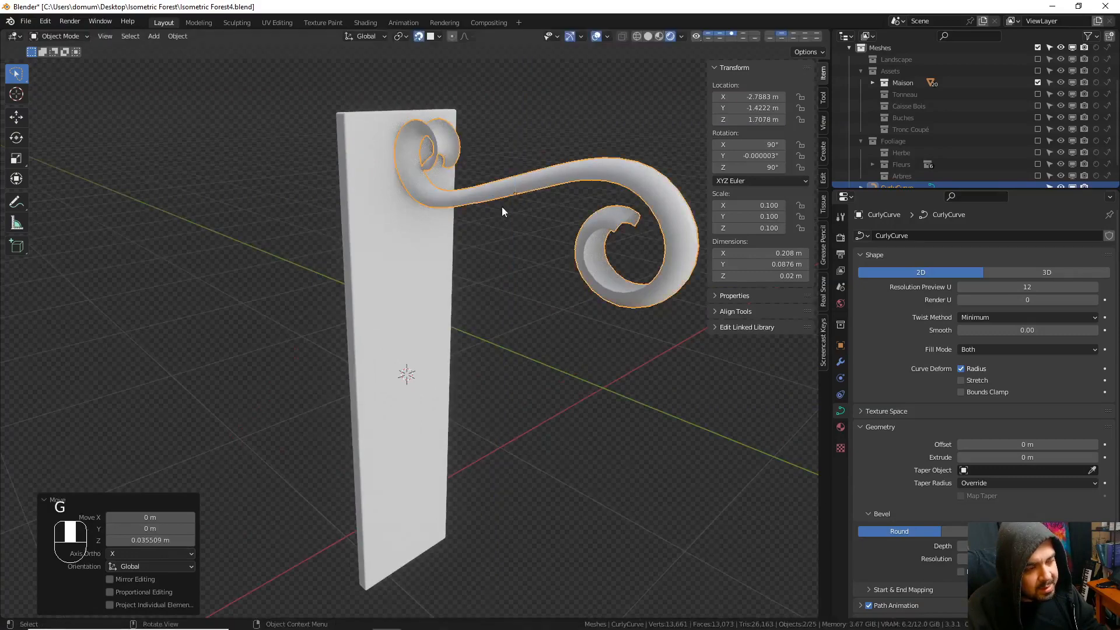
- Convert the curly curve to a mesh
middle_drag(502, 206, 464, 260)
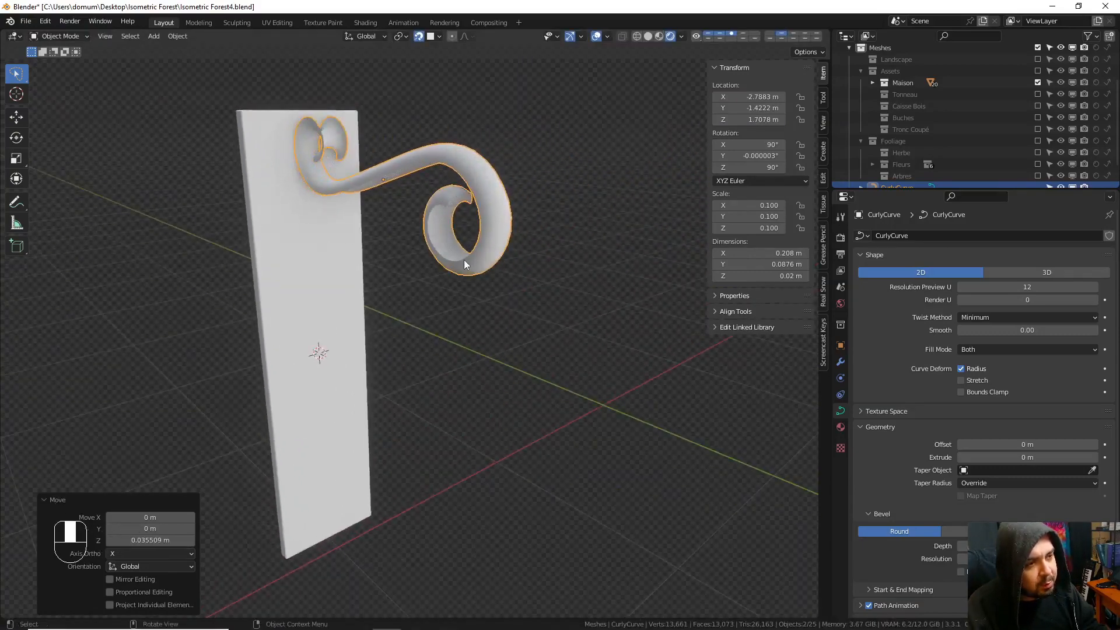
key(Tab)
key(Tab)
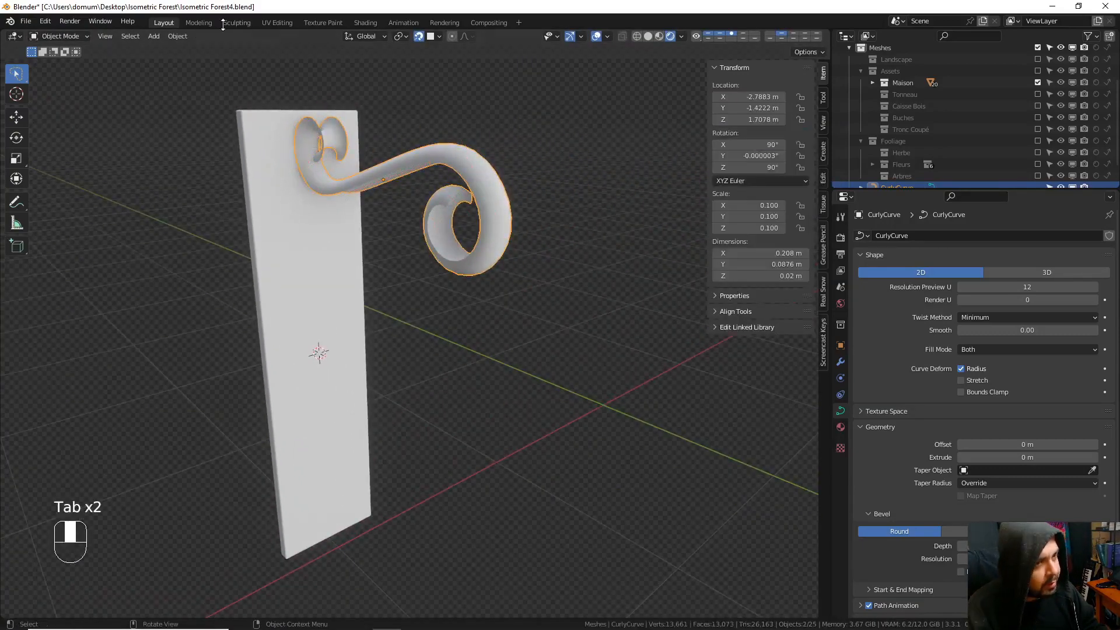
click(177, 38)
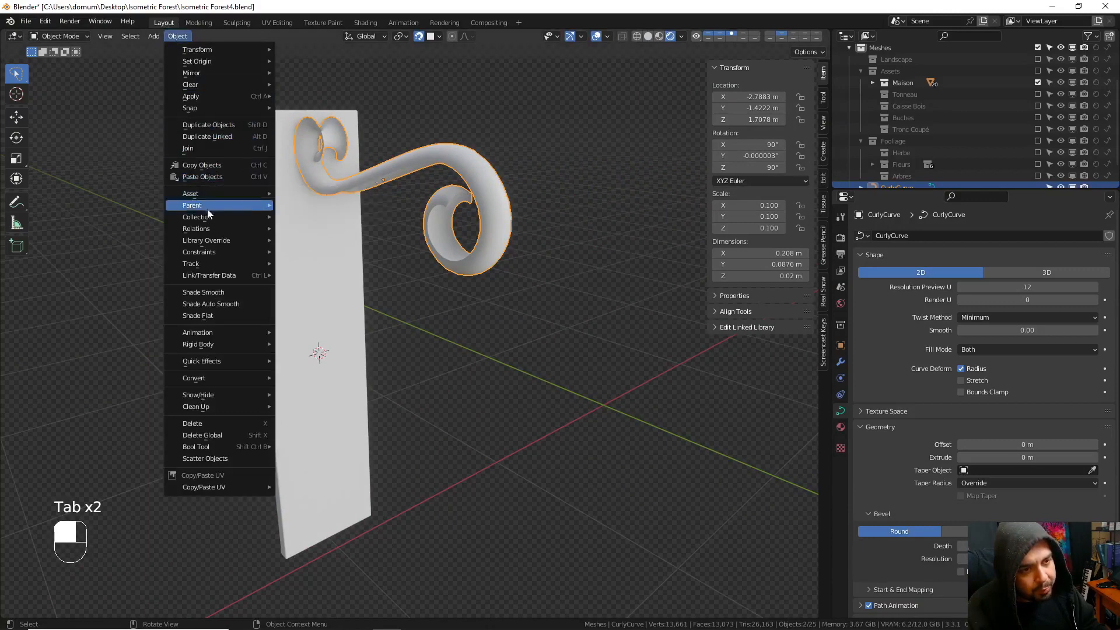
mouse_move(221, 379)
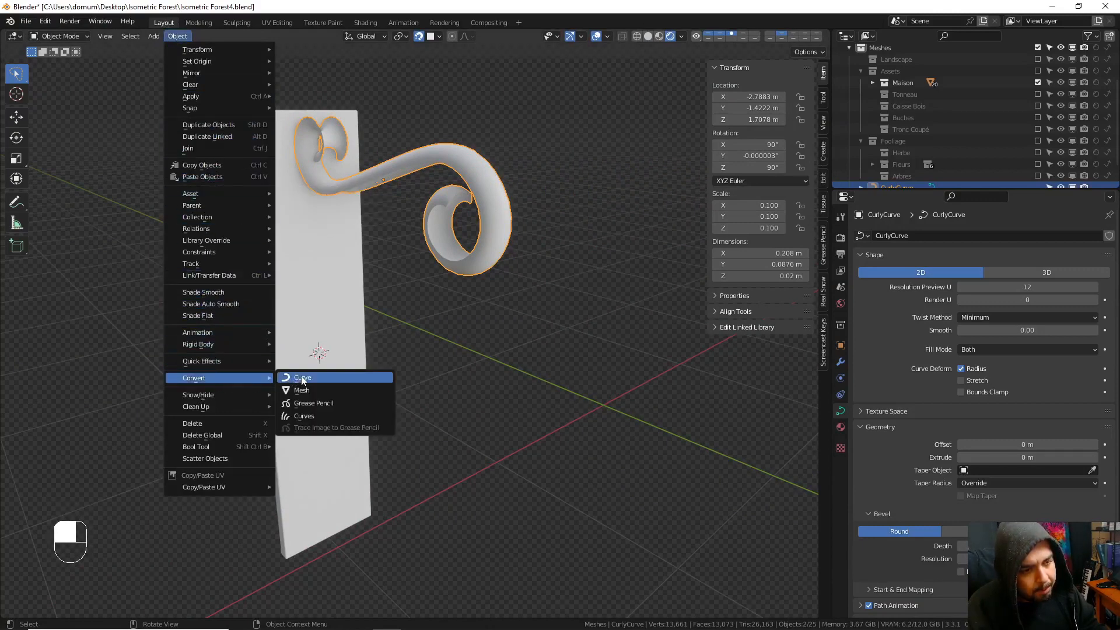
click(327, 390)
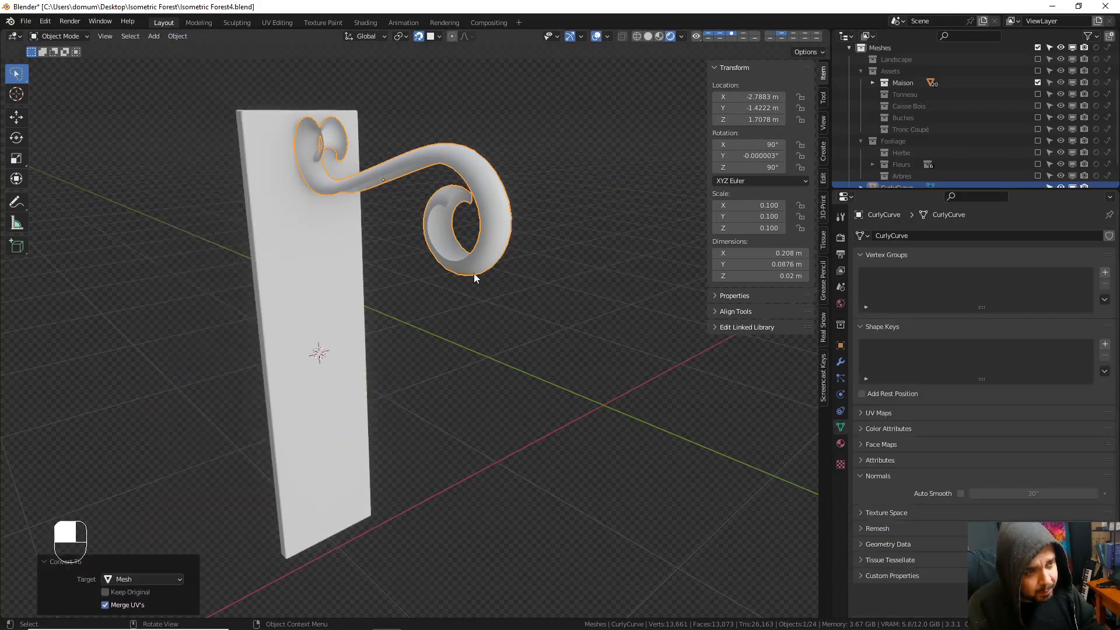
- Select the ring of edges at the lowest part of the bracket's outer curl and snap the 3D cursor to it
key(Tab)
middle_drag(474, 274, 560, 352)
scroll(560, 352, up, 2)
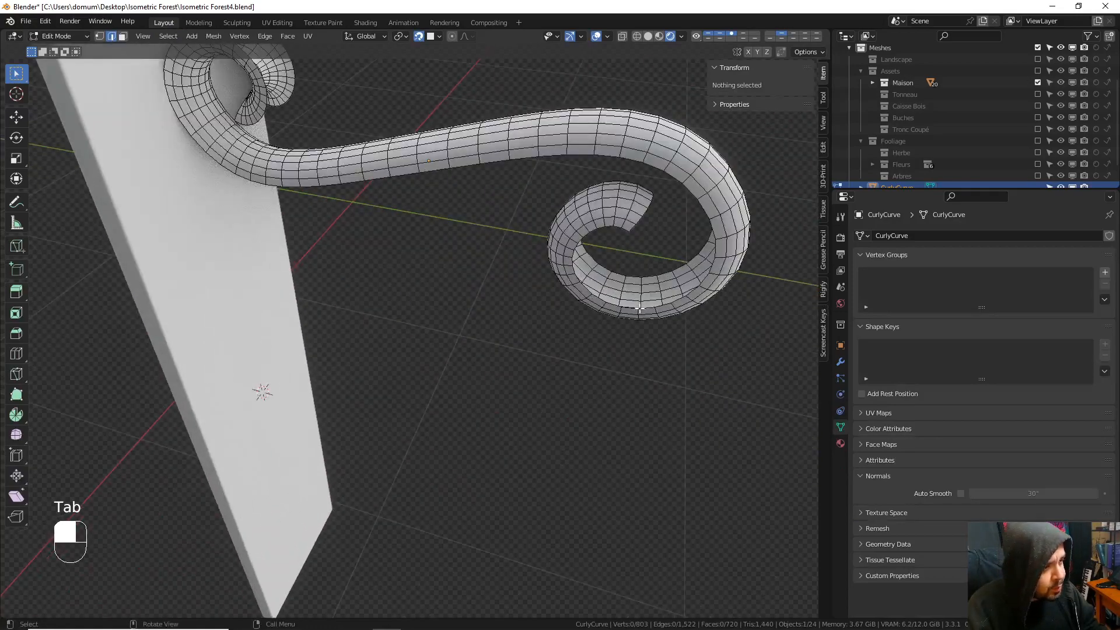
click(623, 288)
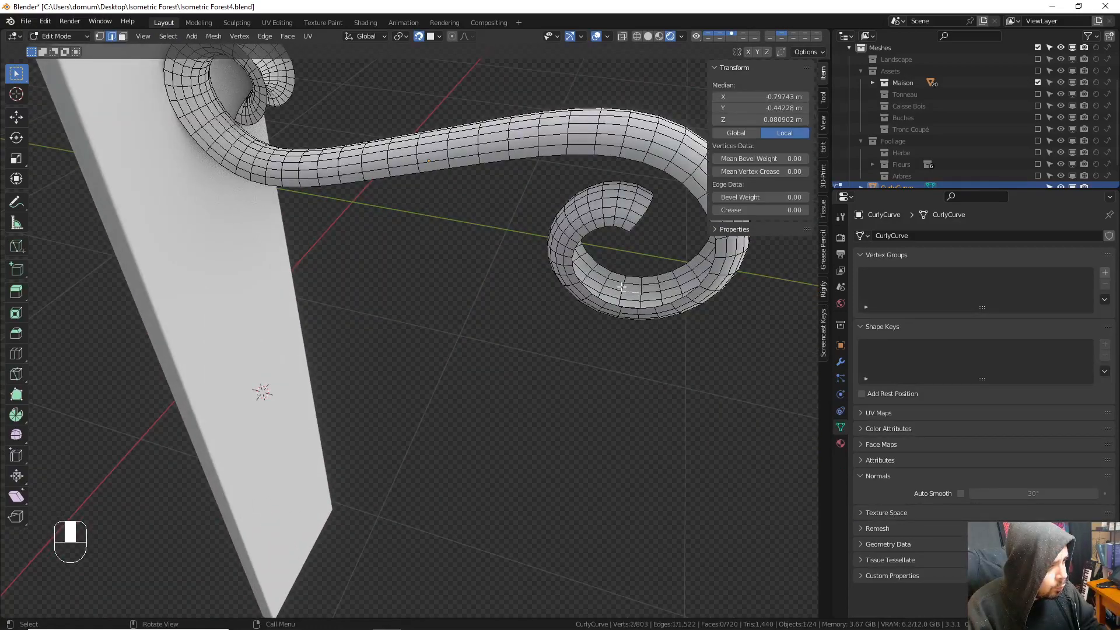
alt+shift+click(622, 287)
key(shift+s)
click(603, 363)
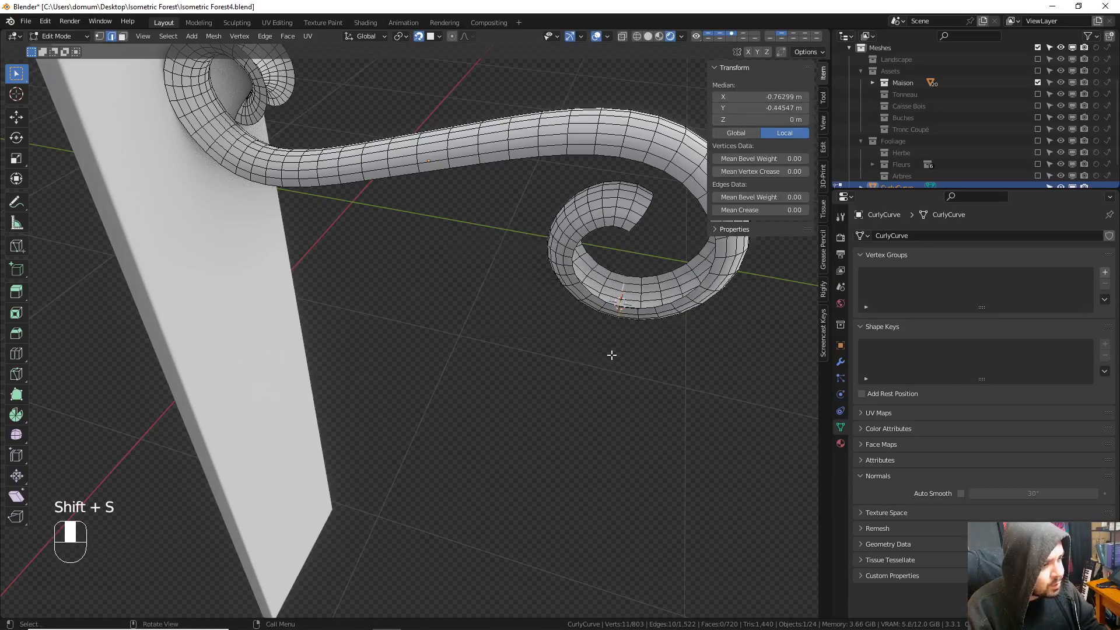
- Add a torus mesh at the 3D cursor on the outer curl
key(Tab)
key(shift+a)
mouse_move(582, 338)
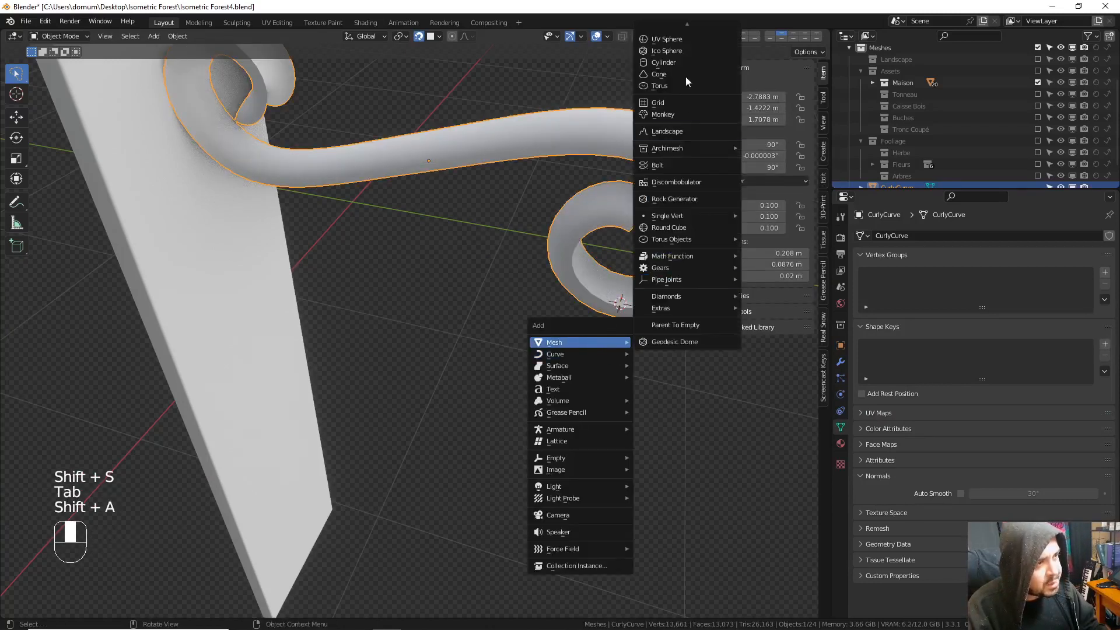
click(679, 85)
scroll(617, 239, down, 3)
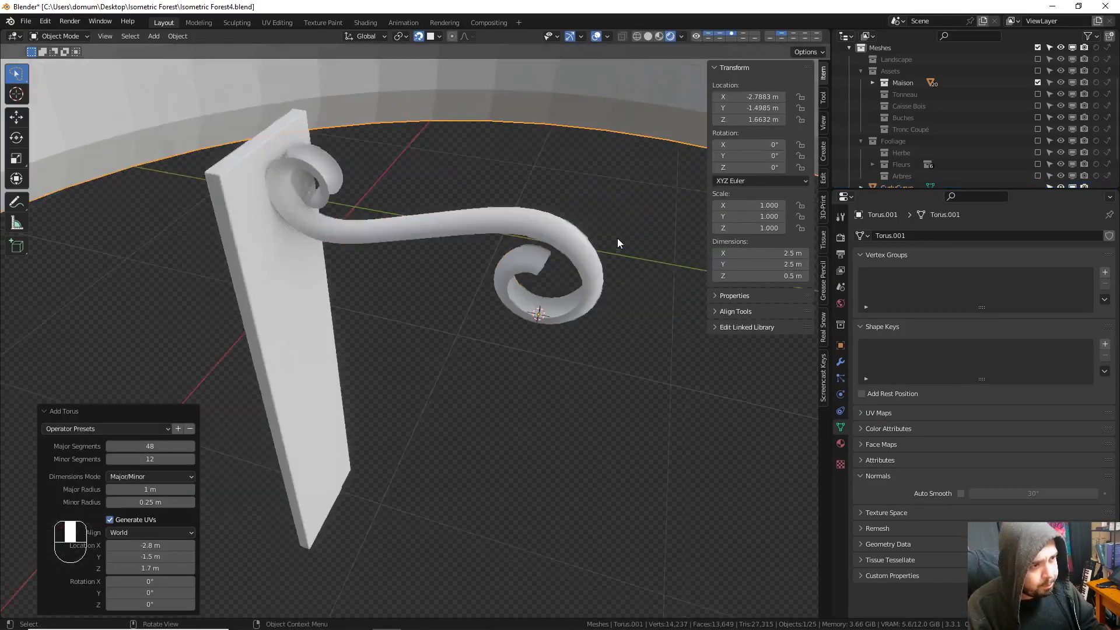
middle_drag(618, 239, 552, 230)
scroll(550, 230, down, 2)
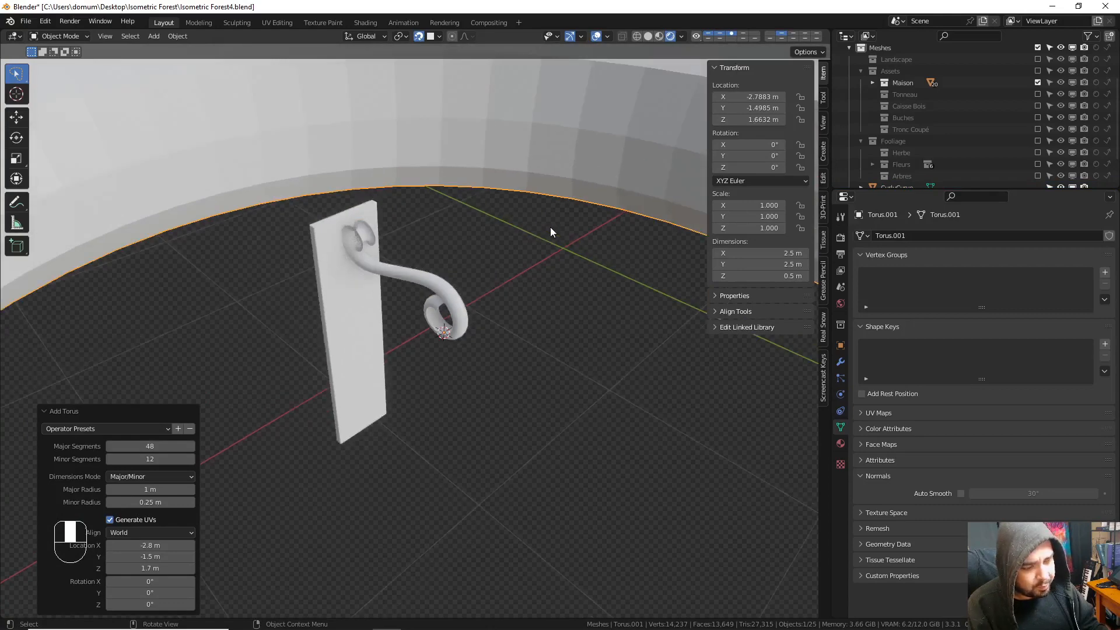
- Isolate the torus in top view, enter Edit Mode with nothing selected and display it in wireframe
key(KP_Divide)
key(KP_7)
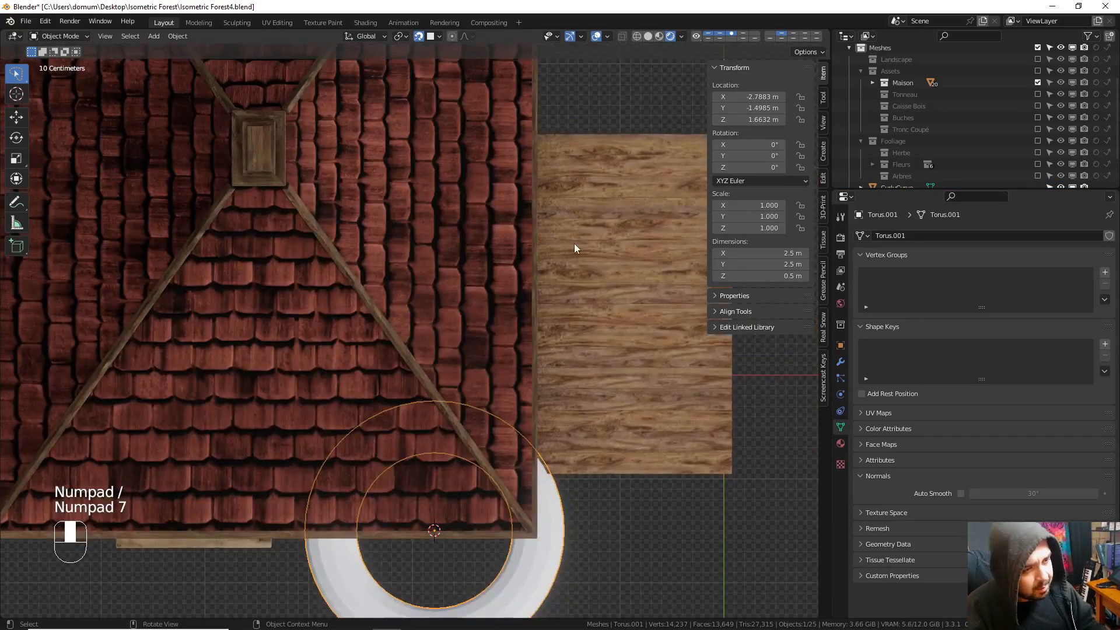
key(KP_Divide)
key(Tab)
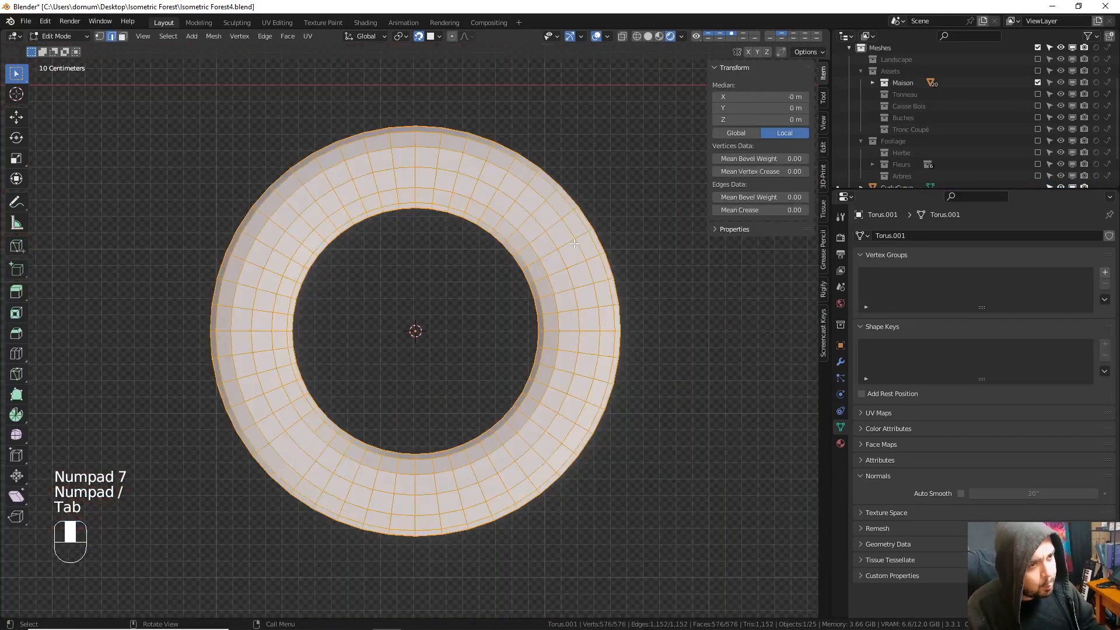
key(a)
click(552, 188)
click(627, 36)
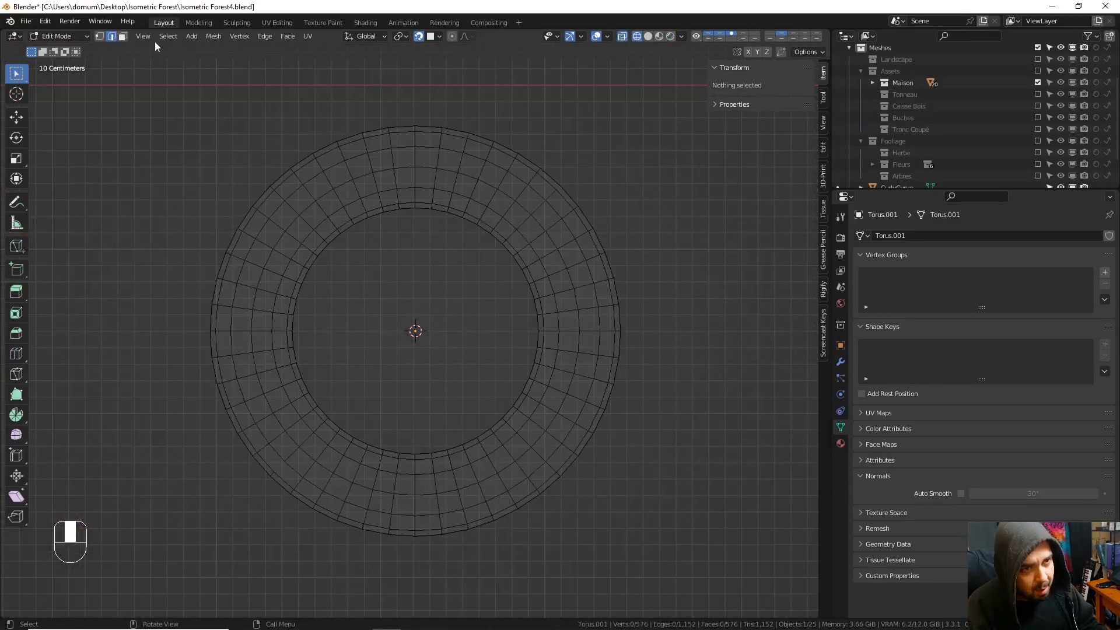
- Select the faces of the torus's +Y half and move them 2 m along Y to form an elongated chain link
key(b)
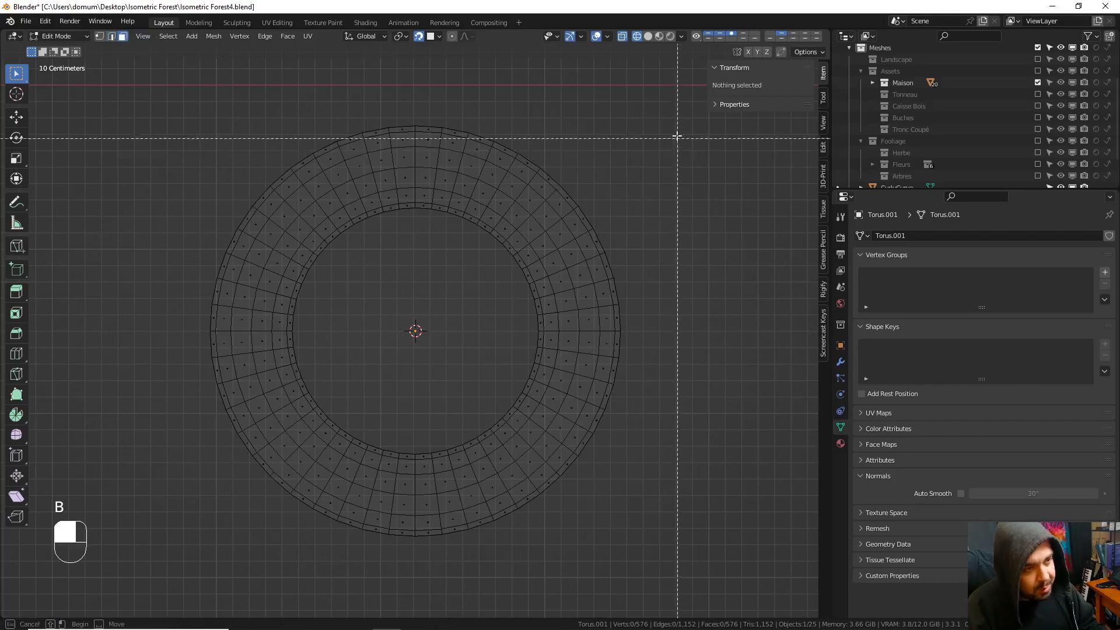
drag(652, 112, 196, 344)
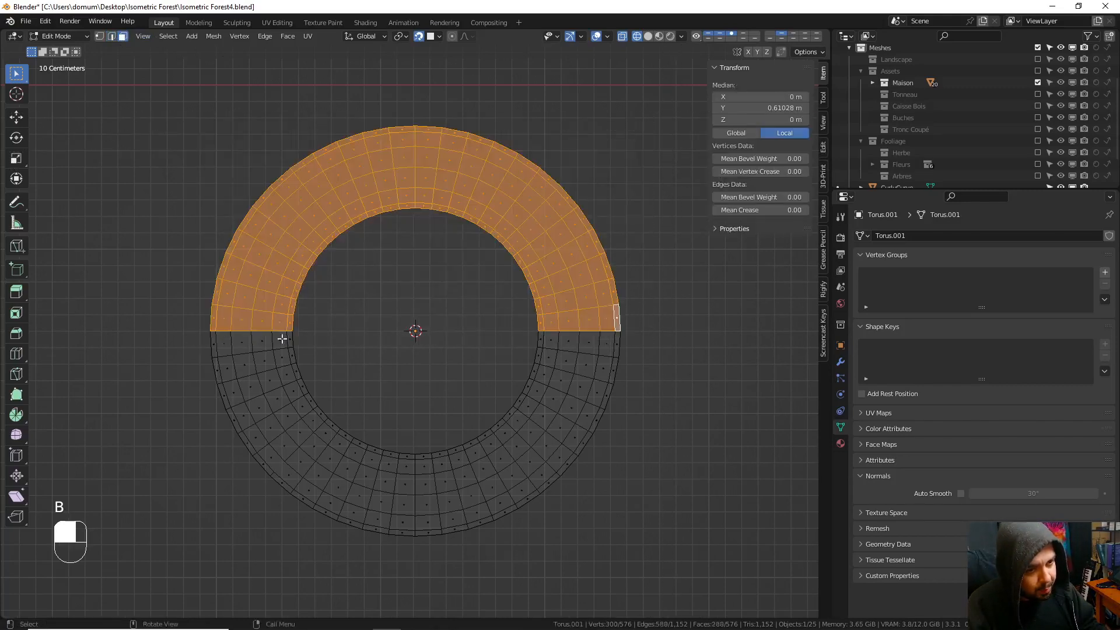
text(gy)
text(2)
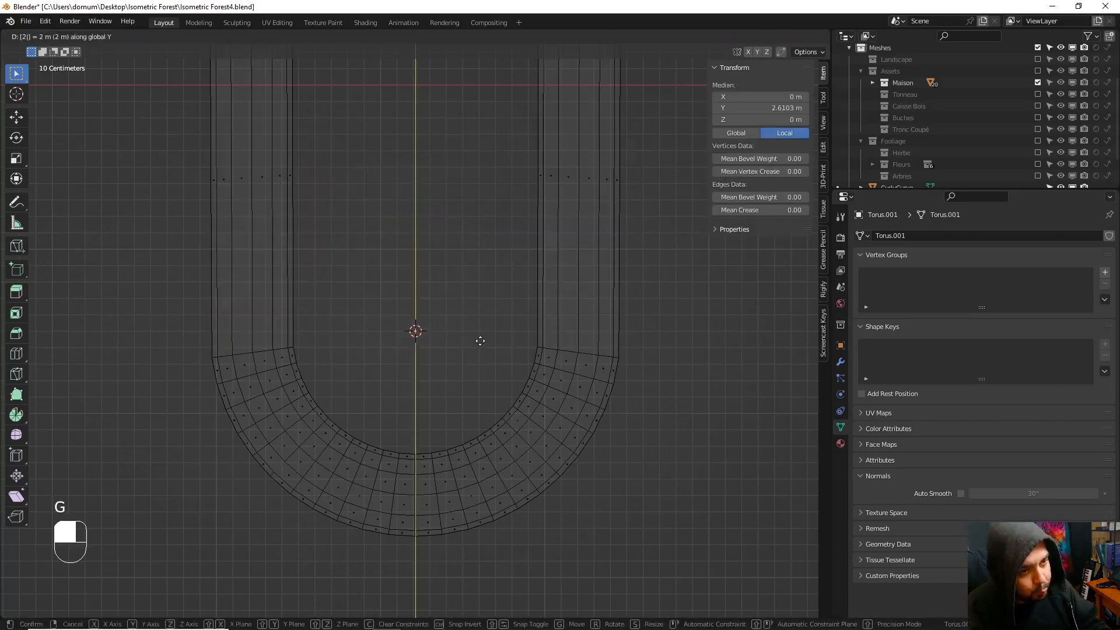
key(Return)
scroll(488, 338, down, 5)
key(Tab)
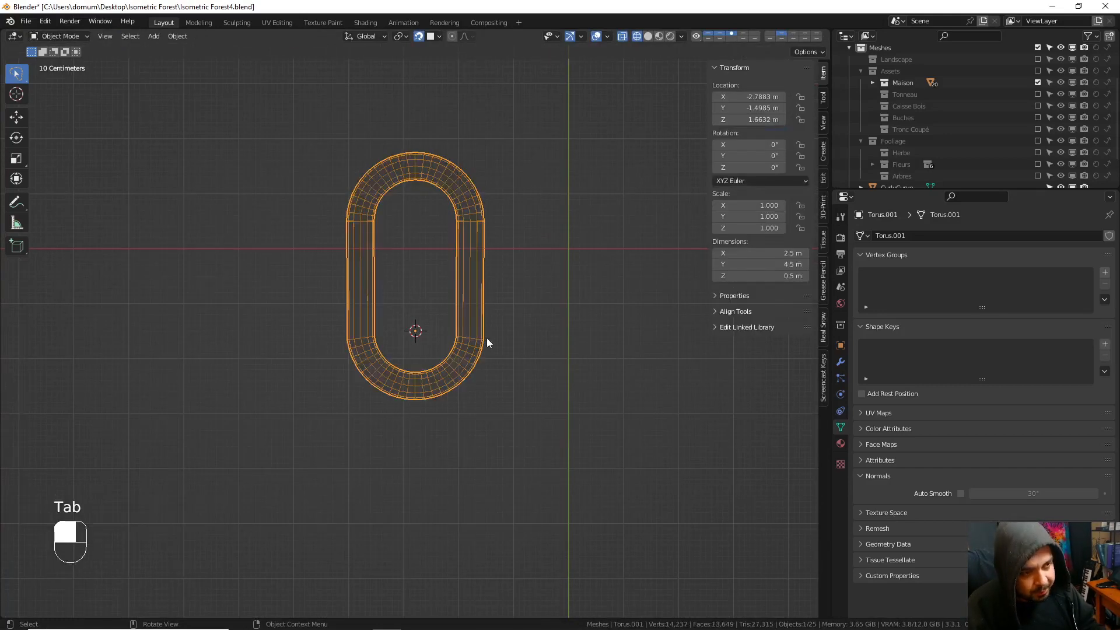
- Duplicate the chain link, rotate the copy 90° about Y and move it about -3.31 m along Y
key(shift+d)
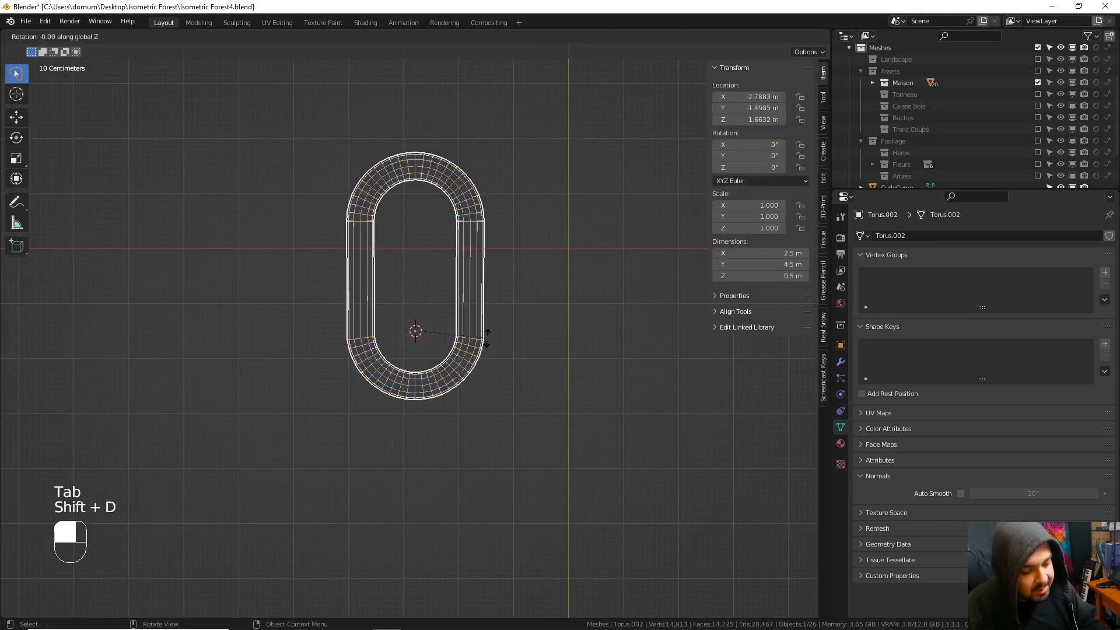
text(90y)
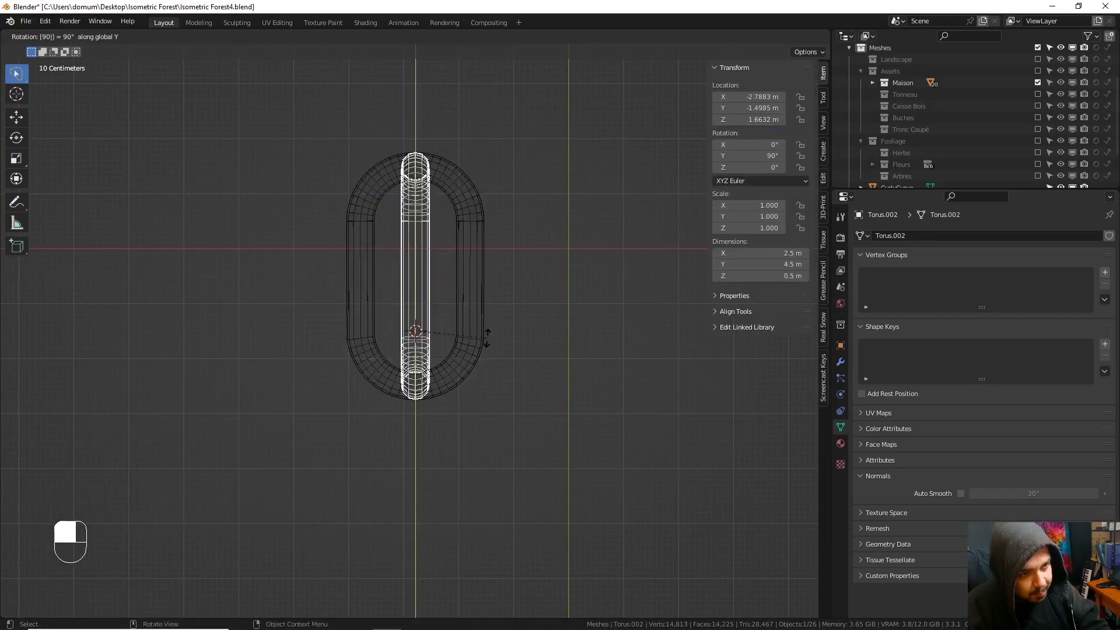
click(487, 339)
key(g)
key(y)
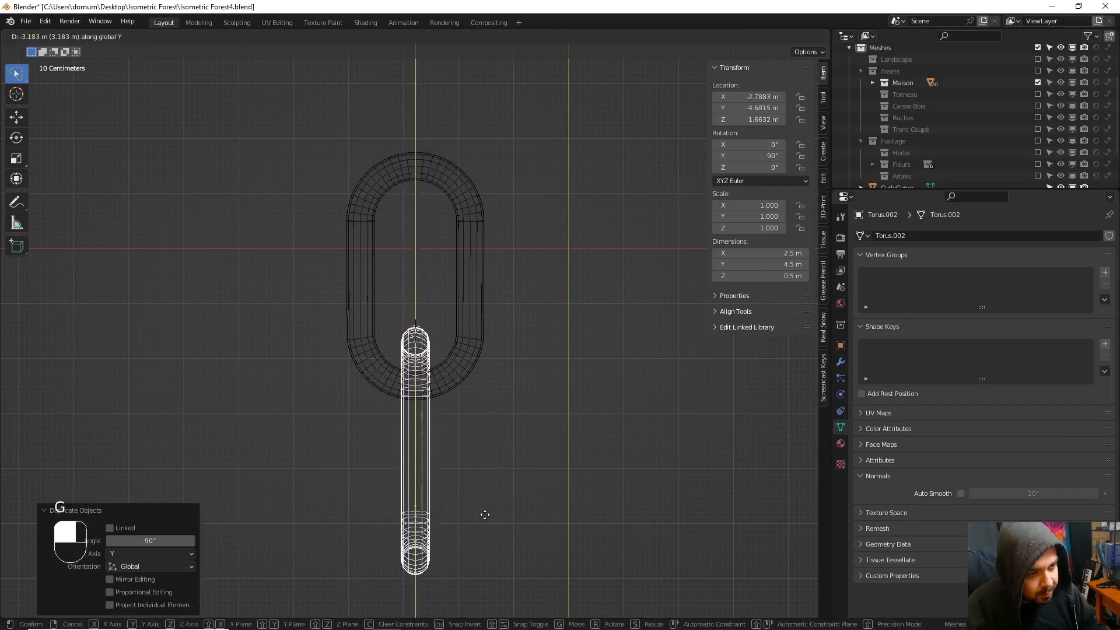
click(471, 482)
- Shift the duplicated link about -0.176 m further along Y so the two links interlock
middle_drag(471, 482, 597, 347)
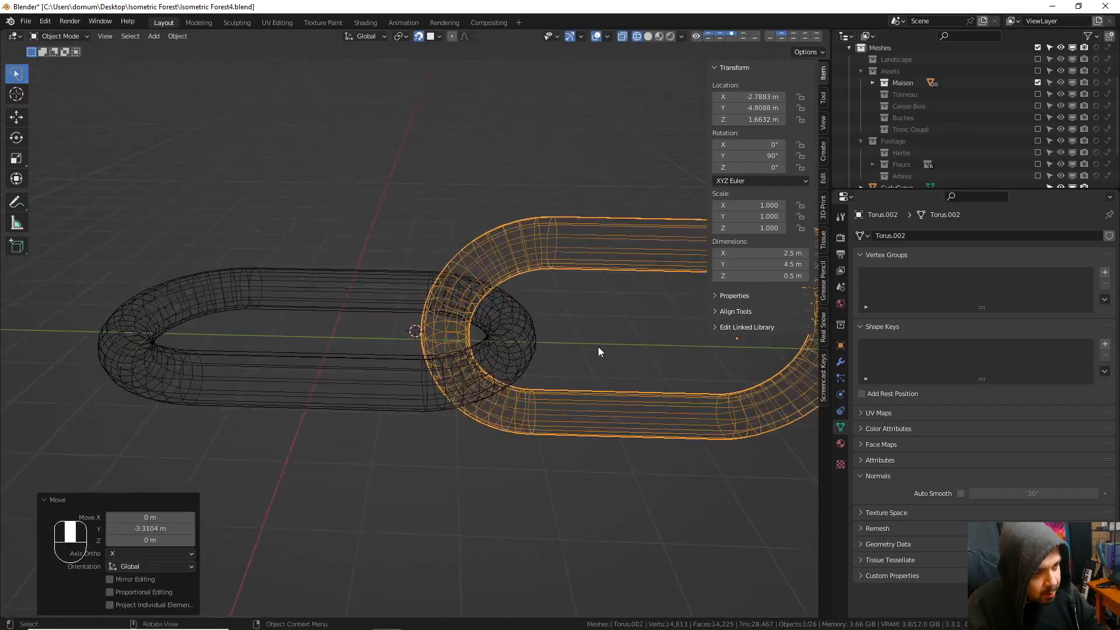
scroll(598, 346, up, 2)
key(g)
key(y)
key(shift)
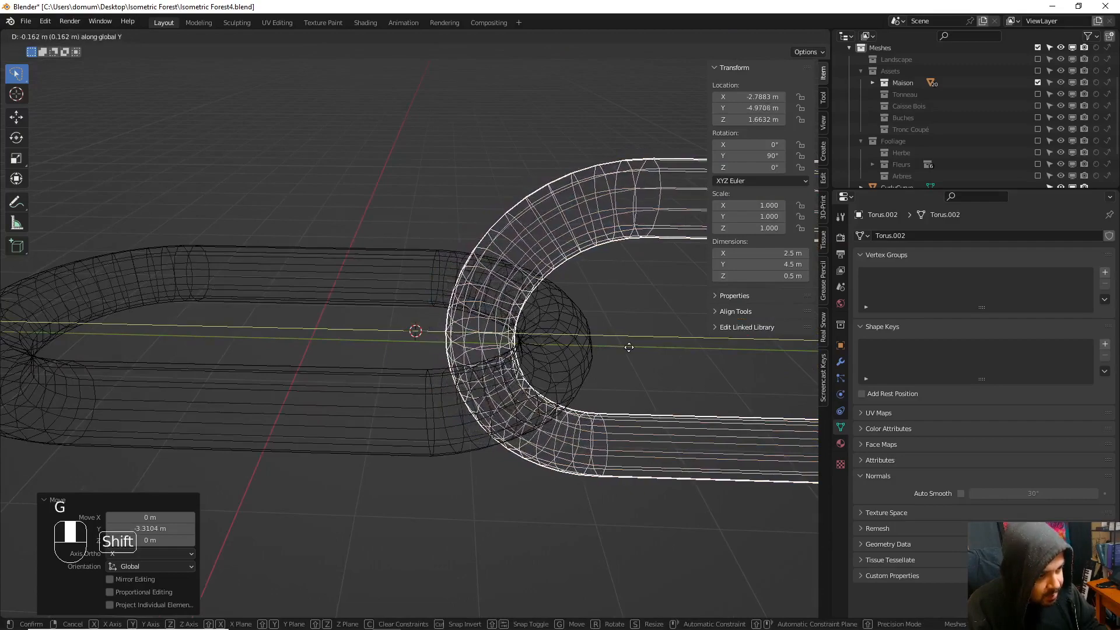
click(649, 349)
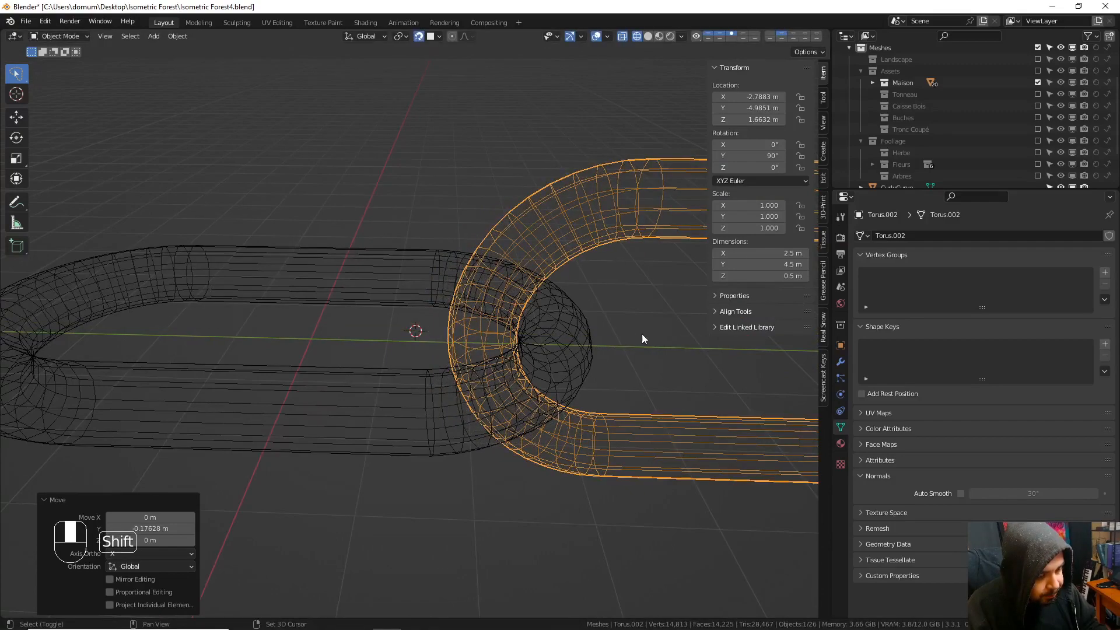
- Join the two interlocking links into one object, keeping the original link as the active one
middle_drag(642, 335, 485, 363)
scroll(555, 344, down, 2)
scroll(555, 341, down, 3)
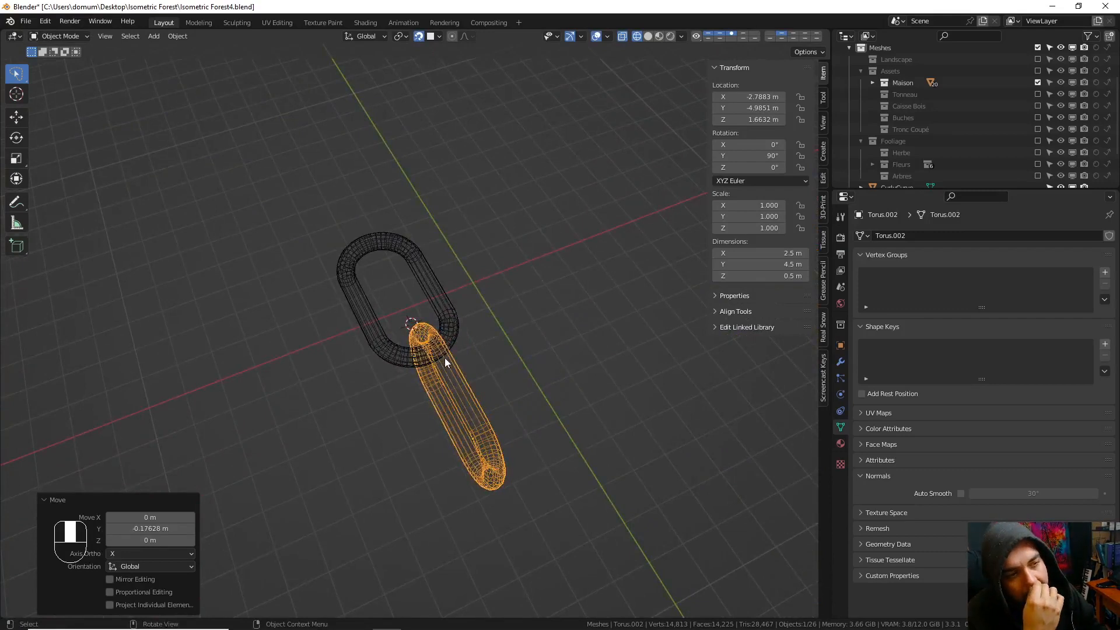
shift+click(447, 307)
key(ctrl+j)
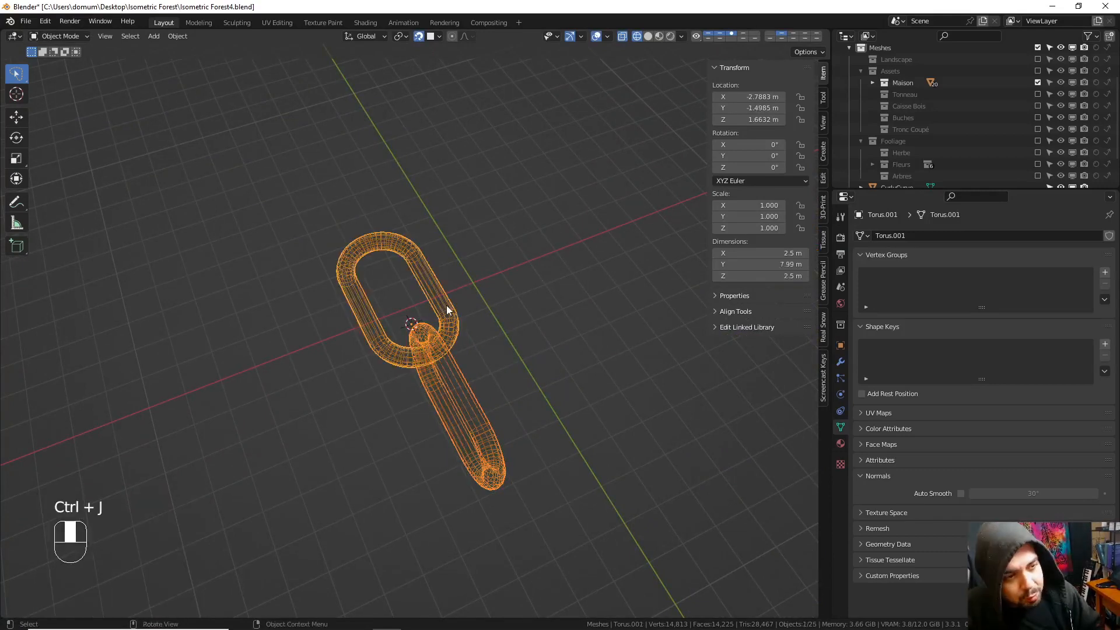
- Leave the isolated view and rotate the joined links 90° about X so they hang vertically
key(KP_Divide)
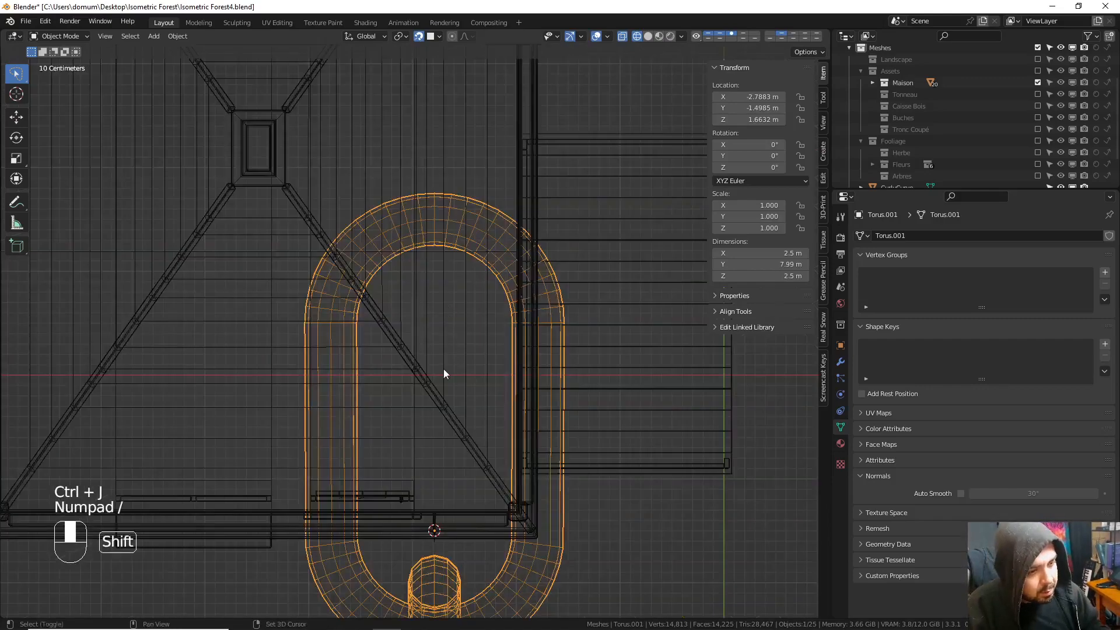
shift+middle_drag(444, 369, 454, 253)
key(r)
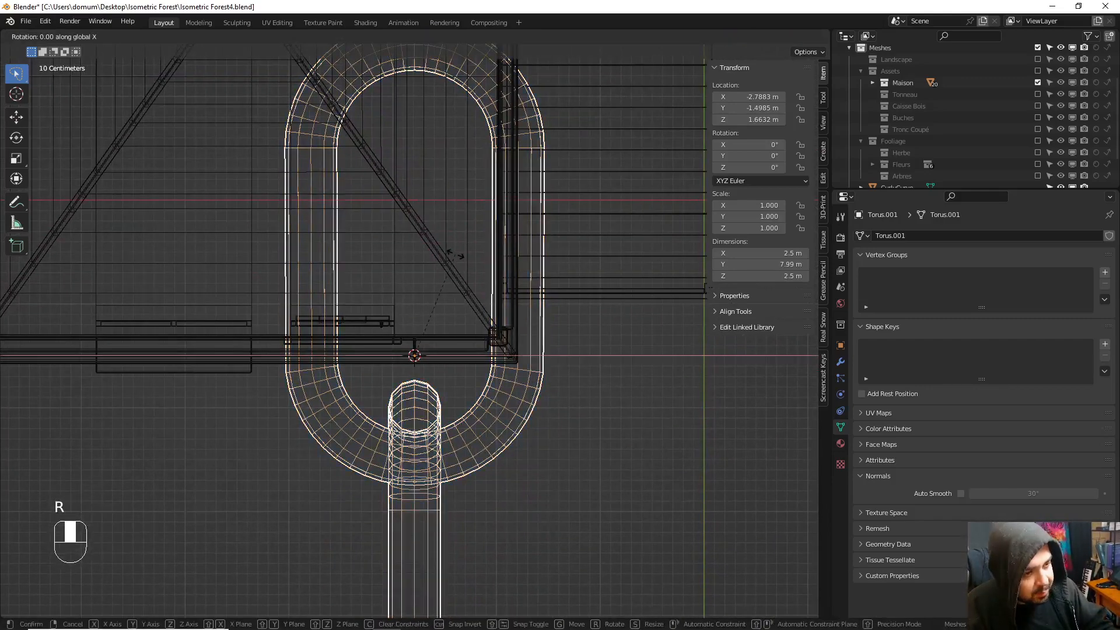
right_click(472, 269)
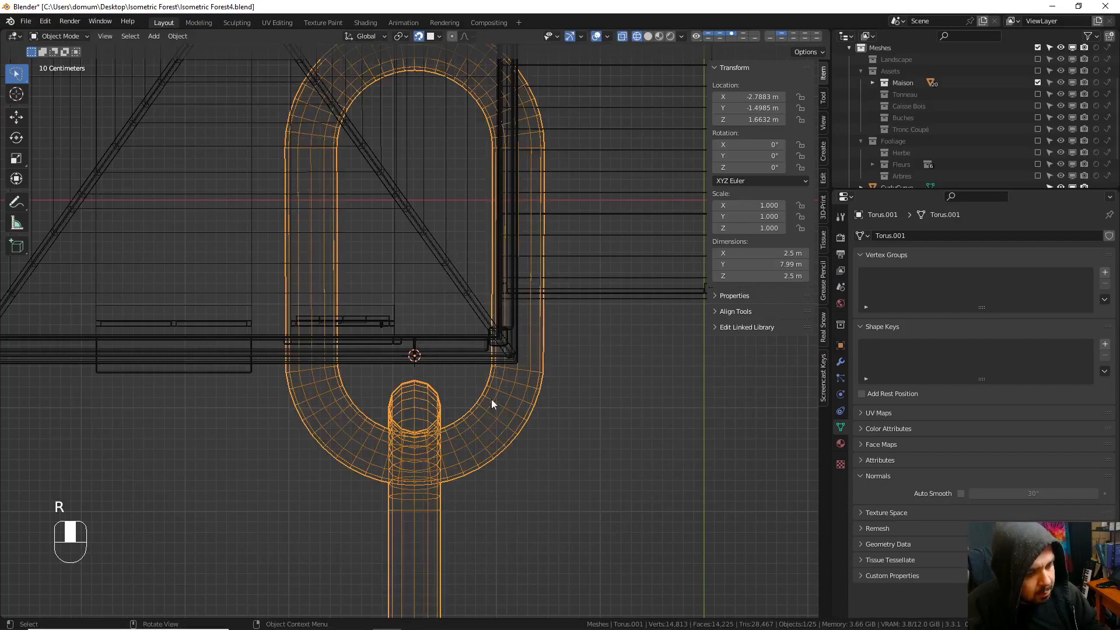
text(r90)
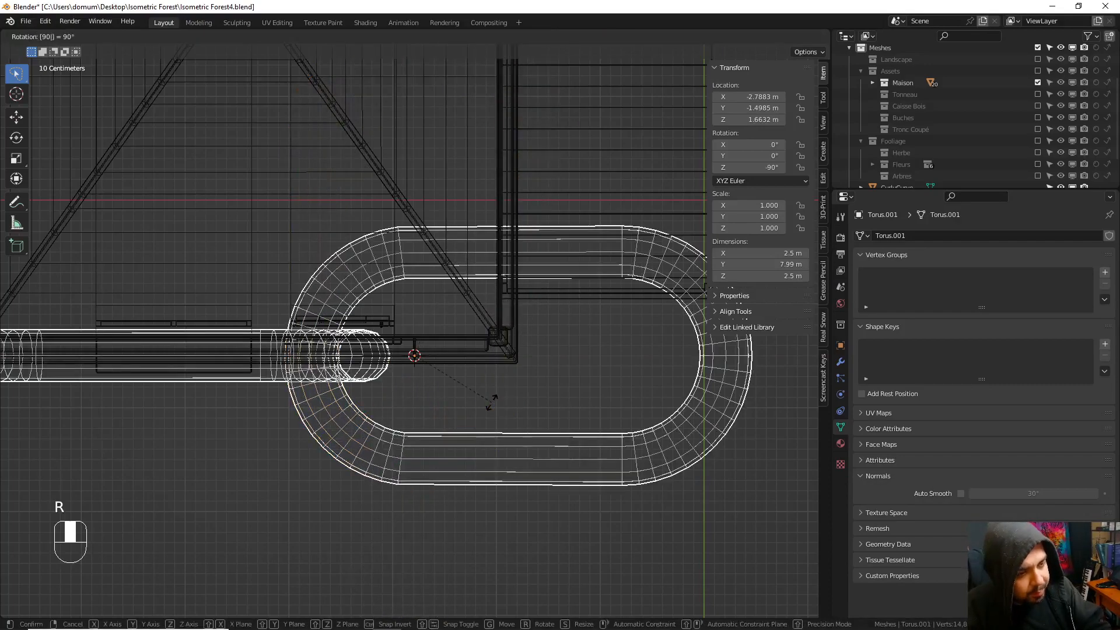
text(x)
click(492, 403)
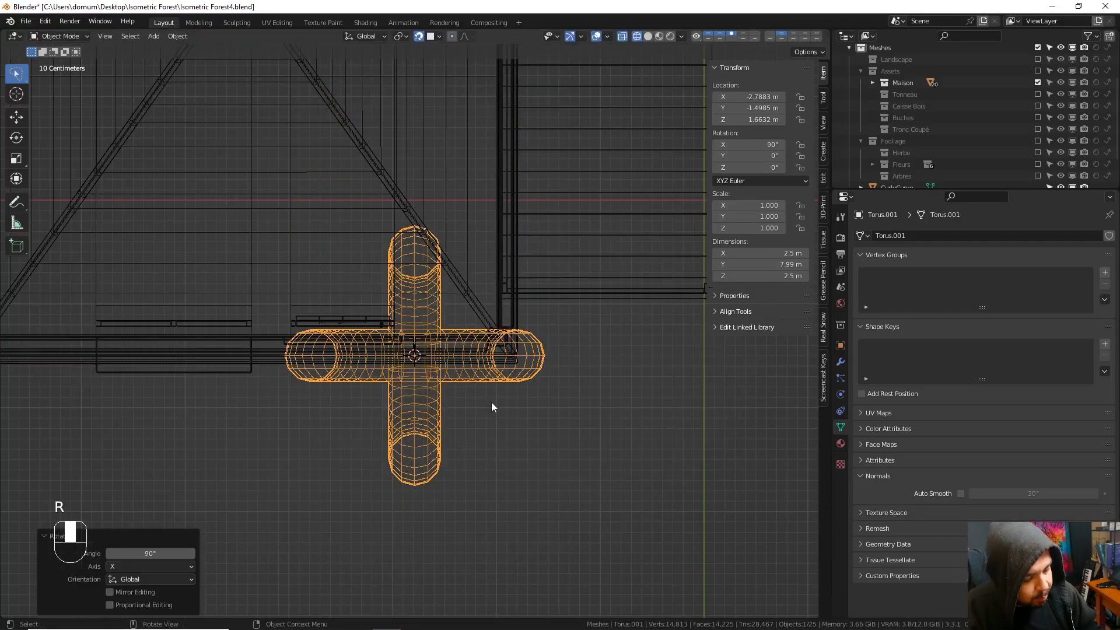
- Show the scene in solid shading with X-ray turned off
middle_drag(491, 402, 436, 235)
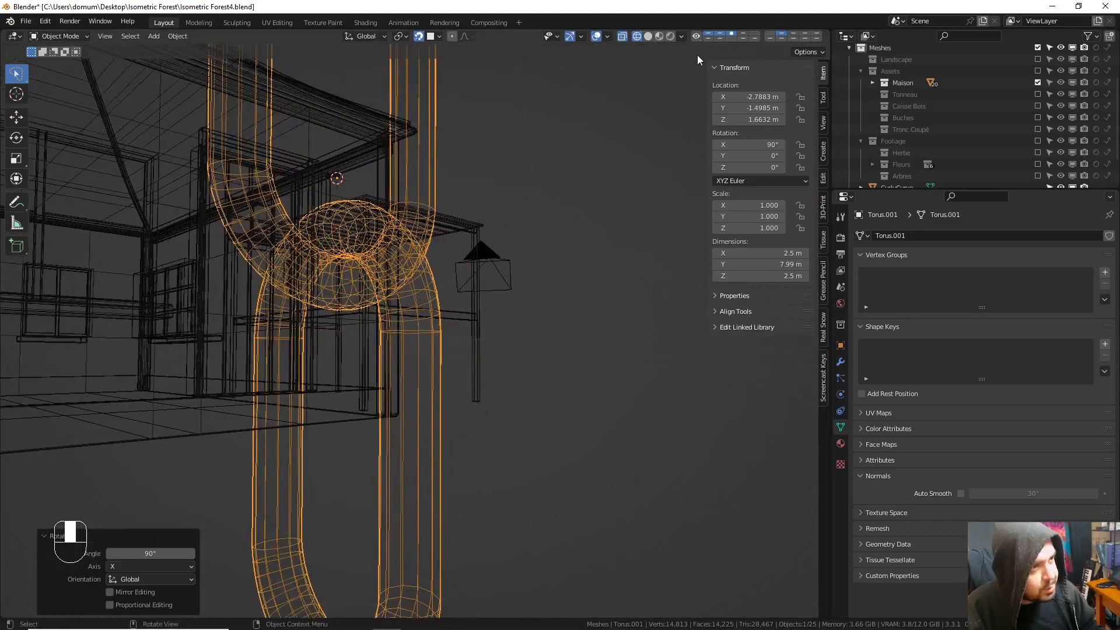
click(647, 37)
click(621, 37)
shift+middle_drag(473, 141, 522, 283)
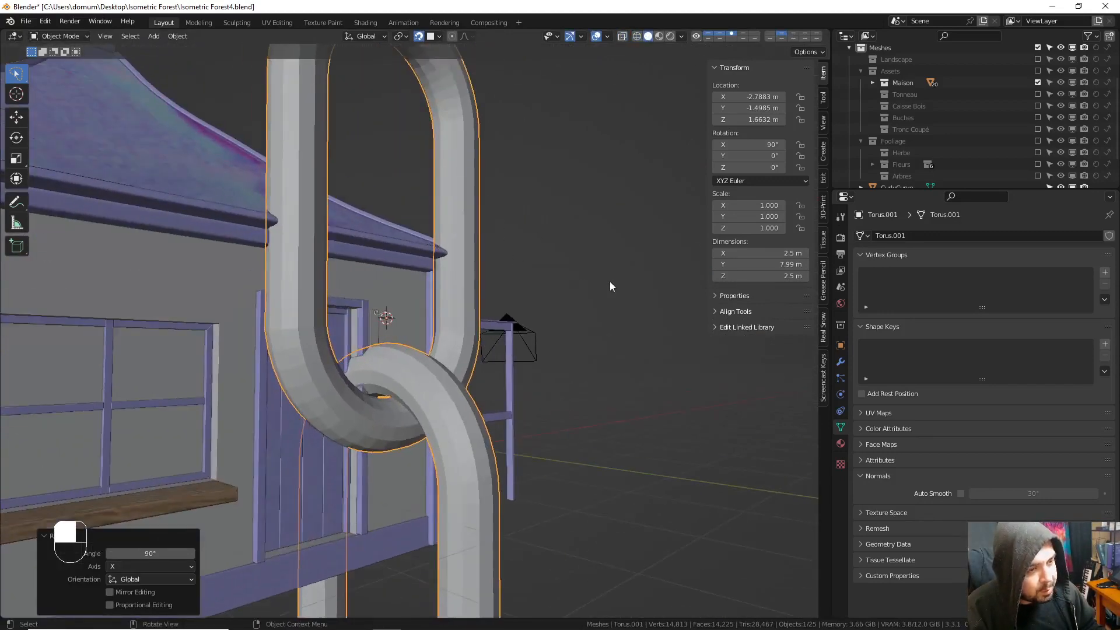
- Scale the joined links down by factors of about 0.3 and 0.627, and lower them about 0.59 m along Z
scroll(610, 283, up, 2)
key(s)
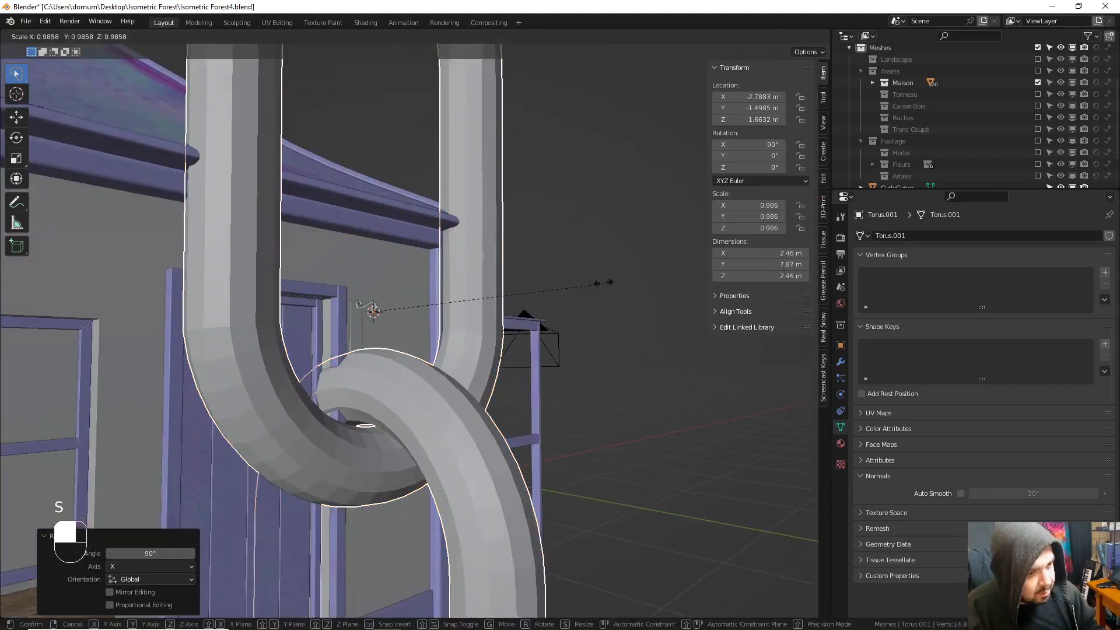
click(411, 249)
key(g)
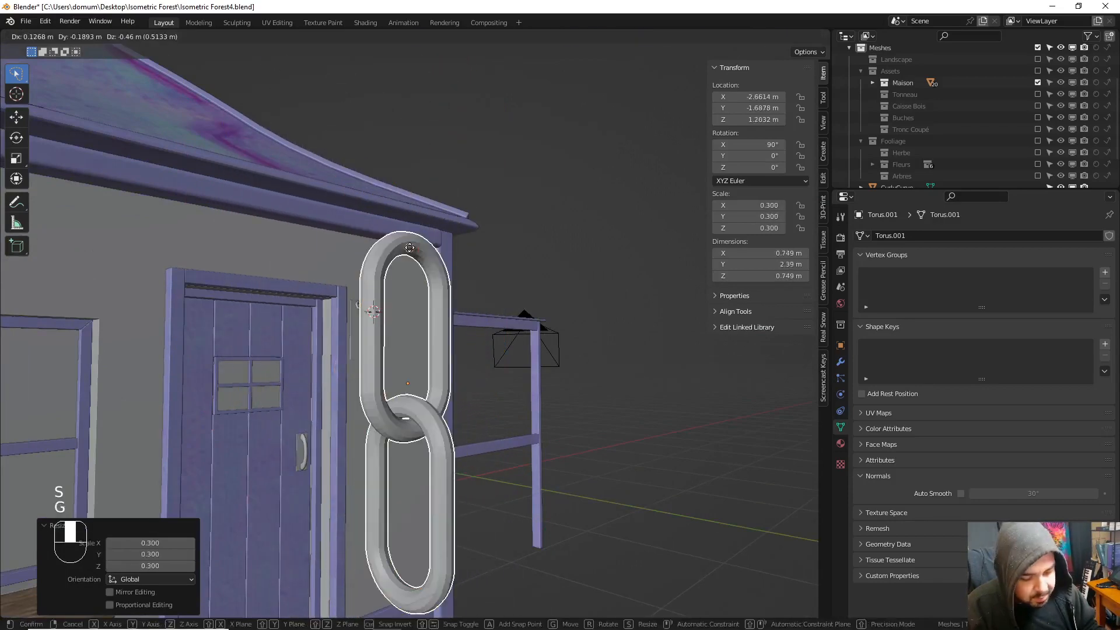
middle_click(425, 250)
key(s)
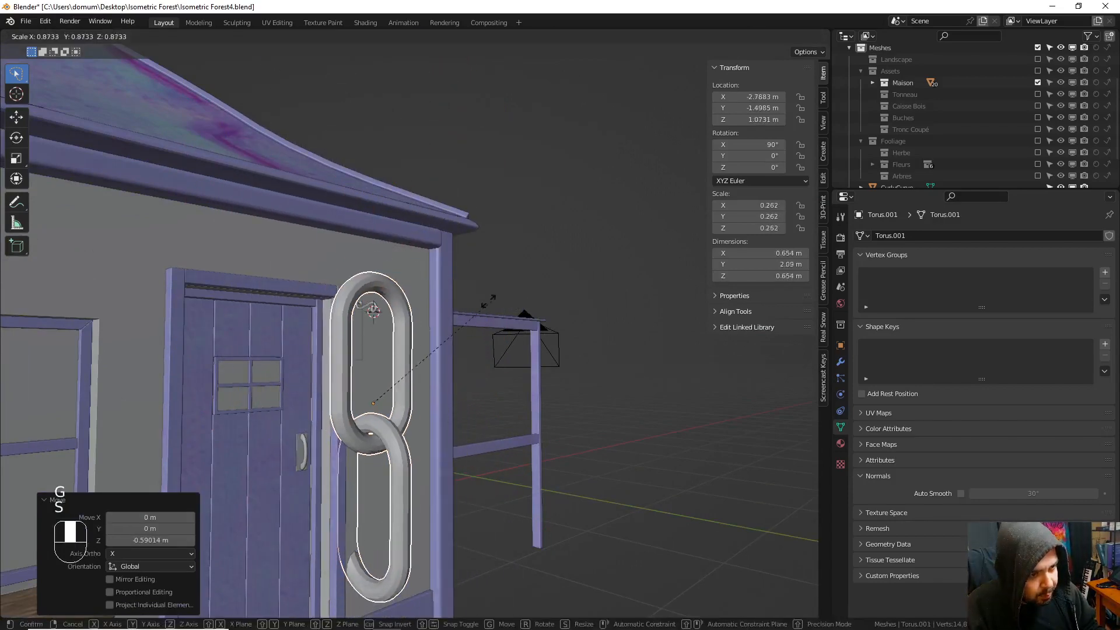
click(414, 303)
- Scale the links by 0.1 and raise them about 0.727 m along Z toward the bracket's curl
scroll(415, 303, up, 2)
middle_drag(415, 303, 448, 316)
text(s)
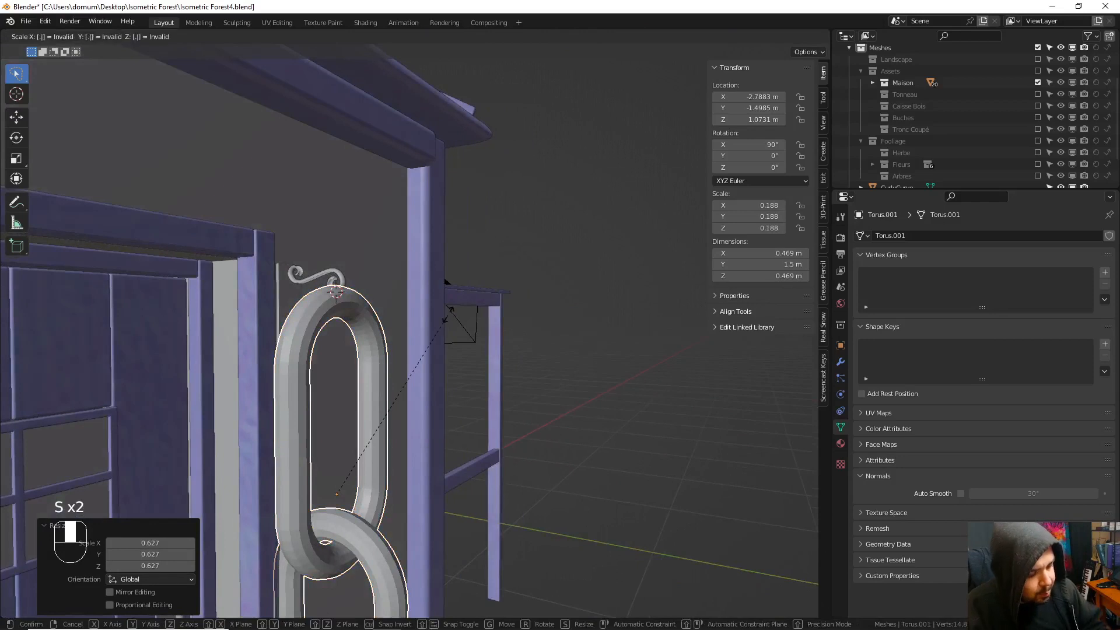
text(1)
key(Return)
key(g)
key(z)
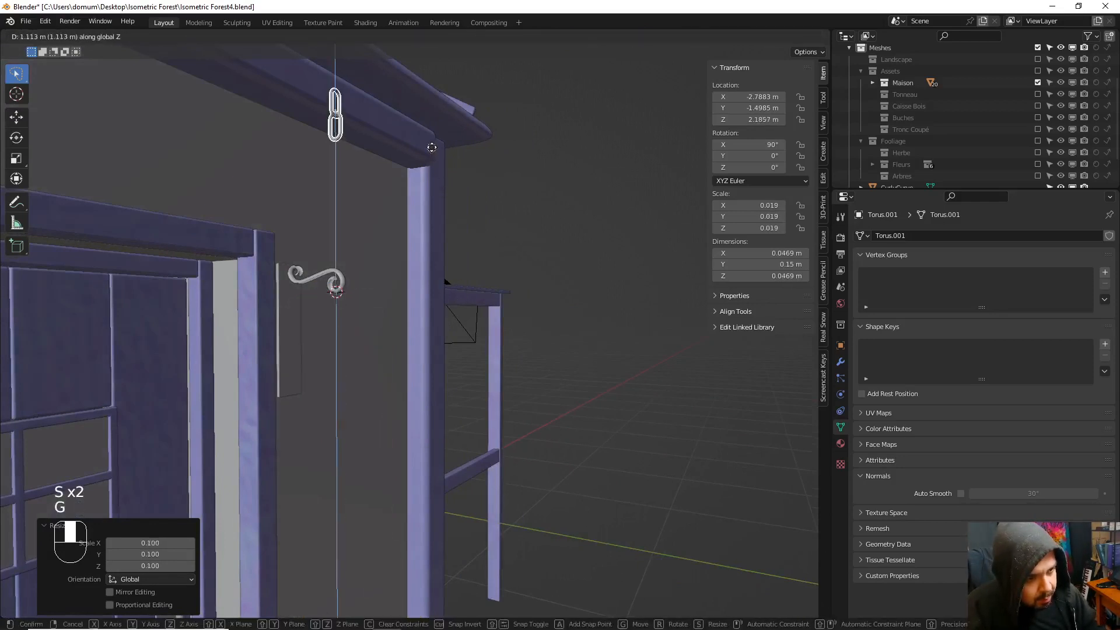
click(432, 259)
- Lower the links about 0.167 m along Z so the upper link loops around the bracket's outer curl
scroll(405, 285, up, 3)
middle_drag(403, 286, 315, 287)
shift+middle_drag(315, 287, 365, 299)
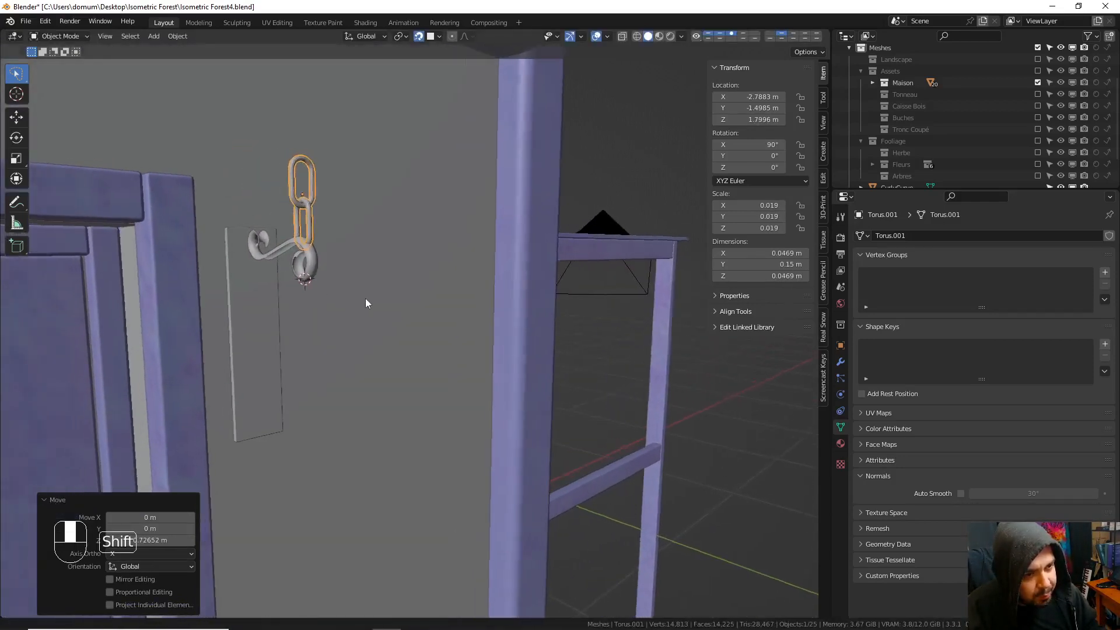
scroll(373, 300, up, 2)
key(s)
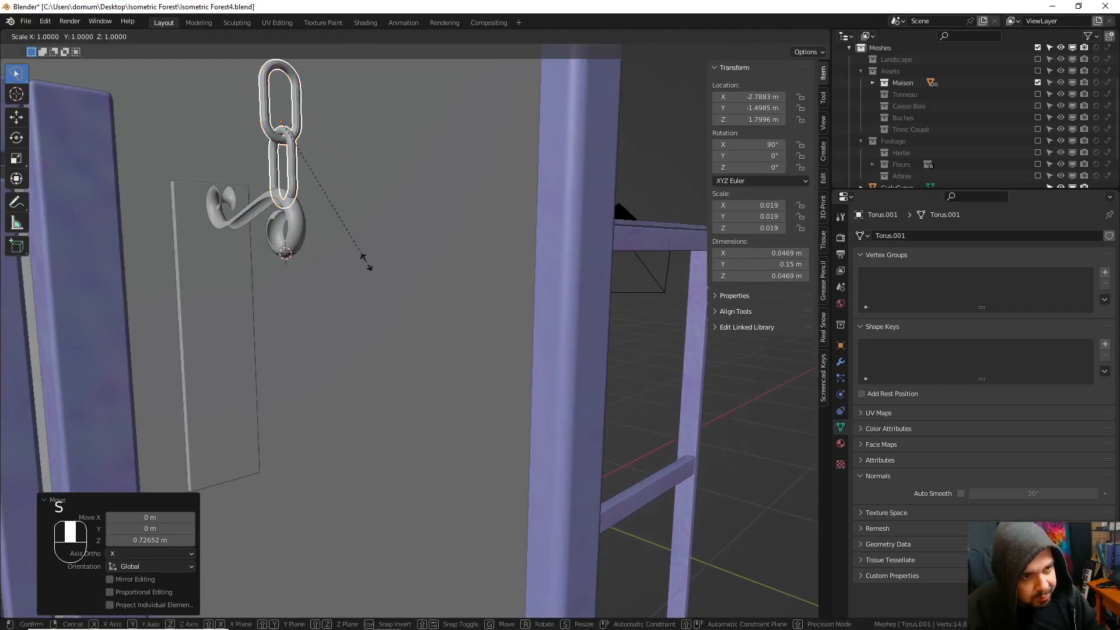
right_click(419, 279)
key(g)
key(z)
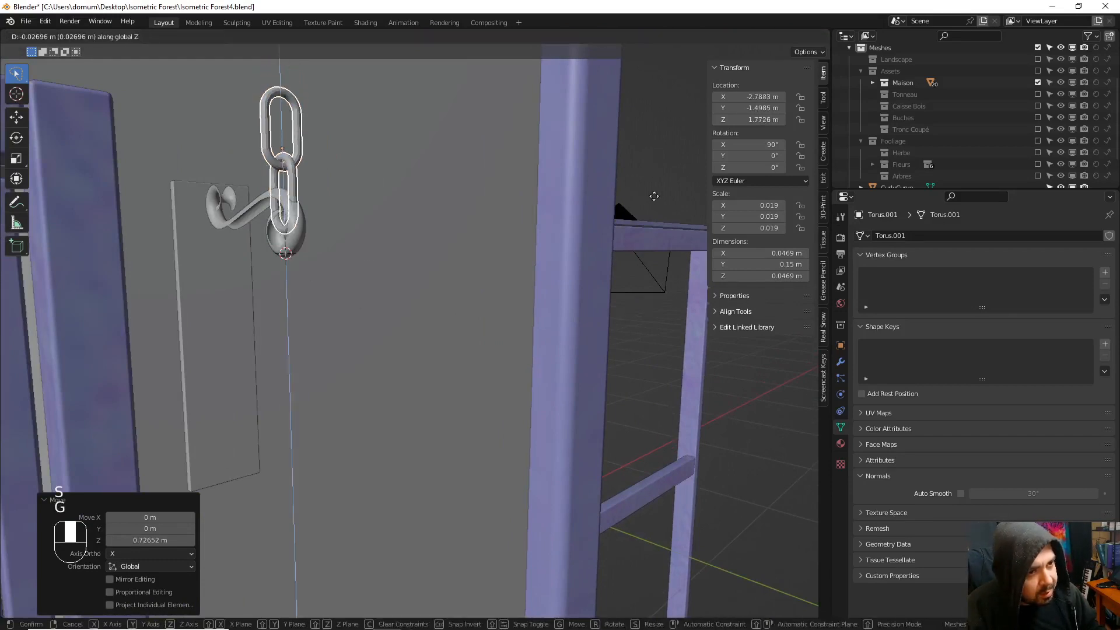
click(562, 305)
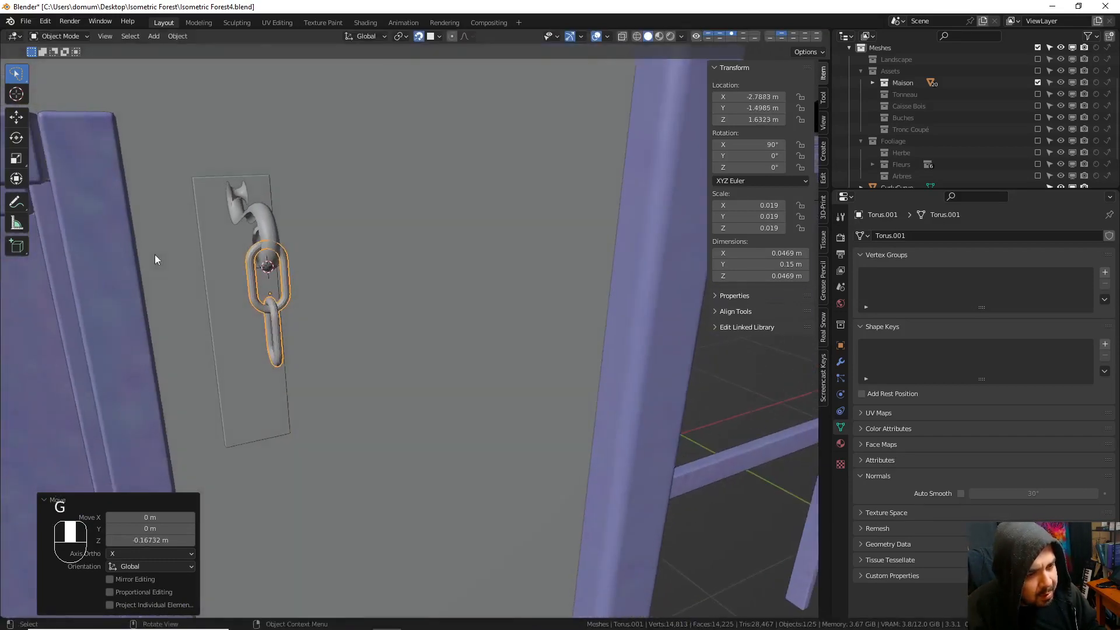
- Scale the links by about 0.918 to fit the bracket's outer curl
scroll(327, 286, up, 5)
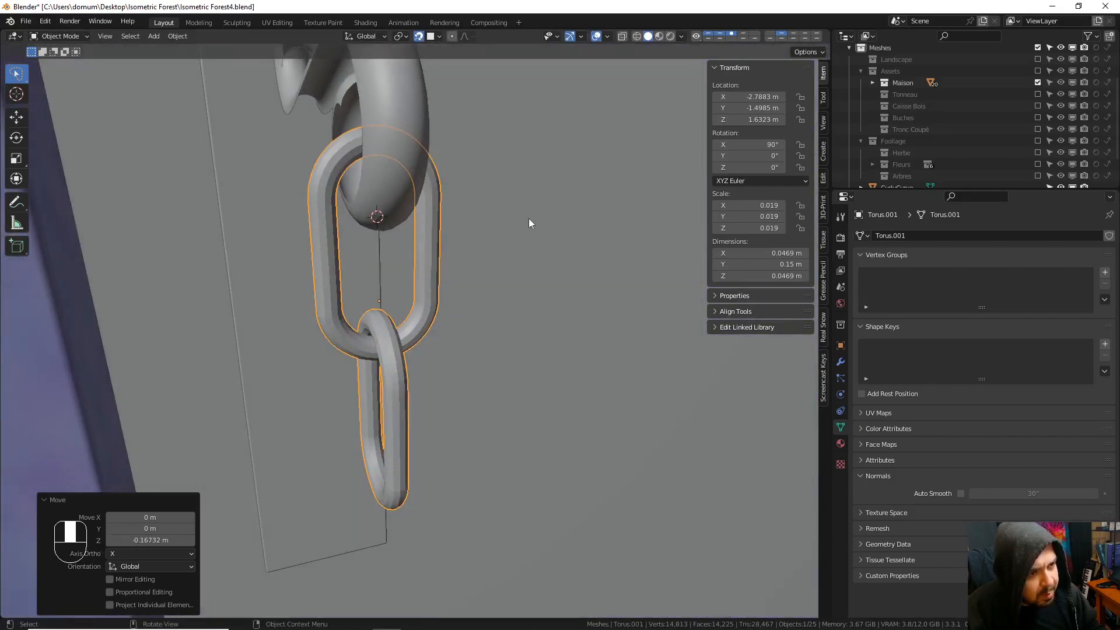
key(s)
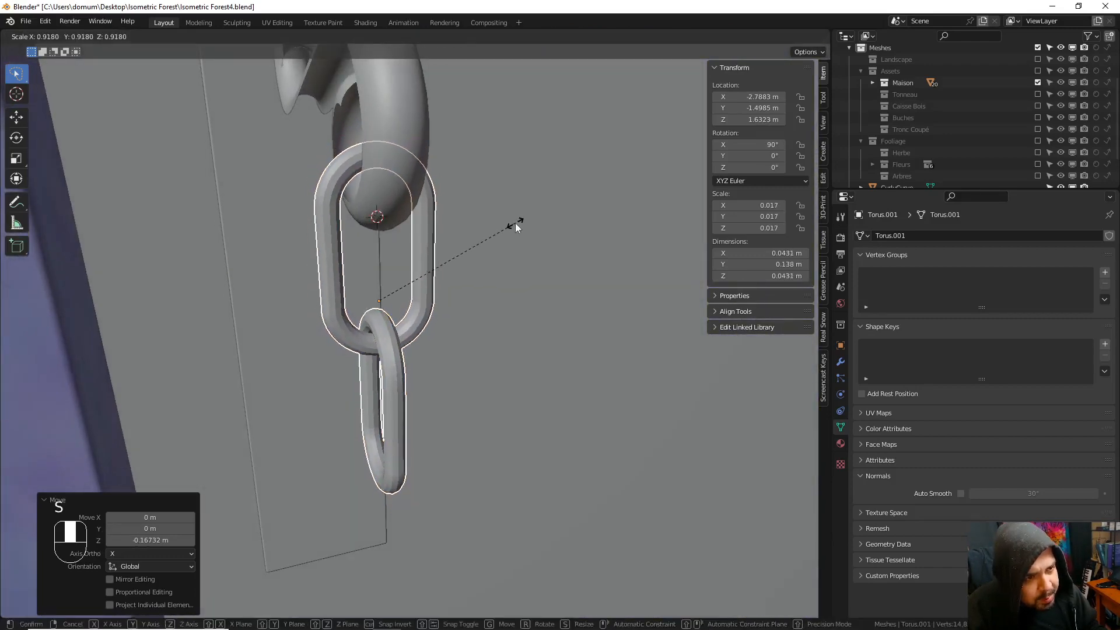
click(516, 223)
middle_drag(516, 223, 409, 222)
key(g)
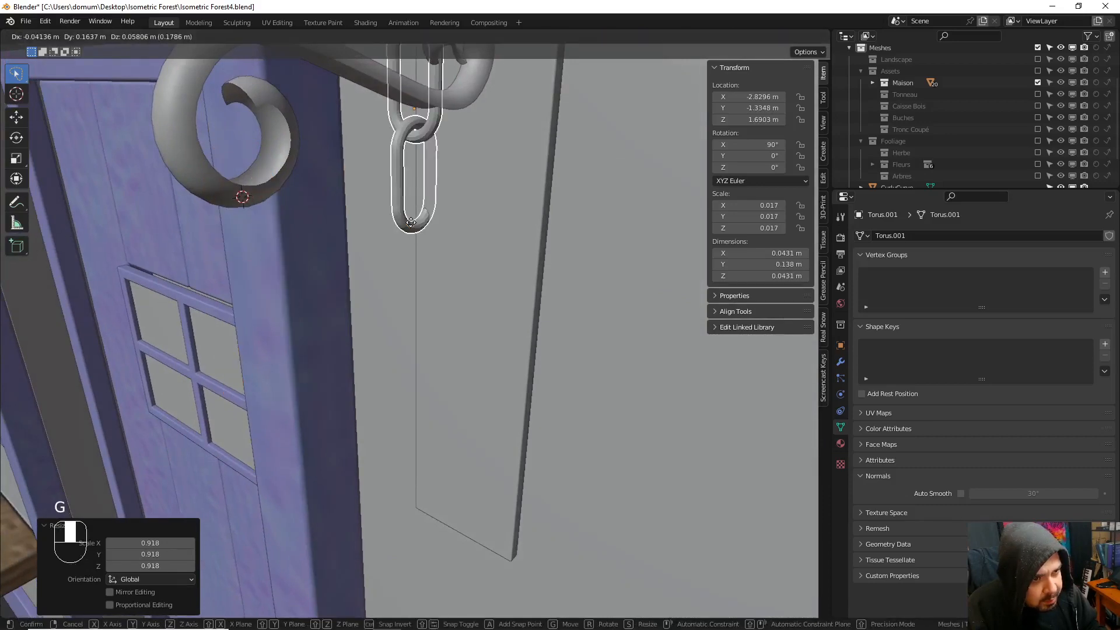
right_click(409, 222)
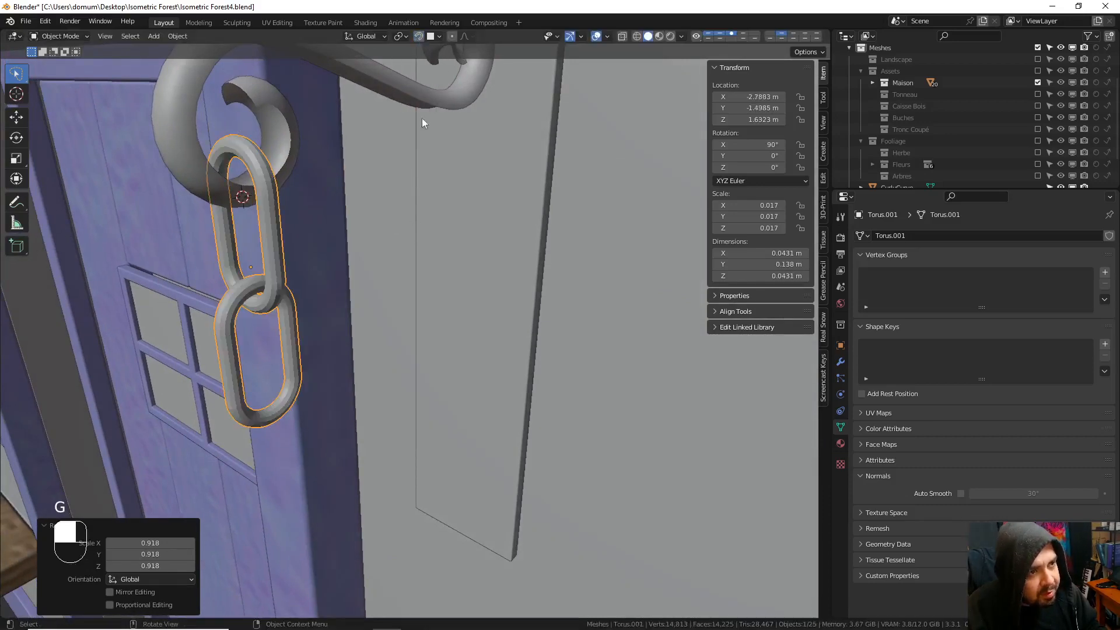
- Lower the joined links about 0.008 m along Z and scale them up by factors of about 1.019 and 1.016
key(g)
middle_click(415, 197)
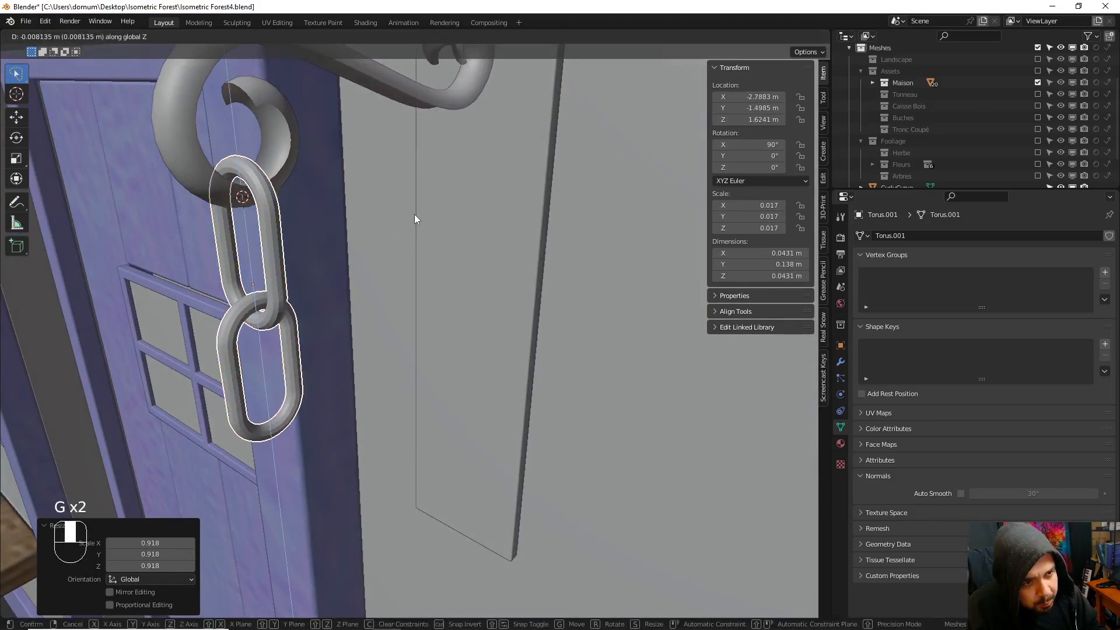
click(412, 216)
middle_drag(412, 216, 456, 208)
scroll(387, 179, up, 1)
middle_drag(388, 179, 450, 187)
key(s)
click(412, 208)
key(s)
key(shift)
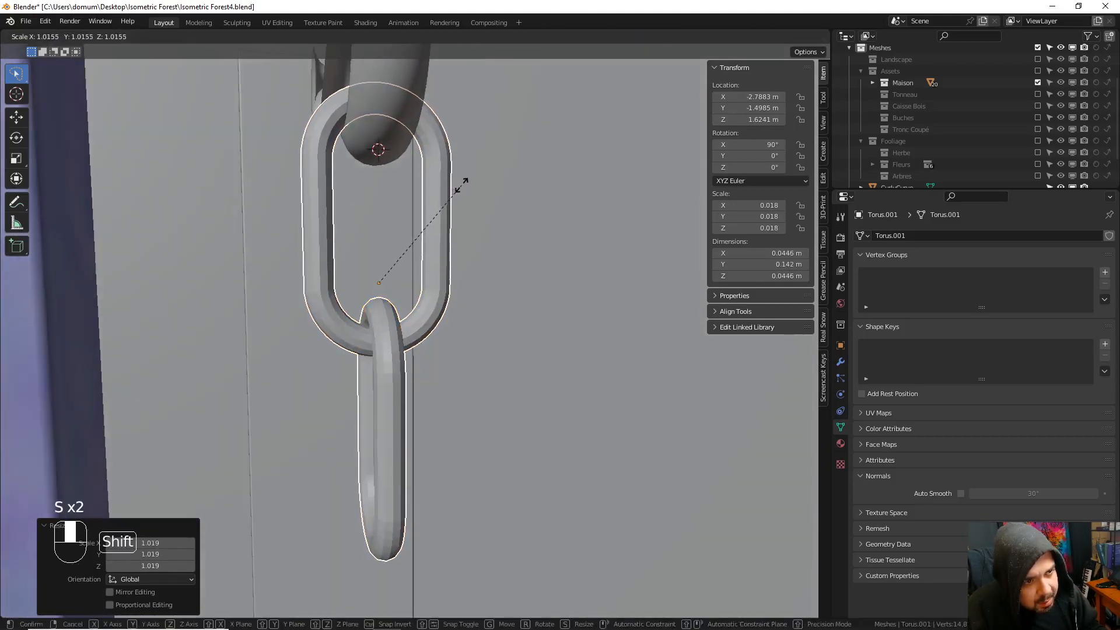
click(461, 185)
- Apply the rotation and scale of the joined links and set their origin to geometry
key(q)
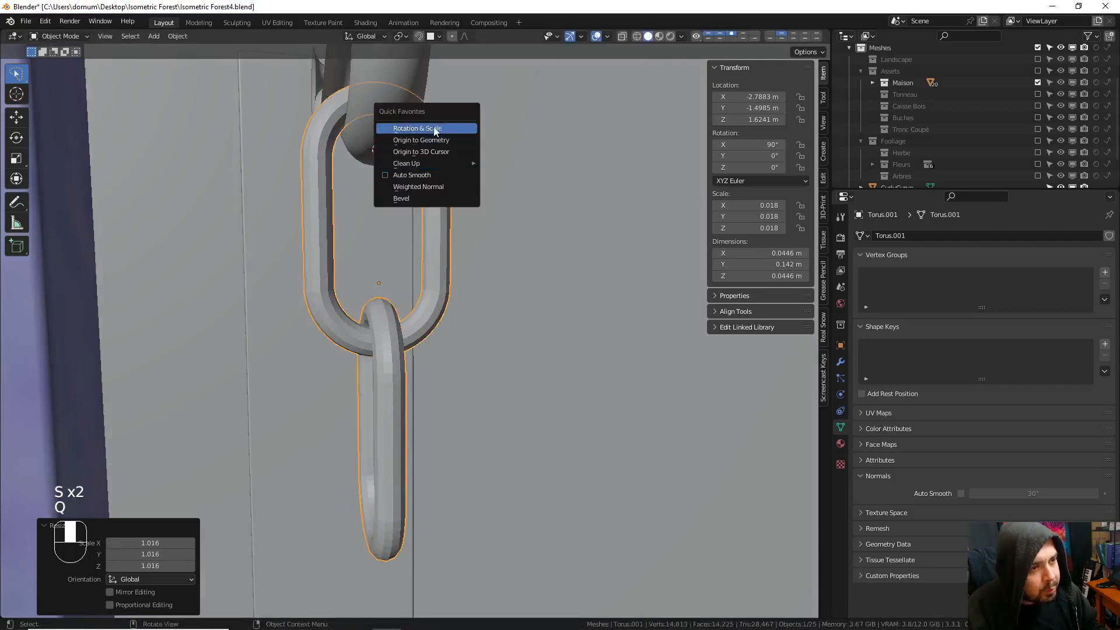
click(435, 130)
key(q)
click(430, 140)
- Duplicate the joined pair of links and lower the copy about 0.11 m along Z below the original
middle_drag(451, 169, 507, 169)
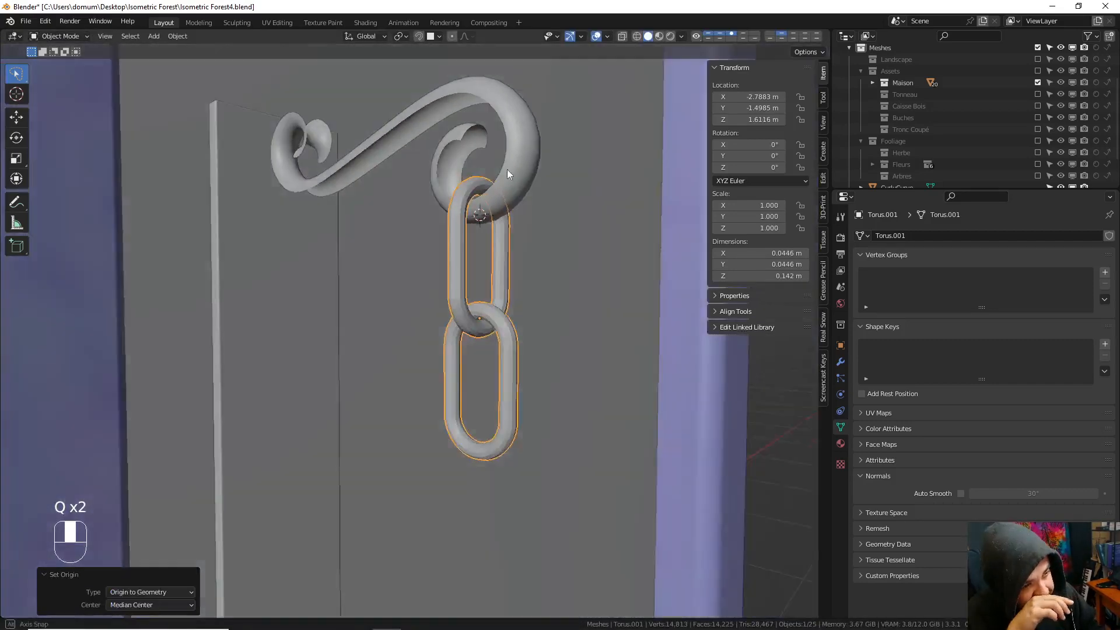
scroll(519, 186, down, 9)
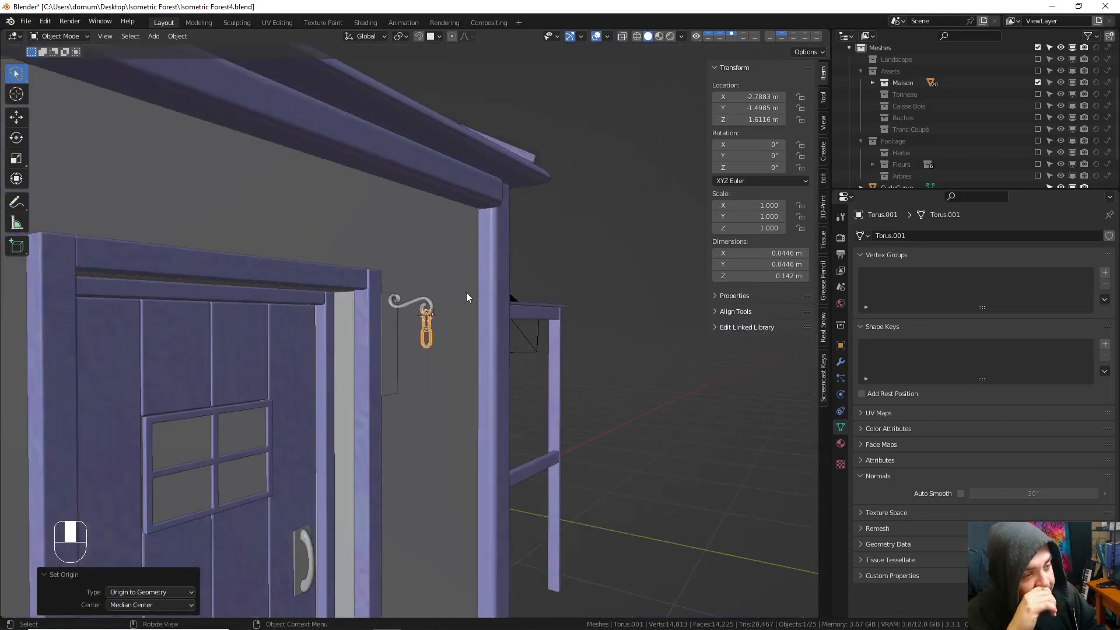
scroll(466, 297, down, 3)
scroll(443, 297, up, 5)
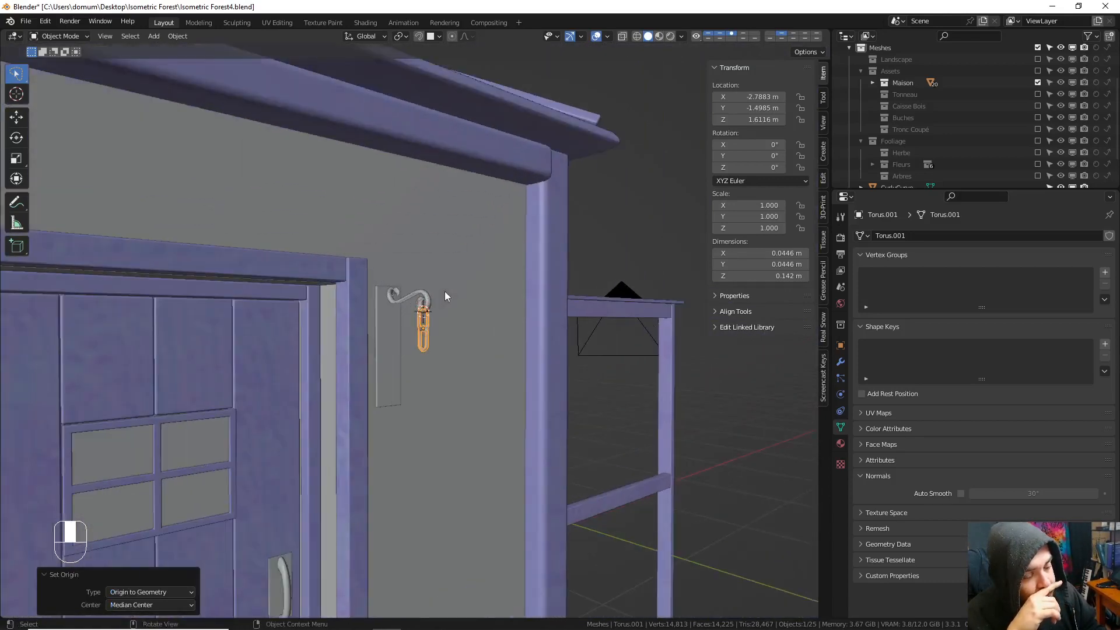
scroll(445, 296, up, 2)
scroll(562, 304, up, 2)
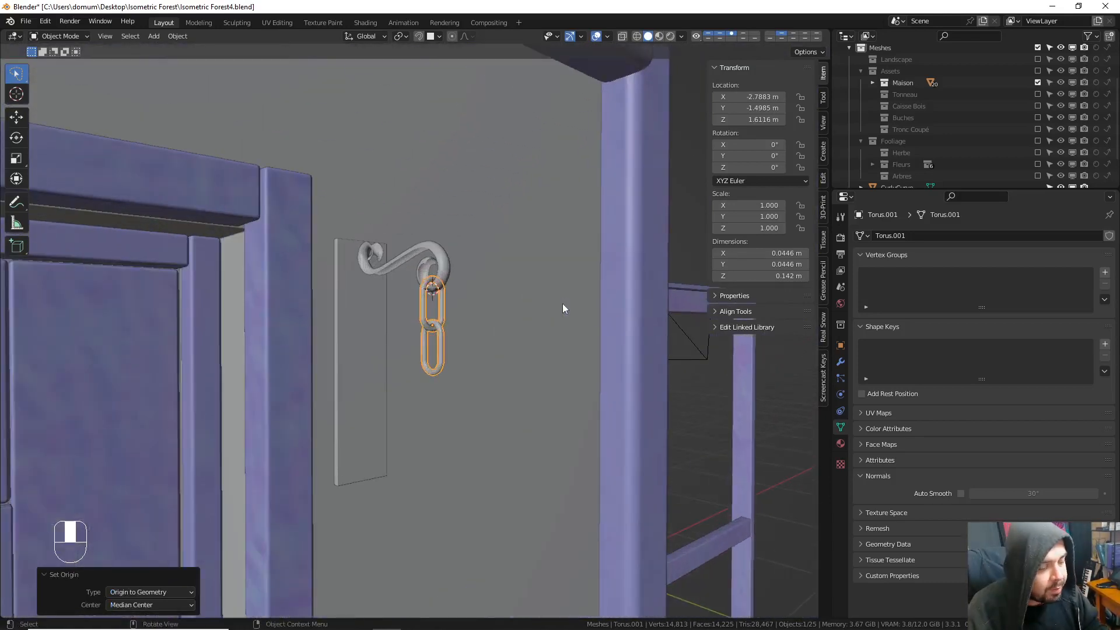
shift+middle_drag(548, 309, 532, 249)
middle_drag(532, 250, 468, 250)
scroll(467, 250, up, 2)
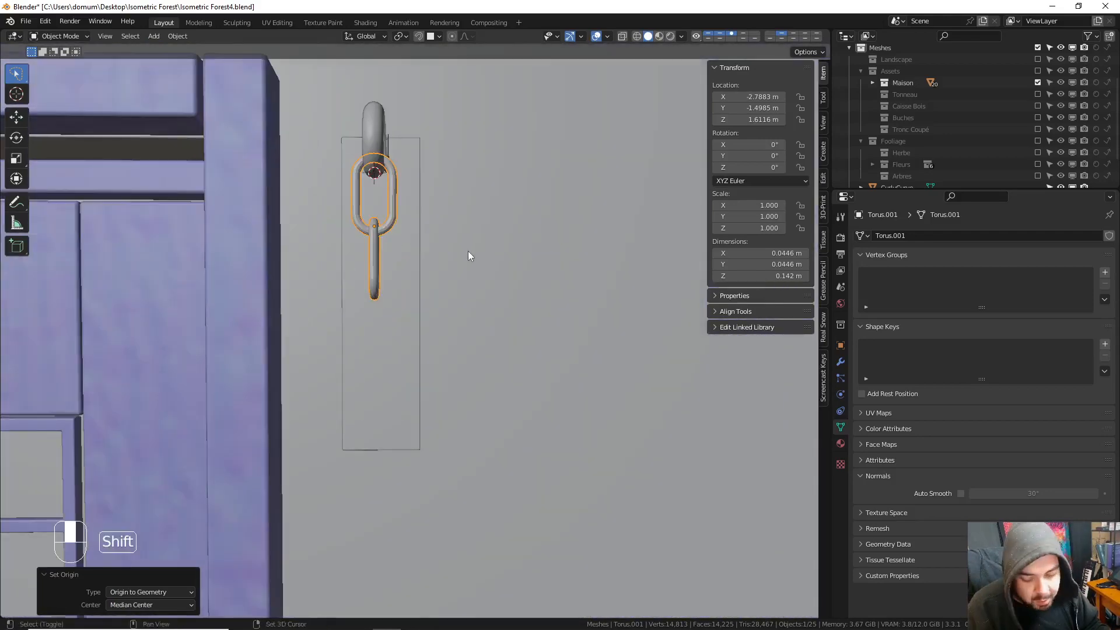
key(shift+d)
key(z)
click(488, 359)
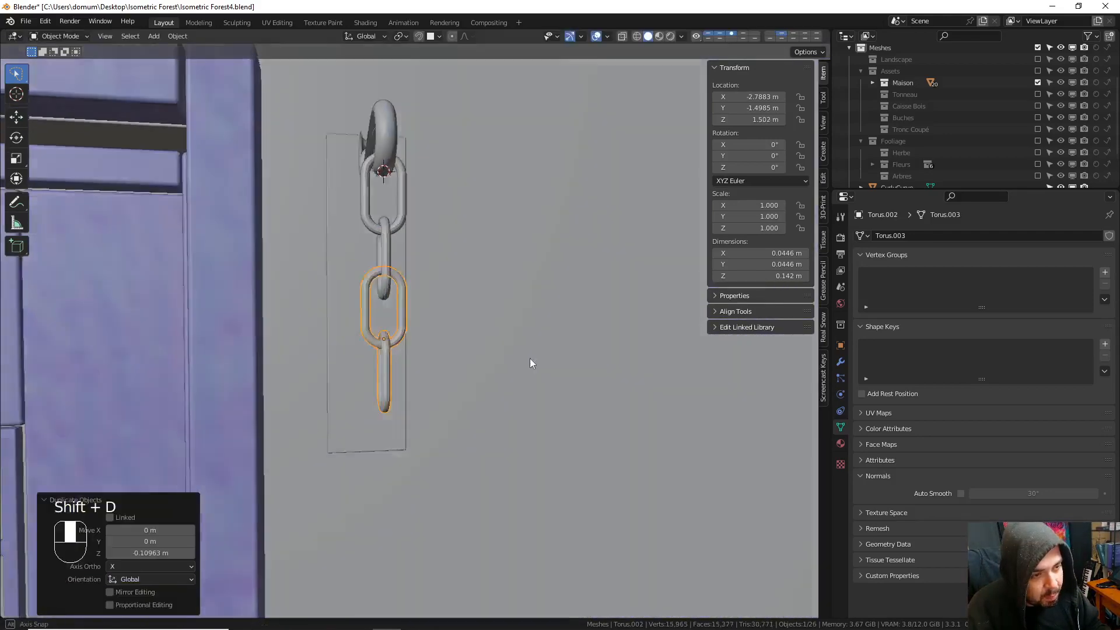
- Lower the duplicated pair about 0.014 m along Z so it hooks through the bottom of the upper pair
middle_drag(530, 359, 576, 356)
key(g)
key(z)
key(shift)
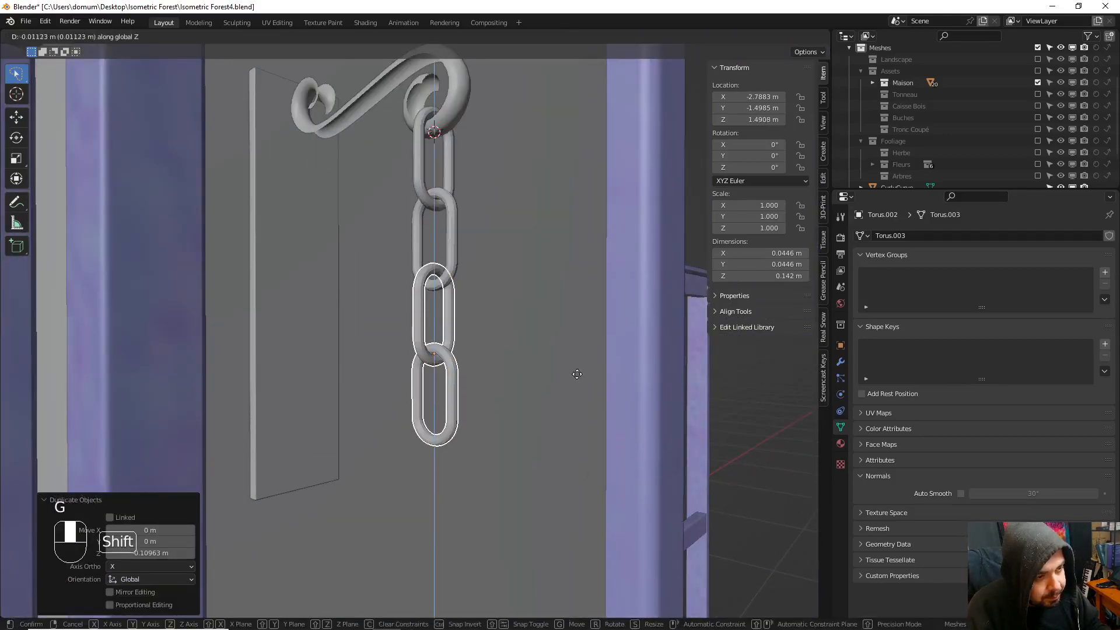
click(510, 398)
- Duplicate the lower pair of links about 0.124 m down along Z to lengthen the chain
shift+middle_drag(510, 398, 493, 302)
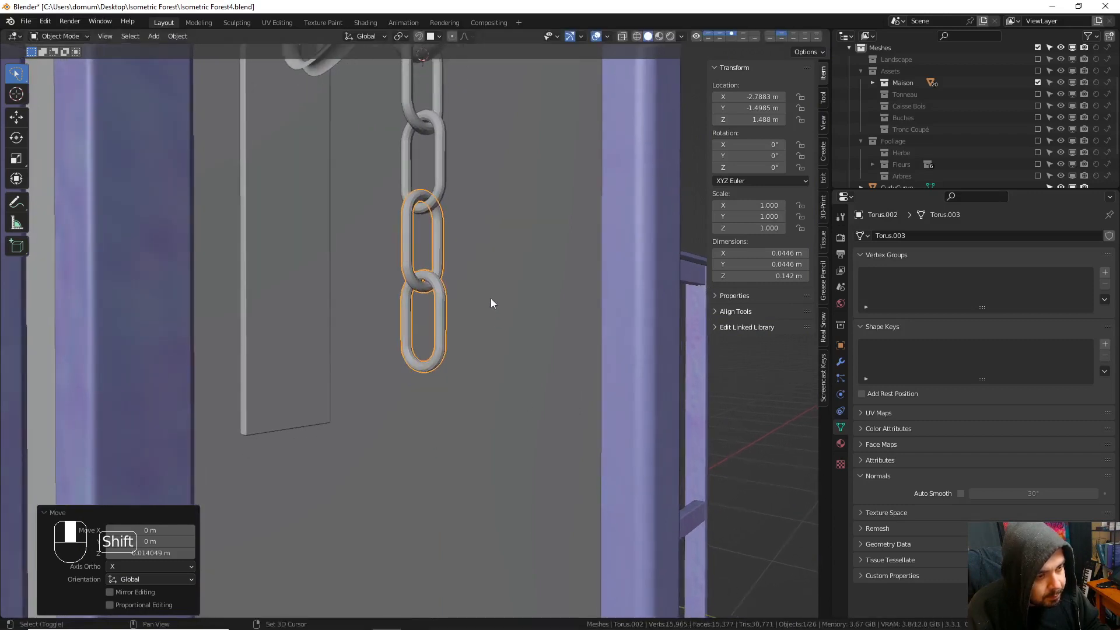
key(shift+d)
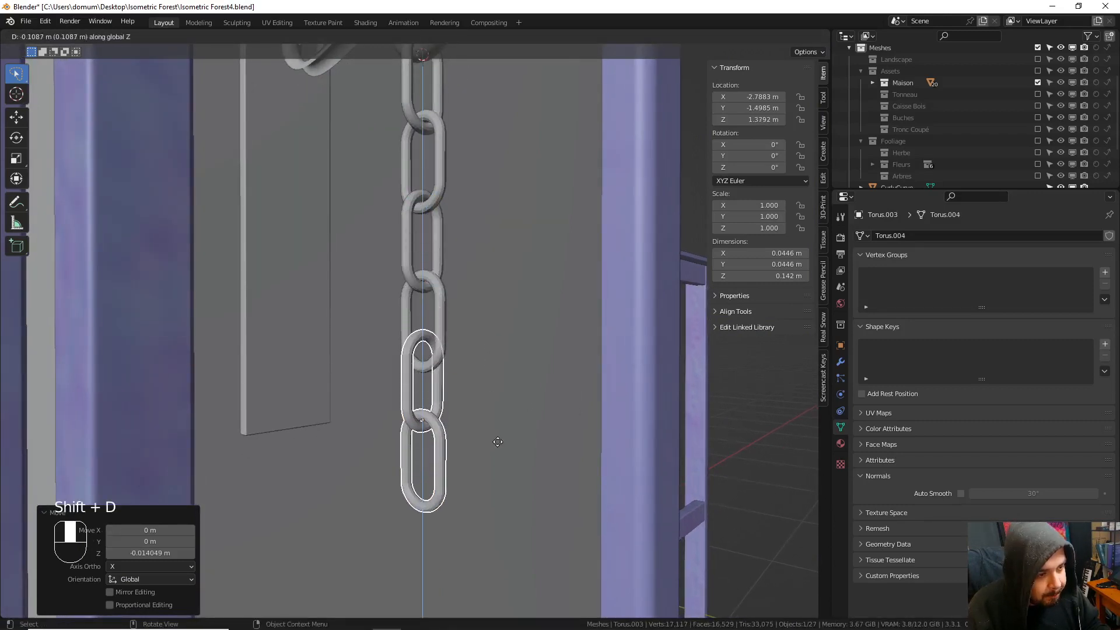
key(shift)
click(501, 457)
- In the mesh of the lowest pair, duplicate only its upper link and lower the copy about 0.119 m along Z
scroll(493, 388, down, 6)
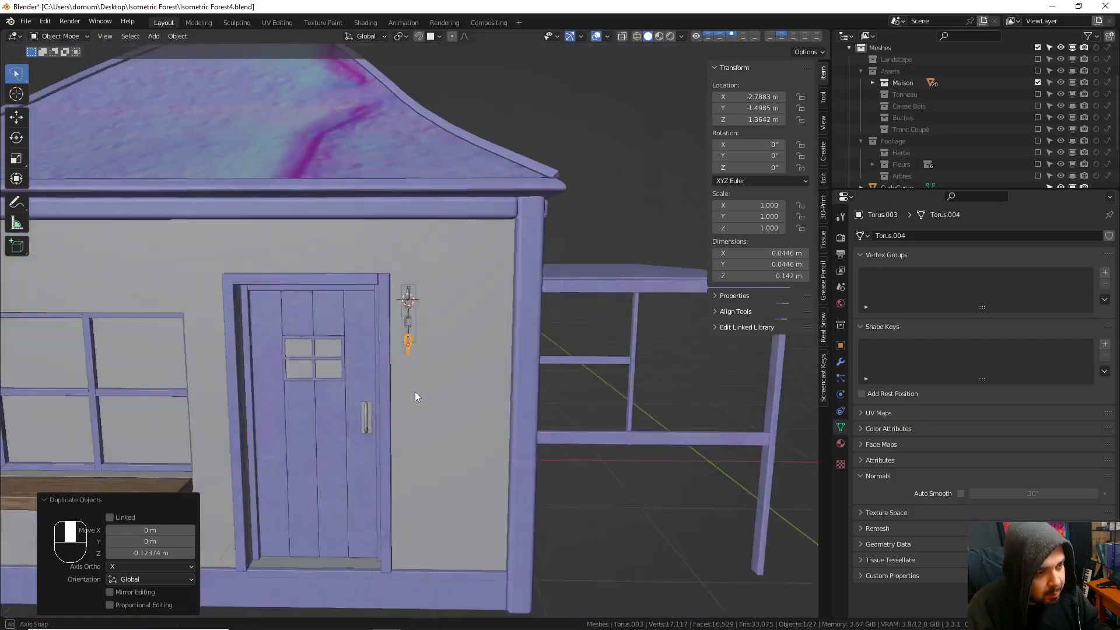
middle_drag(414, 391, 517, 386)
scroll(515, 382, up, 6)
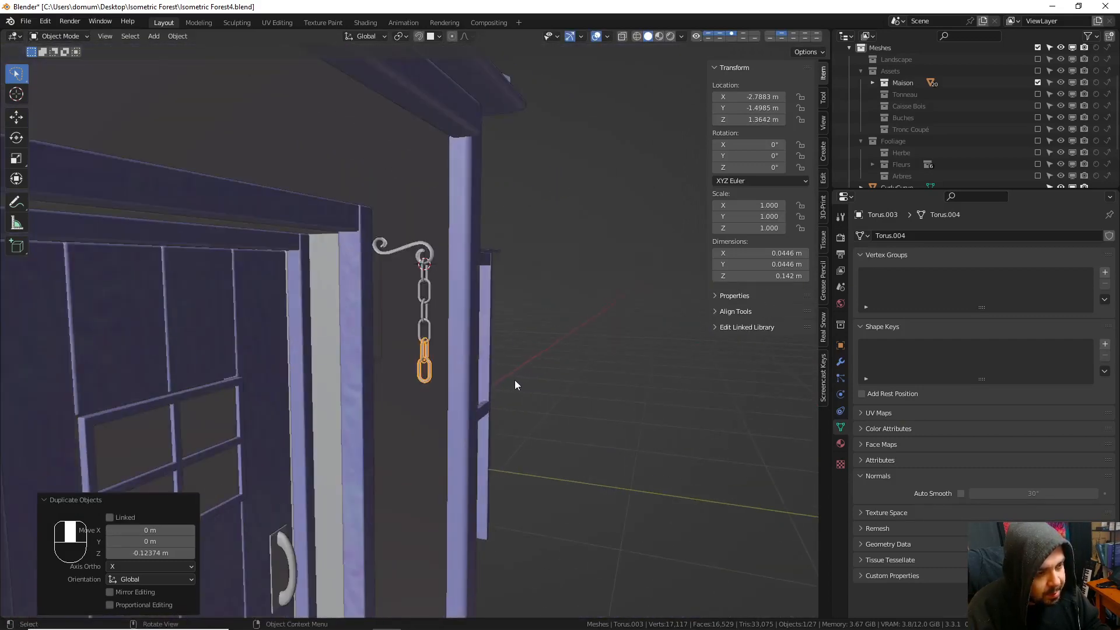
key(Tab)
key(a)
scroll(500, 300, up, 3)
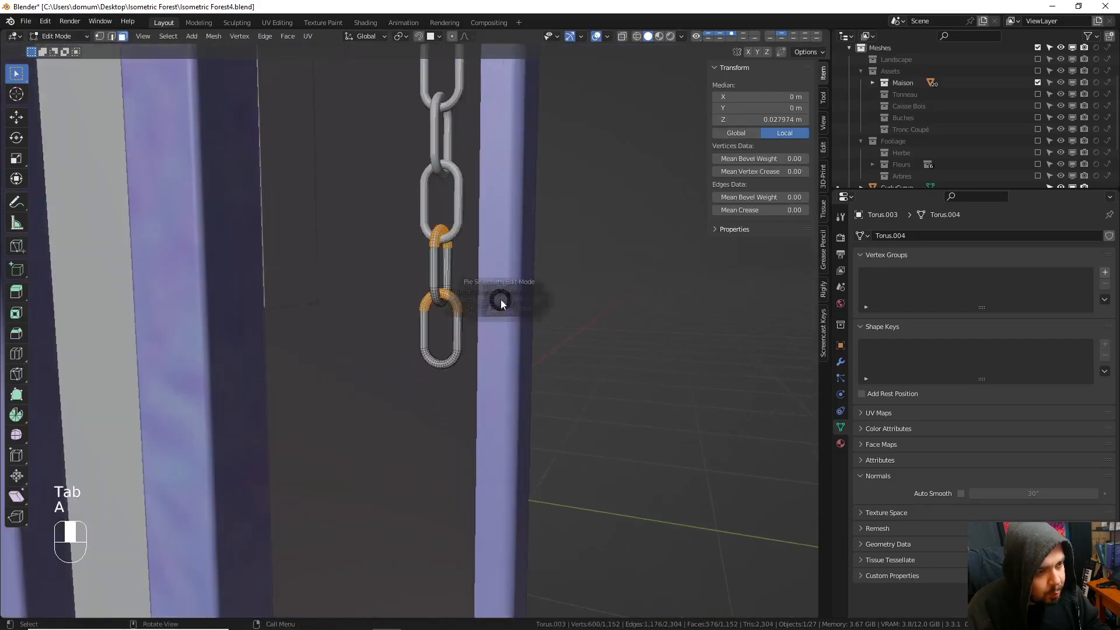
key(l)
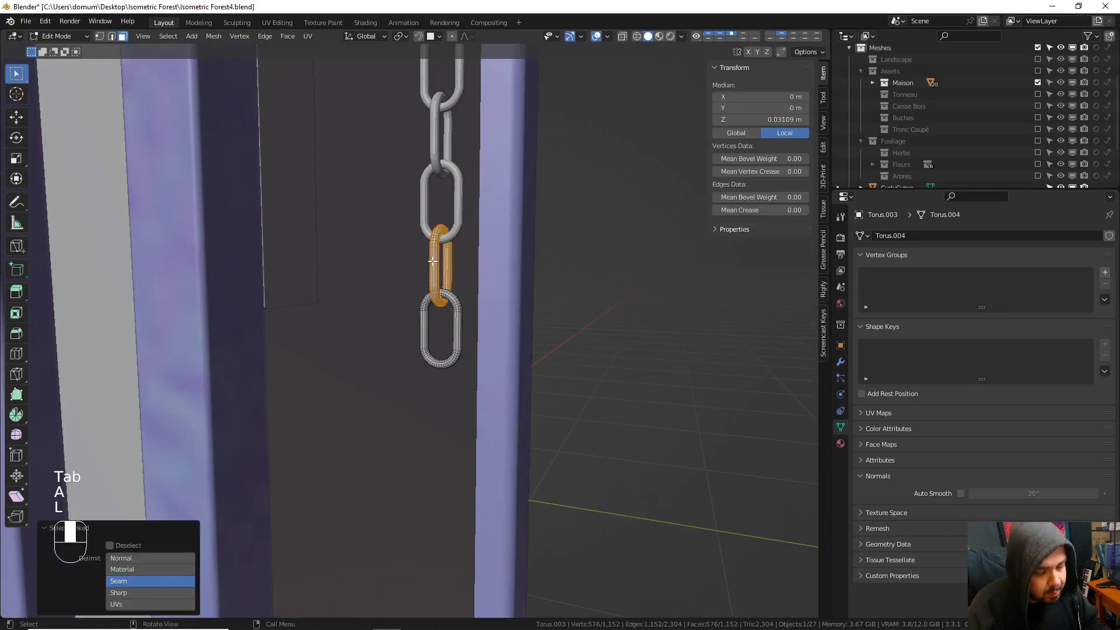
key(shift+d)
key(z)
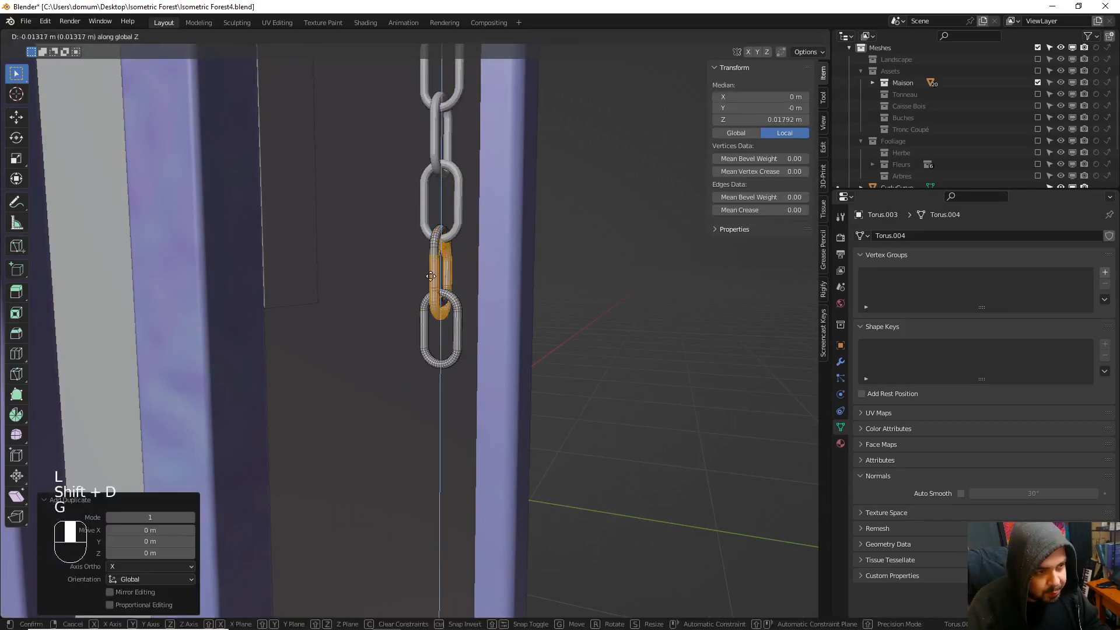
click(444, 379)
- Lower the copied bottom link about 0.006 m along Z and snap the 3D cursor to its center
scroll(409, 345, up, 5)
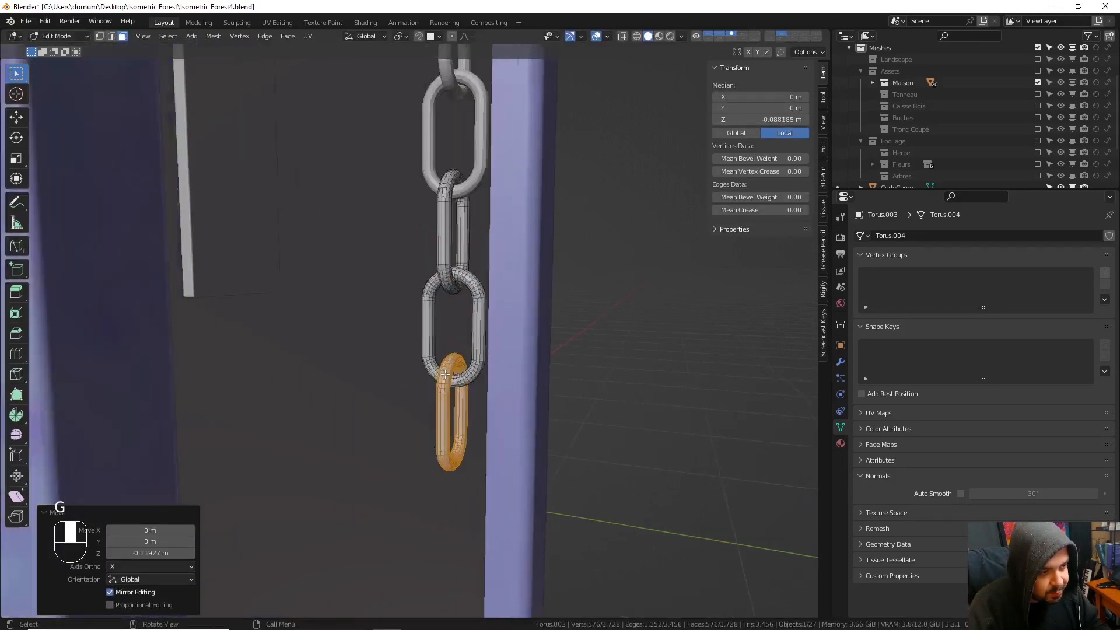
key(g)
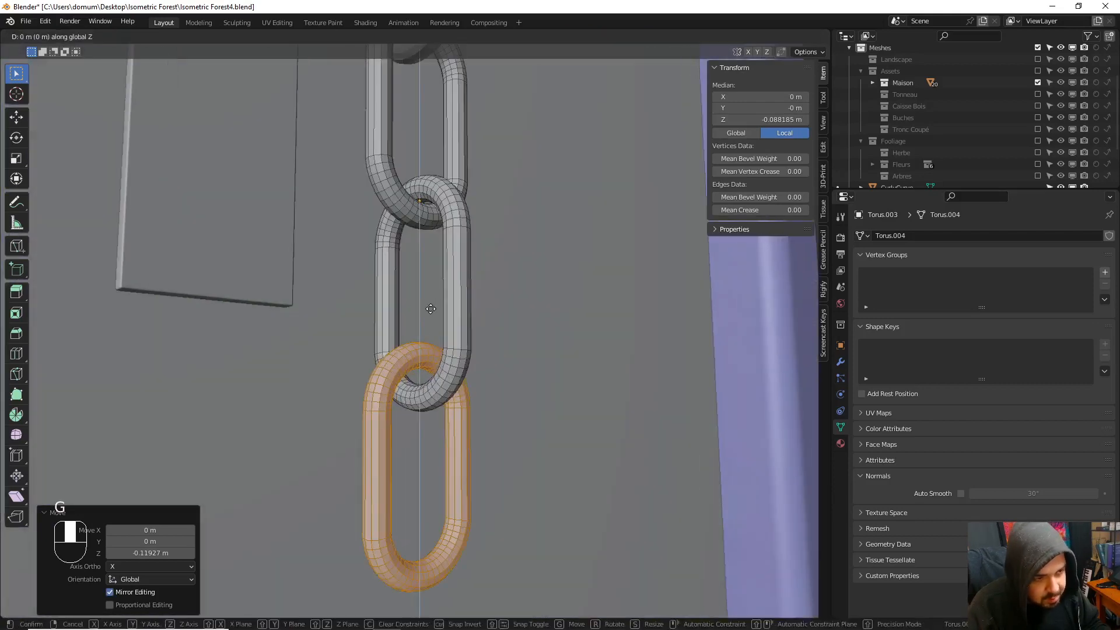
key(z)
click(434, 326)
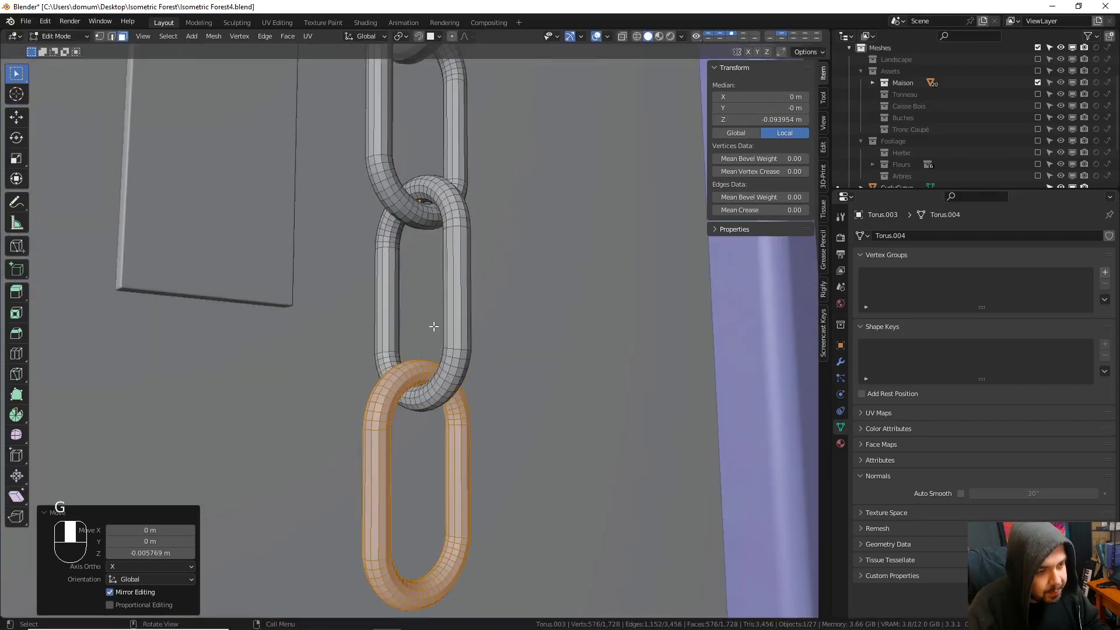
key(shift+s)
click(431, 380)
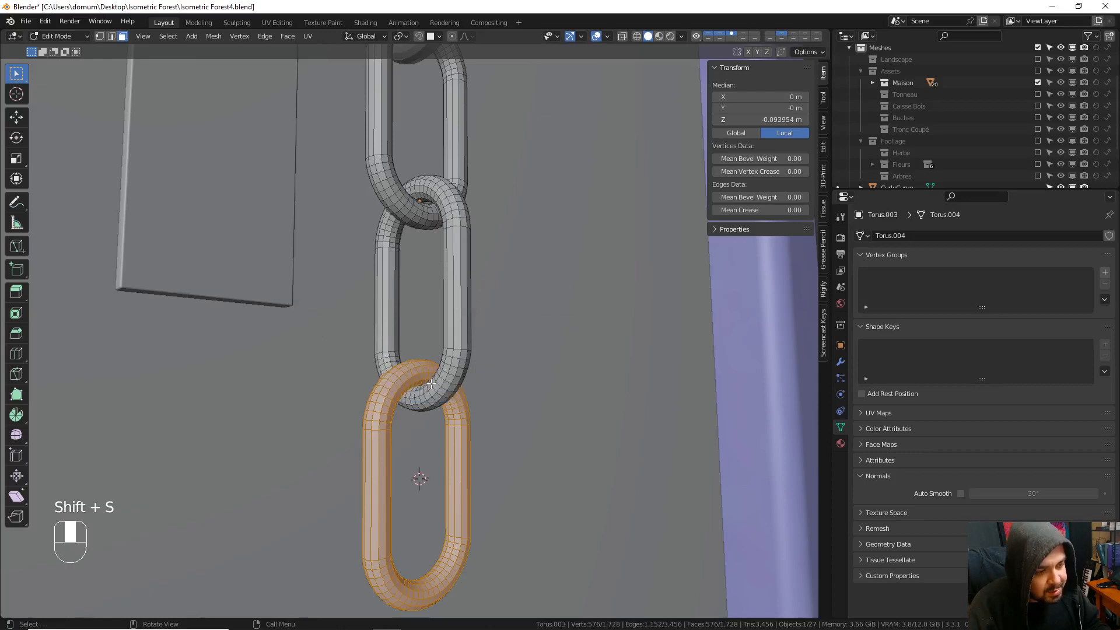
- Add a new cube object at the lowest chain link and scale it by 0.1 twice
key(Tab)
key(shift+a)
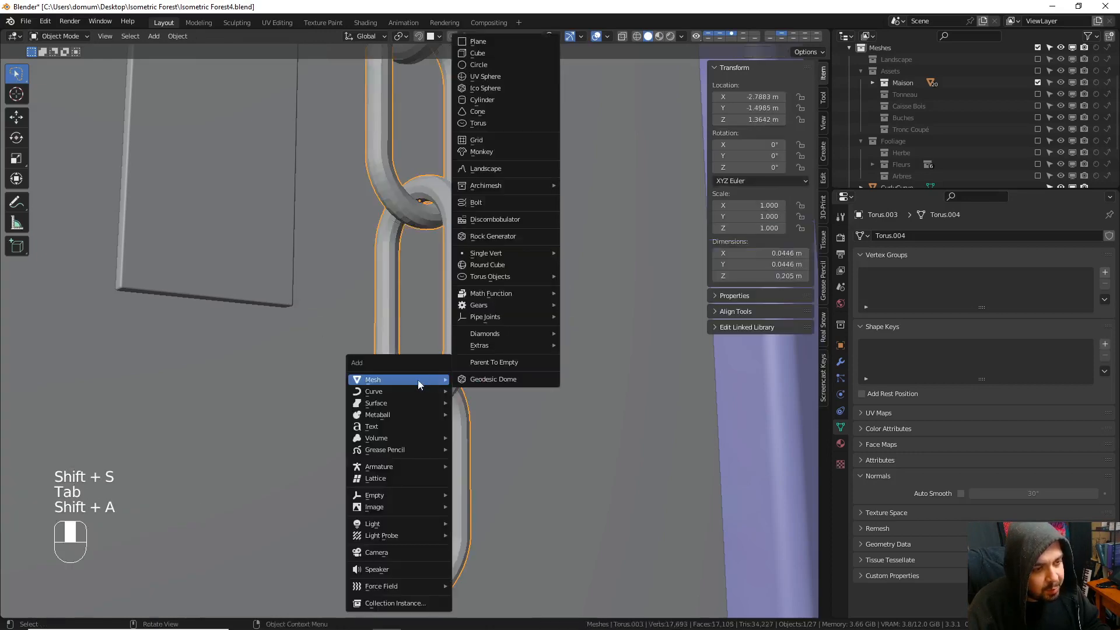
click(498, 56)
text(ss)
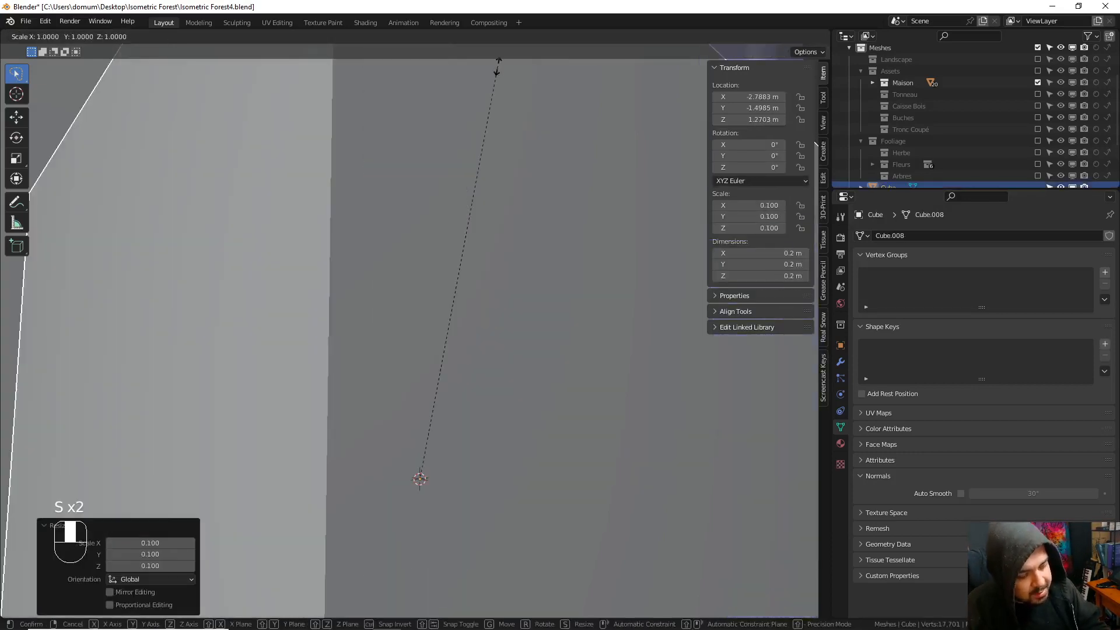
text(.1)
key(Return)
scroll(477, 226, down, 3)
shift+middle_drag(477, 225, 420, 142)
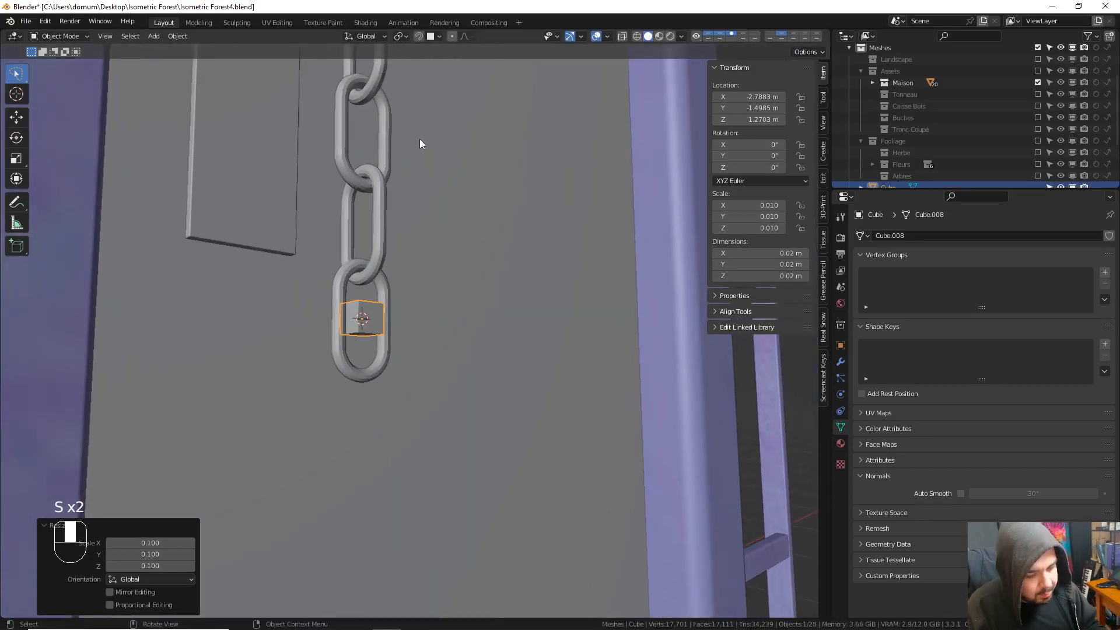
- Move the small cube down about 0.011 m along Z within the lowest chain link
key(g)
key(z)
click(427, 180)
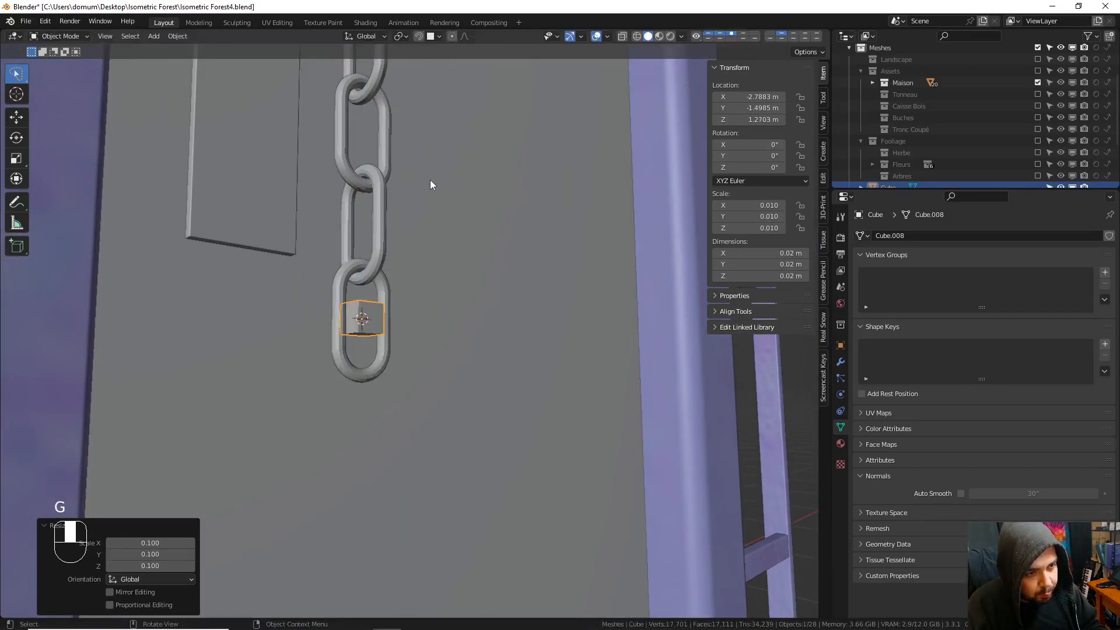
key(g)
key(z)
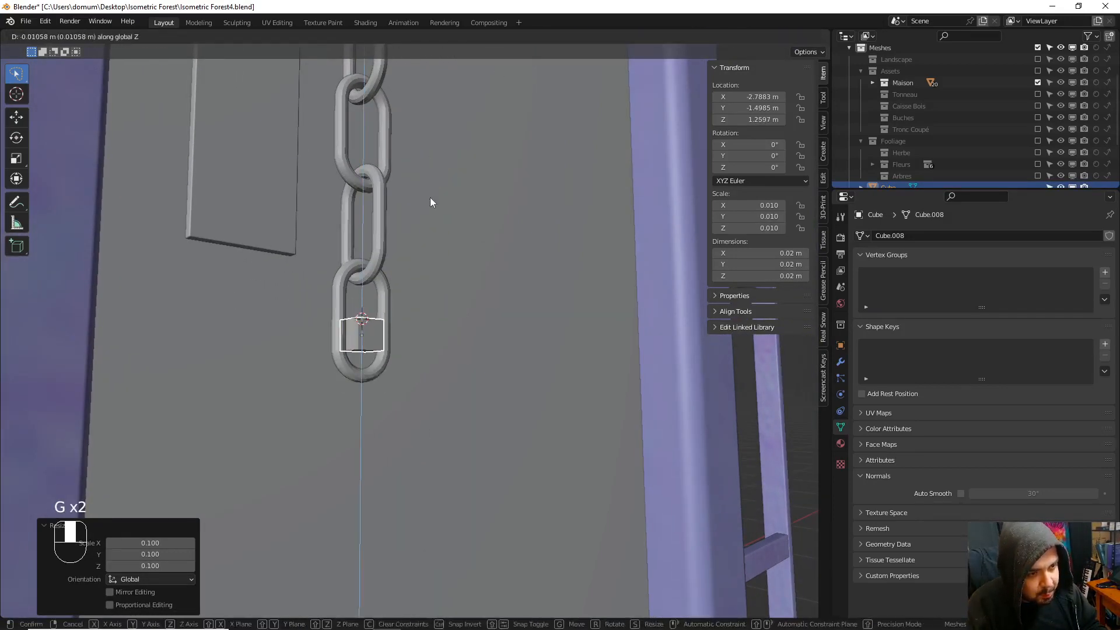
click(430, 202)
- Stretch the small cube to about 0.064 m along X and about 0.031 m along Y
key(s)
key(x)
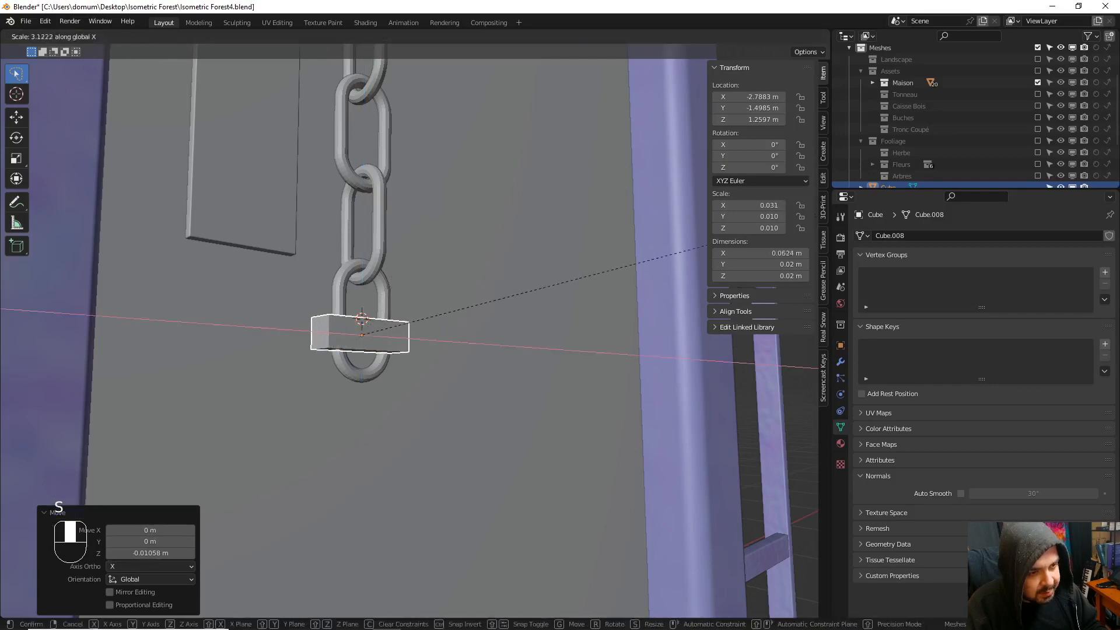
click(122, 221)
key(KP_3)
key(s)
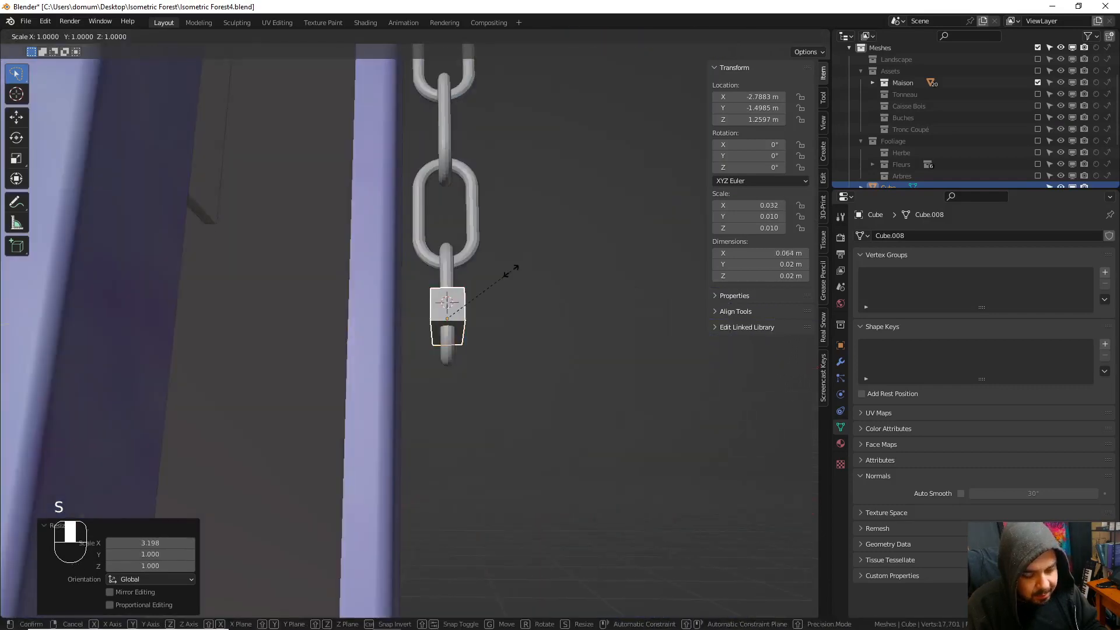
key(y)
click(558, 269)
- Lower the bottom face of the connector block about 0.023 m along Z
middle_drag(558, 269, 477, 288)
shift+middle_drag(477, 288, 447, 247)
key(Tab)
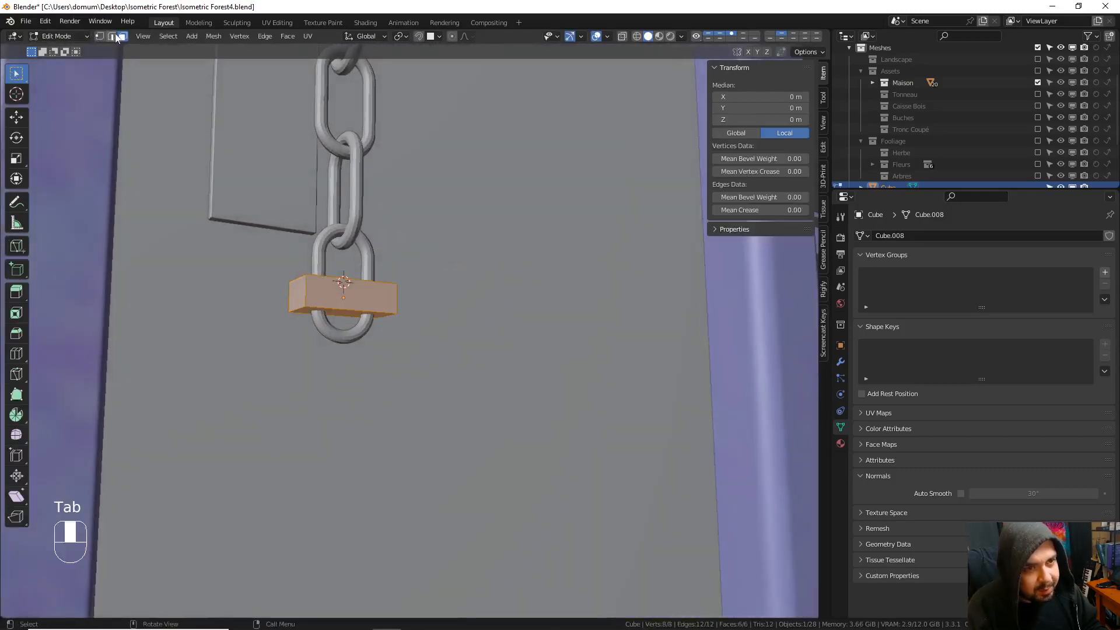
middle_drag(339, 196, 341, 165)
click(365, 267)
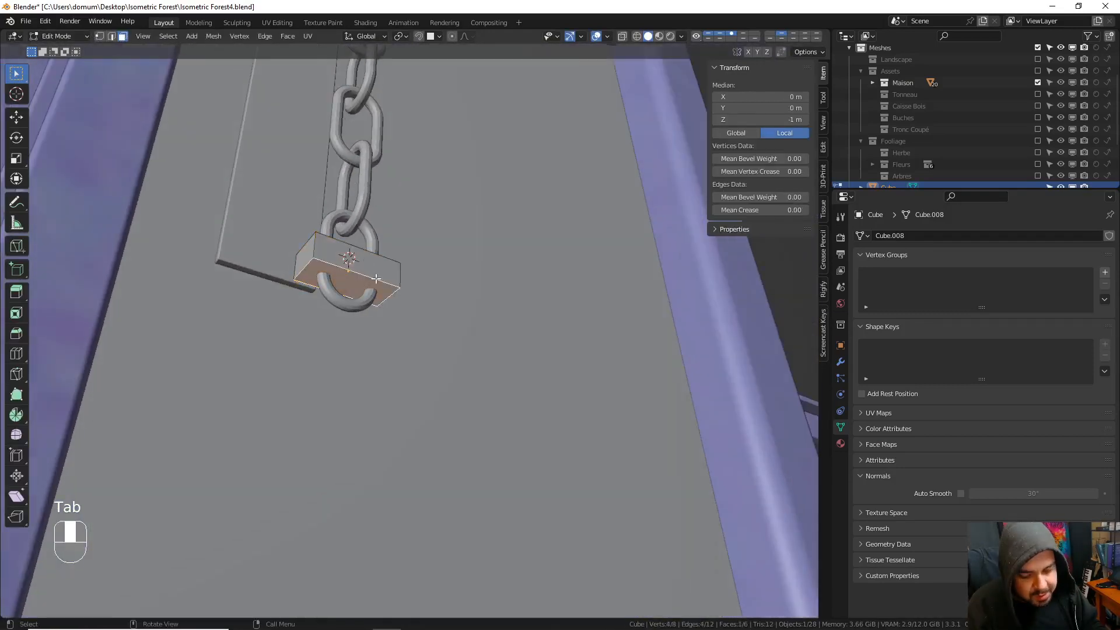
key(z)
key(g)
key(z)
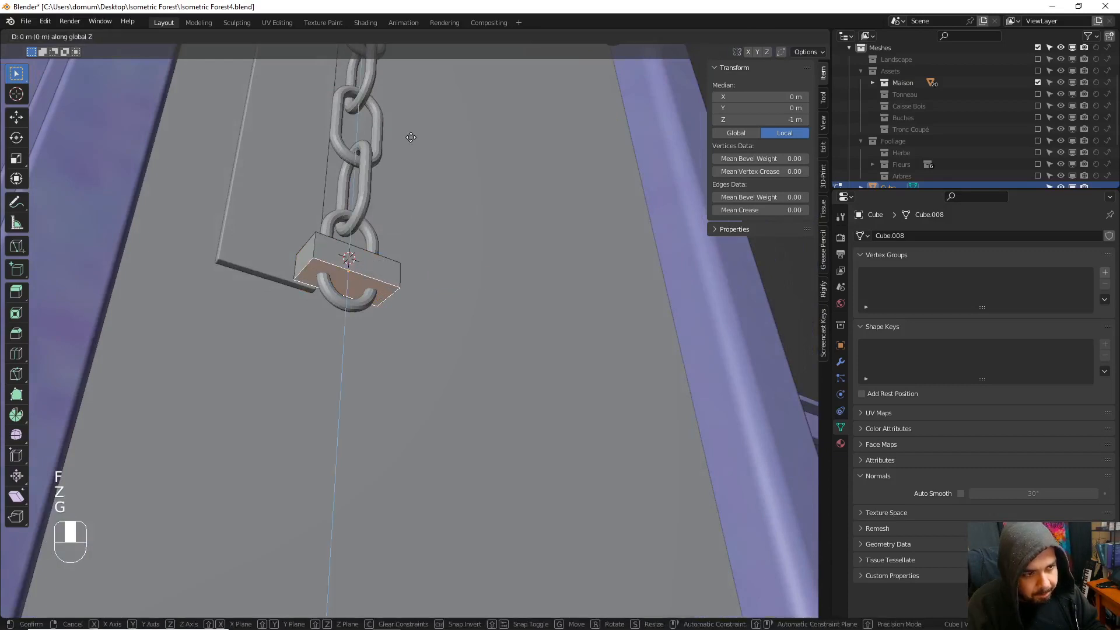
click(411, 170)
- Snap the 3D cursor to the connector block's bottom face and add a new cube object there
middle_drag(411, 175, 493, 203)
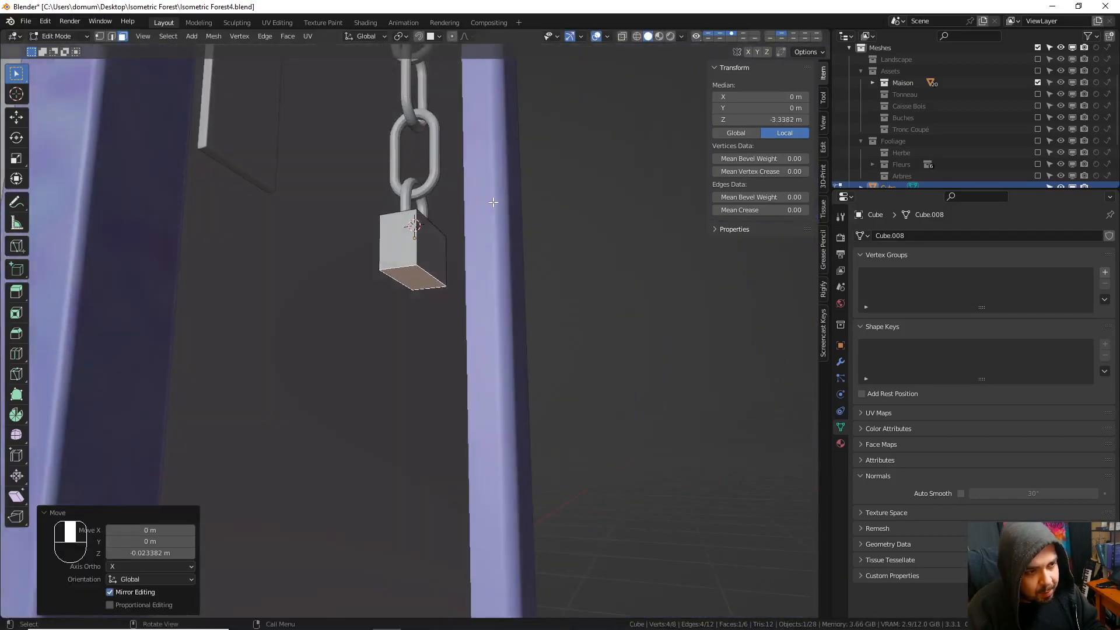
key(shift+s)
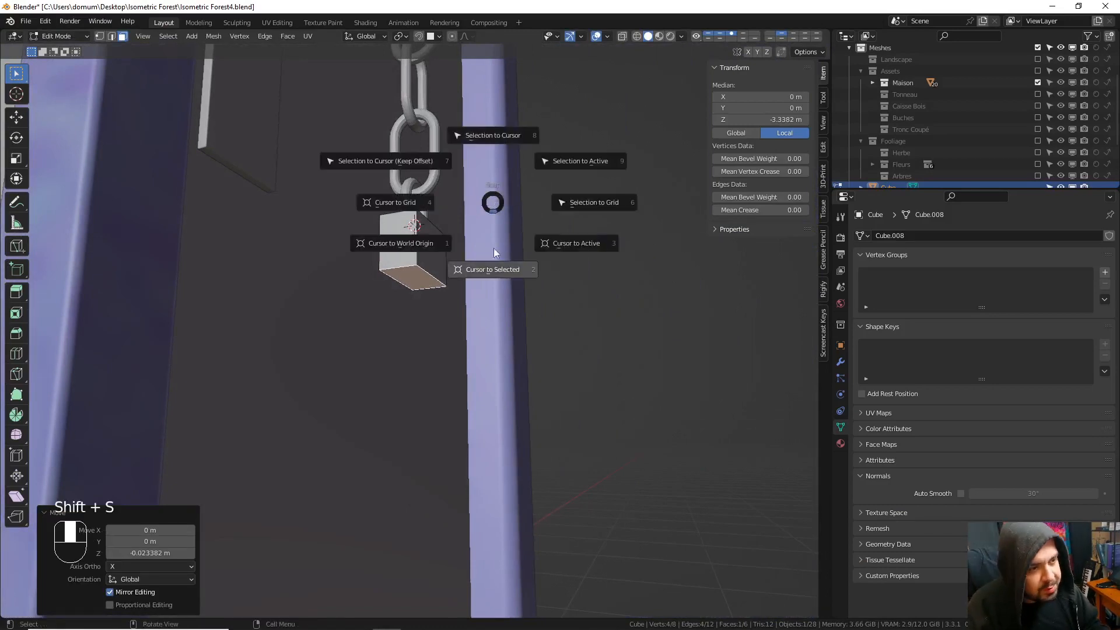
click(491, 267)
key(Tab)
key(shift+a)
mouse_move(493, 270)
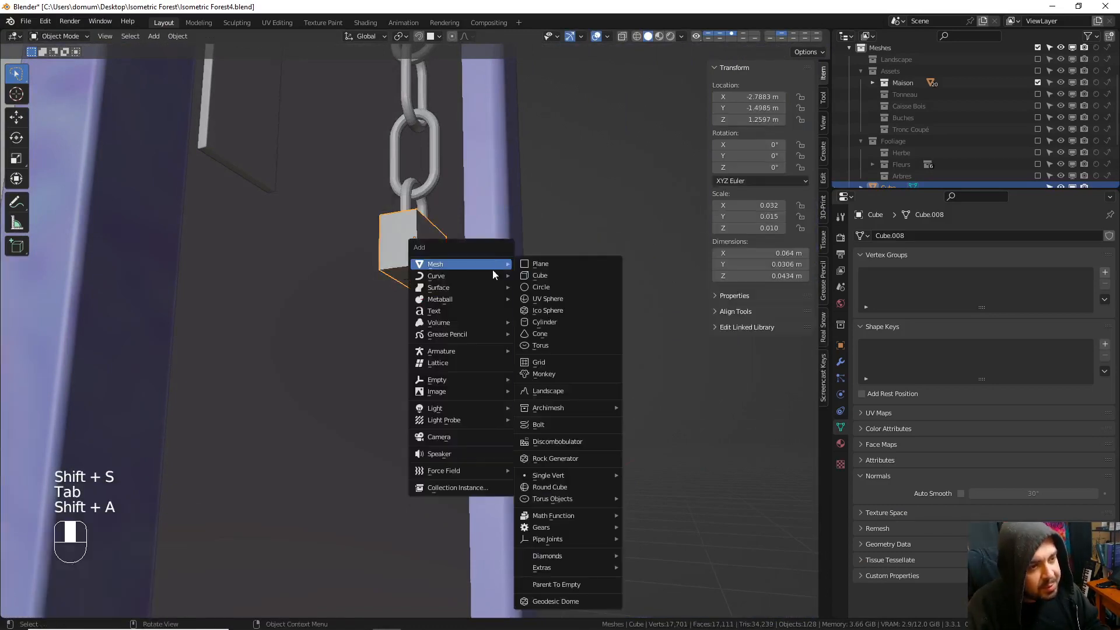
click(554, 276)
- Move the new cube down 1 m along Z and set its origin to the 3D cursor
text(gz1)
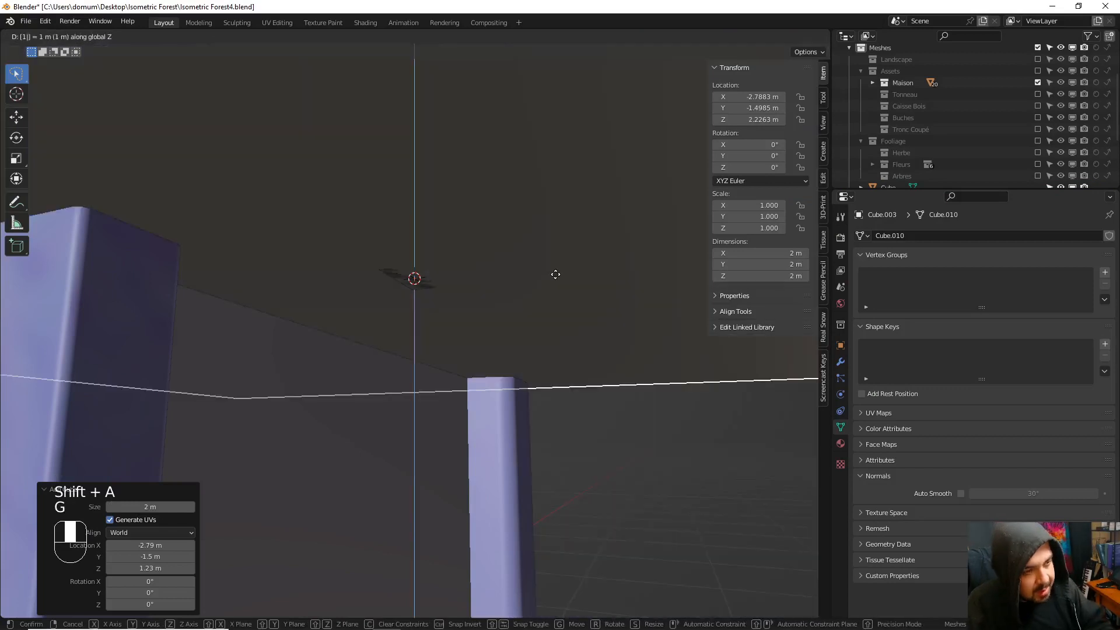
key(minus)
key(Return)
key(q)
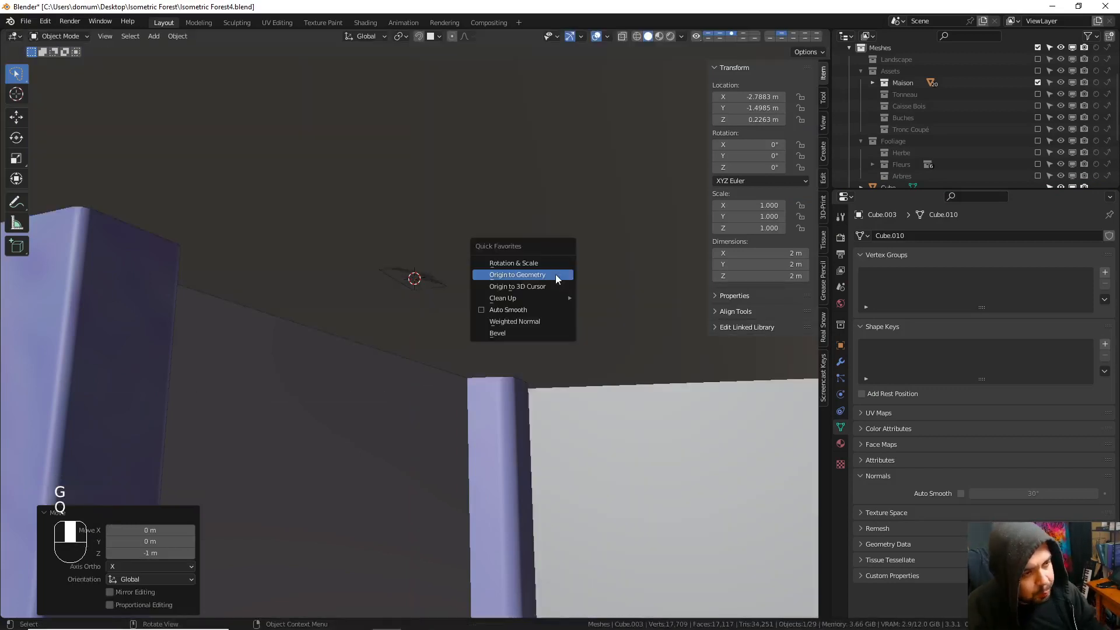
click(566, 286)
- Scale the new cube down uniformly to about 0.097 m per side, hanging beneath the connector block
key(s)
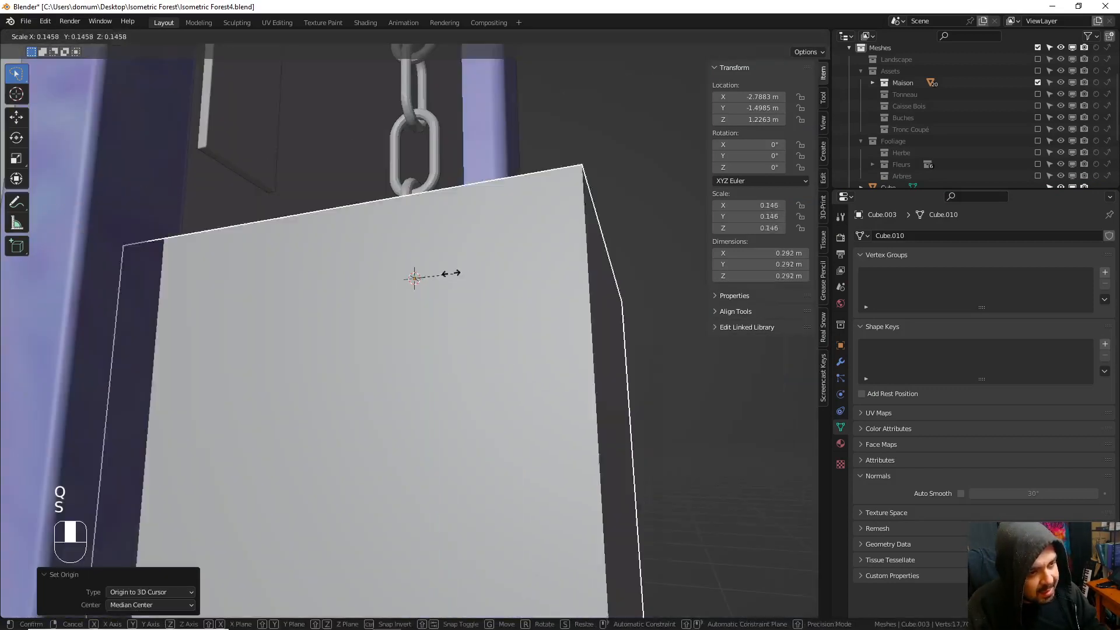
click(445, 274)
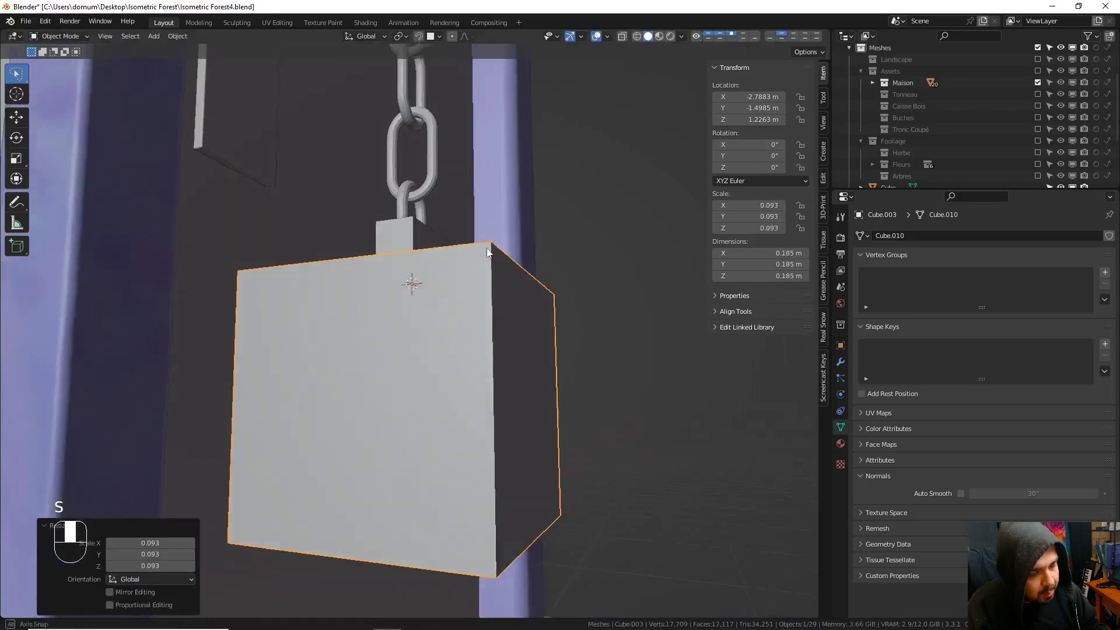
middle_drag(445, 275, 607, 292)
key(s)
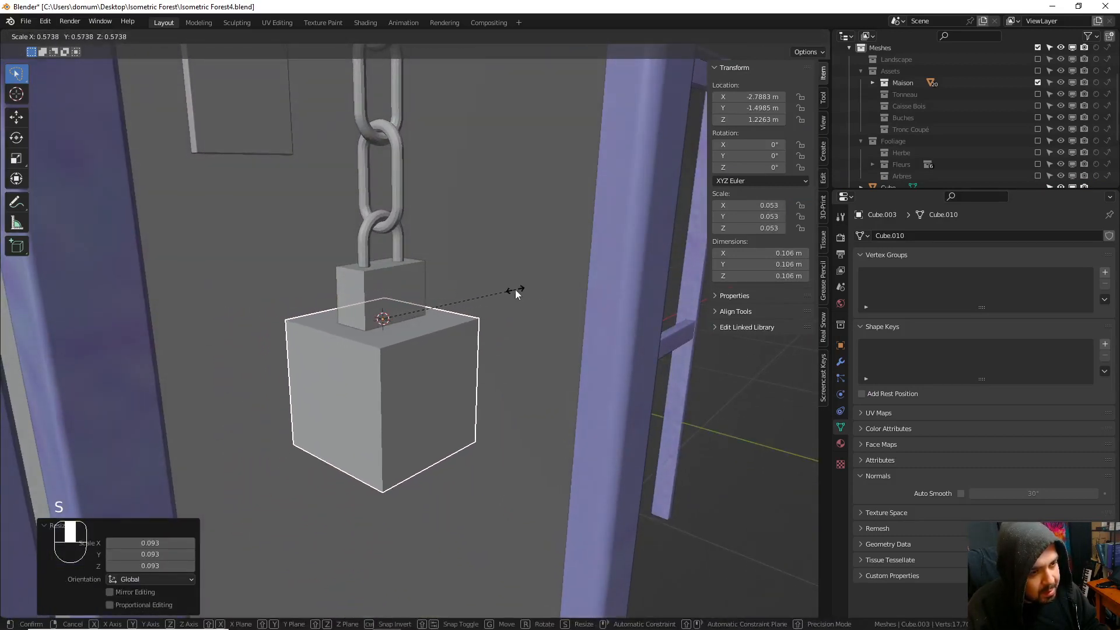
click(516, 289)
middle_drag(516, 289, 470, 321)
key(s)
click(463, 323)
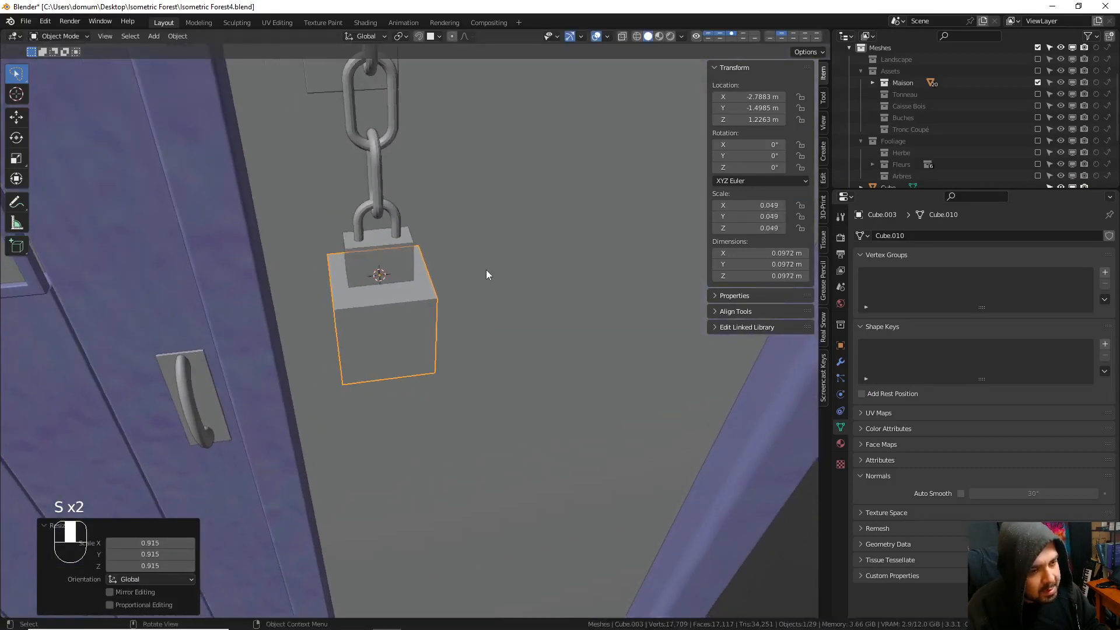
- Raise the bottom face of the new cube about 0.074 m along Z to leave a thin slab
middle_drag(485, 269, 370, 350)
key(Tab)
click(370, 350)
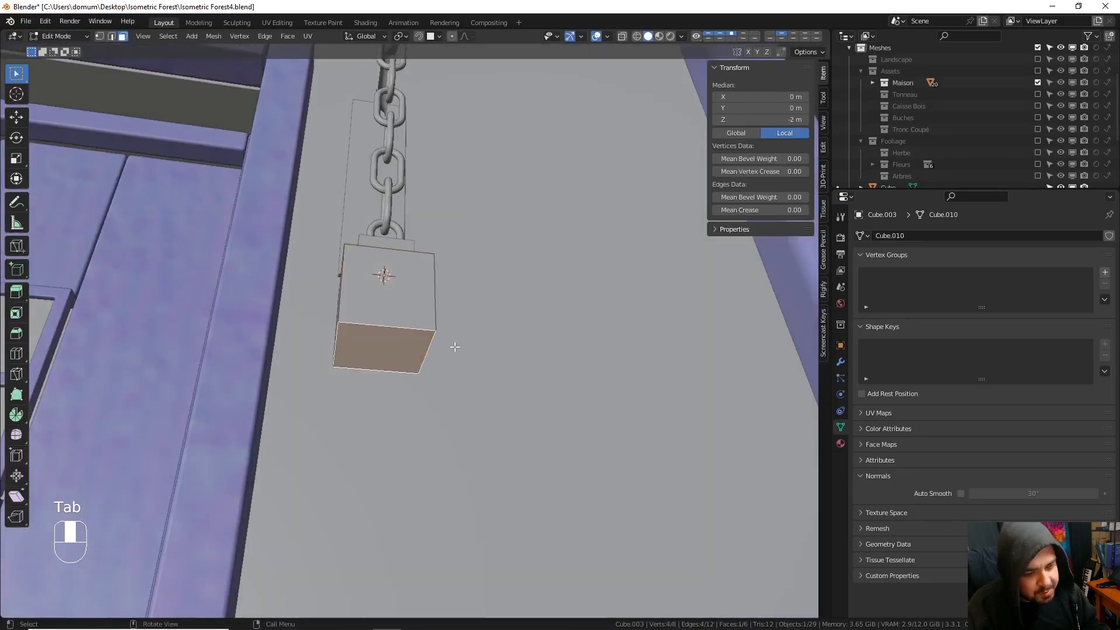
key(g)
key(z)
click(457, 291)
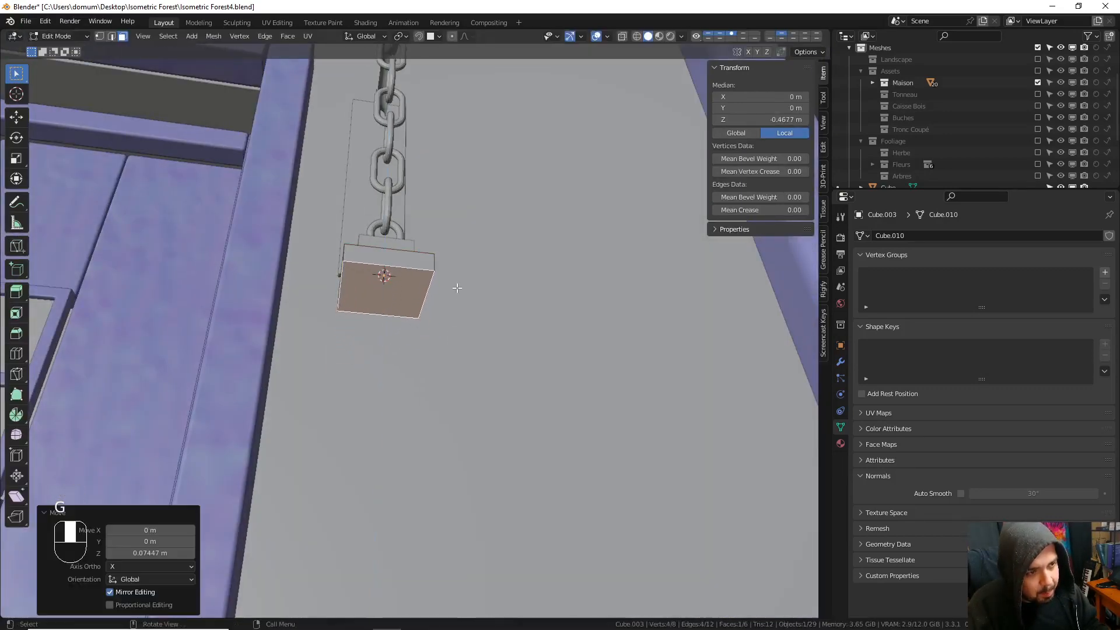
- Enlarge the slab's bottom face in X and Y only, giving it outward-sloping sides
middle_drag(457, 289, 527, 278)
key(s)
key(shift+z)
click(507, 352)
key(e)
click(530, 309)
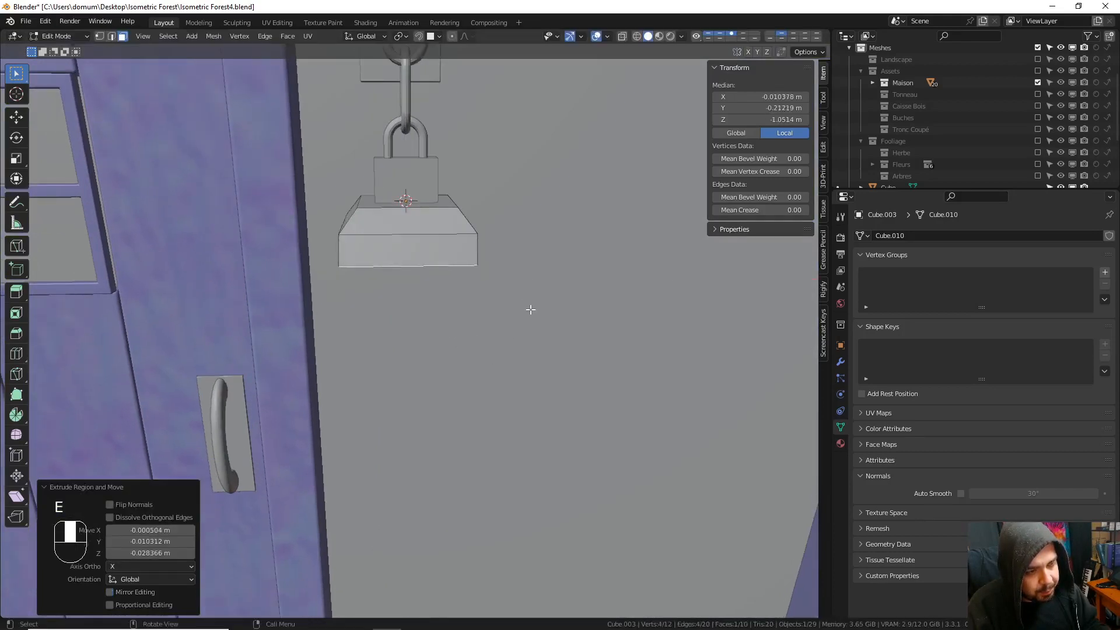
key(ctrl+z)
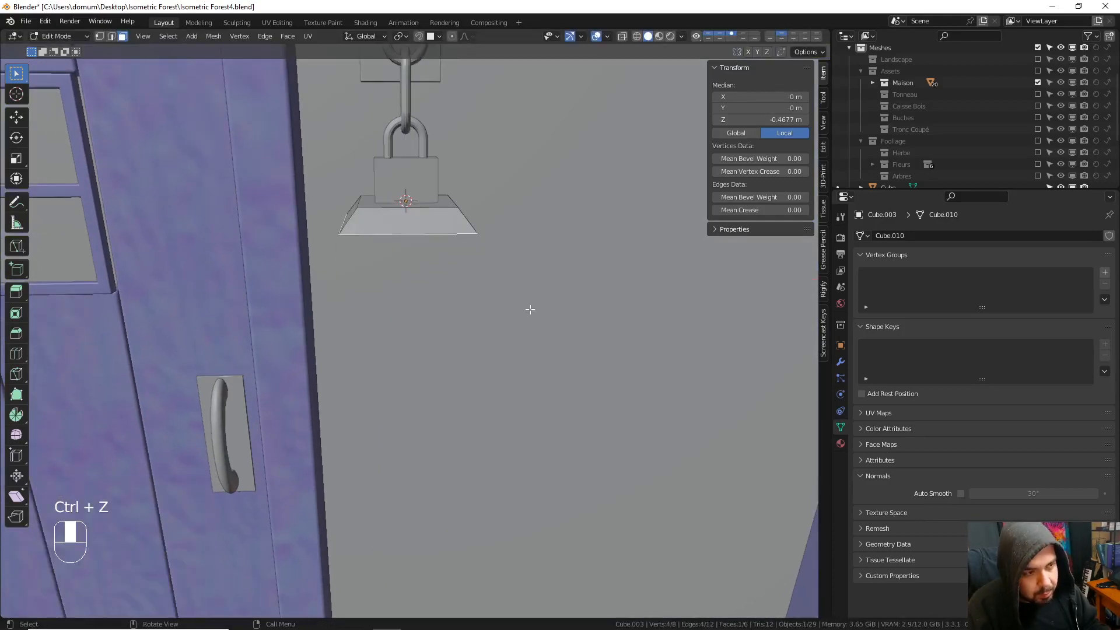
key(g)
right_click(527, 327)
- Extrude the bottom face down about 0.036 m and widen it by about 1.18 in X and Y
key(e)
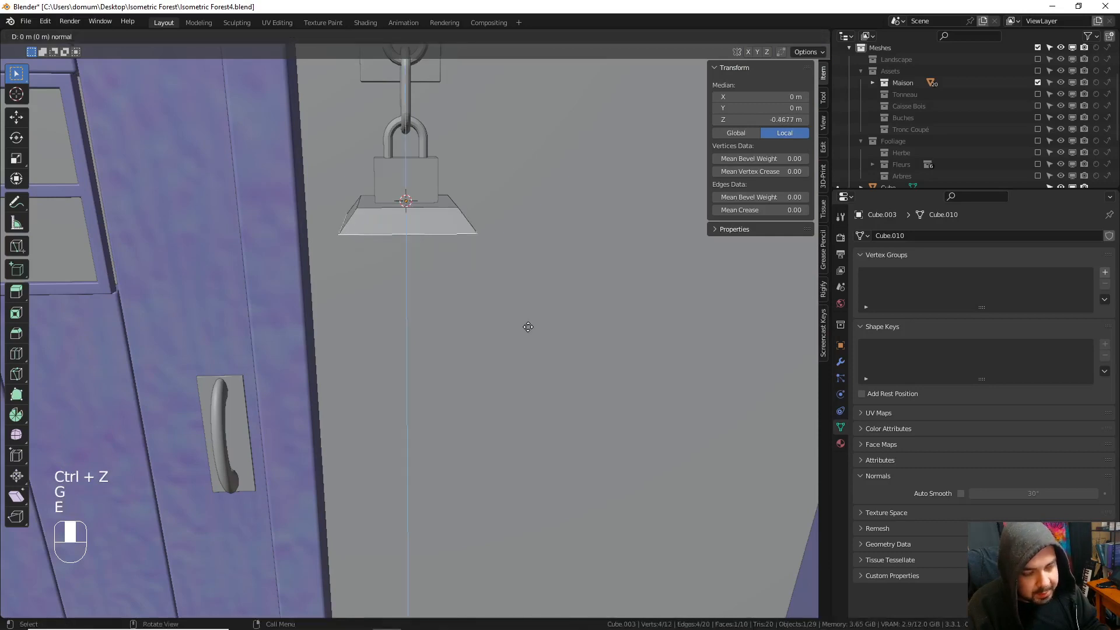
click(525, 361)
key(s)
key(shift+z)
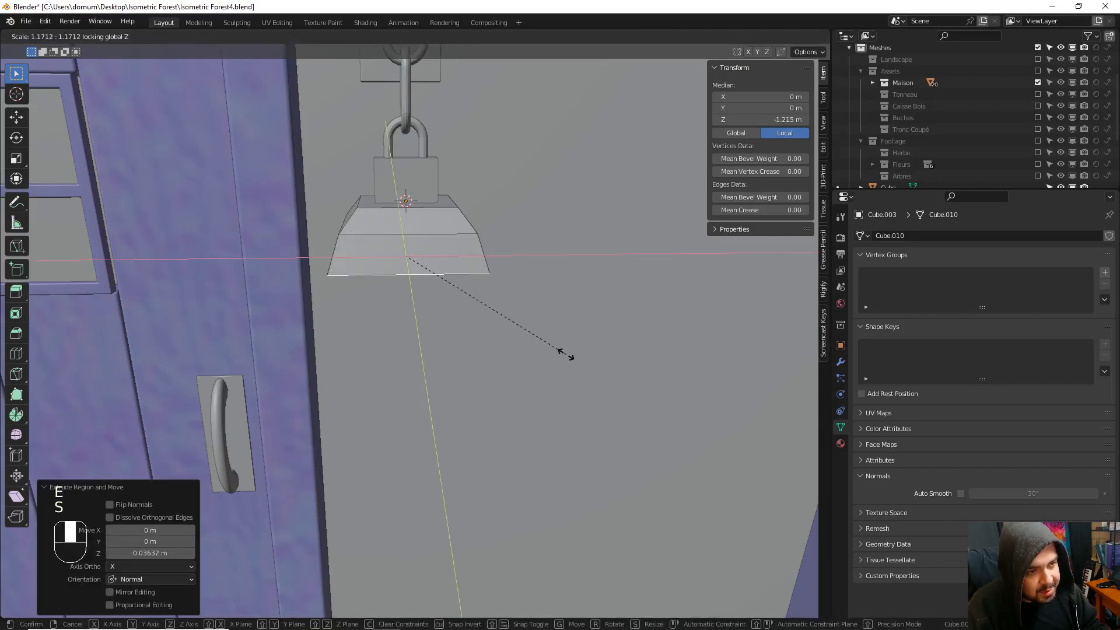
click(565, 350)
- Extrude the widened bottom face straight down about 0.24 m to form the tall body
shift+middle_drag(567, 348, 582, 295)
key(e)
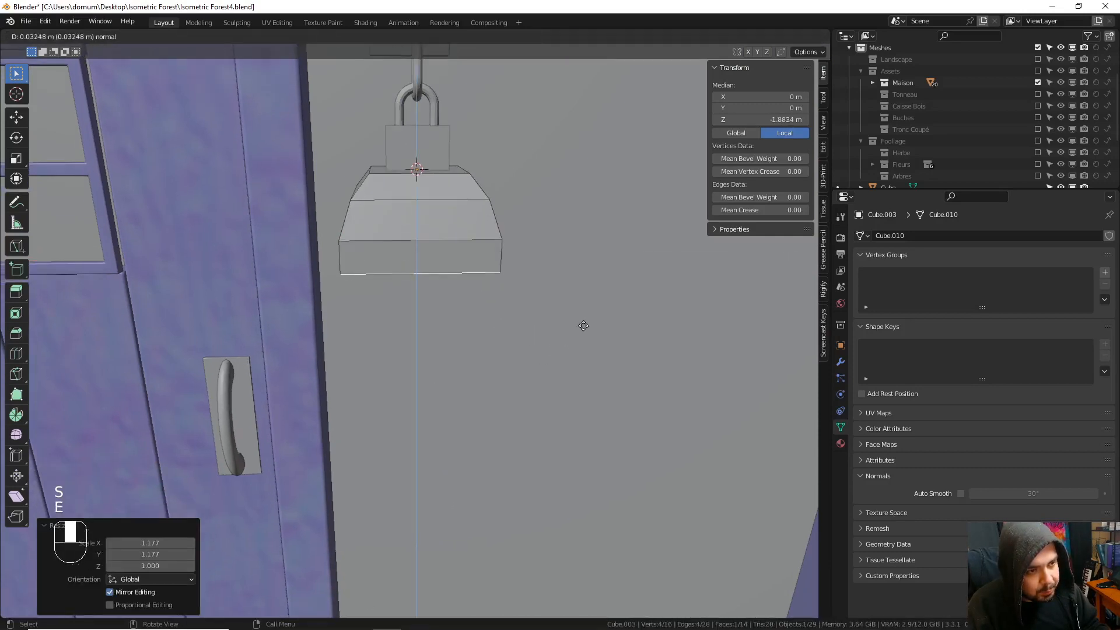
click(588, 498)
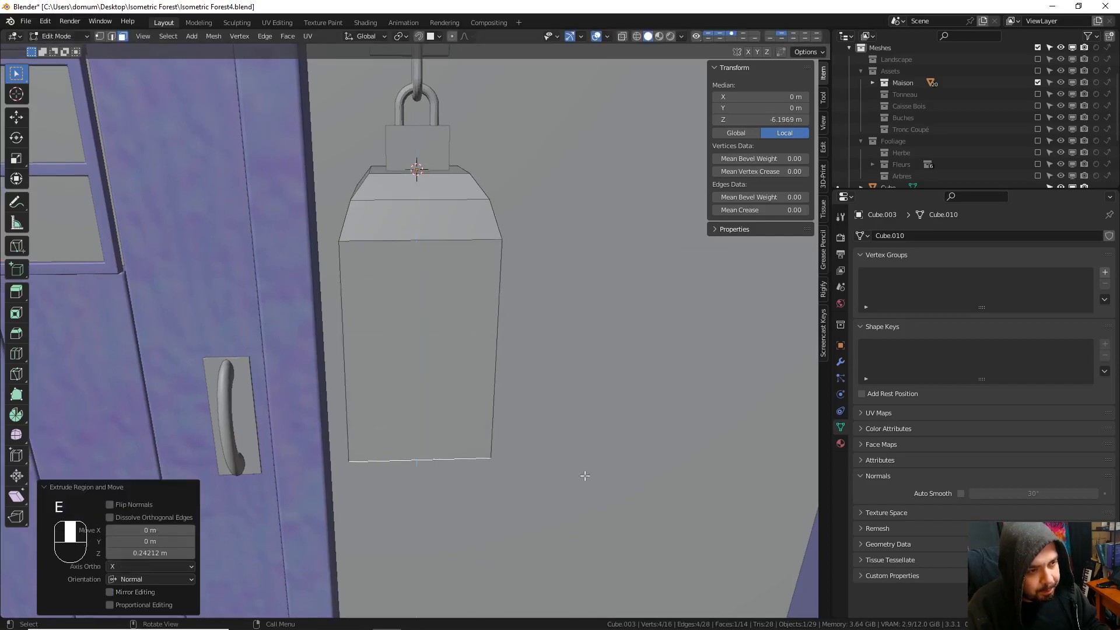
- Taper the body's lower end with two downward extrusions, scaling the bottom face horizontally by about 0.76 and about 0.72
middle_drag(583, 475, 592, 266)
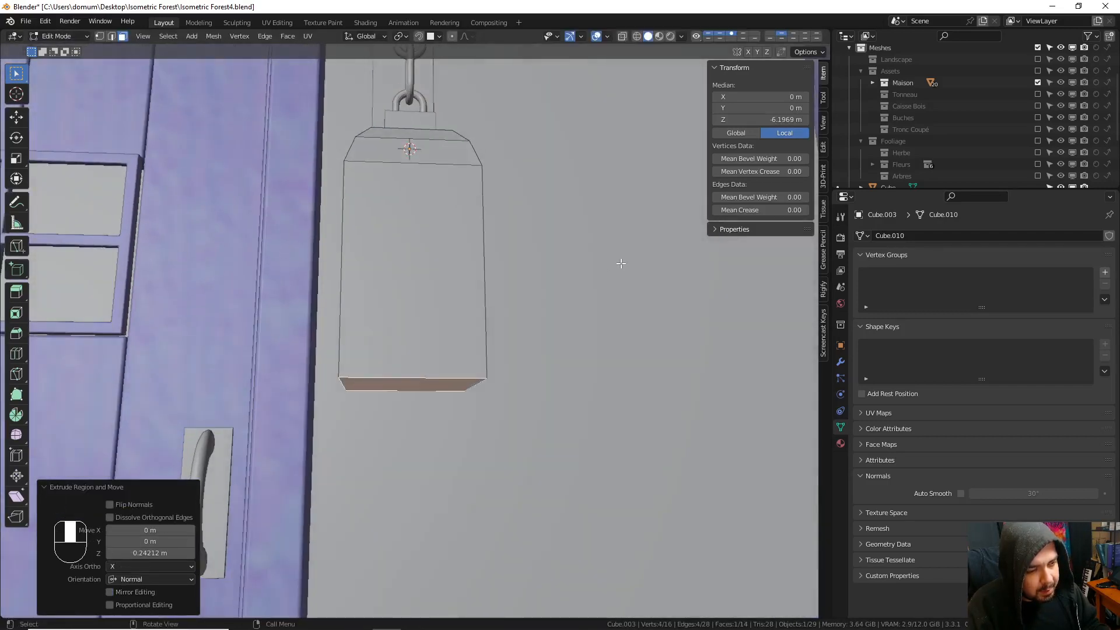
key(e)
click(614, 293)
key(s)
key(shift+z)
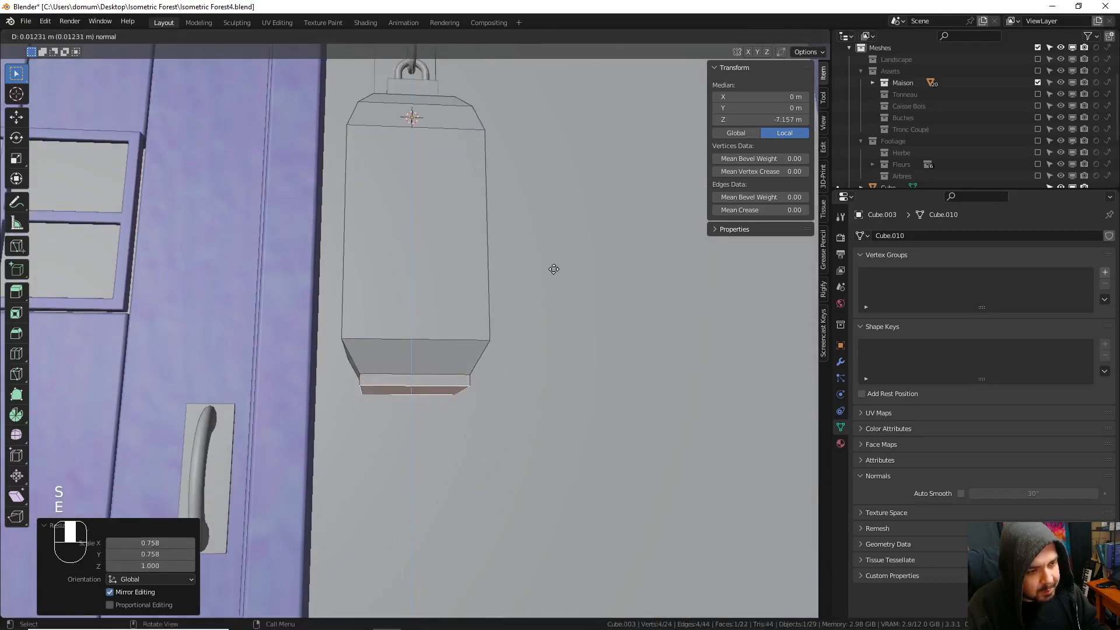
key(shift)
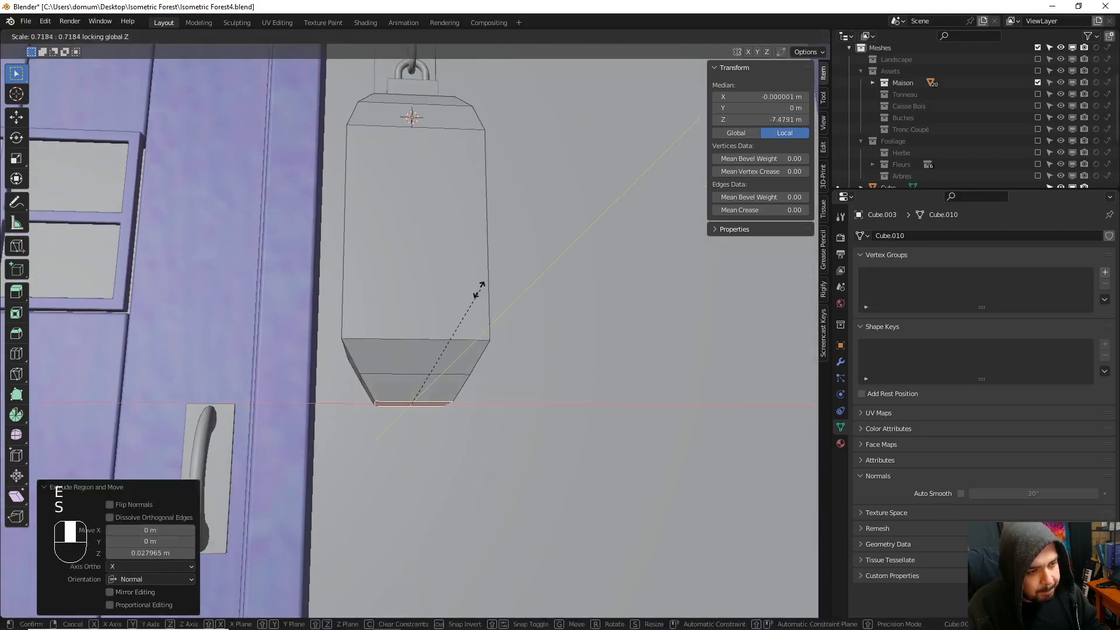
click(477, 293)
- Add a centred horizontal loop cut around the body's tall section and scale it about 1.43 in X and Y
shift+middle_drag(480, 266, 483, 298)
key(ctrl+r)
click(470, 247)
right_click(471, 248)
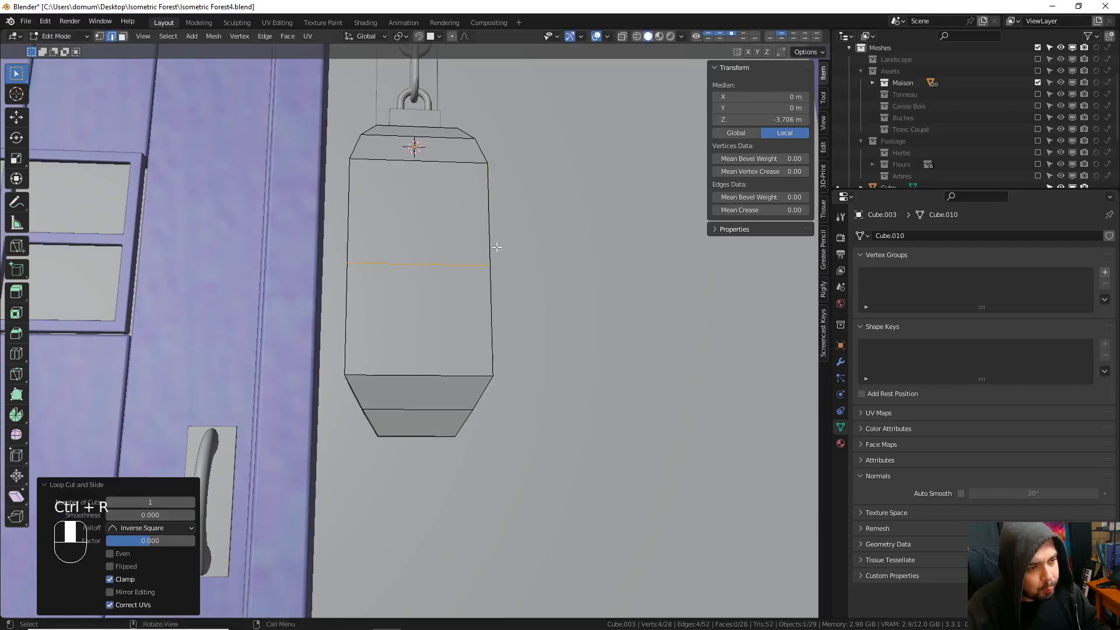
key(s)
key(shift+z)
click(546, 248)
- Add three evenly spaced vertical loop cuts in each horizontal direction of the body and deselect everything
middle_drag(546, 249, 505, 220)
key(ctrl+r)
scroll(422, 143, up, 2)
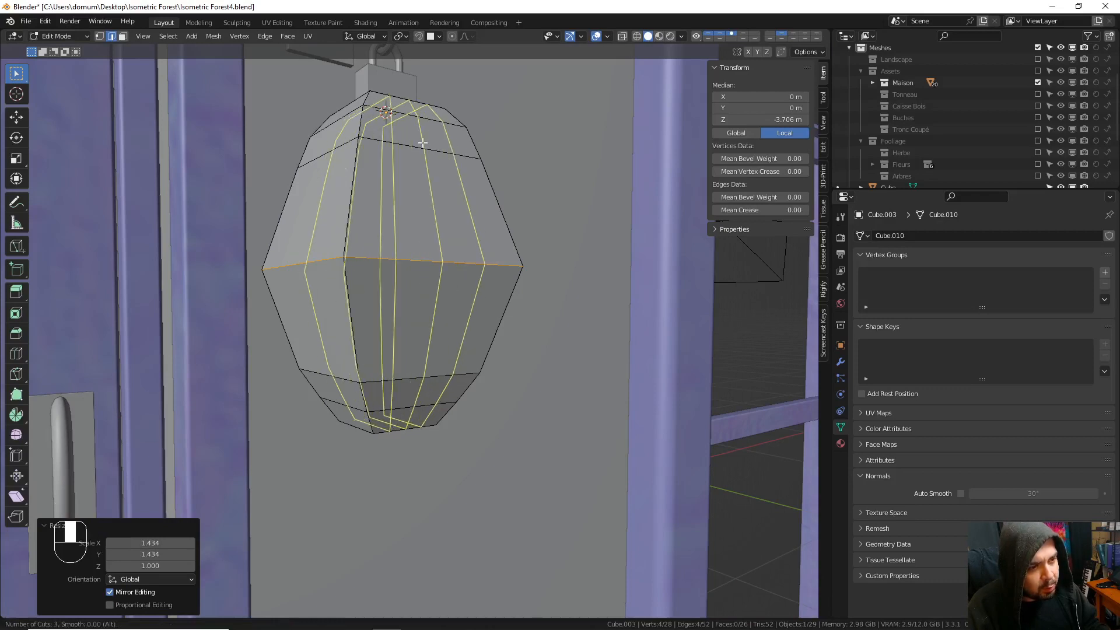
click(422, 143)
right_click(422, 142)
key(ctrl+r)
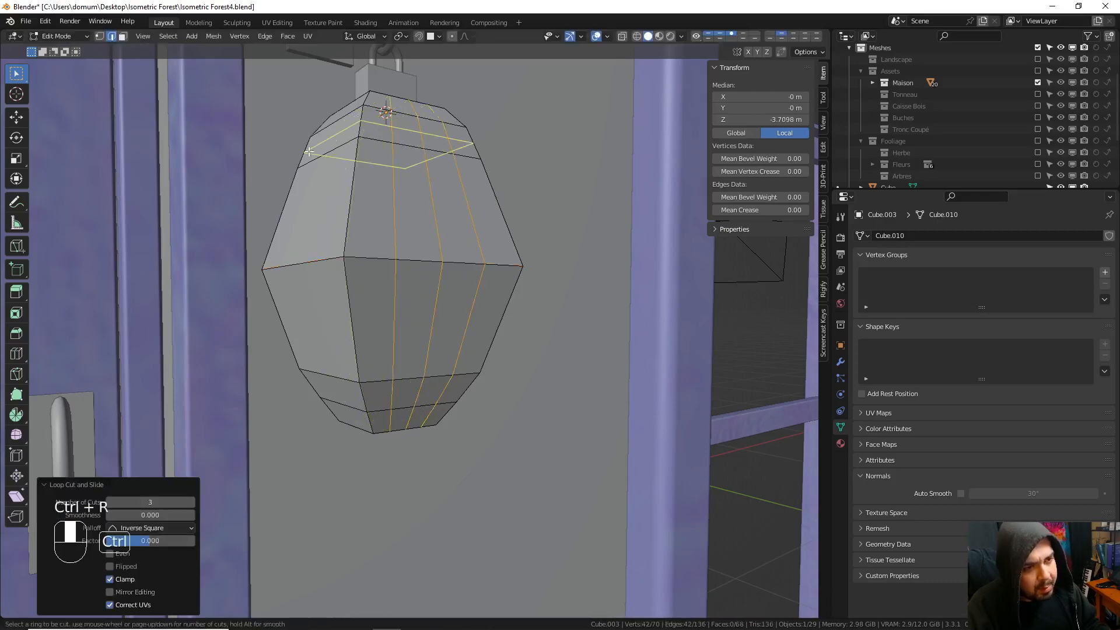
click(314, 165)
right_click(315, 164)
key(a)
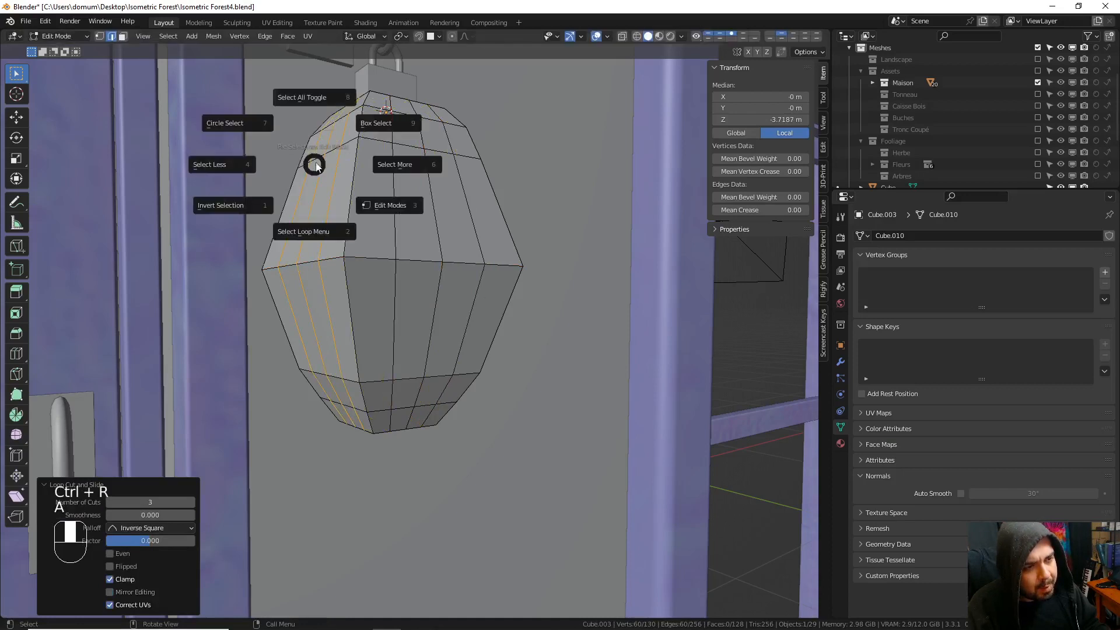
click(315, 99)
middle_drag(411, 128, 402, 168)
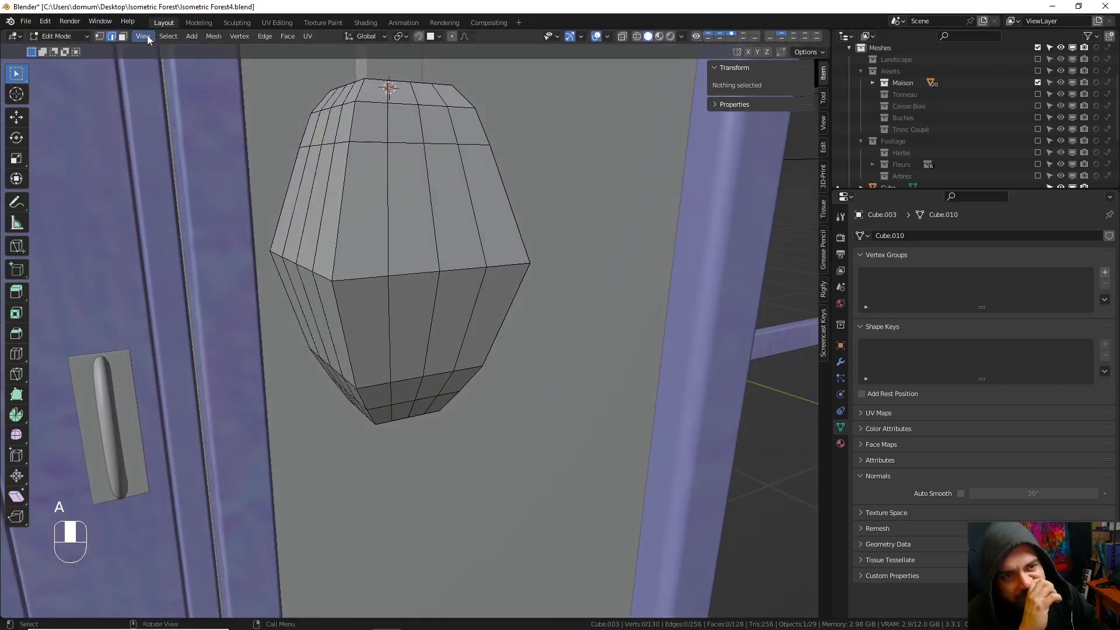
- Switch to face selection and isolate the hanging body in local view, showing its top
click(123, 38)
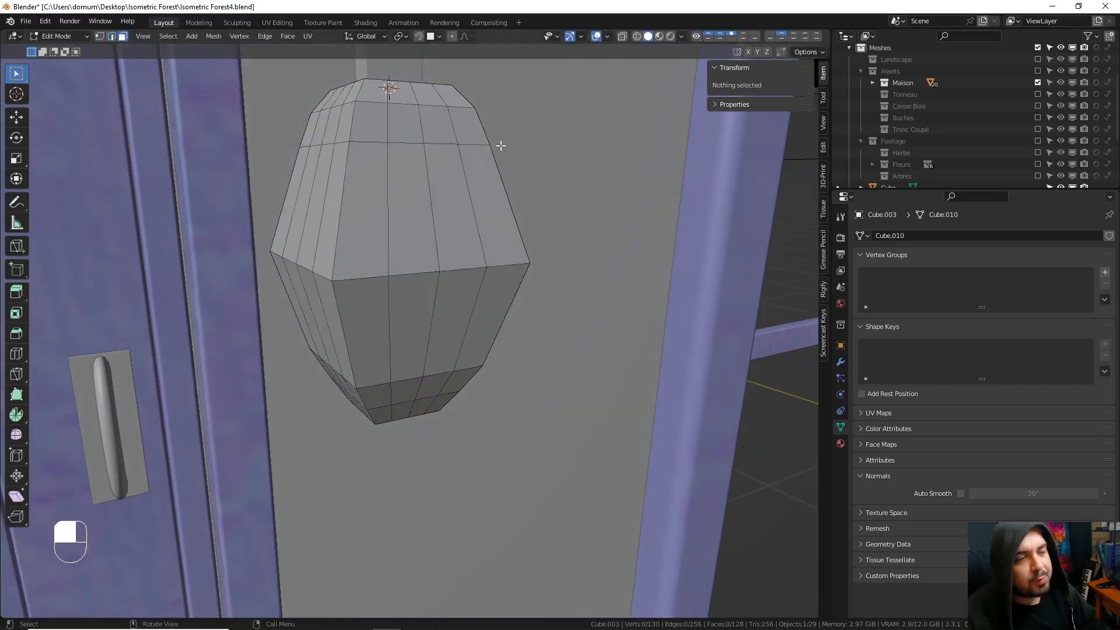
middle_drag(500, 145, 435, 190)
shift+middle_drag(400, 91, 409, 181)
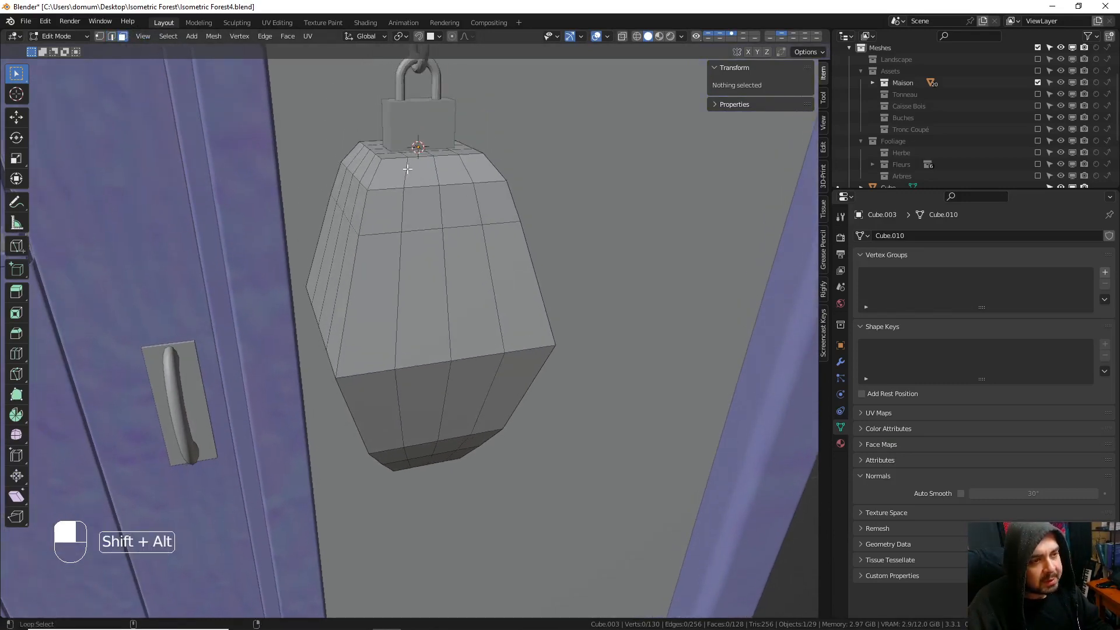
key(KP_Divide)
middle_drag(402, 175, 373, 218)
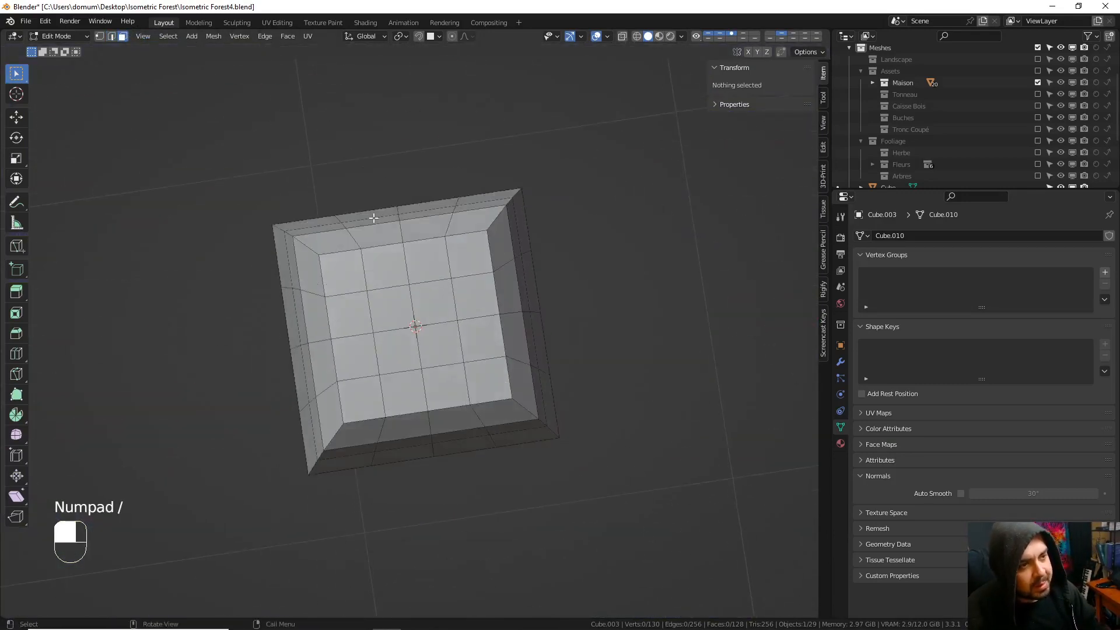
- Select the four central top faces and grow the selection three times to cover the top and the two uppermost side rows
click(408, 299)
shift+click(438, 304)
shift+click(432, 337)
shift+click(396, 353)
middle_drag(396, 353, 512, 152)
key(ctrl+KP_Add)
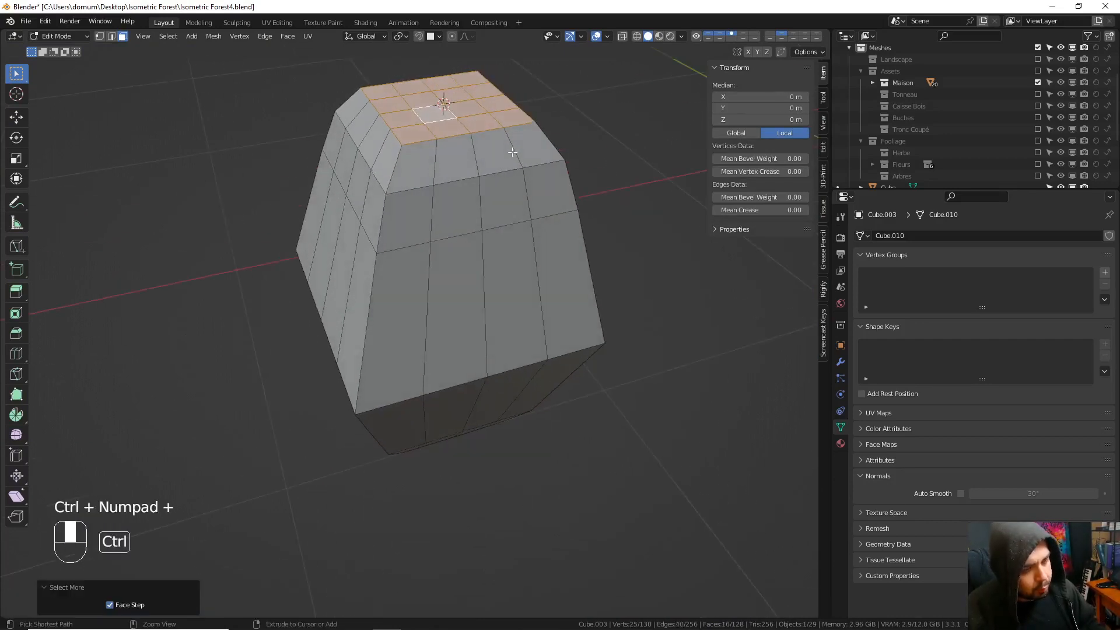
key(ctrl+KP_Add)
key(ctrl+KP_Add)
- Add the two lowest side face loops and the four central bottom faces to the selection
middle_drag(475, 275, 448, 479)
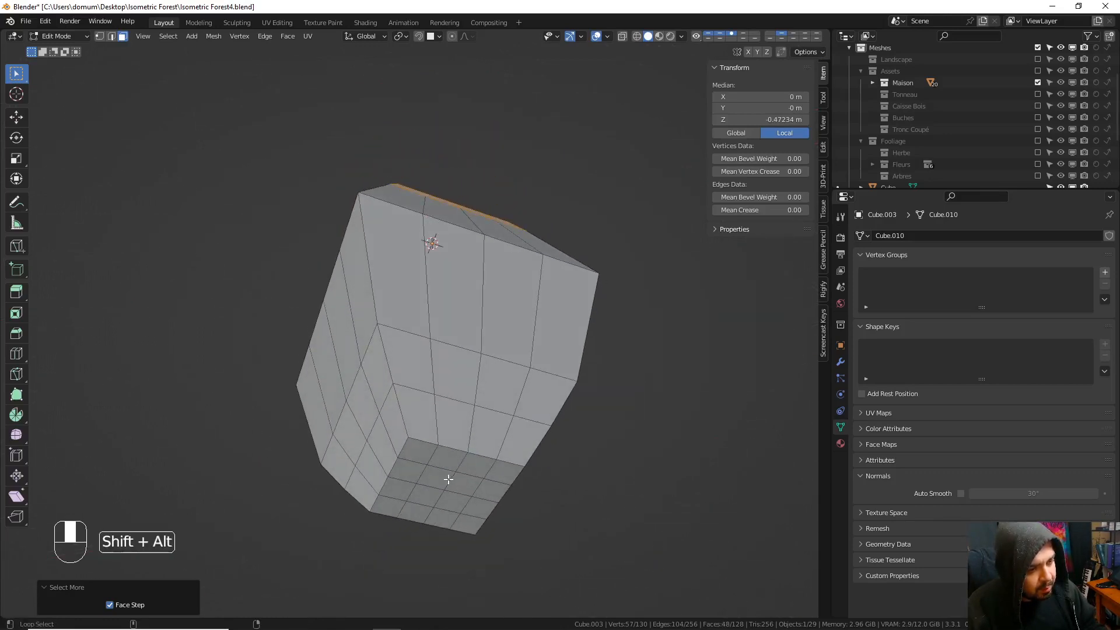
alt+shift+click(470, 431)
alt+shift+click(480, 390)
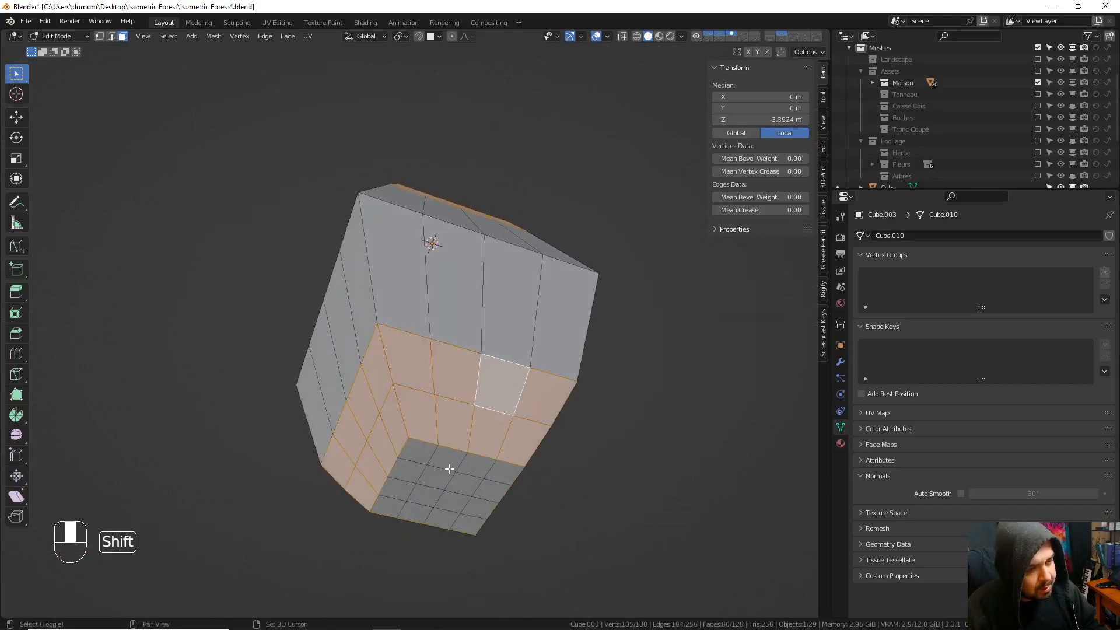
shift+click(443, 473)
ctrl+click(467, 485)
ctrl+click(458, 504)
ctrl+click(431, 500)
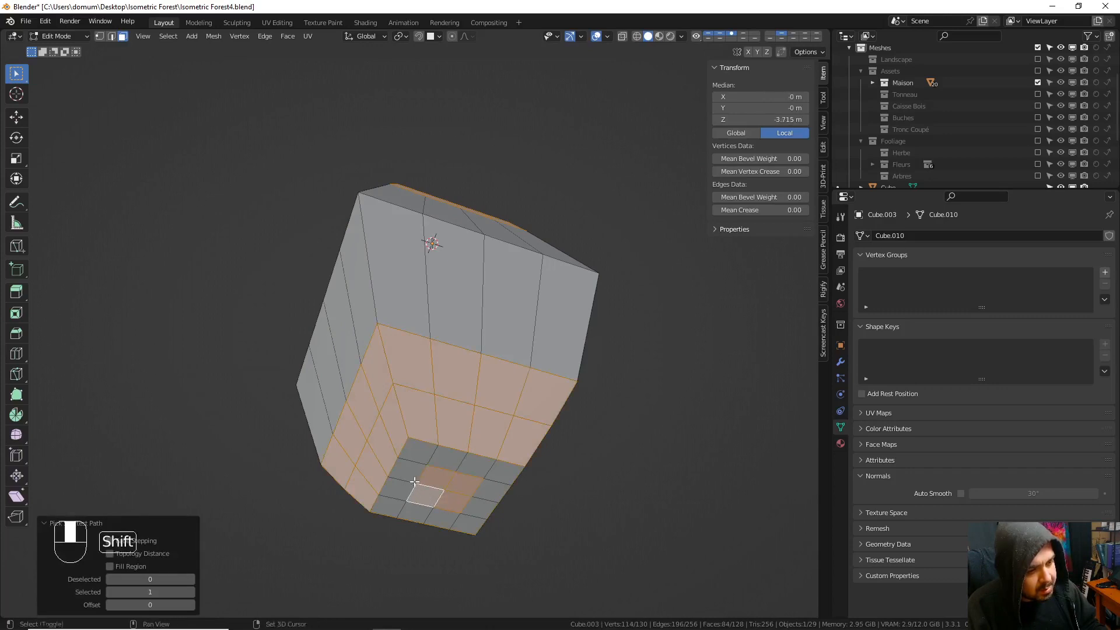
- Add the outer ring of bottom faces to the selection, separate the selected faces into their own object and return to Object Mode
shift+click(414, 456)
ctrl+click(385, 508)
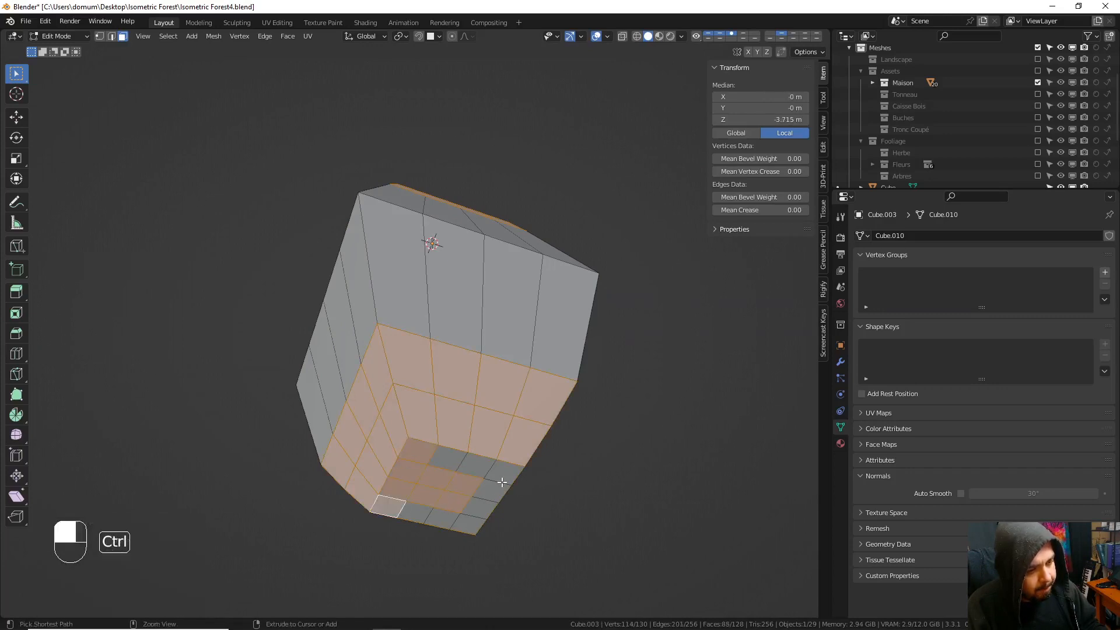
ctrl+click(476, 524)
ctrl+click(503, 473)
ctrl+click(449, 461)
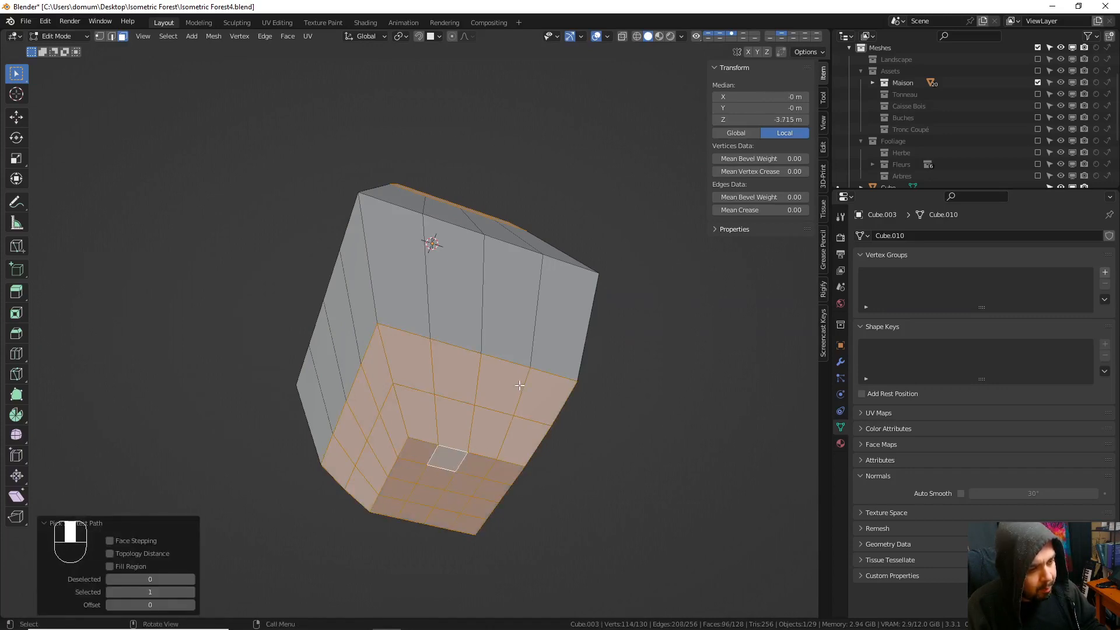
middle_drag(518, 387, 505, 443)
key(p)
click(503, 443)
key(Tab)
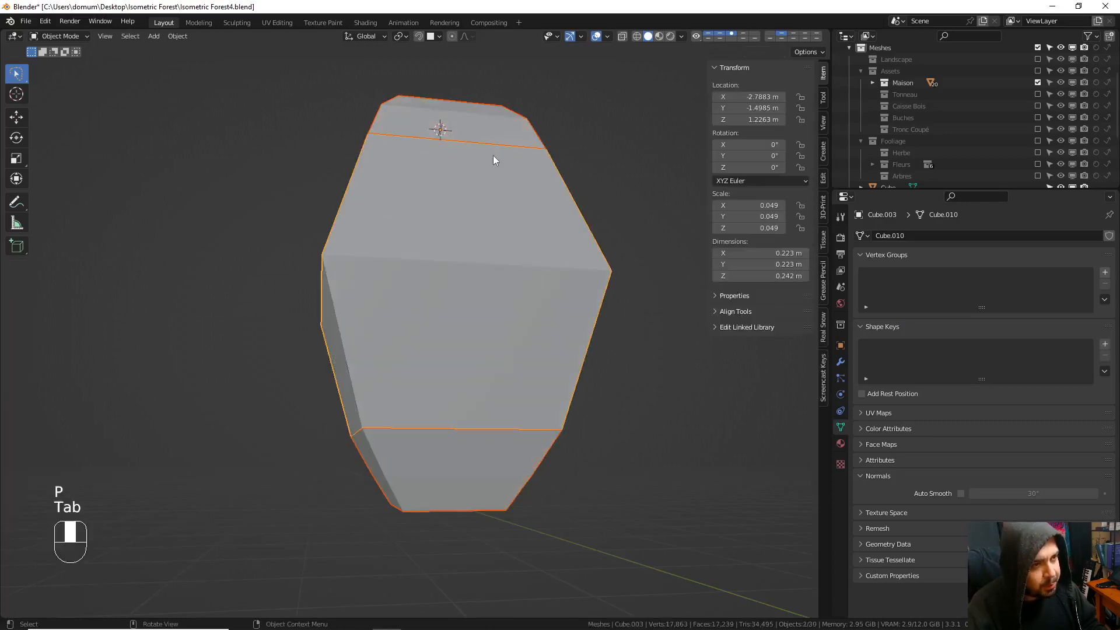
- Add a Solidify modifier with a thickness of 0.005 m to the separated top and bottom caps
click(480, 136)
middle_drag(479, 138, 515, 266)
click(841, 362)
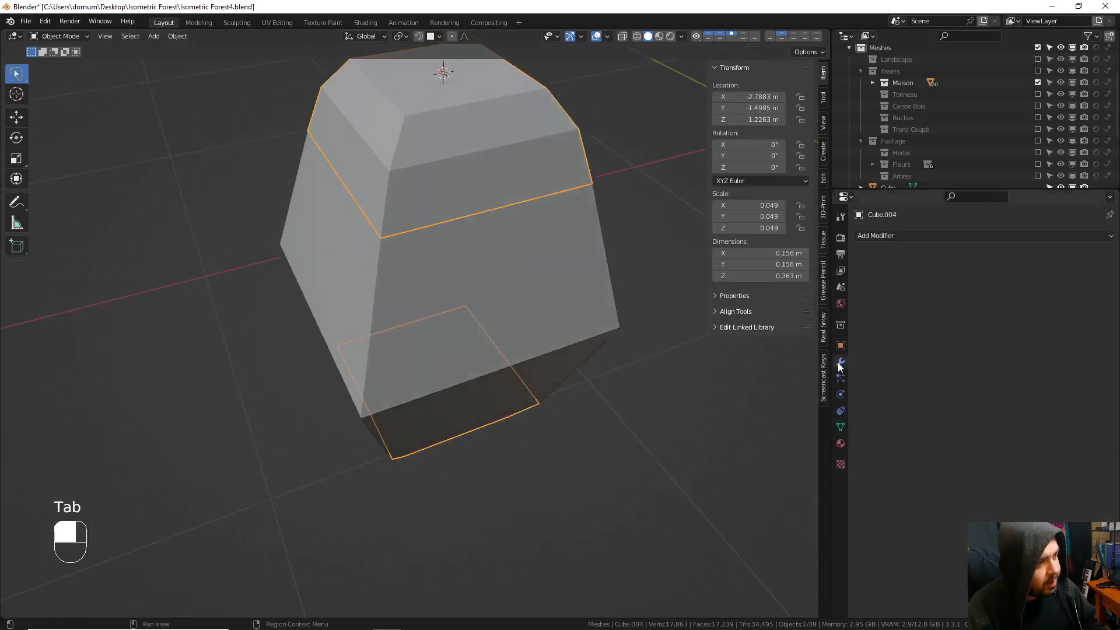
click(925, 240)
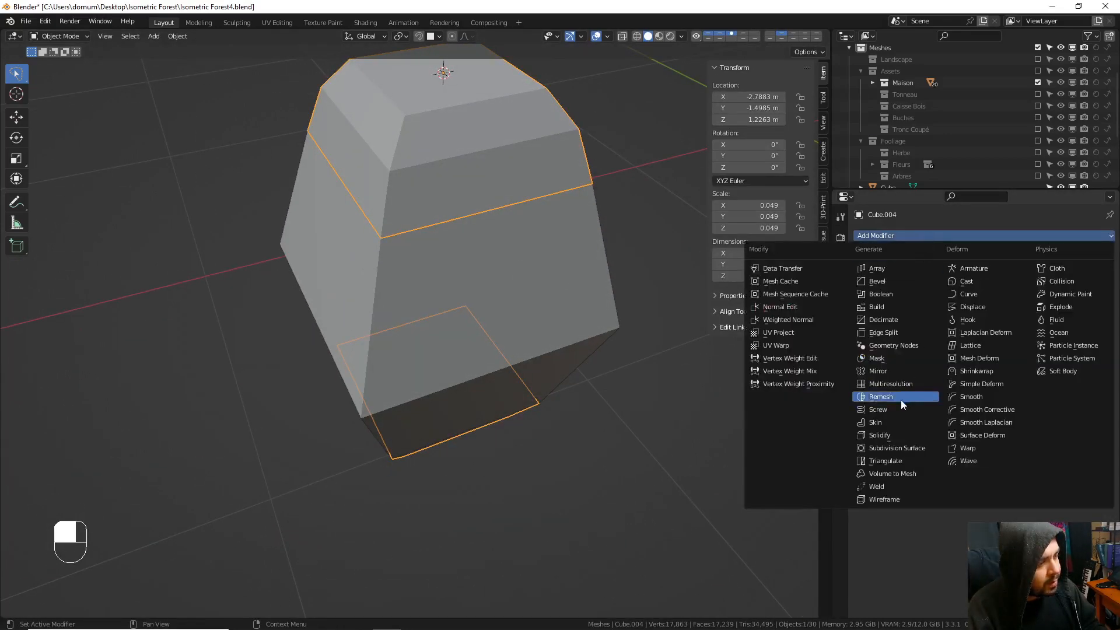
click(891, 435)
click(1044, 313)
text(0)
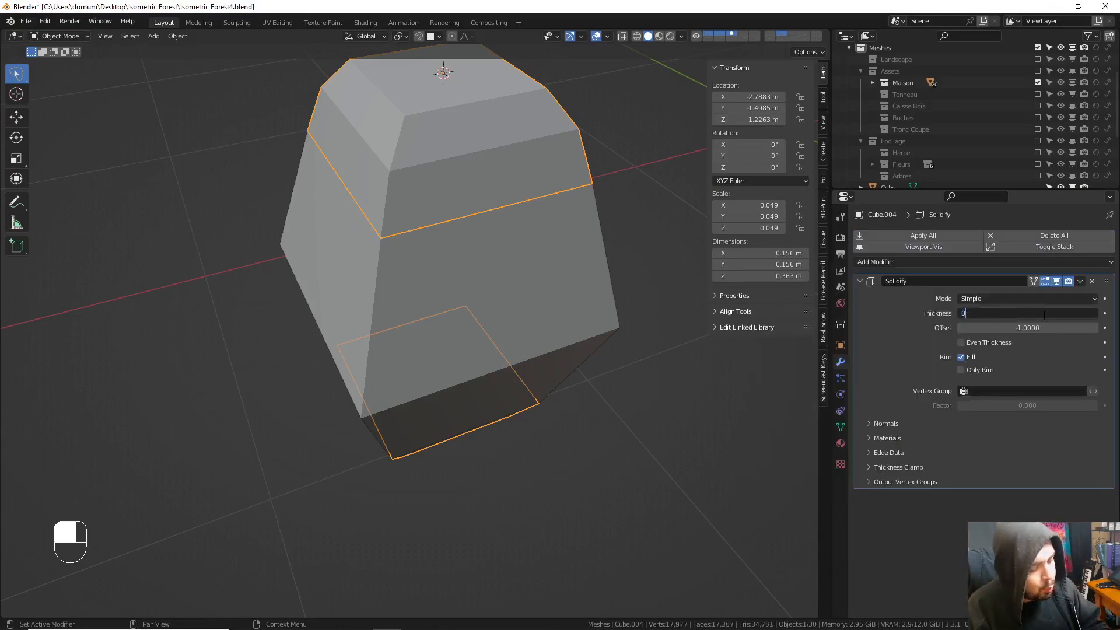
text(.005)
key(Return)
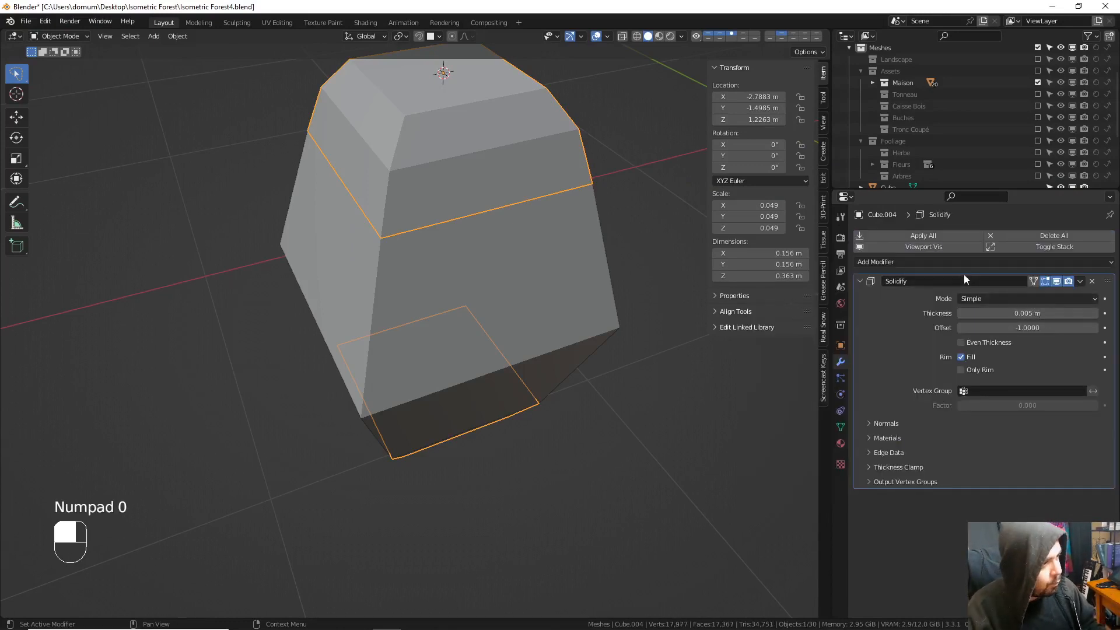
- Add a Bevel modifier to the caps with an amount of 0.005 m and two segments
click(904, 262)
click(898, 306)
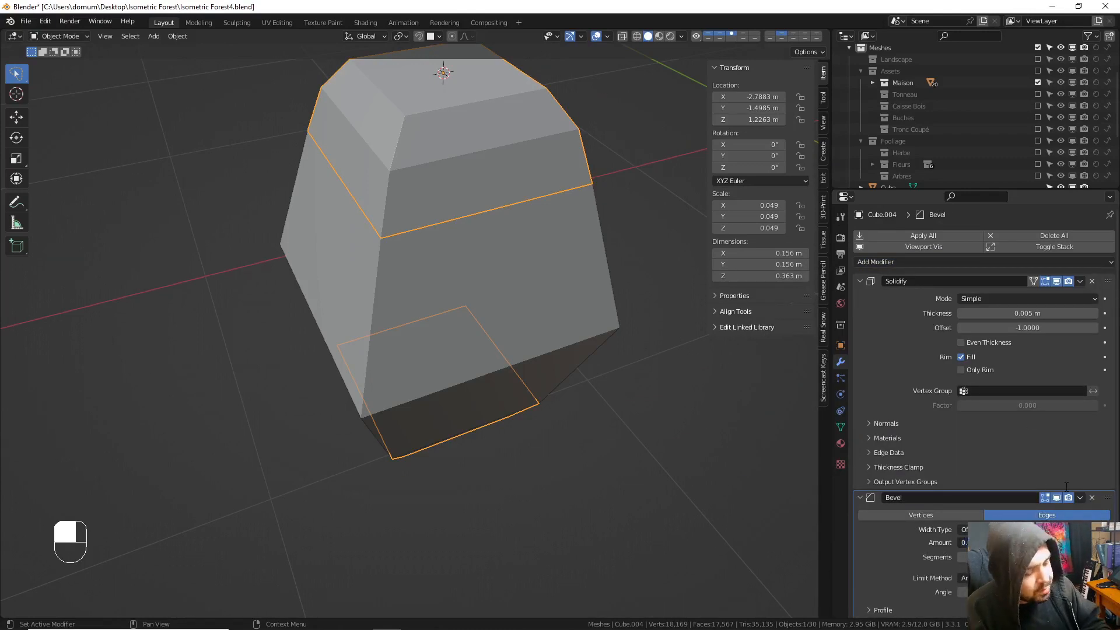
key(KP_0)
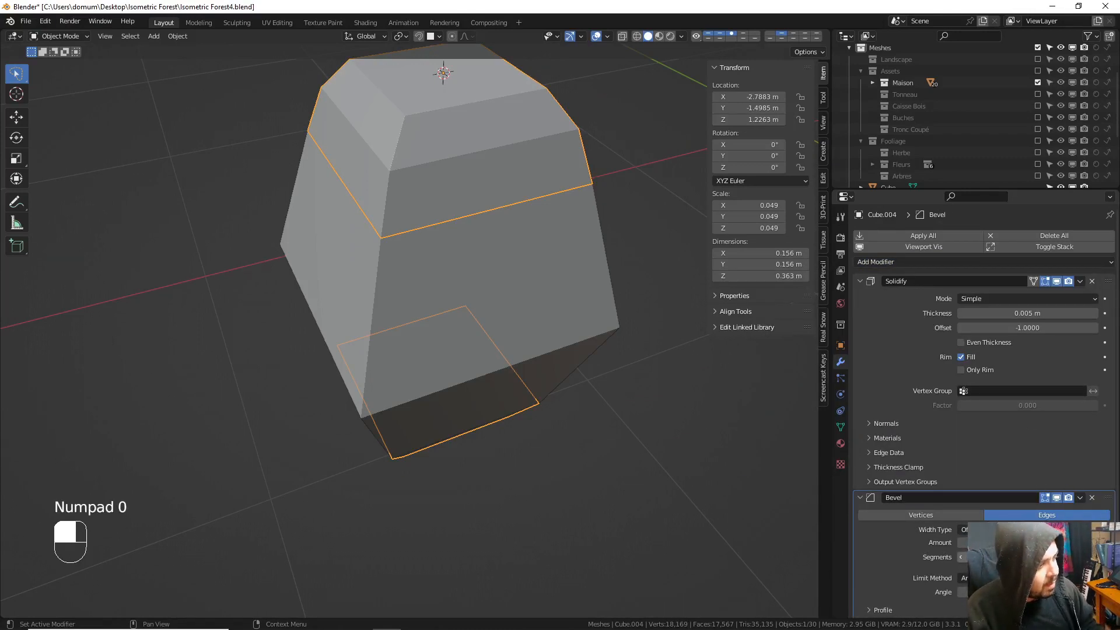
- Select both the caps and the middle section, set their origins to geometry and apply rotation and scale
key(a)
click(537, 315)
key(a)
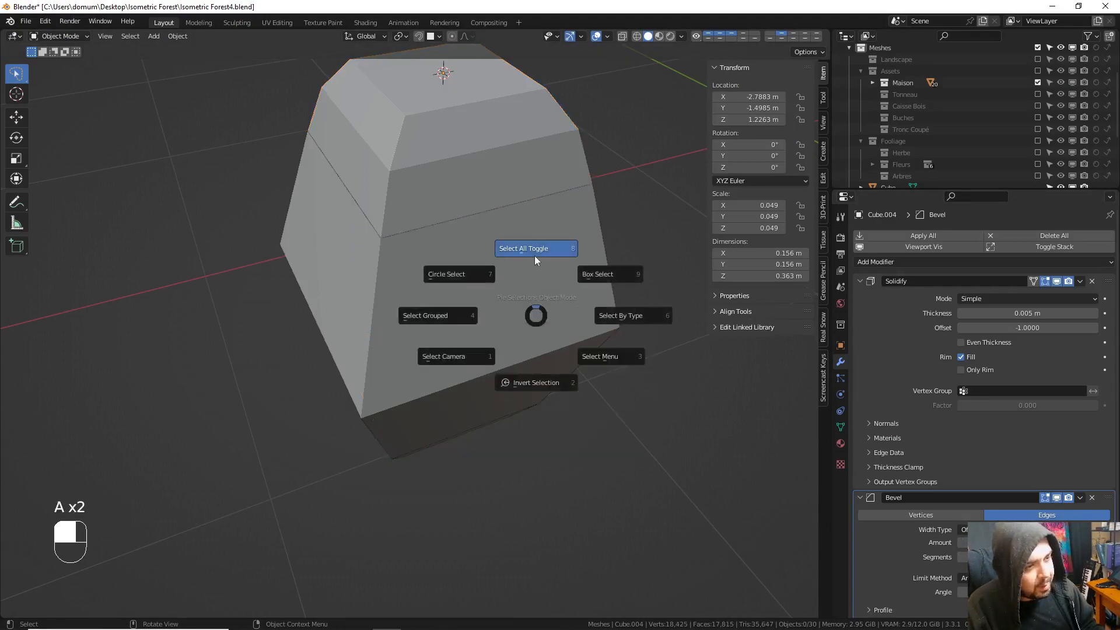
click(533, 255)
key(q)
click(505, 243)
key(q)
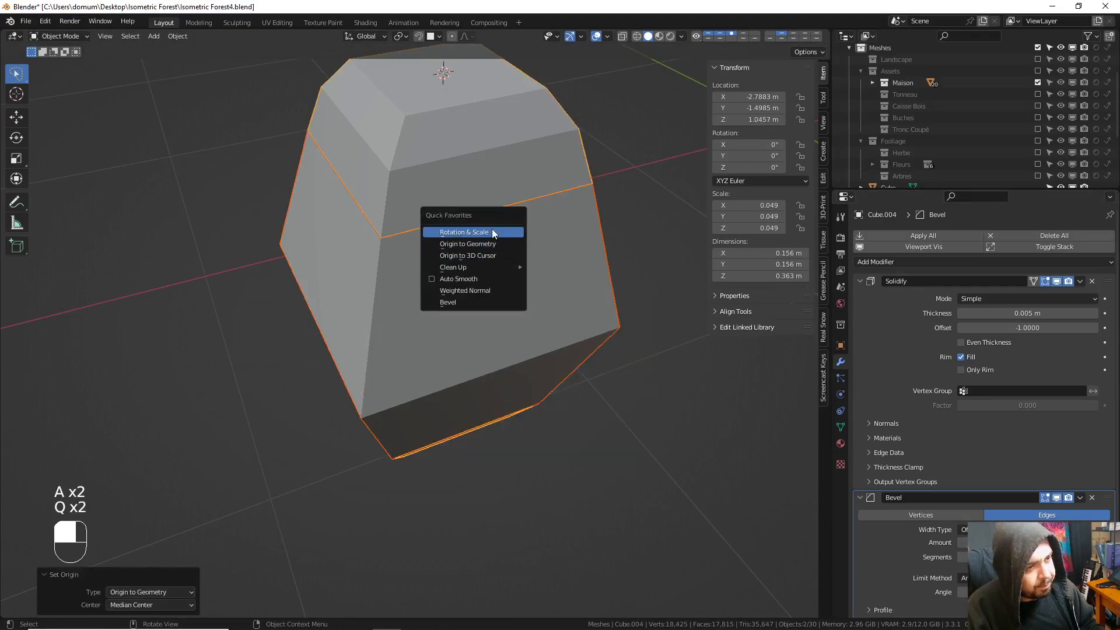
click(496, 232)
middle_drag(554, 287, 563, 283)
- Turn on Auto Smooth for the caps alone and add a Weighted Normal modifier to them
key(a)
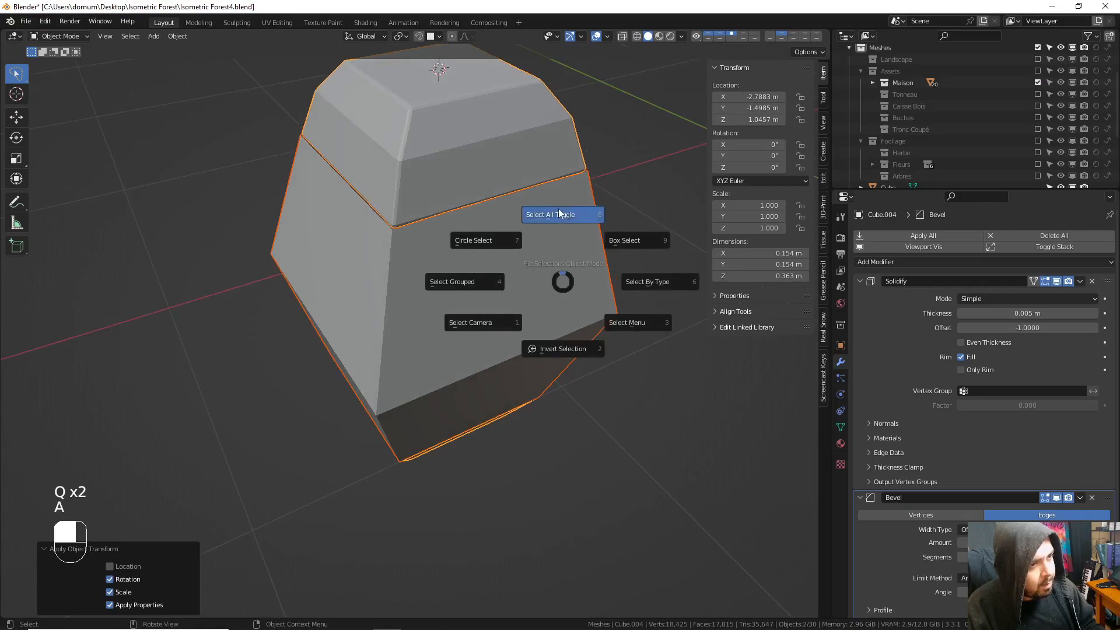
click(560, 215)
middle_drag(558, 218, 580, 321)
click(497, 221)
key(q)
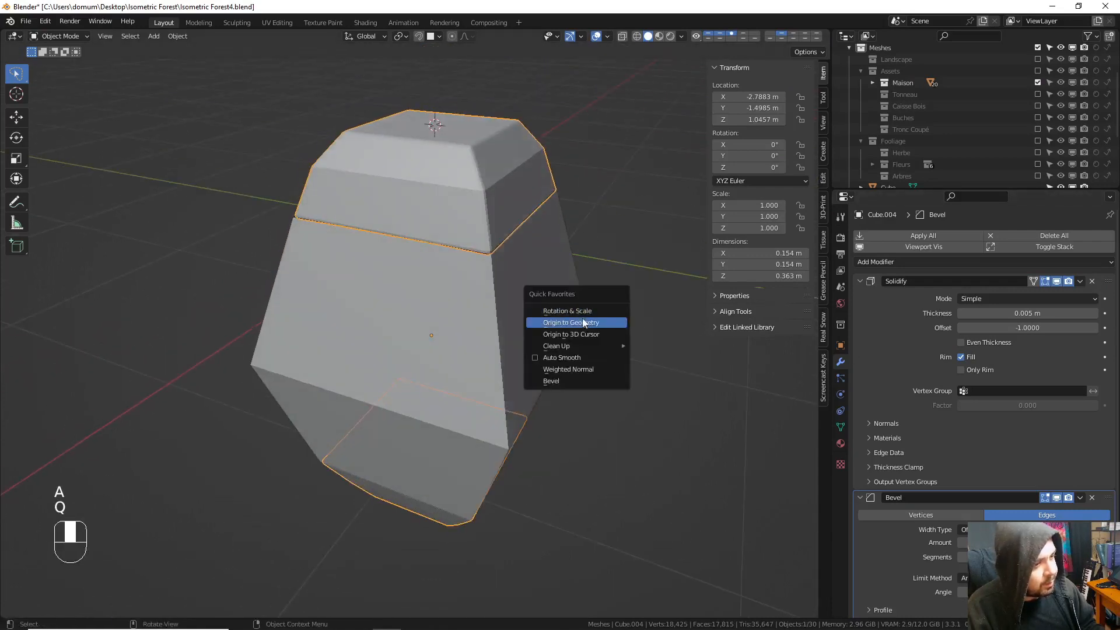
click(574, 357)
key(q)
click(578, 369)
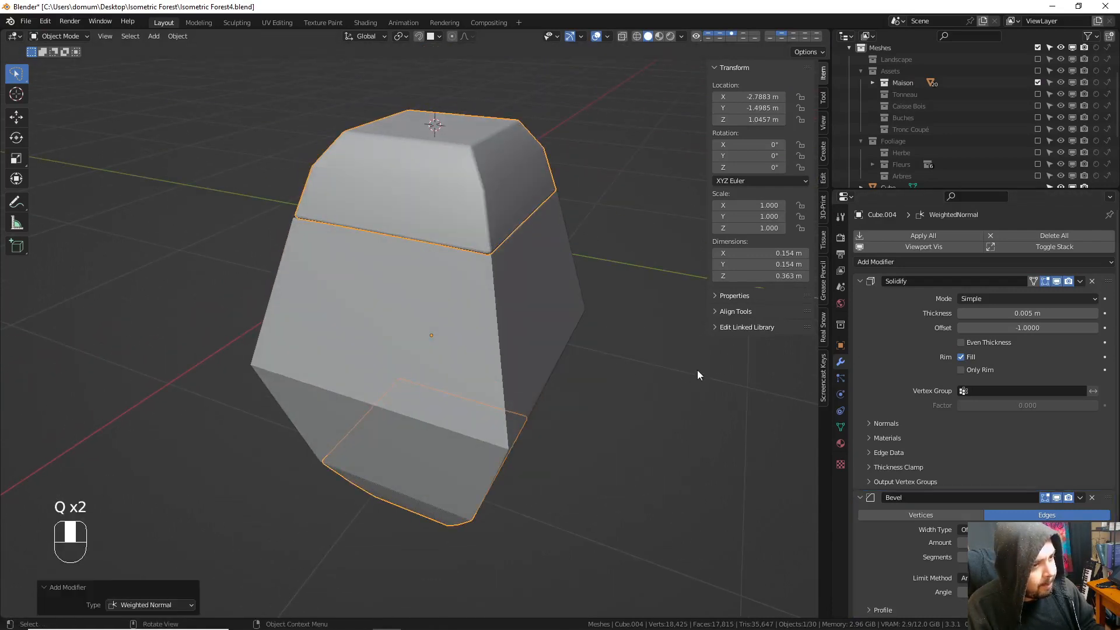
middle_drag(697, 370, 752, 373)
scroll(980, 379, down, 4)
scroll(985, 408, down, 2)
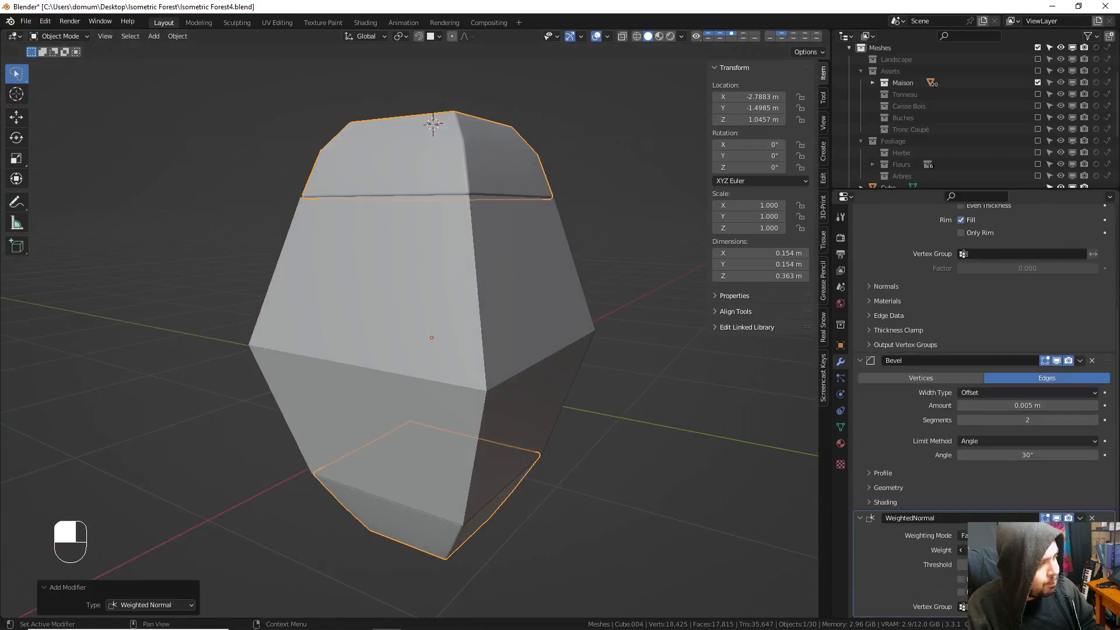
- Add a Wireframe modifier to the middle section between the caps
key(a)
click(551, 305)
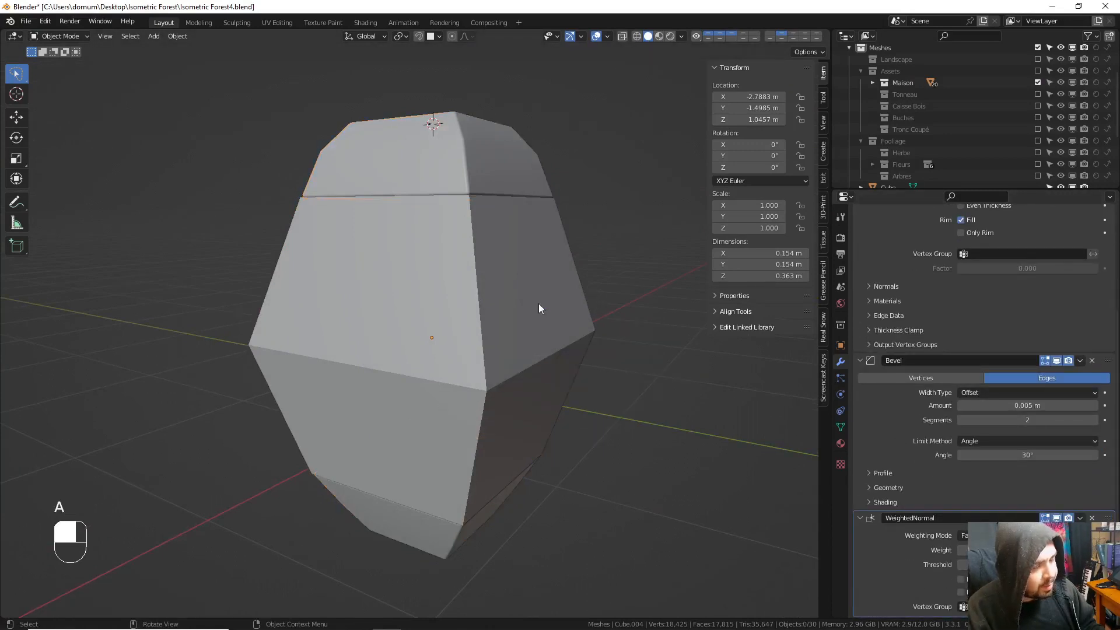
click(491, 195)
middle_drag(386, 185, 460, 201)
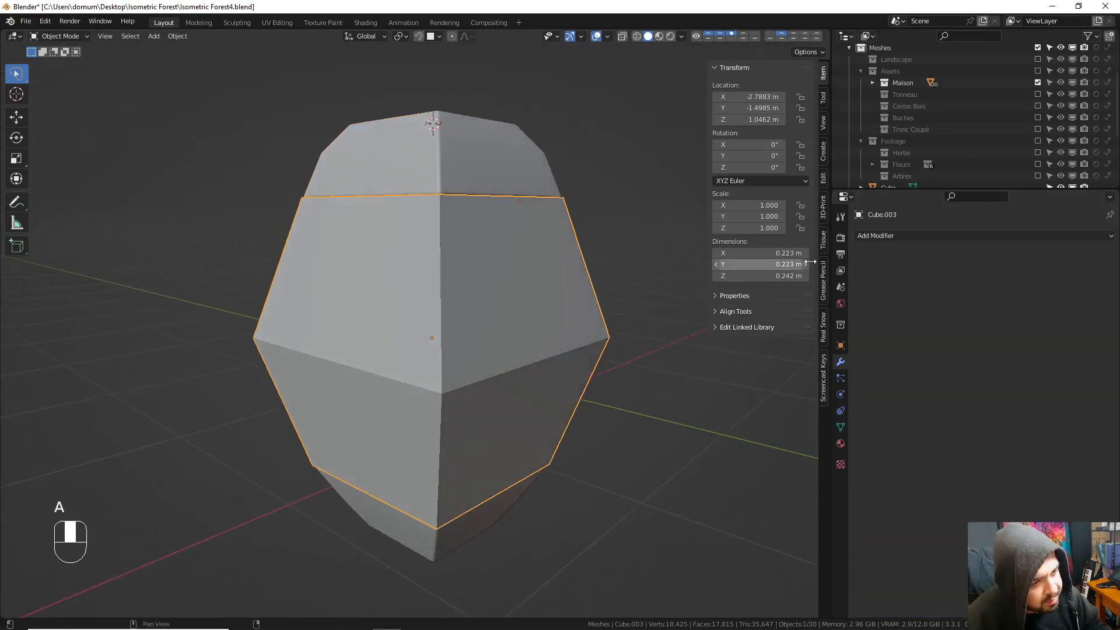
click(892, 236)
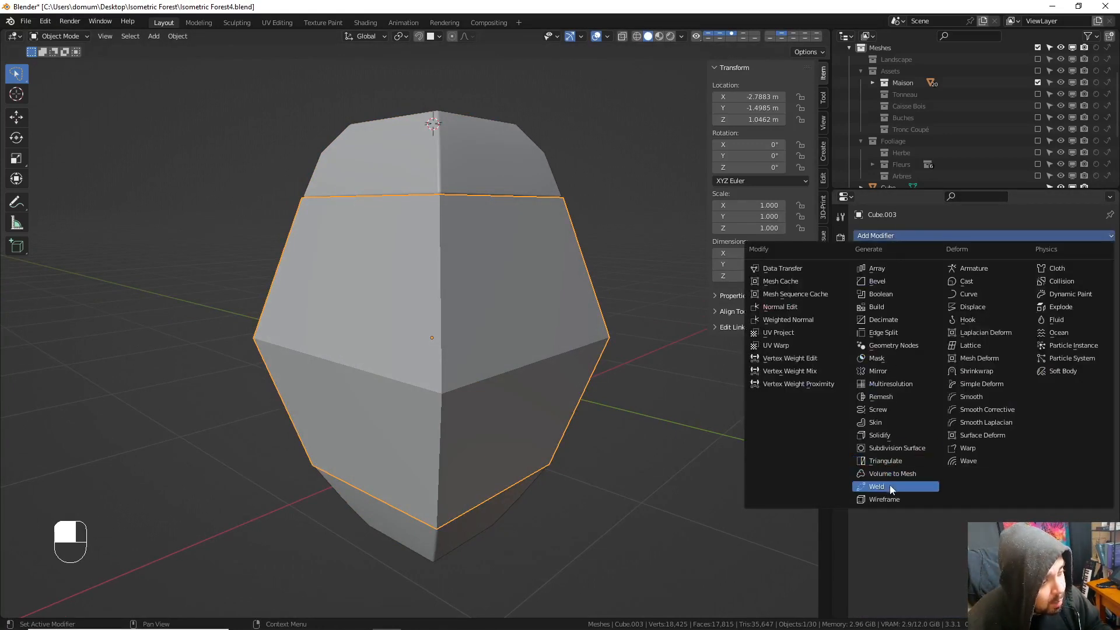
click(892, 499)
middle_drag(540, 380, 530, 385)
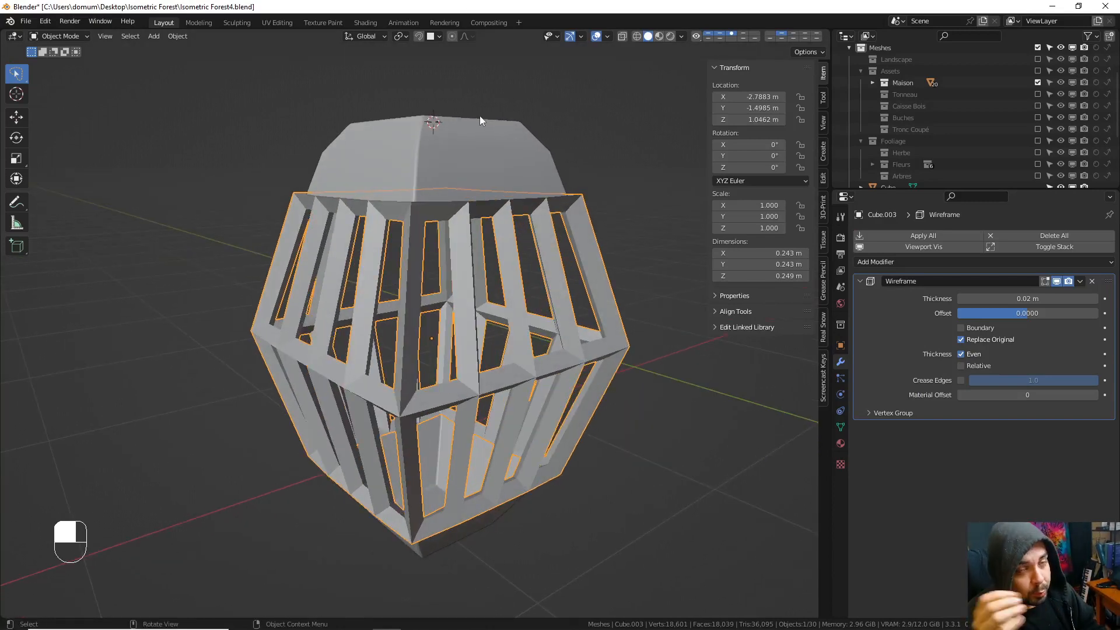
- Try a wireframe thickness of 0.05 m on the middle section, then set it to 0.005 m
click(1026, 298)
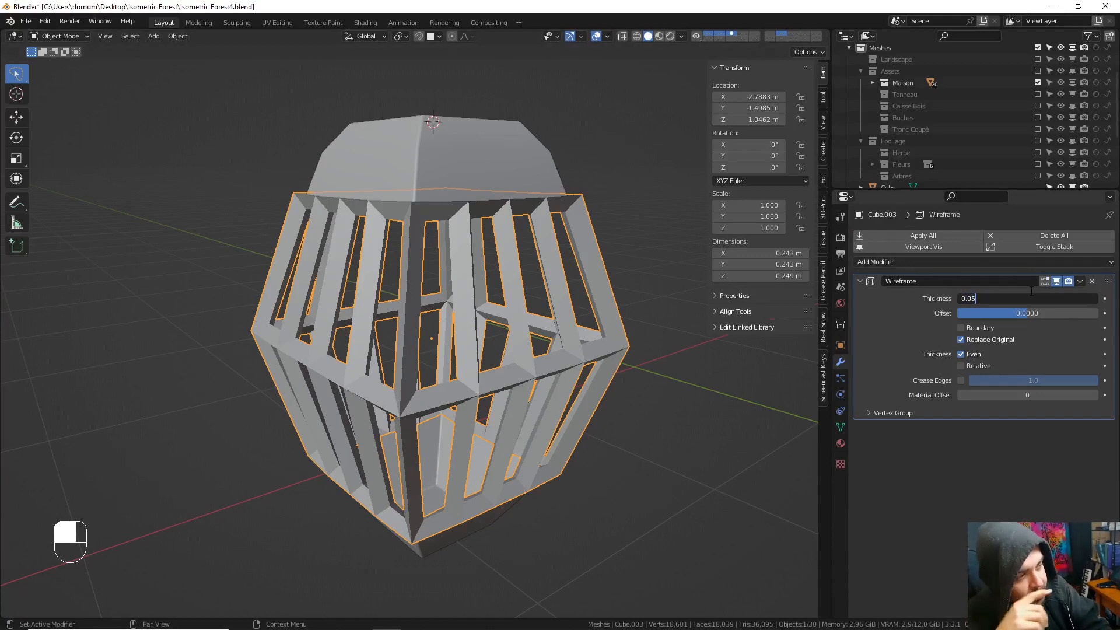
text(0.05)
key(Return)
click(1036, 298)
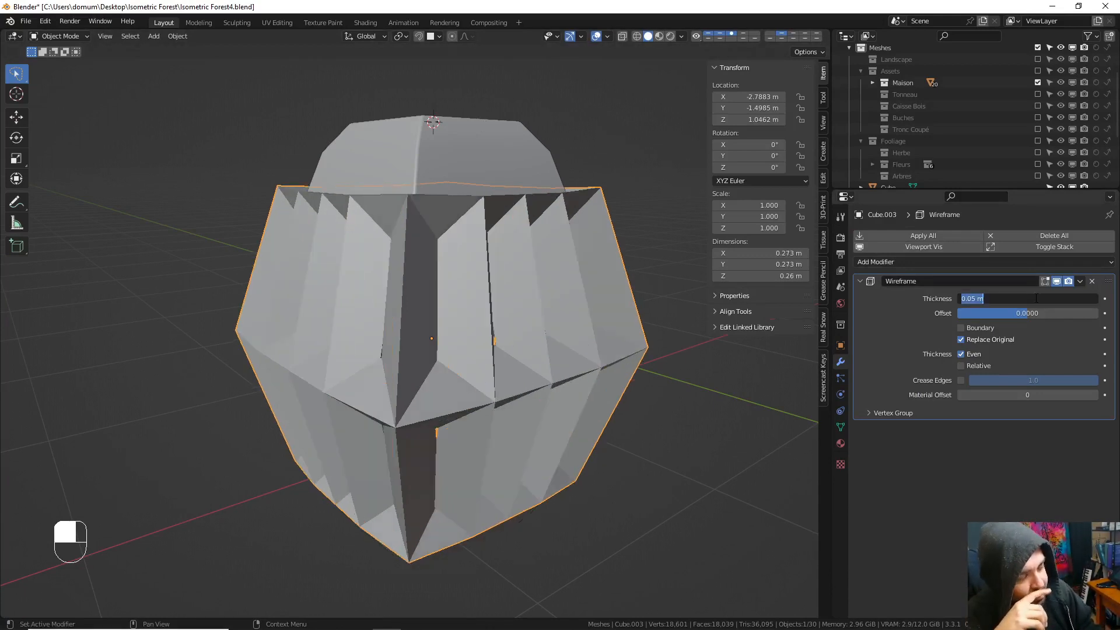
key(Return)
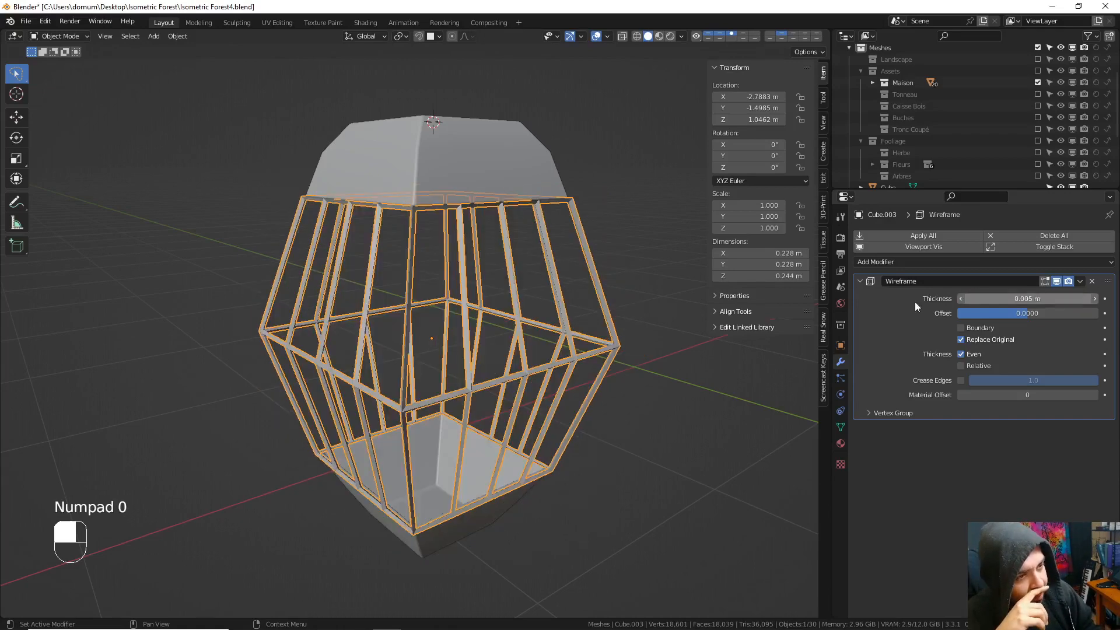
mouse_move(525, 291)
middle_down()
mouse_move(483, 290)
mouse_move(514, 286)
middle_up()
- Separate alternating upper side faces around the middle section into a new object
key(a)
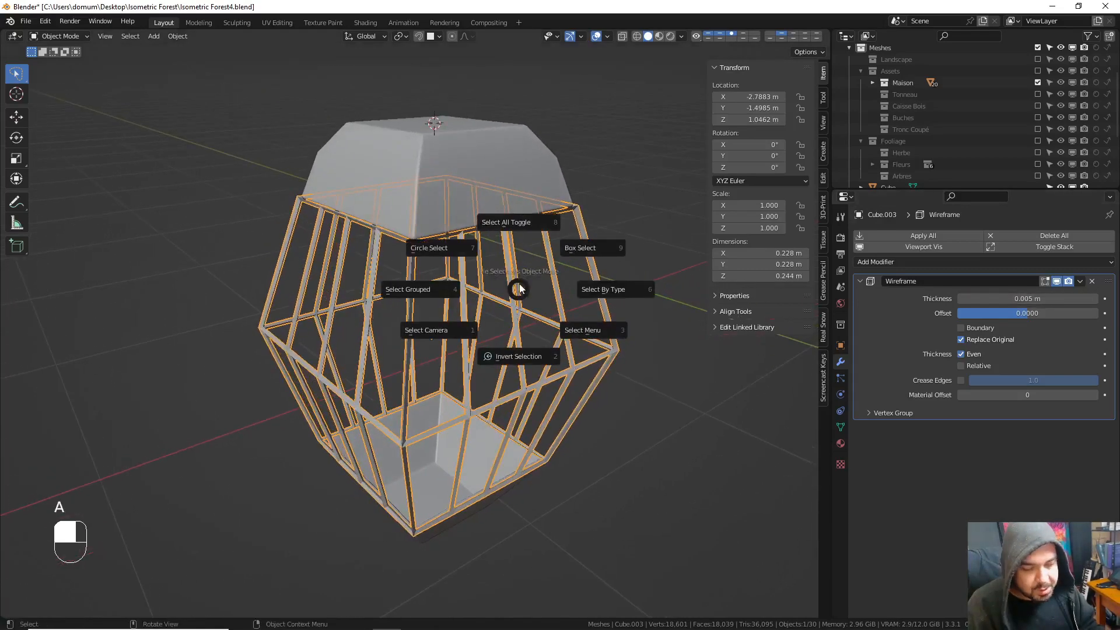
click(512, 241)
key(Tab)
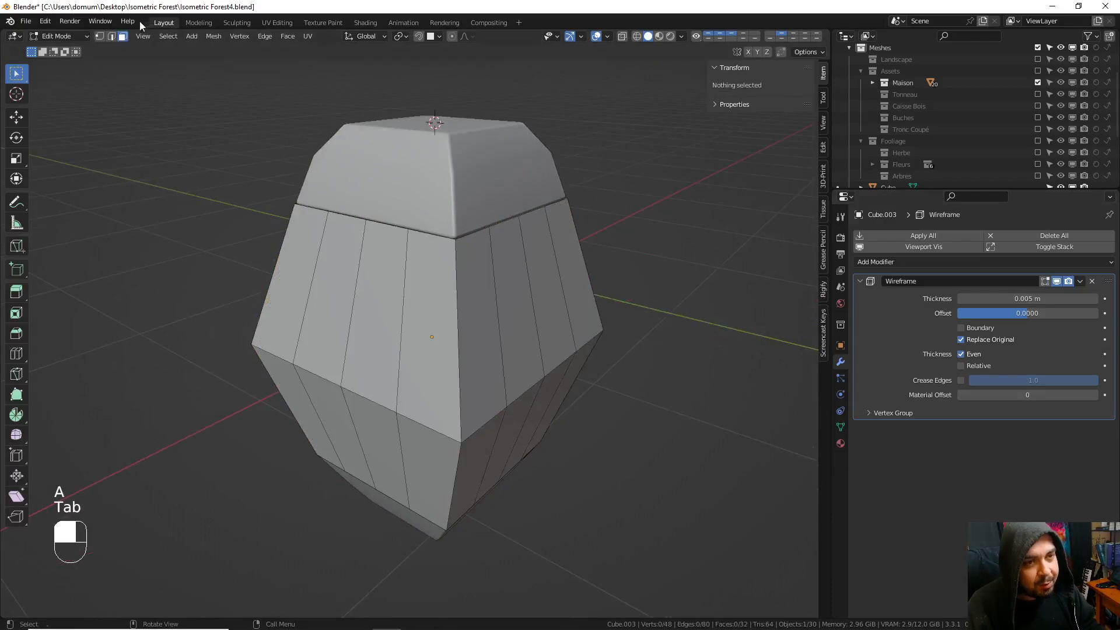
middle_drag(496, 229, 425, 256)
click(397, 271)
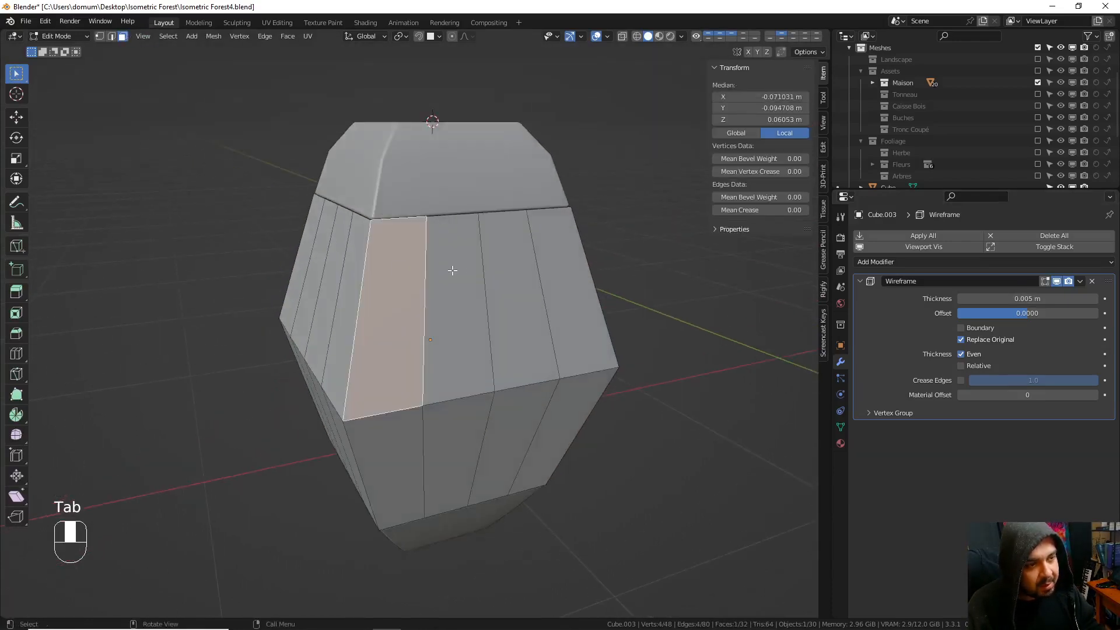
shift+click(511, 266)
middle_drag(565, 282, 420, 268)
shift+click(420, 268)
shift+click(524, 267)
middle_drag(524, 268, 463, 265)
shift+click(357, 257)
shift+click(450, 274)
shift+click(463, 265)
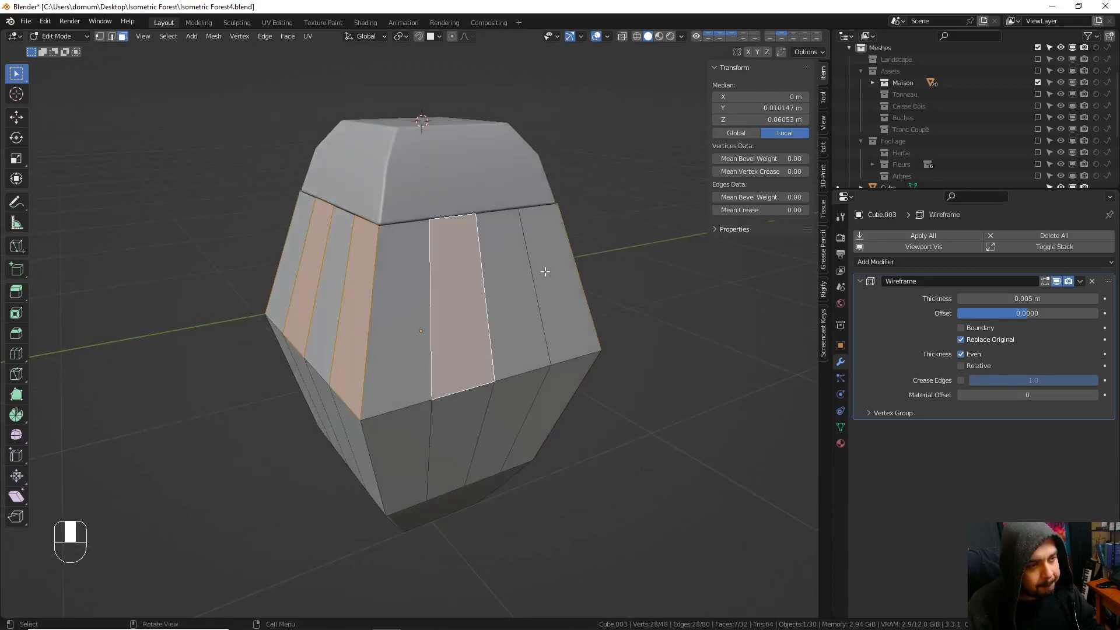
middle_drag(545, 271, 478, 271)
key(p)
click(479, 268)
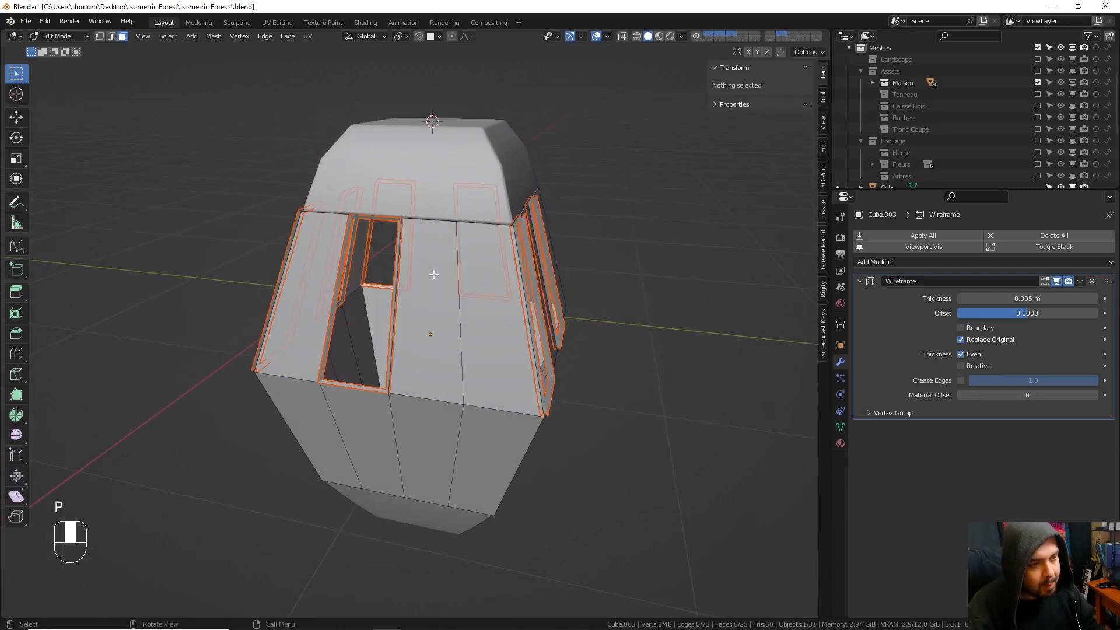
- Separate one more upper side face of the middle section into its own object
click(423, 277)
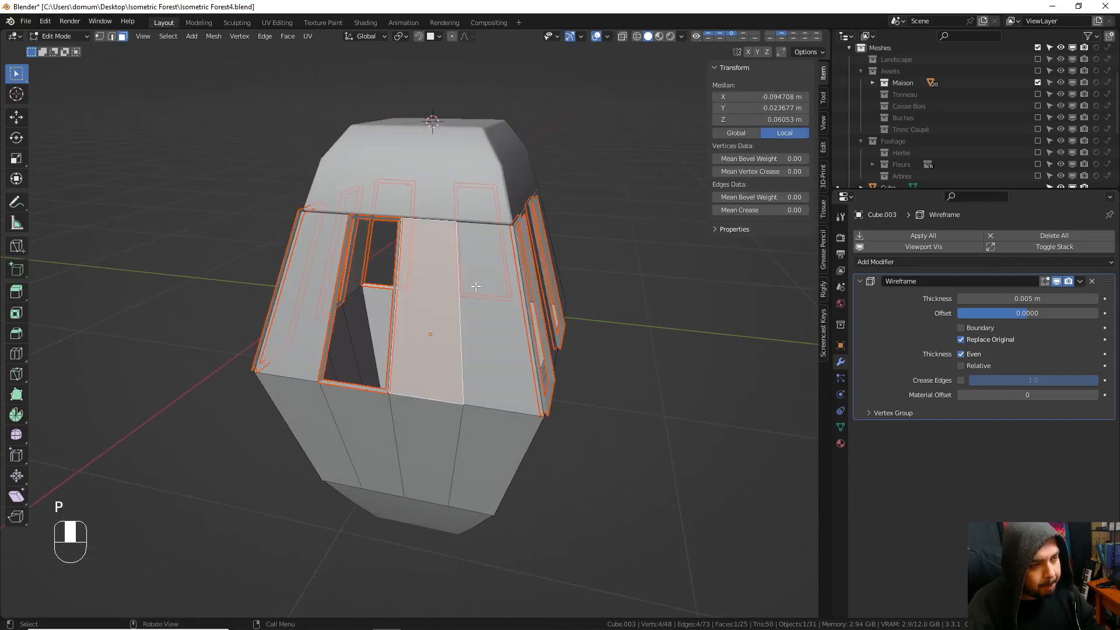
middle_drag(476, 286, 544, 282)
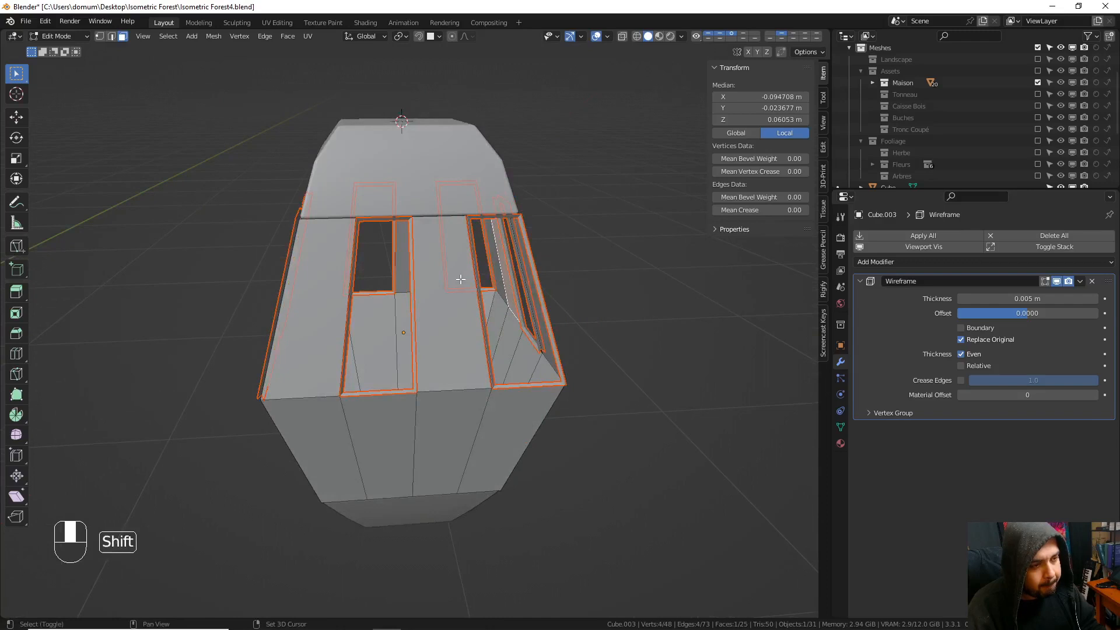
mouse_move(459, 280)
middle_down()
mouse_move(358, 279)
mouse_move(454, 279)
middle_up()
key(p)
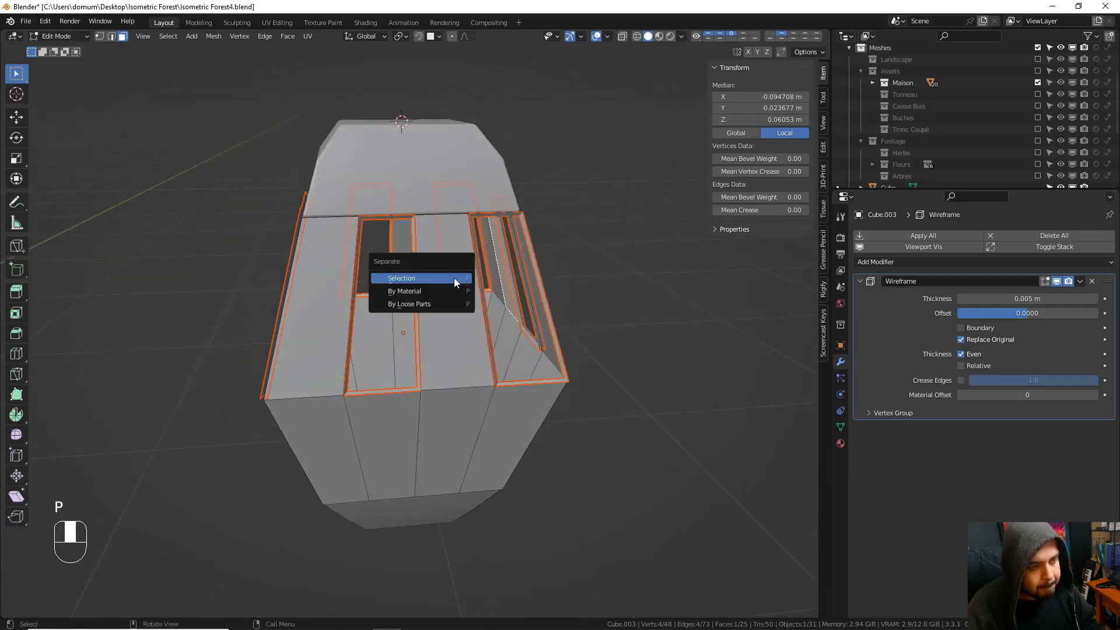
click(454, 278)
- Separate seven alternating lower side faces around the middle section into a new object
middle_drag(486, 385, 535, 397)
click(465, 393)
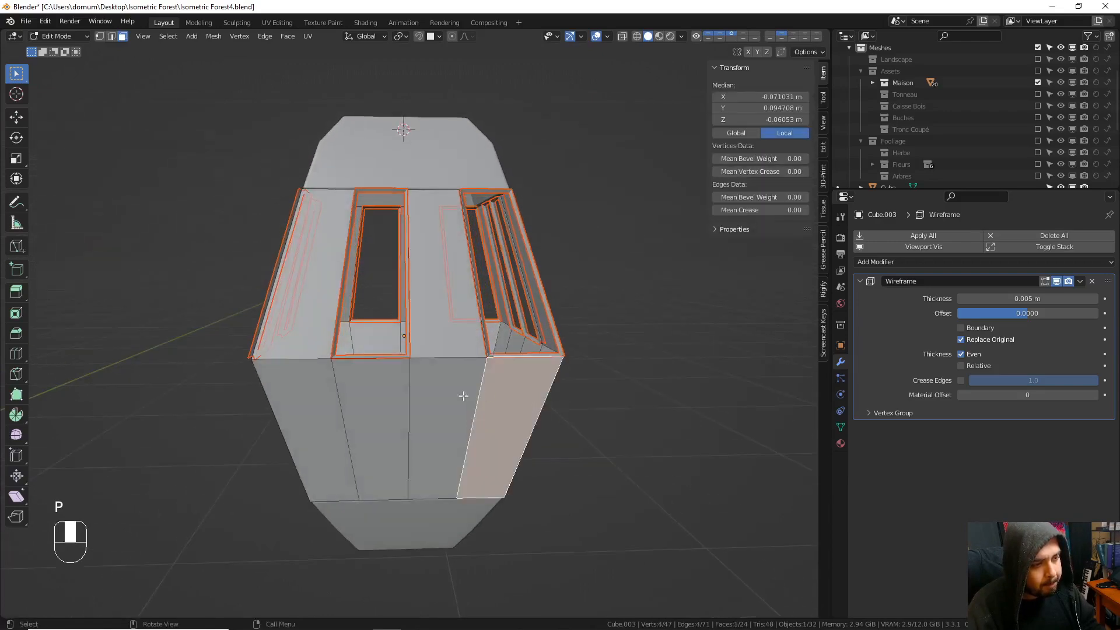
shift+click(387, 392)
middle_drag(387, 393, 455, 383)
shift+click(455, 383)
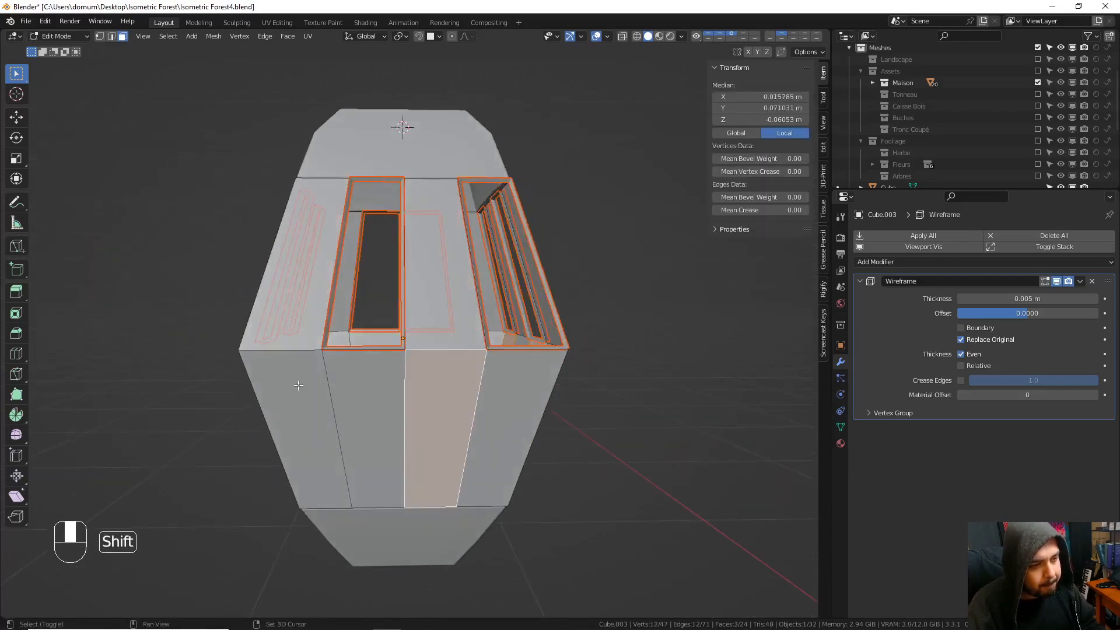
shift+click(298, 385)
middle_drag(298, 385, 439, 373)
shift+click(439, 374)
shift+click(302, 377)
middle_drag(302, 376, 437, 380)
shift+click(438, 379)
middle_drag(325, 380, 393, 383)
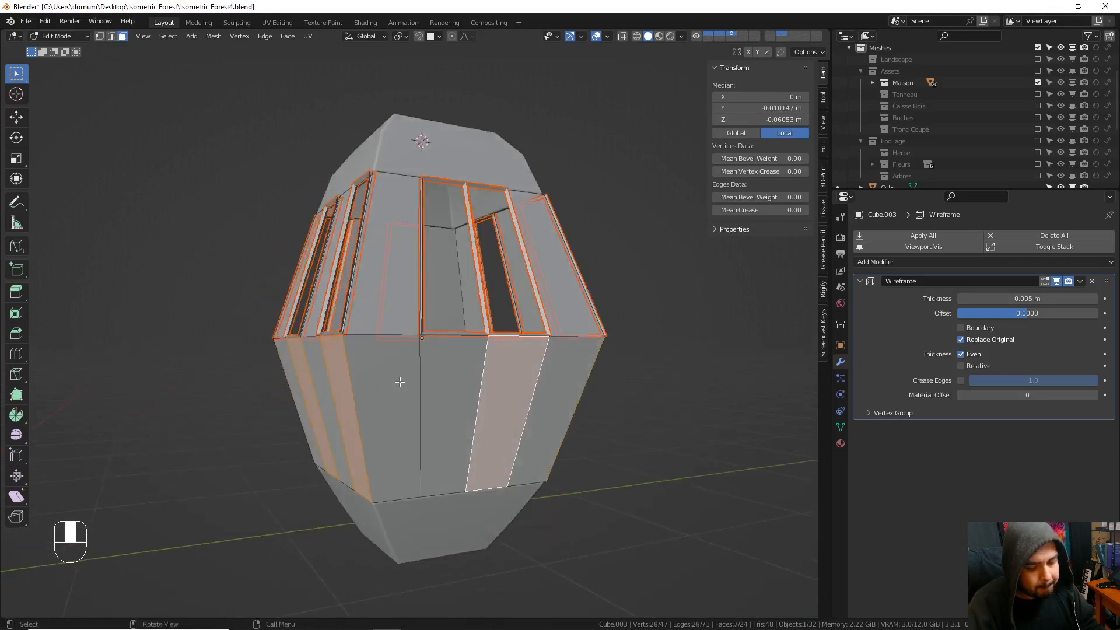
key(p)
click(400, 382)
- Separate one more lower side face beside the front corner into its own object and finish mesh editing
click(391, 383)
key(p)
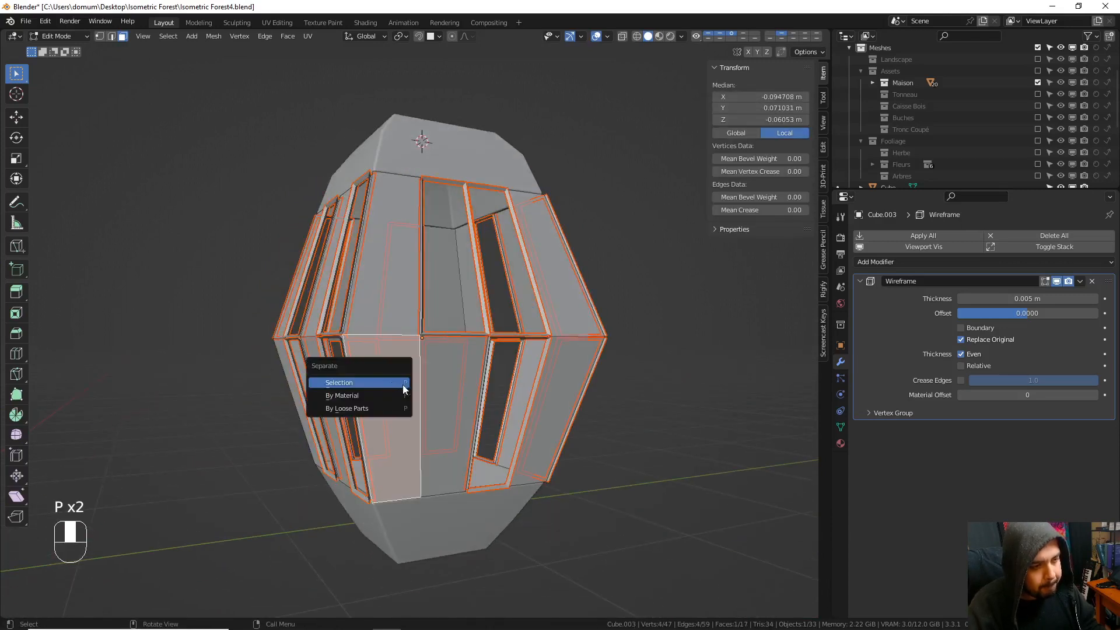
click(391, 382)
key(Tab)
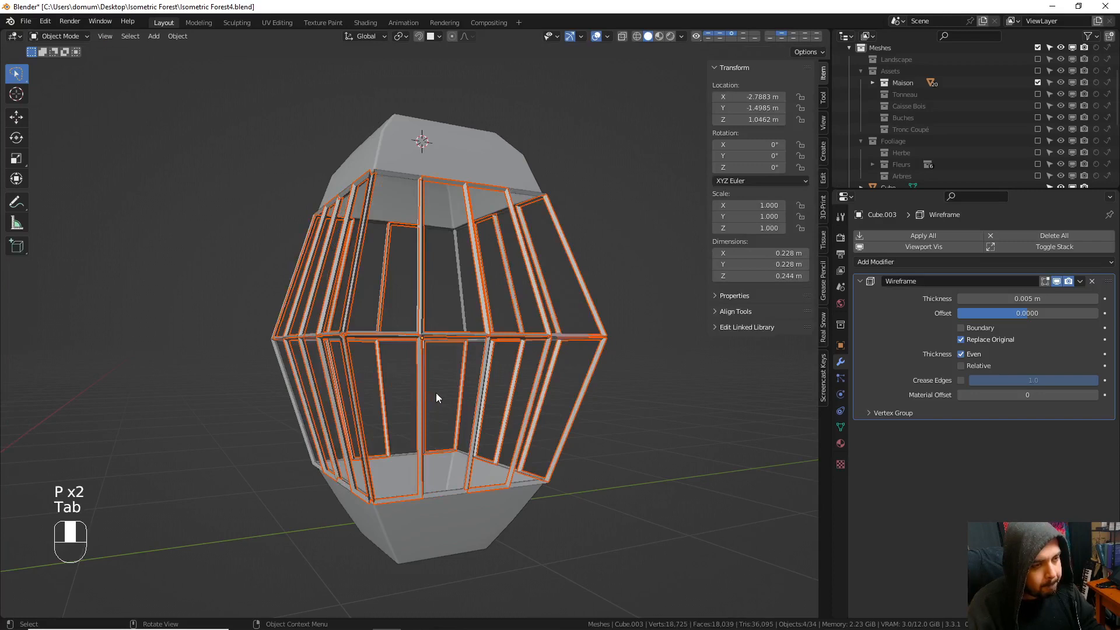
- Examine how the middle section's wire frame is divided by selecting the separated pieces and test-moving them
key(Tab)
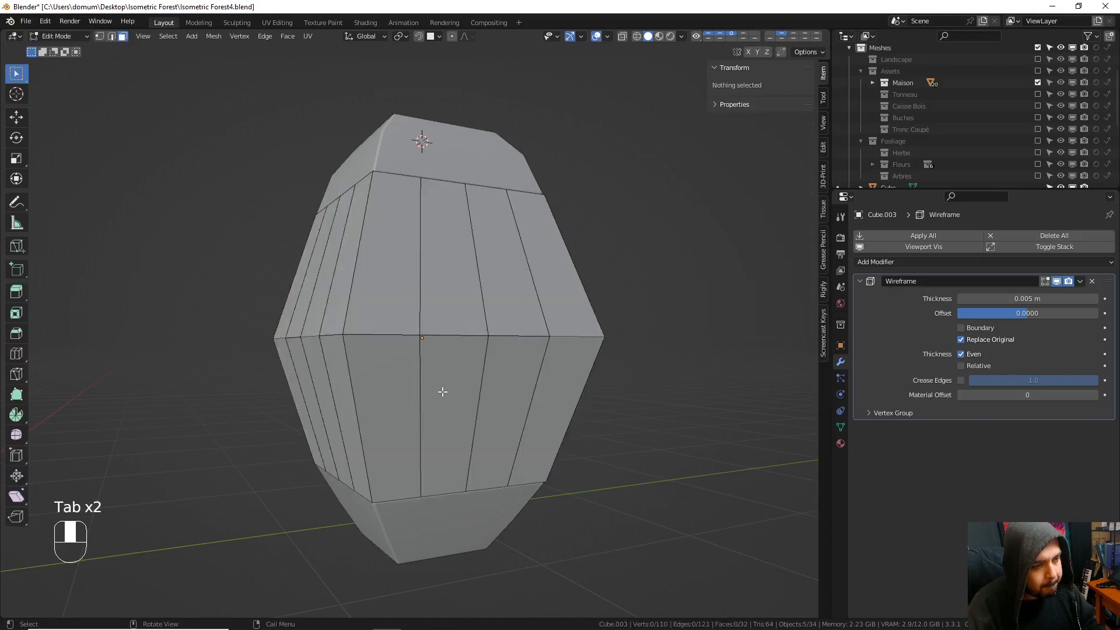
key(Tab)
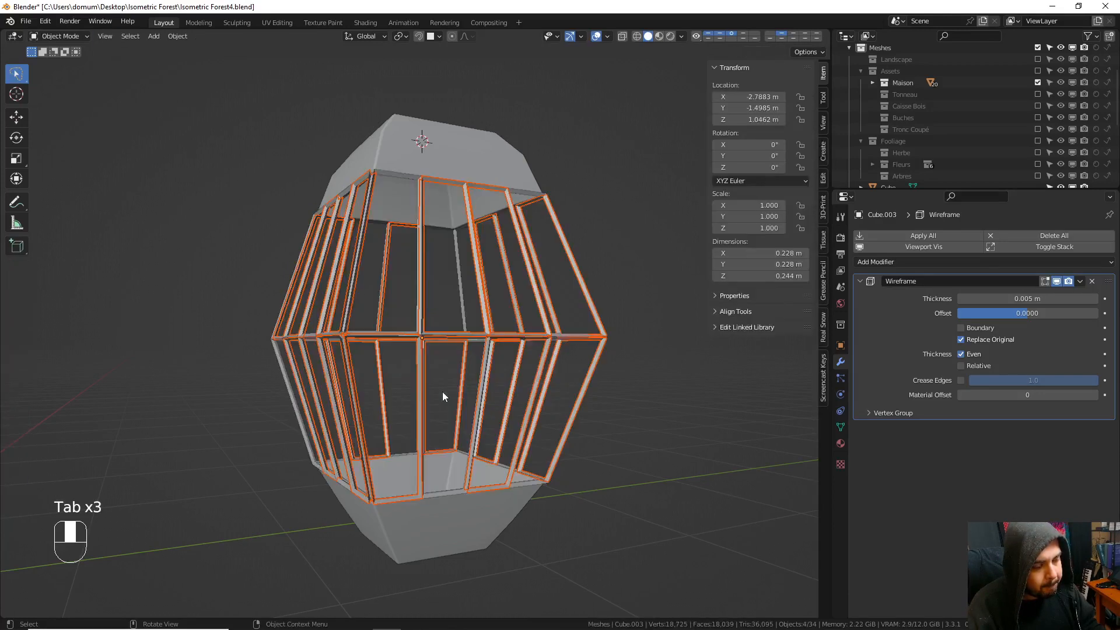
key(Tab)
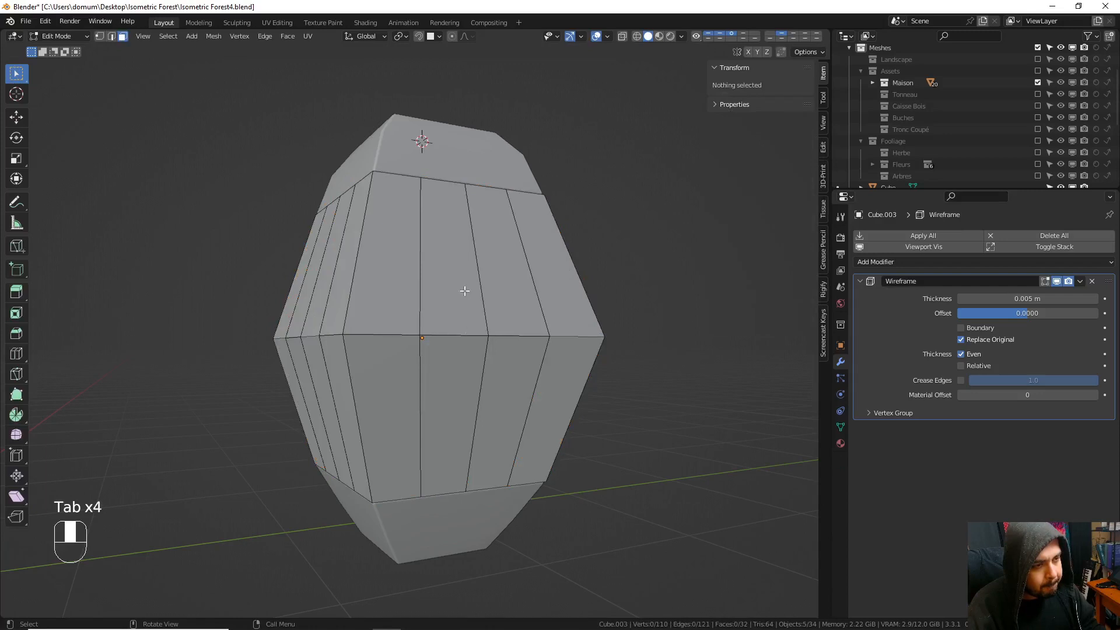
key(Tab)
click(404, 177)
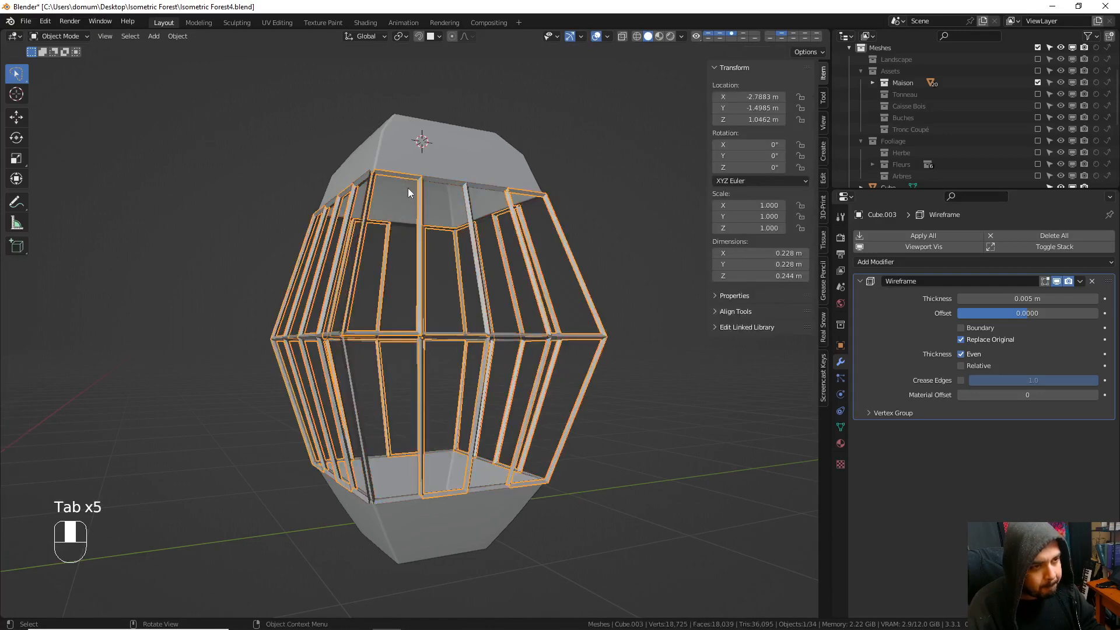
click(478, 233)
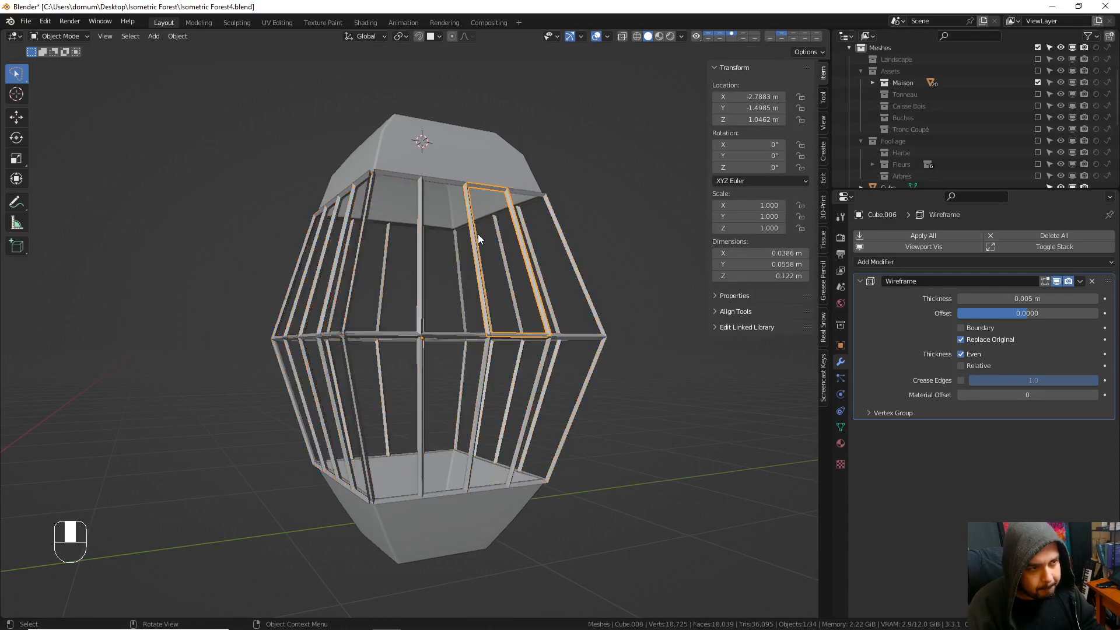
click(452, 187)
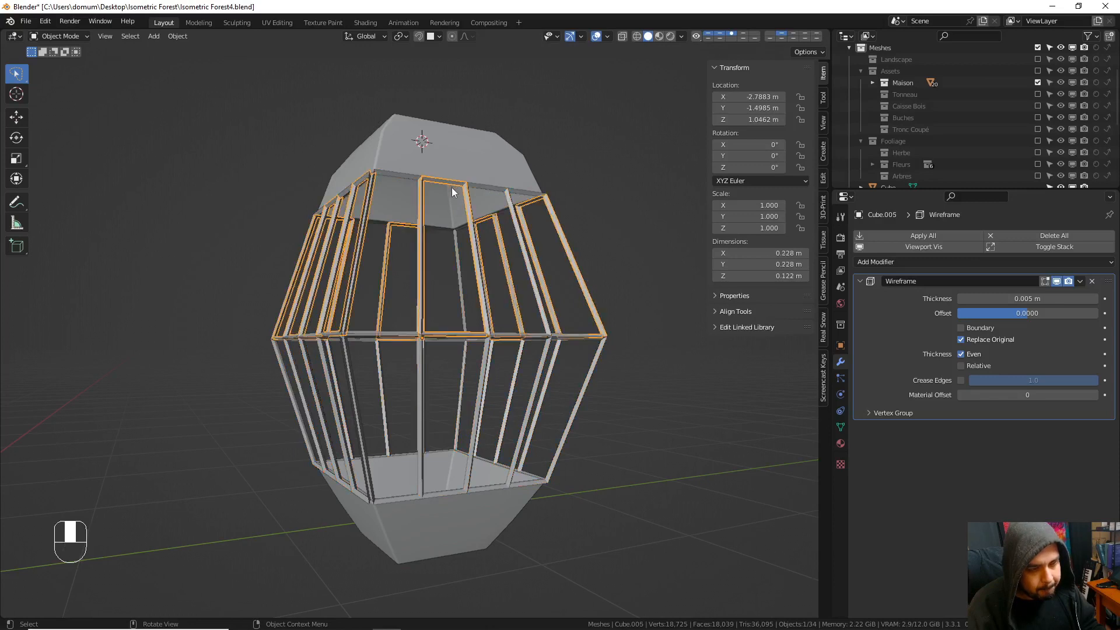
key(g)
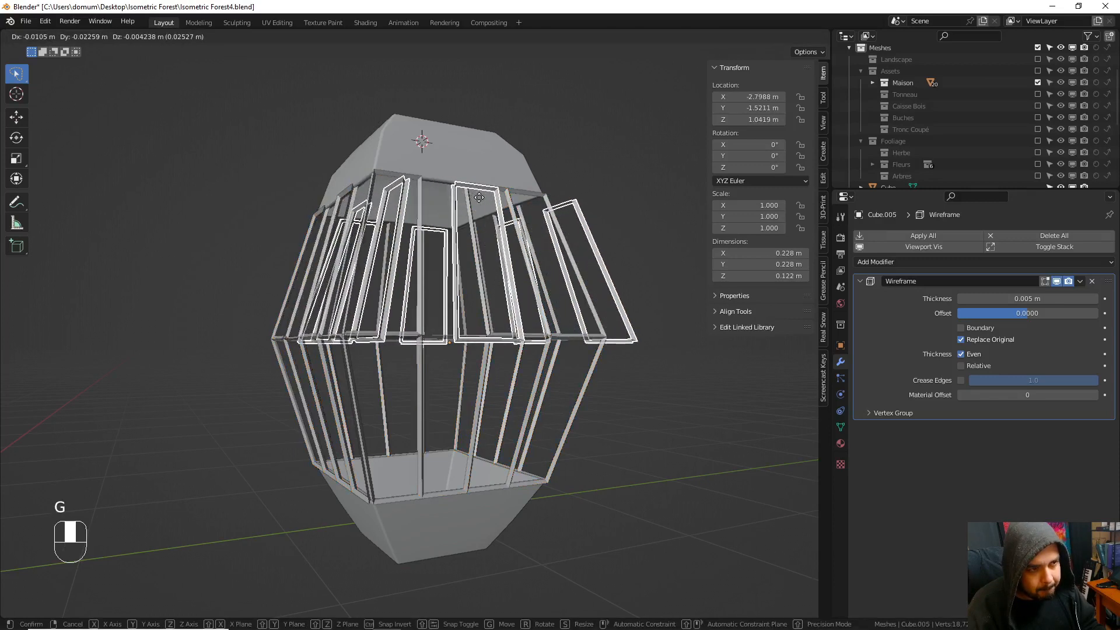
right_click(479, 197)
click(416, 381)
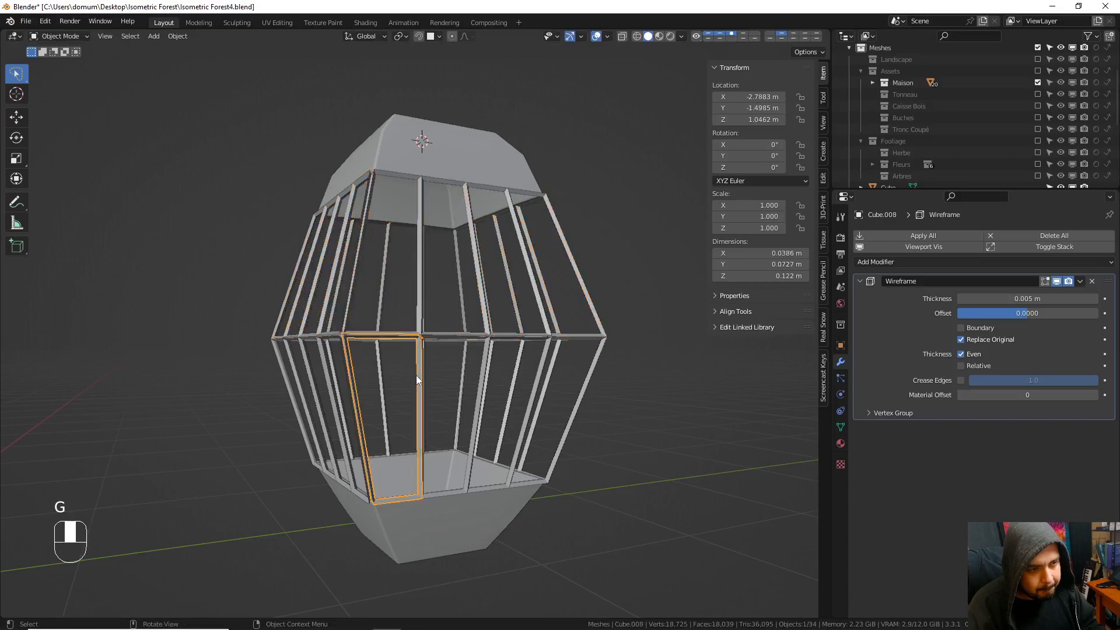
key(g)
right_click(415, 371)
click(443, 335)
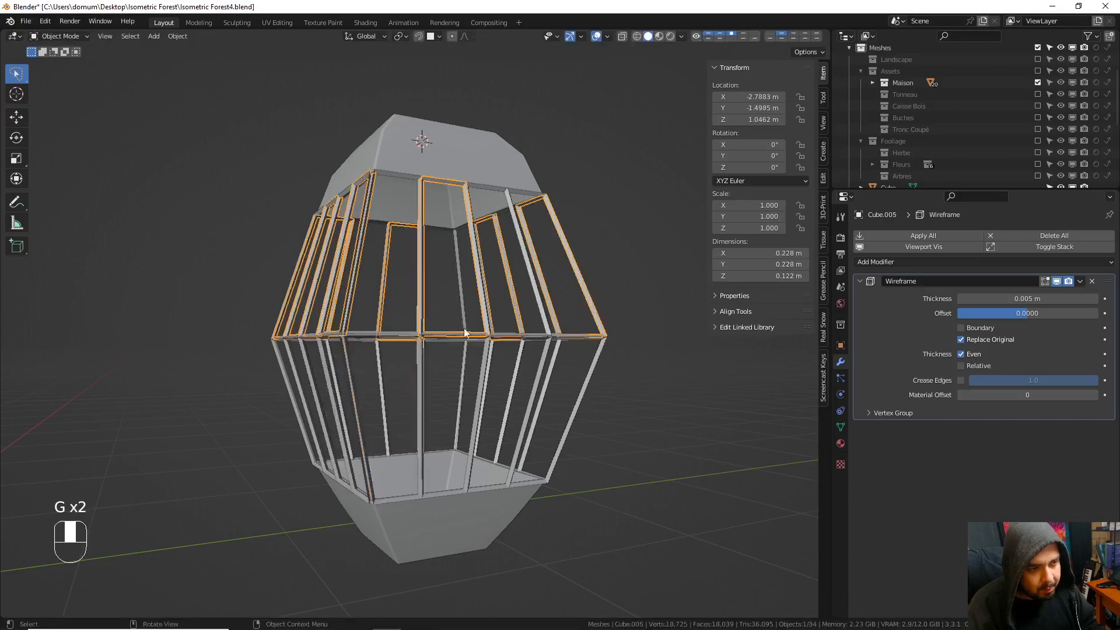
key(g)
right_click(479, 328)
middle_drag(472, 304, 521, 321)
- Hide the lantern's caps so that only the wire frame pieces are shown
key(a)
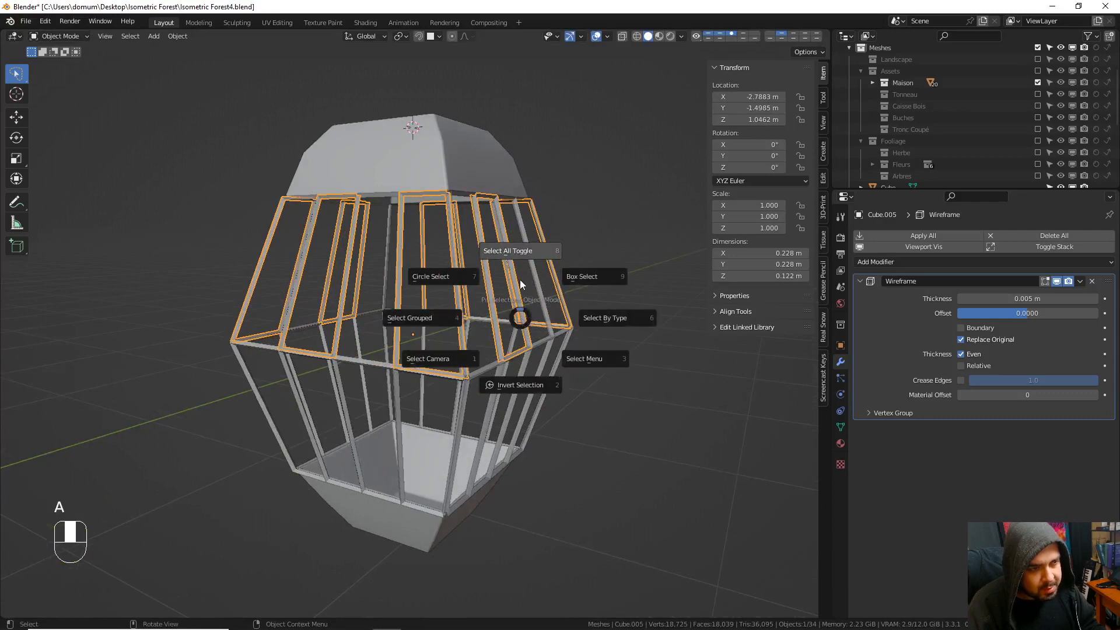
scroll(905, 150, down, 2)
click(900, 145)
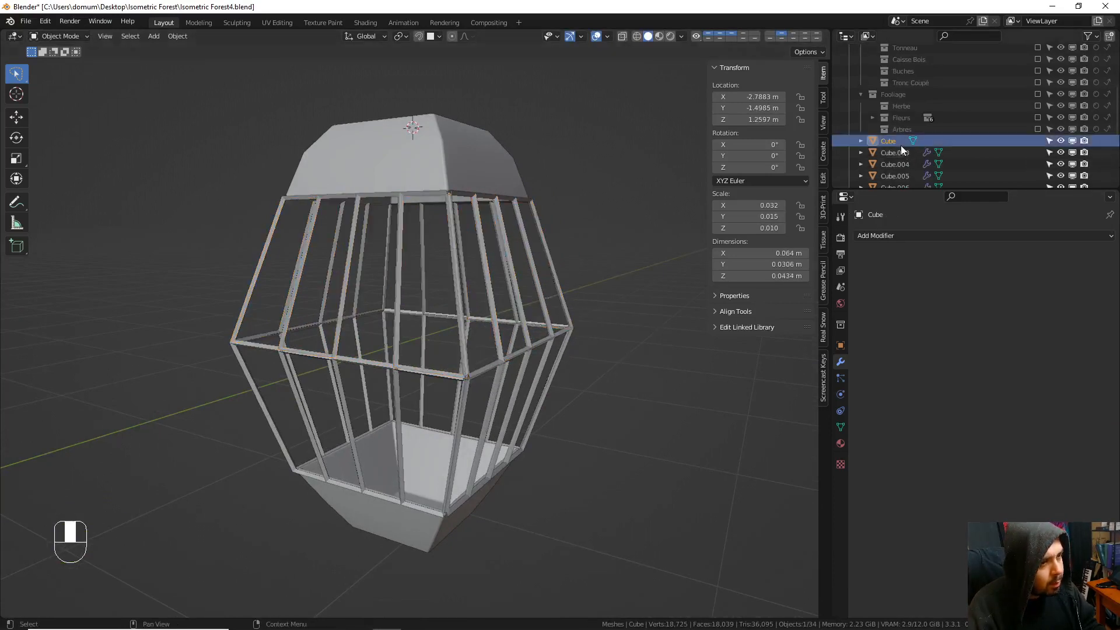
click(485, 135)
key(h)
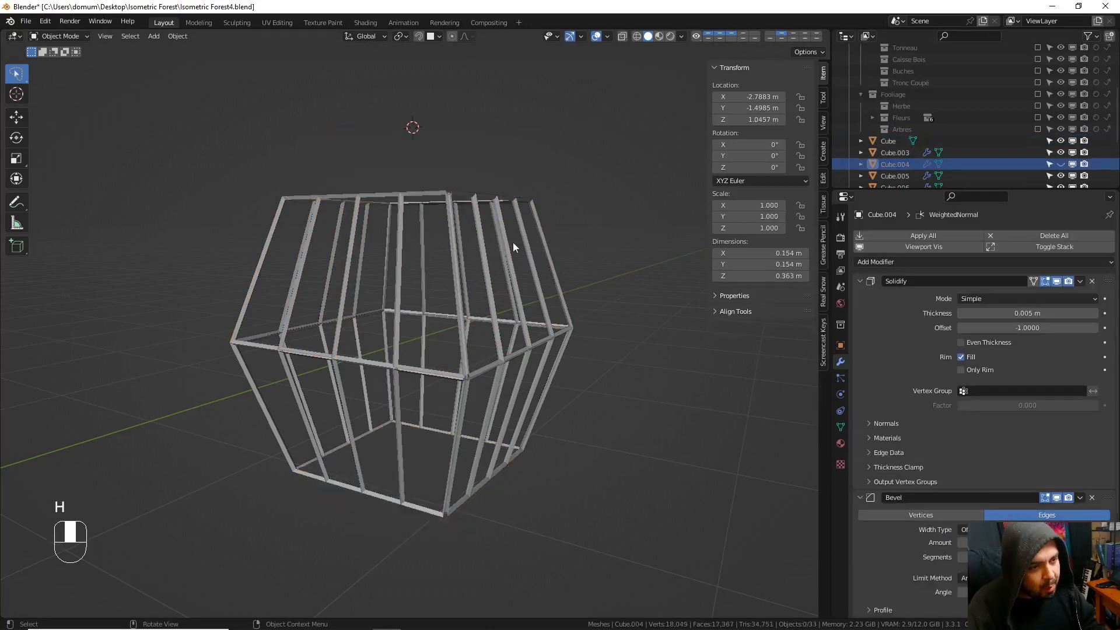
- Join all the wire frame pieces into one object, with one of the wireframed pieces as the active object
key(a)
click(526, 175)
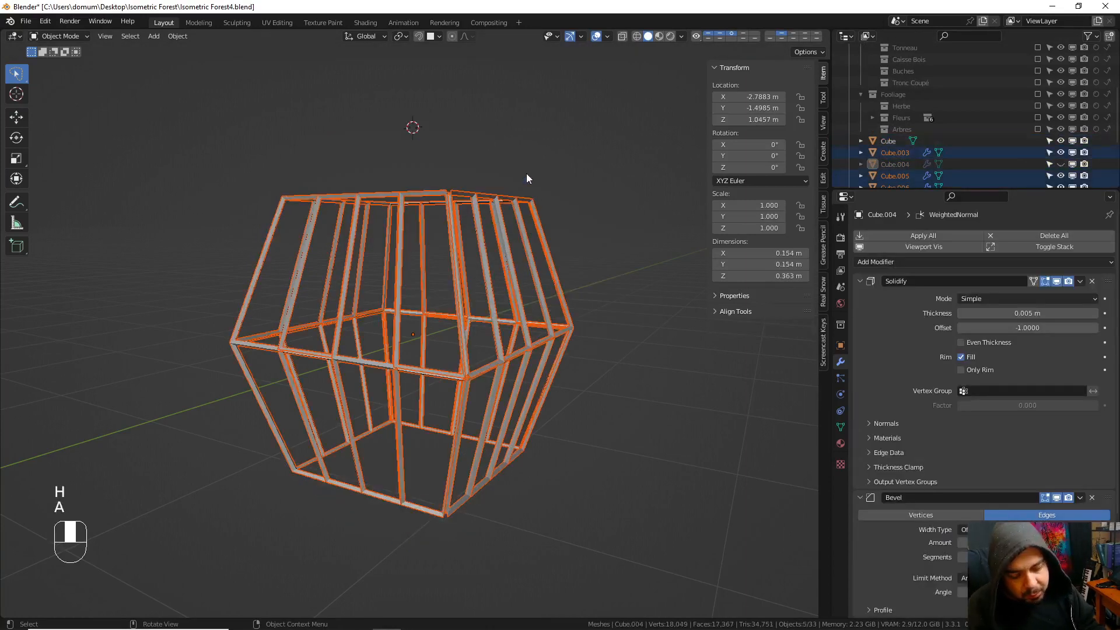
key(ctrl+j)
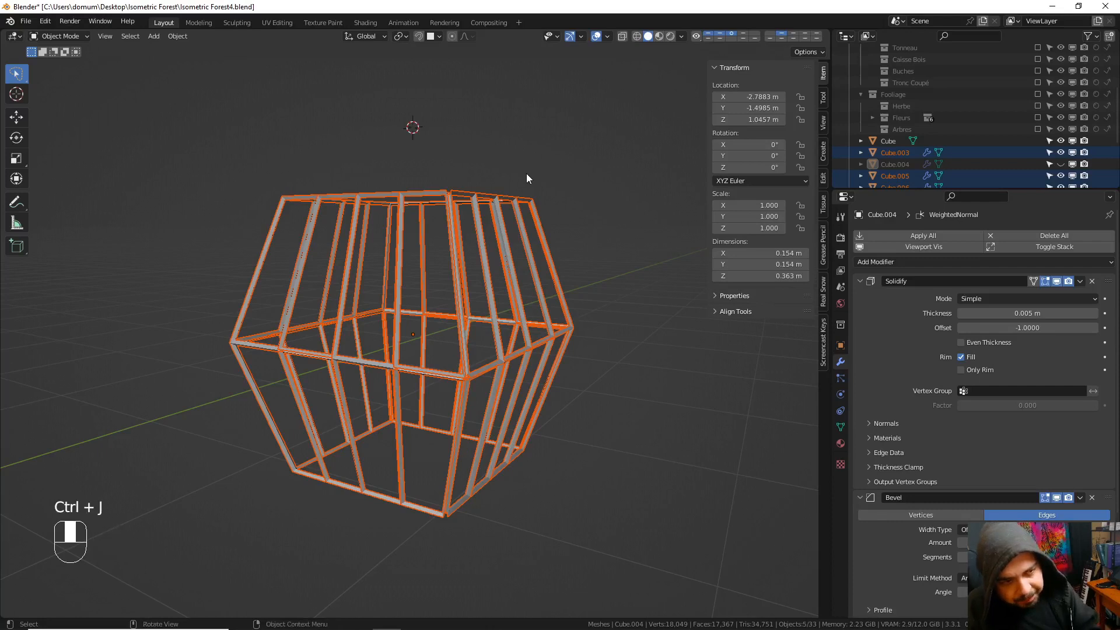
shift+click(516, 196)
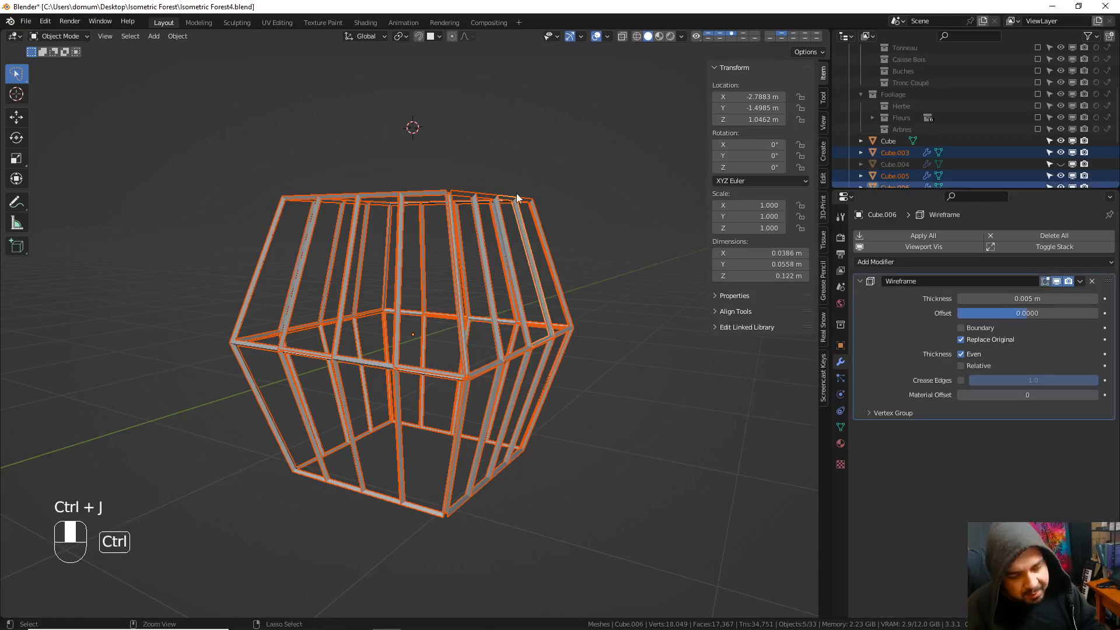
key(ctrl+j)
- Apply the joined frame's rotation and scale and set its origin to geometry
key(q)
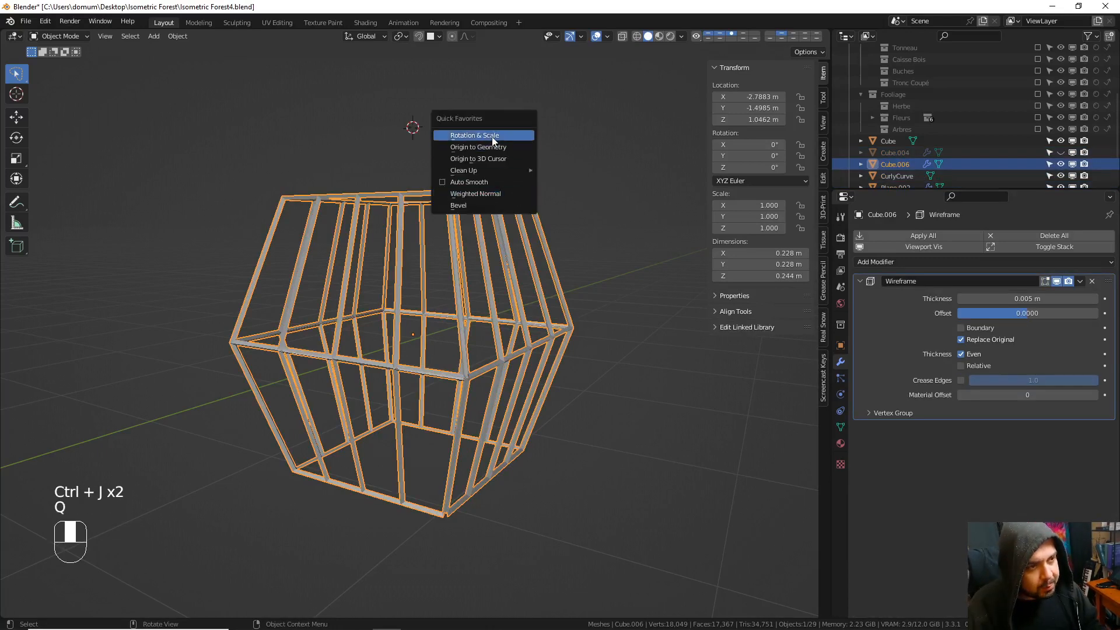
click(492, 137)
key(q)
click(481, 149)
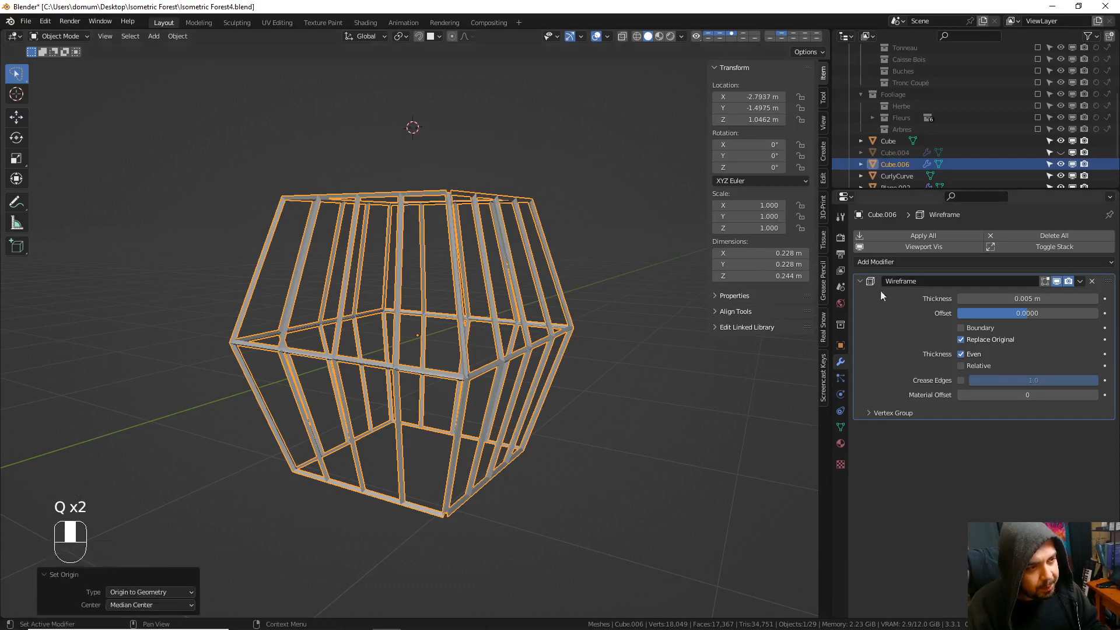
- Enable the Boundary option of the joined frame's Wireframe modifier
click(961, 328)
middle_drag(677, 265, 638, 260)
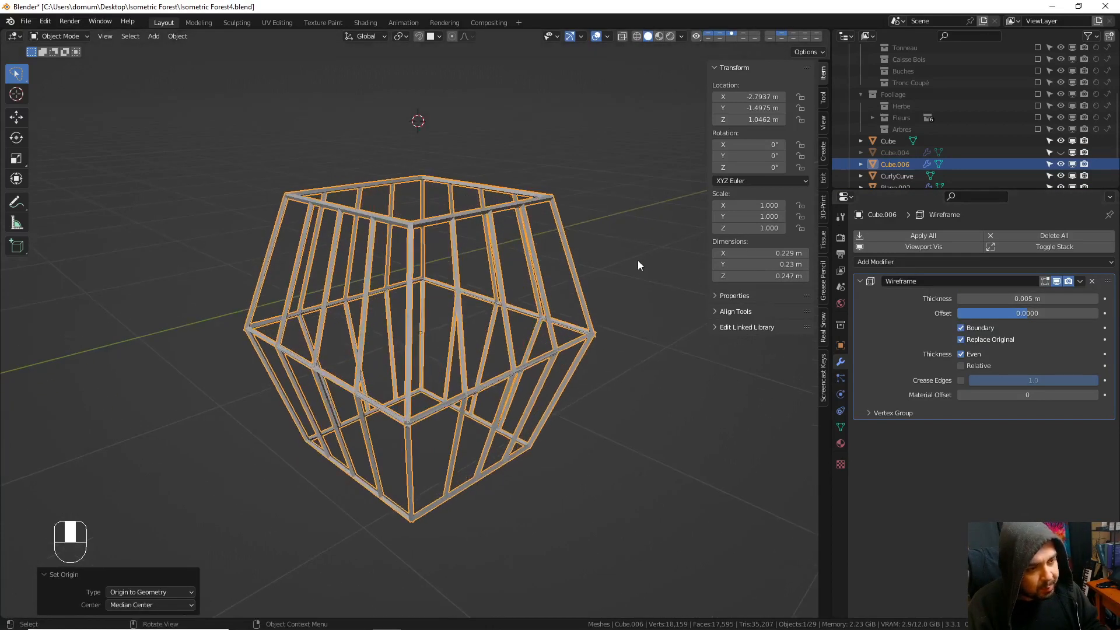
- Duplicate the wire frame in place and remove the Wireframe modifier from the copy to make solid panels
key(shift+d)
click(638, 264)
key(p)
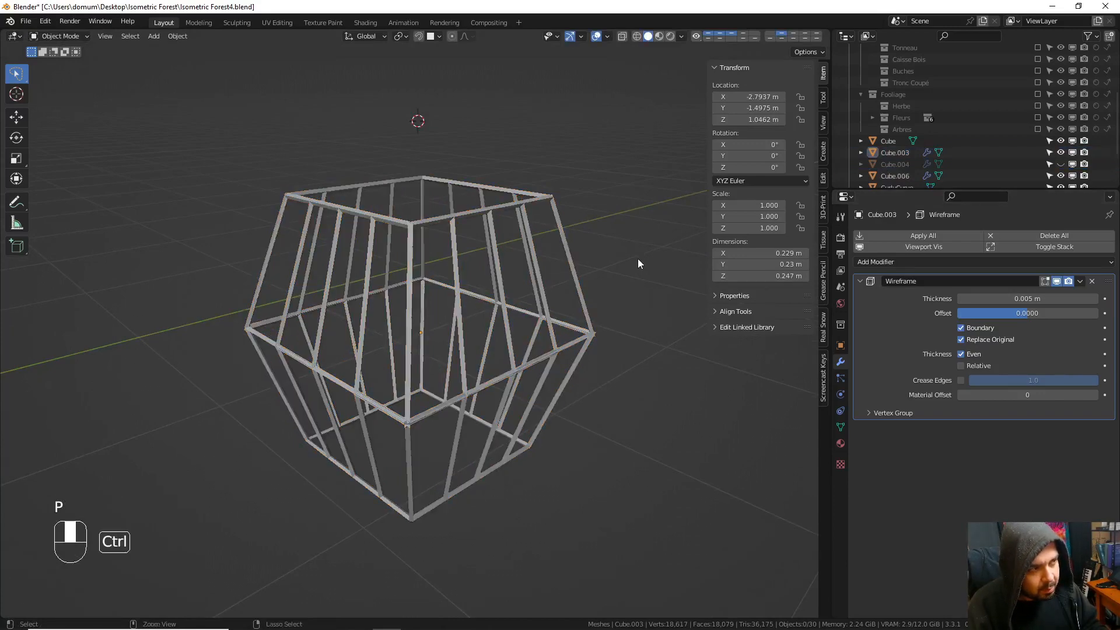
key(ctrl+z)
key(g)
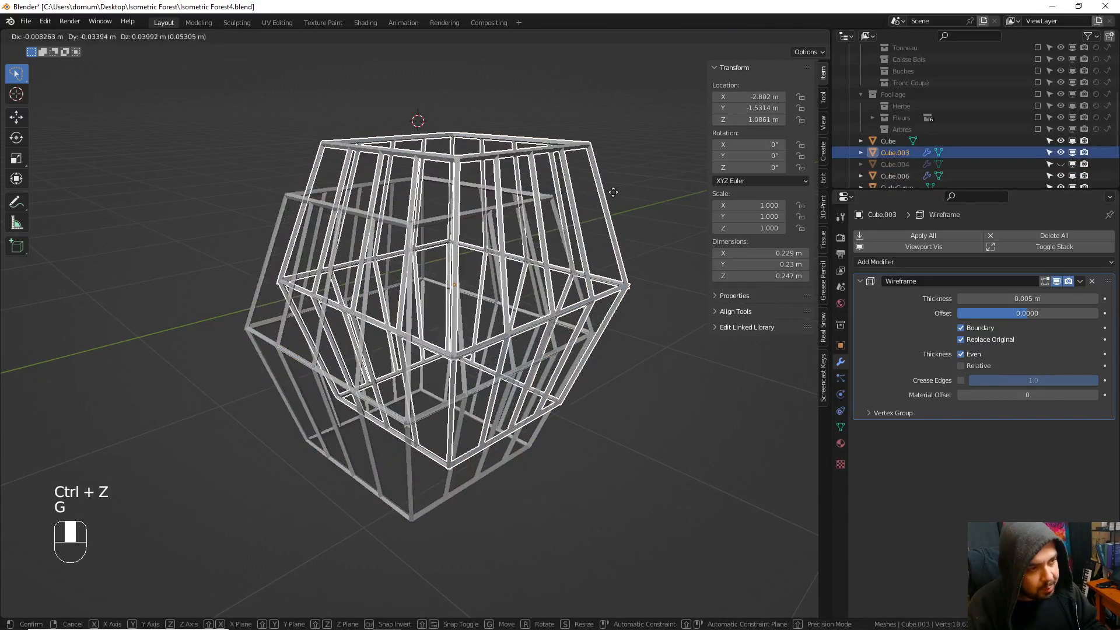
right_click(648, 186)
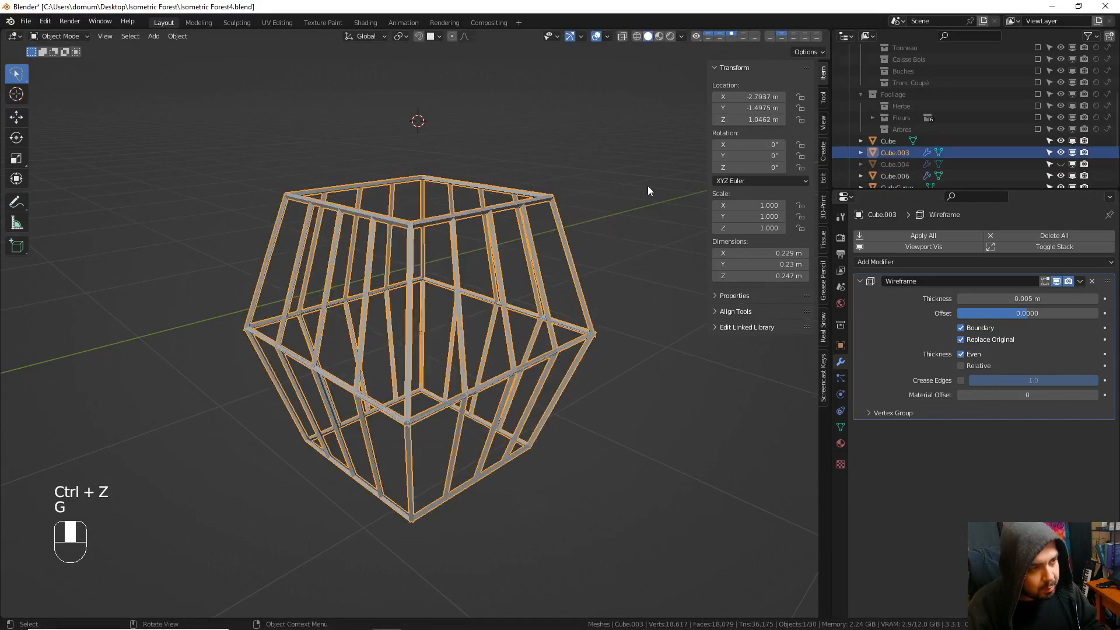
click(1092, 282)
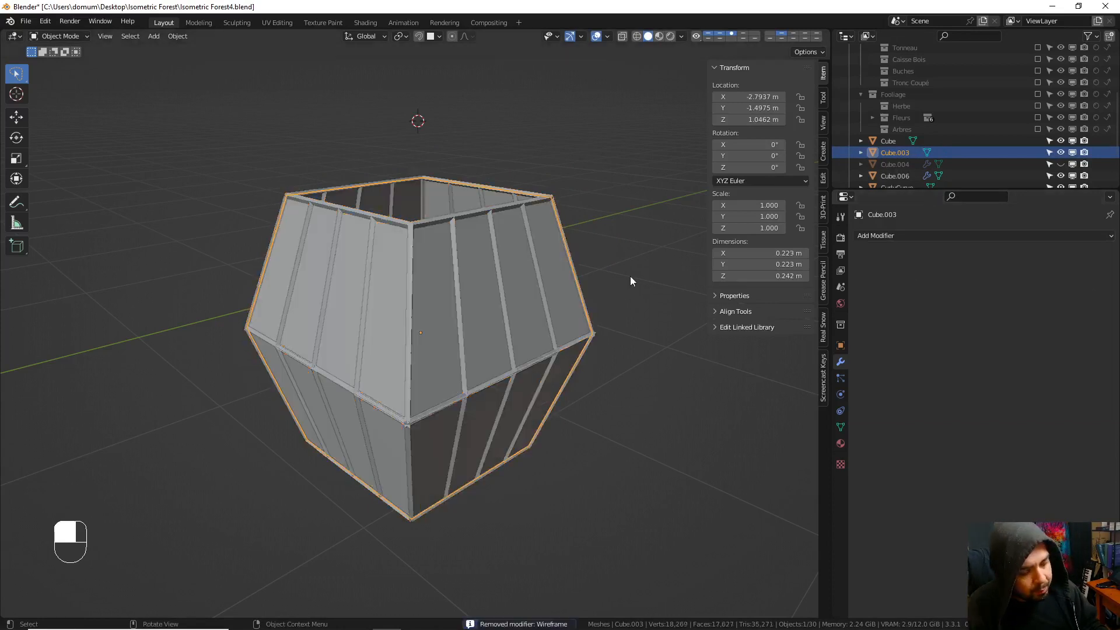
- Leave the isolated view of the lantern, unhide the caps and clear the selection
key(KP_Divide)
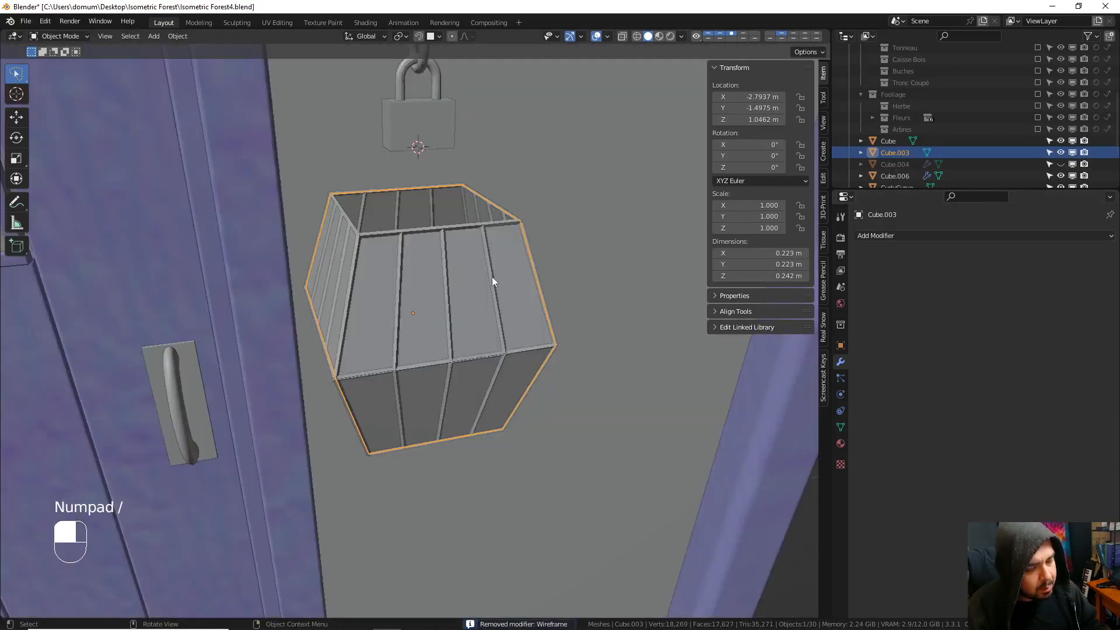
middle_drag(492, 276, 509, 257)
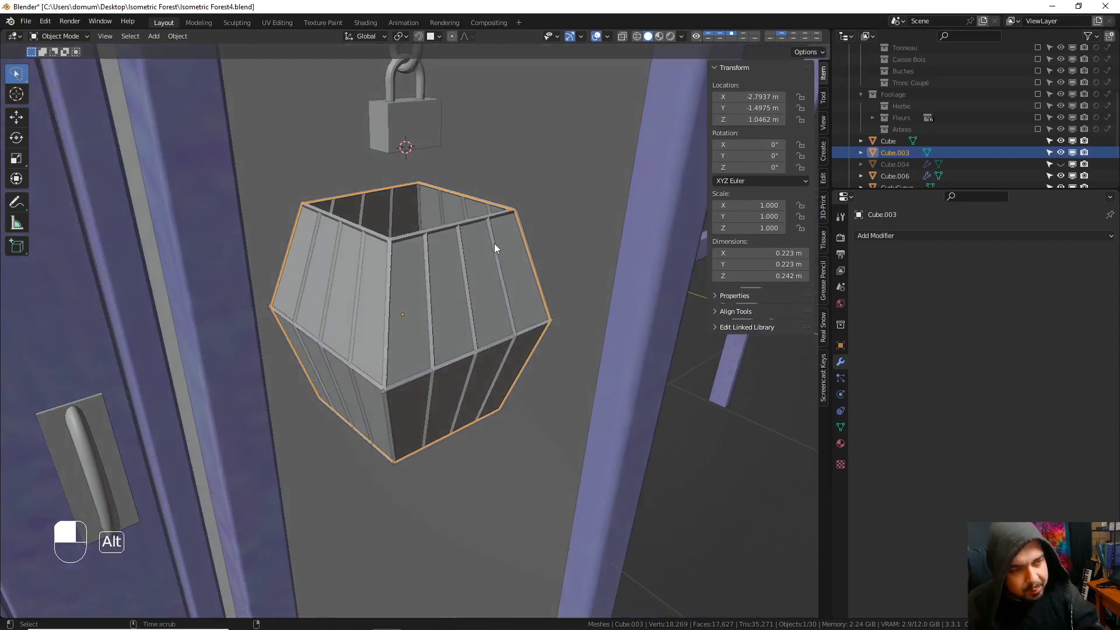
key(alt+h)
key(a)
click(464, 267)
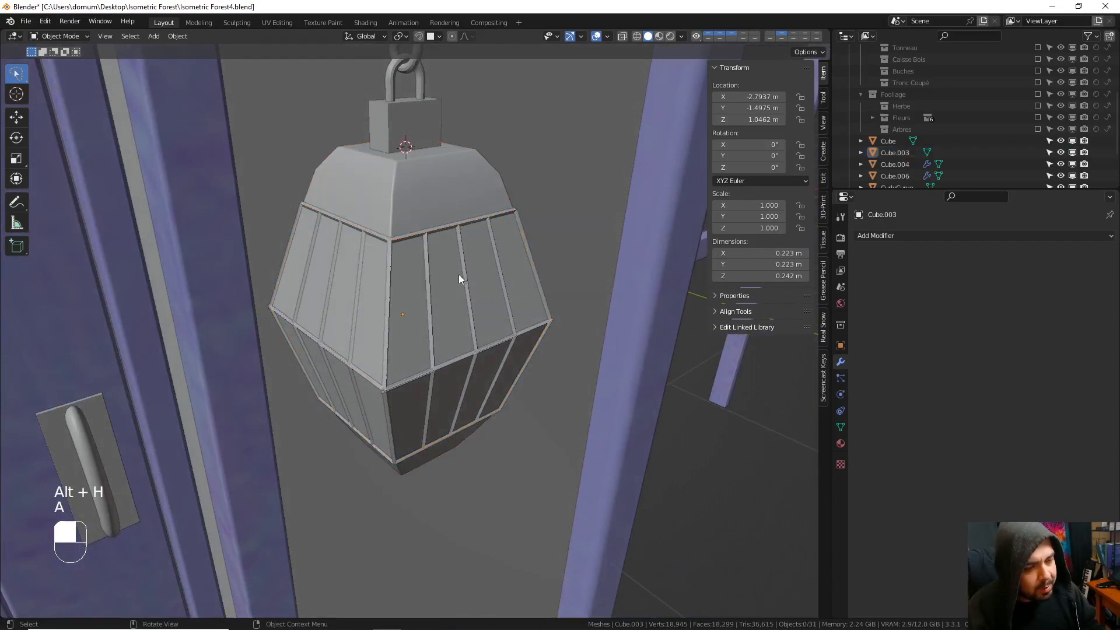
- Add a Subdivision Surface modifier to the lantern's caps and place it first in the modifier stack
middle_drag(431, 282, 425, 260)
click(426, 265)
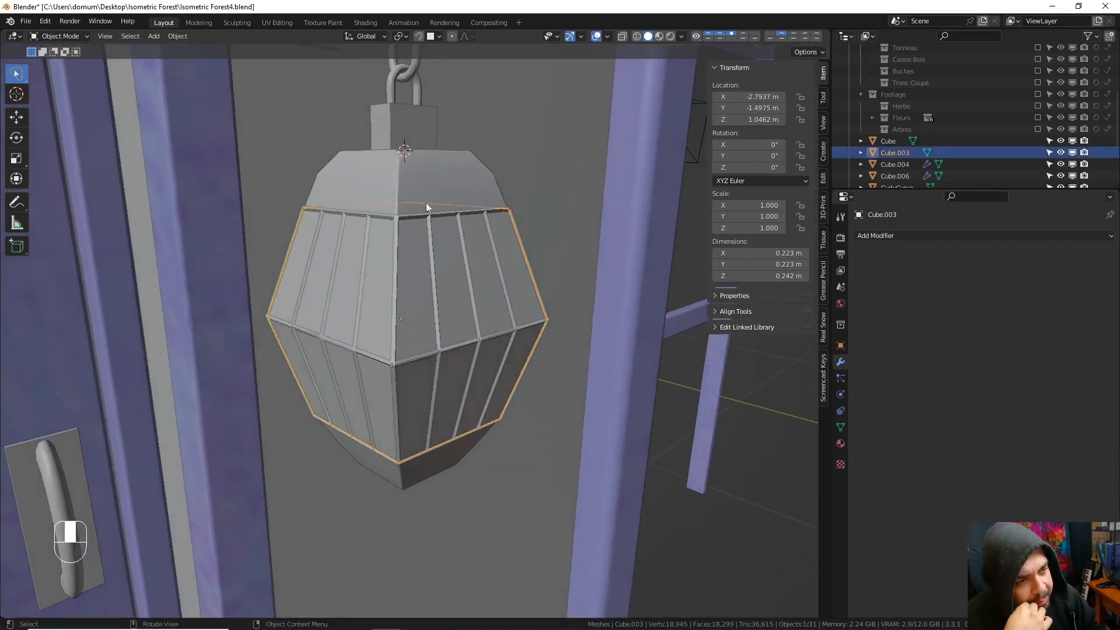
click(426, 202)
click(936, 263)
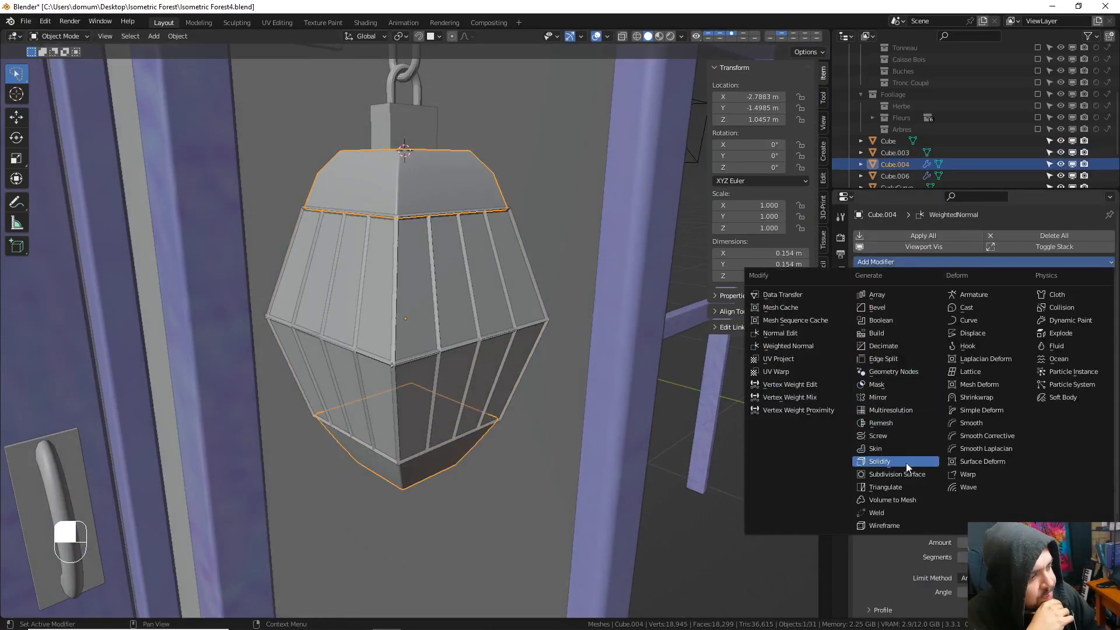
click(896, 475)
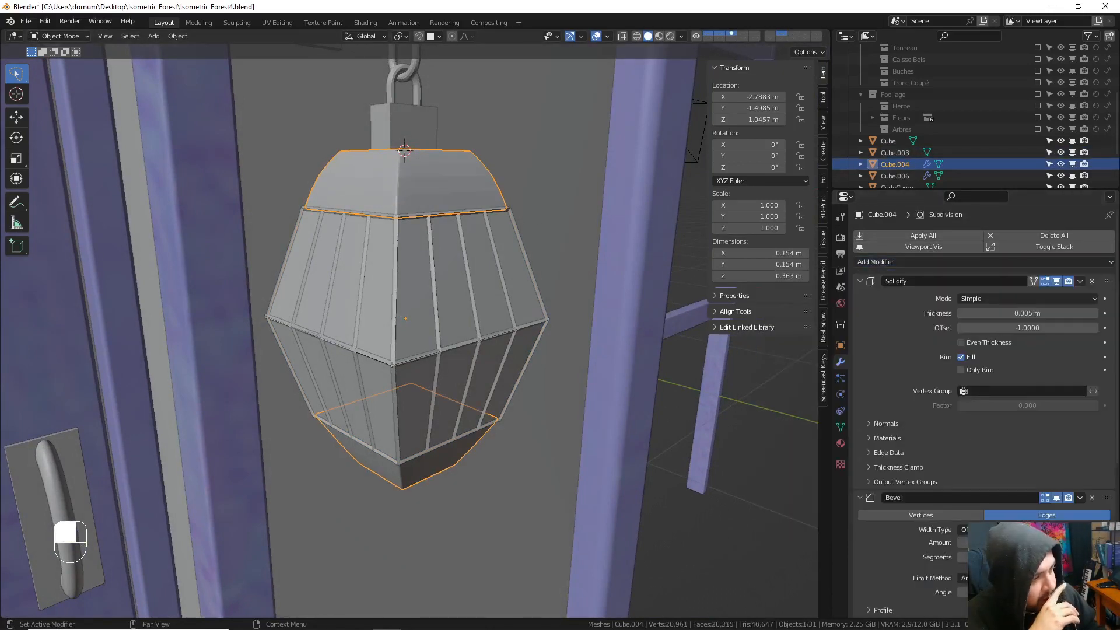
scroll(1042, 219, down, 5)
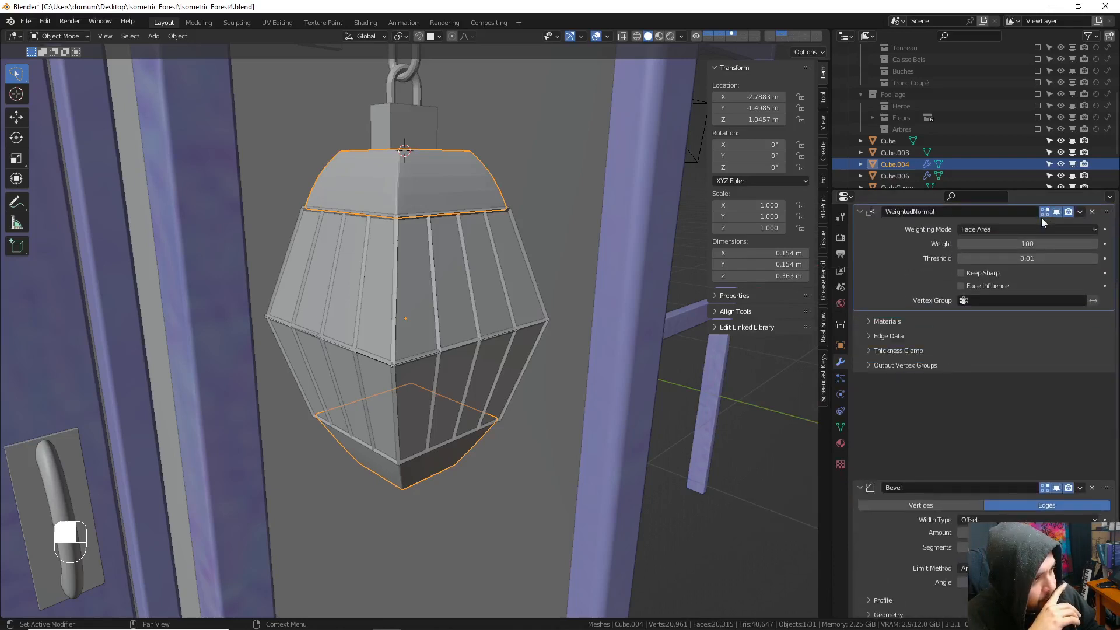
scroll(986, 409, down, 4)
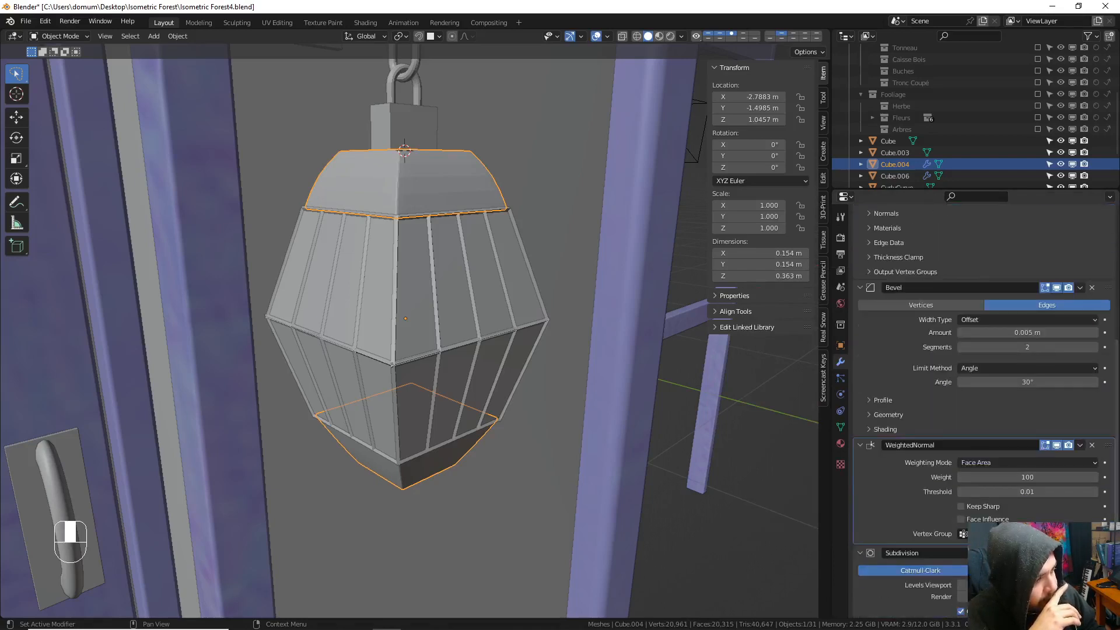
drag(1048, 552, 1047, 292)
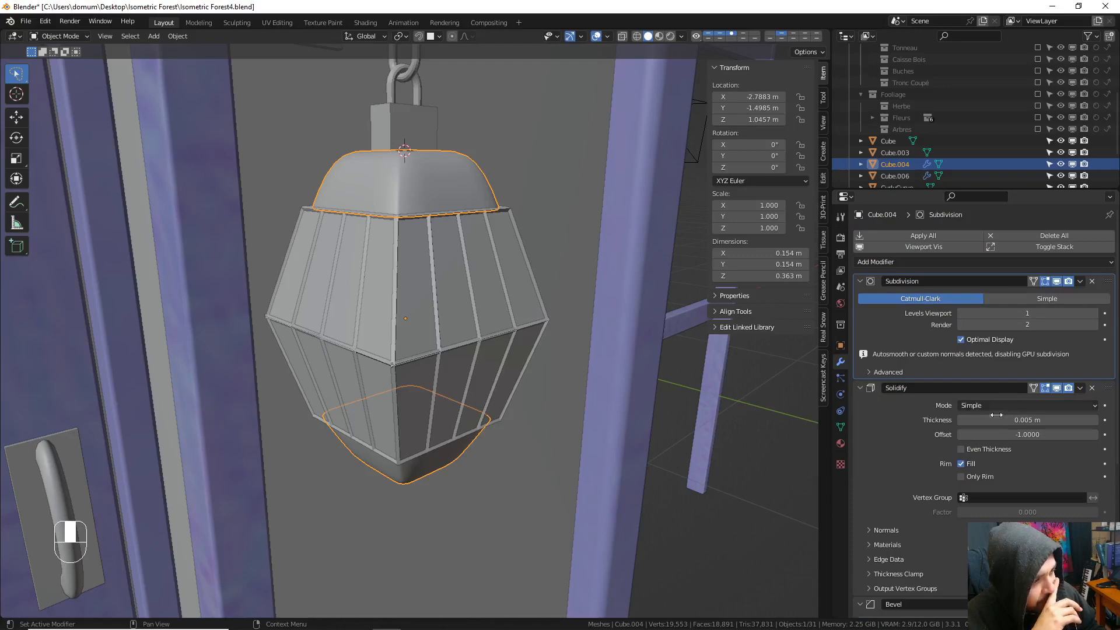
- Remove the Bevel modifier from the caps
scroll(996, 414, down, 5)
click(1092, 487)
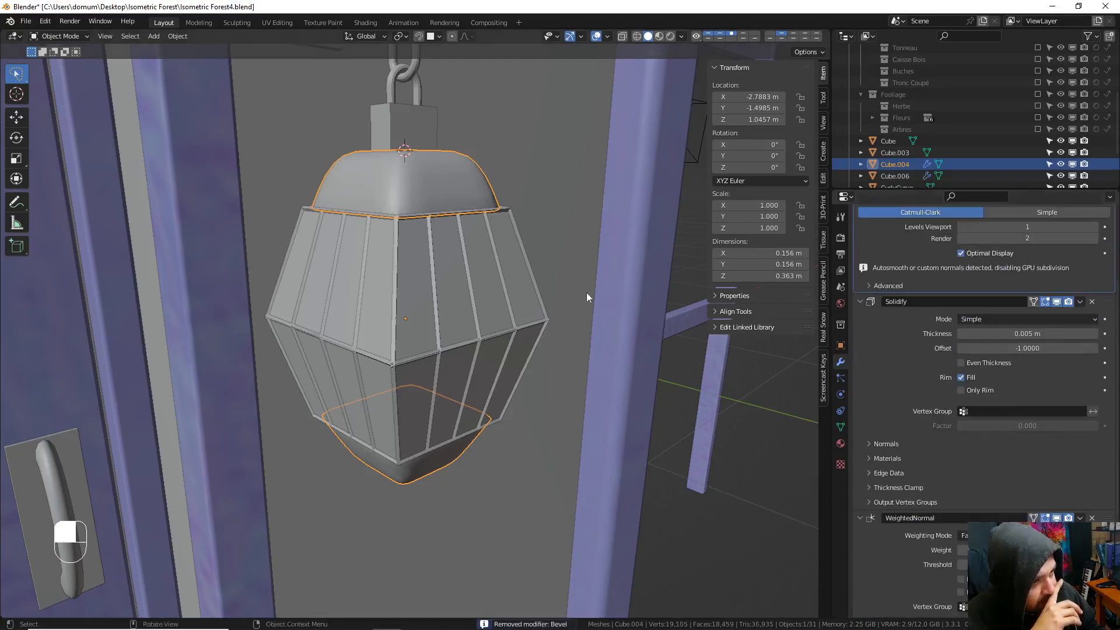
scroll(513, 251, down, 3)
- Add a Subdivision Surface modifier to the lantern's solid panels with 2 viewport levels
middle_drag(506, 246, 477, 299)
scroll(477, 301, up, 4)
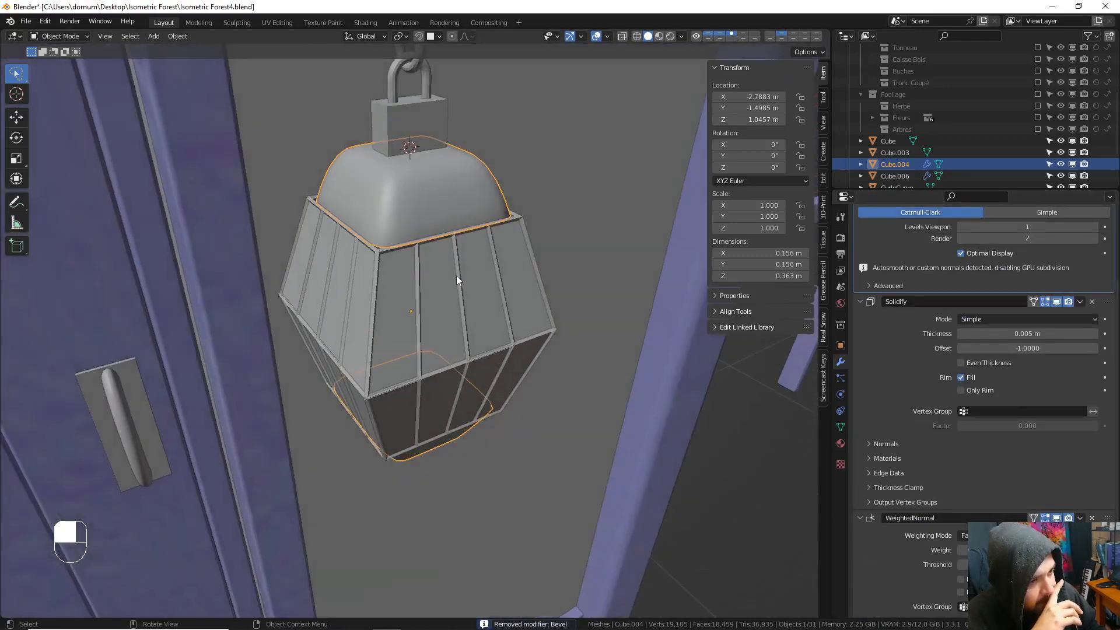
click(452, 278)
click(907, 235)
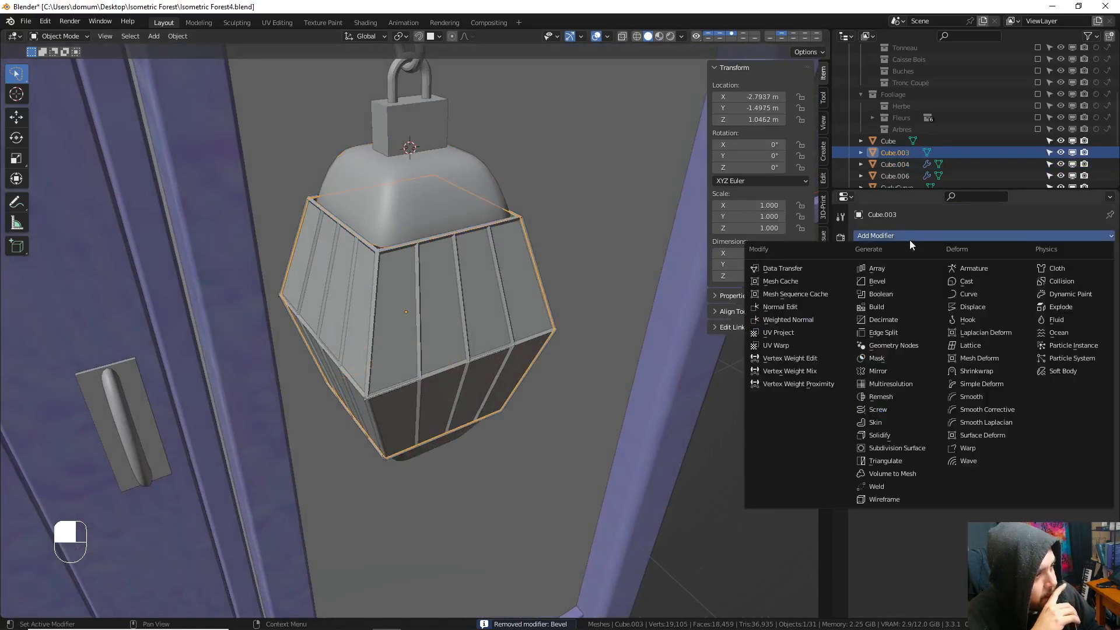
click(920, 449)
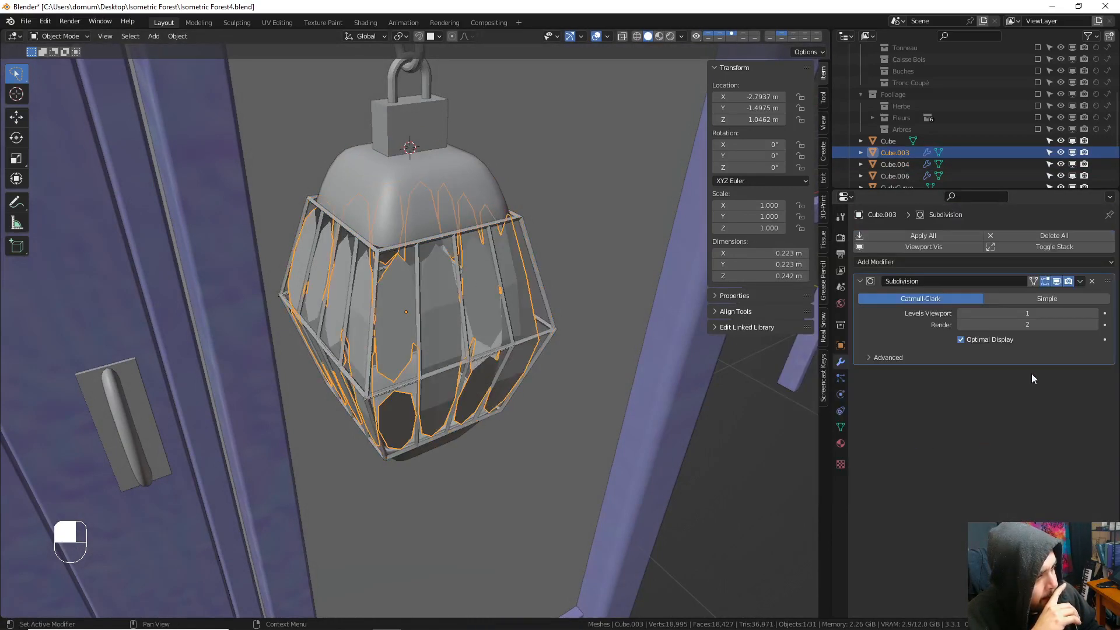
click(1095, 313)
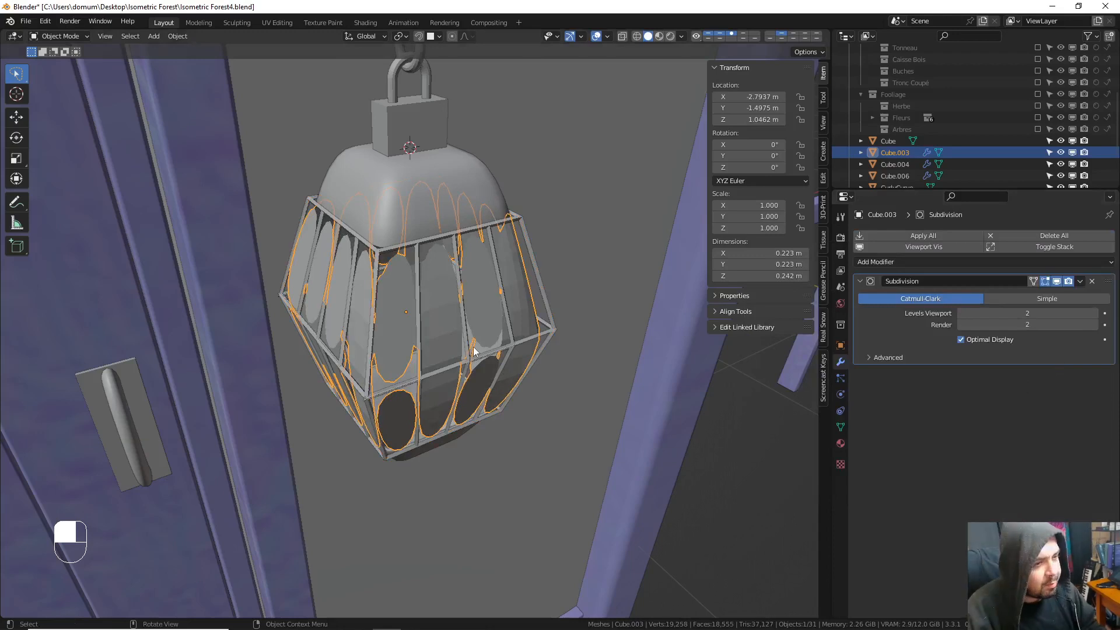
- Merge all vertices of the solid panels by distance and return to Object Mode with nothing selected
key(Tab)
key(a)
key(q)
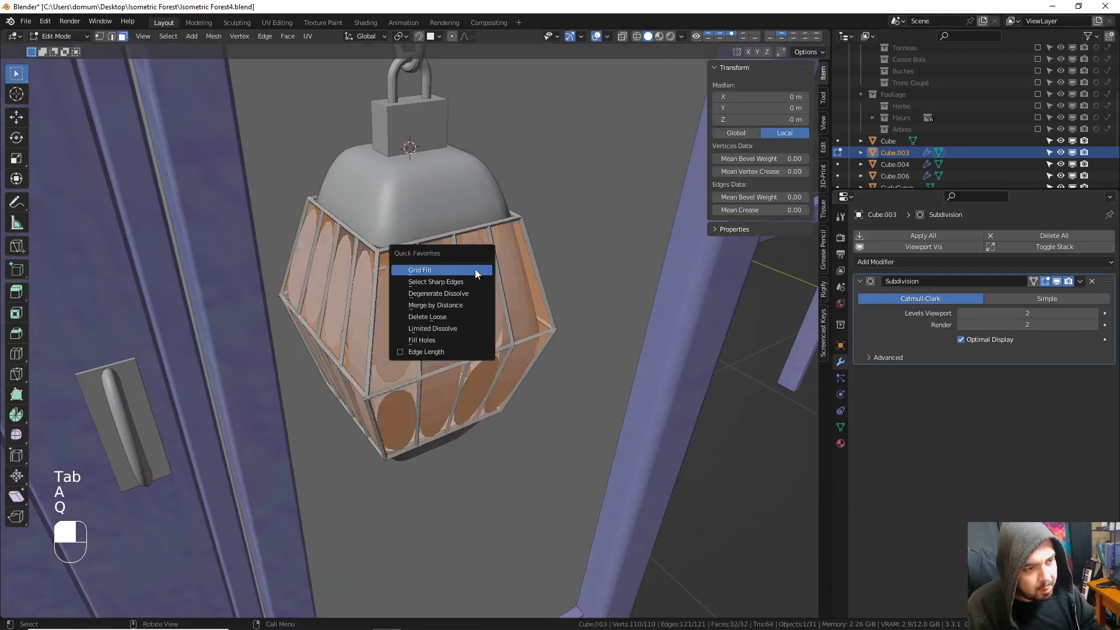
click(461, 304)
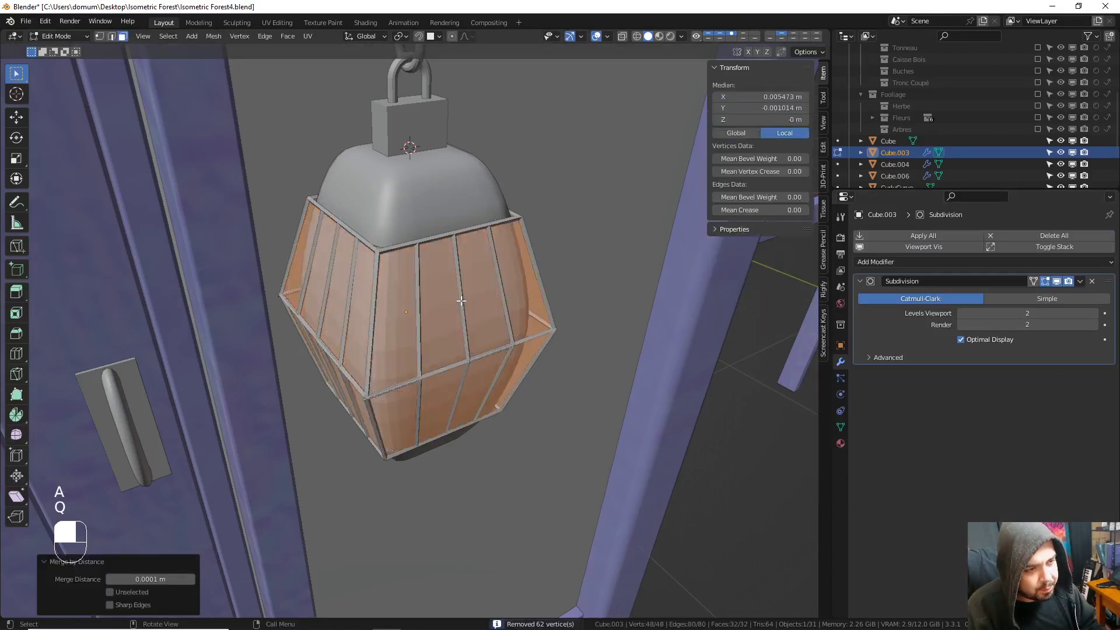
key(Tab)
key(a)
- Add a Subdivision Surface modifier to the wire frame and place it above the Wireframe modifier
click(444, 263)
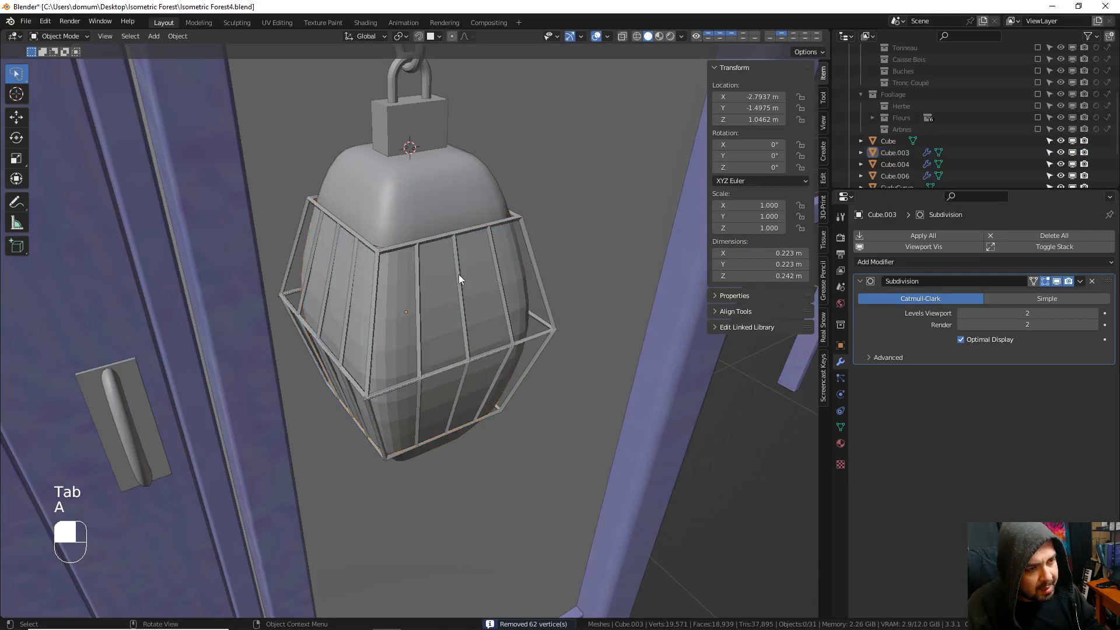
click(554, 284)
click(898, 261)
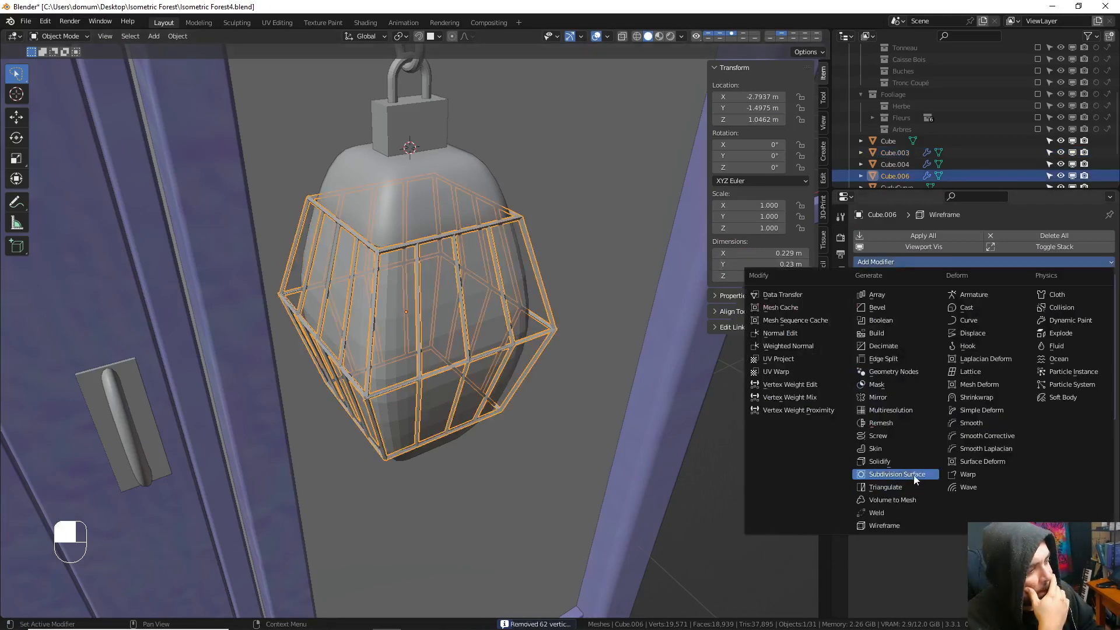
click(897, 474)
drag(1078, 413, 1077, 260)
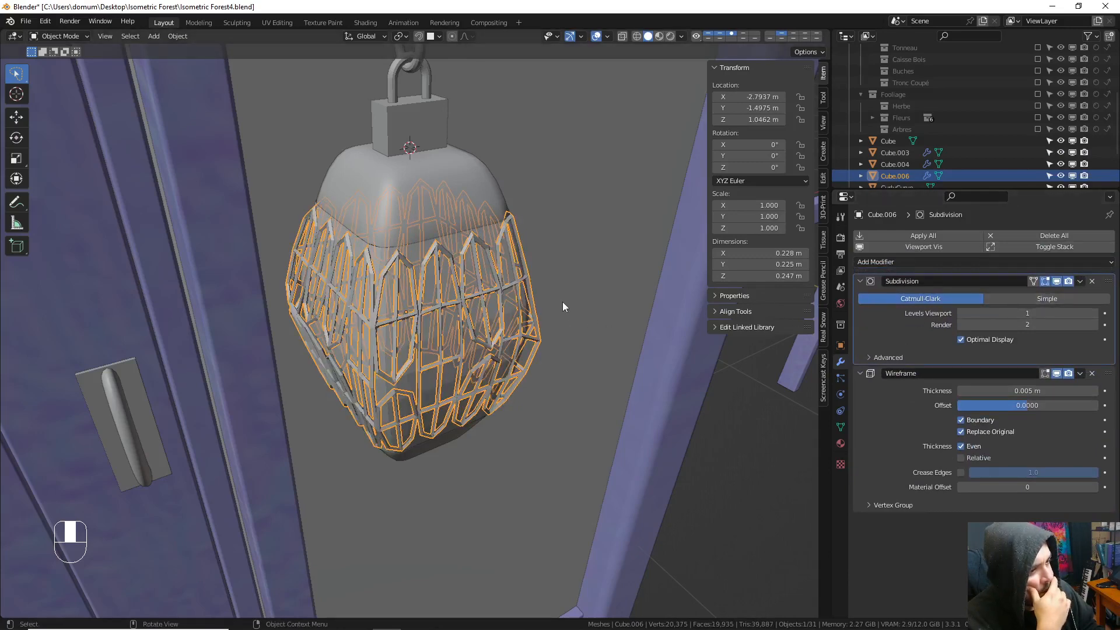
- Merge all of the wire frame's vertices by distance and return to Object Mode
middle_drag(562, 302, 588, 273)
key(Tab)
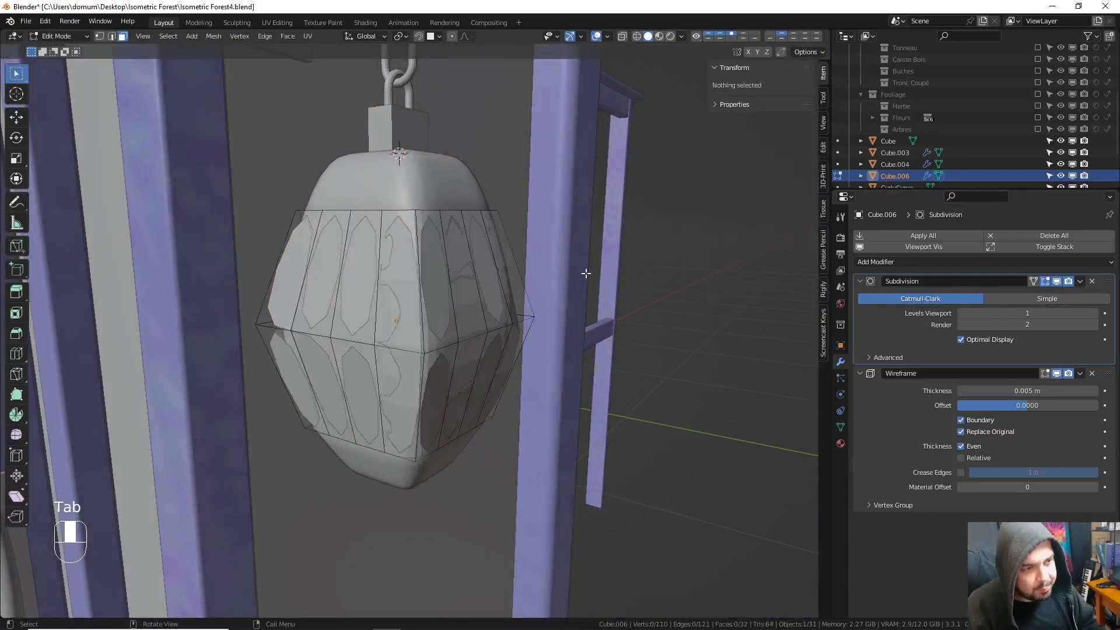
key(a)
key(q)
click(581, 215)
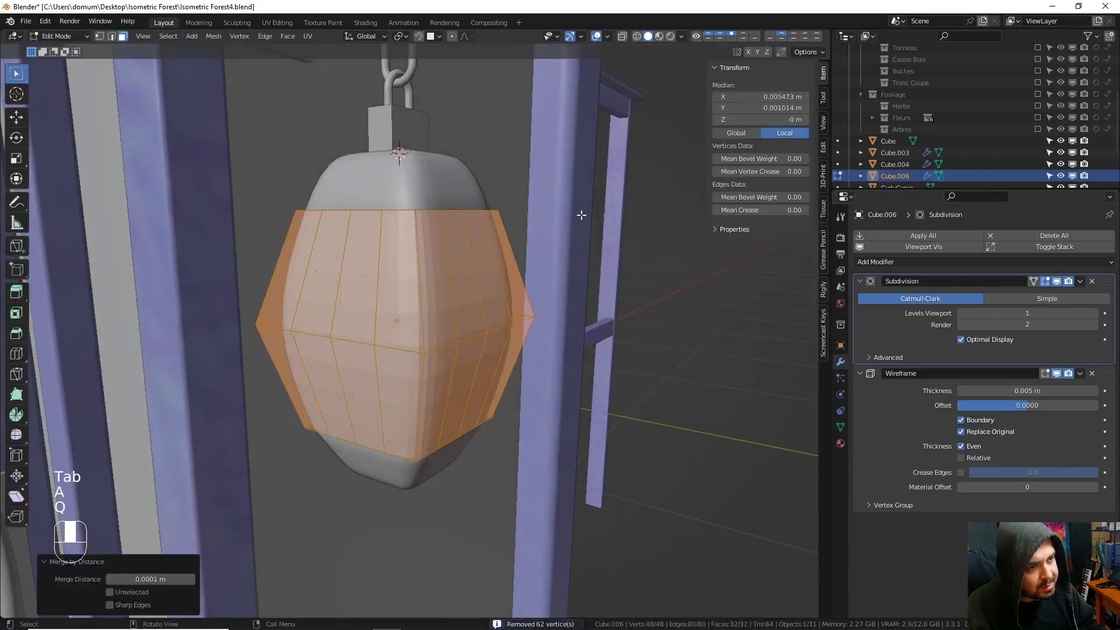
key(Tab)
key(a)
- Set the wire frame's subdivision viewport levels to 2
middle_drag(569, 236, 404, 282)
click(541, 194)
click(1095, 313)
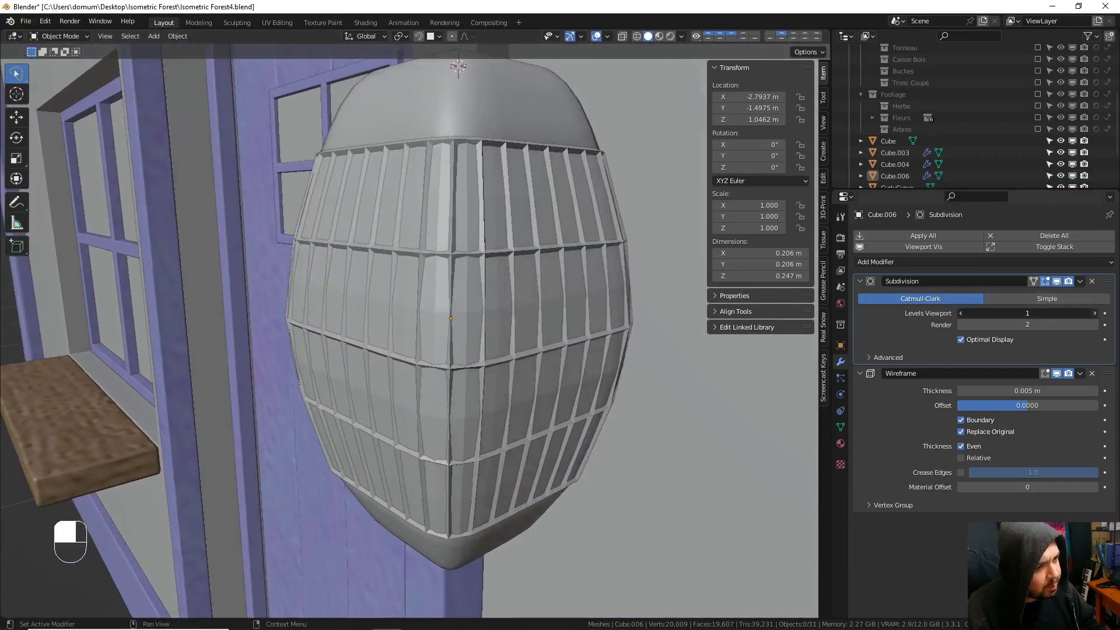
- Examine the density of the smoothed wire frame from several sides of the lantern
middle_drag(509, 295, 570, 296)
key(a)
click(519, 194)
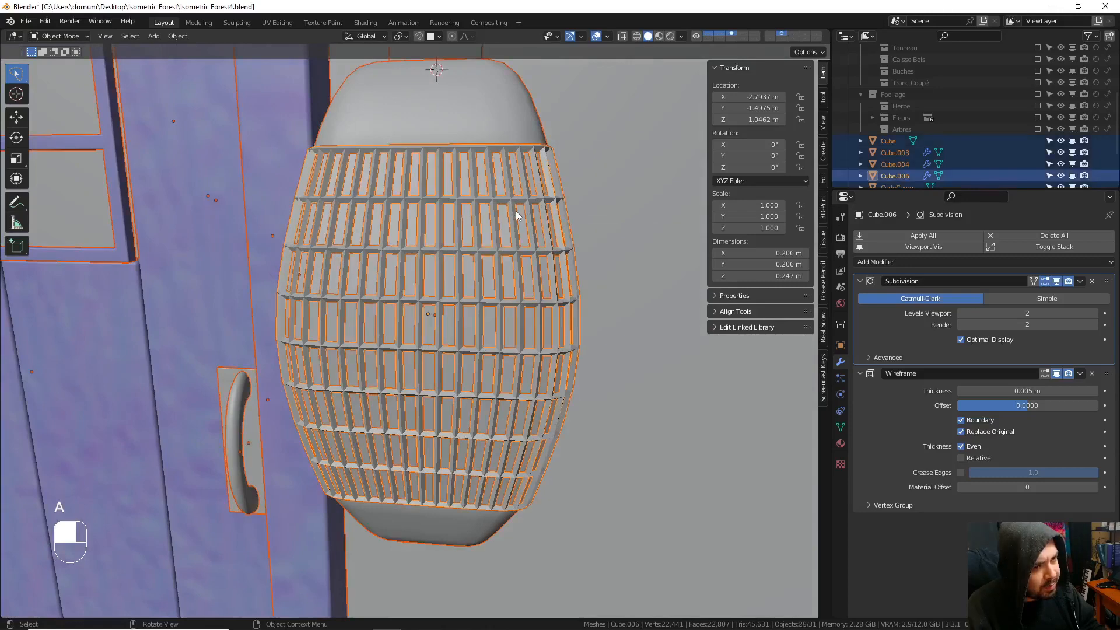
middle_drag(517, 222, 544, 230)
key(a)
click(530, 180)
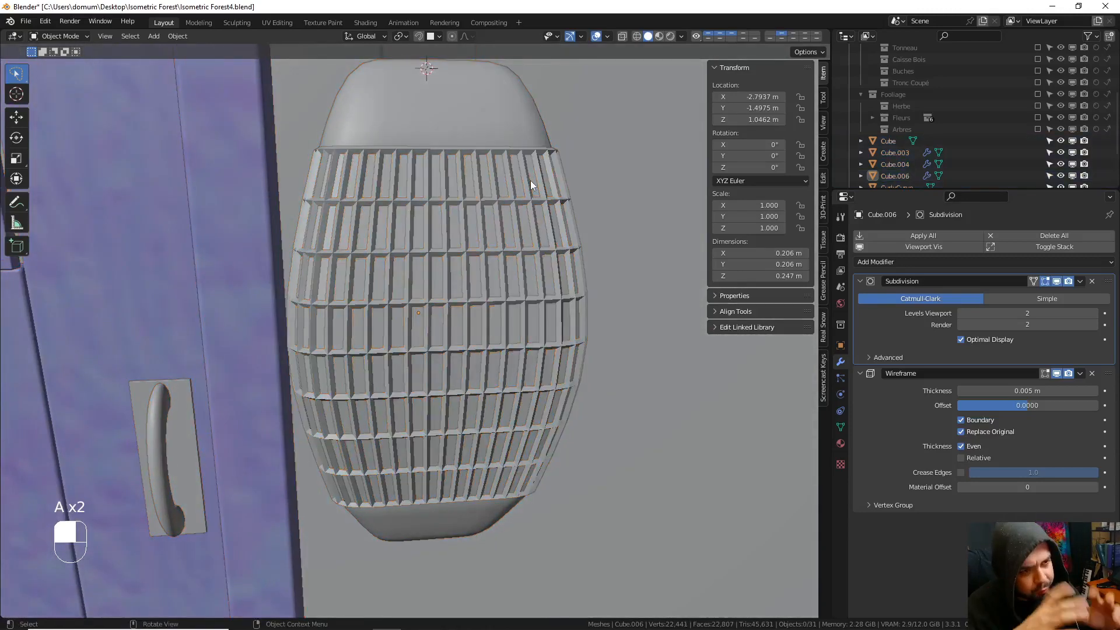
middle_drag(531, 185, 559, 198)
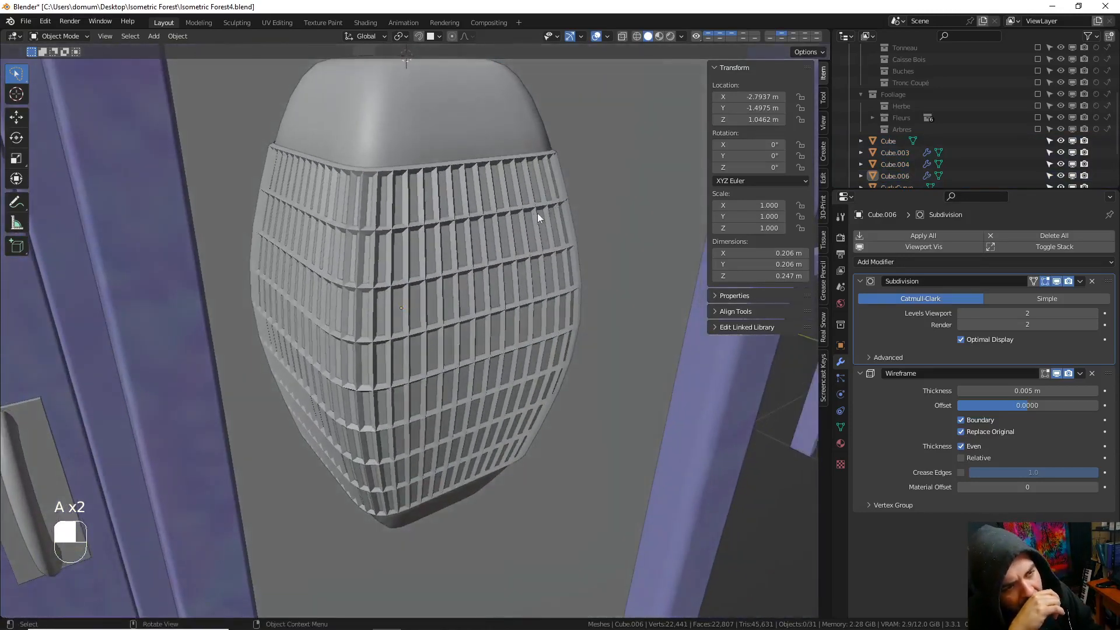
- Isolate the wire frame and open its mesh for editing in edge selection mode
click(453, 218)
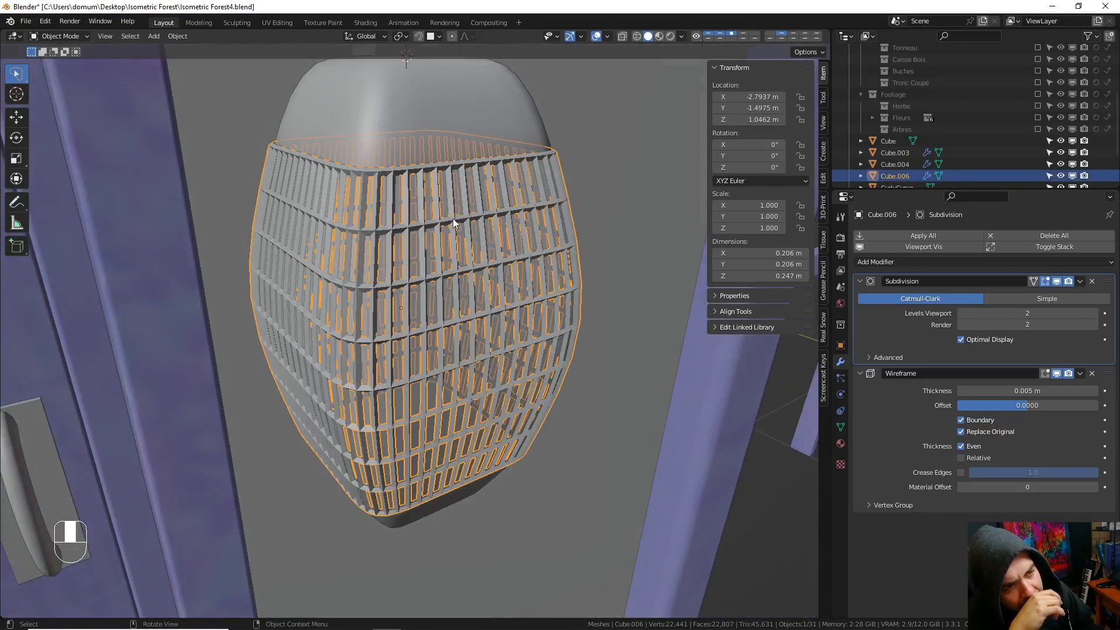
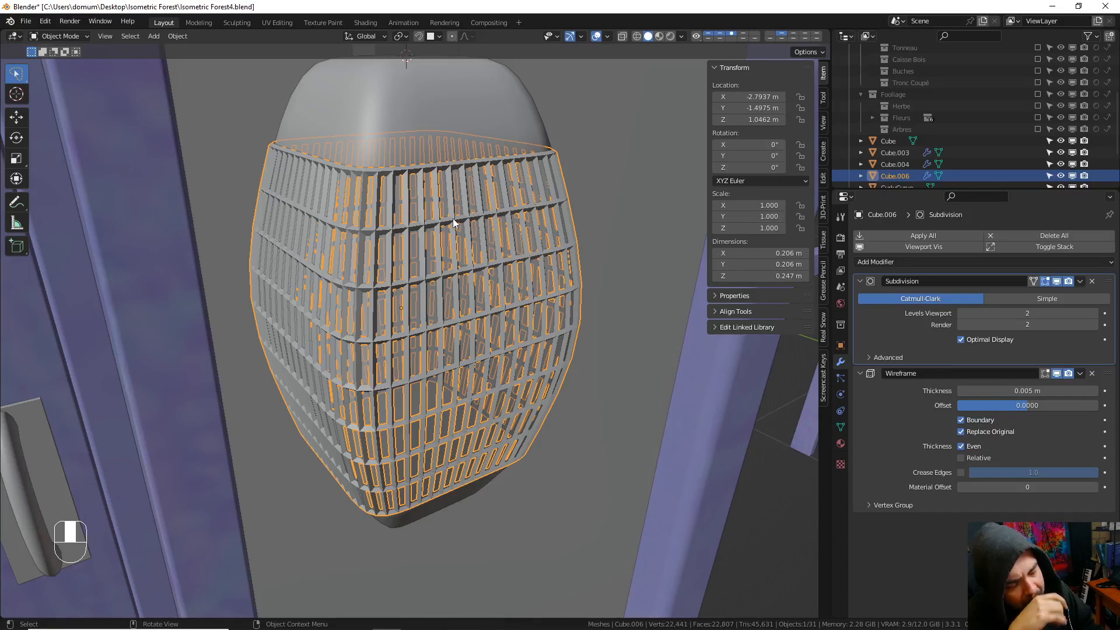
key(KP_Divide)
key(Tab)
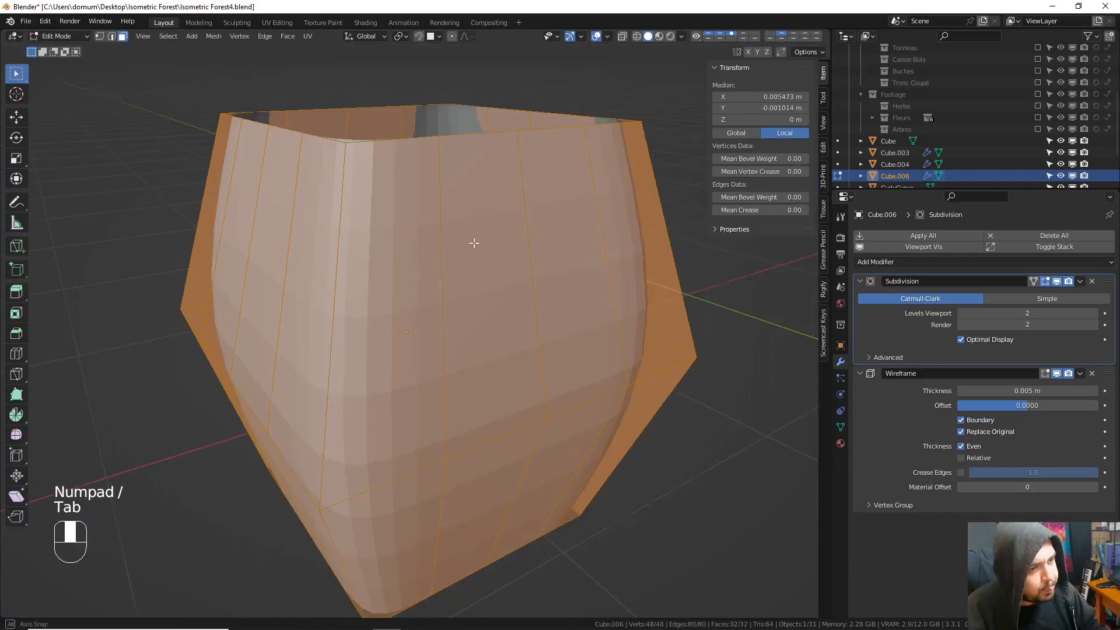
middle_drag(473, 242, 456, 243)
click(111, 36)
- Dissolve the two vertical edge lines flanking the middle one on each side of the wire frame, and return to Object Mode
middle_drag(373, 209, 395, 226)
click(372, 239)
alt+shift+click(389, 247)
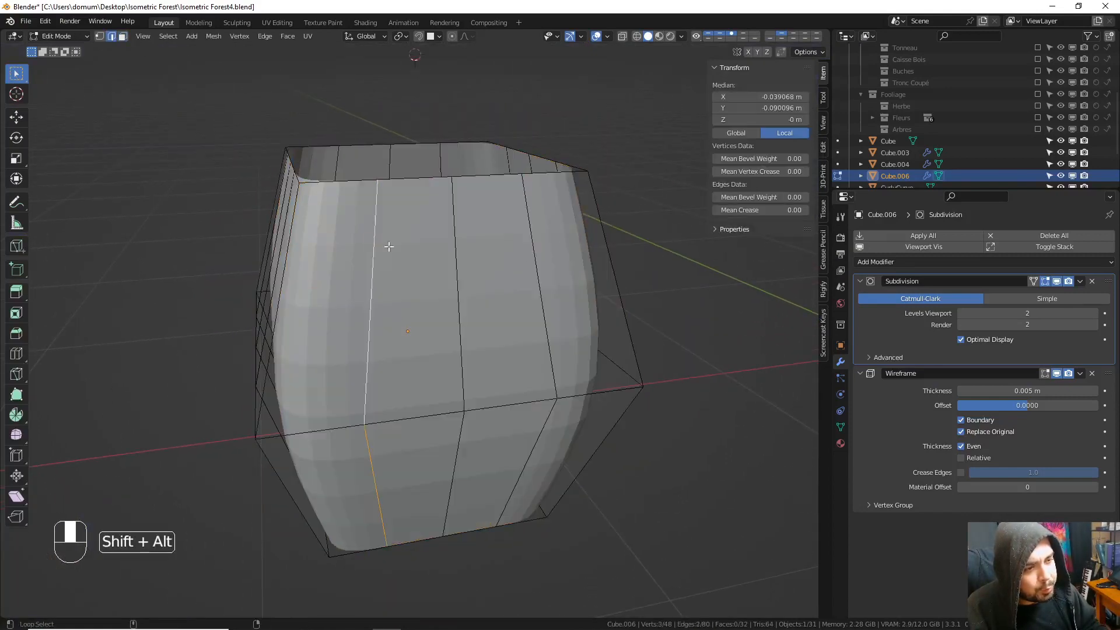
alt+shift+click(531, 252)
middle_drag(584, 248, 457, 246)
alt+shift+click(378, 246)
alt+shift+click(516, 244)
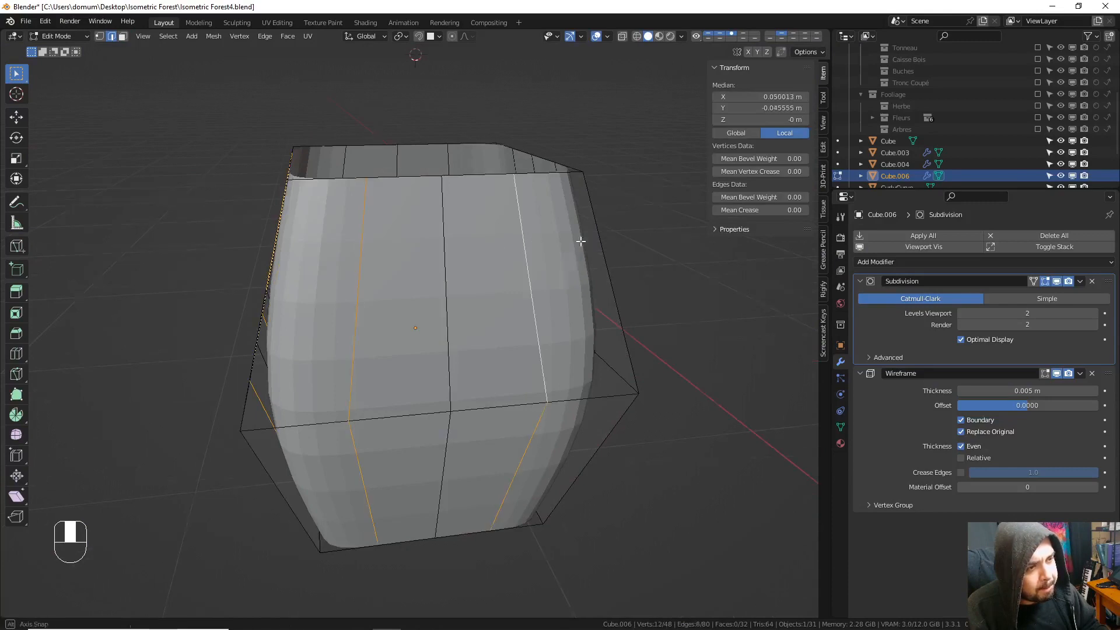
middle_drag(580, 241, 400, 242)
alt+shift+click(402, 243)
alt+shift+click(541, 239)
middle_drag(541, 239, 410, 236)
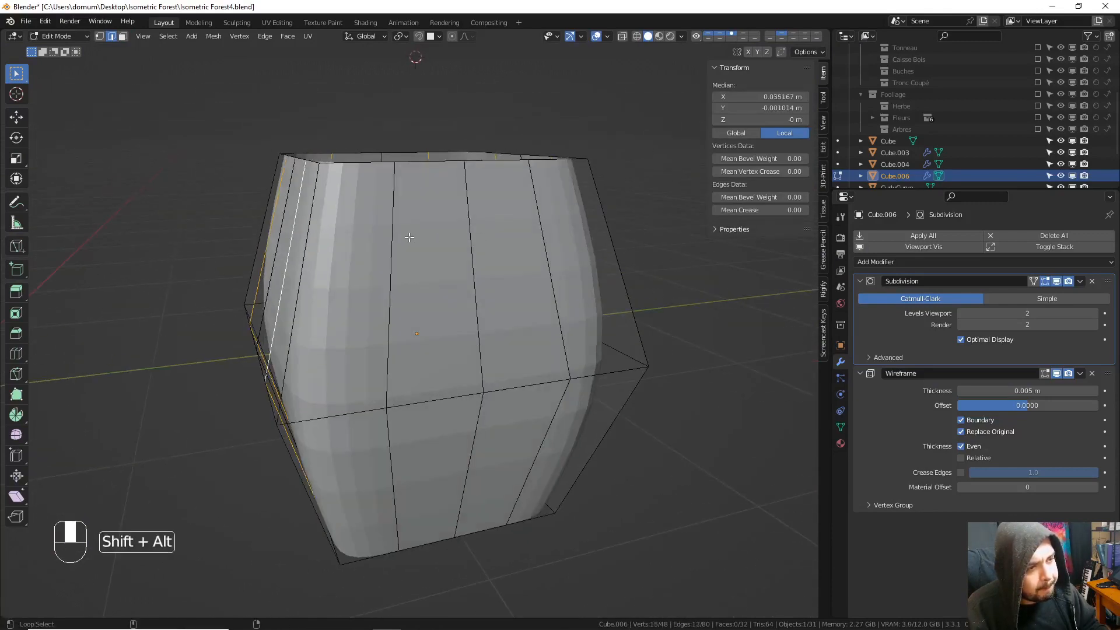
key(x)
click(541, 299)
key(Tab)
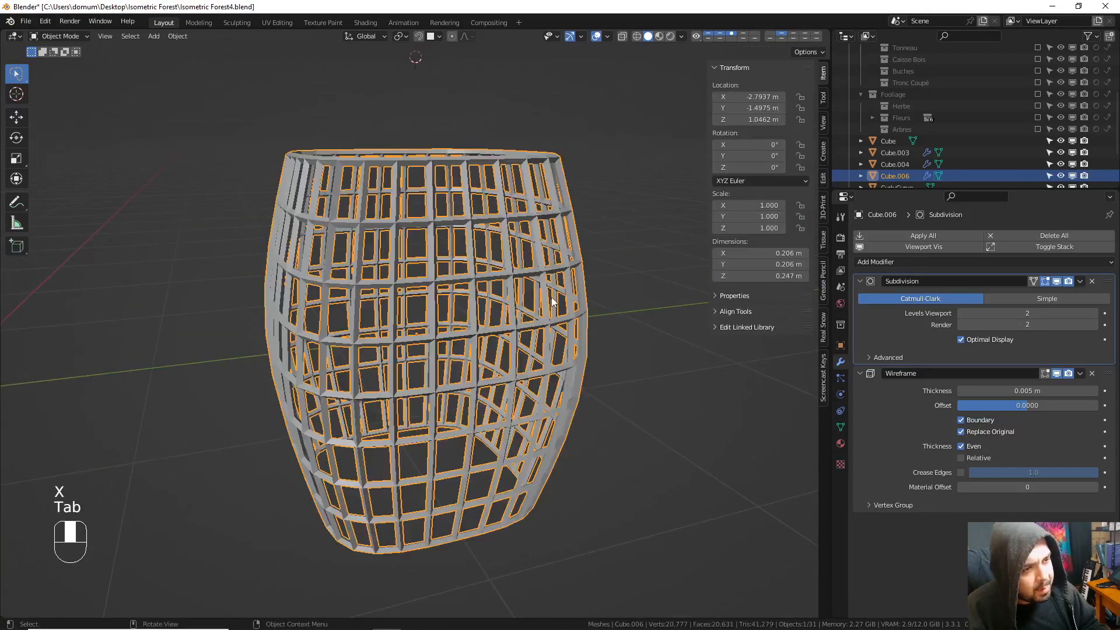
- Leave the wire frame's isolated view, isolate the solid panels instead and open their mesh for editing
key(KP_Divide)
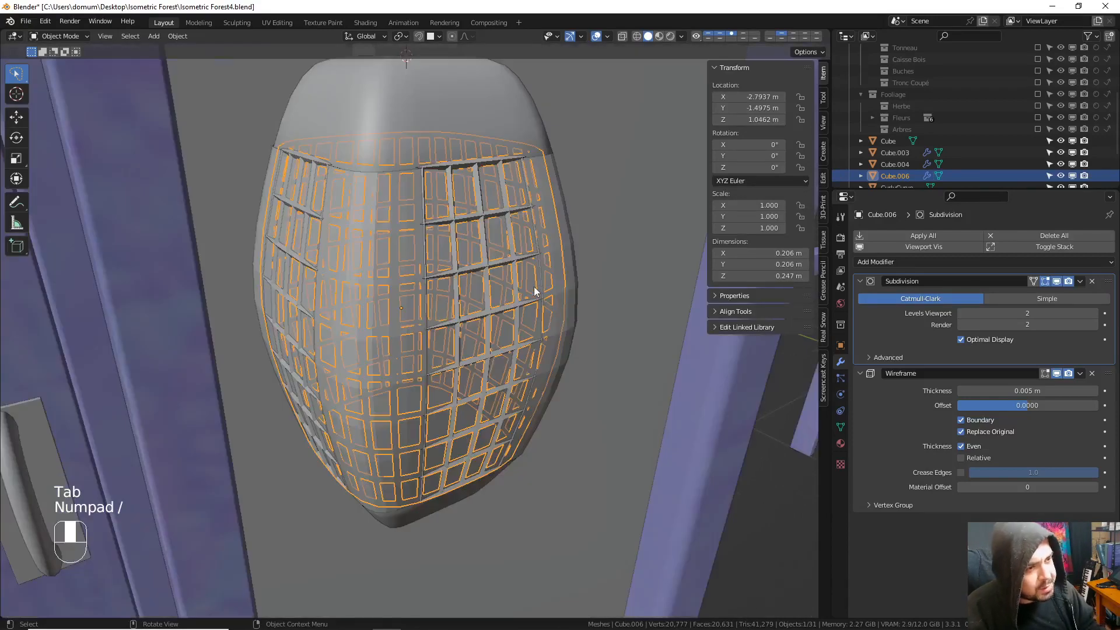
key(Tab)
key(Tab)
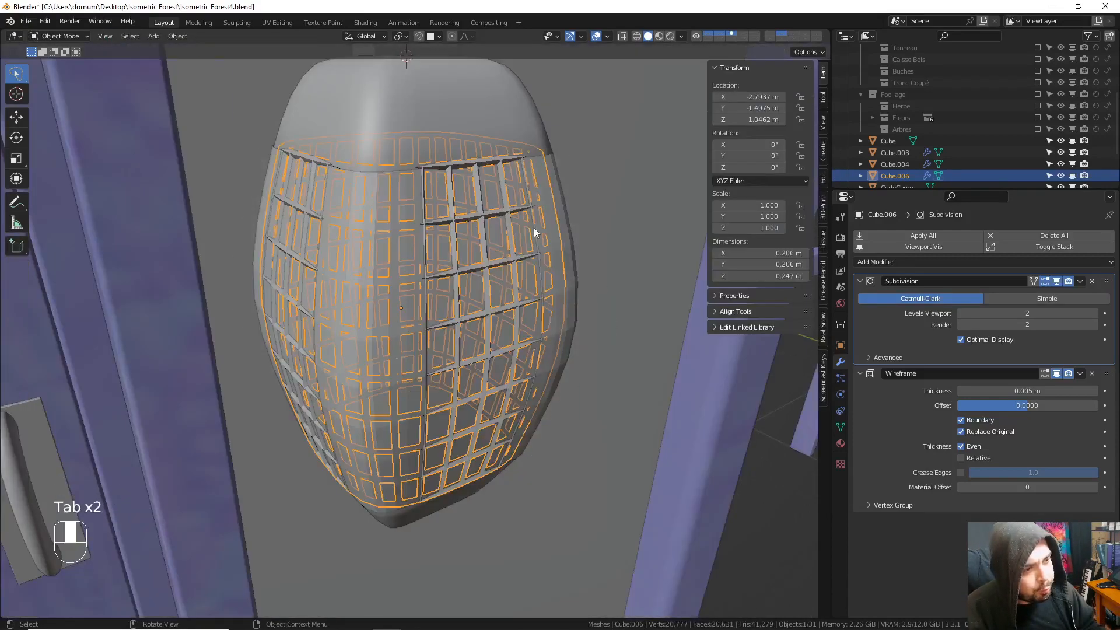
key(a)
mouse_move(524, 219)
middle_down()
mouse_move(502, 218)
mouse_move(544, 218)
middle_up()
click(544, 219)
key(KP_Divide)
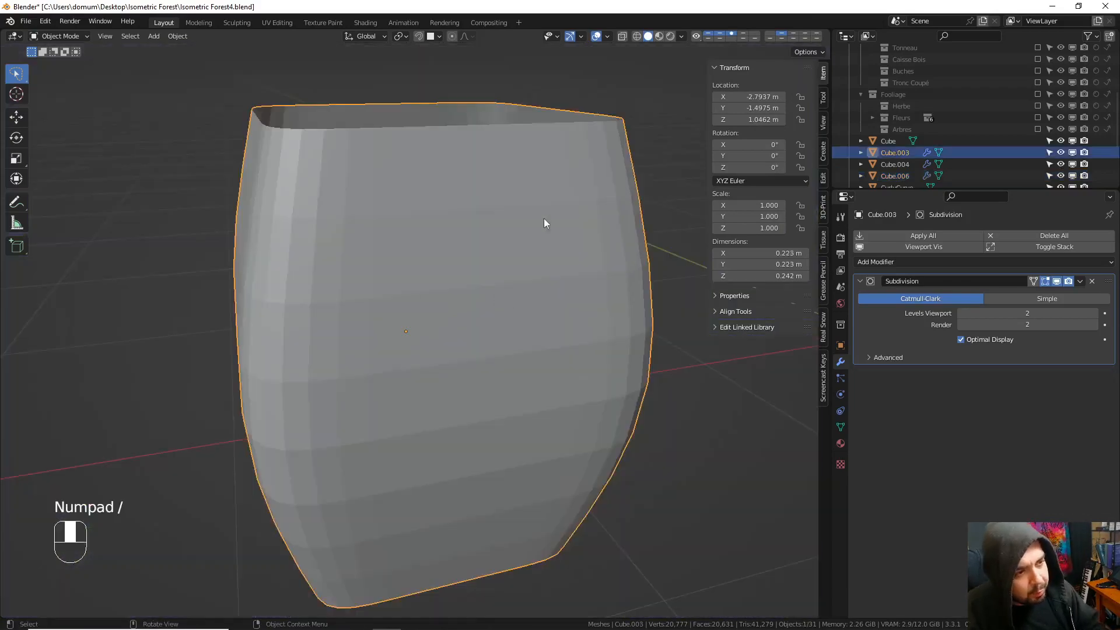
key(Tab)
- Dissolve the two vertical edge lines flanking the middle one on each side of the solid panels
alt+shift+click(388, 217)
middle_drag(648, 218, 470, 220)
alt+shift+click(517, 224)
alt+shift+click(413, 221)
alt+shift+click(591, 220)
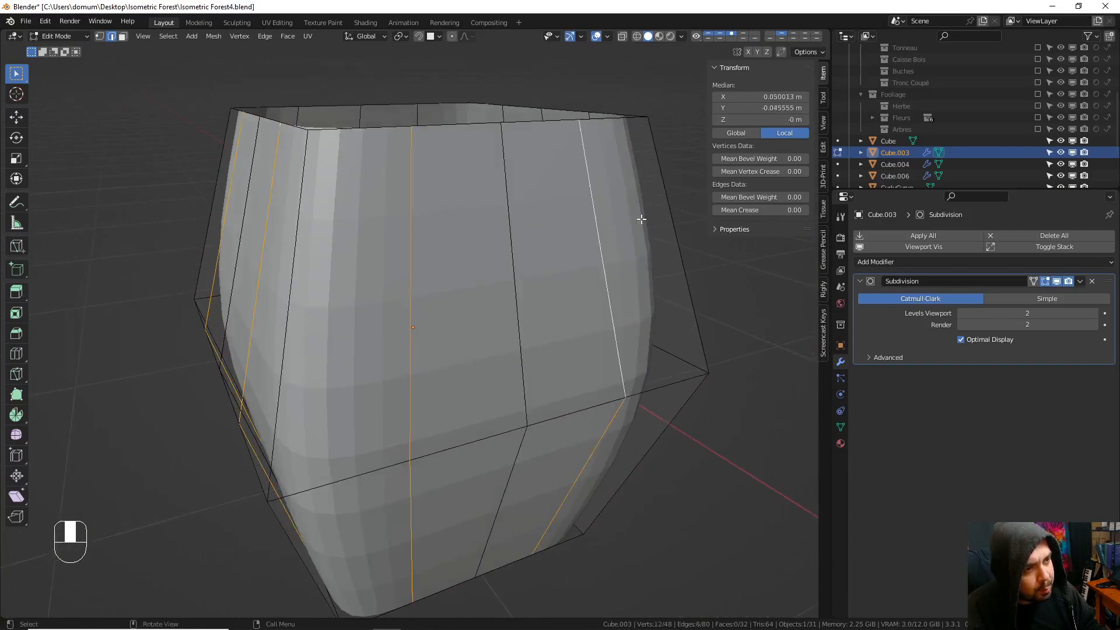
middle_drag(640, 212, 518, 220)
alt+shift+click(517, 220)
alt+shift+click(608, 201)
middle_drag(607, 201, 508, 208)
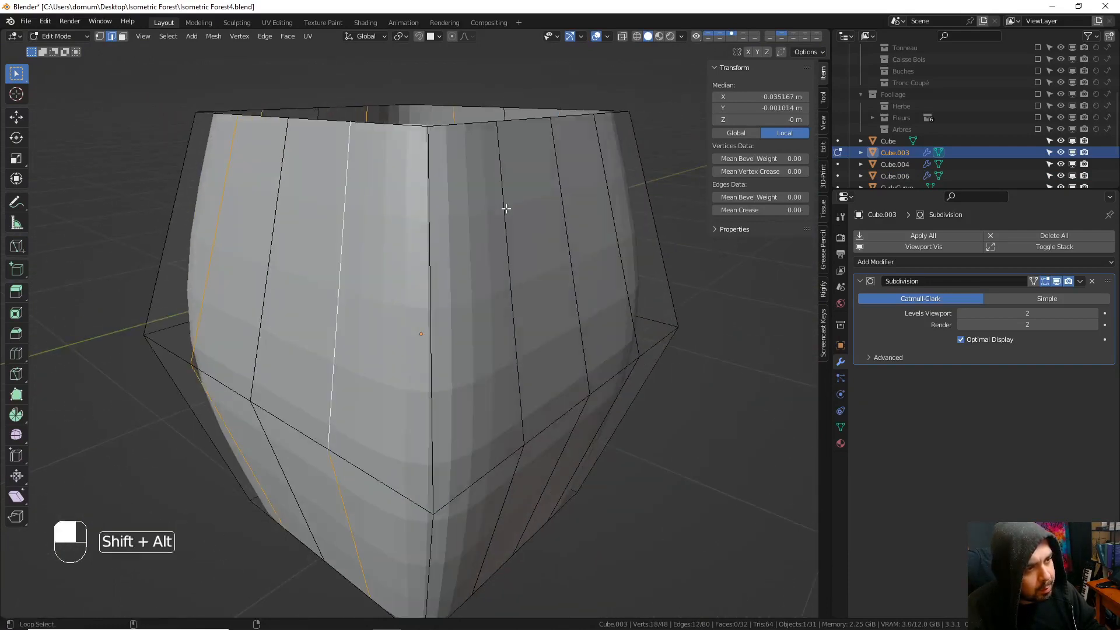
alt+shift+click(610, 190)
key(x)
click(511, 255)
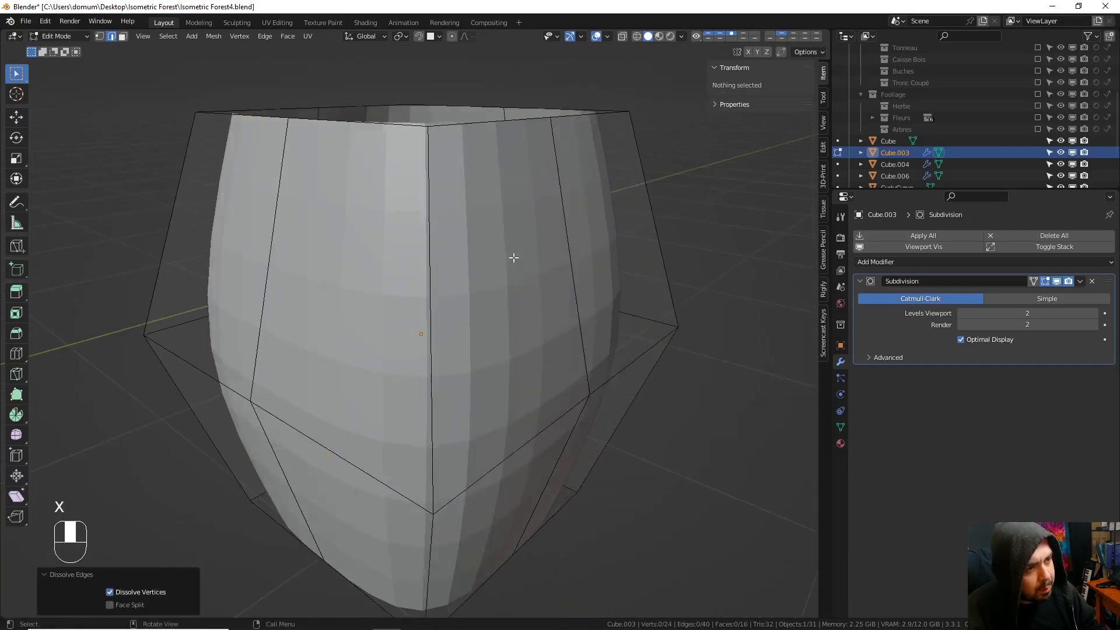
- Return to Object Mode, leave the solid panels' isolated view and deselect everything
key(Tab)
key(KP_Divide)
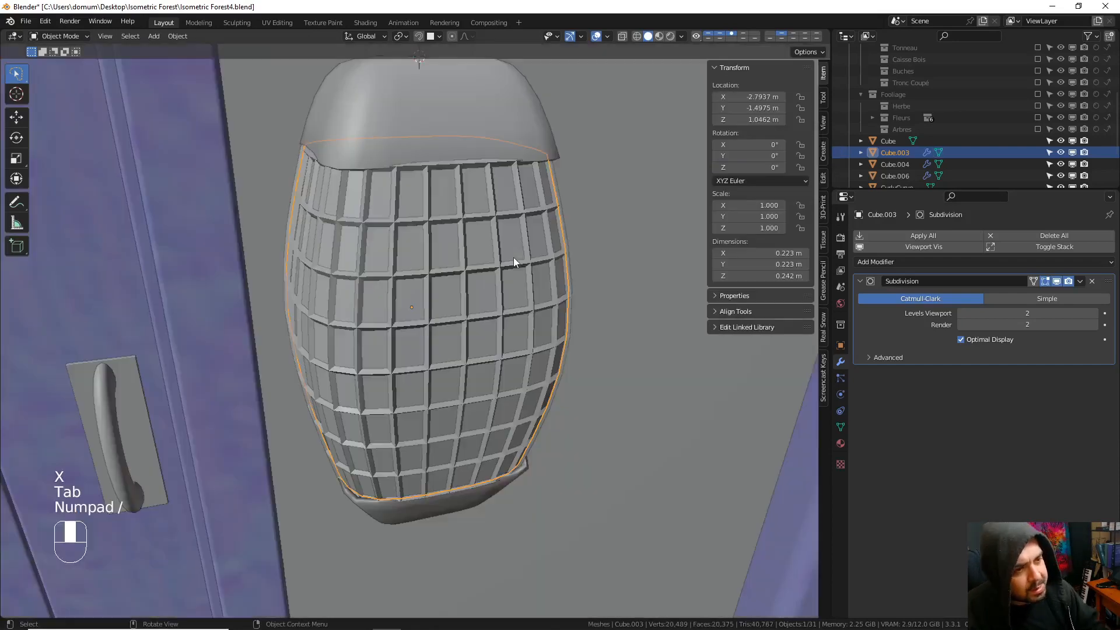
key(a)
click(506, 219)
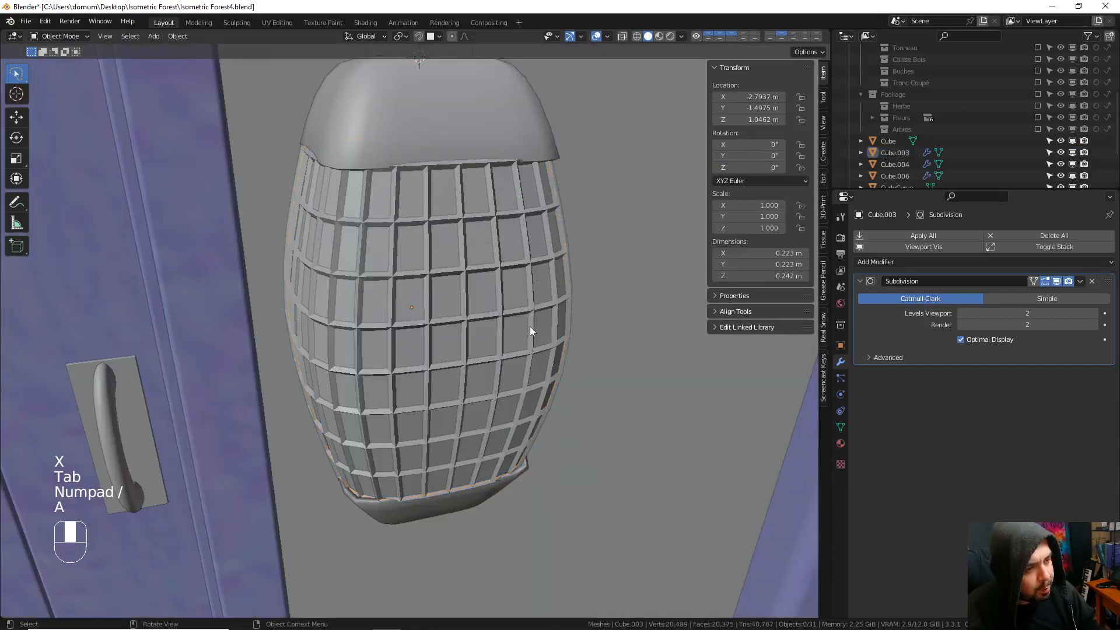
middle_drag(529, 326, 539, 302)
- Enable auto smooth on the solid panels and add a Weighted Normal modifier with its weight set to 100
key(q)
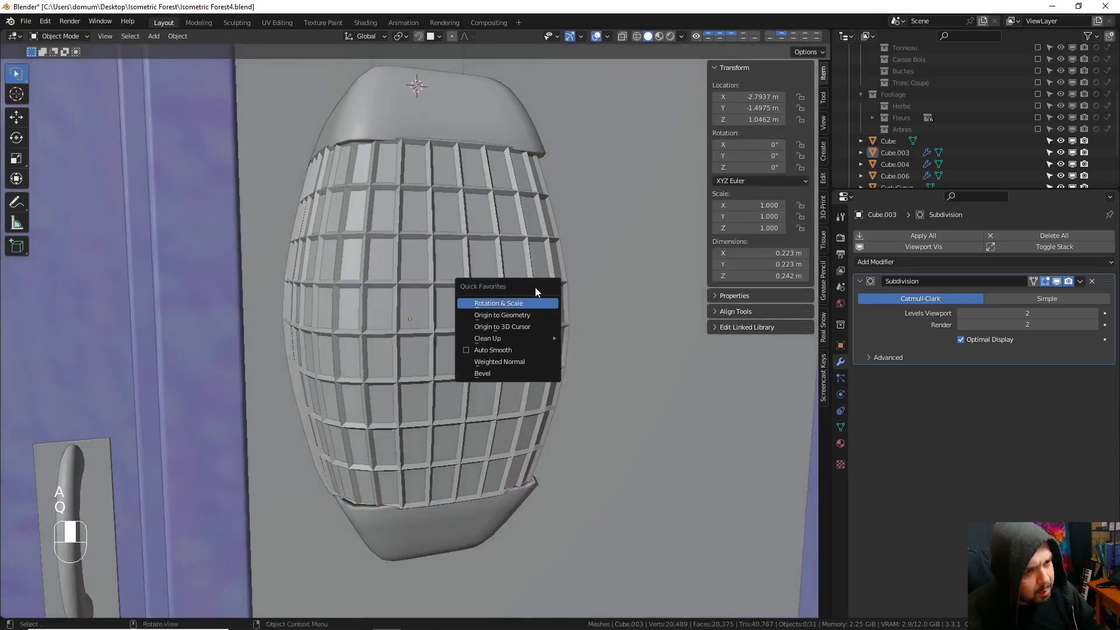
click(507, 353)
key(q)
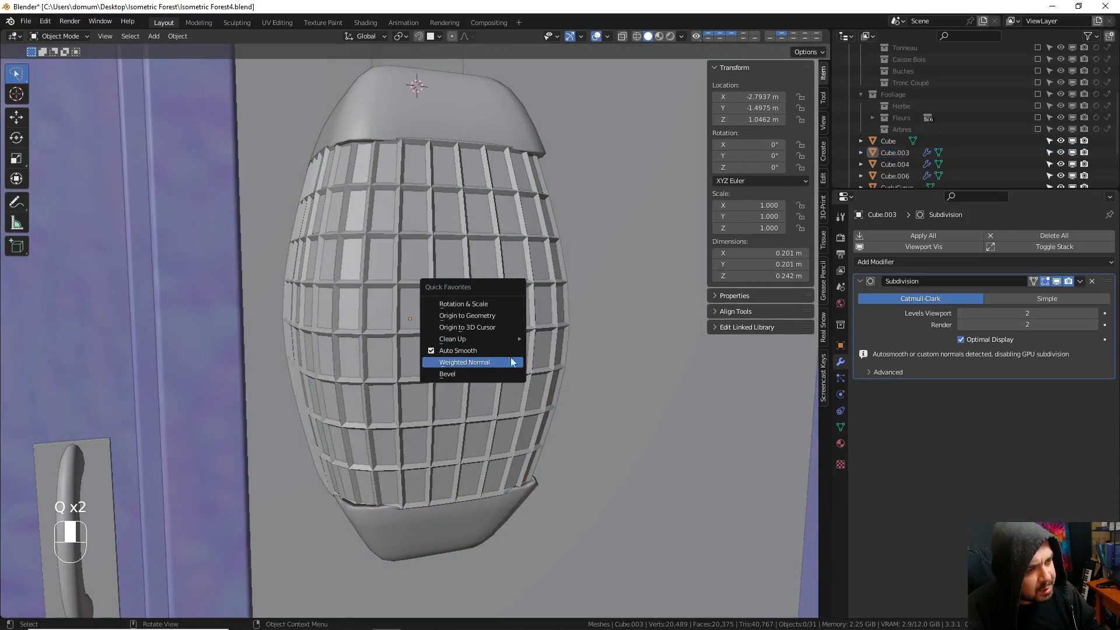
click(500, 363)
drag(1018, 420, 1090, 420)
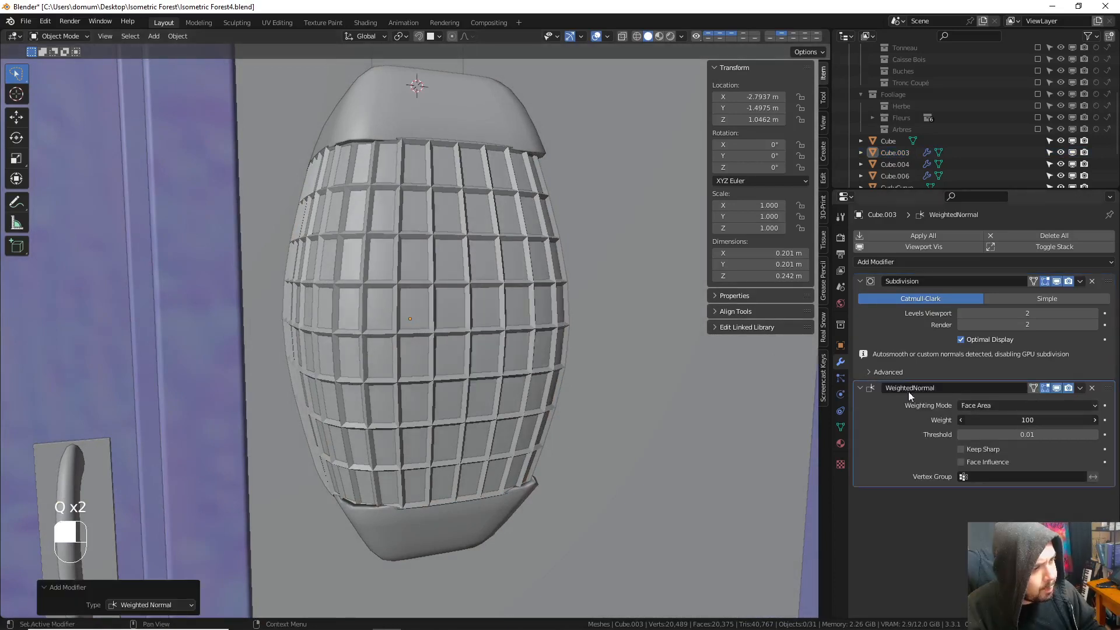
click(499, 268)
key(q)
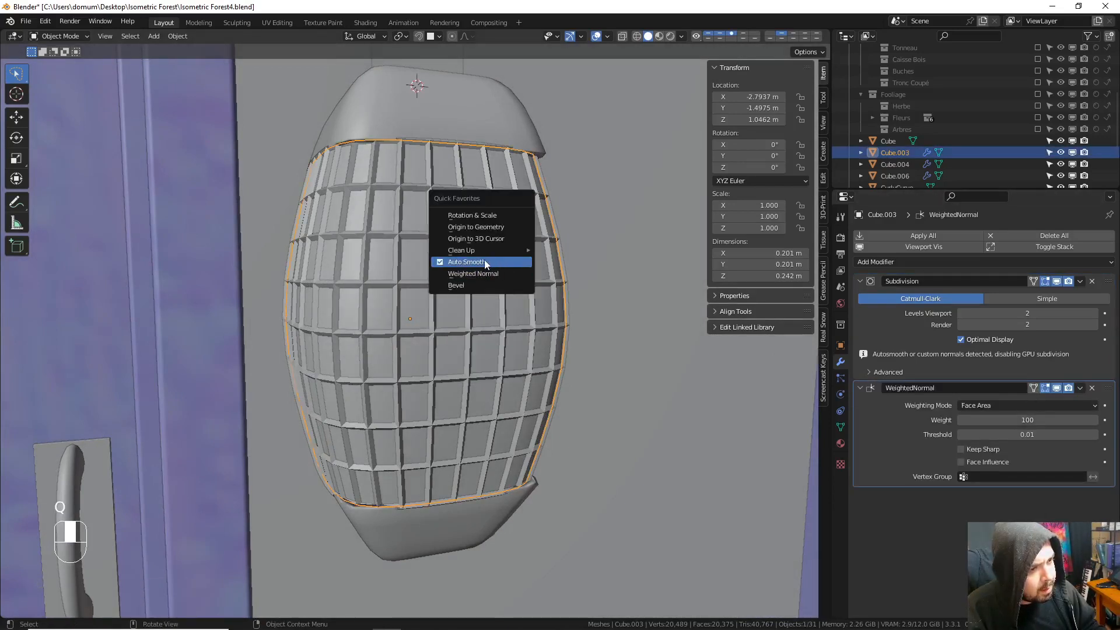
- Enable auto smooth on the wire frame, add a Weighted Normal modifier with a weight of 100, and deselect everything
click(487, 163)
key(q)
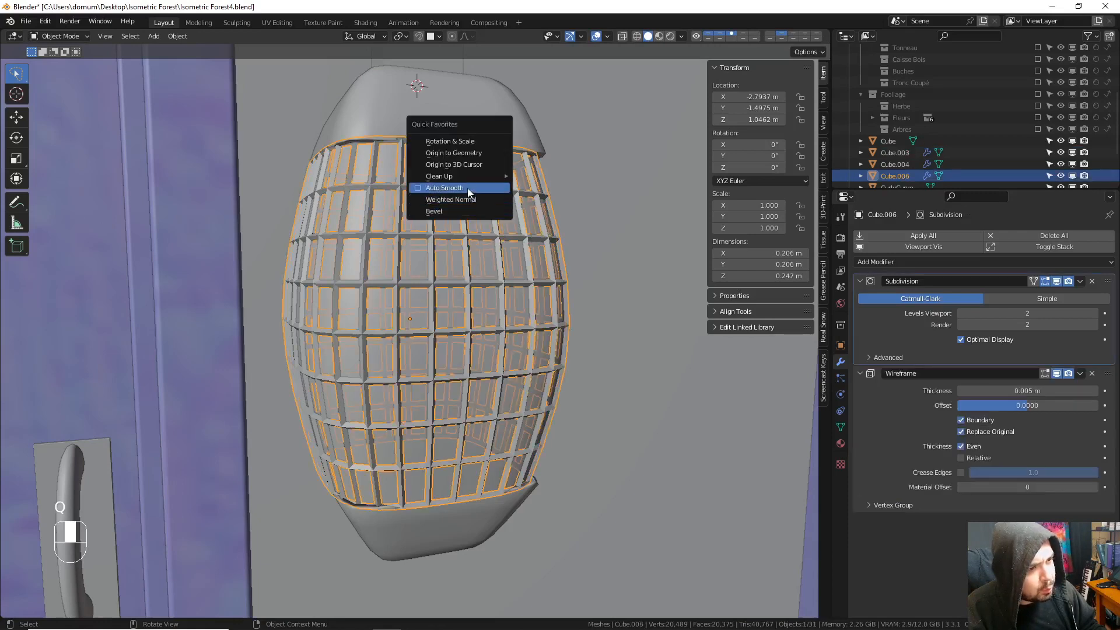
click(466, 188)
key(q)
click(465, 201)
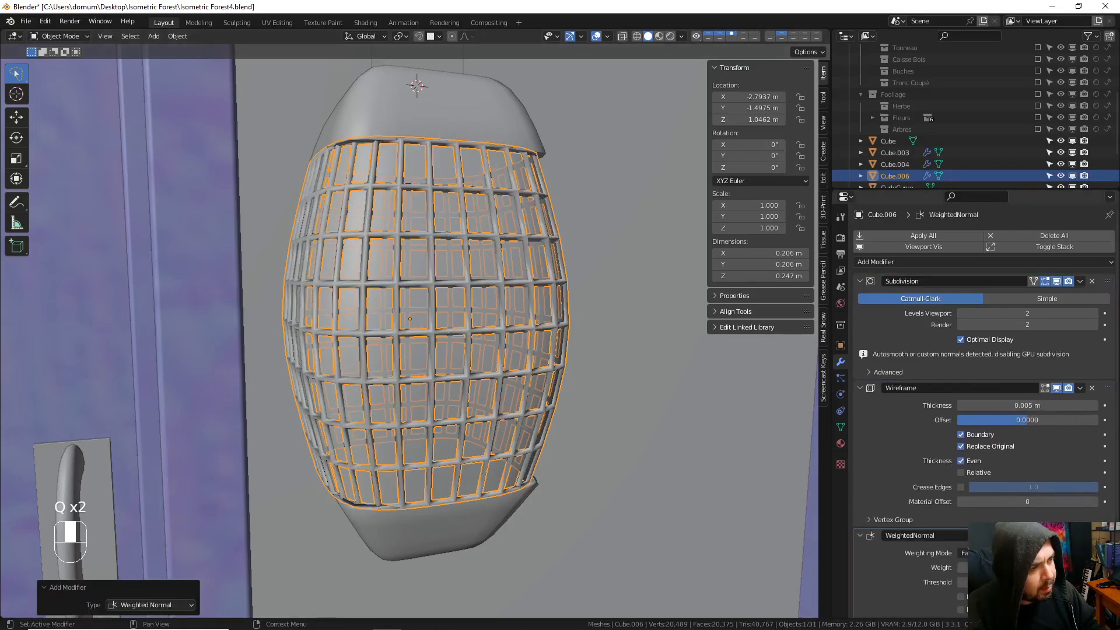
click(1028, 568)
key(a)
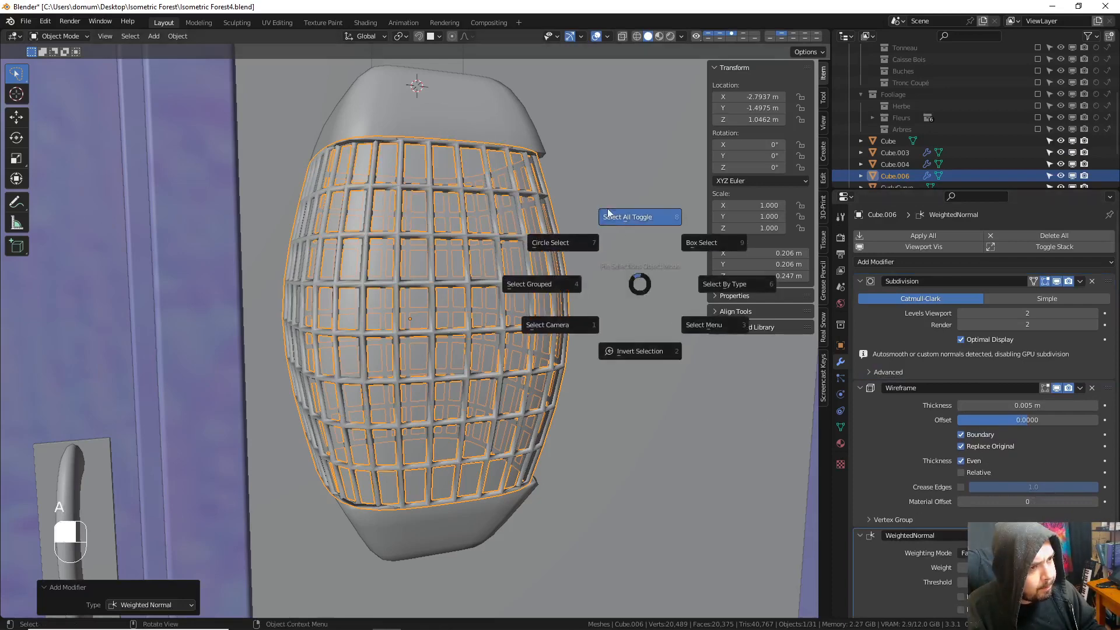
click(608, 212)
- Dissolve the vertical edge lines flanking the middle one on each side of the lantern's top cap, and return to Object Mode
click(475, 121)
middle_drag(475, 121, 466, 200)
key(Tab)
alt+shift+click(388, 190)
alt+shift+click(467, 200)
alt+shift+click(546, 196)
middle_drag(559, 195, 547, 230)
alt+shift+click(501, 197)
key(ctrl+z)
key(x)
click(541, 256)
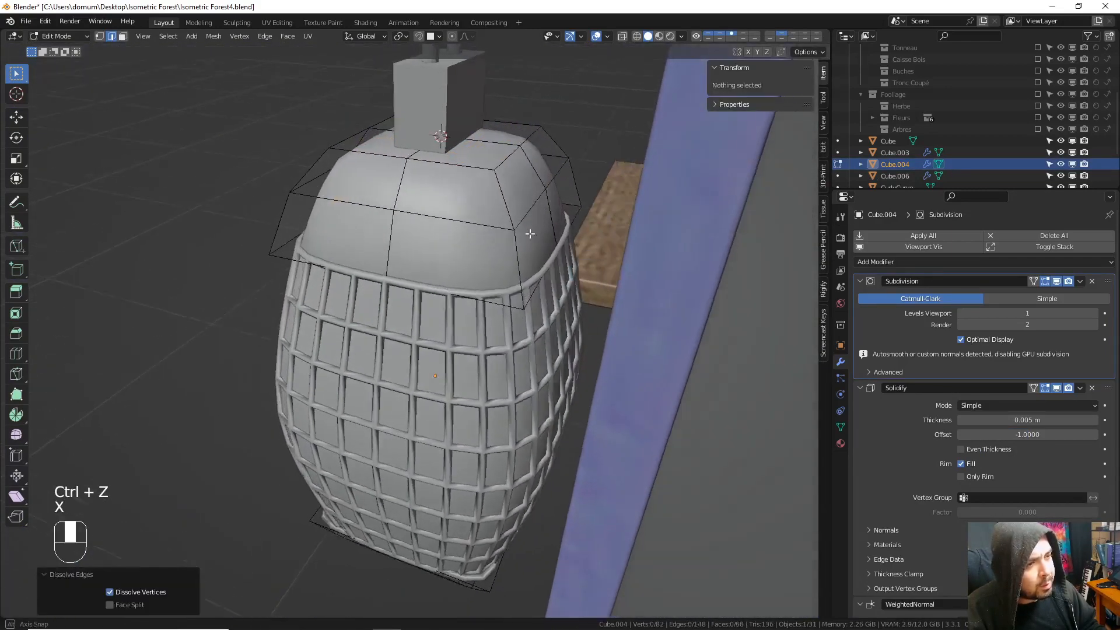
key(Tab)
key(q)
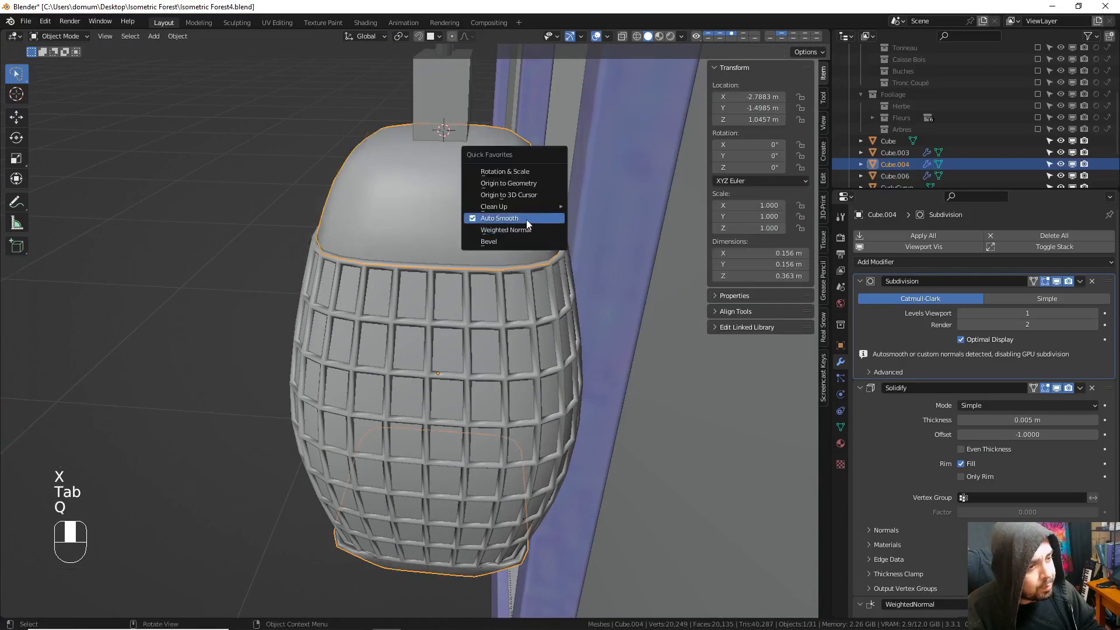
click(528, 220)
key(q)
click(527, 219)
key(q)
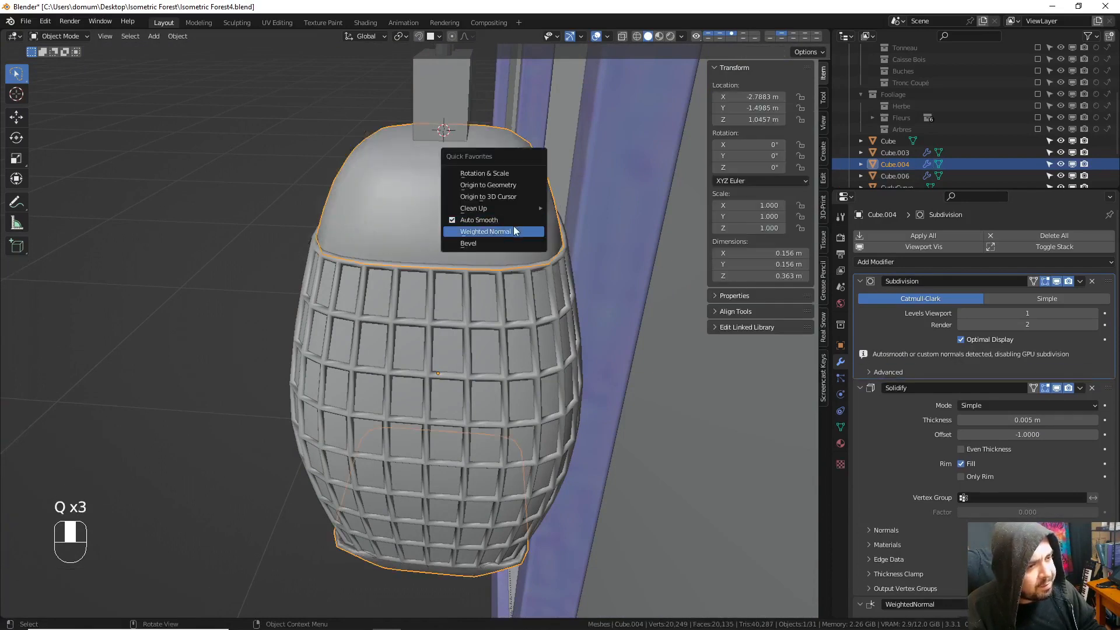
click(513, 227)
scroll(987, 491, down, 2)
scroll(987, 491, down, 5)
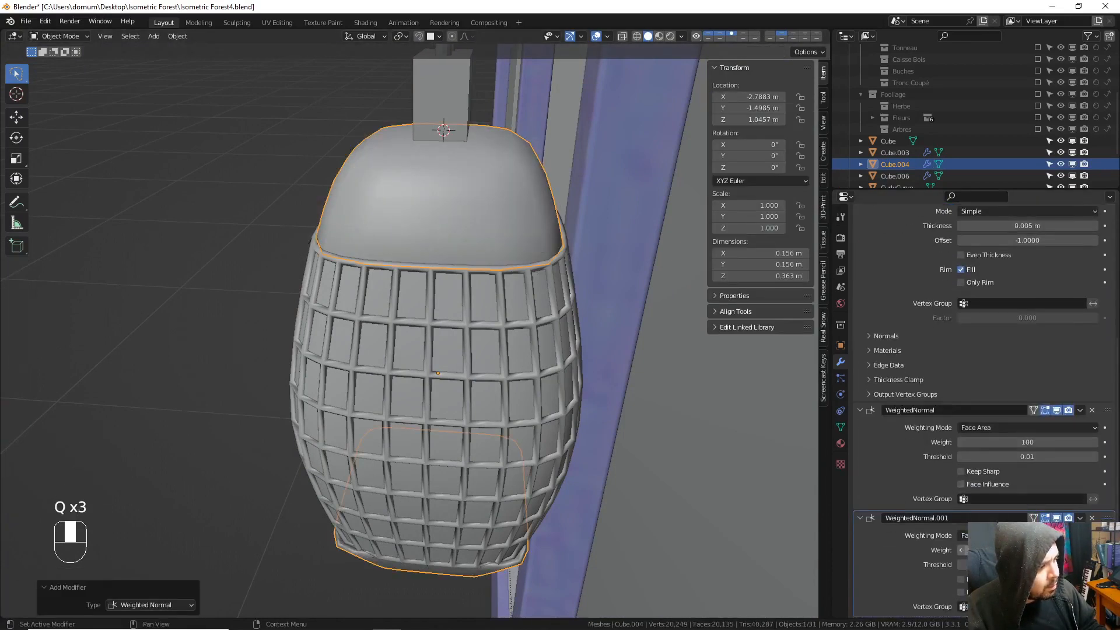
click(1092, 518)
- Remove the Solidify modifier from the caps and set their Subdivision viewport levels to 2
scroll(1024, 426, up, 5)
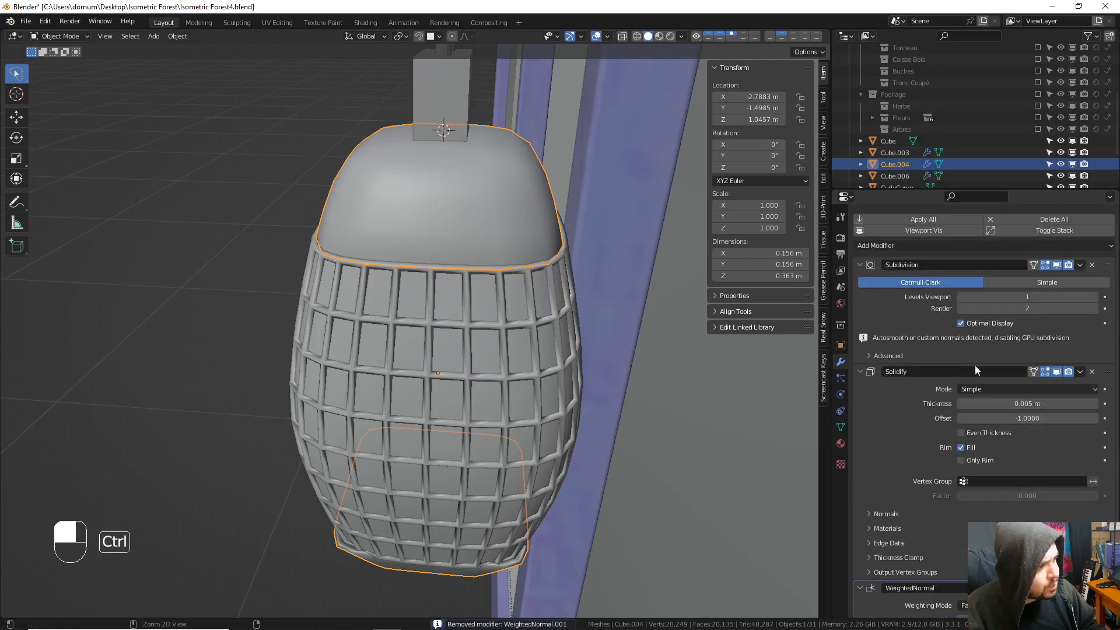
click(1092, 372)
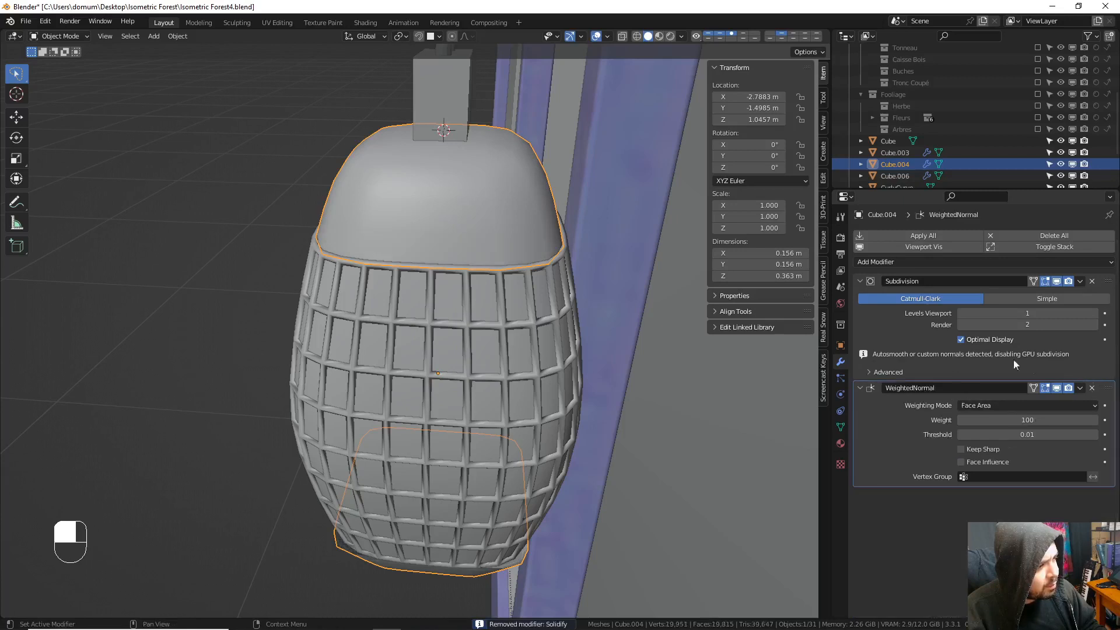
key(ctrl+a)
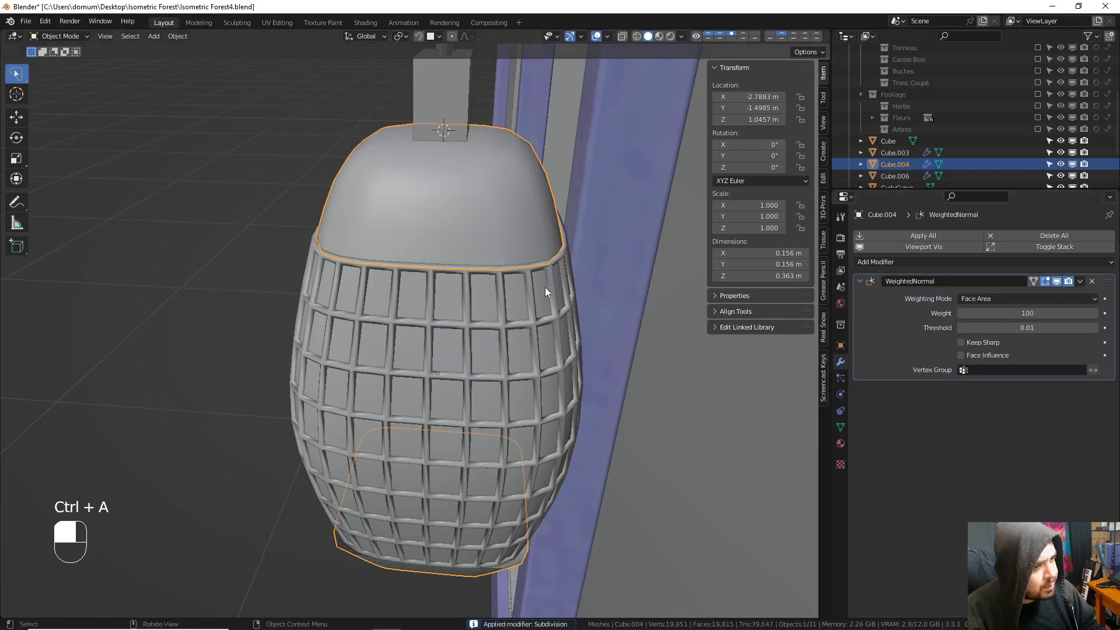
middle_drag(477, 285, 511, 281)
key(ctrl+z)
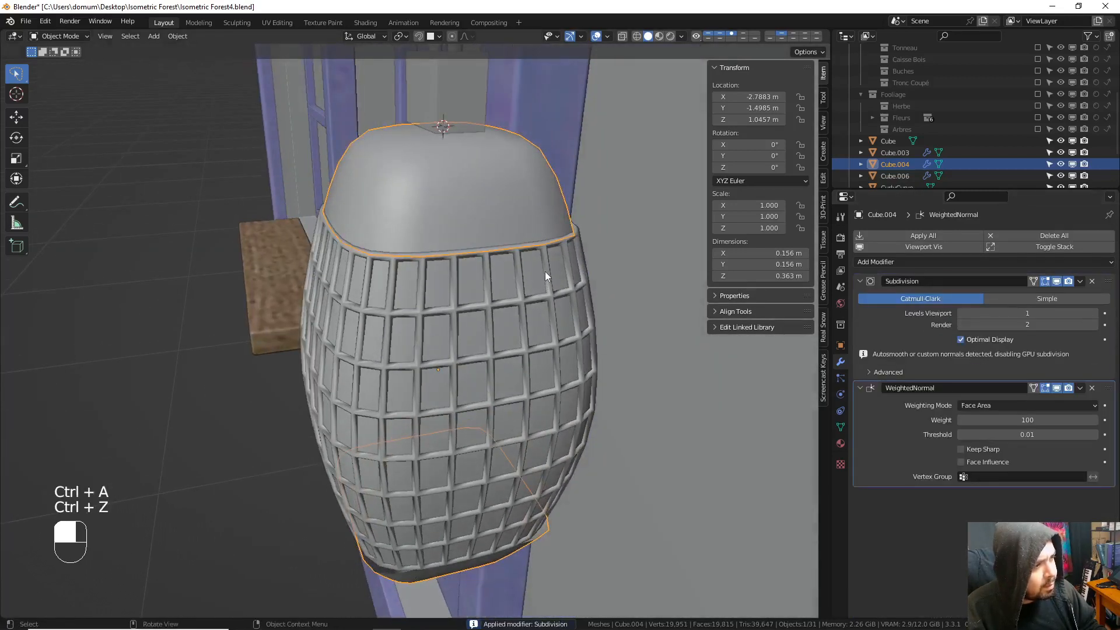
click(1095, 313)
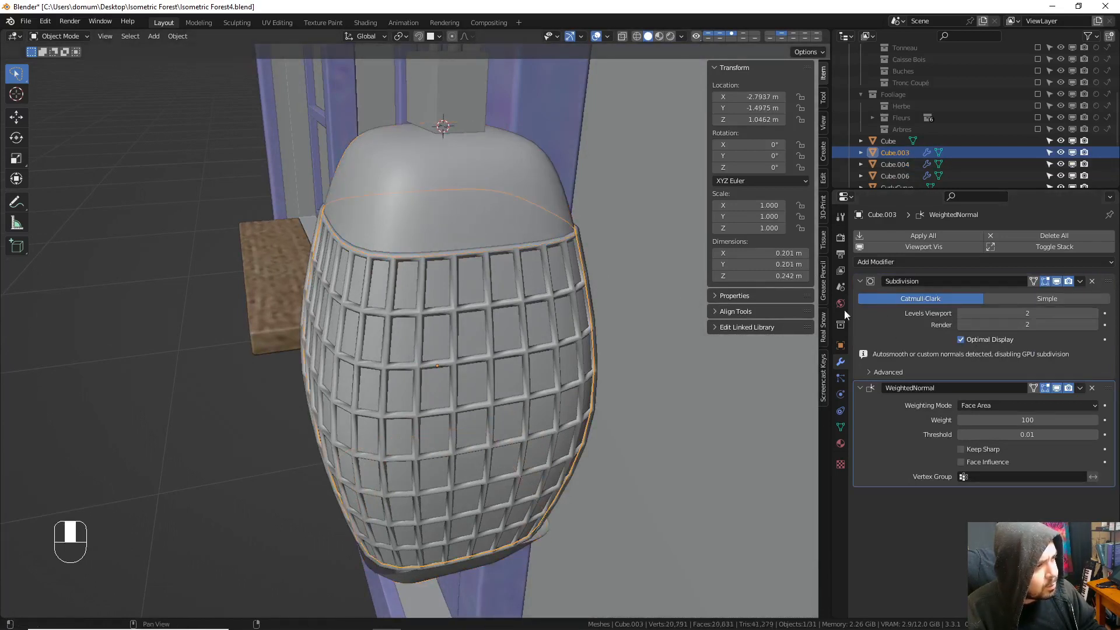
- Apply the wire frame's Subdivision and Wireframe modifiers
click(489, 301)
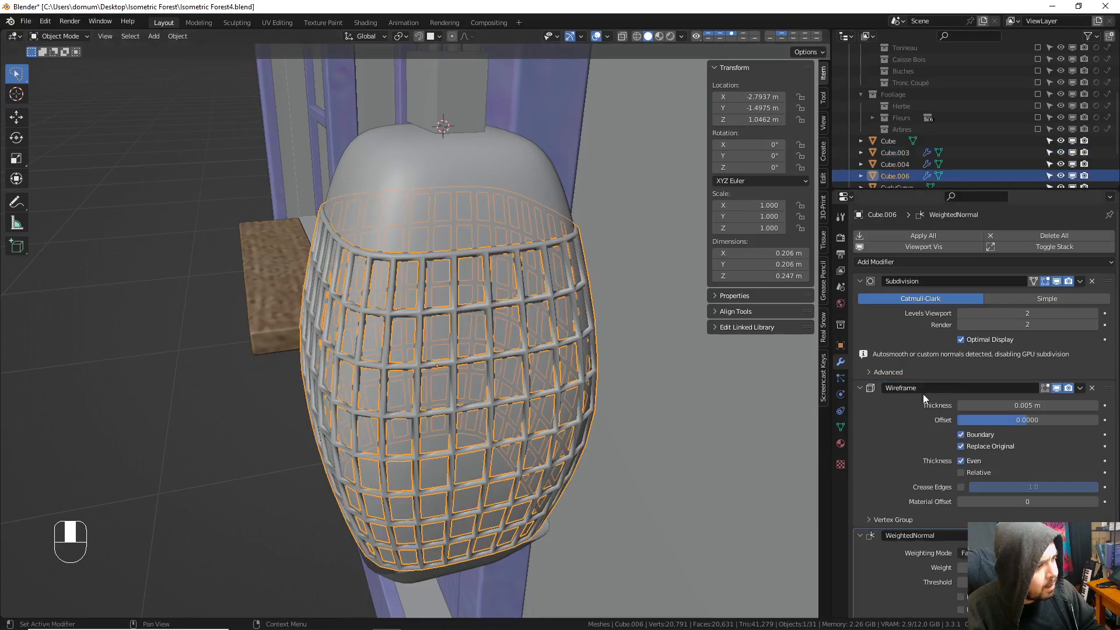
key(ctrl+a)
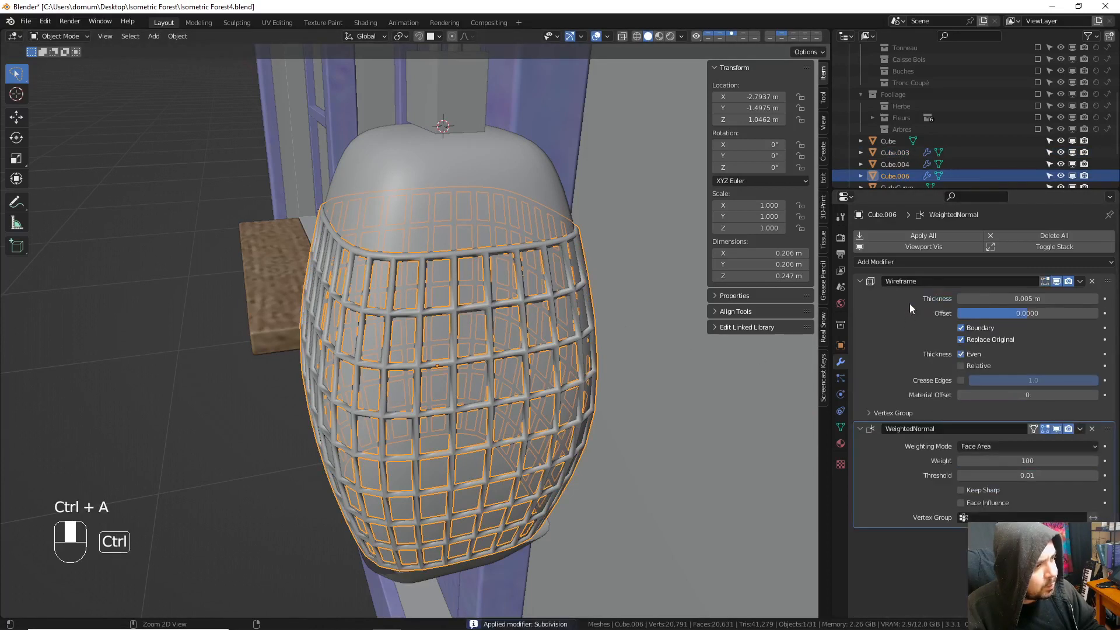
key(ctrl+a)
- Add a Bevel modifier to the wire frame, place it before Weighted Normal, set 2 segments, and deselect everything
click(921, 262)
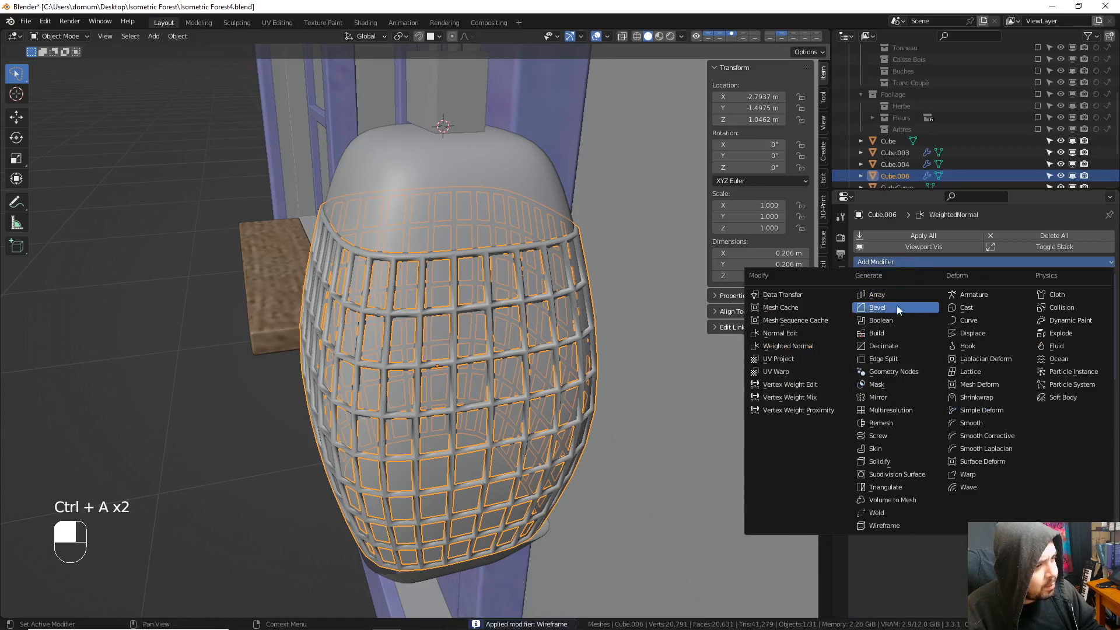
click(897, 306)
drag(1108, 390, 1059, 289)
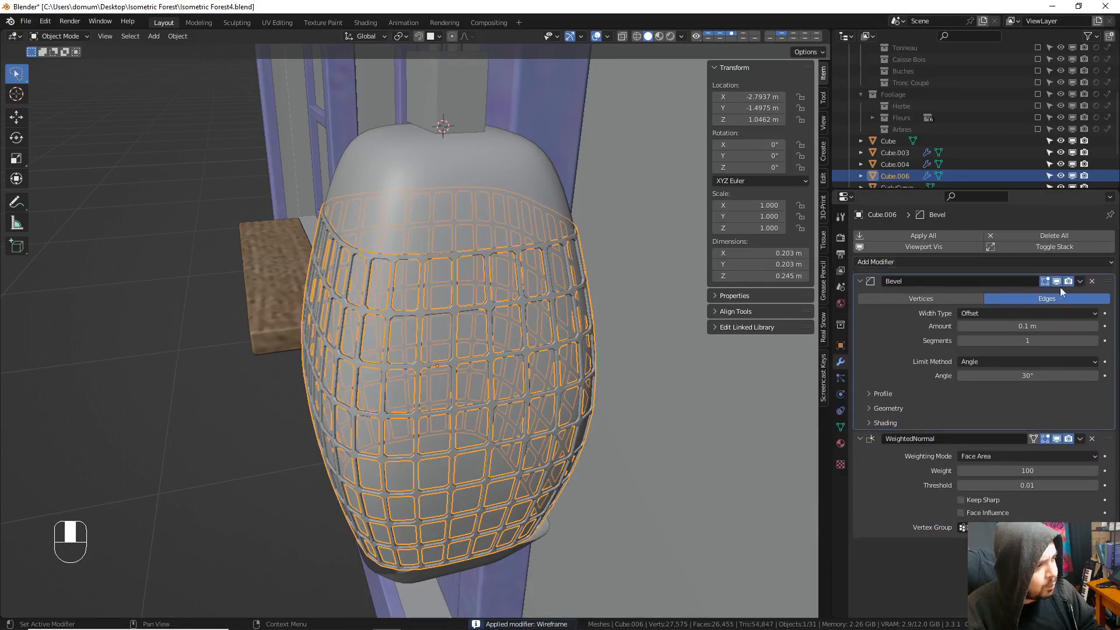
drag(1026, 340, 1042, 338)
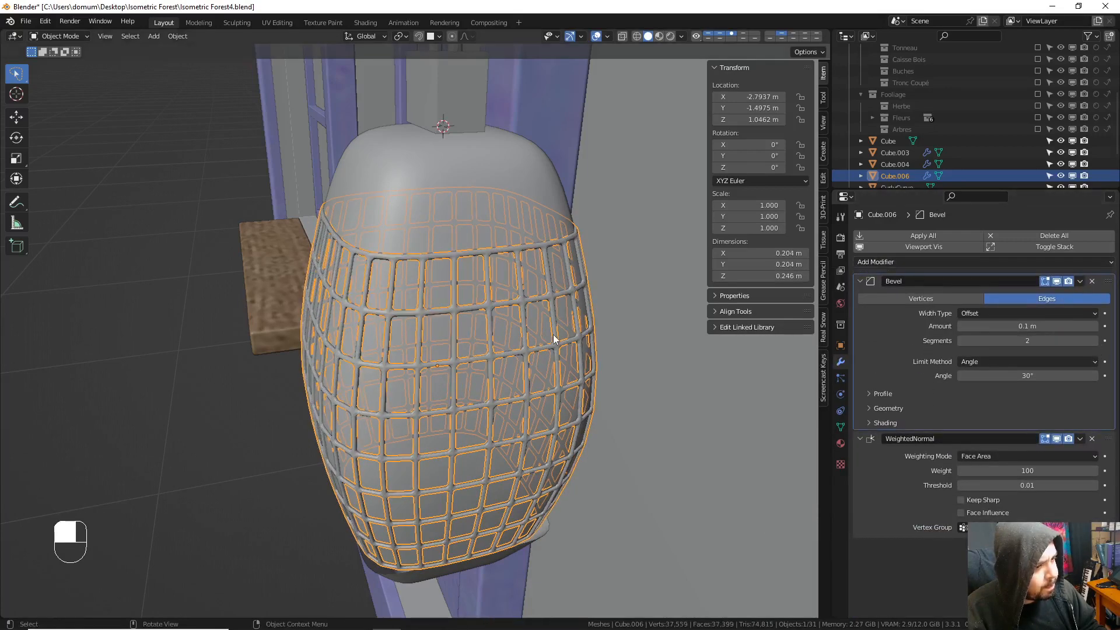
key(a)
middle_drag(560, 327, 812, 318)
click(581, 326)
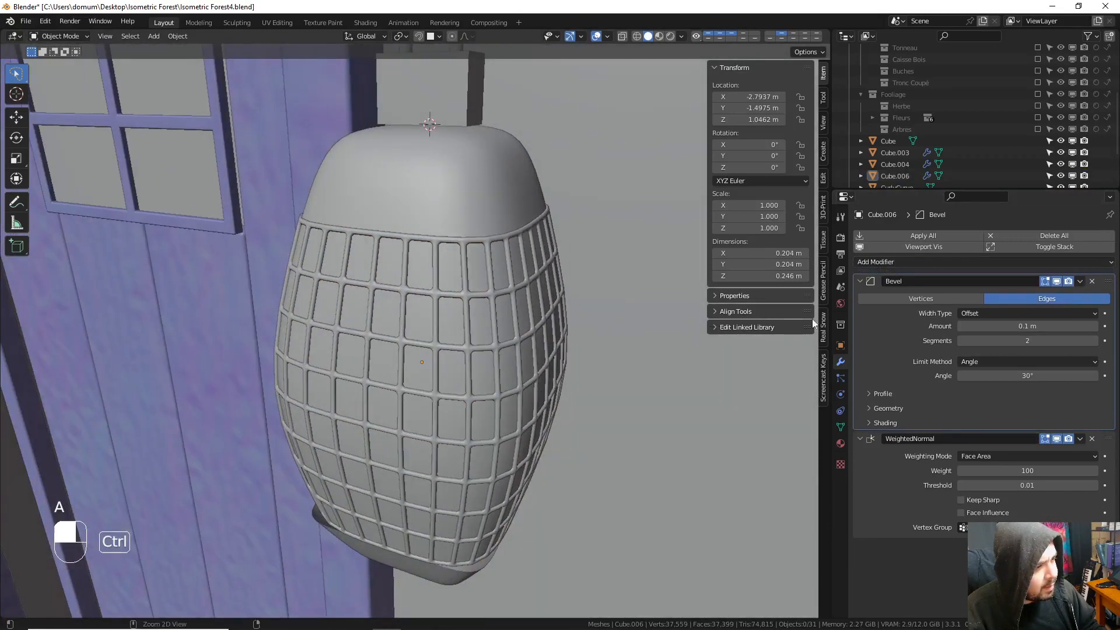
key(ctrl+a)
key(a)
click(603, 272)
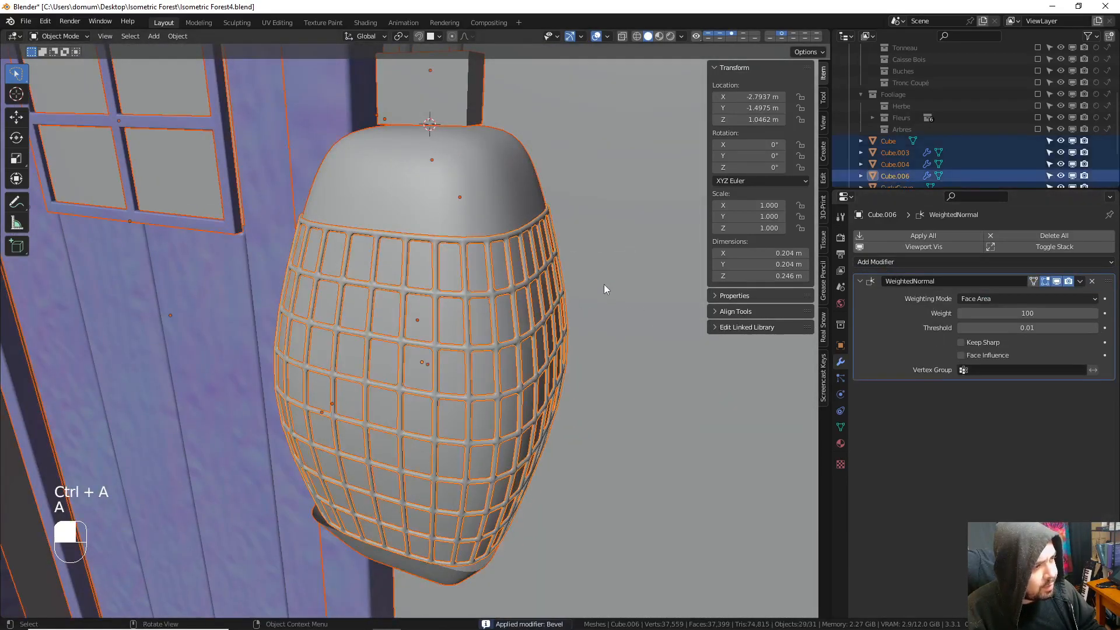
middle_drag(565, 352, 567, 332)
key(a)
click(570, 292)
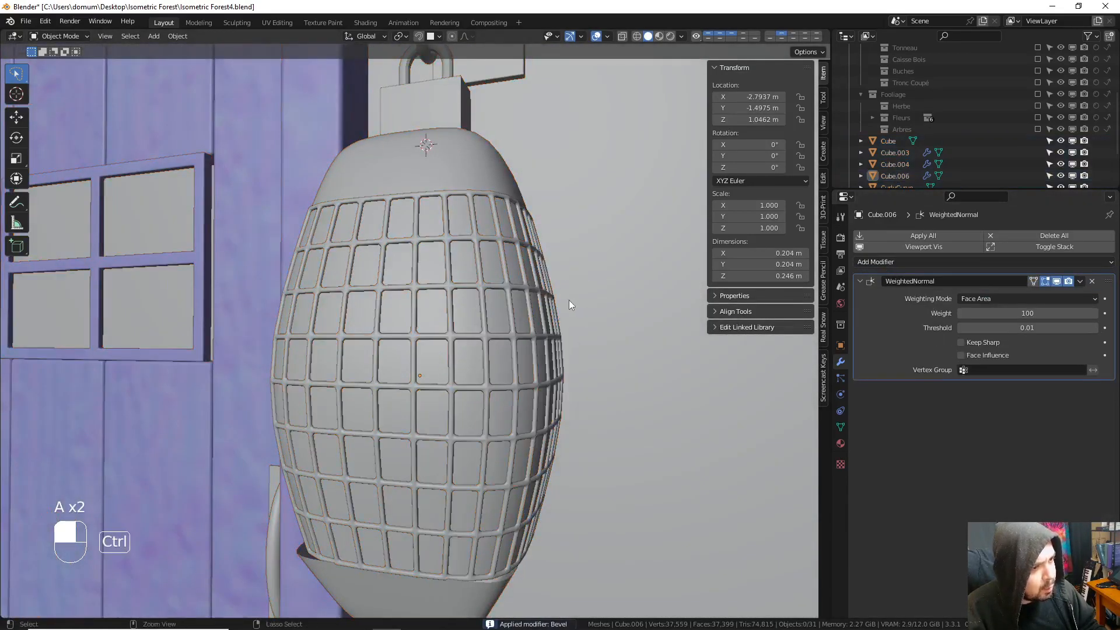
key(ctrl+z)
key(ctrl+z)
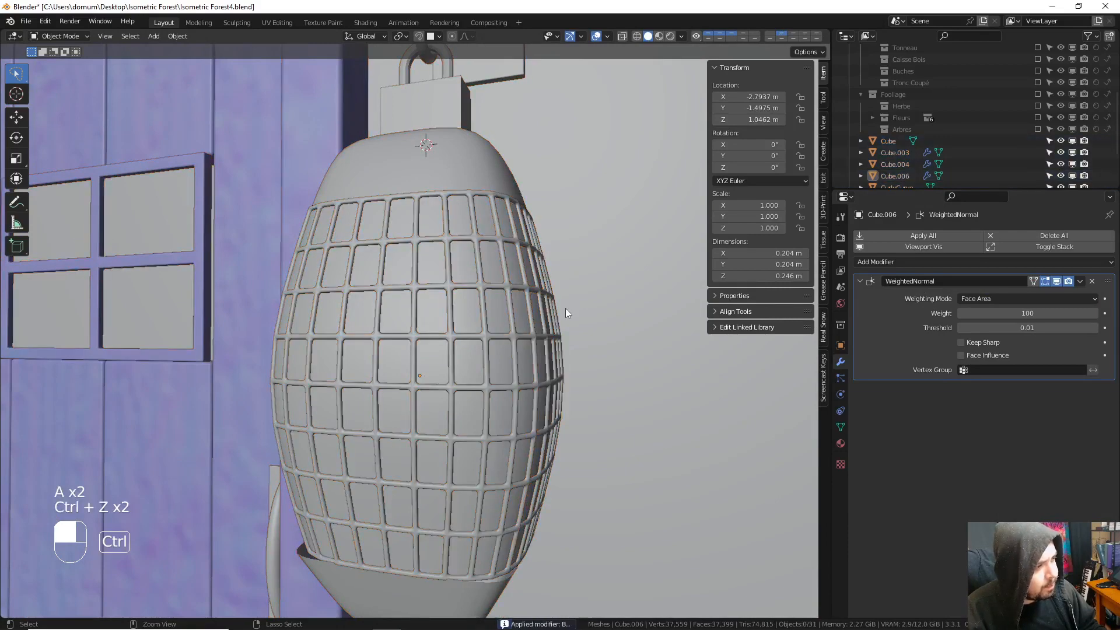
key(ctrl+z)
shift+middle_drag(565, 324, 563, 297)
key(a)
click(561, 248)
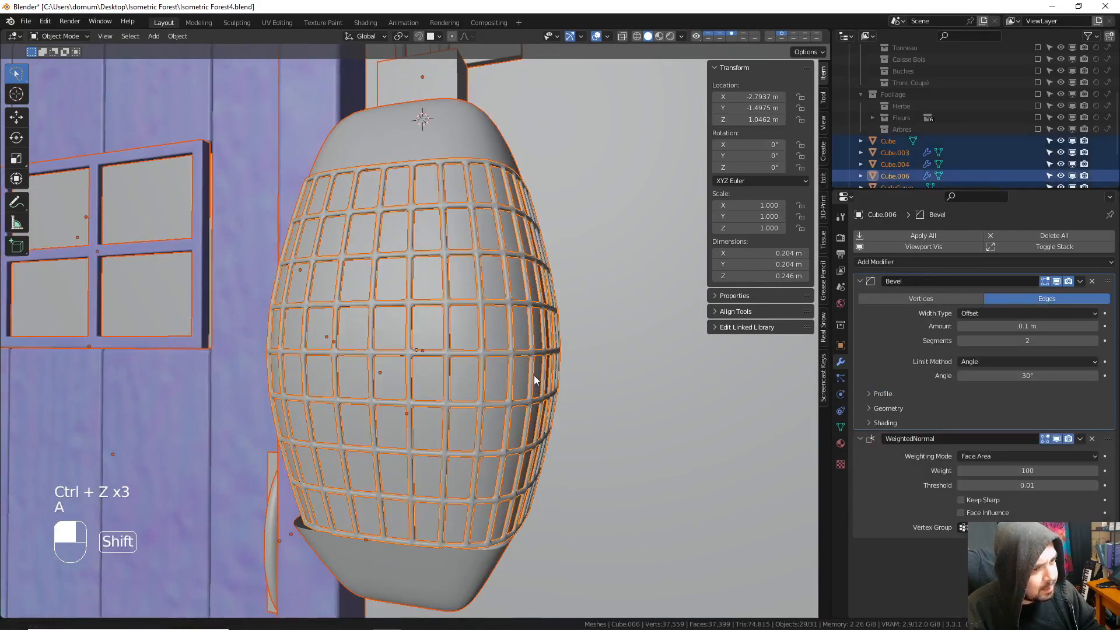
key(a)
click(538, 442)
- Dissolve the vertical edge lines flanking the middle one on each side of the bottom cap, and return to Object Mode
middle_drag(538, 442, 436, 458)
click(436, 459)
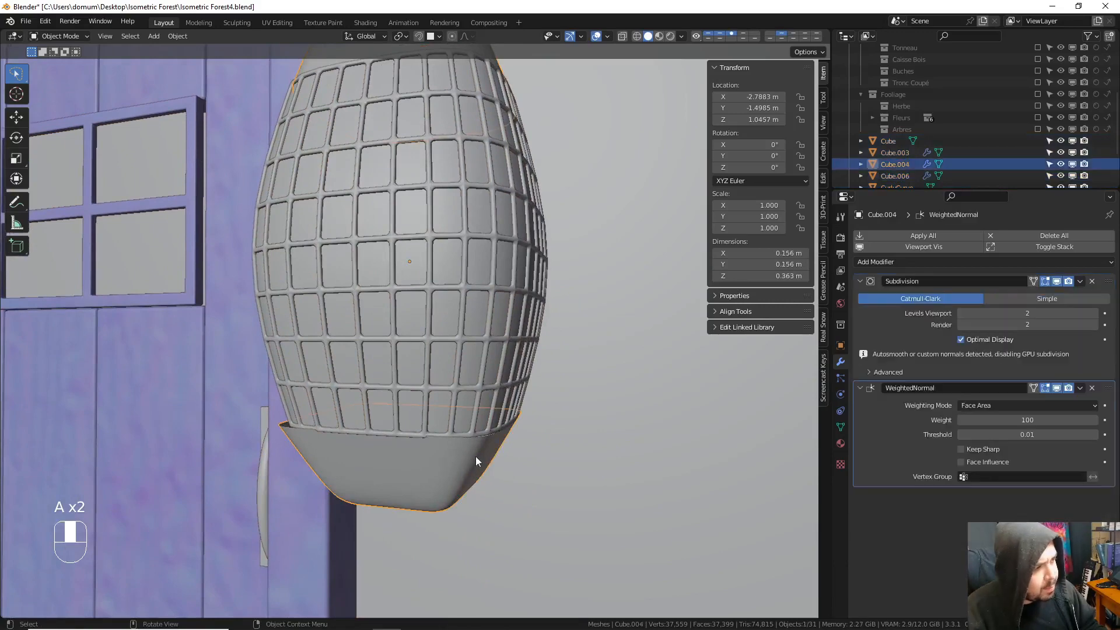
key(Tab)
alt+shift+click(501, 460)
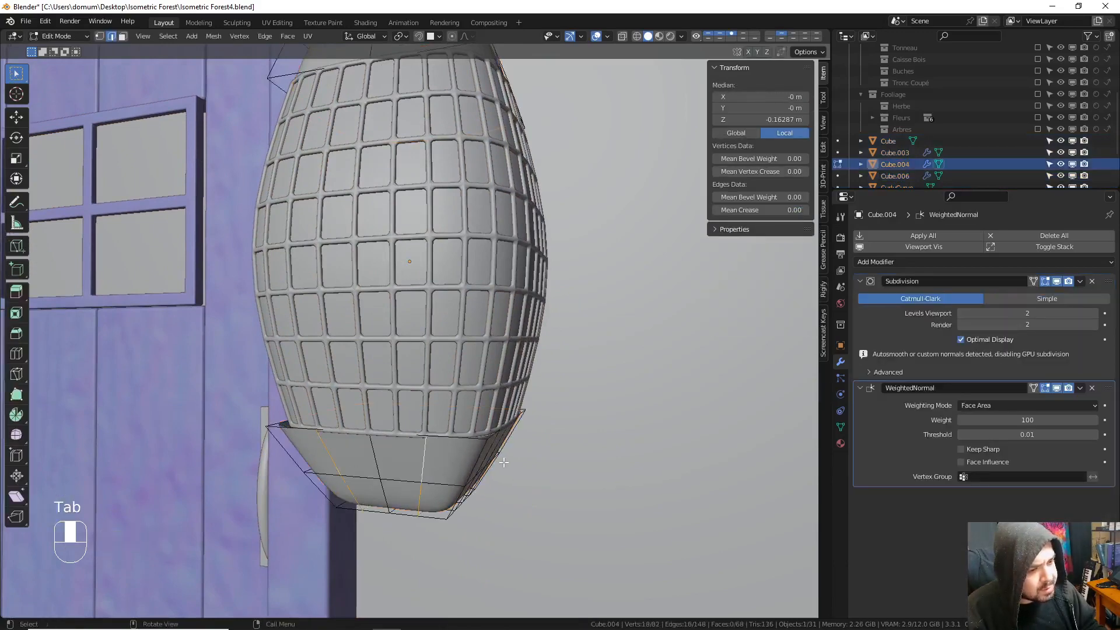
middle_drag(504, 462, 412, 462)
alt+shift+click(513, 462)
scroll(513, 462, up, 6)
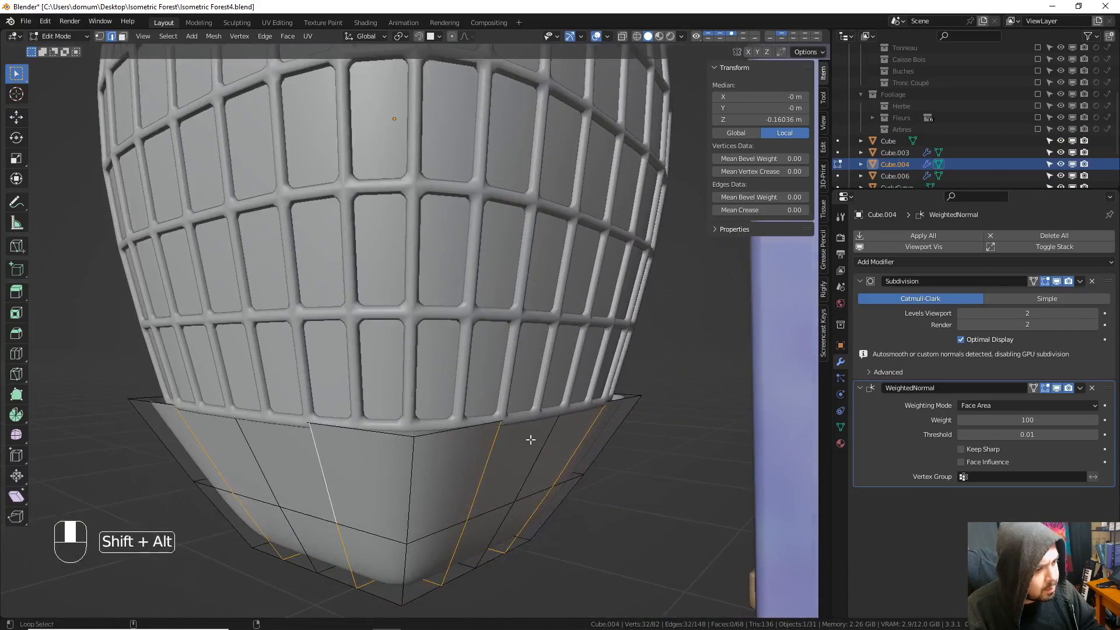
key(x)
click(524, 470)
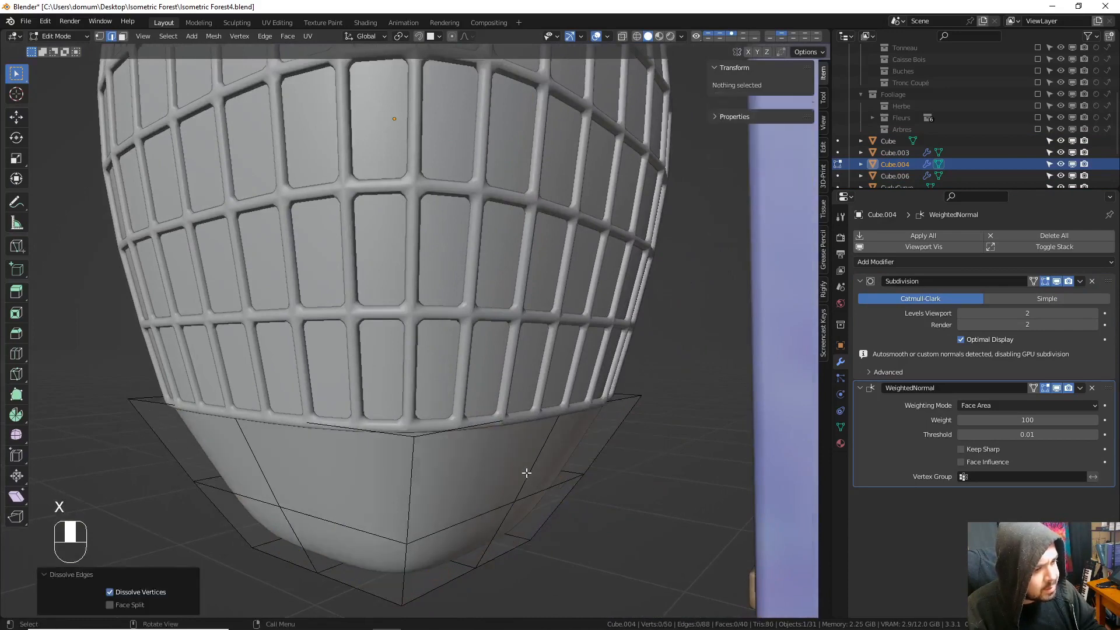
key(Tab)
- Apply the caps' Subdivision modifier at viewport level 2
middle_drag(390, 412, 934, 341)
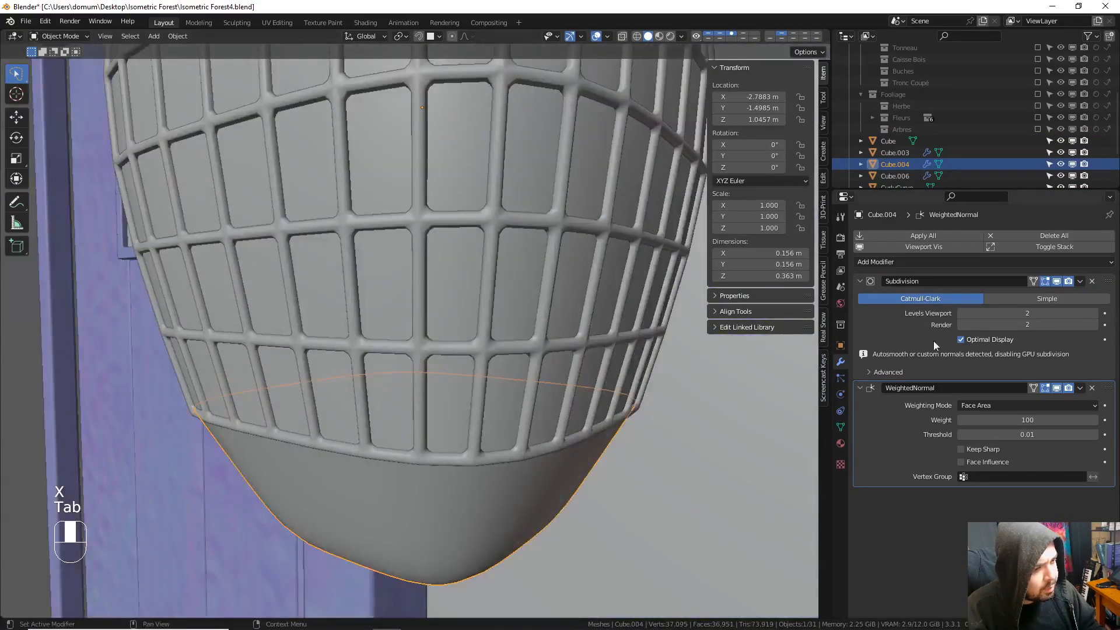
mouse_move(972, 313)
mouse_down()
mouse_move(985, 313)
mouse_move(962, 313)
mouse_up()
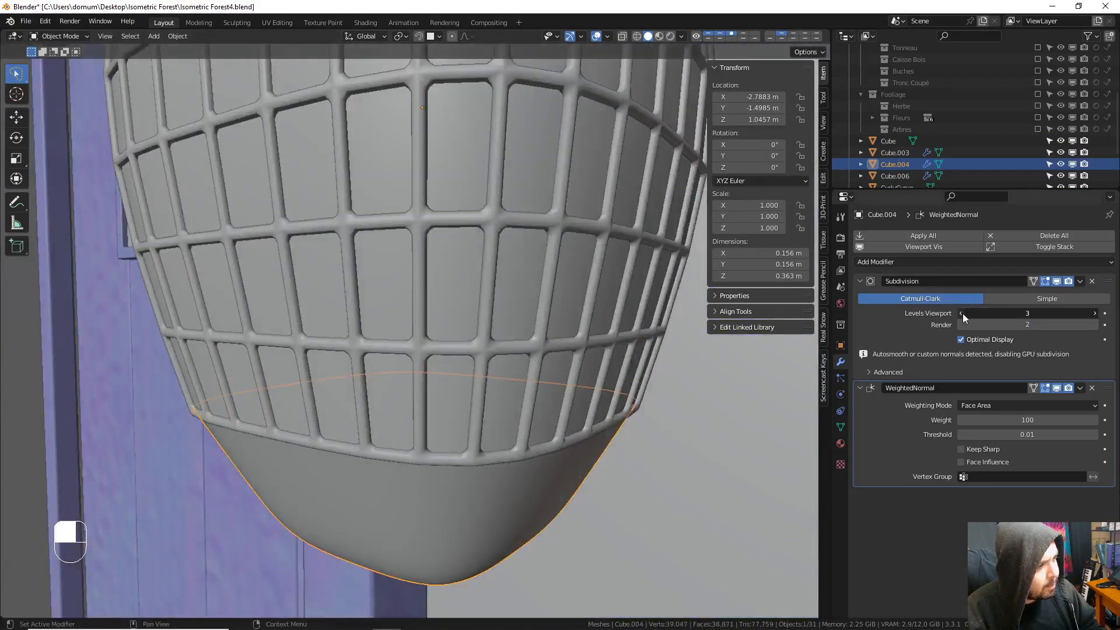
key(ctrl+a)
scroll(565, 383, down, 5)
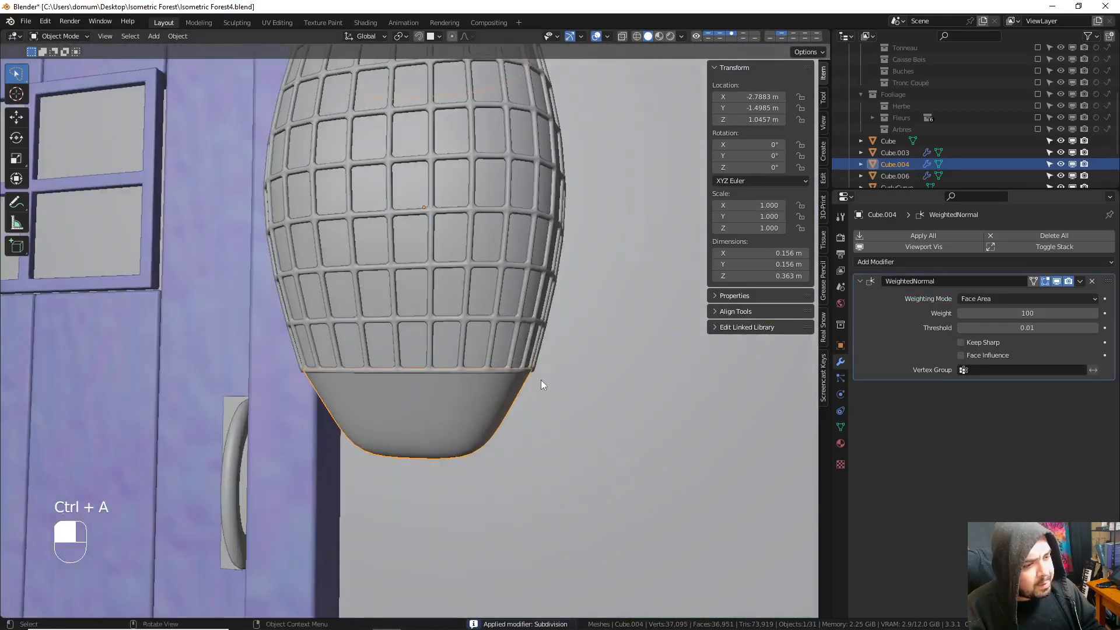
- Apply rotation and scale to the lantern caps and set their origin to geometry
key(q)
click(509, 324)
key(q)
click(500, 338)
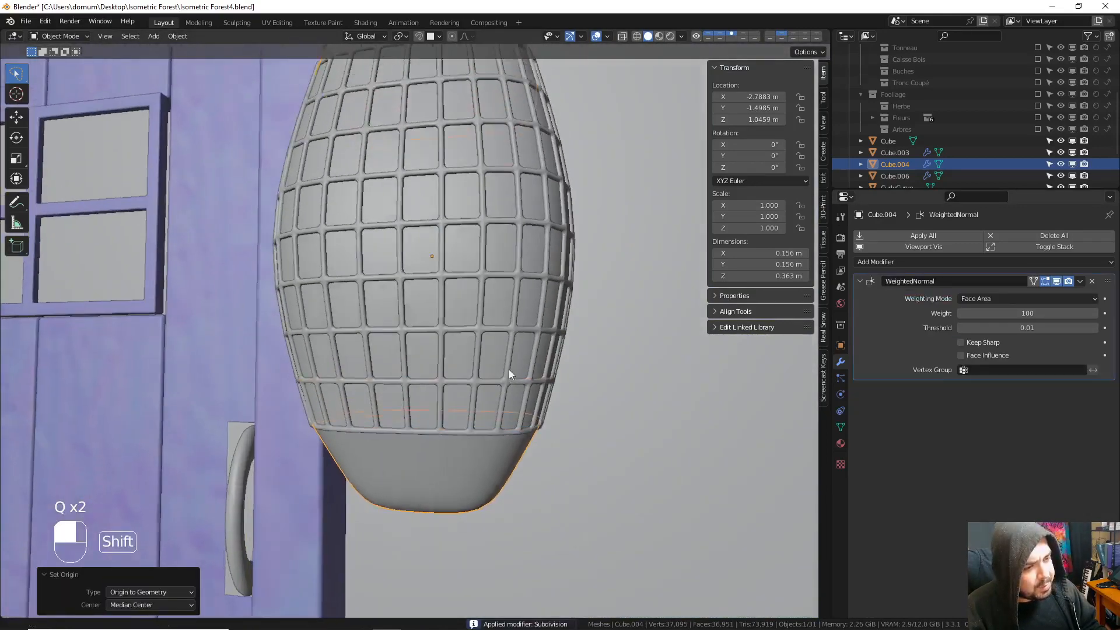
- Add a Bevel modifier with 2 segments to the block between the chain and the lantern's top cap
scroll(509, 369, down, 4)
scroll(516, 380, up, 2)
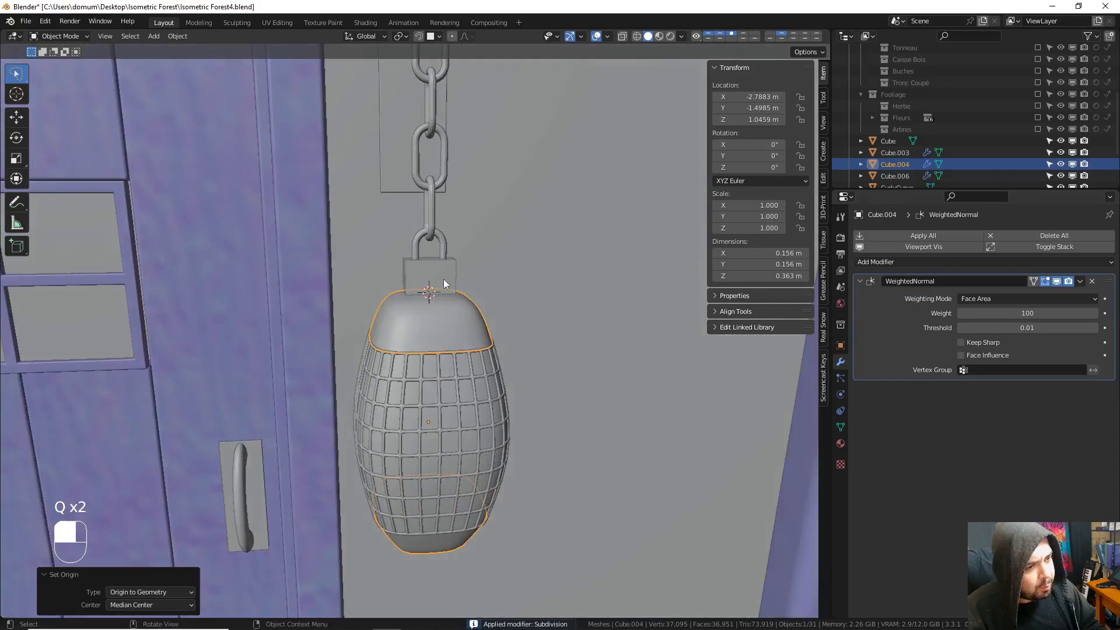
click(443, 278)
click(443, 268)
scroll(443, 268, up, 3)
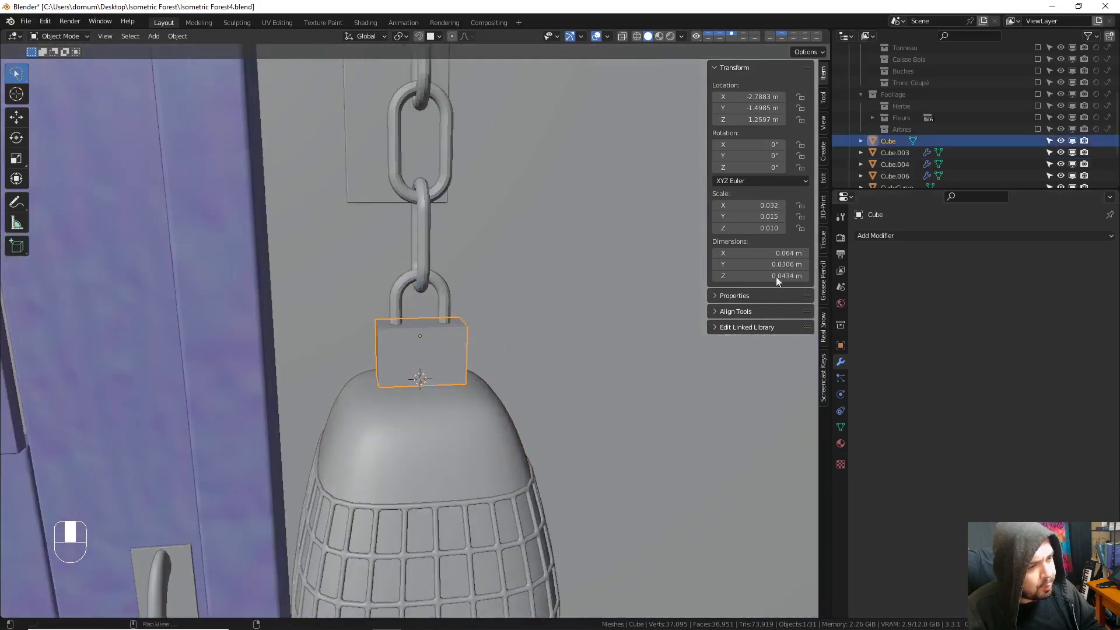
click(875, 236)
click(890, 280)
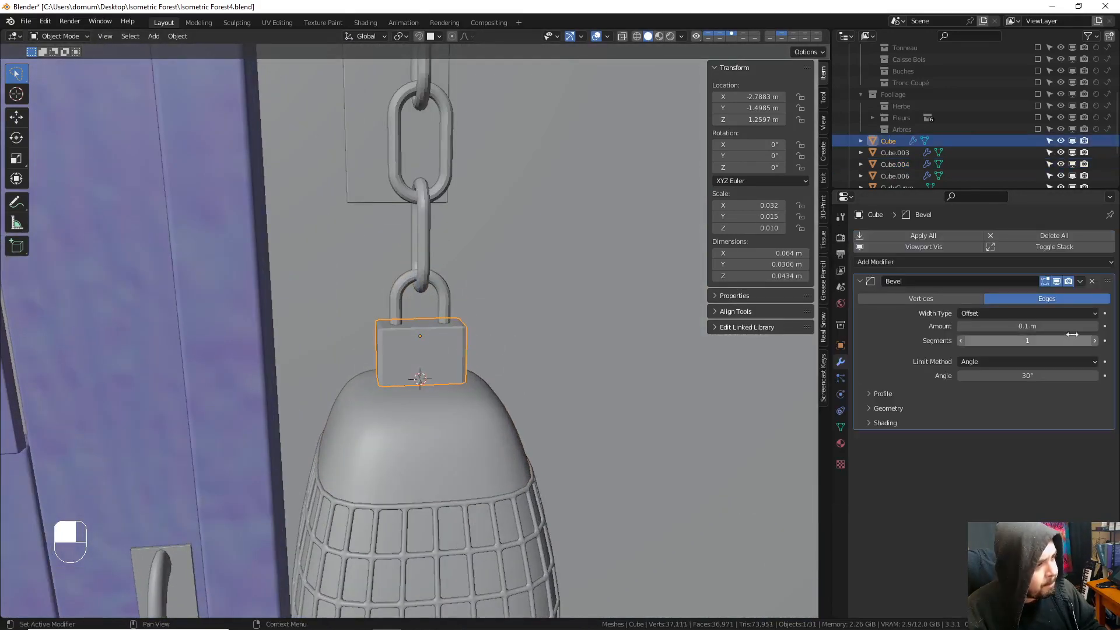
- Apply the block's rotation and scale, and set its origin to geometry
key(q)
click(510, 306)
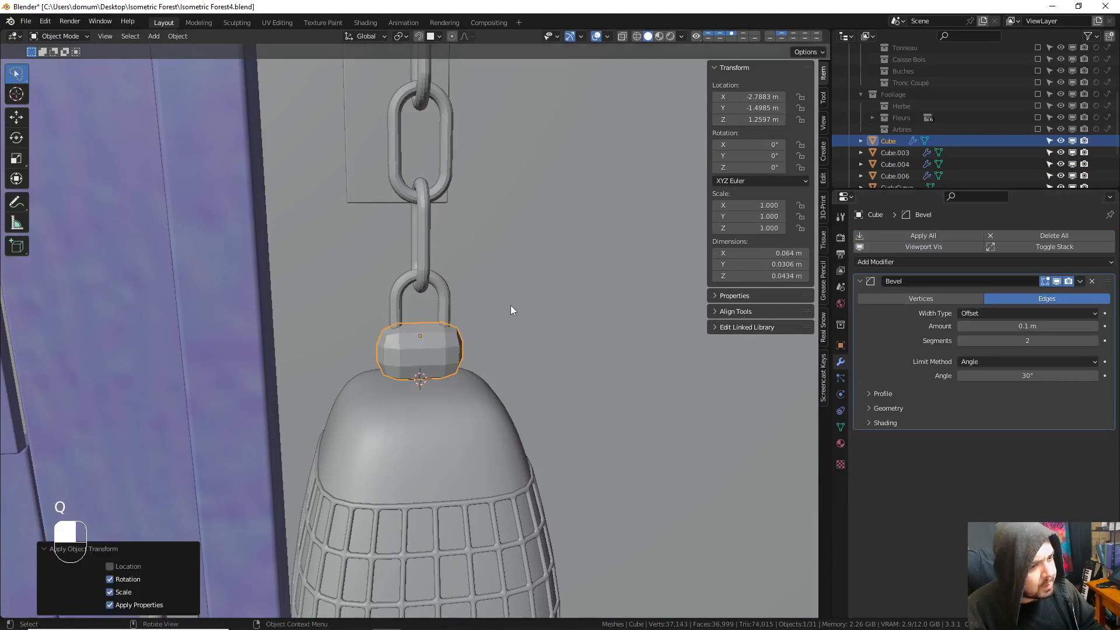
key(q)
click(500, 319)
scroll(619, 344, up, 2)
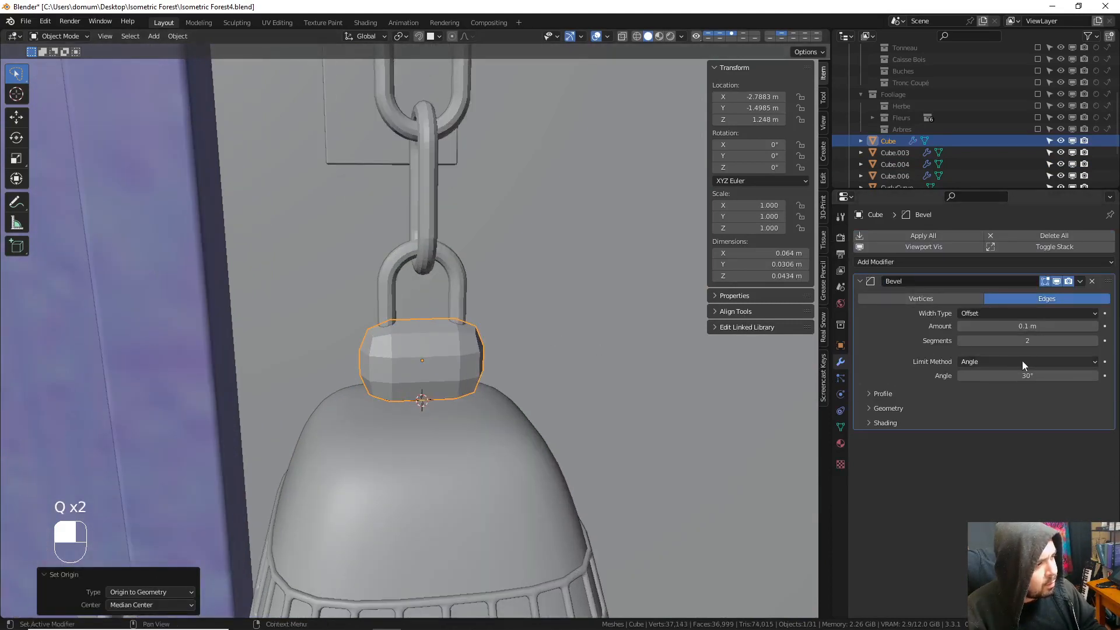
- Enable Auto Smooth on the block and add a Weighted Normal modifier
key(q)
key(q)
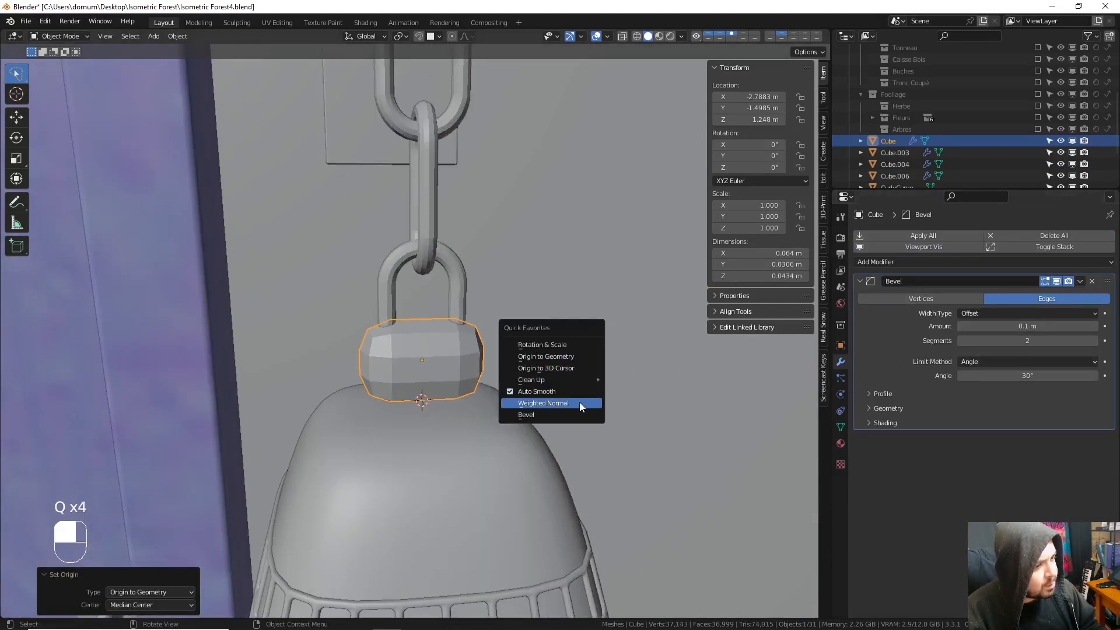
click(575, 403)
middle_drag(575, 403, 758, 315)
- Add a Subdivision Surface modifier to the block and place it between Bevel and Weighted Normal
click(925, 261)
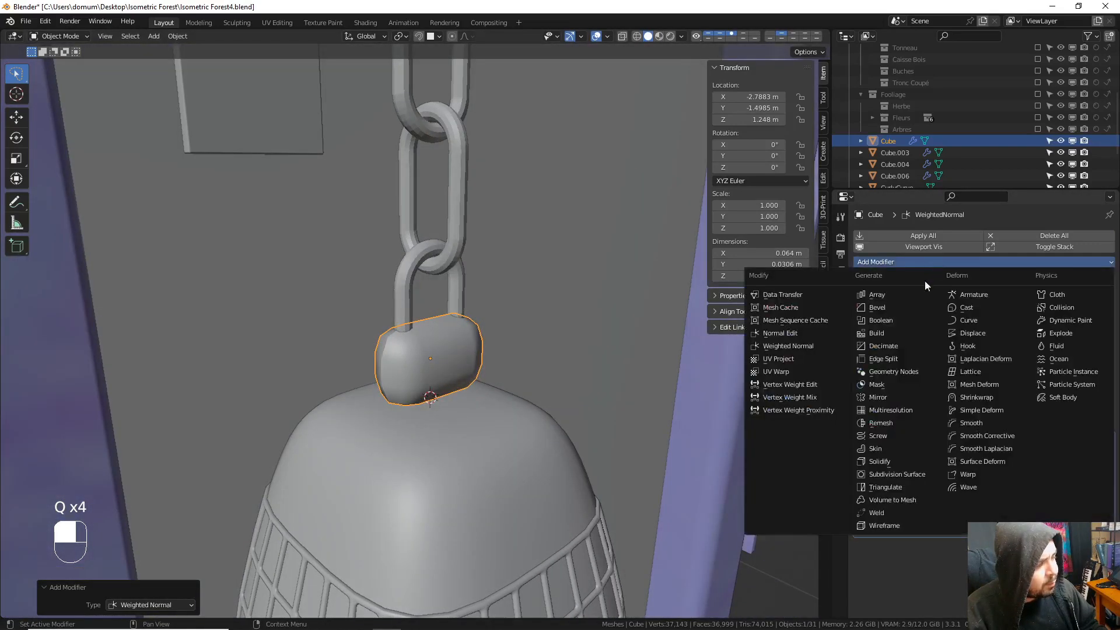
click(930, 470)
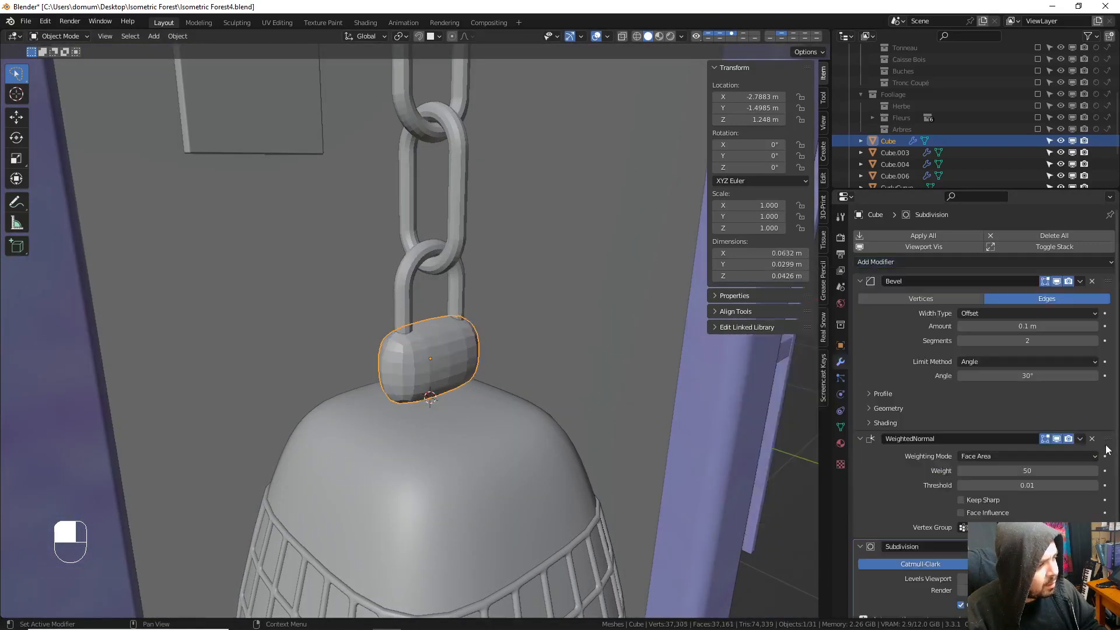
drag(1102, 541, 1067, 256)
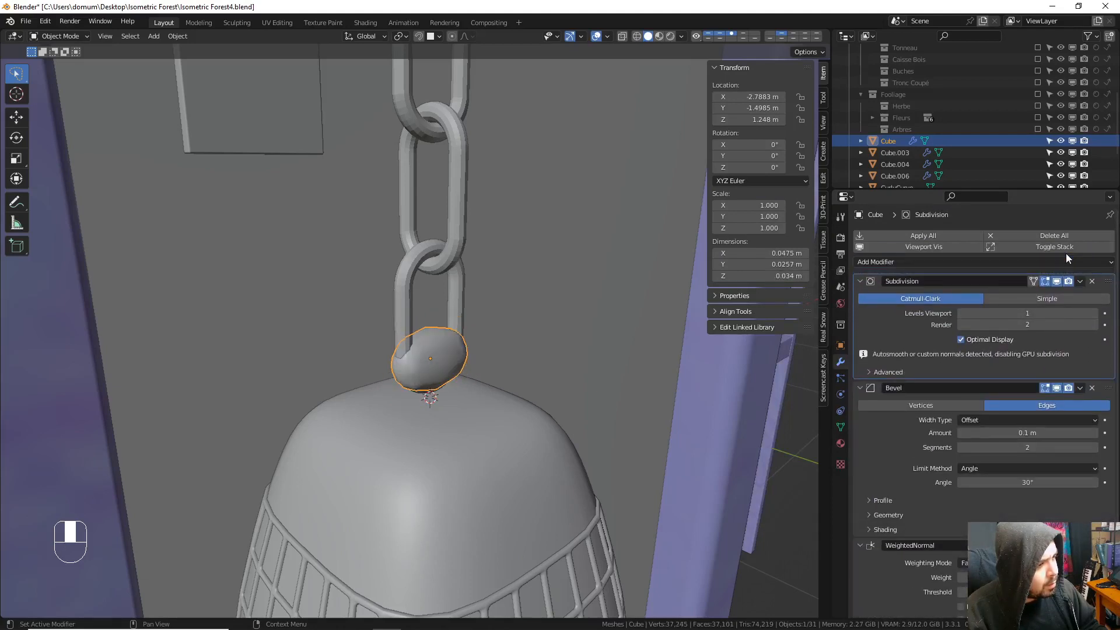
drag(1110, 395, 1070, 260)
- Set the block's bevel amount to 0.0125 m
click(1035, 326)
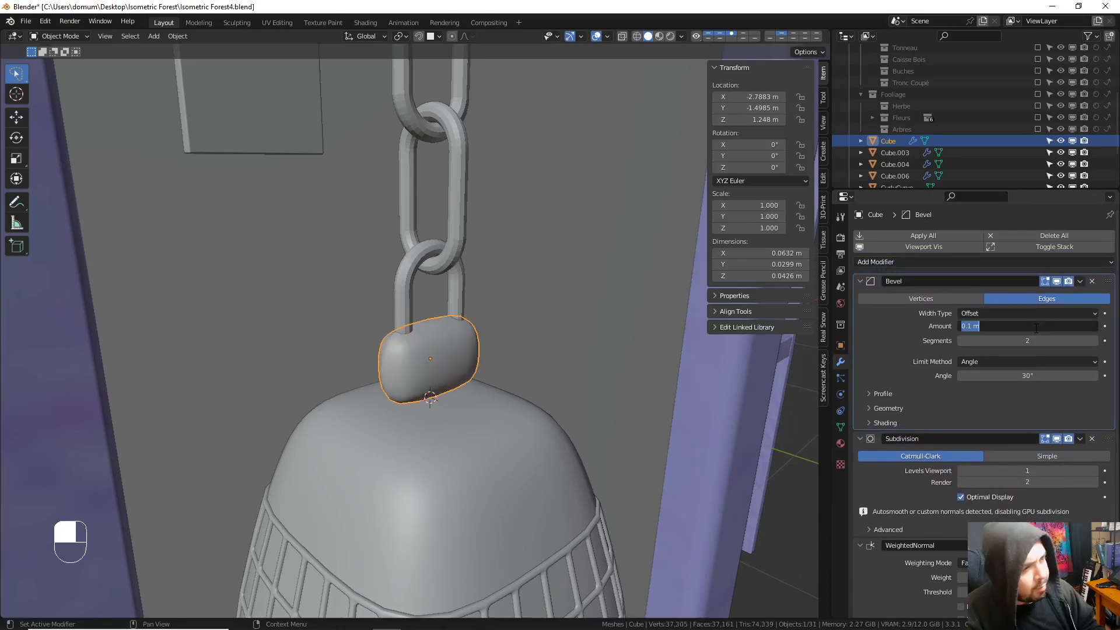
text(0.05)
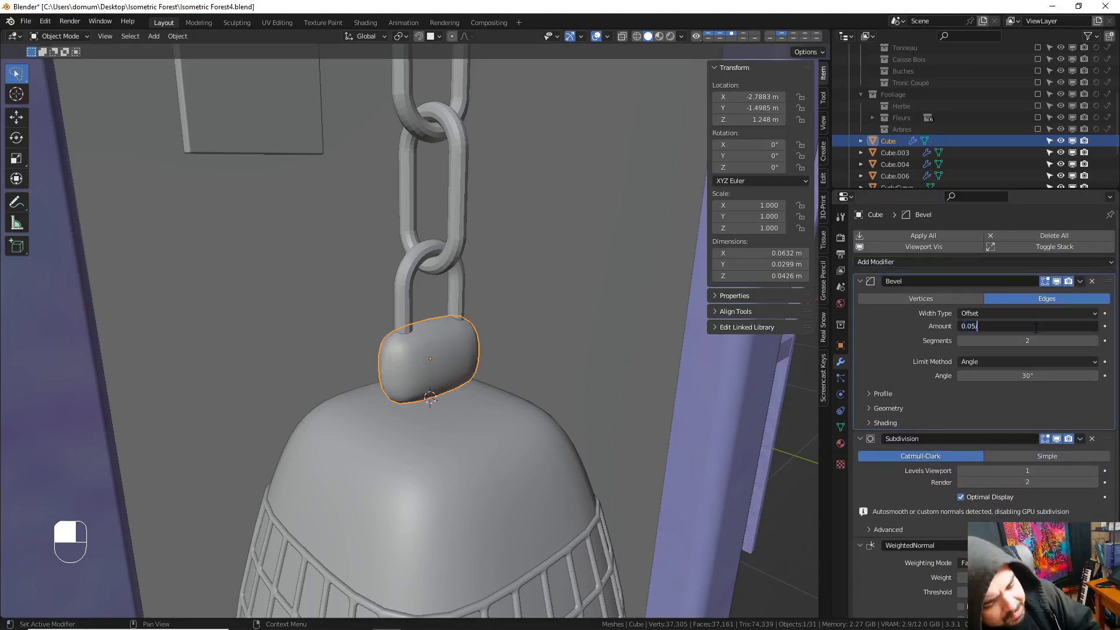
text(/4)
key(Return)
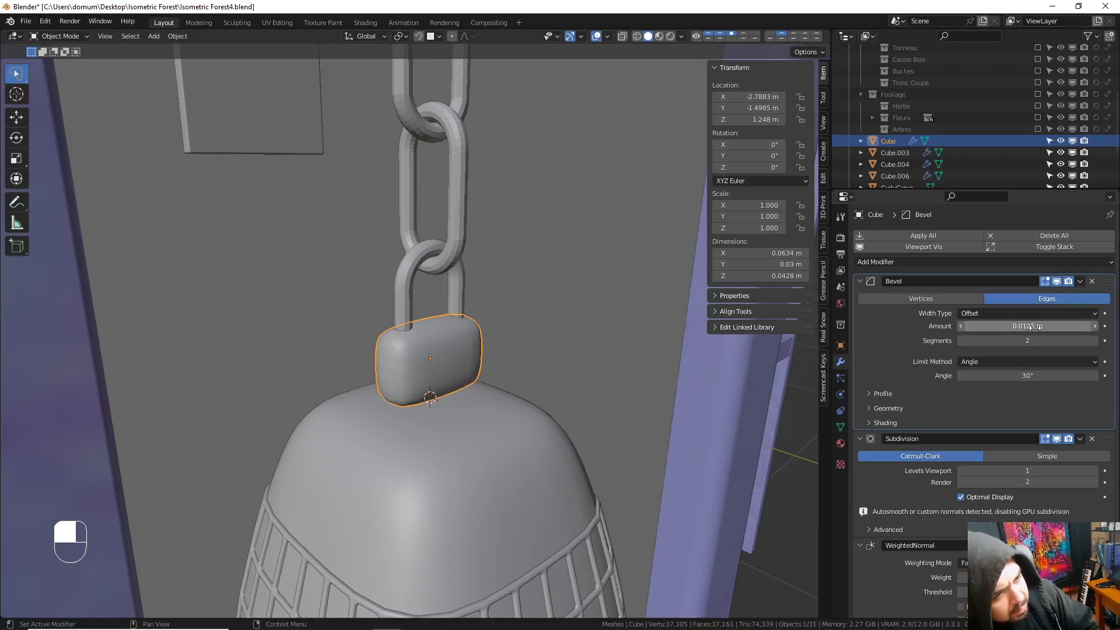
middle_drag(686, 331, 536, 316)
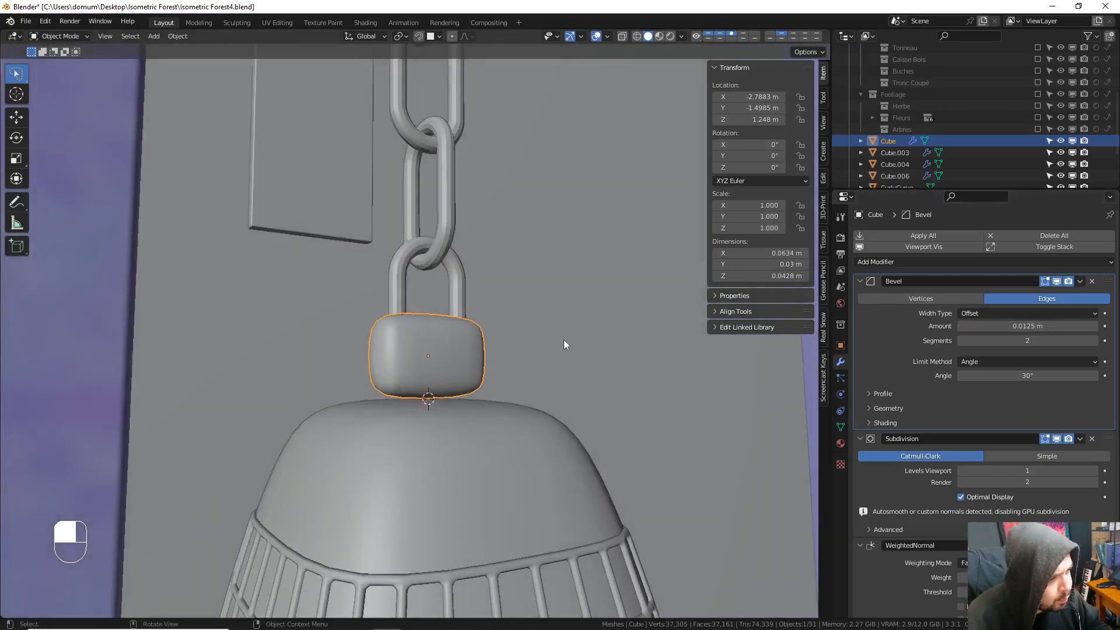
- Set the block's bevel amount to 0.0025 m
click(1021, 327)
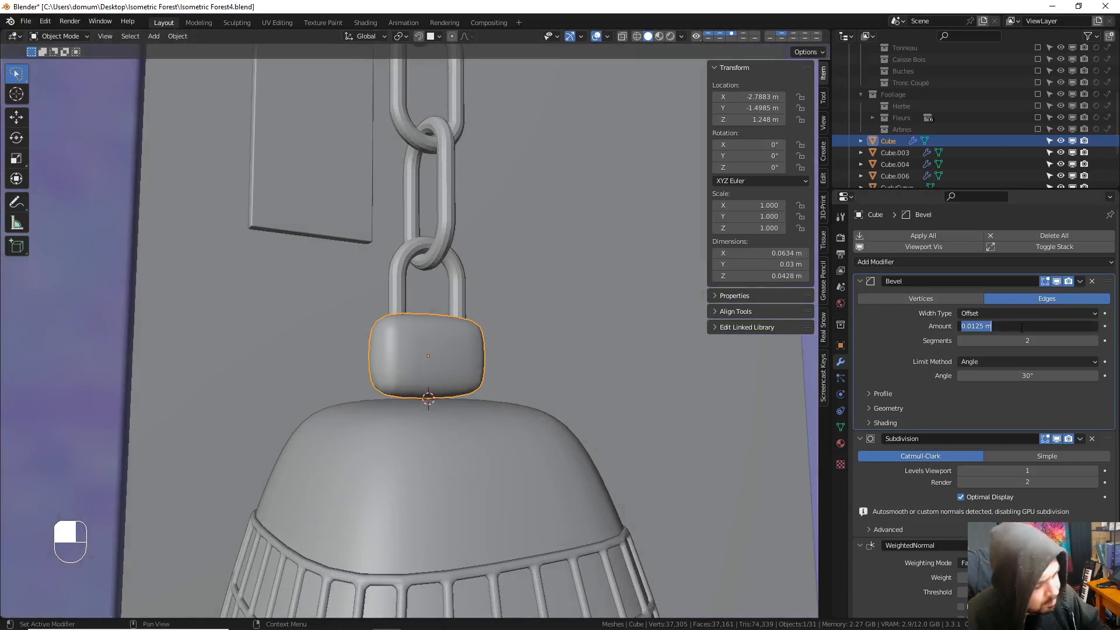
text(0.01/4)
key(Return)
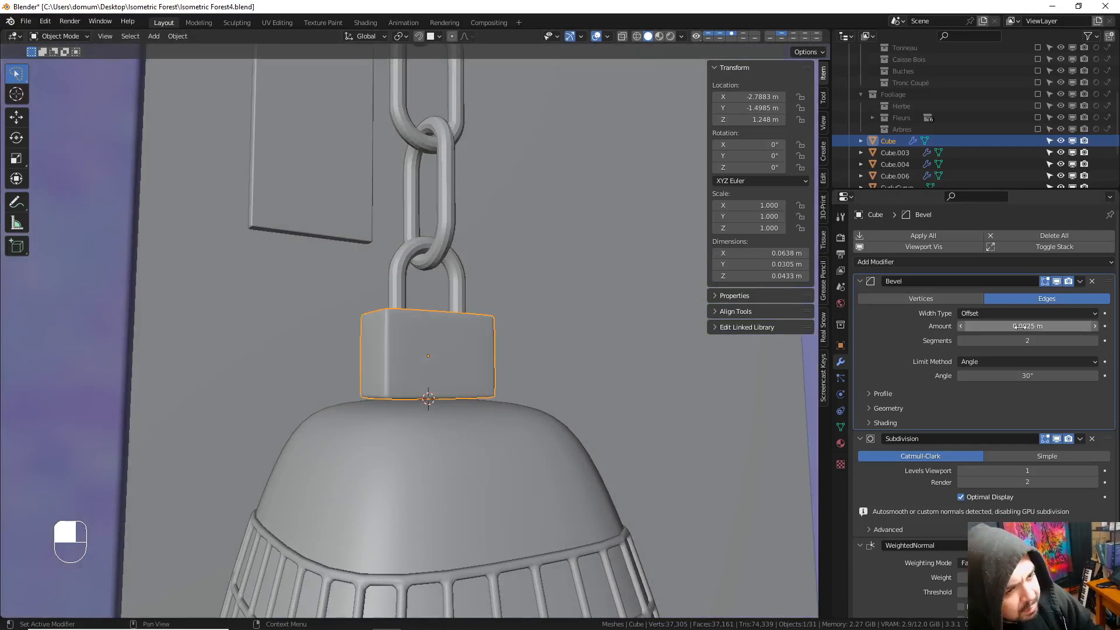
middle_drag(442, 337, 463, 382)
click(483, 419)
scroll(516, 456, down, 3)
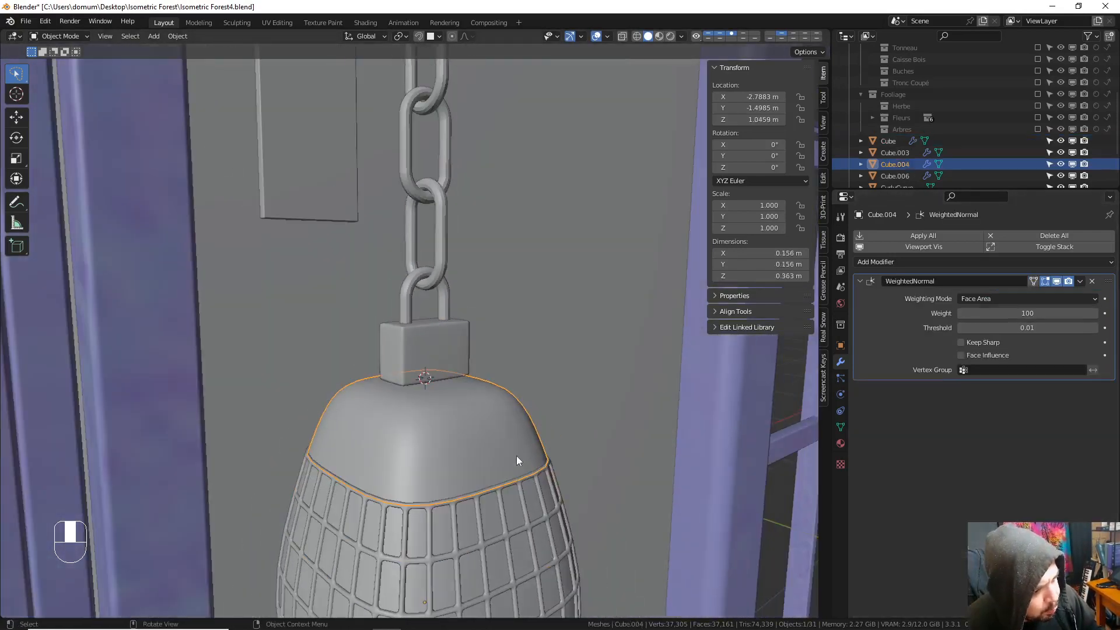
scroll(516, 457, up, 1)
shift+middle_drag(516, 457, 493, 411)
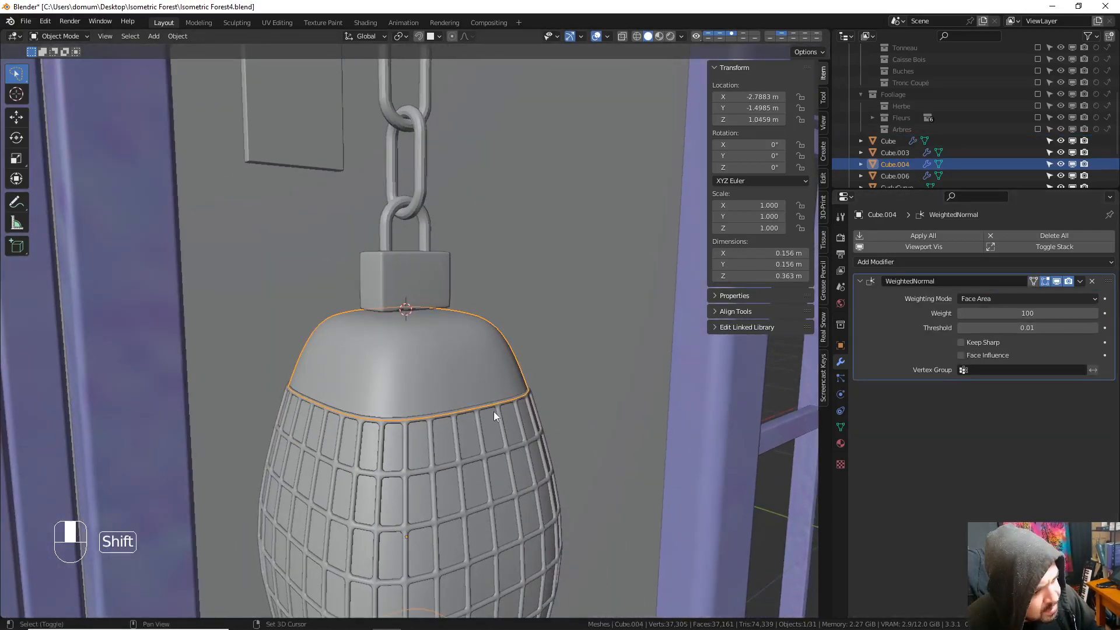
- Lower the block along Z to about 1.242 m so it sinks slightly into the top cap, and deselect everything
click(429, 292)
scroll(434, 299, up, 4)
key(g)
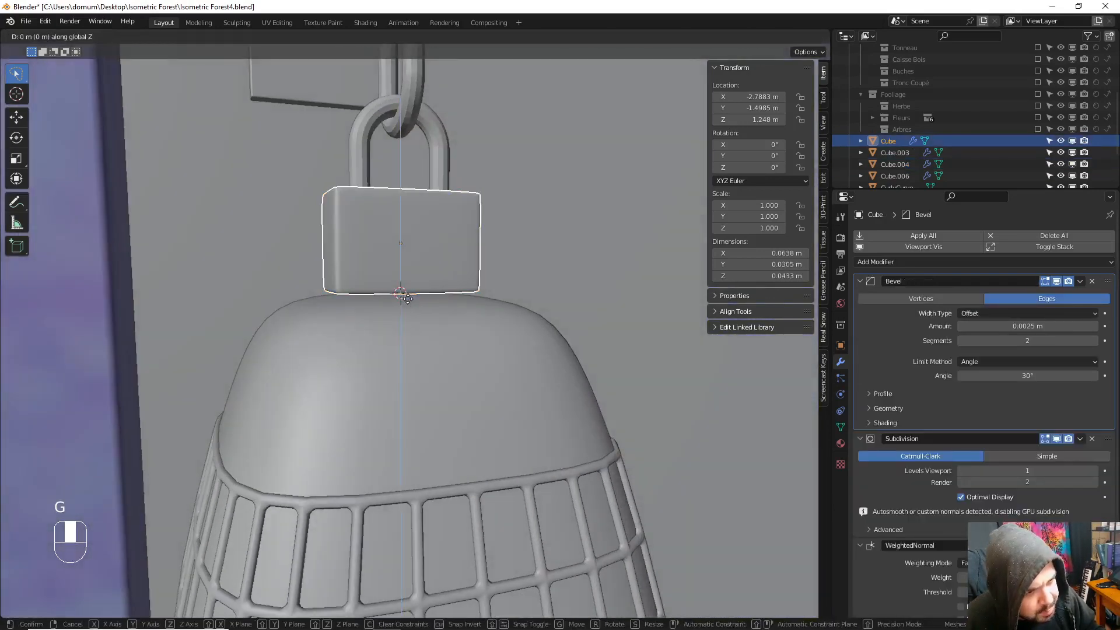
click(411, 310)
key(a)
click(409, 237)
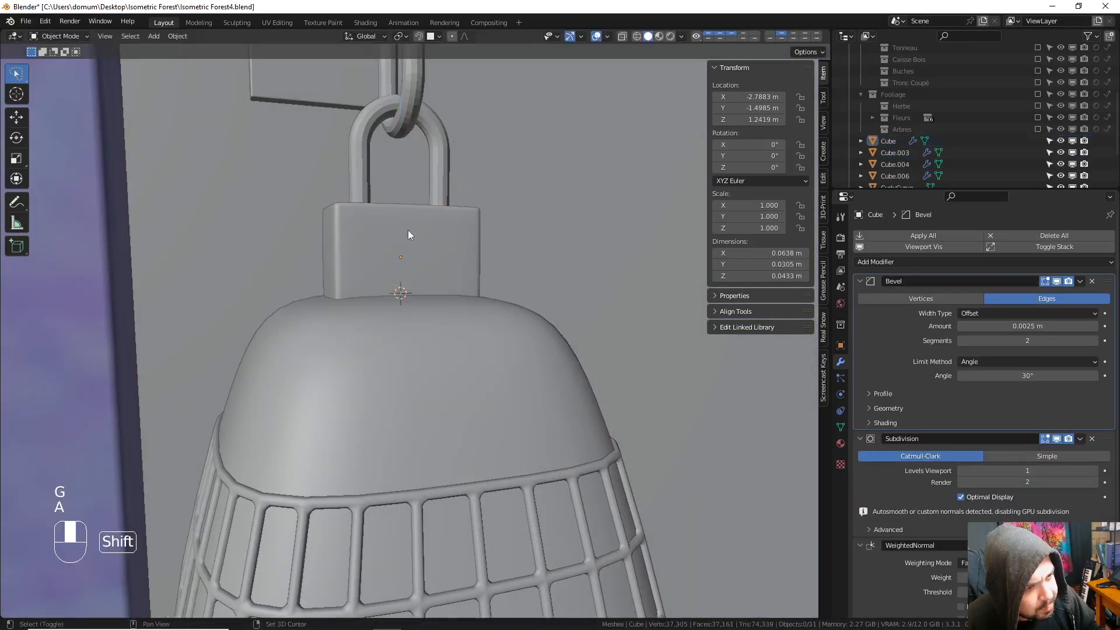
- Enable Auto Smooth on the chain, add a Weighted Normal modifier, and toggle off the selection
shift+middle_drag(408, 229, 425, 313)
click(388, 279)
key(q)
key(q)
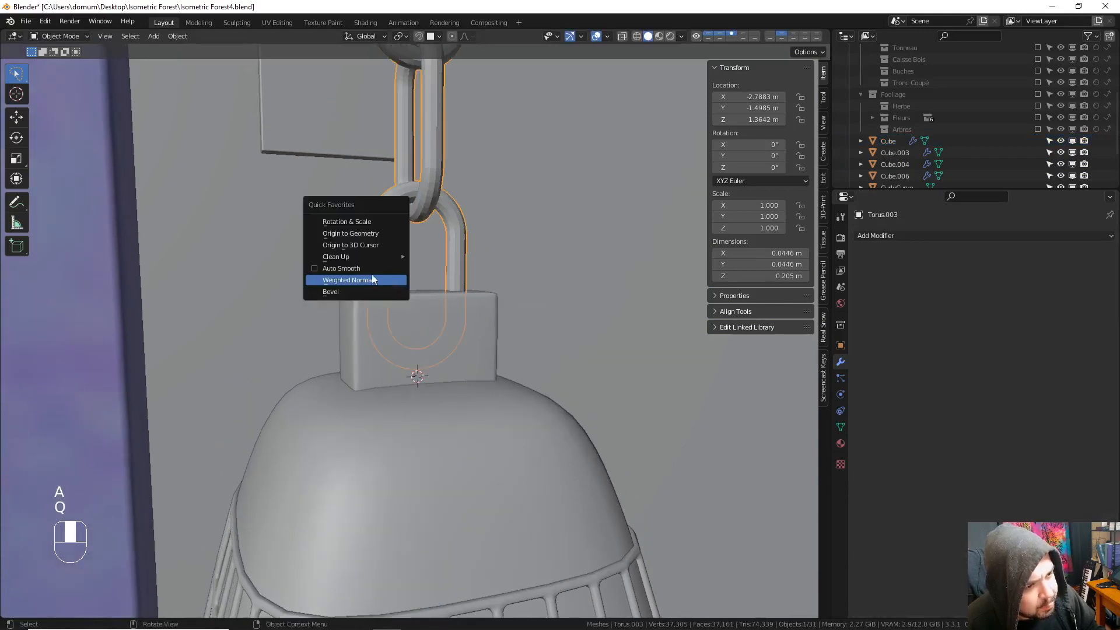
click(351, 280)
key(a)
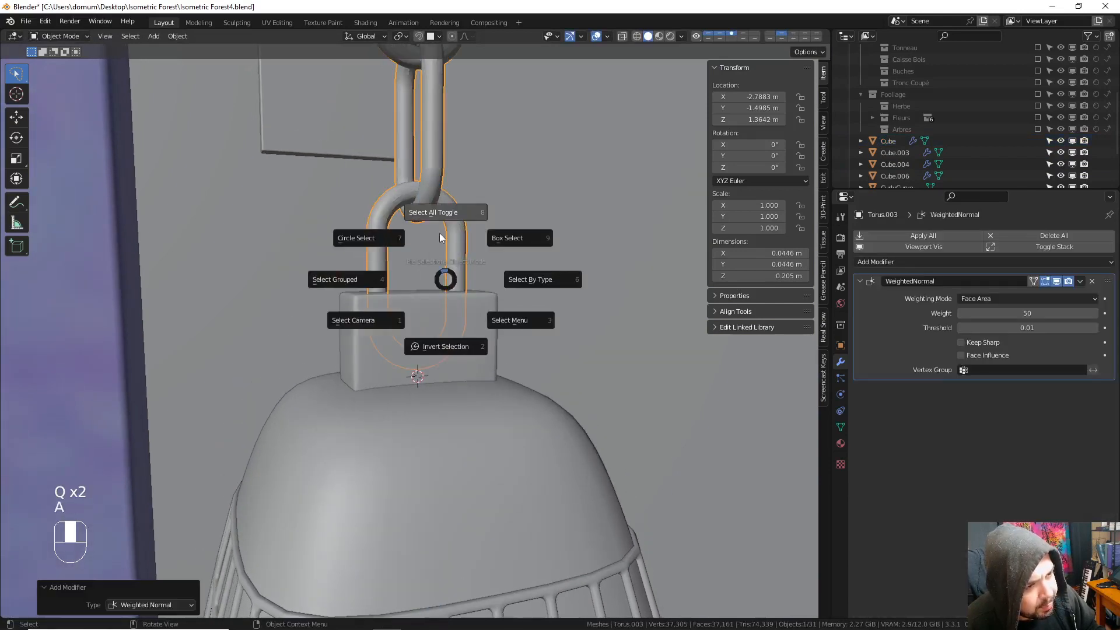
click(439, 233)
- Dissolve the vertical middle edge on the front of the wall plate behind the hook, and return to Object Mode
scroll(462, 300, down, 9)
middle_drag(462, 307, 443, 324)
scroll(429, 309, down, 5)
scroll(457, 312, up, 3)
scroll(443, 324, up, 3)
click(434, 316)
scroll(442, 324, up, 2)
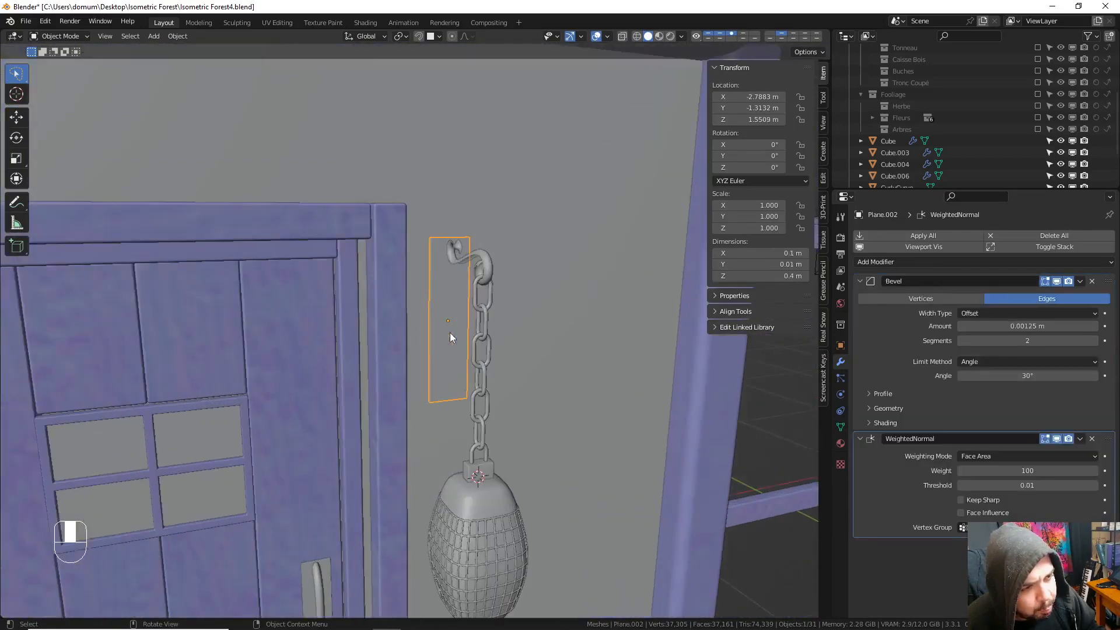
key(Tab)
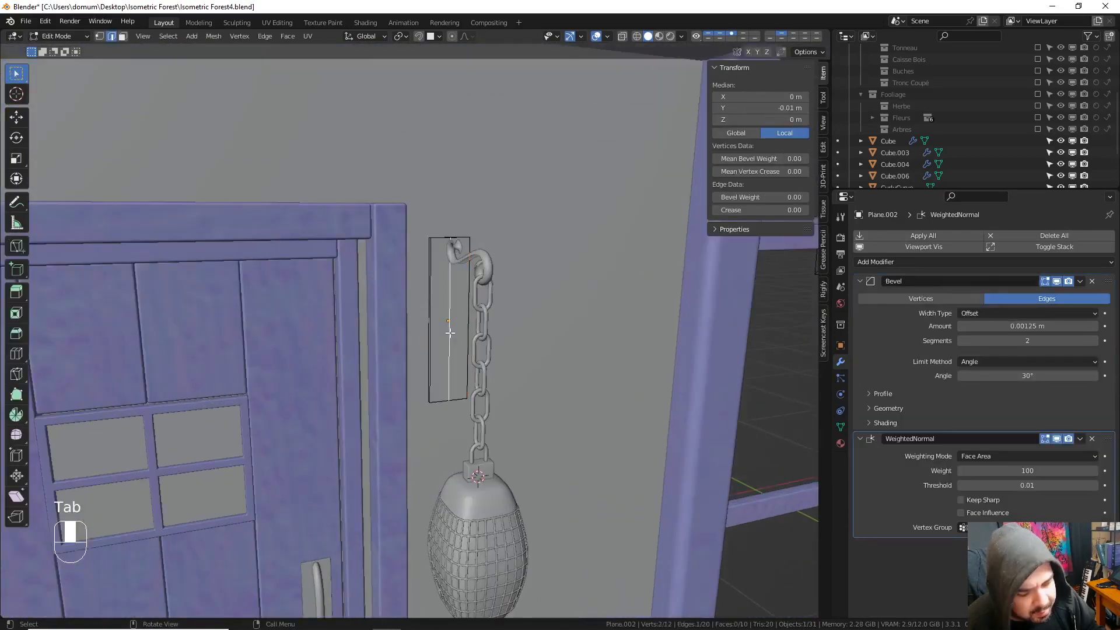
key(x)
click(447, 390)
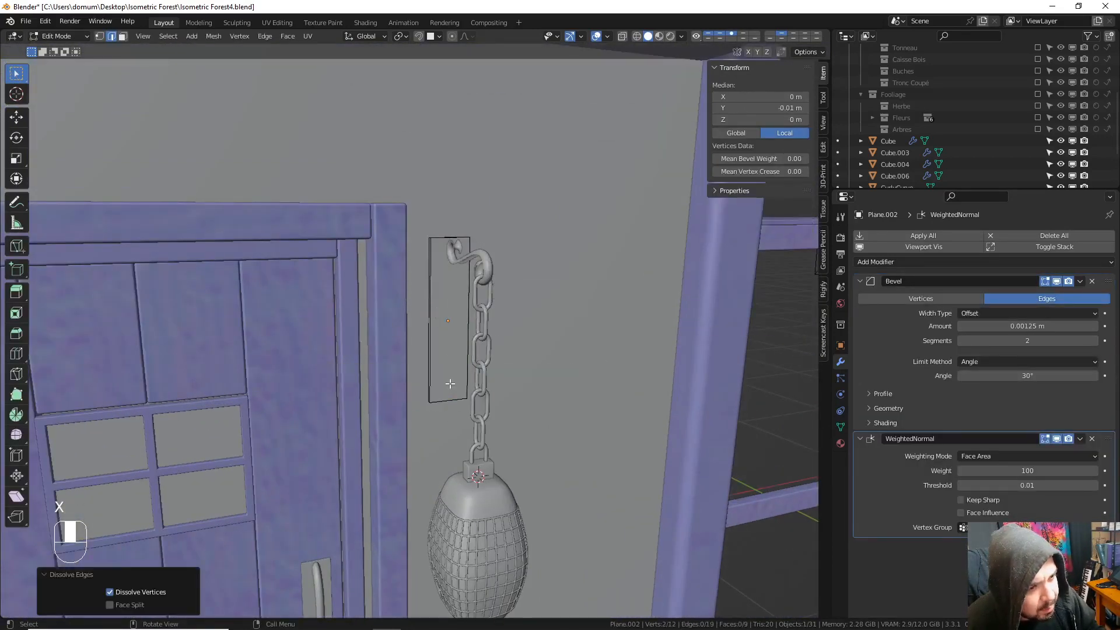
key(Tab)
- Mark all edges of the wall plate as seams and unwrap it
key(Tab)
key(a)
key(a)
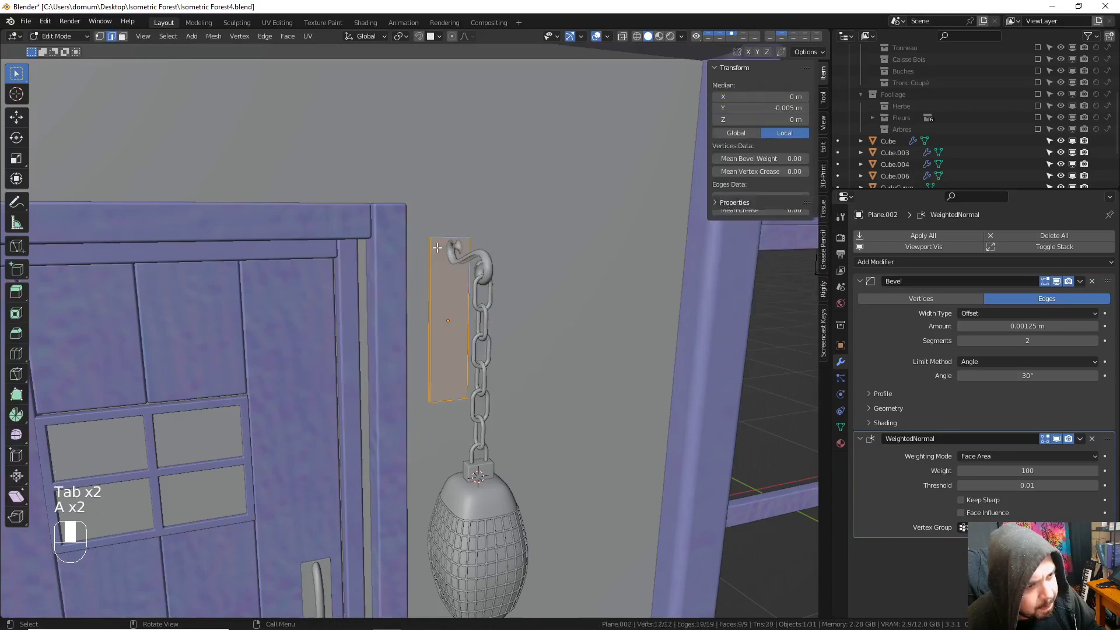
key(ctrl+e)
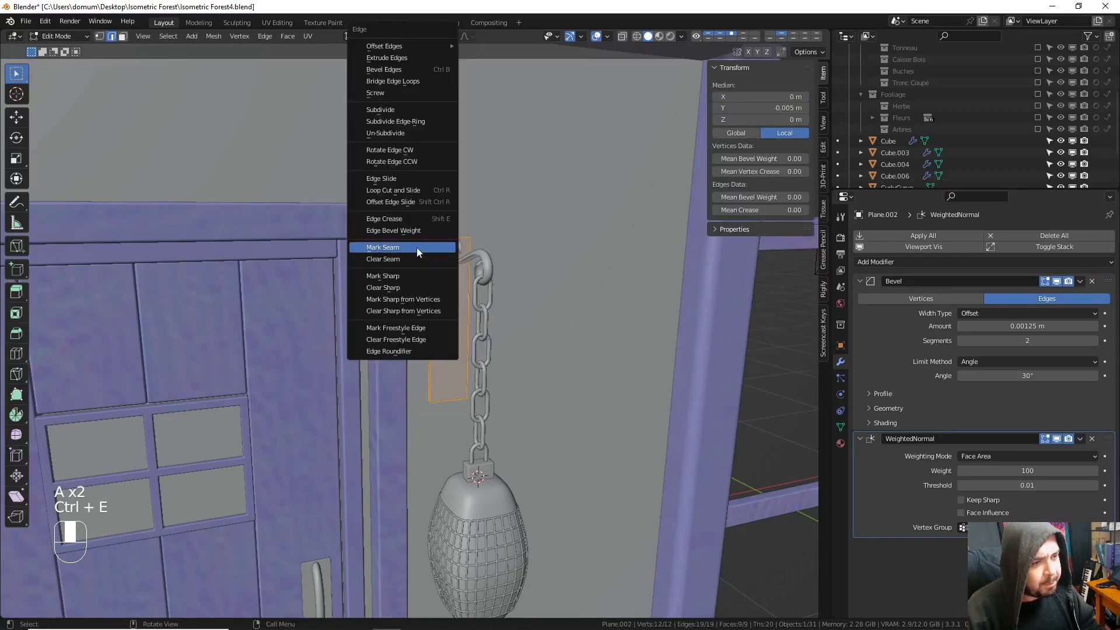
click(416, 247)
key(u)
click(417, 247)
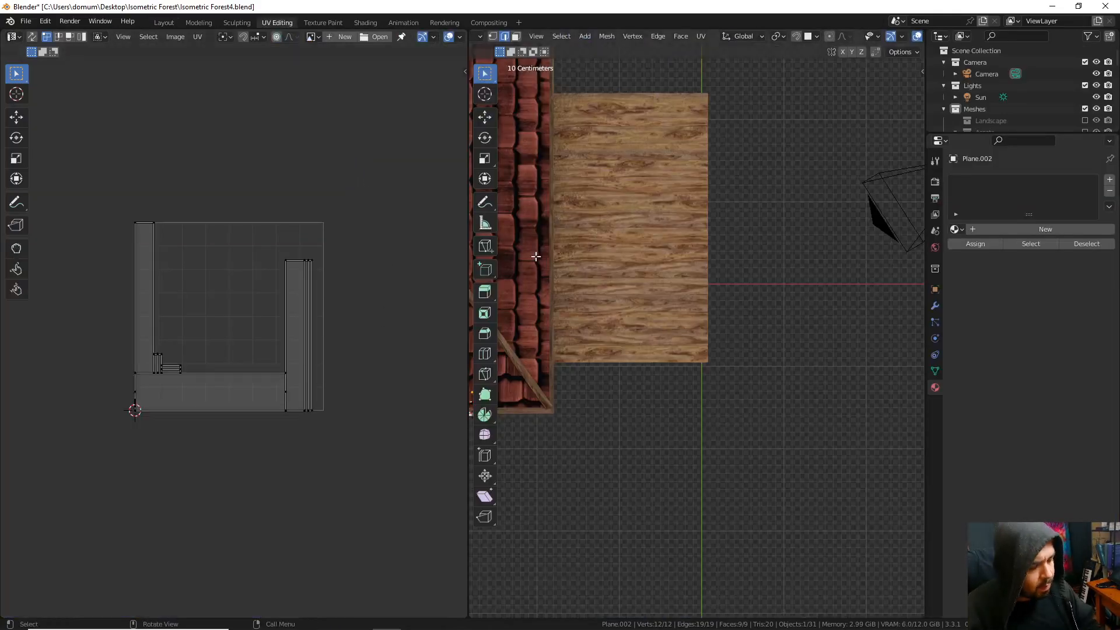
- In the UV Editing workspace, average the island scale and pack the wall plate's UV islands, and return to Object Mode
key(KP_Decimal)
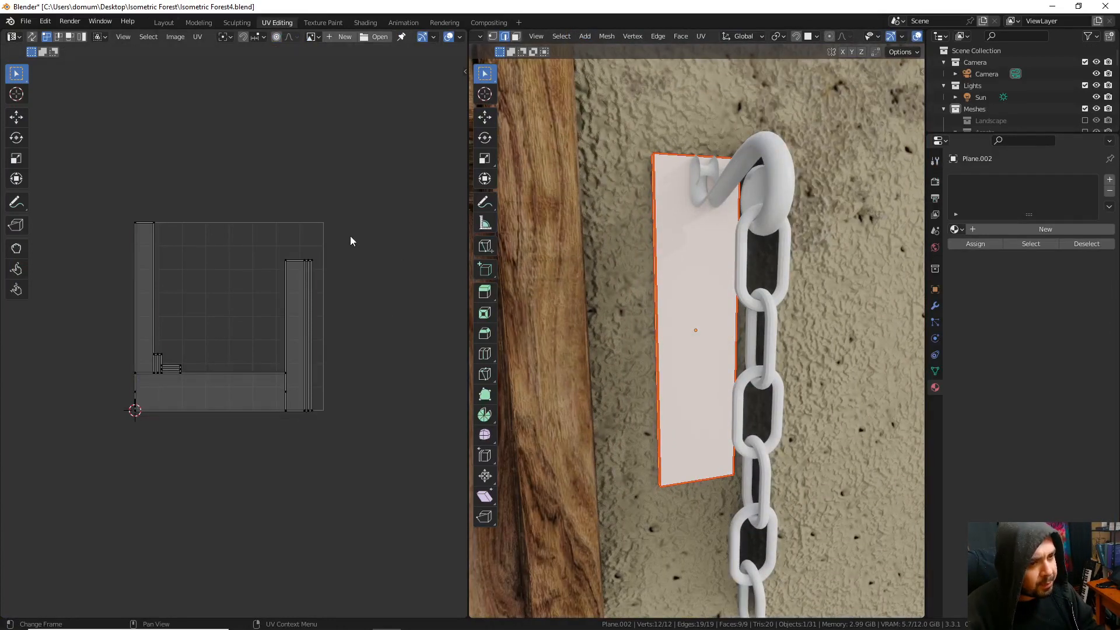
key(a)
key(ctrl+a)
key(ctrl+p)
key(Tab)
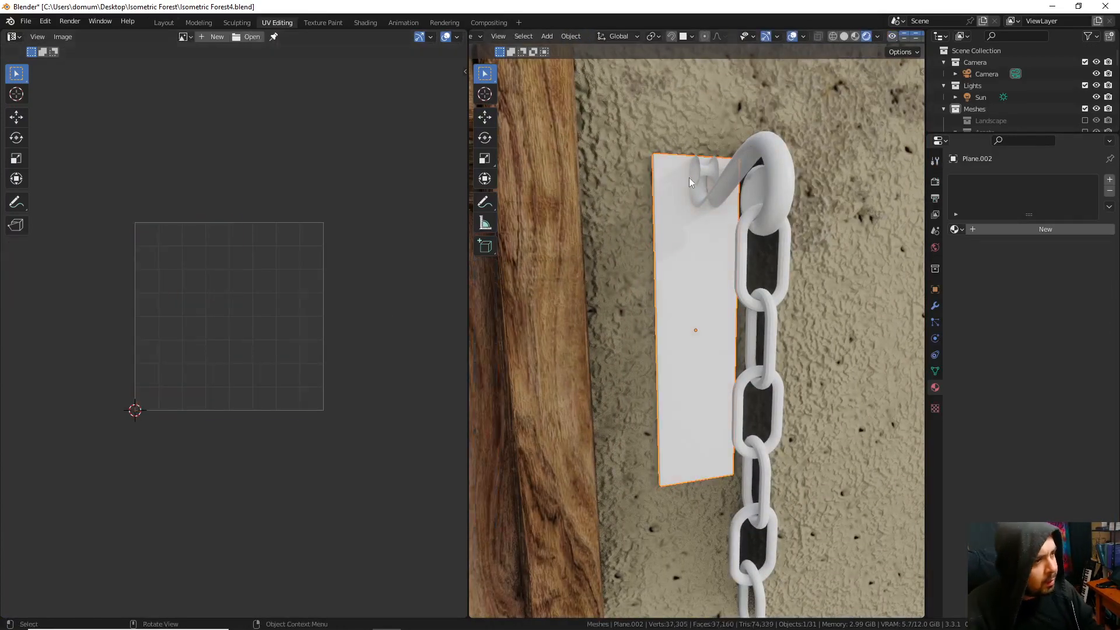
- Select all objects, apply their rotation and scale, and set their origins to geometry
key(a)
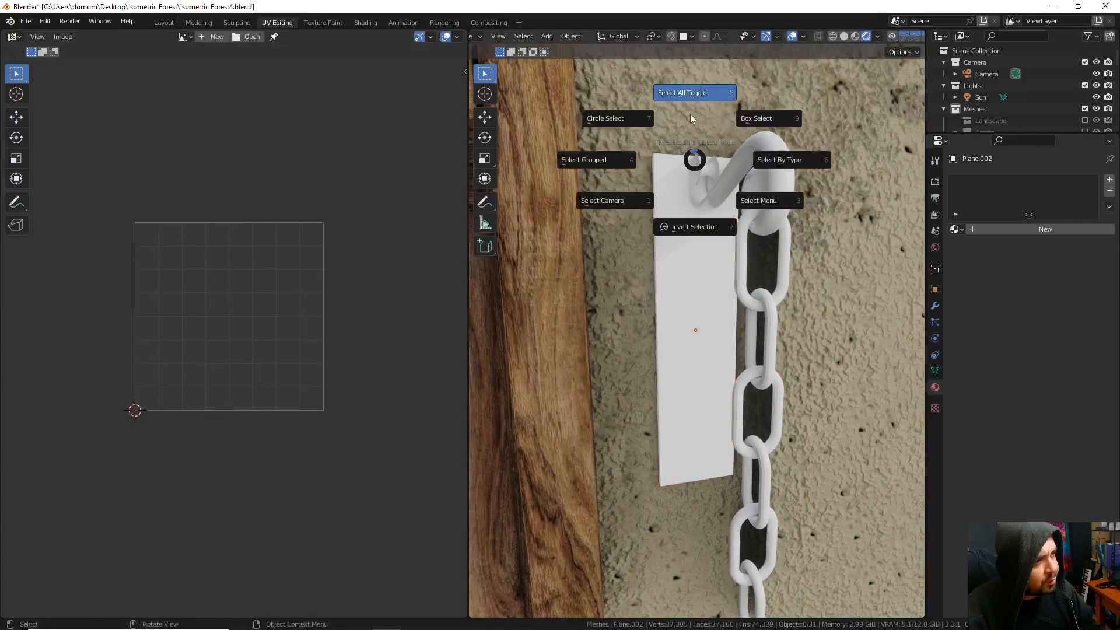
click(691, 115)
key(q)
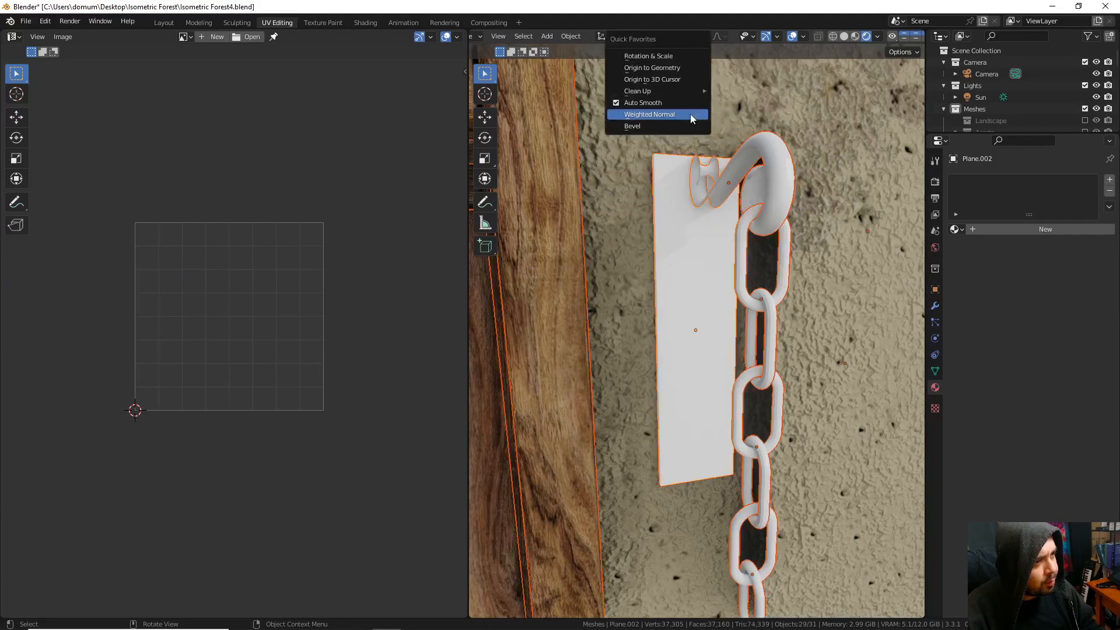
click(655, 55)
key(q)
click(654, 63)
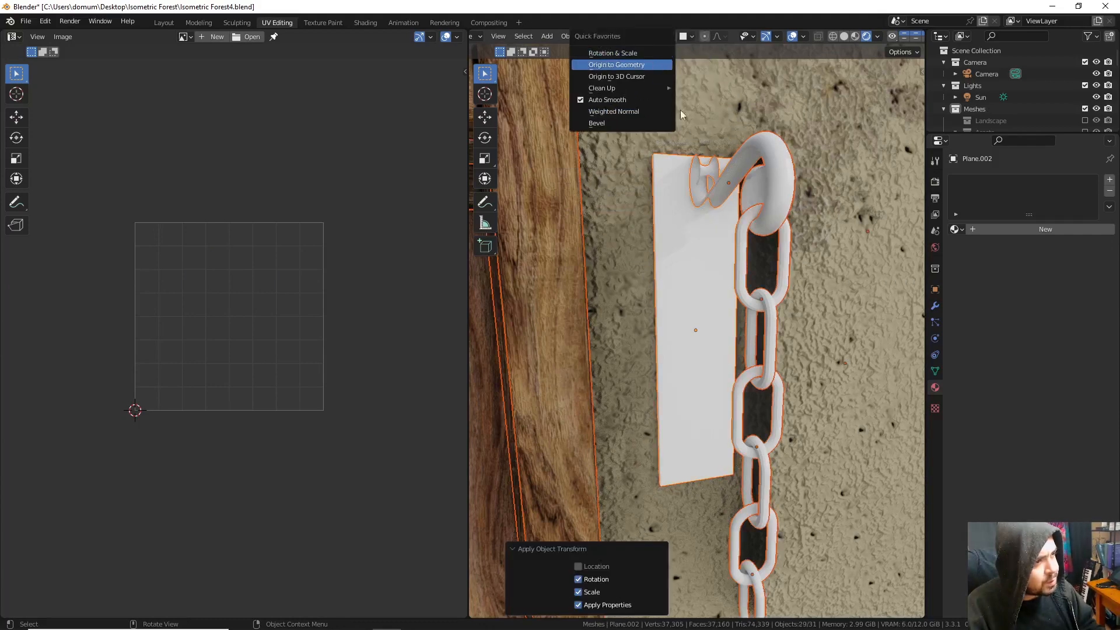
- Unwrap the whole mesh of the curled hook on the wall plate
click(729, 191)
key(Tab)
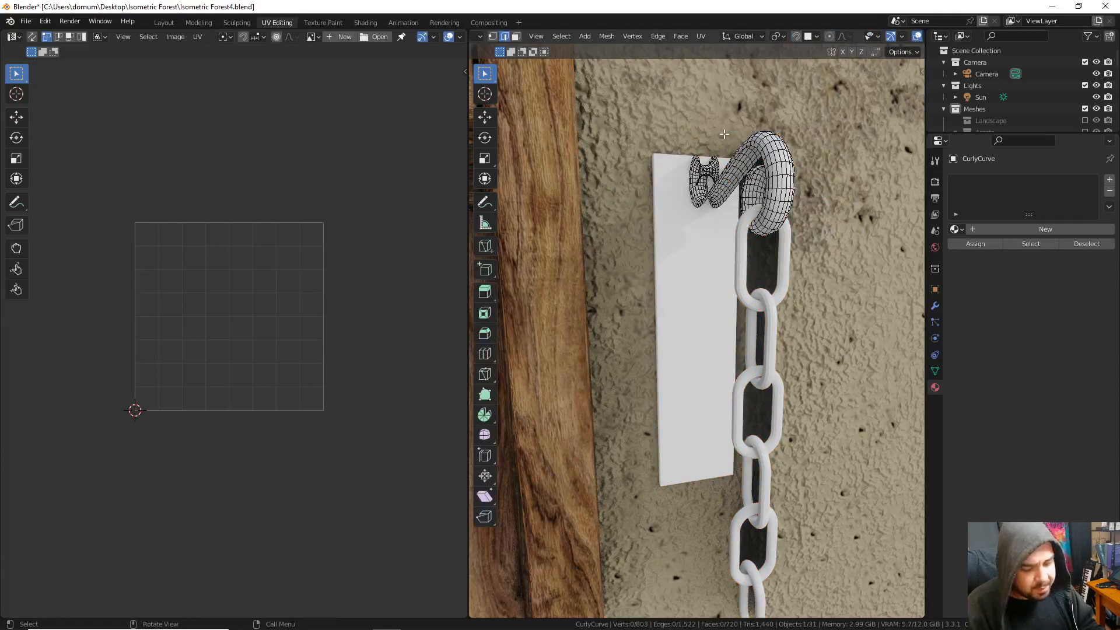
key(a)
click(713, 87)
key(u)
click(712, 87)
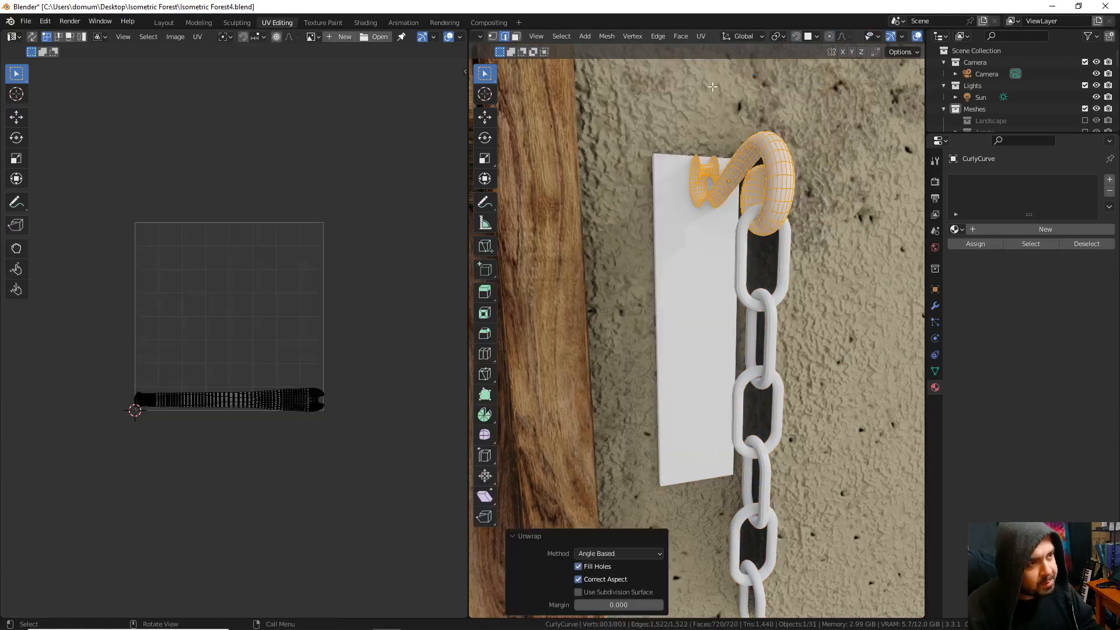
- Select all of the hook's UVs to examine its unwrapped island, and return to Object Mode
key(a)
key(q)
key(Escape)
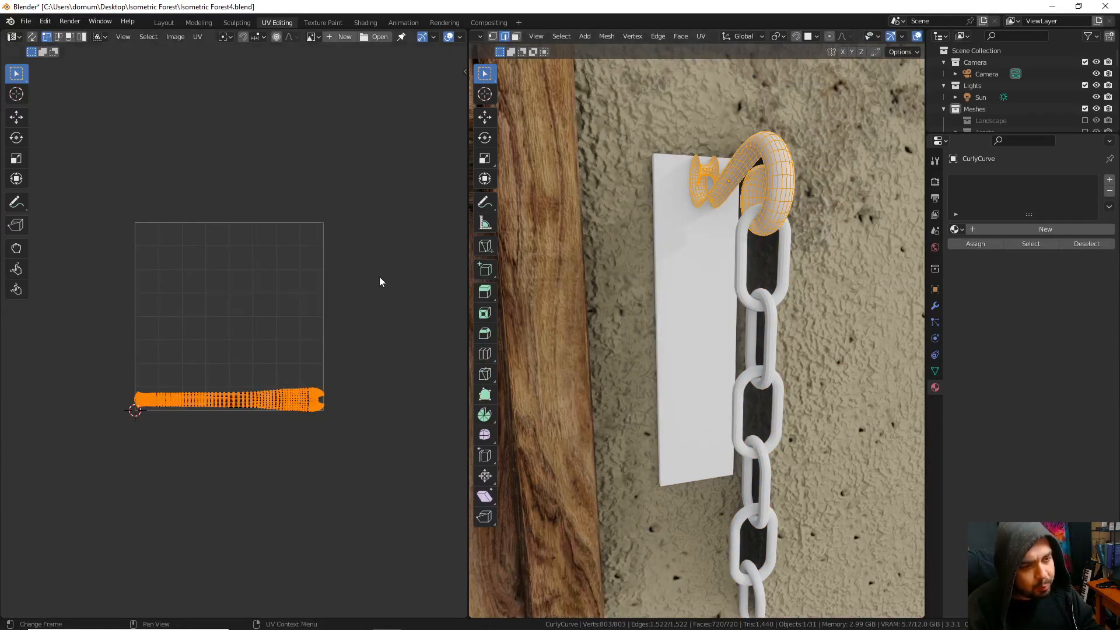
scroll(340, 366, up, 3)
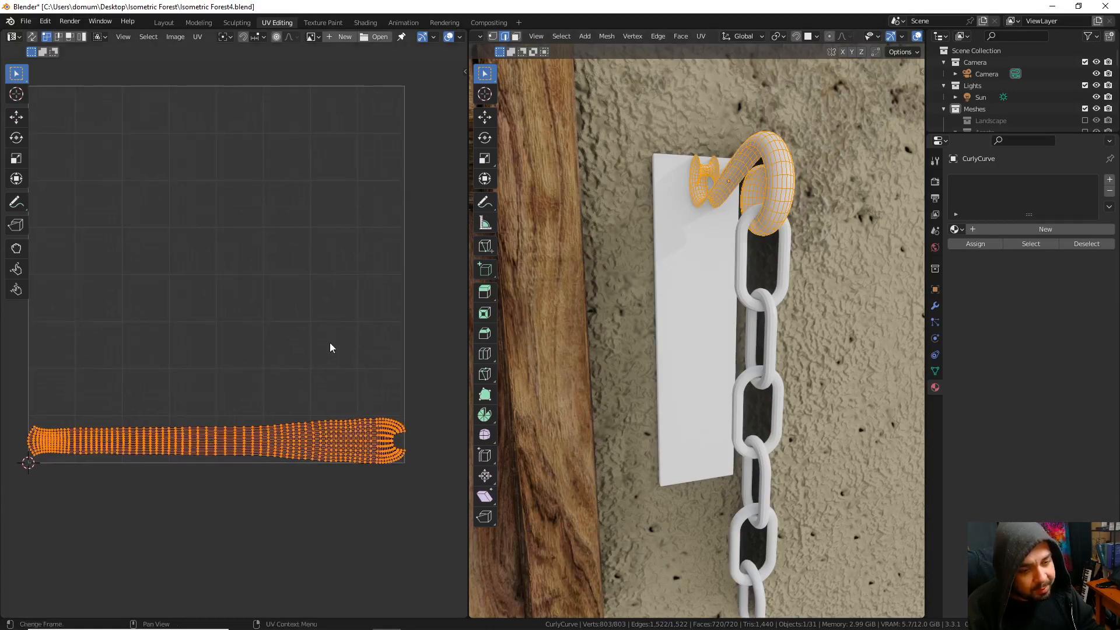
key(Tab)
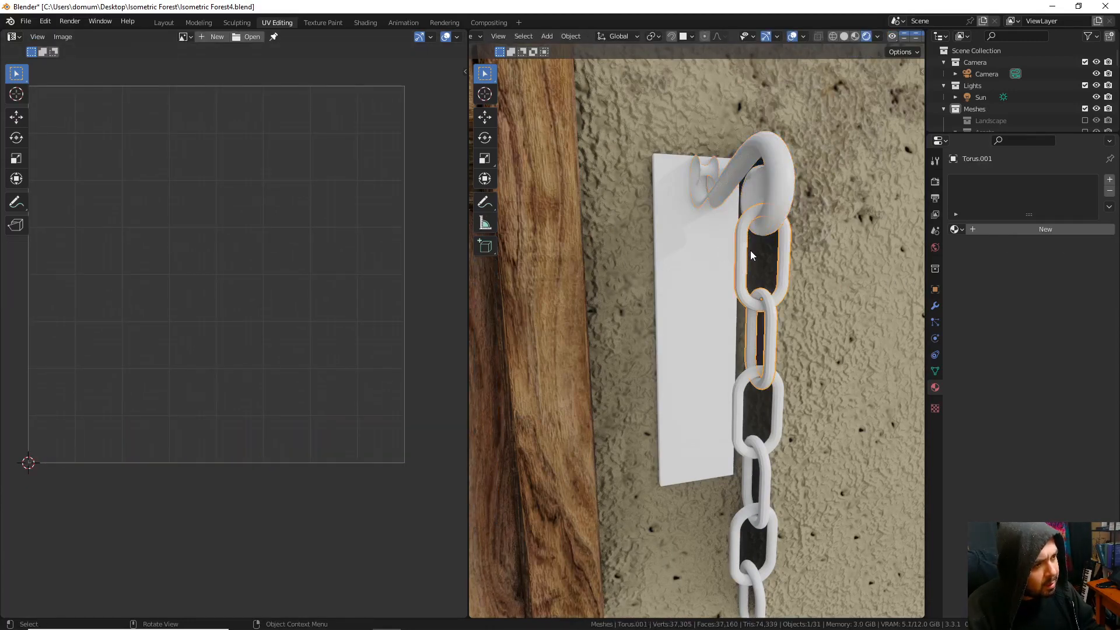
- Select all the chain link objects between the hook and the lantern and join them into one object
alt+click(751, 250)
click(747, 255)
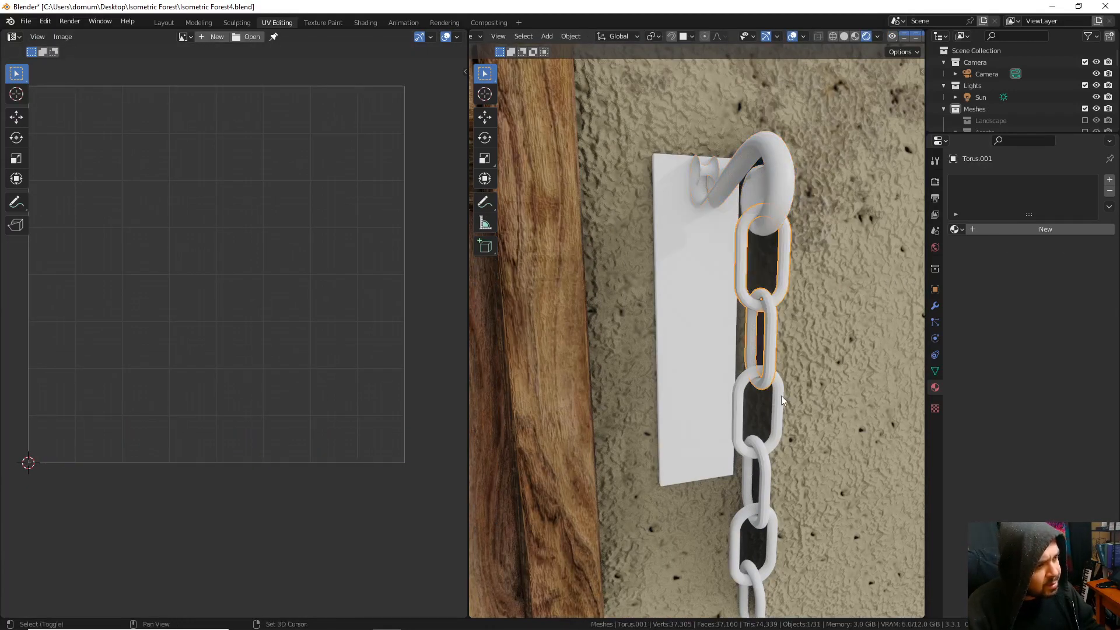
shift+click(782, 398)
shift+middle_drag(796, 492, 761, 385)
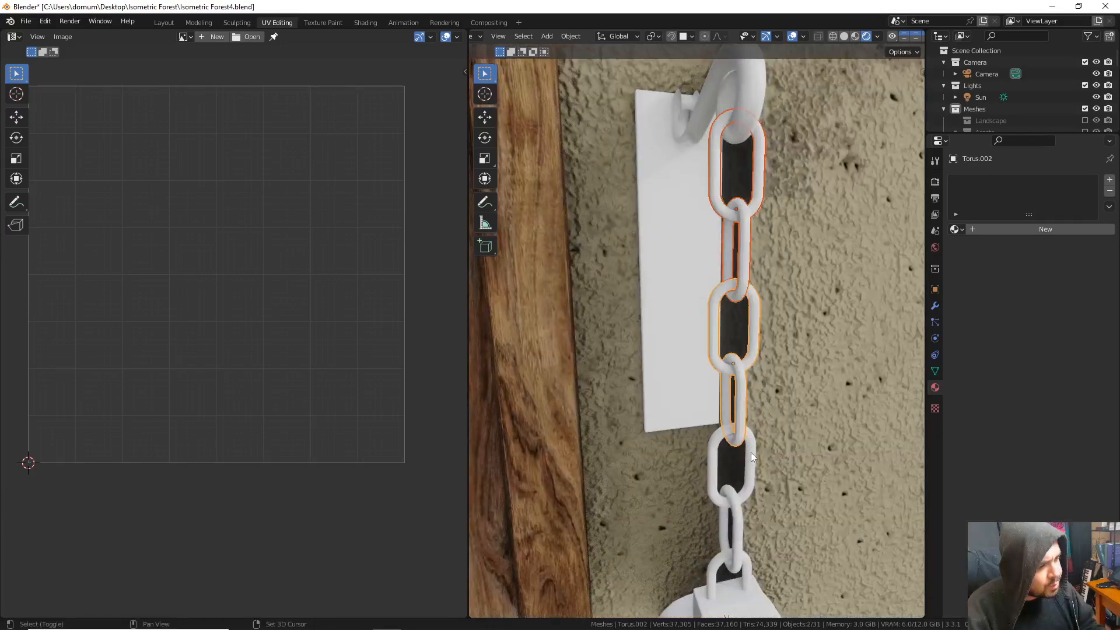
shift+click(734, 520)
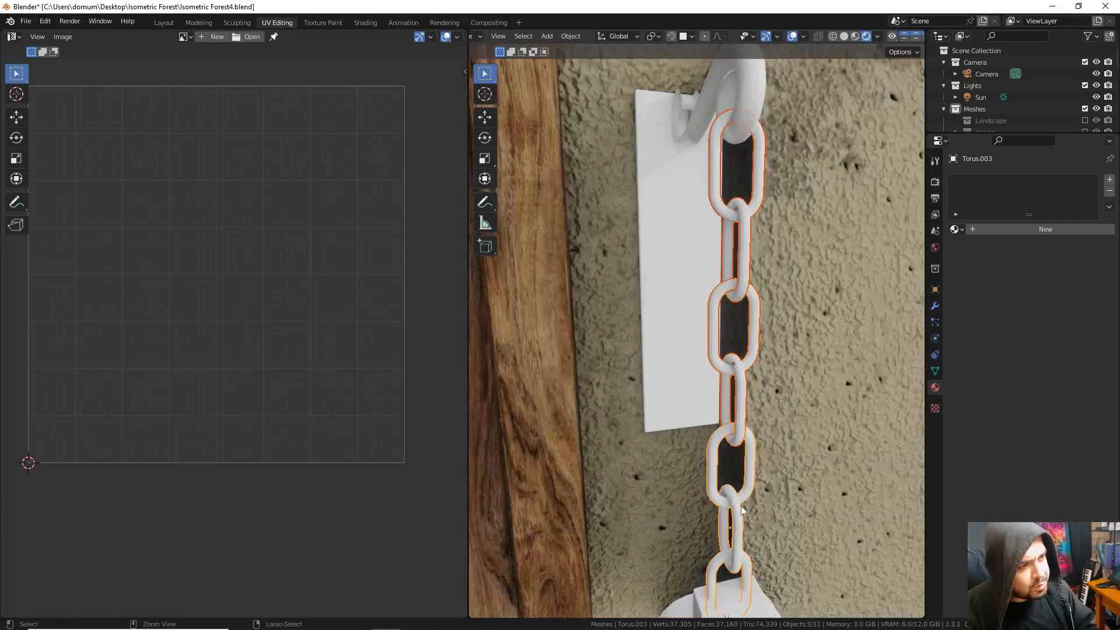
- In Edit Mode, mark two lengthwise edge loops on each of the four alternate chain links, starting with the topmost, as seams
key(Tab)
key(a)
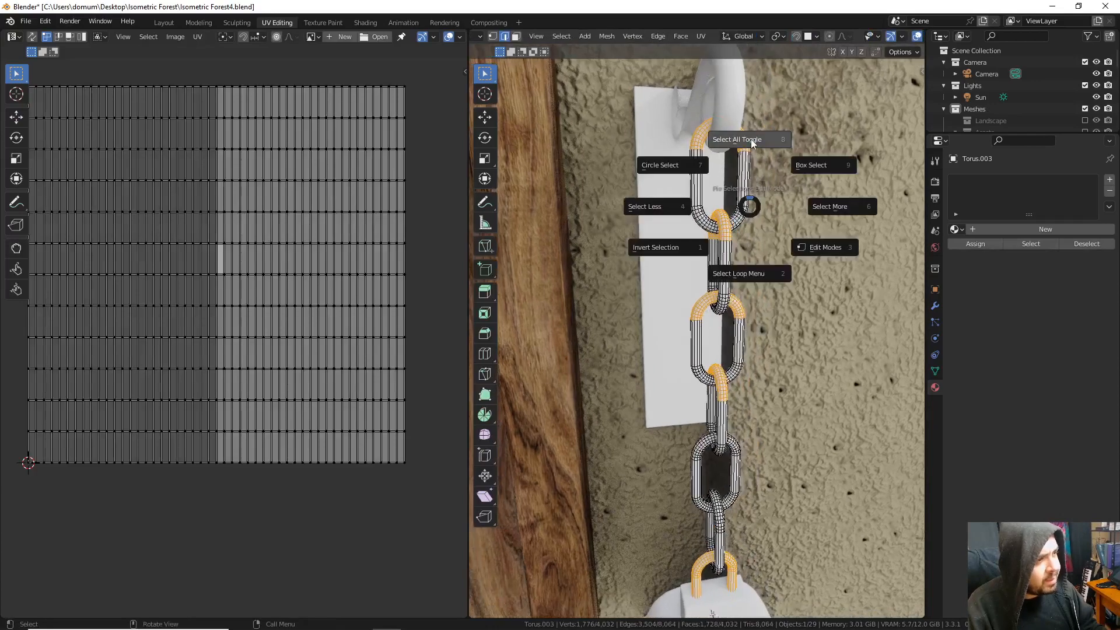
click(752, 144)
middle_drag(750, 153, 617, 260)
scroll(610, 245, up, 5)
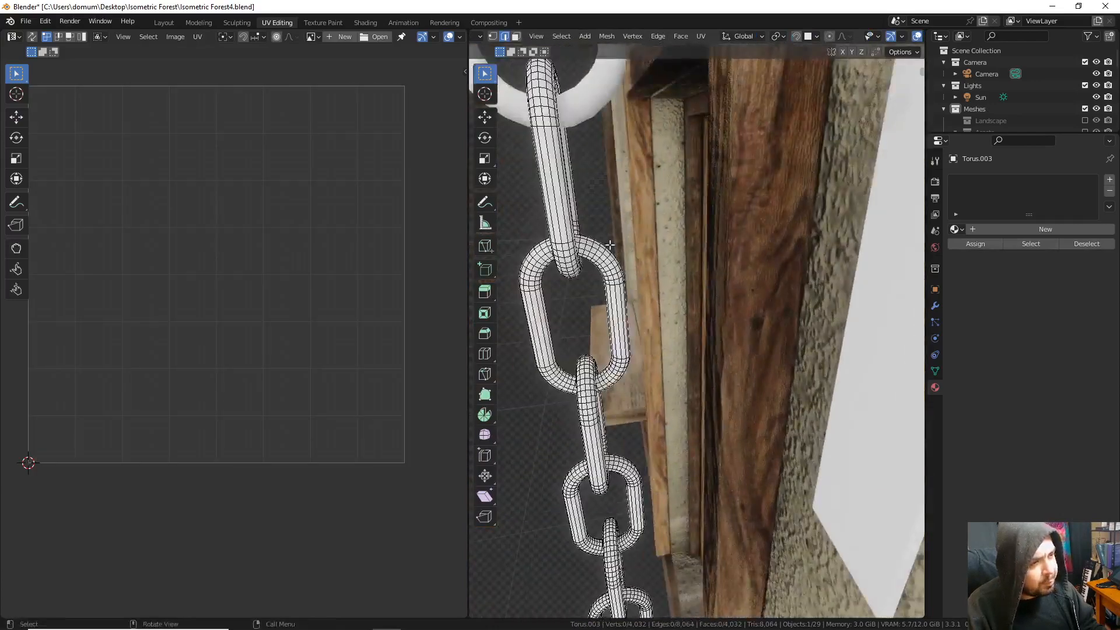
alt+click(548, 174)
shift+middle_drag(548, 174, 691, 225)
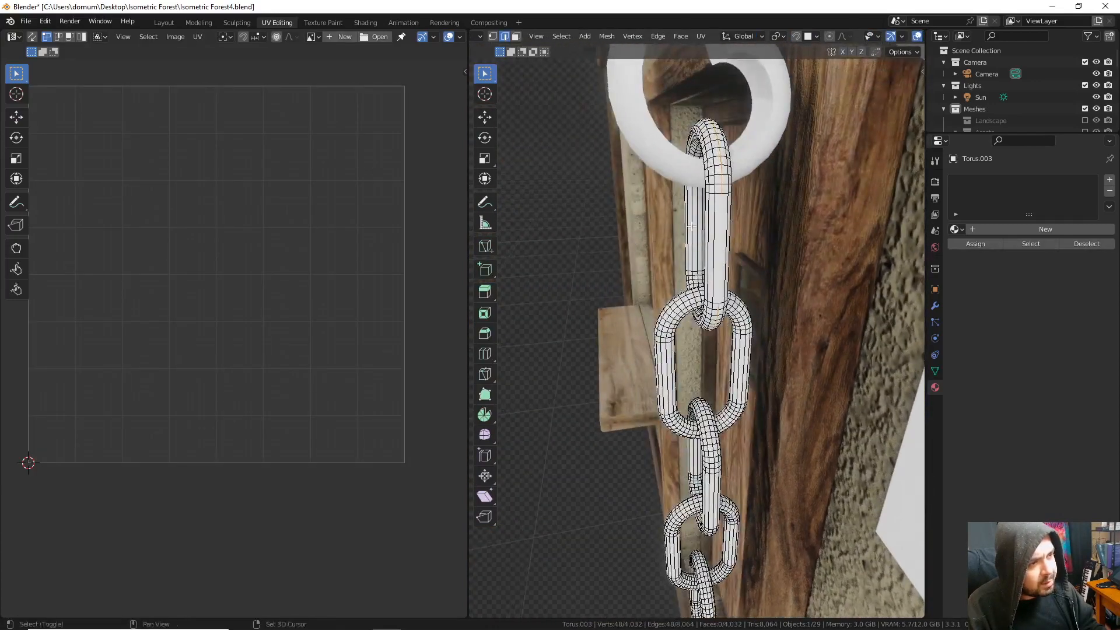
shift+middle_drag(706, 334, 693, 309)
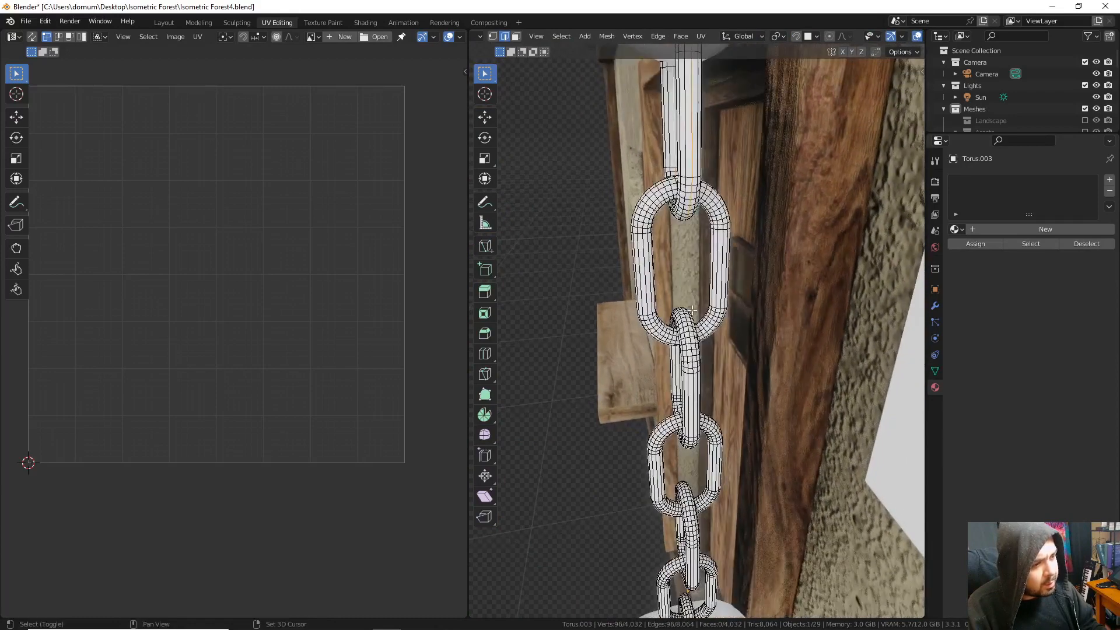
alt+shift+click(691, 354)
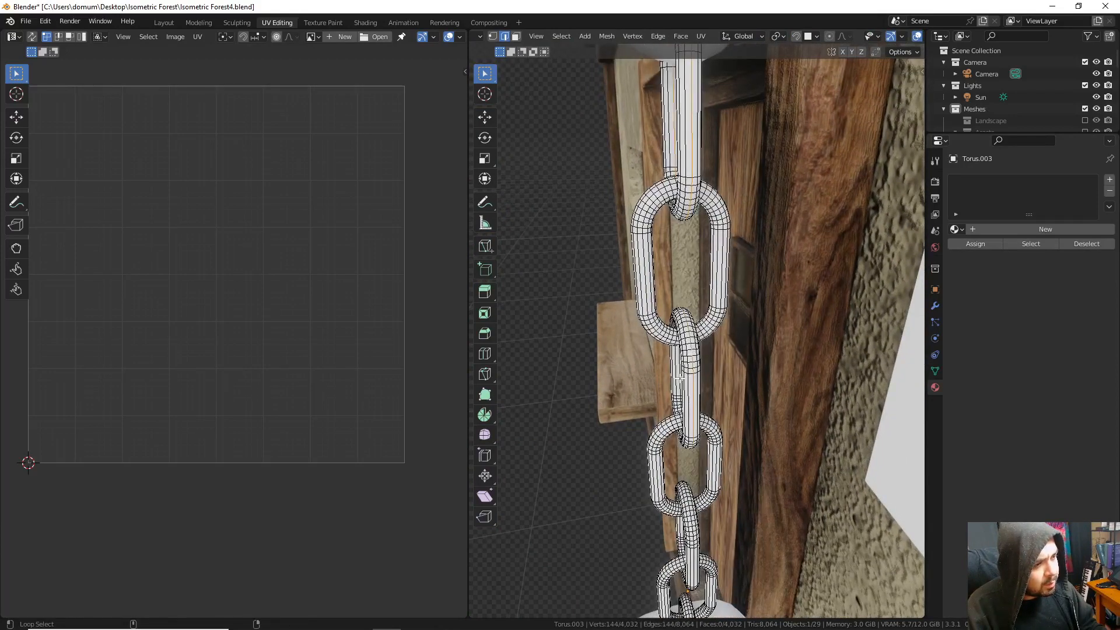
alt+shift+click(680, 376)
scroll(665, 362, up, 4)
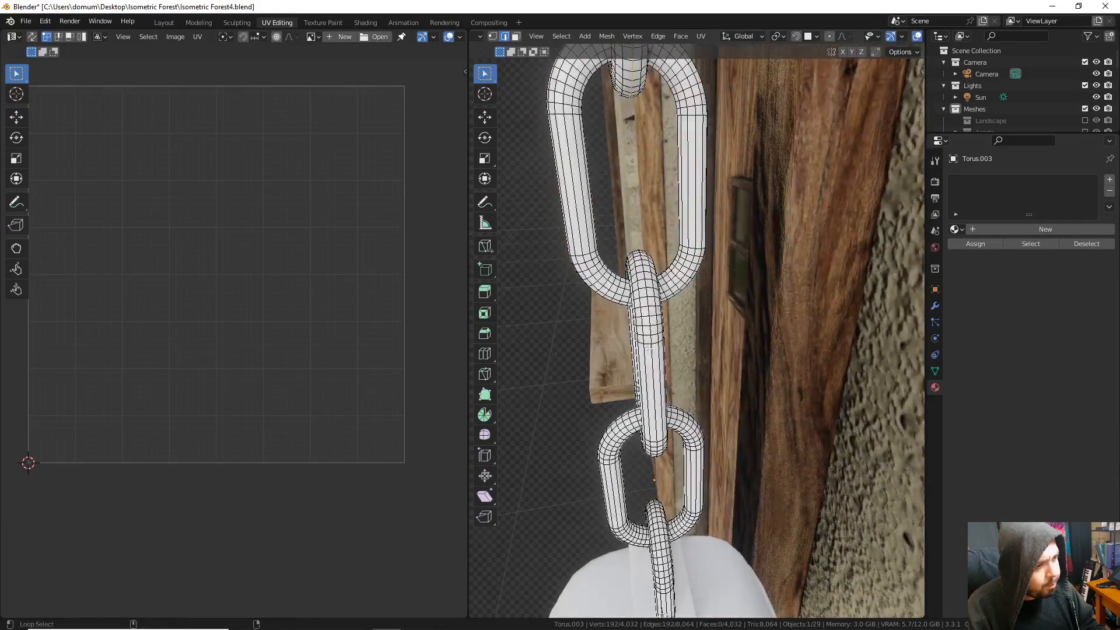
alt+shift+click(651, 361)
middle_drag(651, 361, 686, 387)
key(ctrl+z)
alt+shift+click(644, 355)
scroll(638, 430, up, 3)
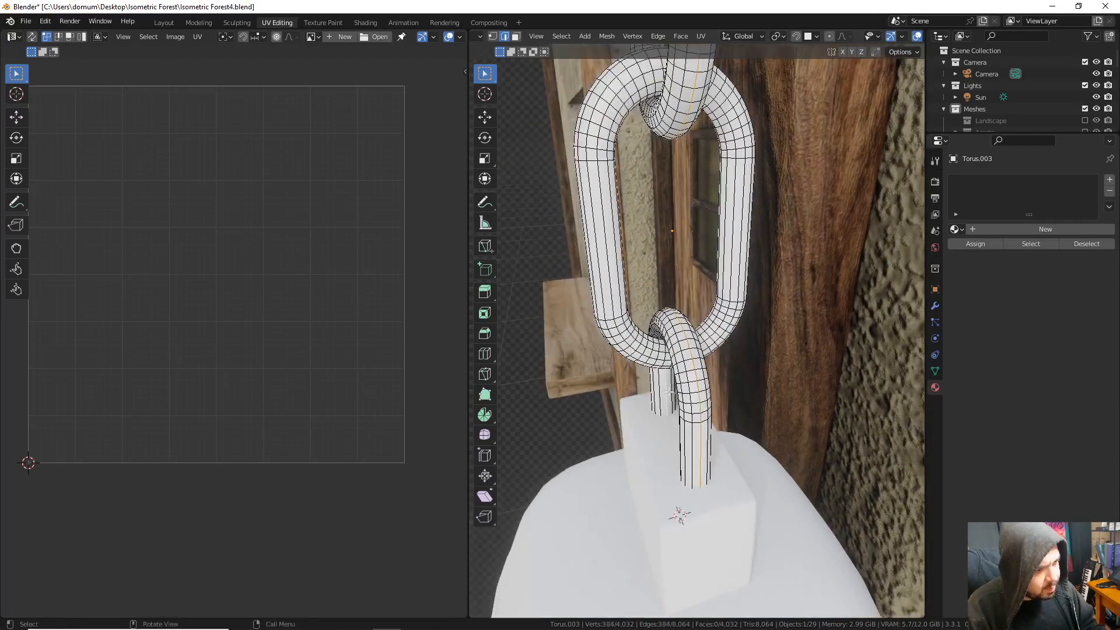
key(ctrl+e)
click(669, 391)
- Mark two lengthwise edge loops on each of the three remaining chain links as seams, and select the whole chain mesh
middle_drag(669, 392, 683, 360)
alt+click(714, 246)
alt+shift+click(650, 247)
alt+shift+click(669, 205)
alt+shift+click(647, 206)
shift+middle_drag(681, 93, 692, 316)
alt+shift+click(701, 175)
alt+shift+click(656, 162)
scroll(692, 316, up, 2)
scroll(692, 315, down, 5)
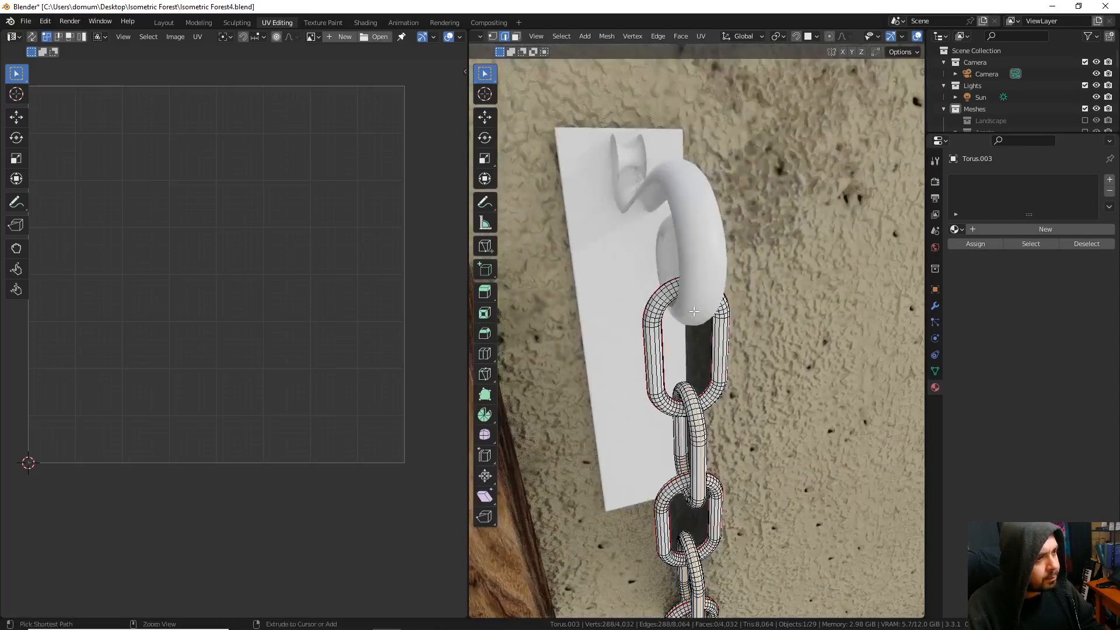
key(ctrl+e)
click(684, 310)
key(a)
click(681, 234)
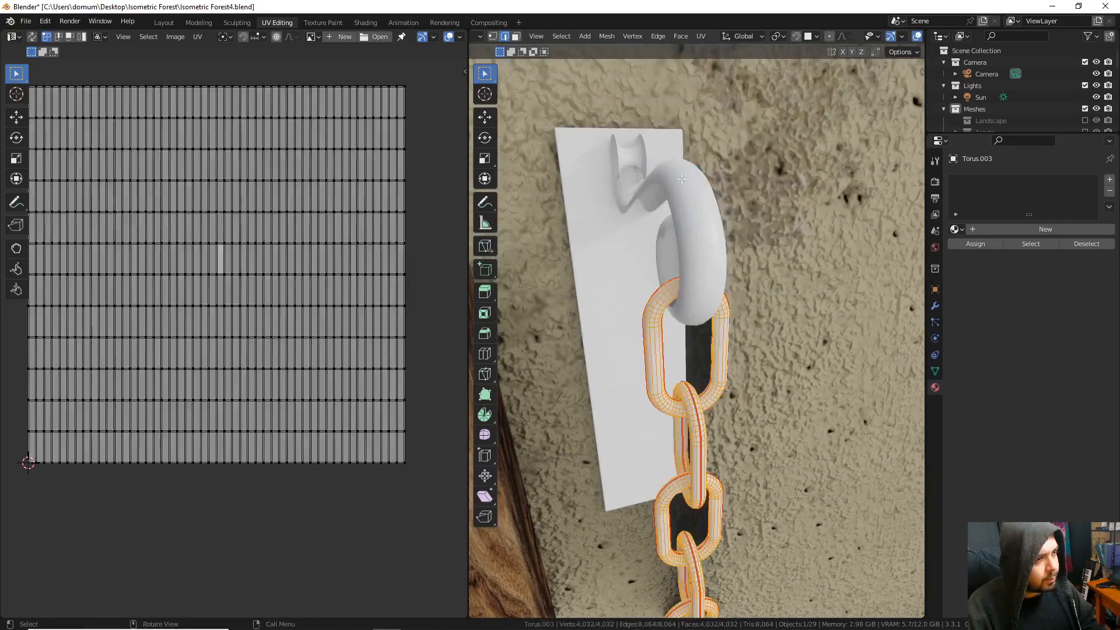
key(ctrl+e)
click(682, 179)
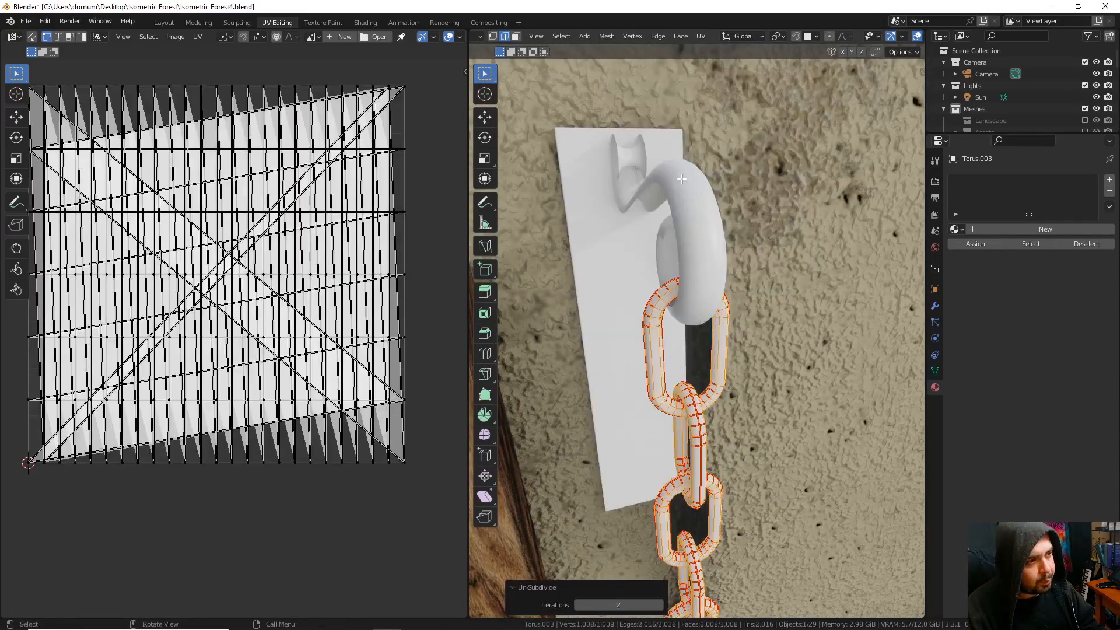
key(z)
key(Escape)
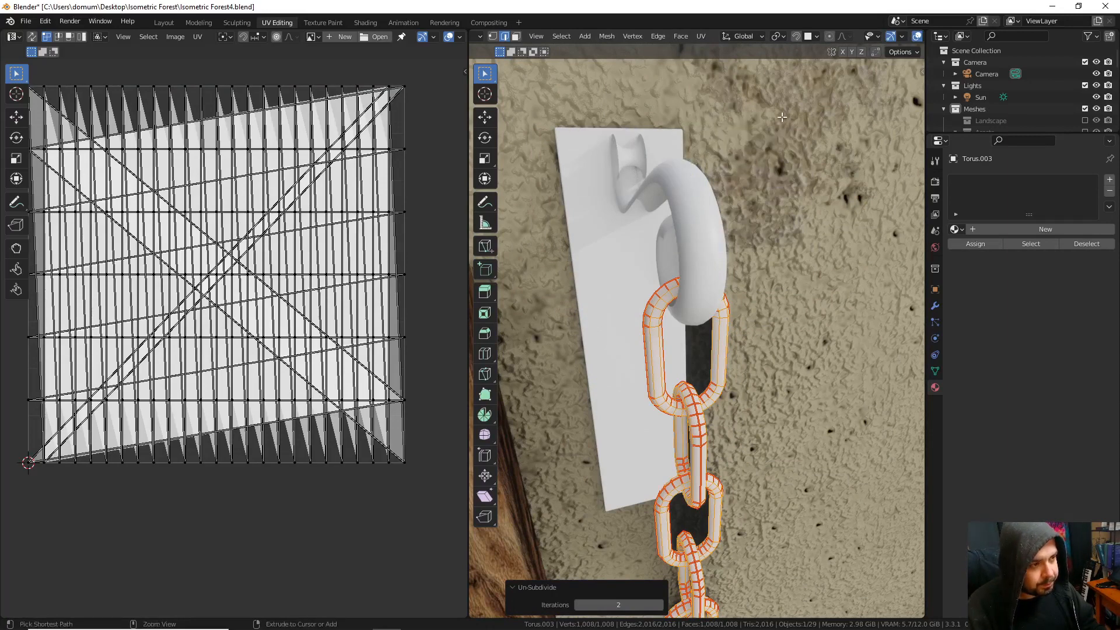
key(ctrl+z)
- Unwrap the whole chain mesh and return to Object Mode
key(u)
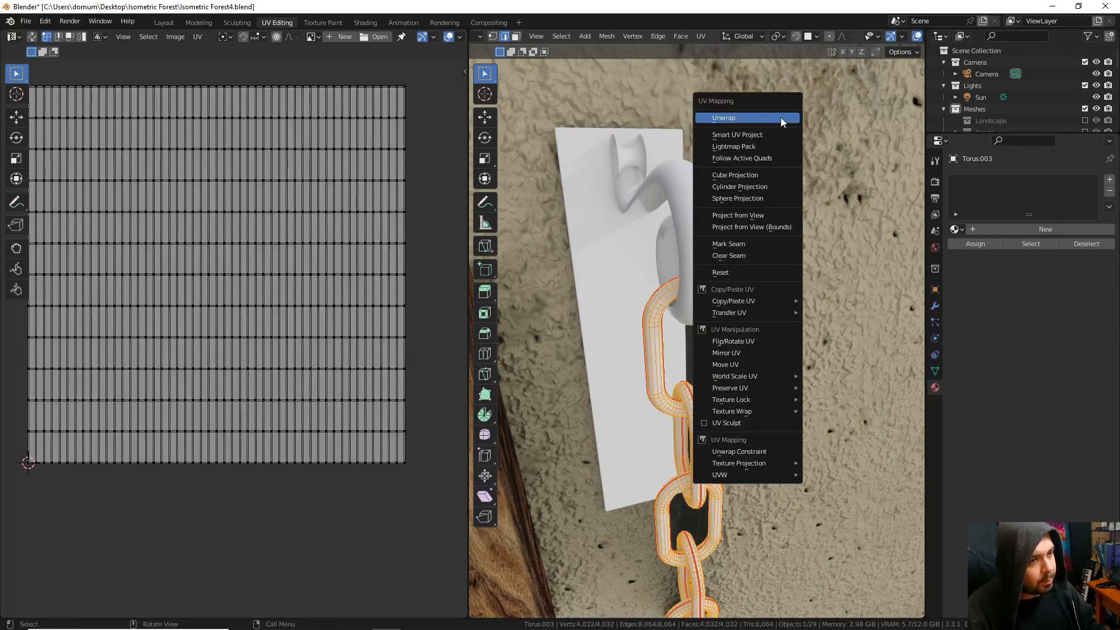
click(783, 118)
key(Tab)
- Mark all edges of the small block on top of the lantern as seams, and return to Object Mode
shift+middle_drag(743, 317, 695, 319)
scroll(695, 319, up, 3)
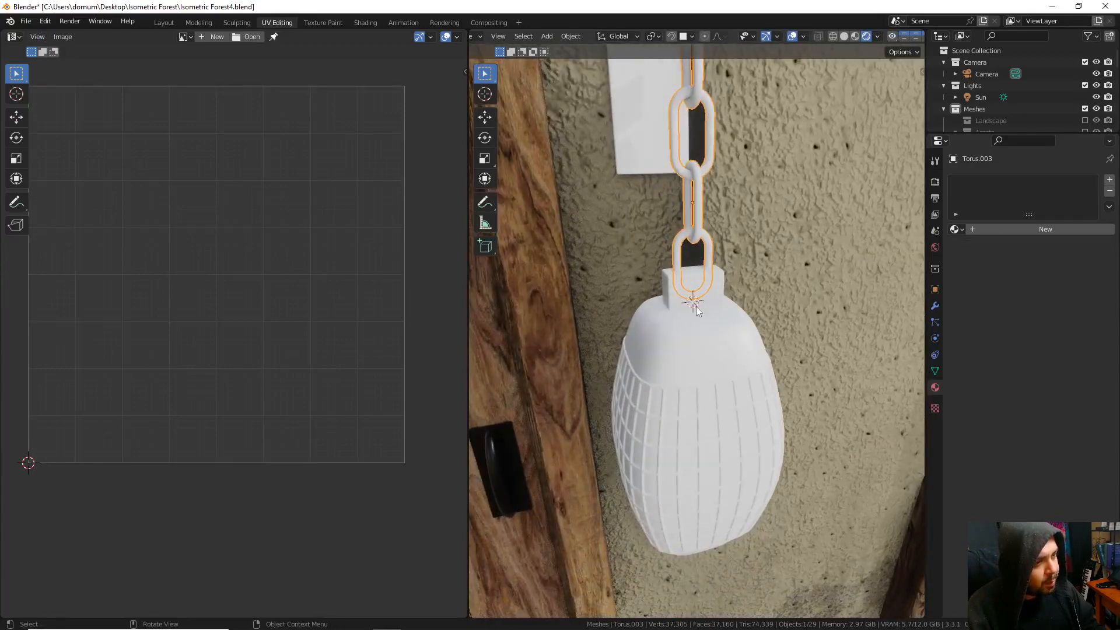
click(696, 307)
scroll(696, 306, up, 2)
key(Tab)
key(ctrl+Tab)
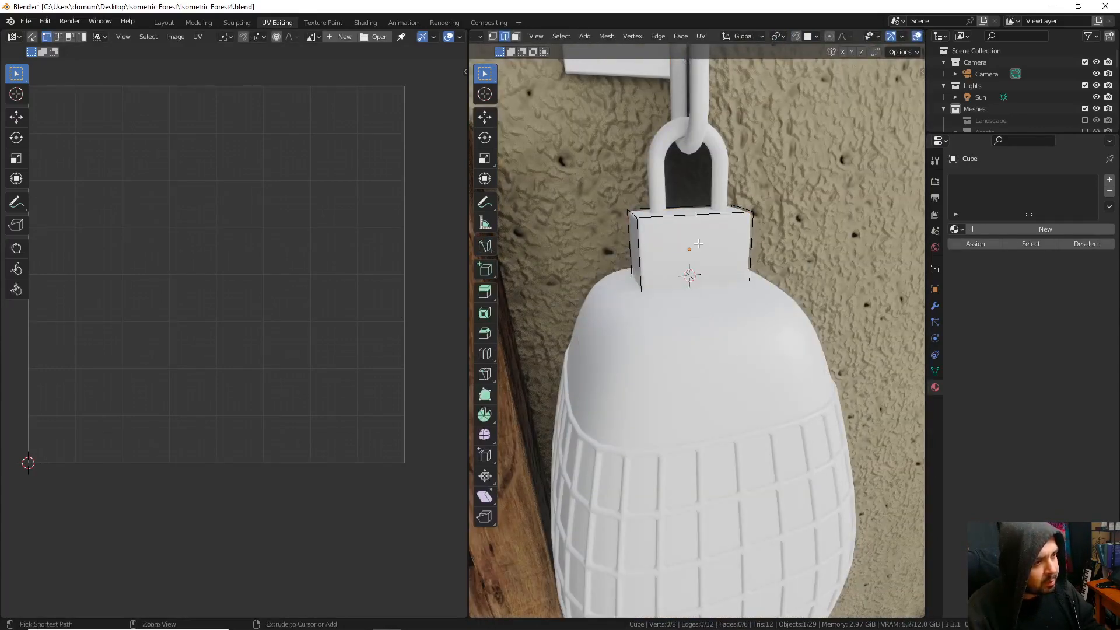
key(a)
key(ctrl+e)
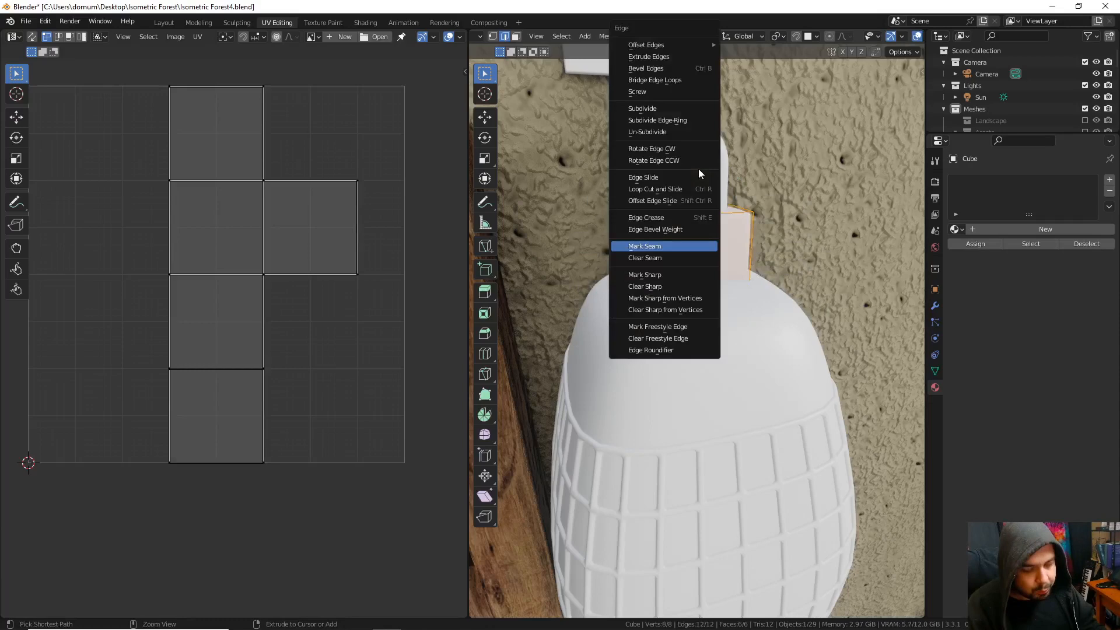
click(676, 246)
key(Tab)
- Edit the lantern's cap mesh and mark the curved corner edges of its upper part as seams
click(676, 323)
key(Tab)
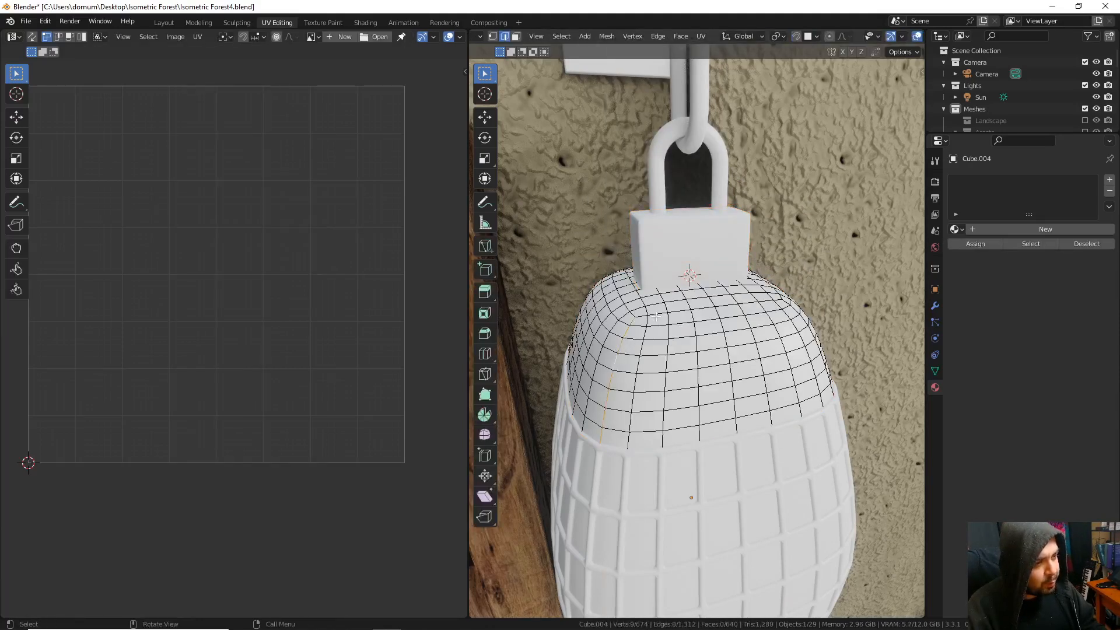
middle_drag(657, 317, 536, 318)
alt+shift+click(681, 328)
shift+middle_drag(883, 423, 751, 293)
alt+shift+click(770, 323)
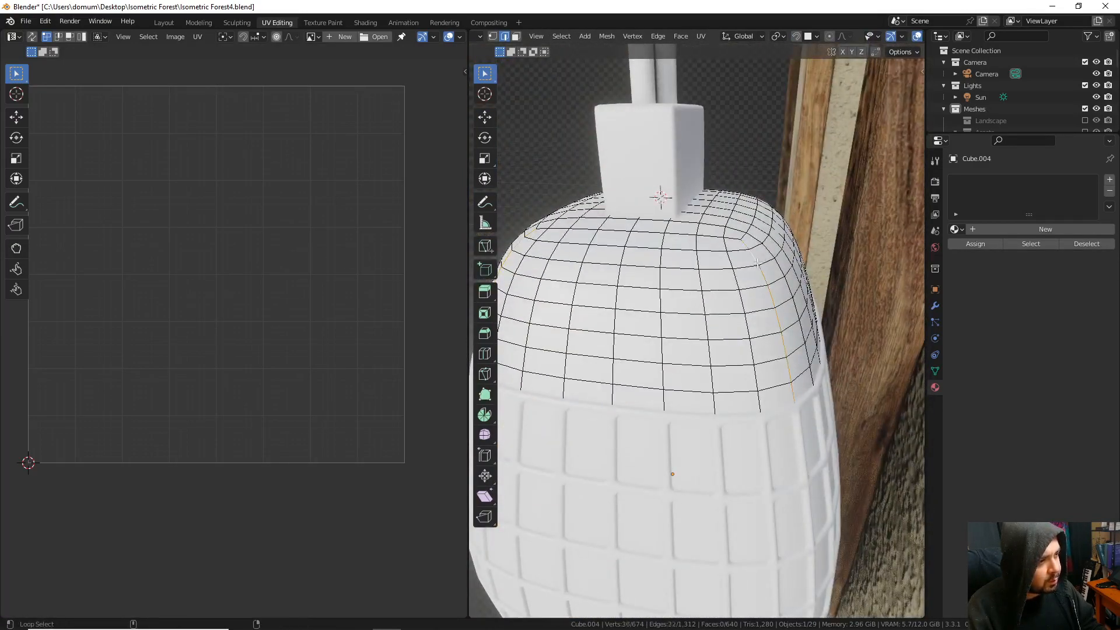
key(ctrl+e)
click(721, 263)
- Select the whole lantern cap mesh, including its bottom part, and unwrap it
key(a)
click(720, 193)
key(a)
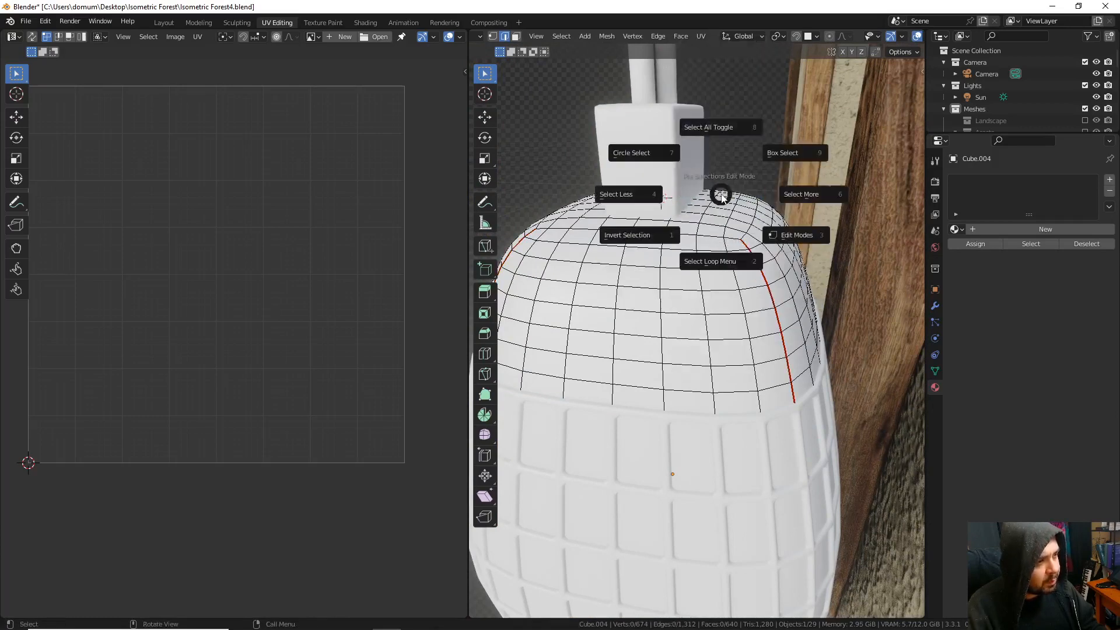
click(719, 131)
key(u)
click(719, 131)
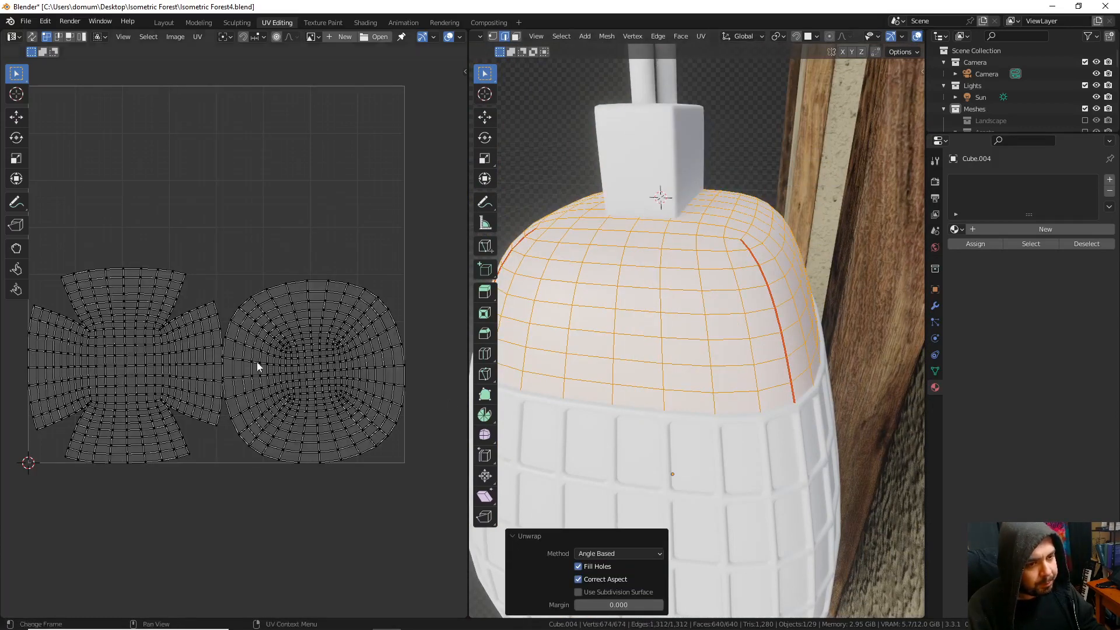
- Mark the four curved corner edges on the lantern's bottom part as seams
middle_drag(700, 362, 590, 378)
middle_drag(600, 379, 730, 328)
click(659, 421)
alt+shift+click(684, 335)
alt+shift+click(671, 363)
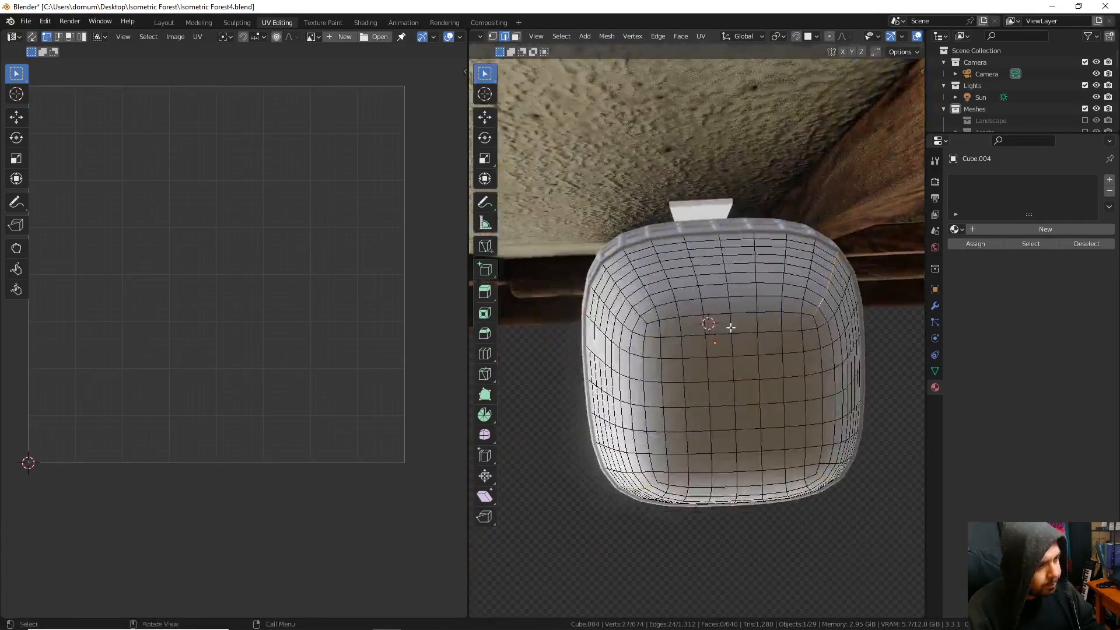
alt+shift+click(636, 309)
right_click(637, 314)
click(639, 322)
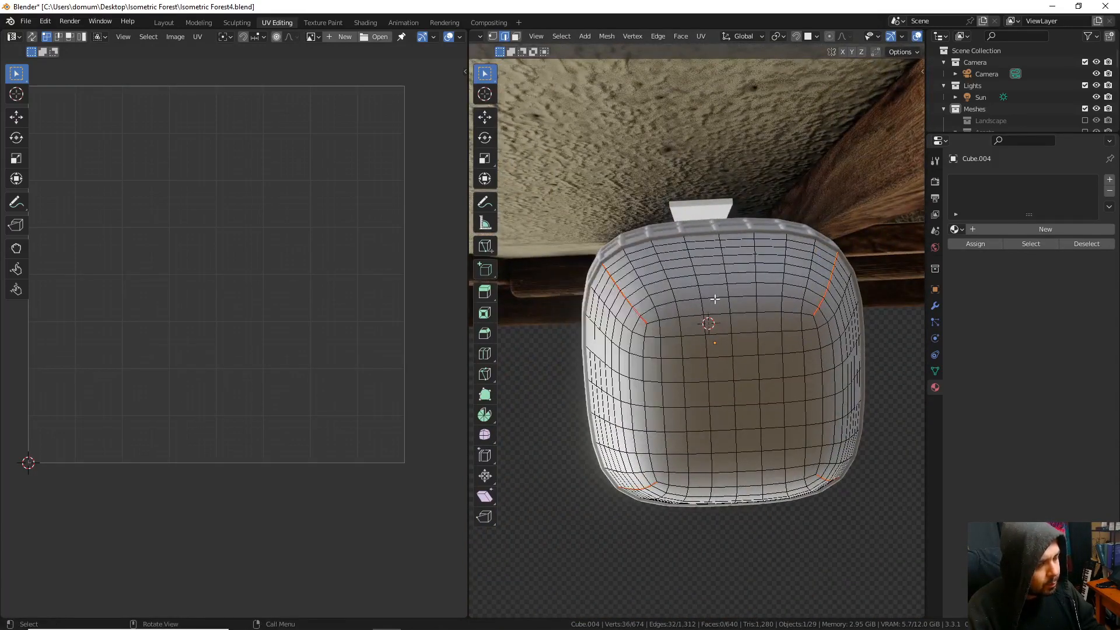
- Unwrap the lantern's top and bottom caps together with their corner seams, and return to Object Mode
middle_drag(639, 322, 694, 342)
key(l)
key(i)
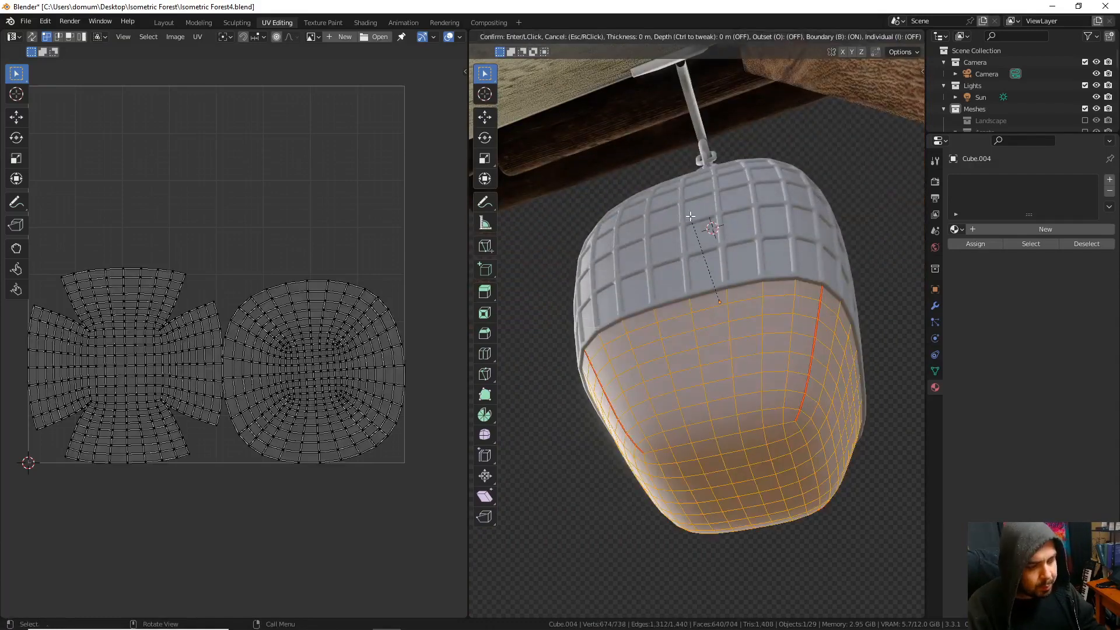
key(Escape)
key(u)
click(691, 217)
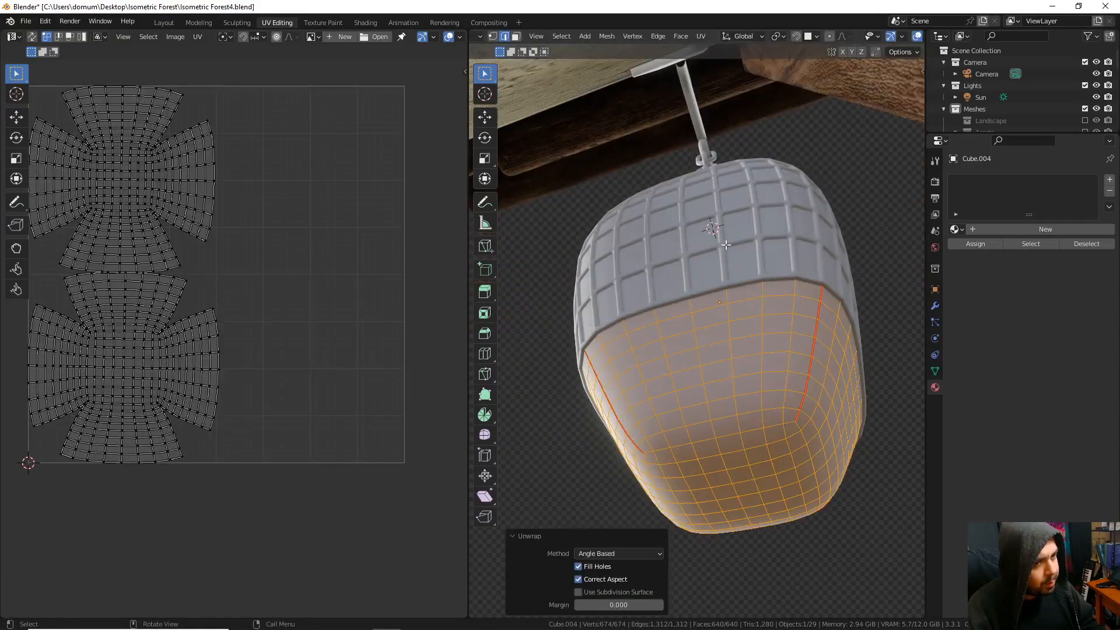
key(Tab)
- Isolate the lantern's middle body in local view and mark its vertical corner edges as seams
middle_drag(725, 244, 680, 348)
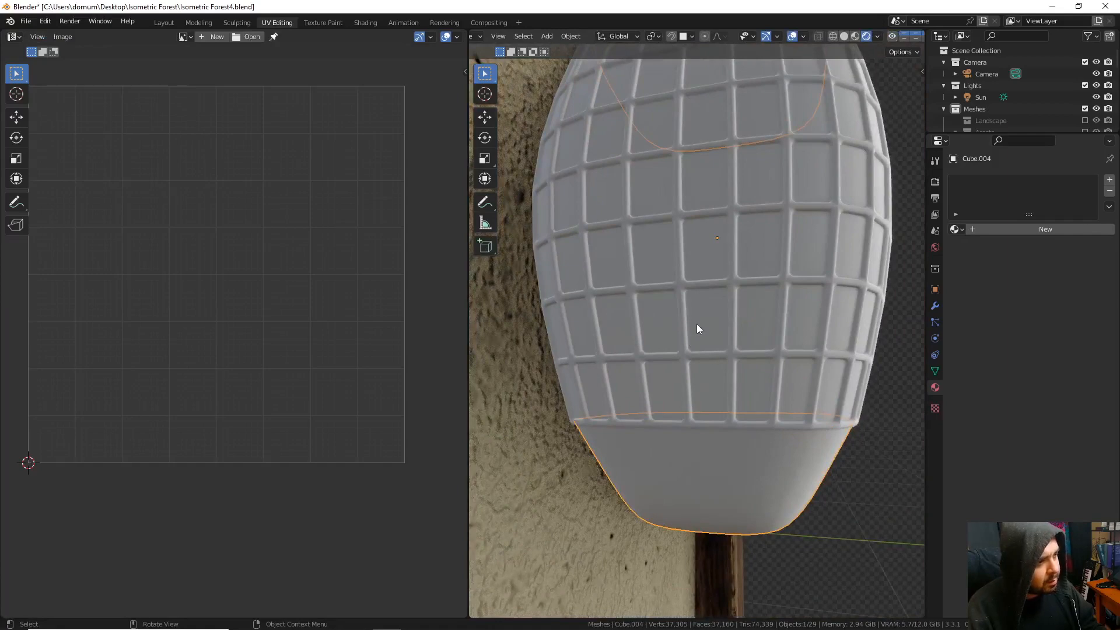
click(697, 325)
key(KP_Divide)
key(Tab)
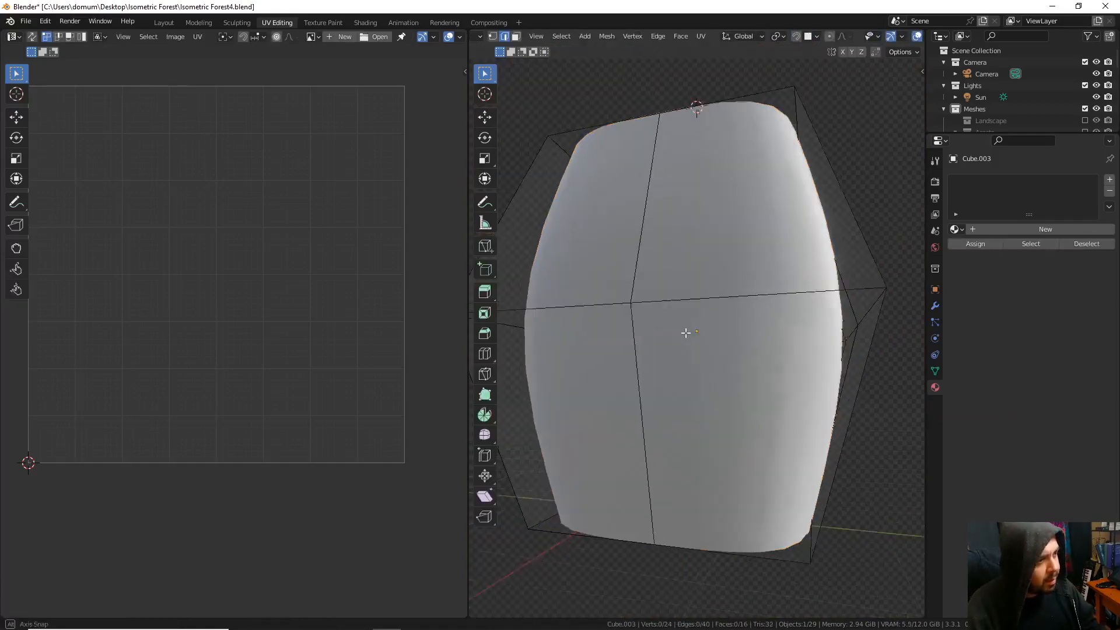
middle_drag(682, 333, 881, 261)
alt+shift+click(823, 260)
alt+shift+click(878, 264)
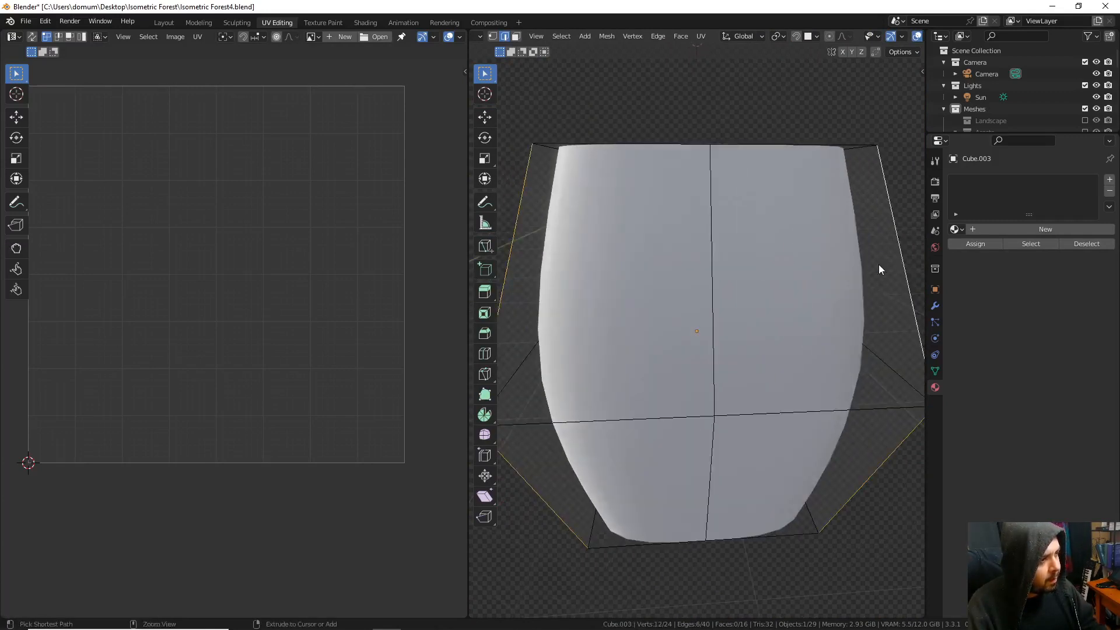
- Display the middle body's modifiers, unwrap its whole mesh, and return to Object Mode
key(Tab)
click(935, 305)
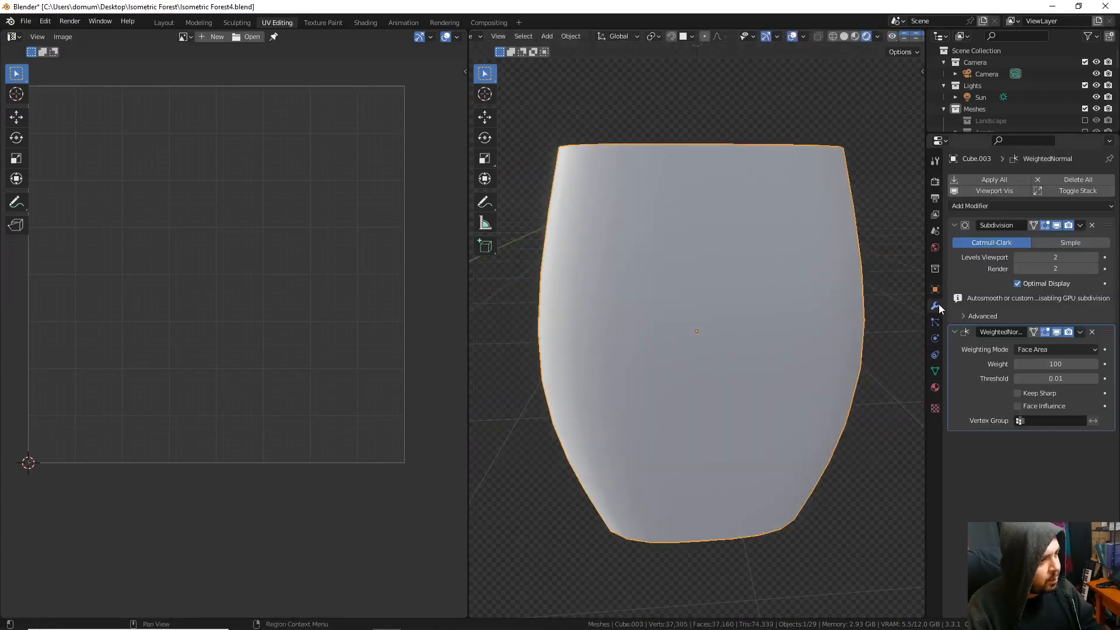
key(Tab)
key(a)
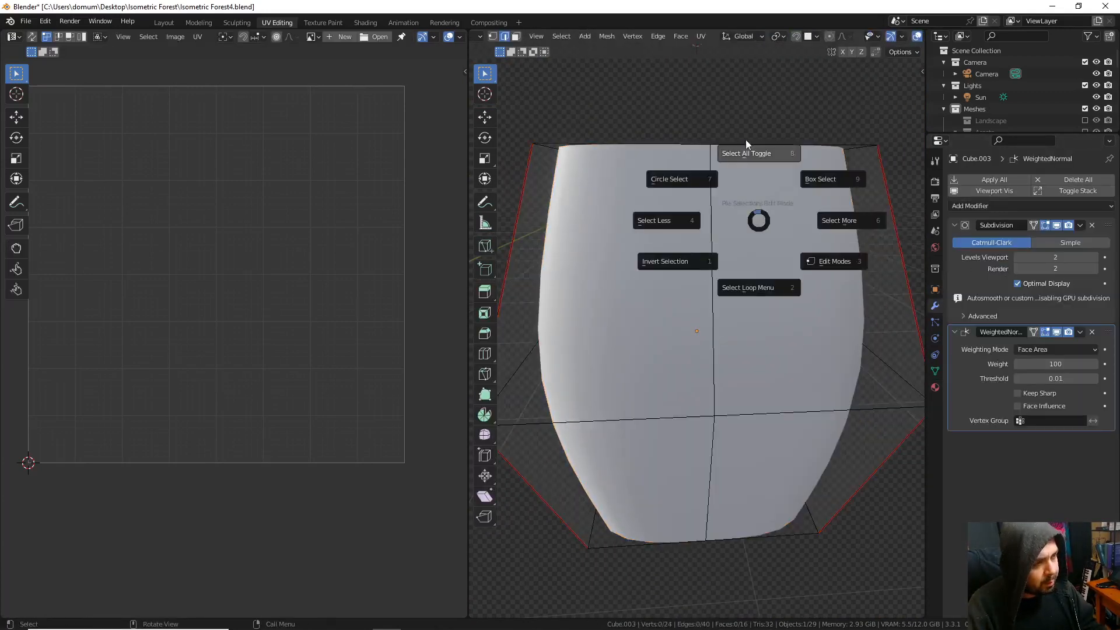
click(748, 146)
key(u)
click(746, 139)
key(Tab)
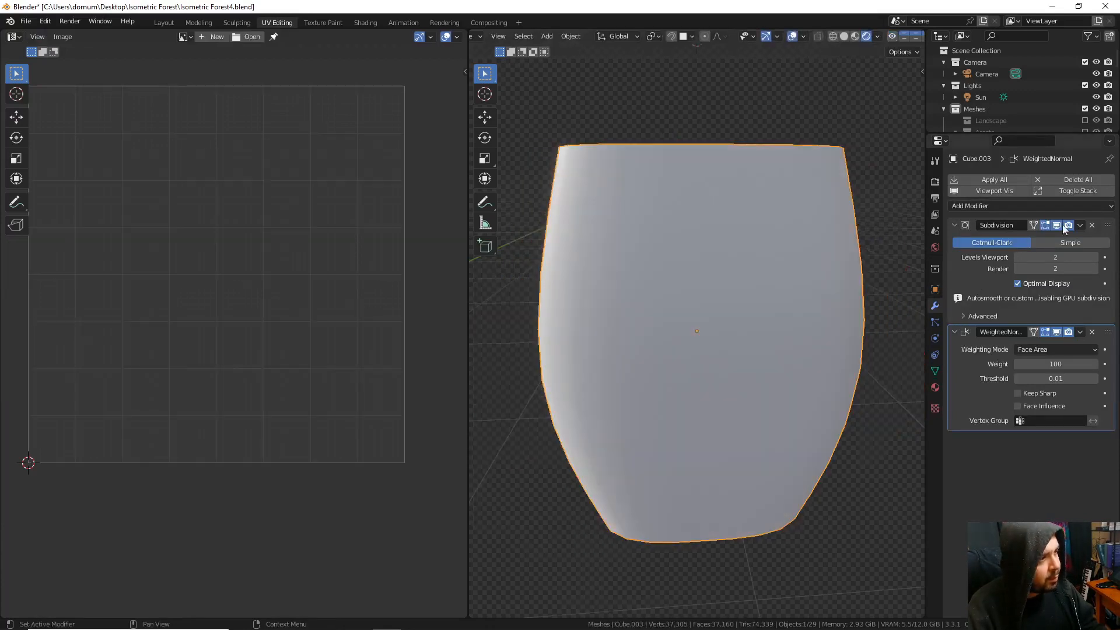
- Apply the Subdivision modifier on the lantern's middle body and leave local view
key(ctrl+a)
key(KP_Divide)
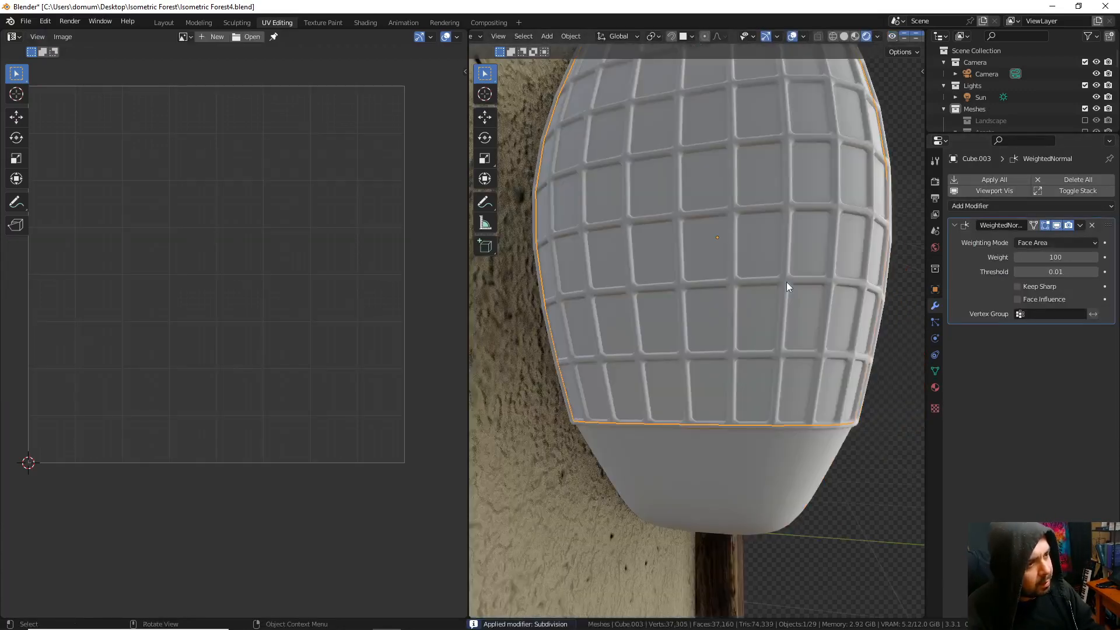
- Select the sharp edges of the lattice cage around the lantern's body in Edit Mode and mark them as seams
click(736, 254)
key(Tab)
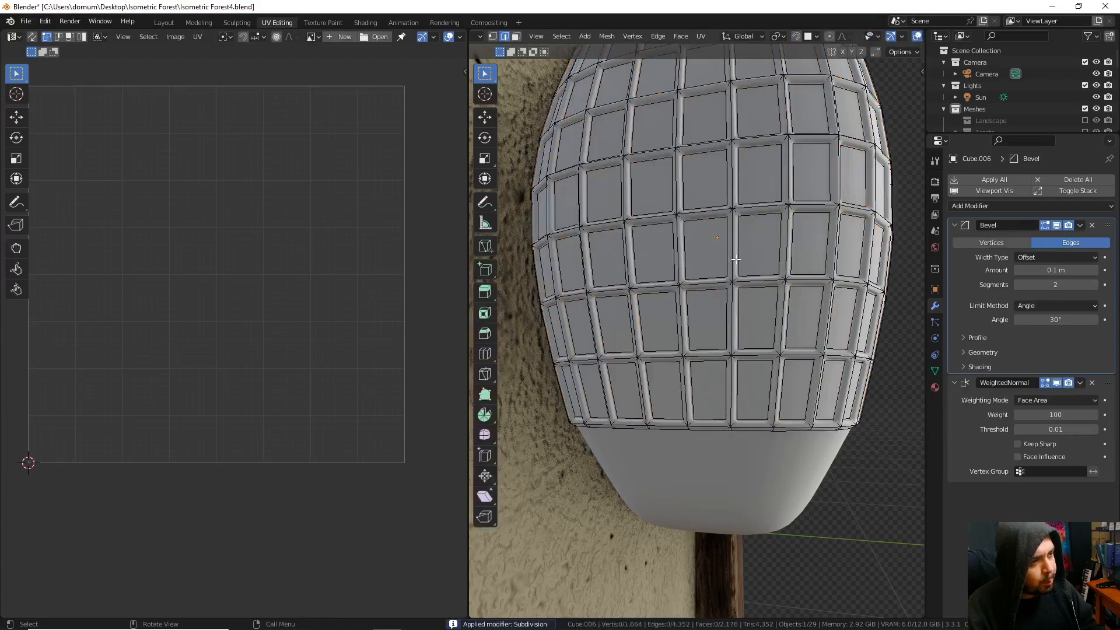
key(a)
click(724, 198)
key(a)
click(716, 130)
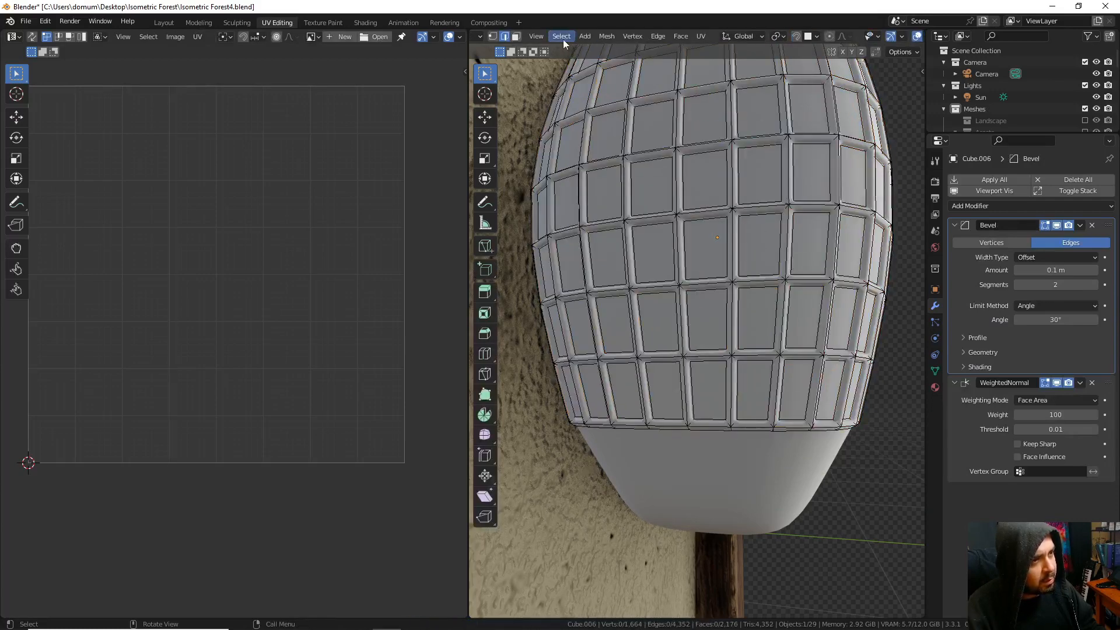
click(562, 39)
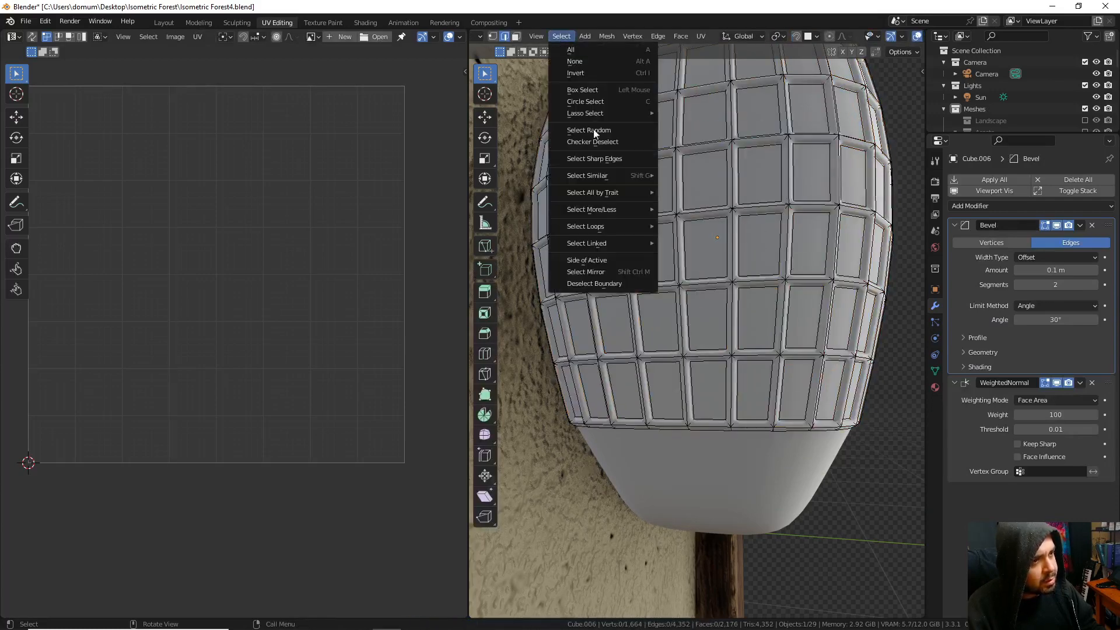
click(614, 159)
key(ctrl+e)
click(653, 245)
- Unwrap the lattice cage's whole mesh and average its UV island scale, returning to Object Mode
key(a)
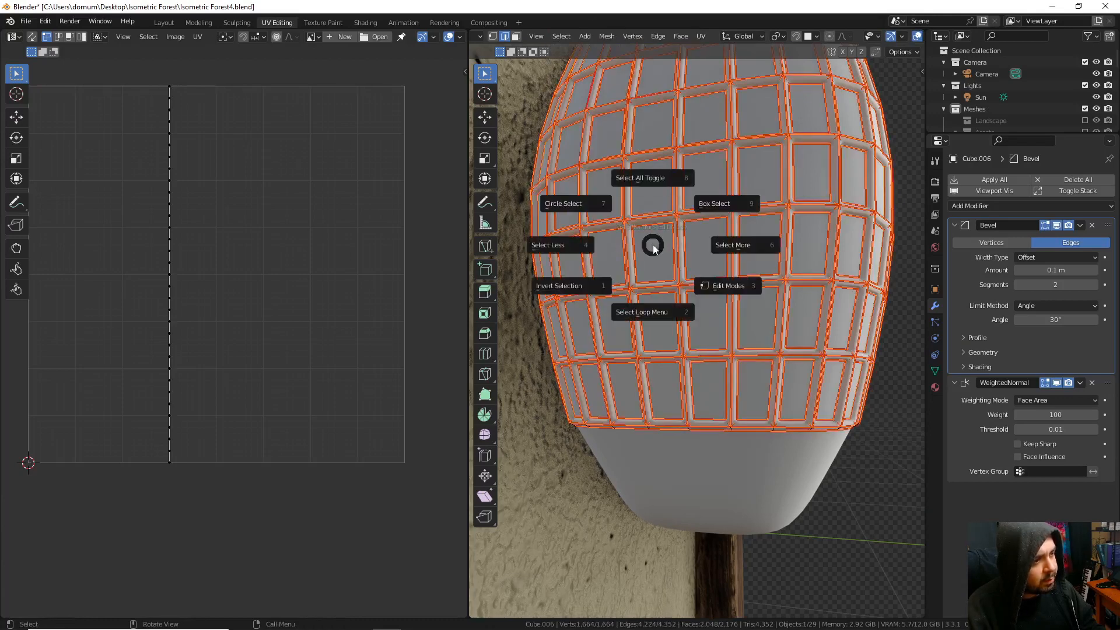
click(641, 176)
key(a)
click(640, 117)
key(u)
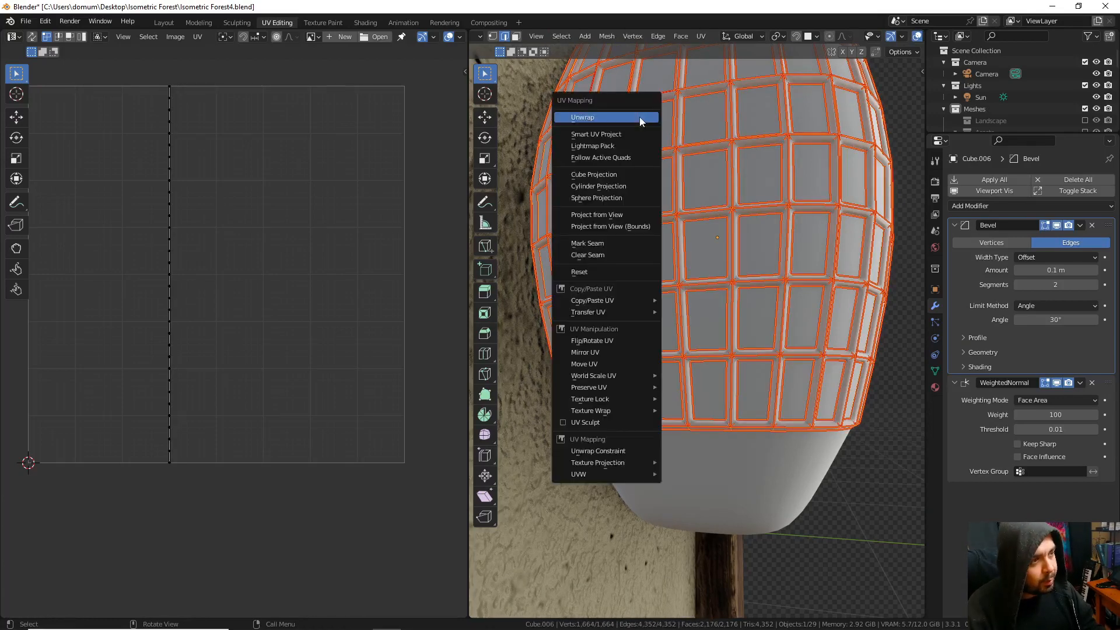
click(640, 119)
key(a)
key(ctrl+a)
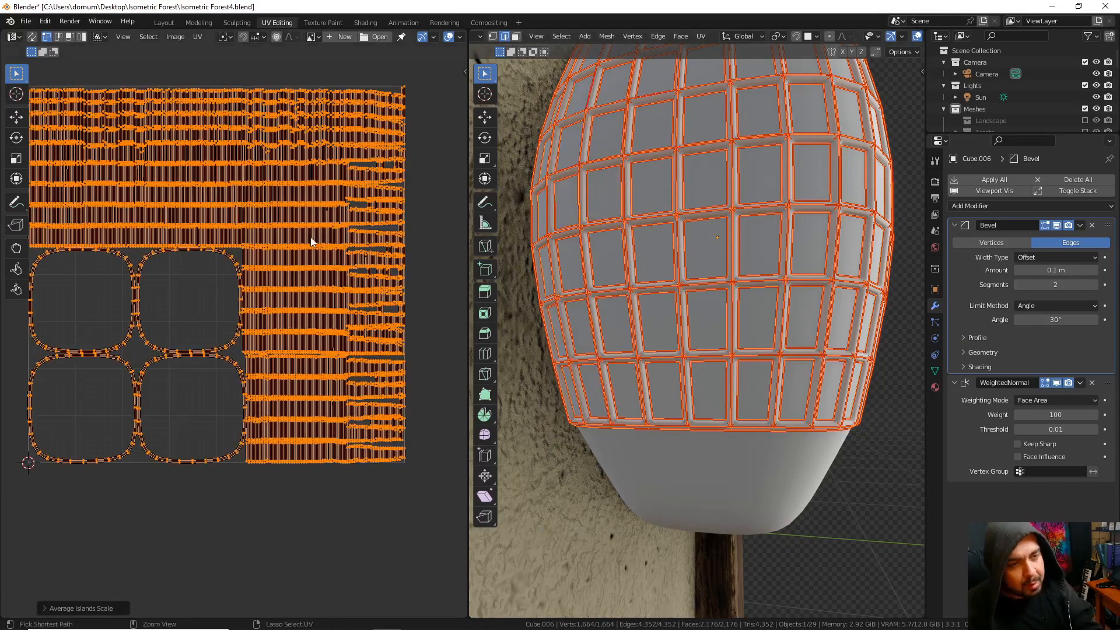
key(Tab)
- Select all lantern objects from Cube through Torus.003 and move them to a new collection named Lanterne
scroll(754, 324, down, 6)
key(a)
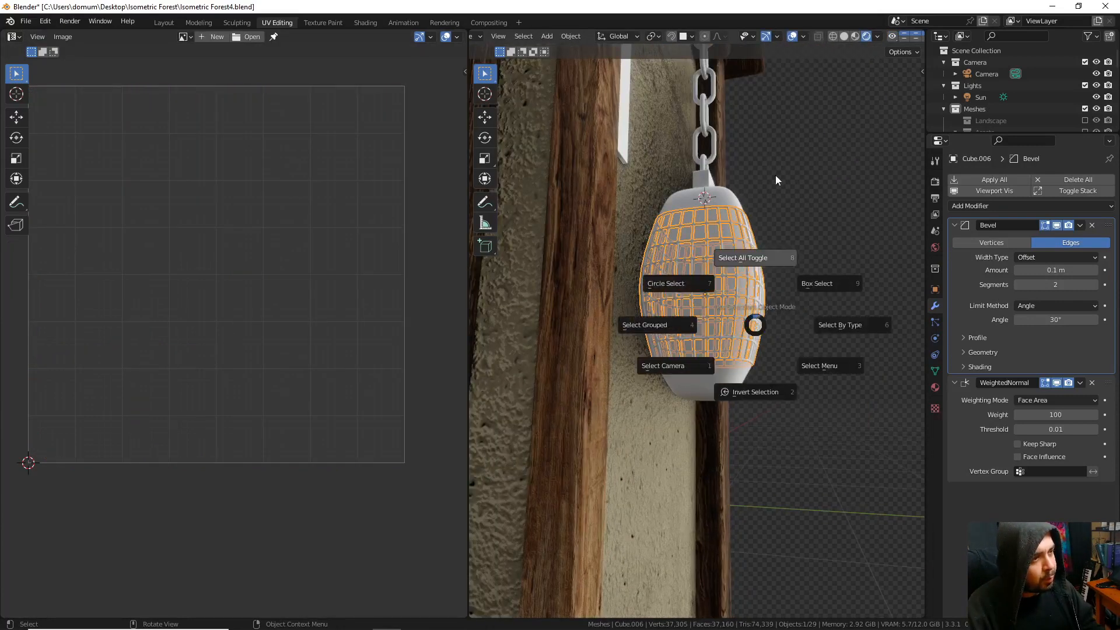
key(Escape)
scroll(815, 160, up, 3)
scroll(992, 111, down, 5)
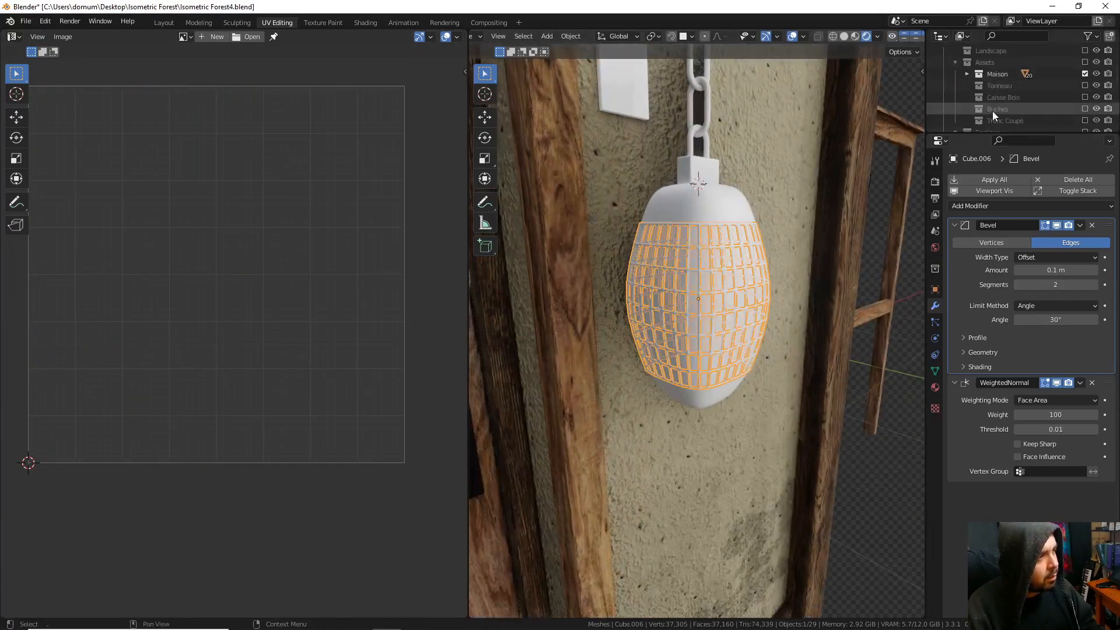
scroll(992, 110, down, 8)
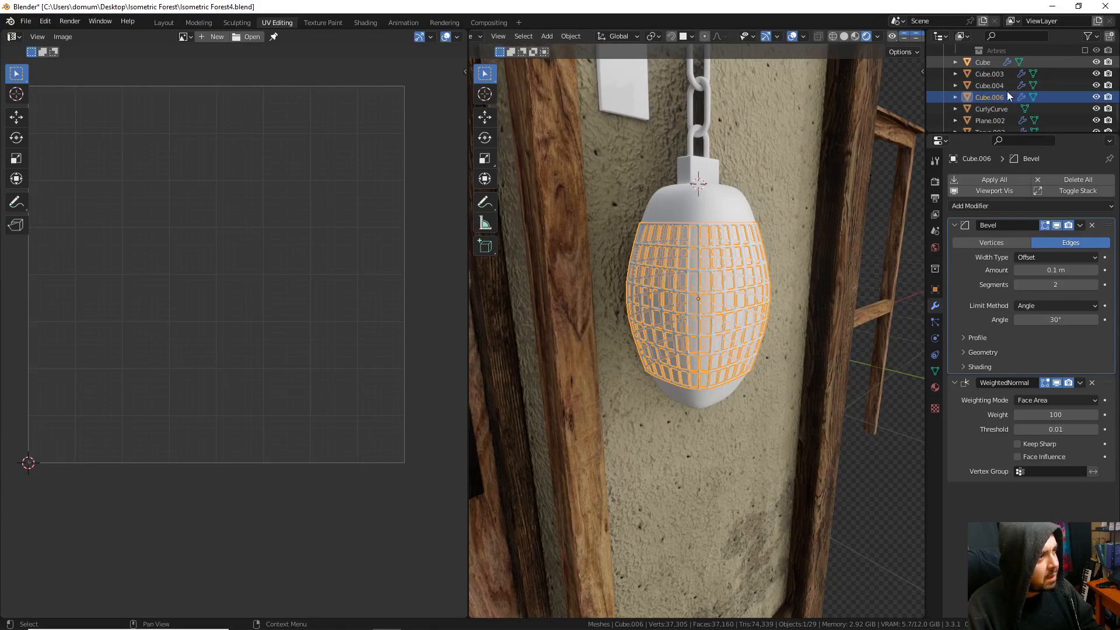
click(994, 62)
scroll(1005, 97, down, 2)
shift+click(965, 121)
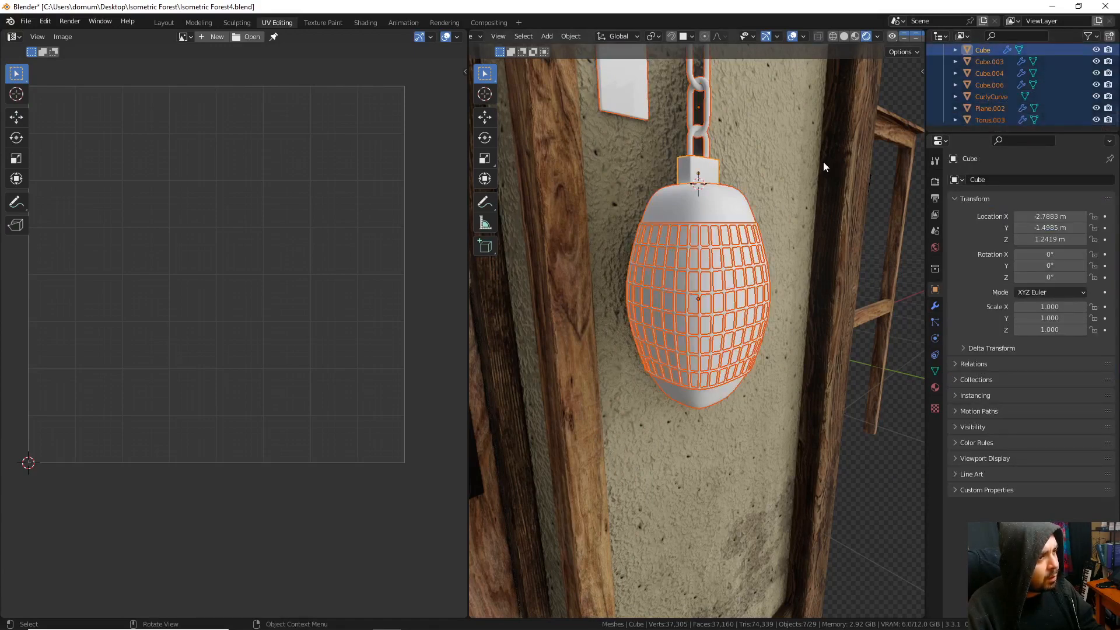
scroll(821, 163, down, 3)
key(m)
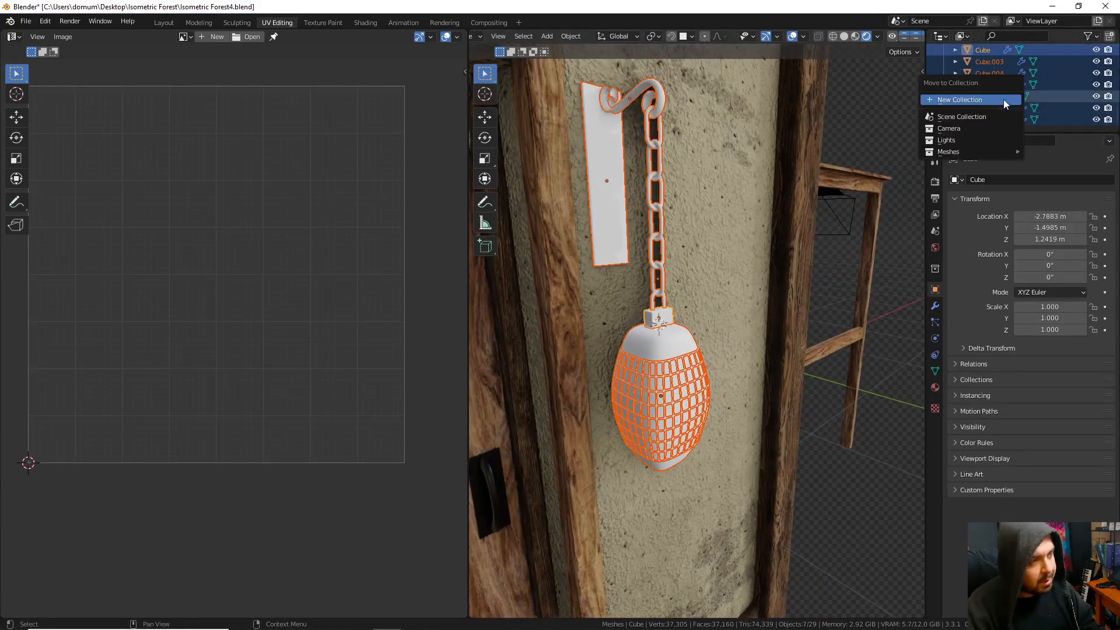
click(1004, 100)
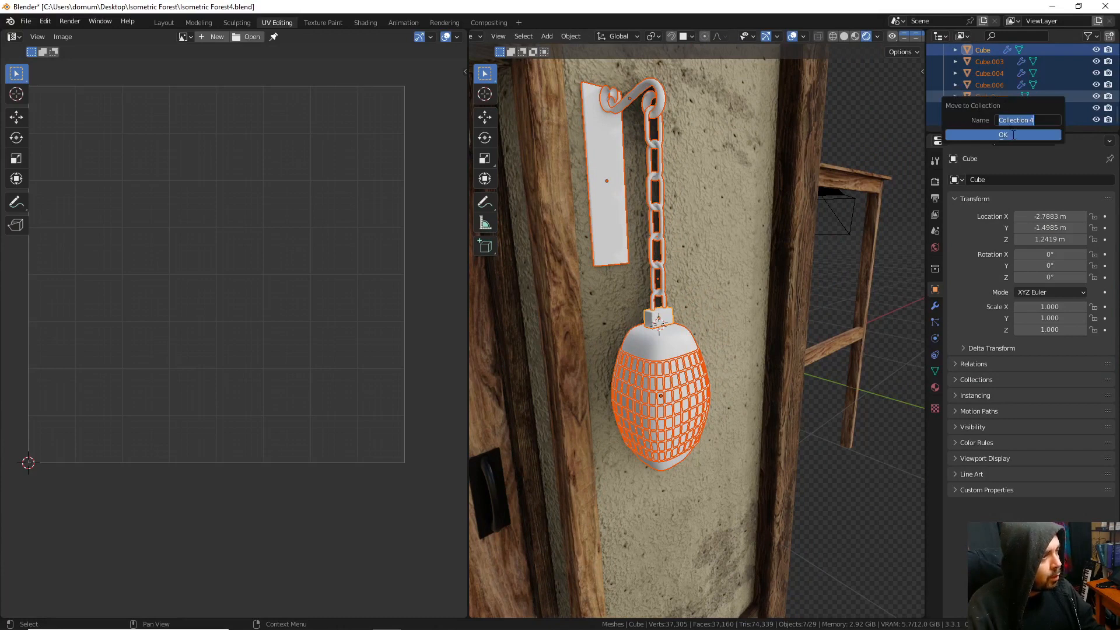
text(L)
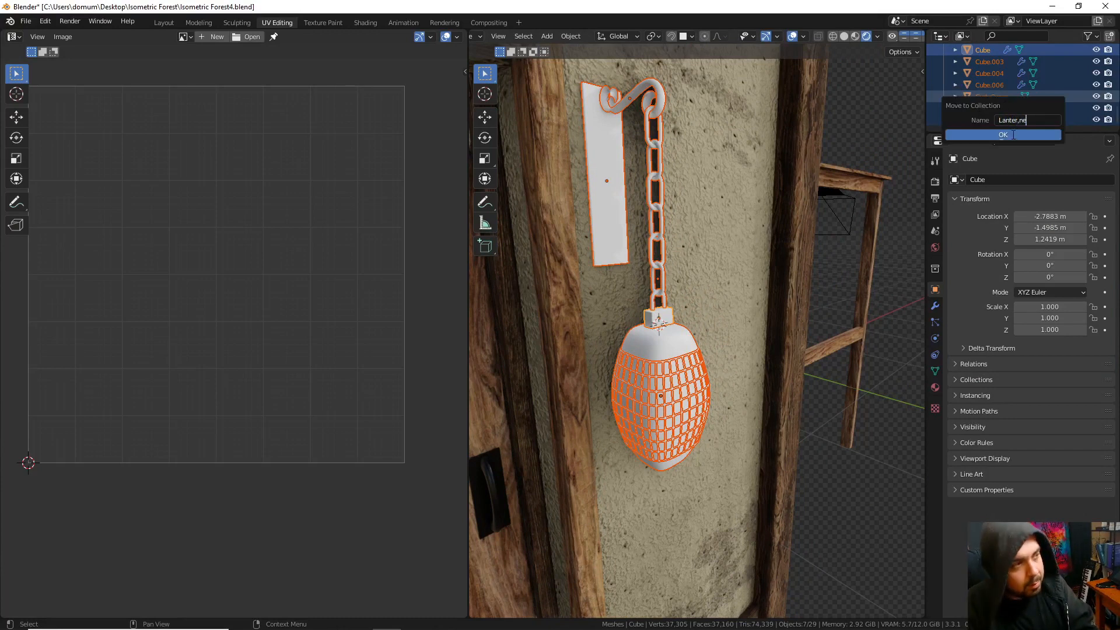
text(anterne)
key(Return)
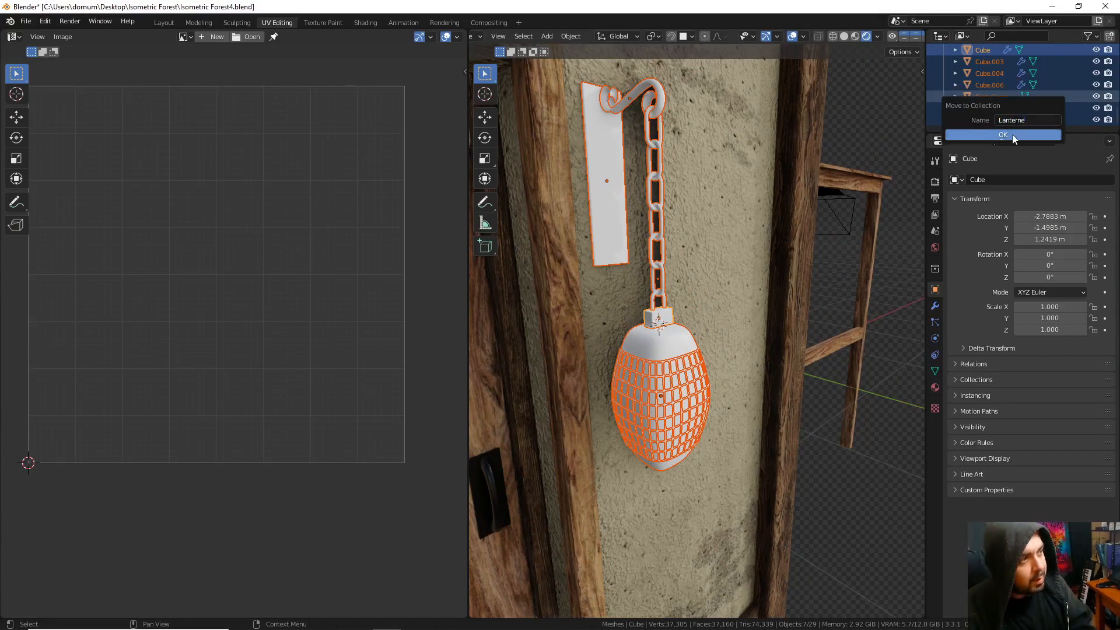
click(1013, 135)
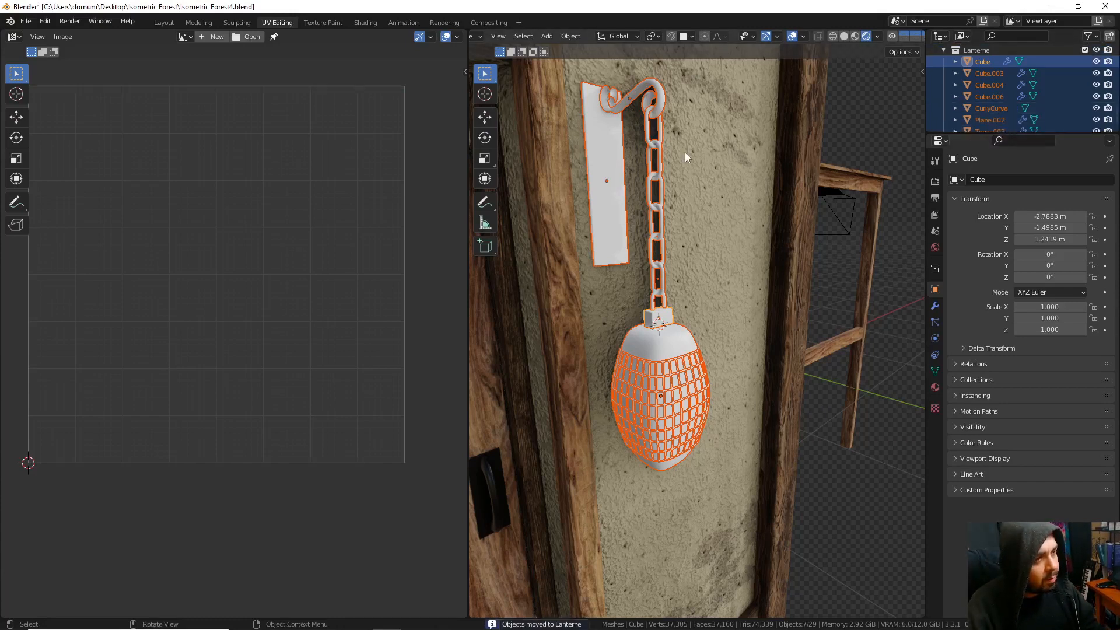
- Create a new material named M_MetalNoir on the square block above the lantern
click(935, 388)
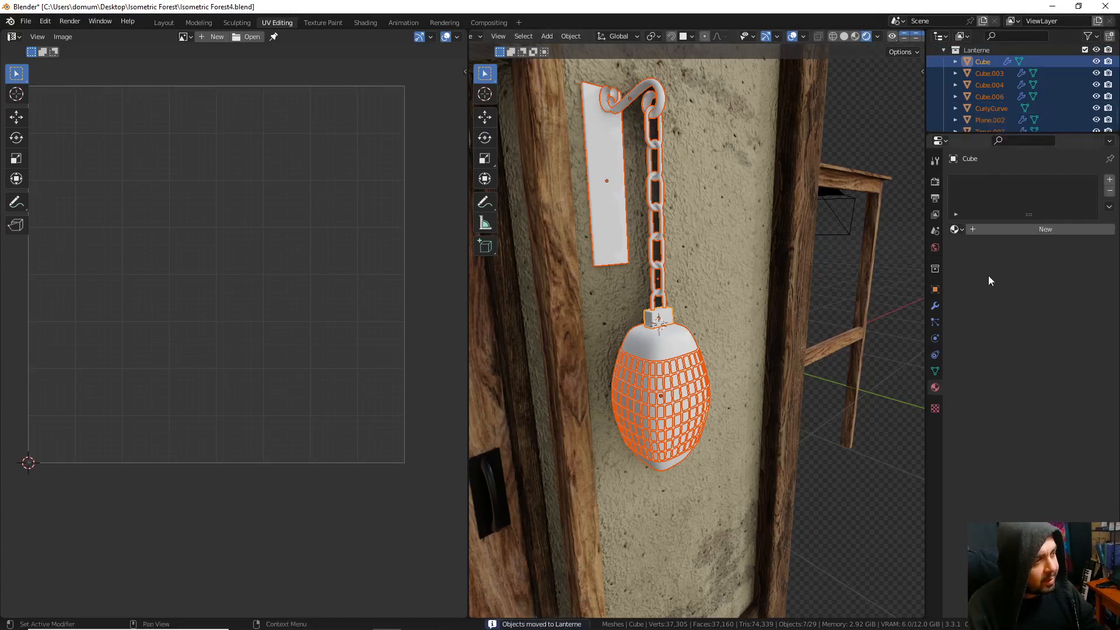
click(1020, 234)
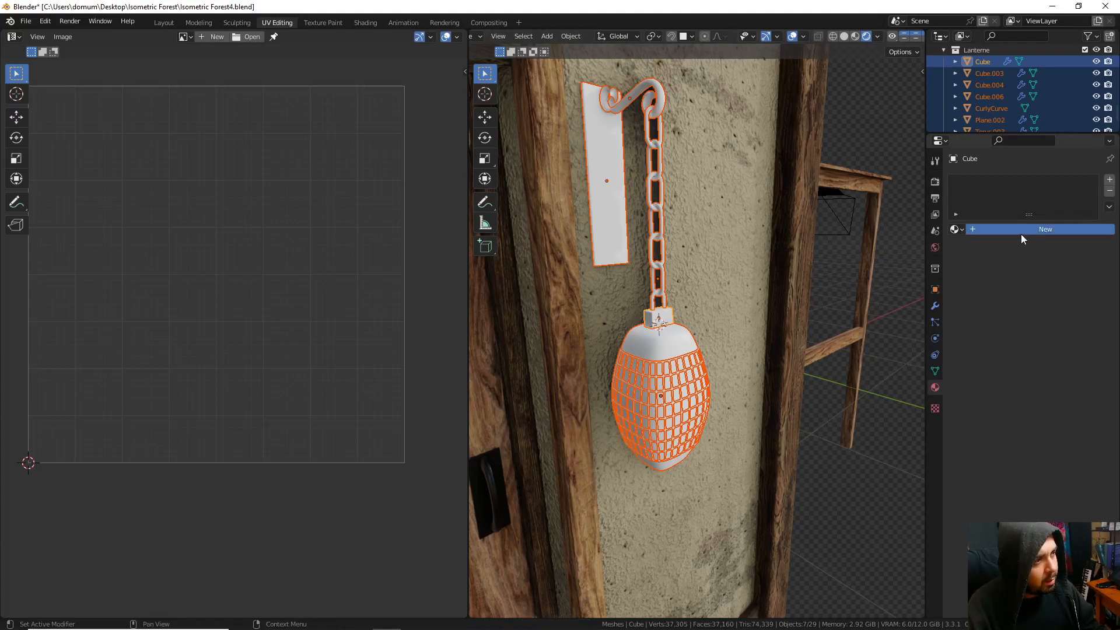
double_click(1003, 228)
text(M)
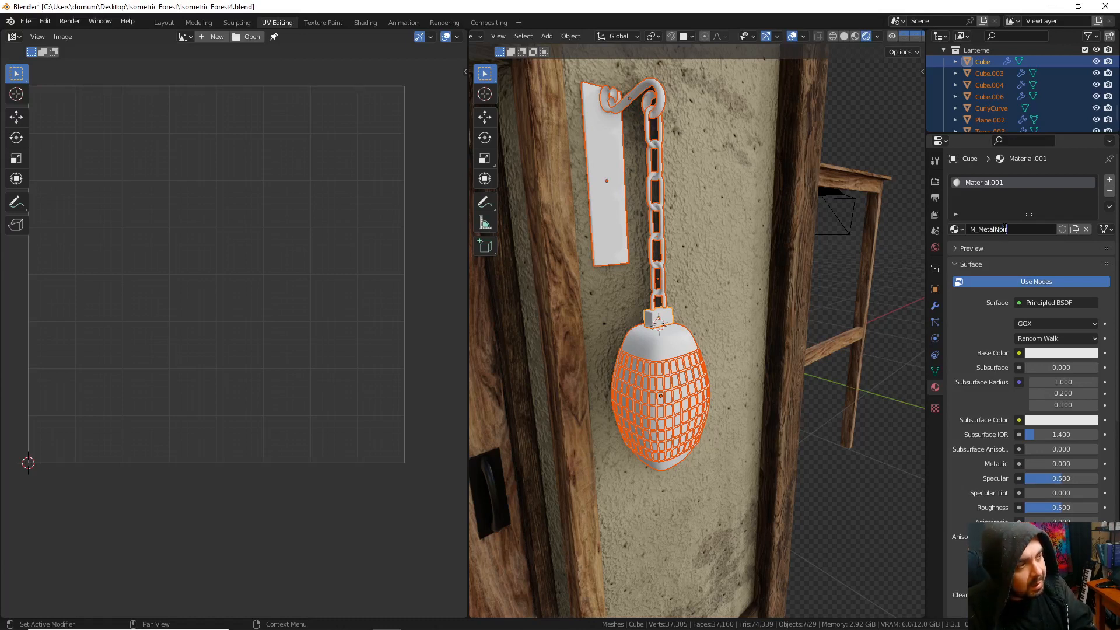
text(_MetalNoir)
key(Return)
- Replace the square block's material with the existing M_MetalNoir.001
click(955, 229)
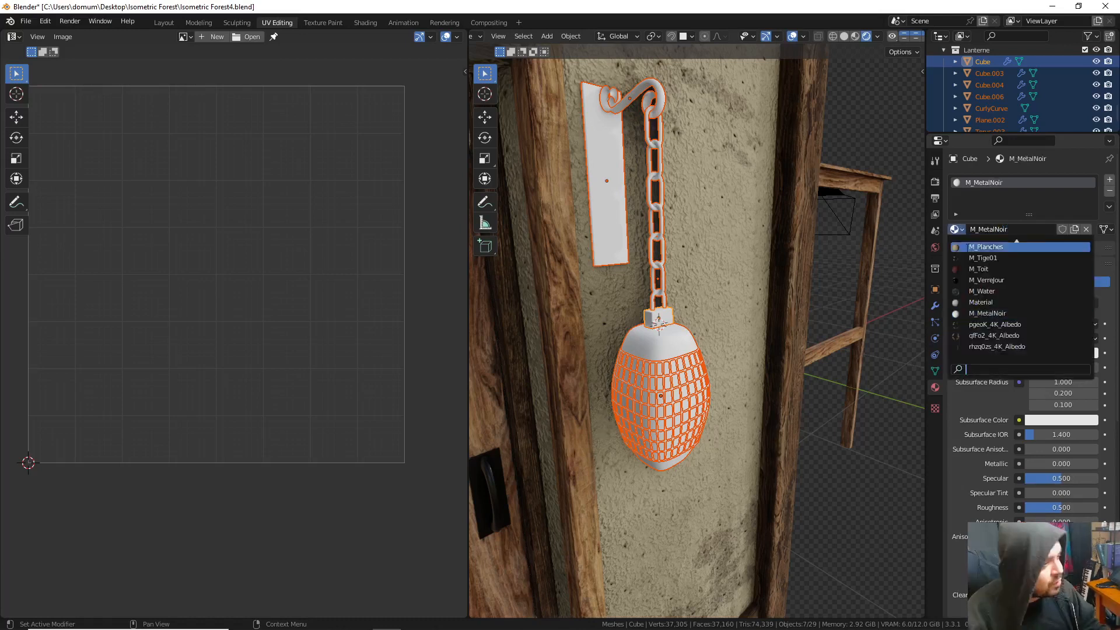
scroll(1018, 291, up, 8)
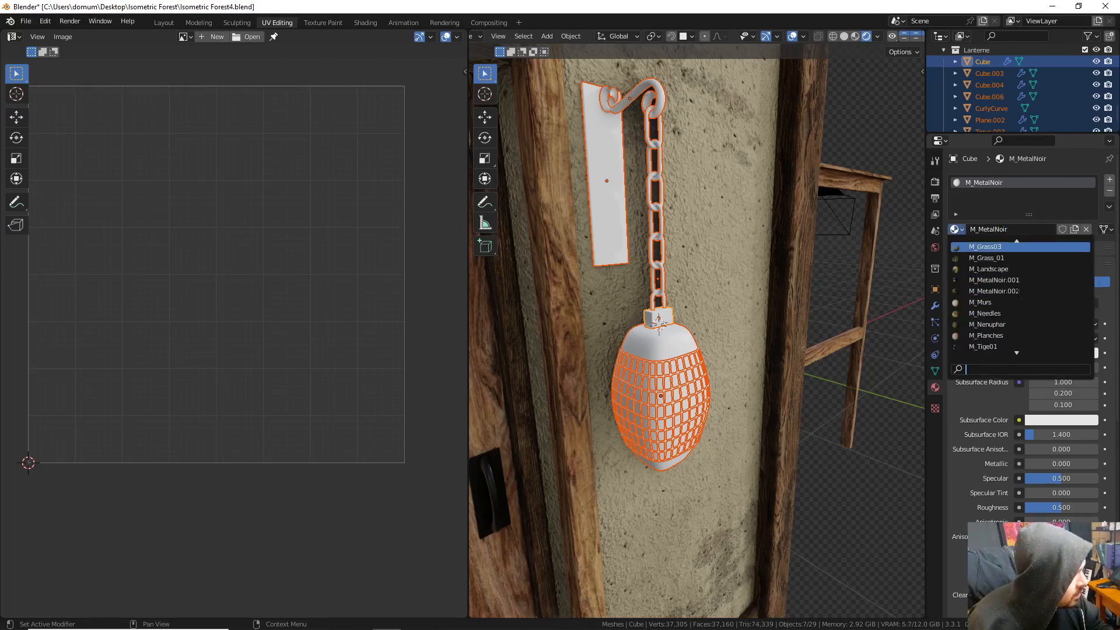
click(1013, 280)
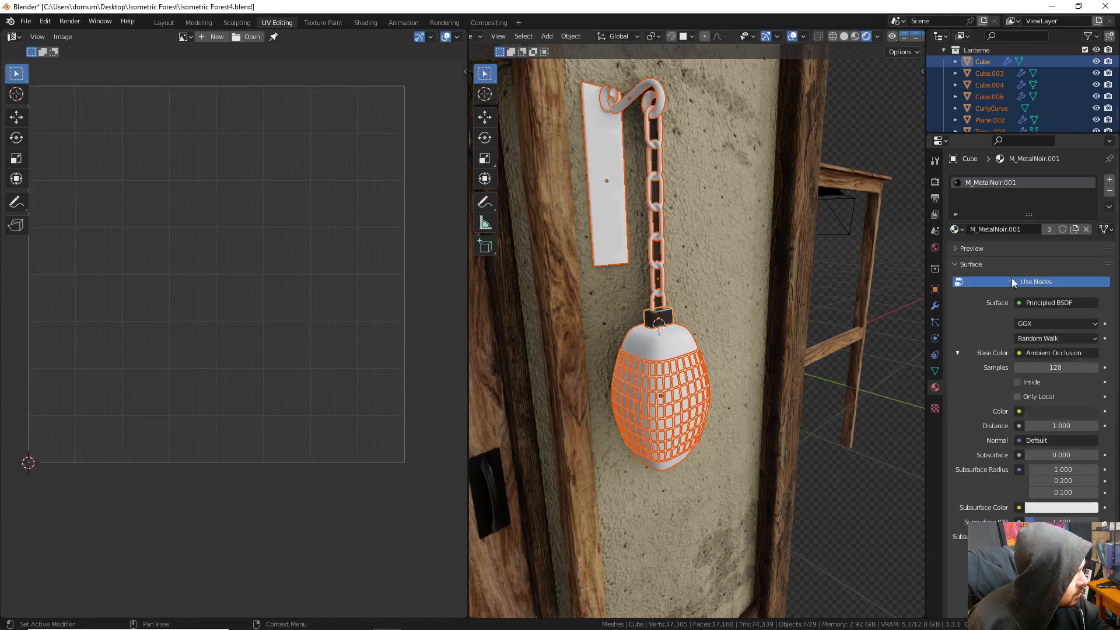
- Try the M_MetalNoir.002 material on the square block, and switch back to M_MetalNoir.001
click(957, 229)
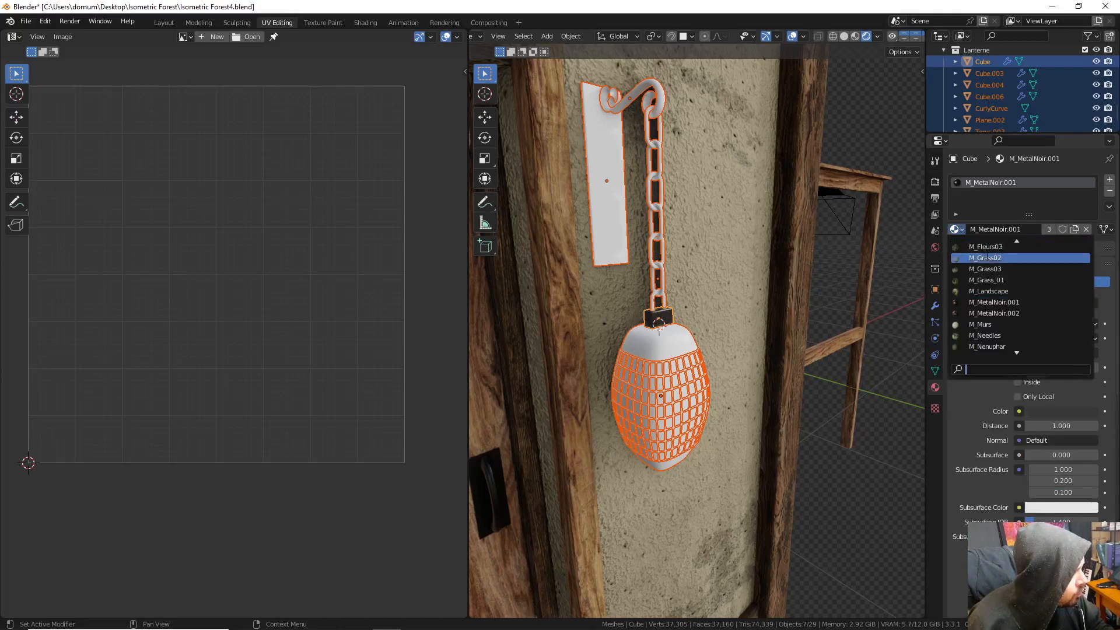
click(1003, 312)
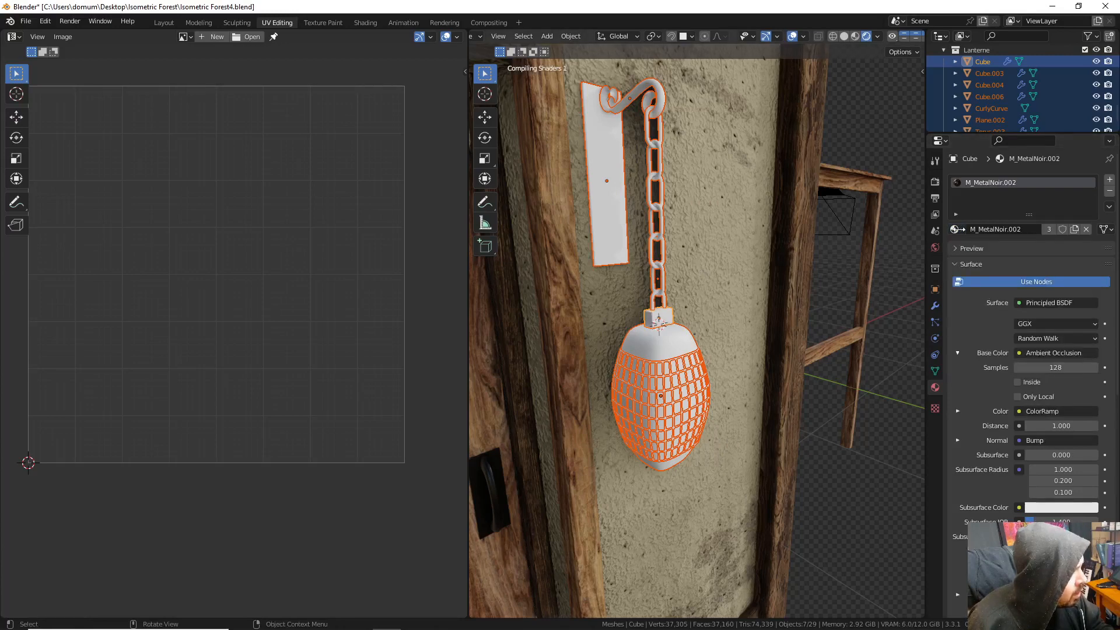
click(956, 229)
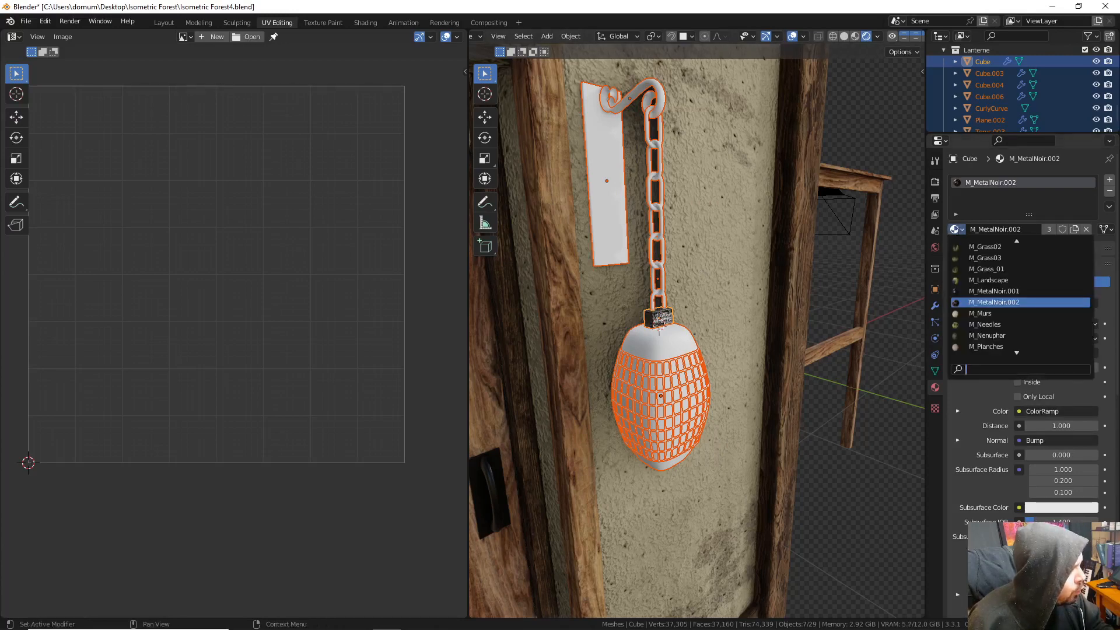
click(983, 291)
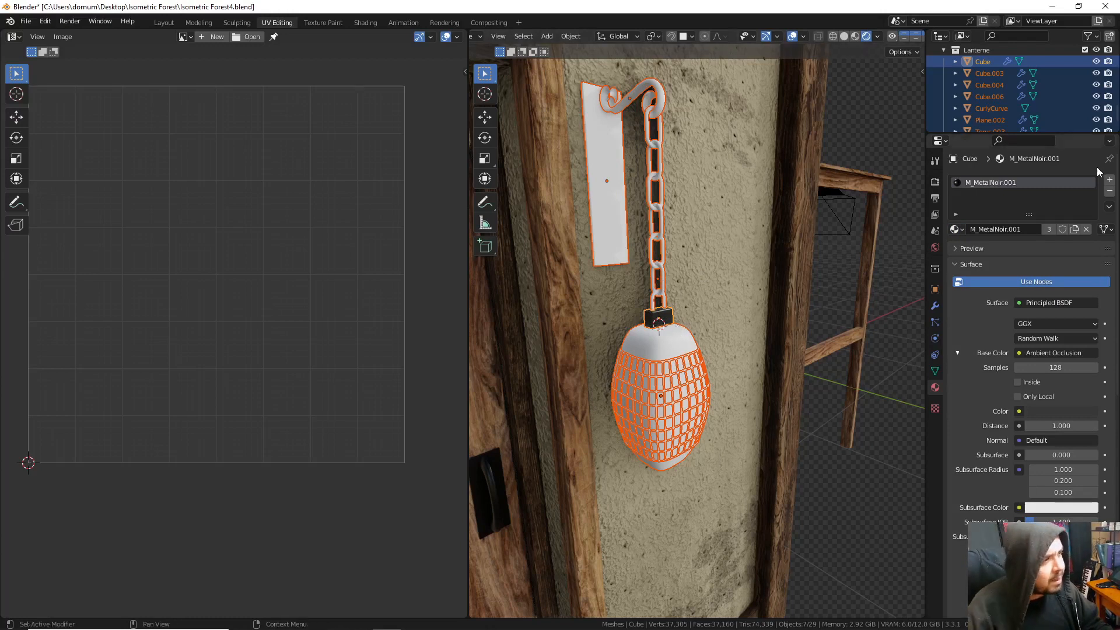
- Add a second material slot to the square block with a new material named M_Emissive
click(1109, 180)
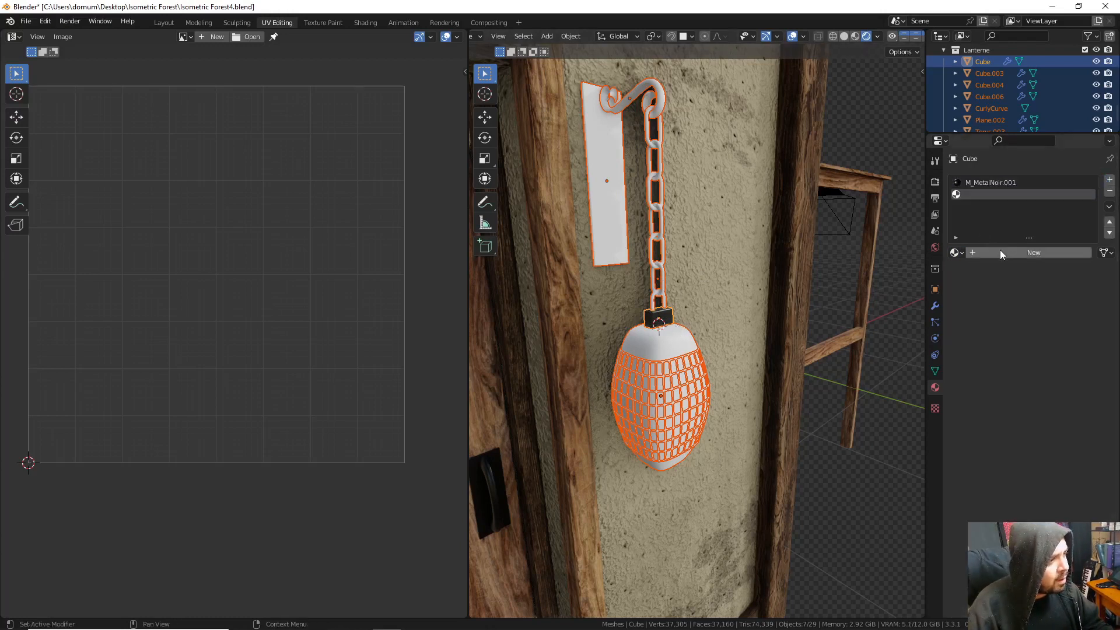
click(1000, 252)
double_click(1001, 252)
text(M_EMISSIVE)
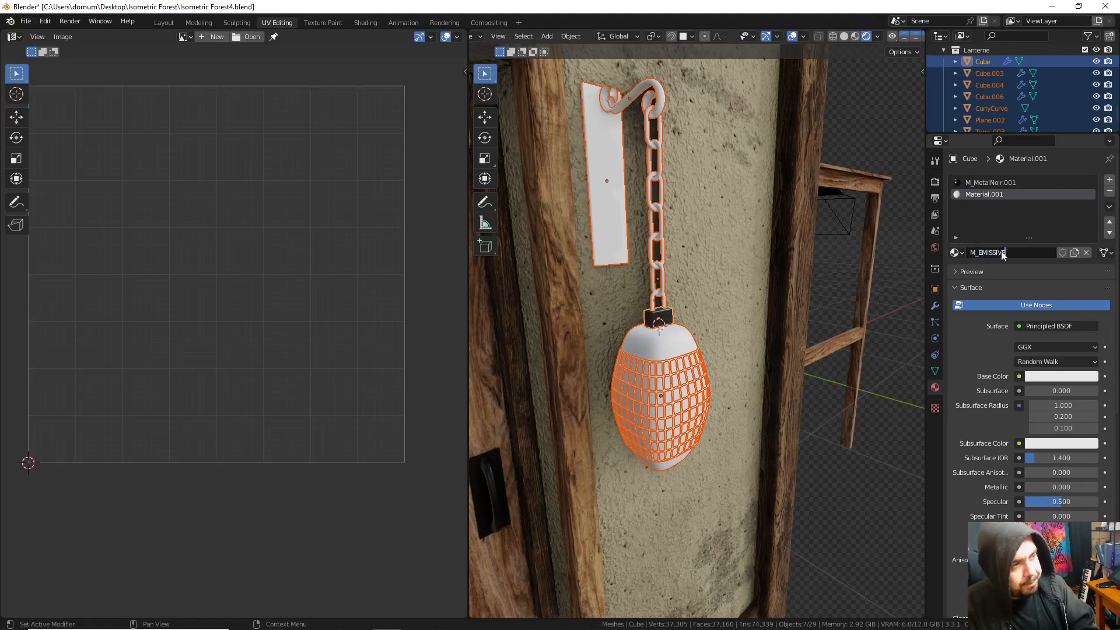
double_click(992, 252)
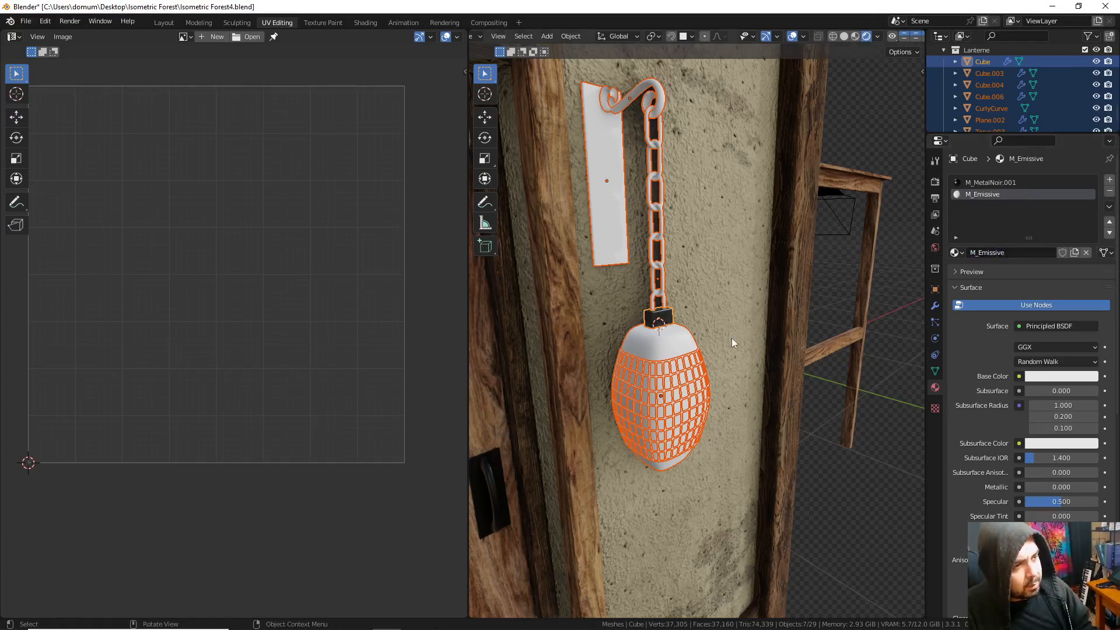
- Link the square block's materials to all selected lantern parts and deselect everything
key(ctrl+l)
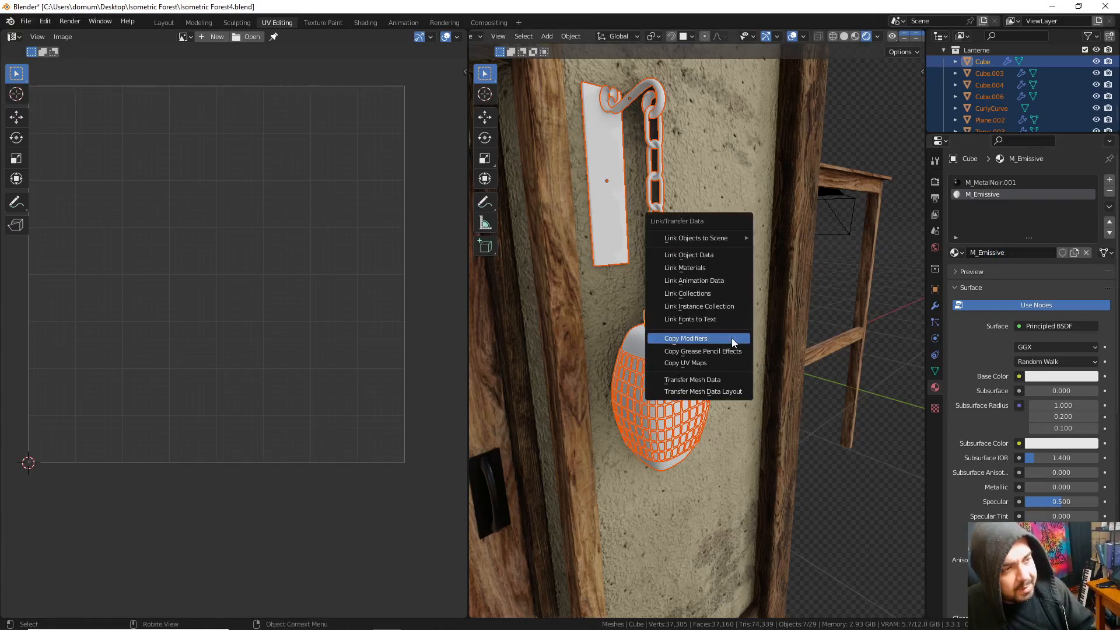
click(699, 268)
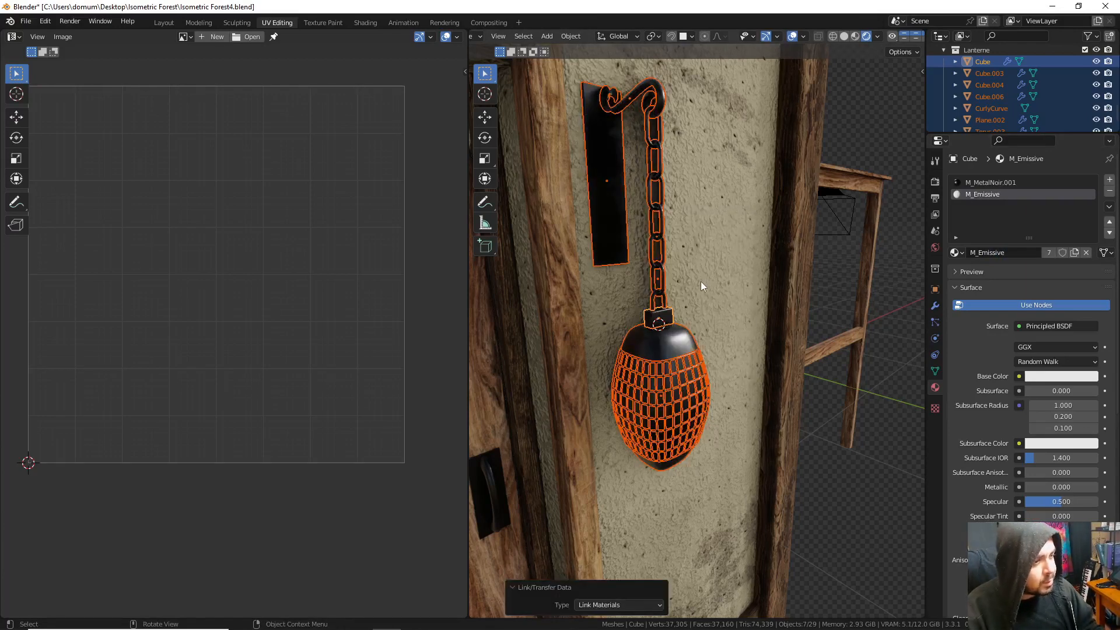
key(a)
- Assign the M_Emissive material to all faces of the lantern's middle body in Edit Mode, and return to Object Mode
middle_drag(706, 342, 691, 306)
scroll(677, 322, up, 3)
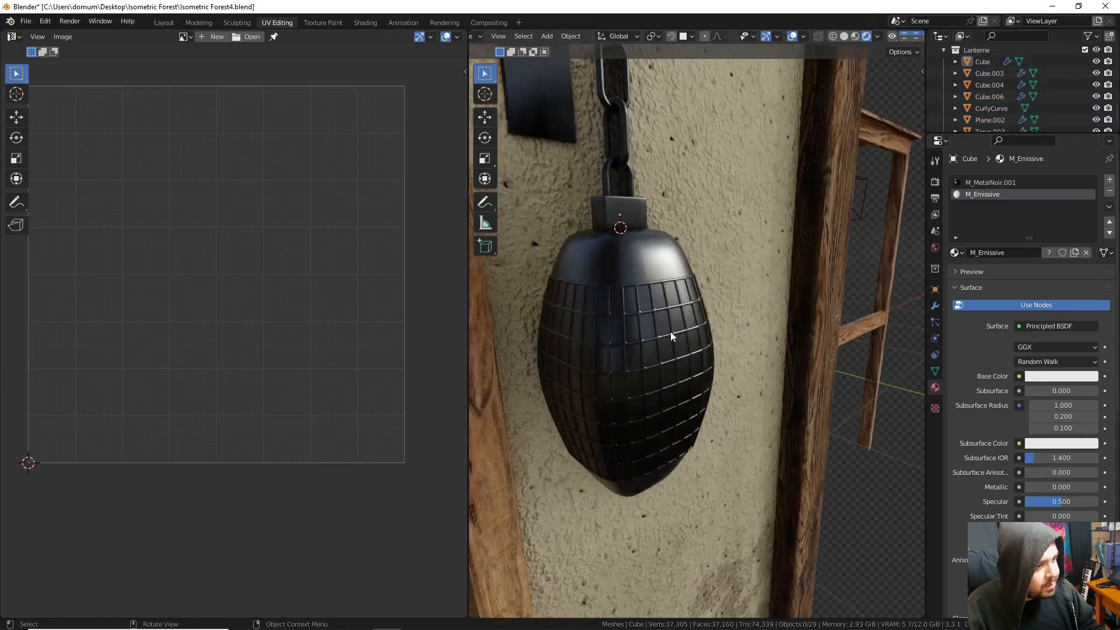
click(730, 328)
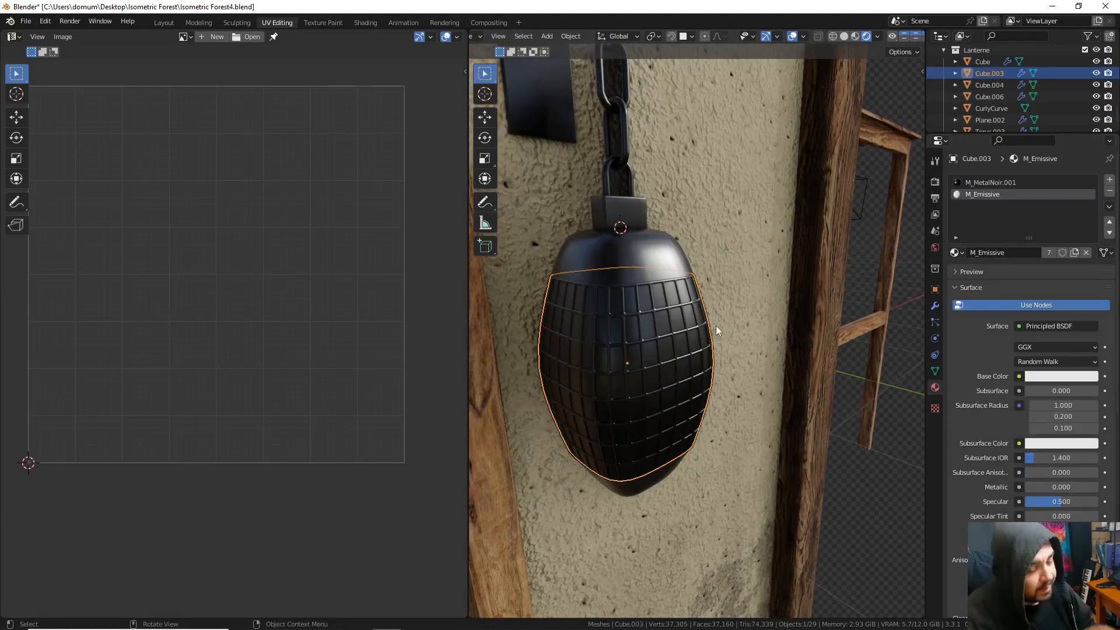
key(Tab)
click(976, 267)
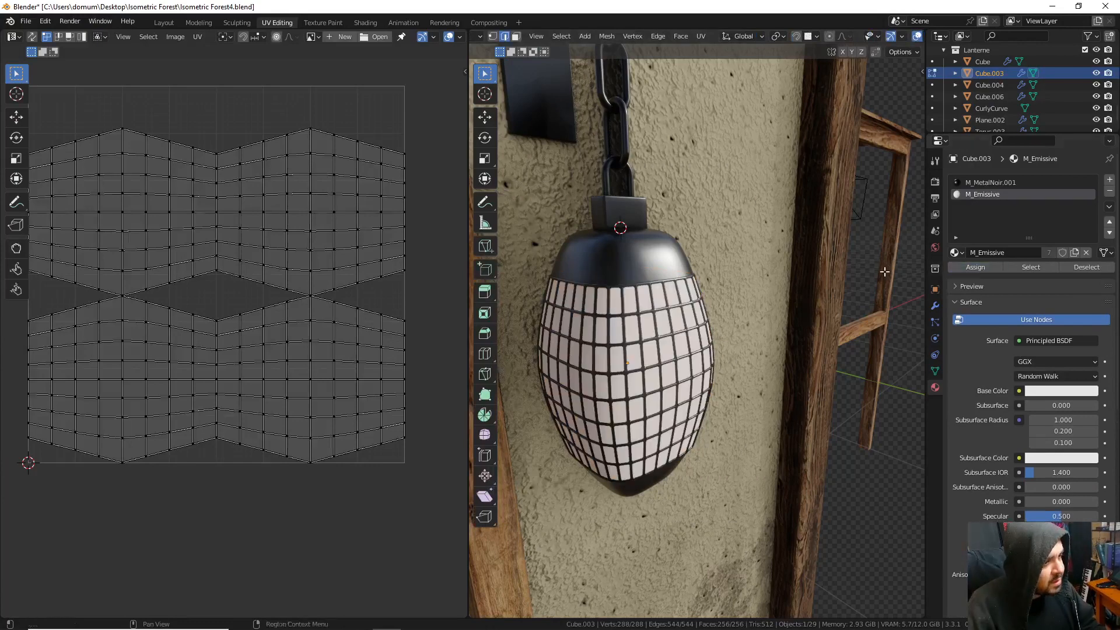
key(Tab)
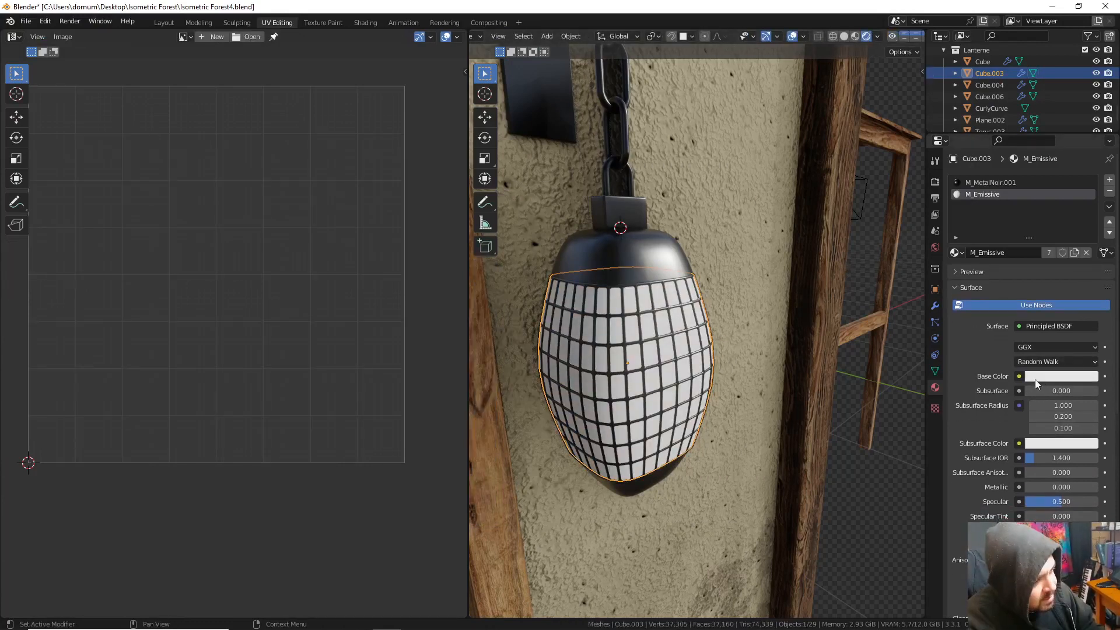
- Set the M_Emissive material's Metallic to 1, Specular to 1, Roughness to 0 and Alpha to 0.25
scroll(1048, 435, down, 3)
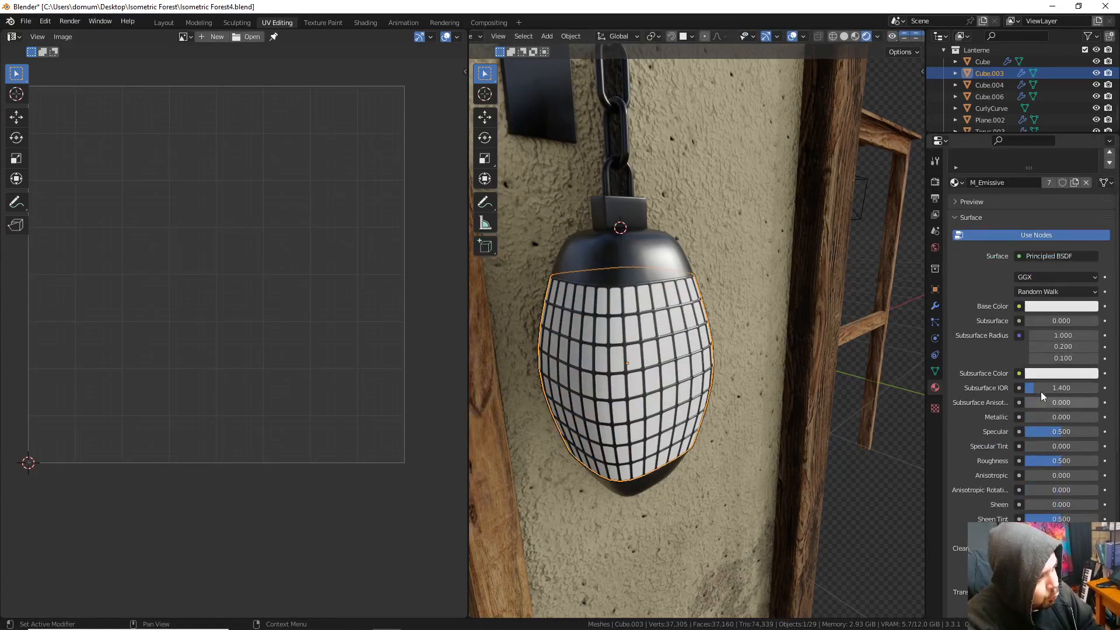
mouse_move(1029, 416)
mouse_down()
mouse_move(1097, 433)
mouse_move(1024, 461)
mouse_up()
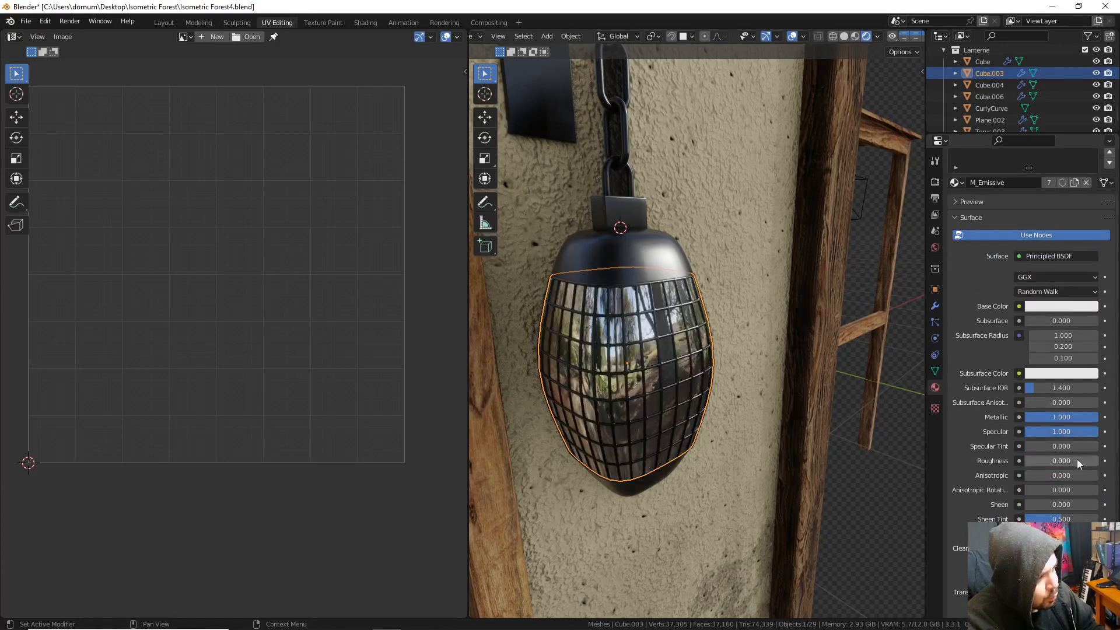
scroll(1077, 460, down, 4)
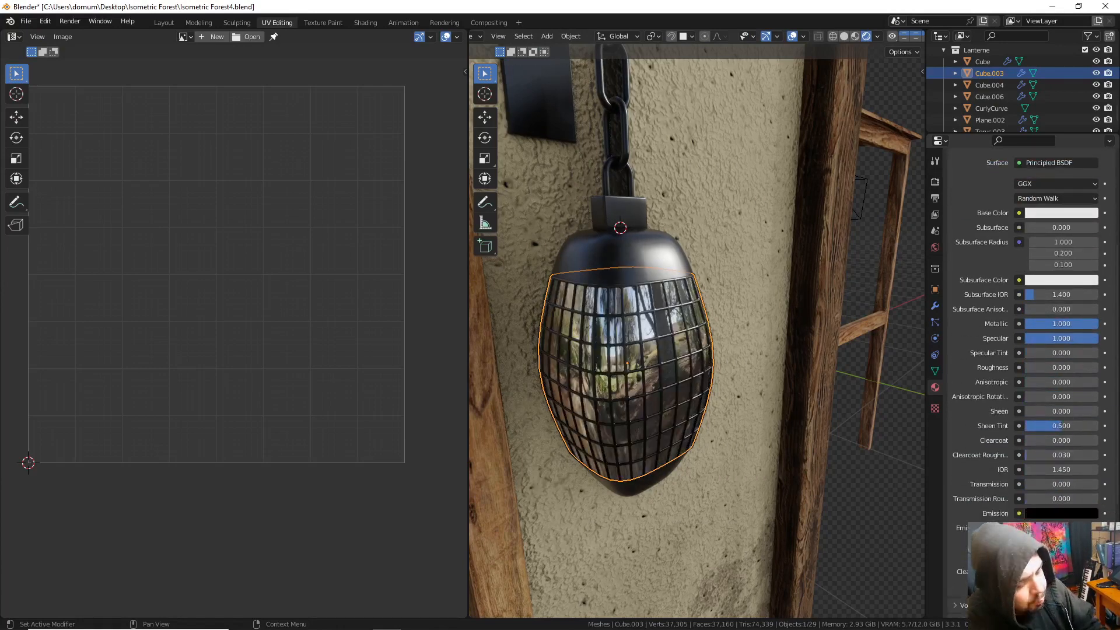
scroll(992, 516, down, 8)
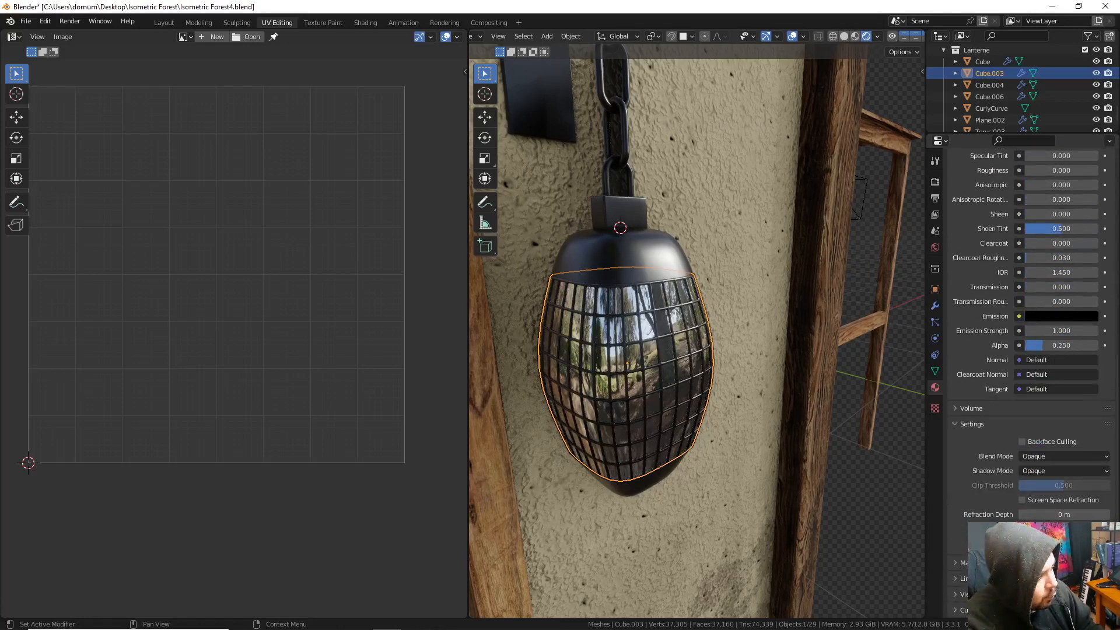
- Set the M_Emissive material's Blend Mode to Alpha Blend and its Shadow Mode to None, and deselect everything
click(1056, 456)
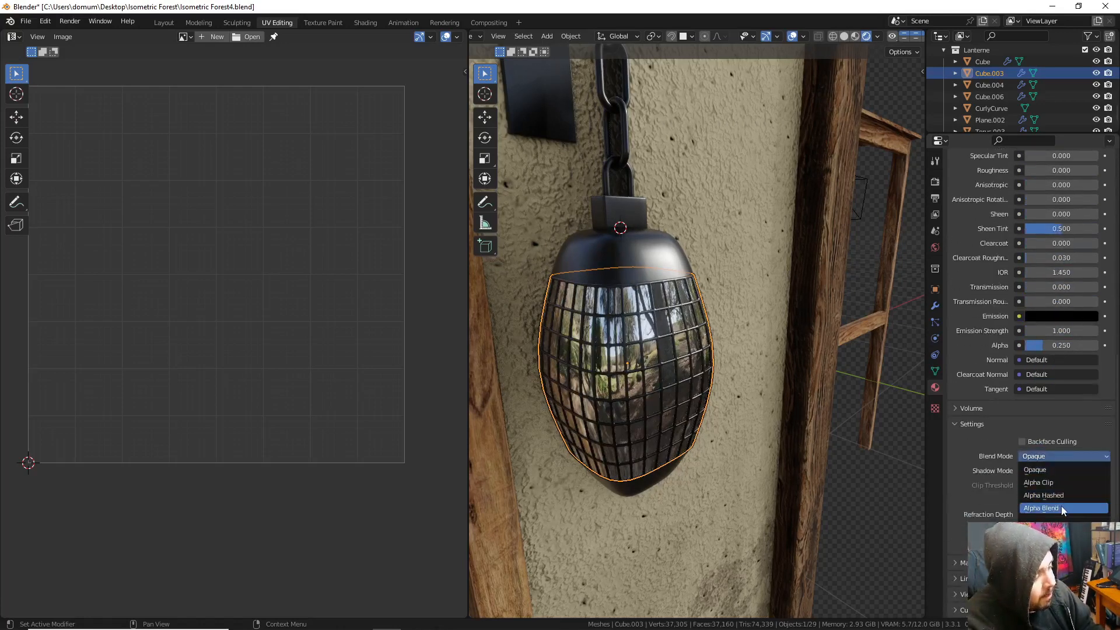
click(1062, 505)
click(1068, 471)
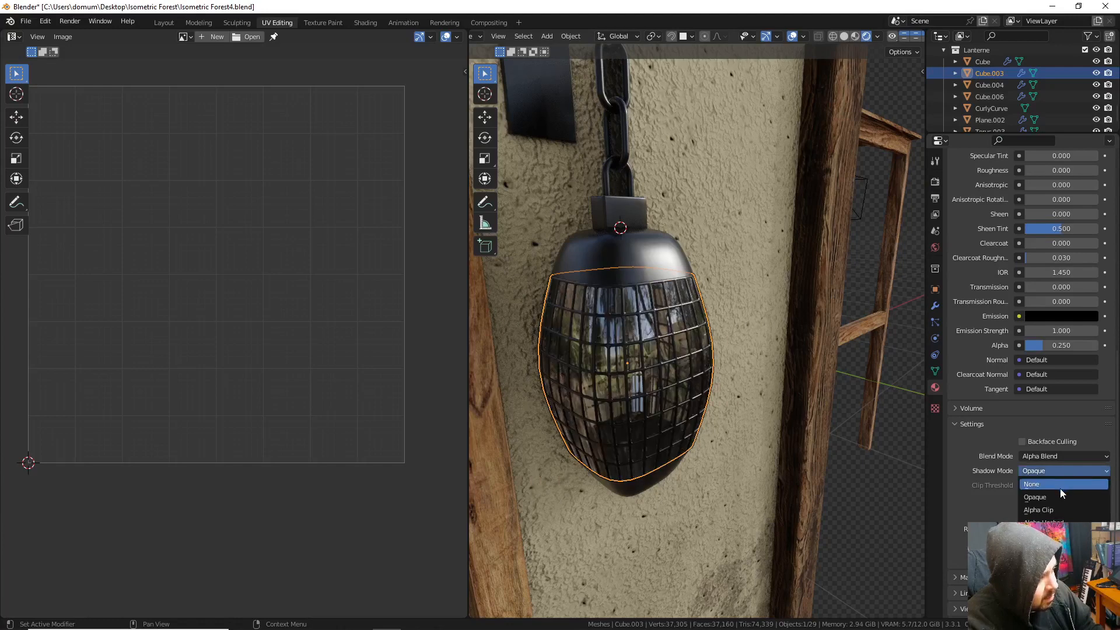
click(1042, 483)
middle_drag(719, 344, 660, 324)
key(a)
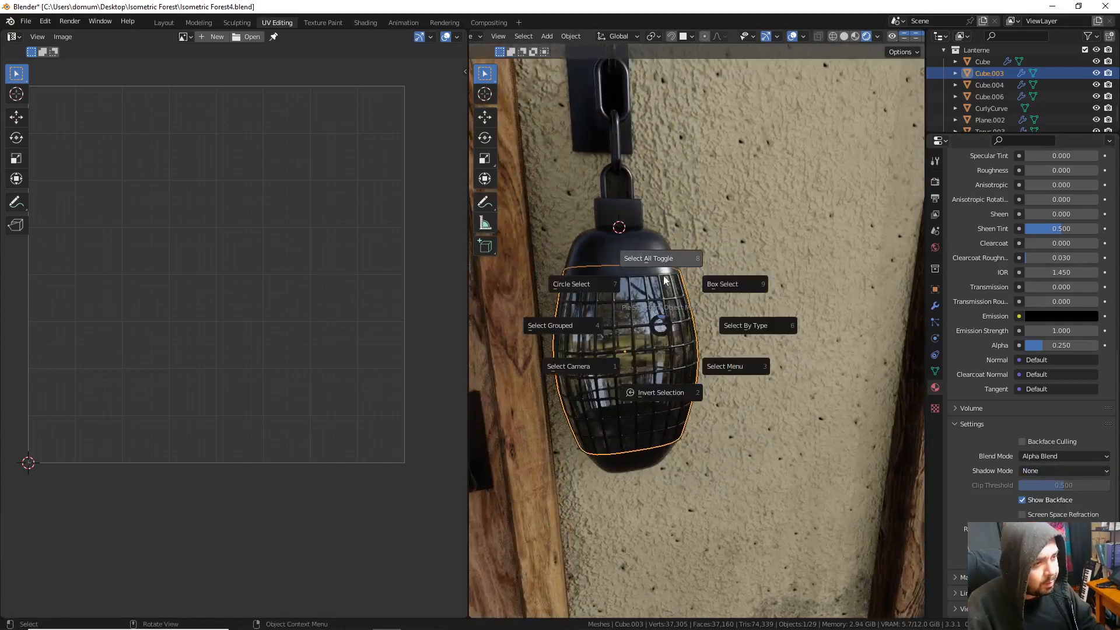
click(663, 273)
- Select all parts in the Lanterne collection and duplicate the lantern about 1.42 m along negative X, to the door's other side
scroll(681, 304, down, 6)
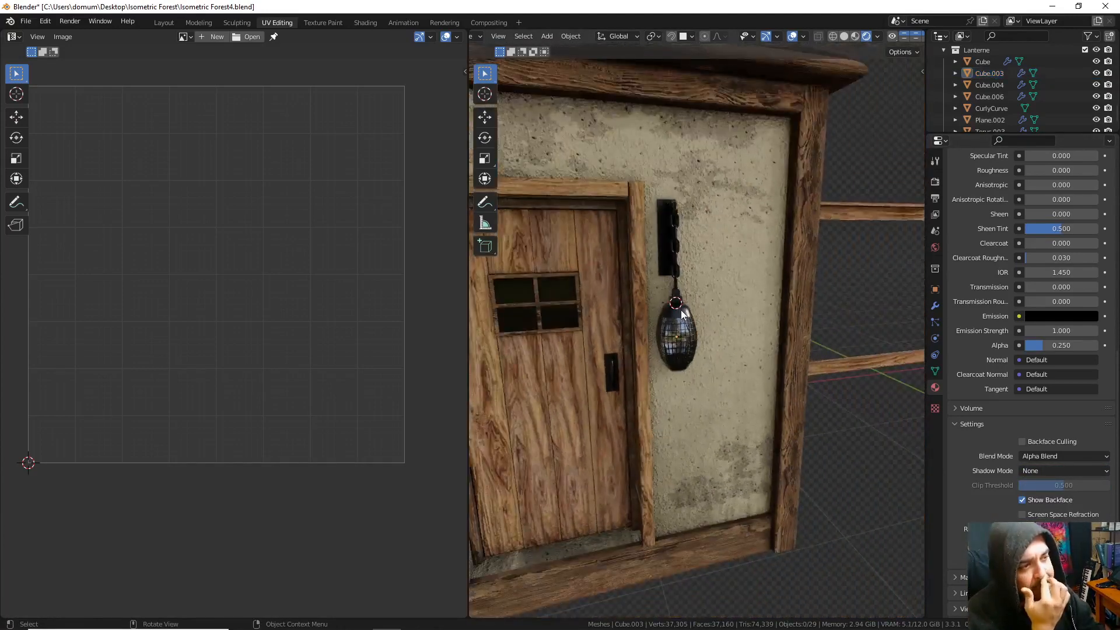
middle_drag(693, 311, 740, 313)
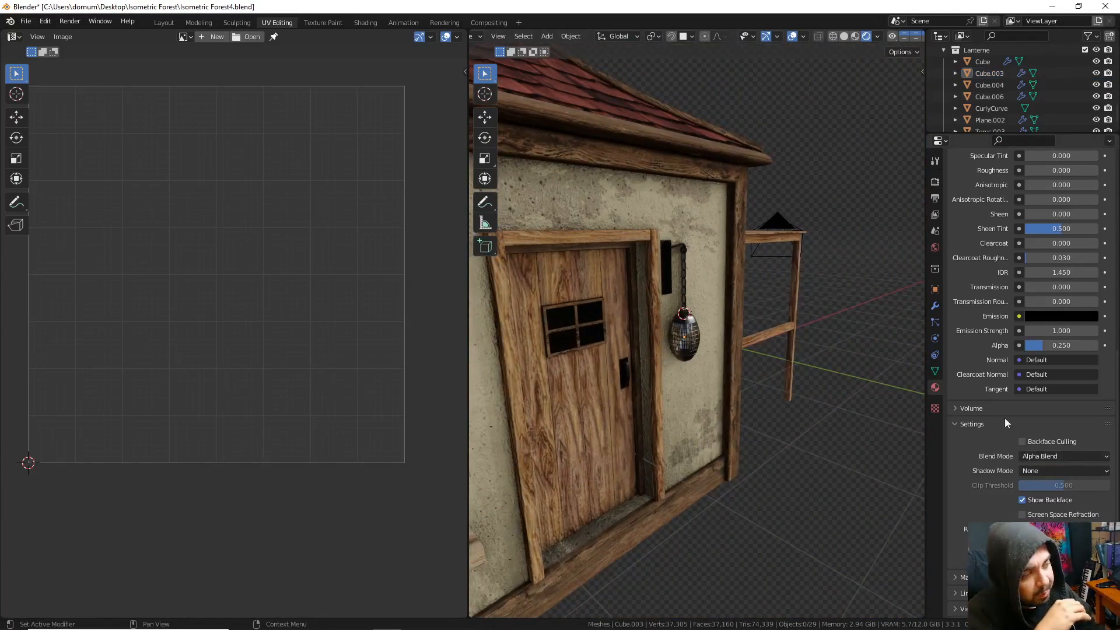
middle_drag(753, 313, 782, 304)
scroll(1027, 86, up, 3)
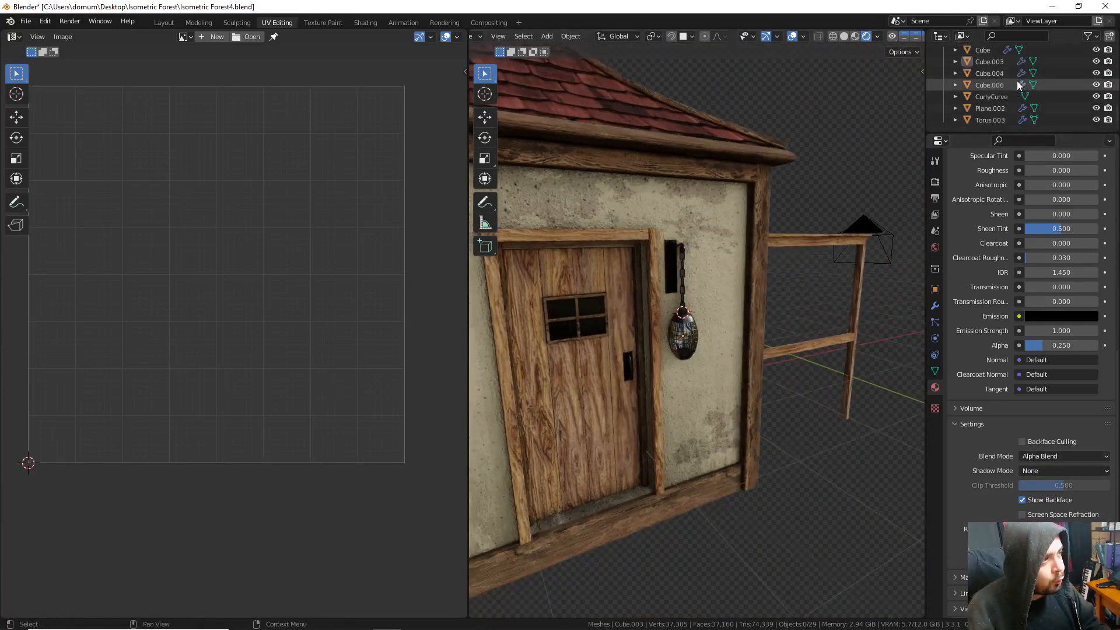
click(982, 96)
scroll(986, 97, down, 3)
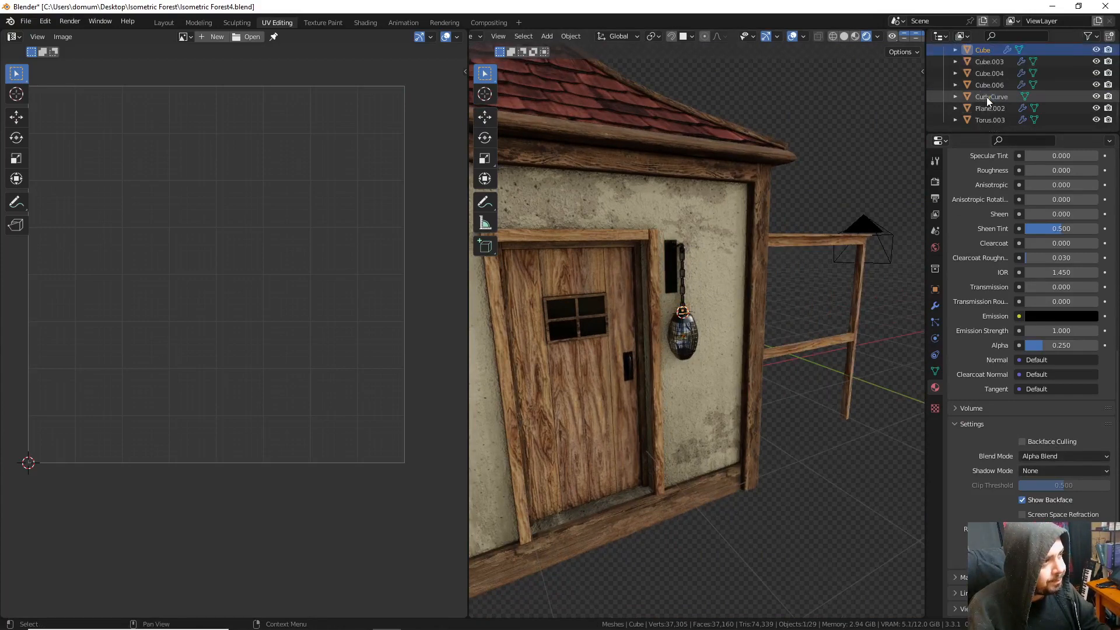
shift+click(990, 121)
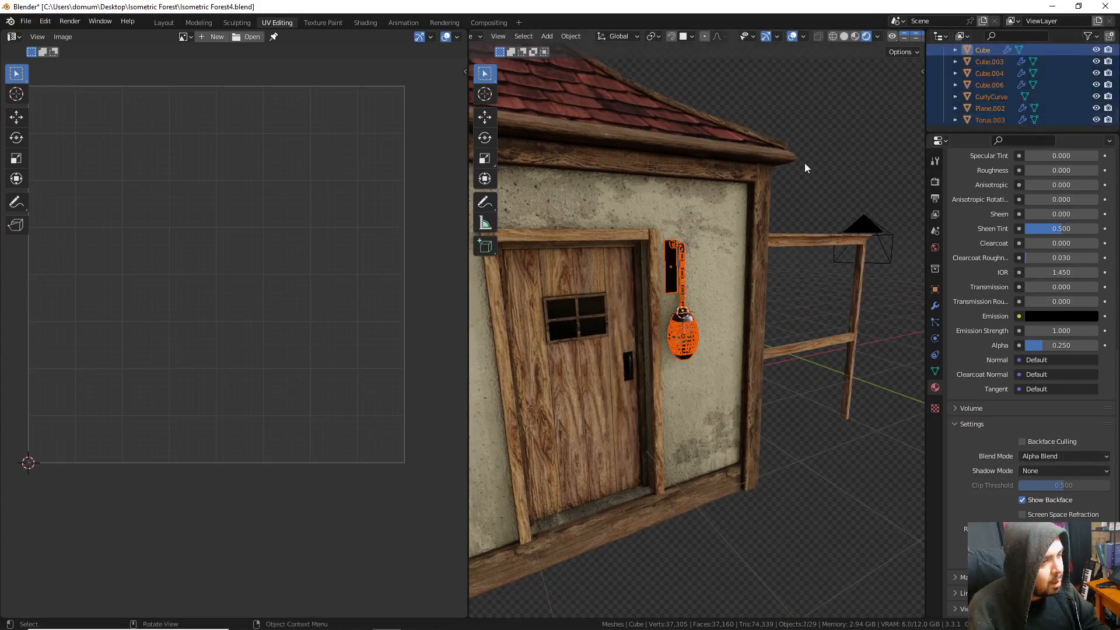
mouse_move(804, 168)
middle_down()
mouse_move(726, 176)
mouse_move(817, 176)
middle_up()
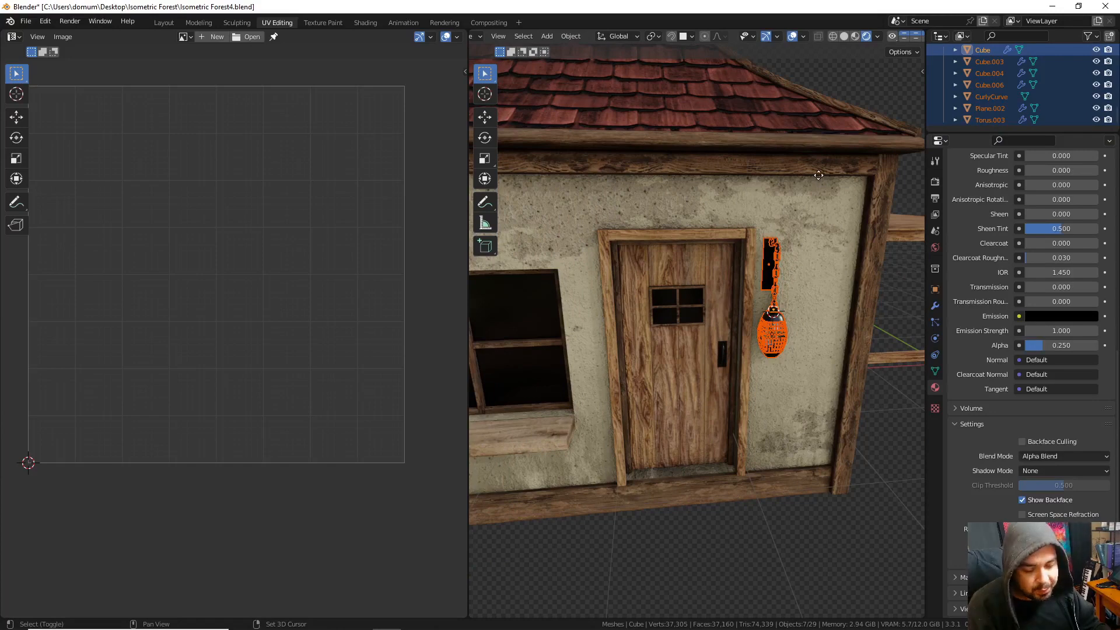
key(shift+d)
key(x)
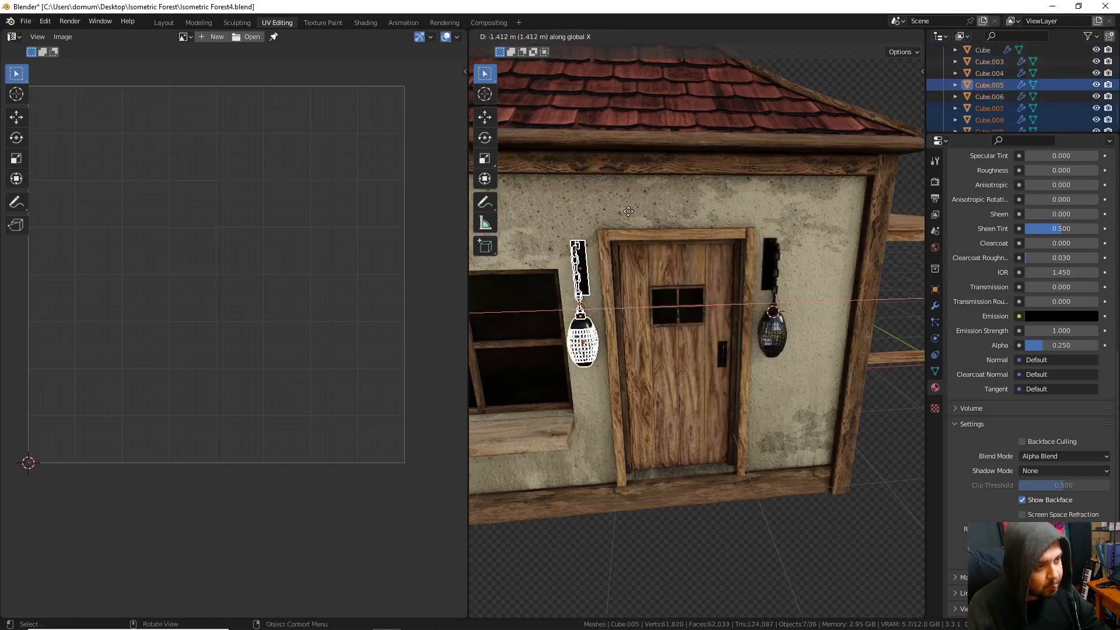
click(626, 212)
- Try to duplicate the copied lantern freely toward the house's side wall
scroll(732, 200, down, 5)
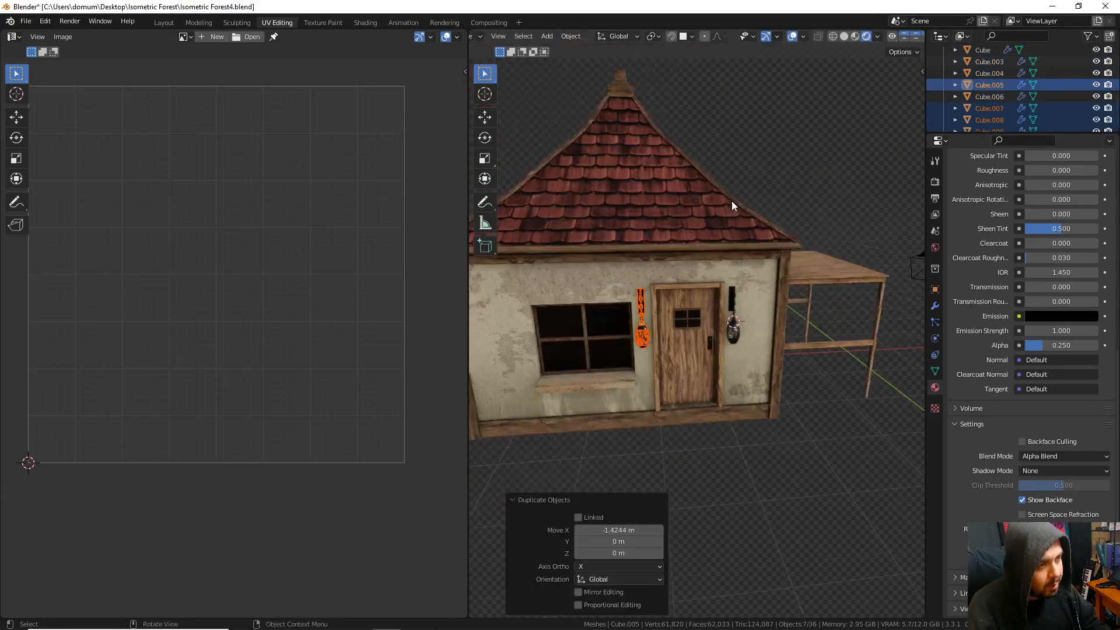
middle_drag(777, 213, 868, 215)
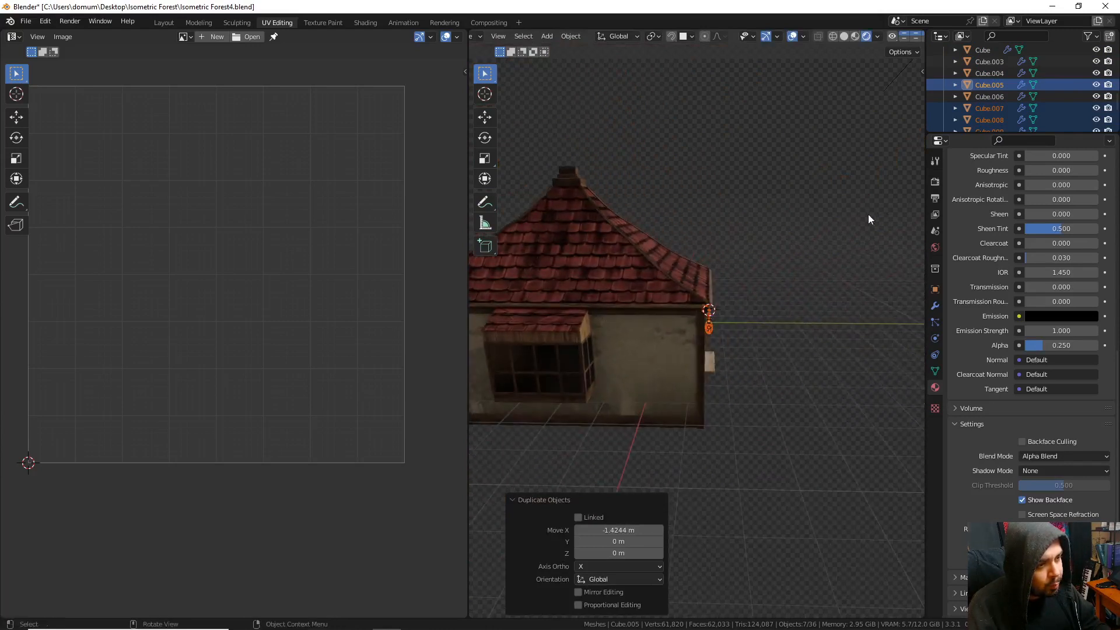
scroll(718, 286, up, 2)
middle_drag(724, 287, 589, 277)
middle_drag(753, 292, 793, 288)
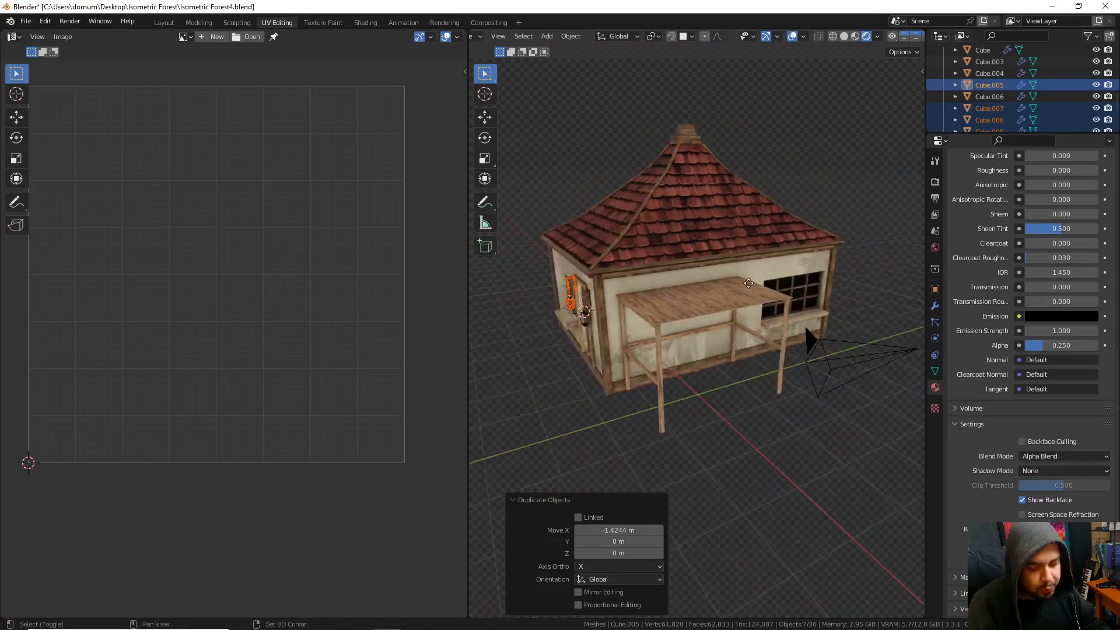
key(shift+d)
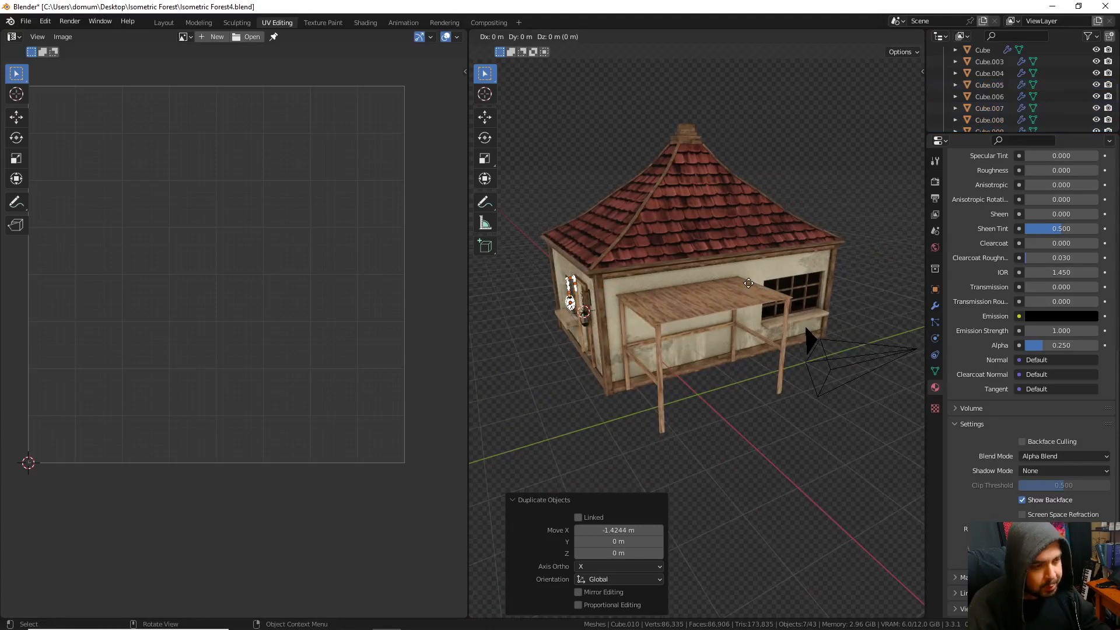
click(788, 320)
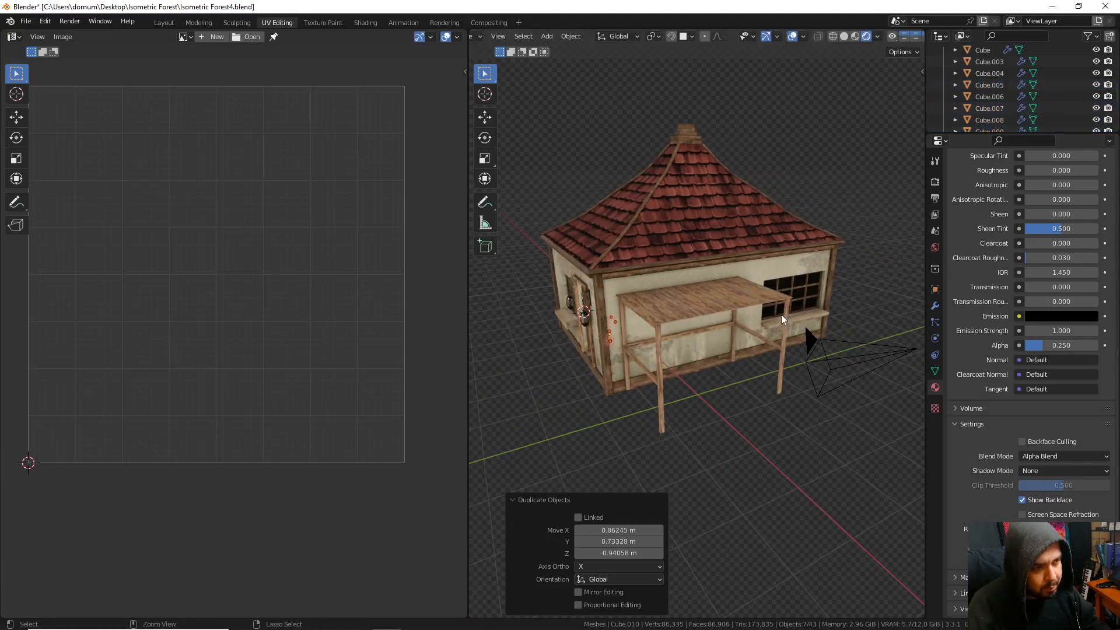
click(689, 286)
- Move the lantern copy horizontally about 2.53 m in X and 0.27 m in Y to the house corner, and rotate it 90° about Z
middle_drag(688, 286, 705, 286)
key(g)
key(shift+z)
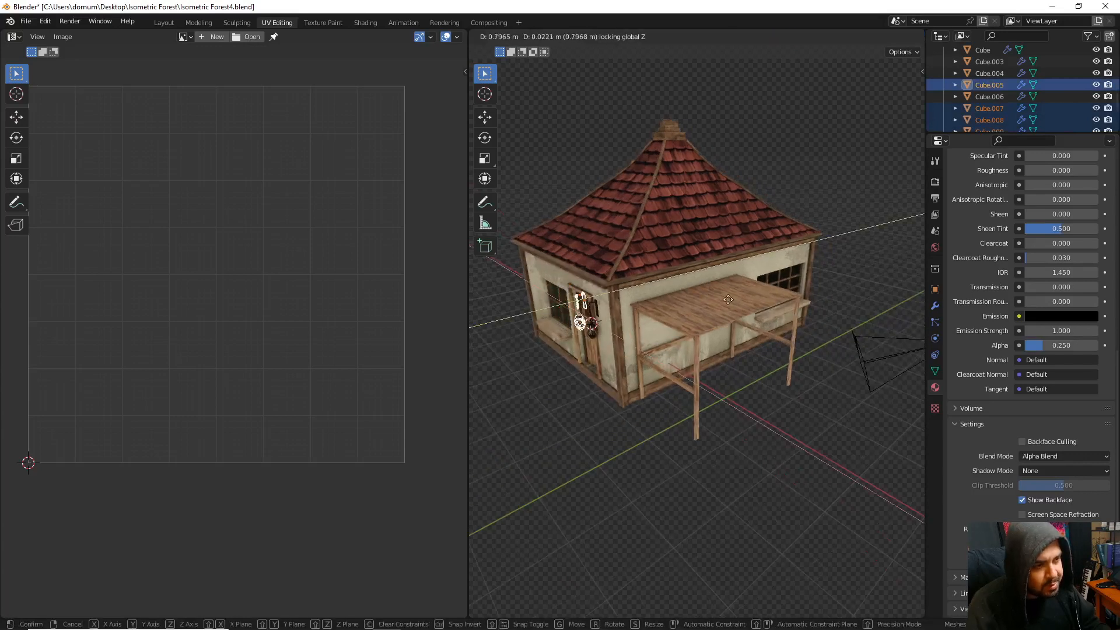
click(772, 317)
text(rz)
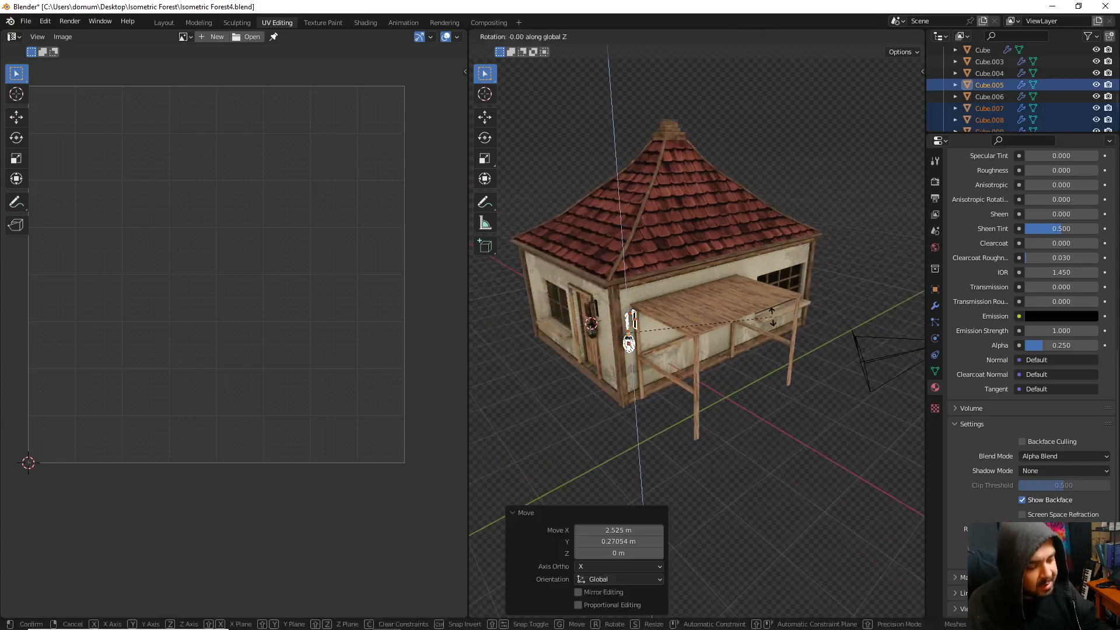
text(90)
key(Return)
- Slide the lantern copy horizontally along the side wall, turn on snapping, and place it on the wall between the wooden canopy and the window
middle_drag(747, 325, 724, 320)
key(g)
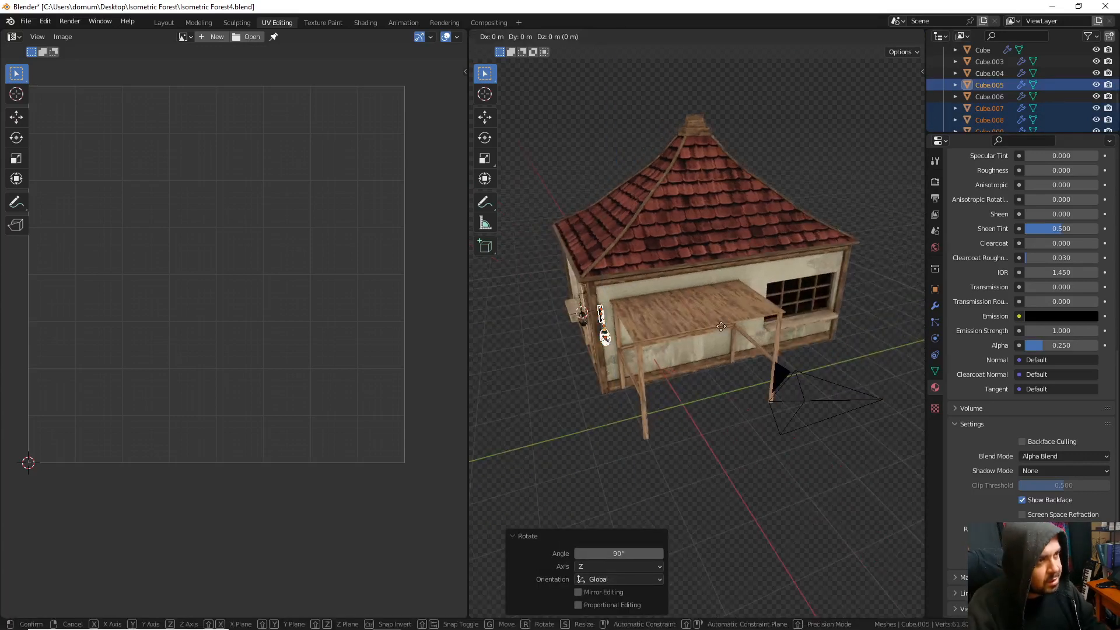
key(shift+z)
click(880, 302)
middle_drag(879, 301, 687, 54)
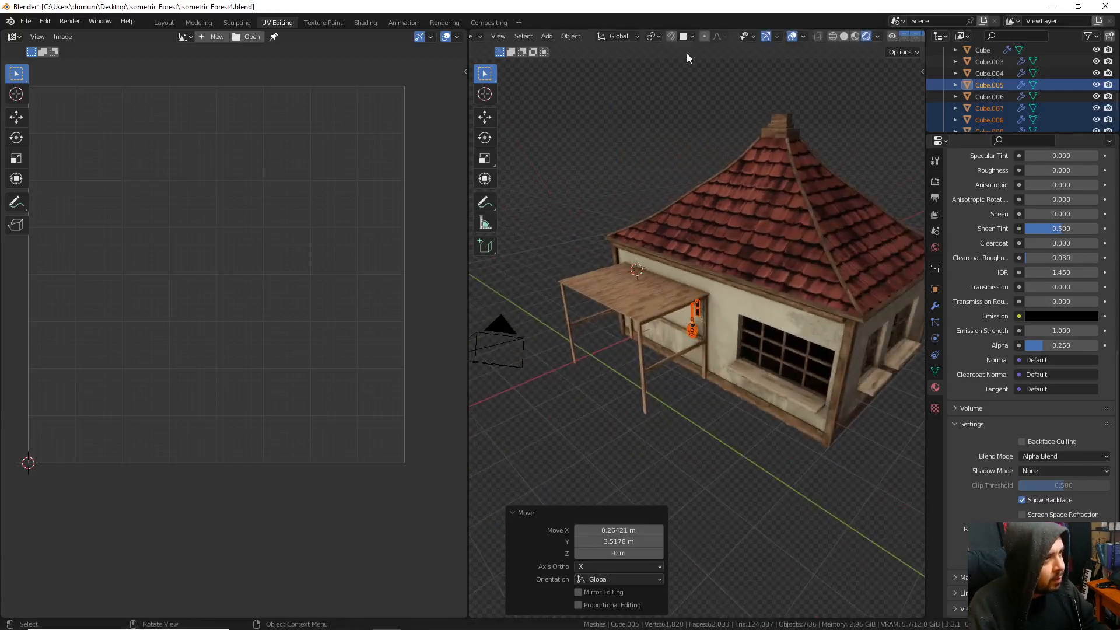
key(g)
key(shift+z)
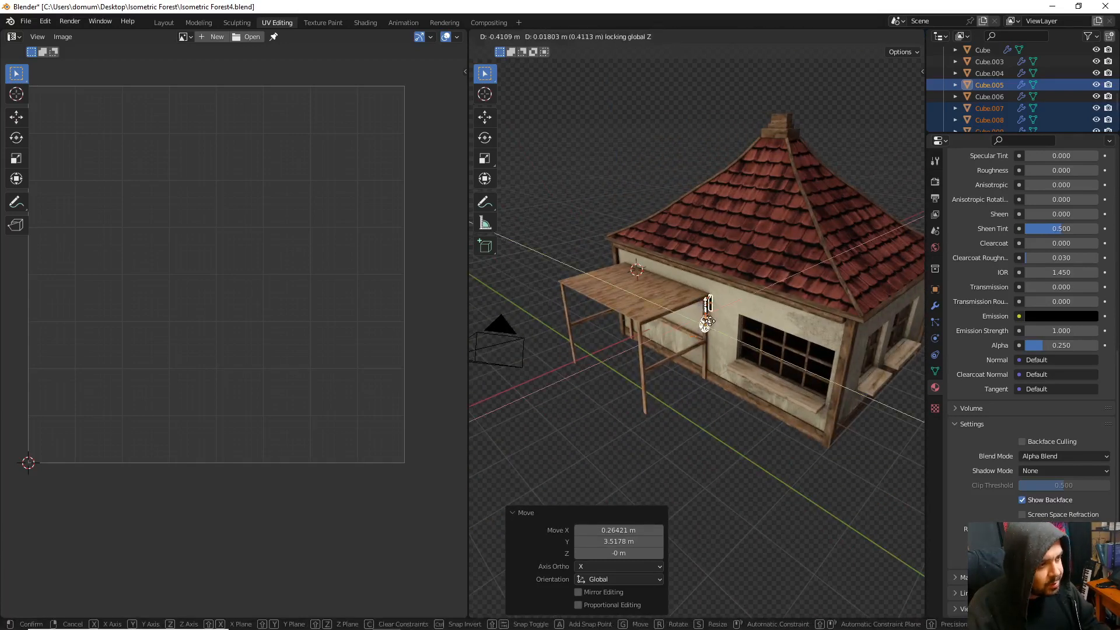
click(817, 330)
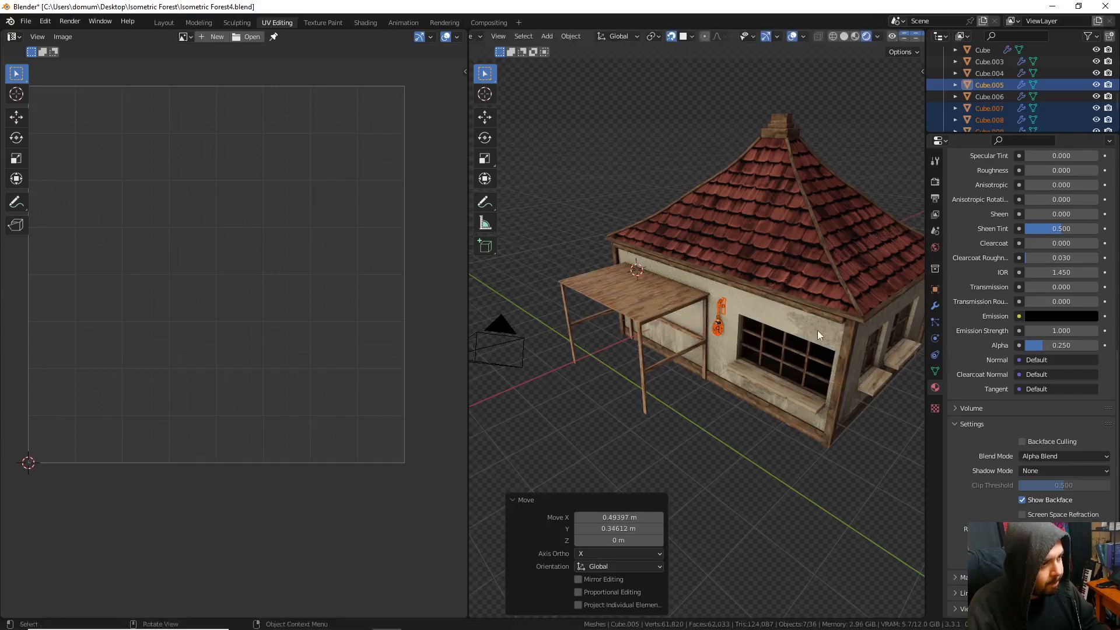
- Try to select the original door lantern's parts as a range from Cube to CurlyCurve in the Lanterne collection
middle_drag(817, 330, 670, 317)
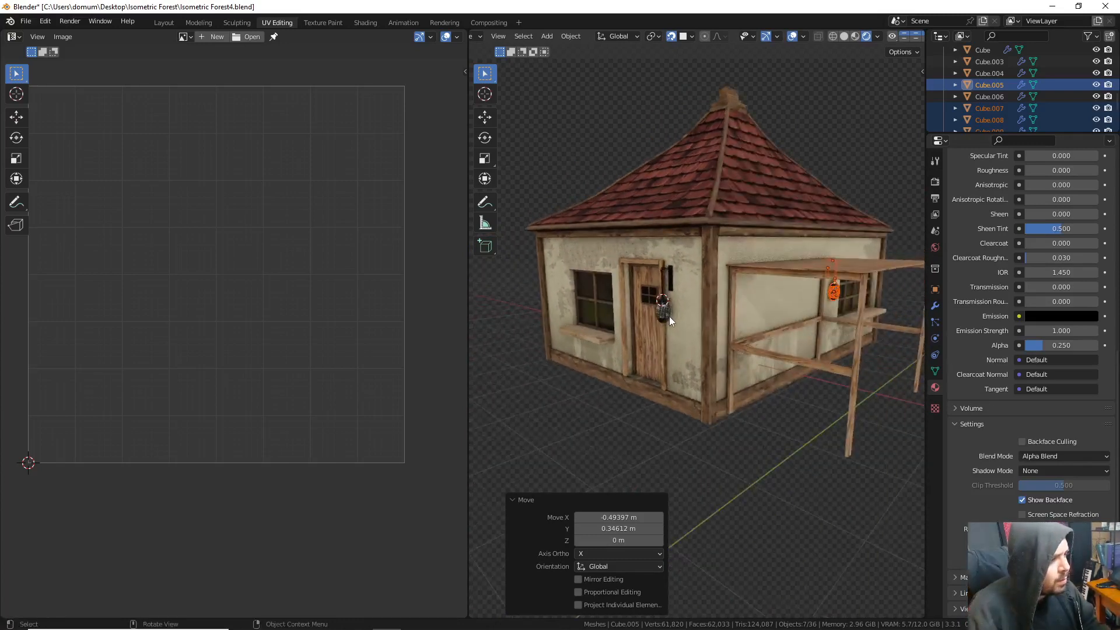
click(998, 96)
scroll(995, 101, up, 2)
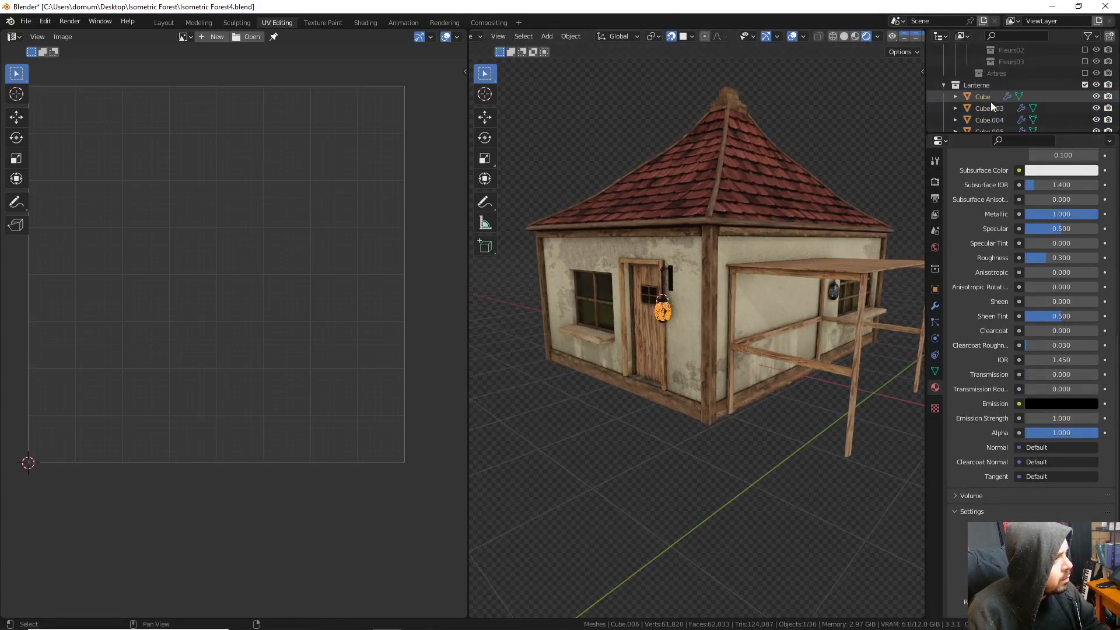
shift+click(990, 101)
middle_drag(697, 224, 782, 228)
scroll(782, 229, up, 2)
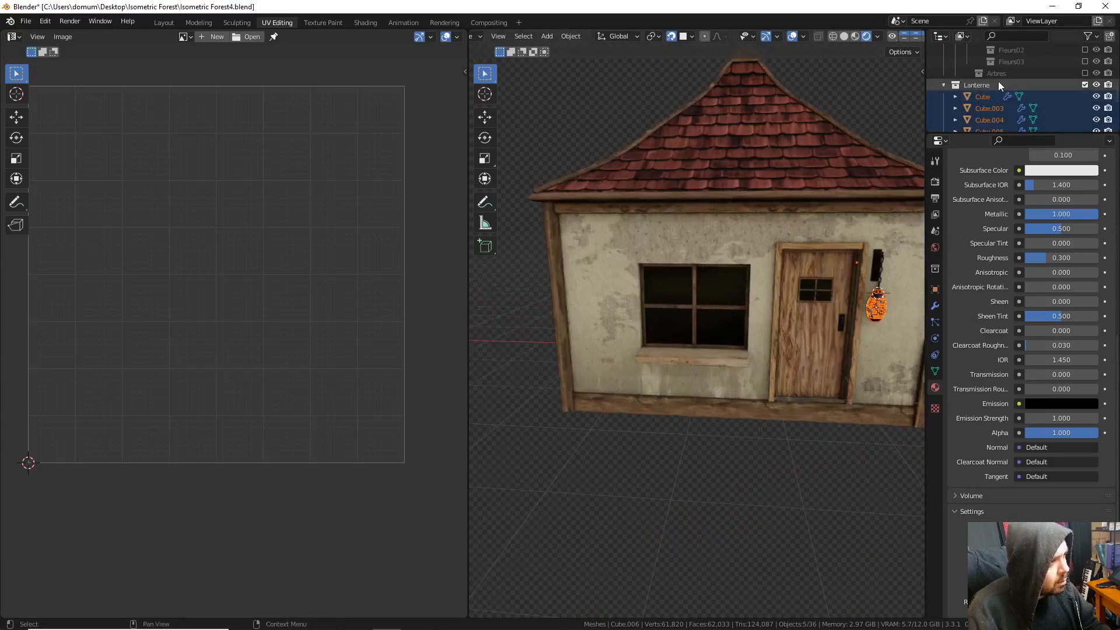
click(995, 99)
scroll(996, 101, down, 3)
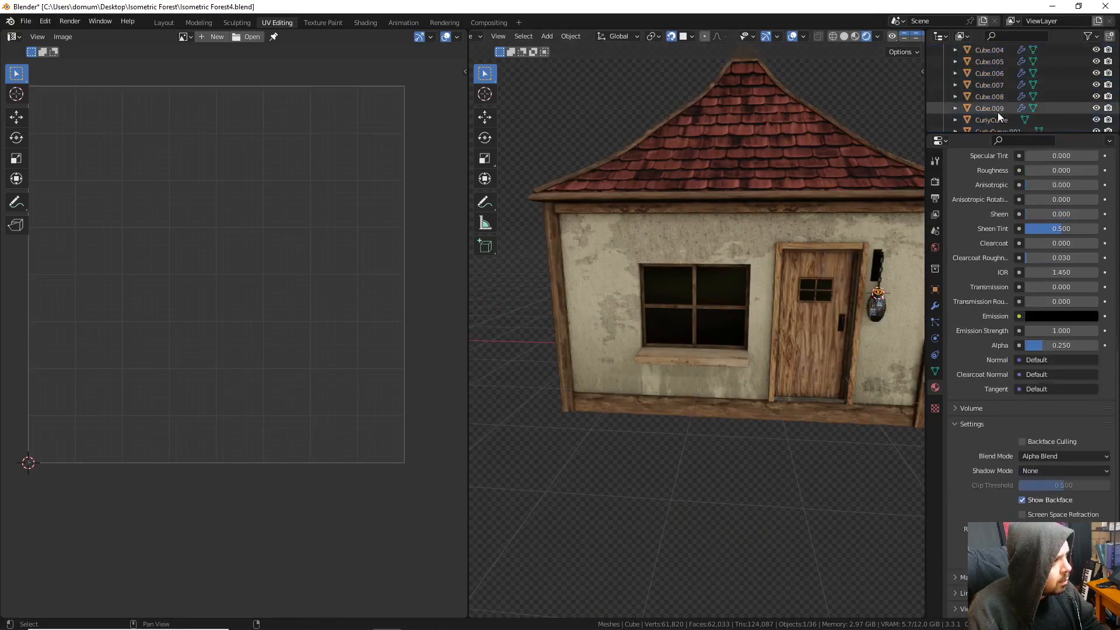
shift+click(998, 111)
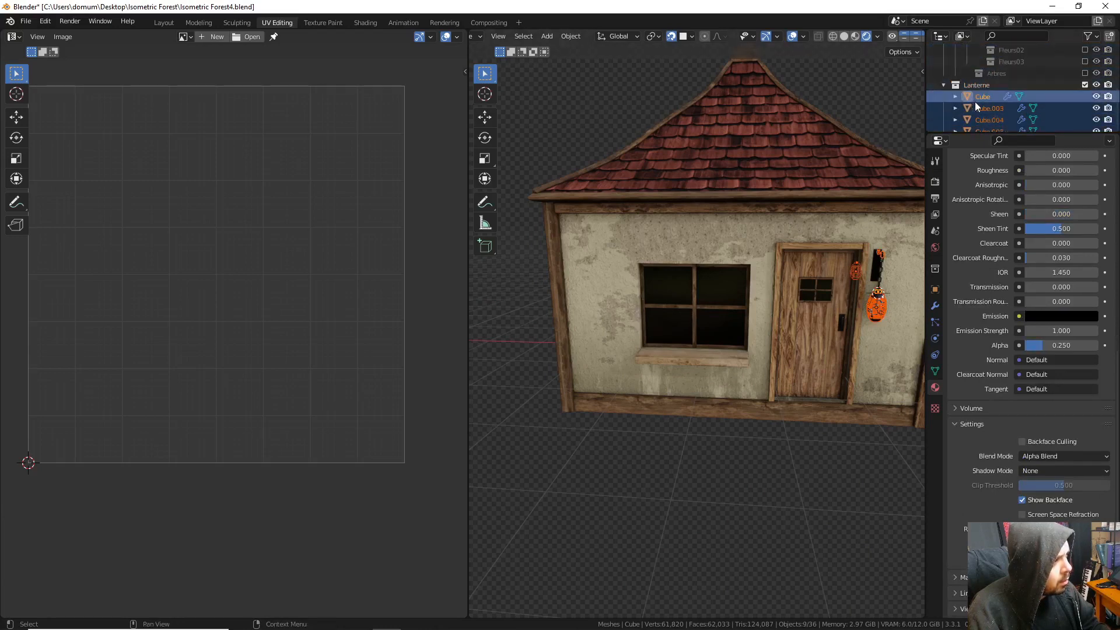
scroll(975, 101, down, 5)
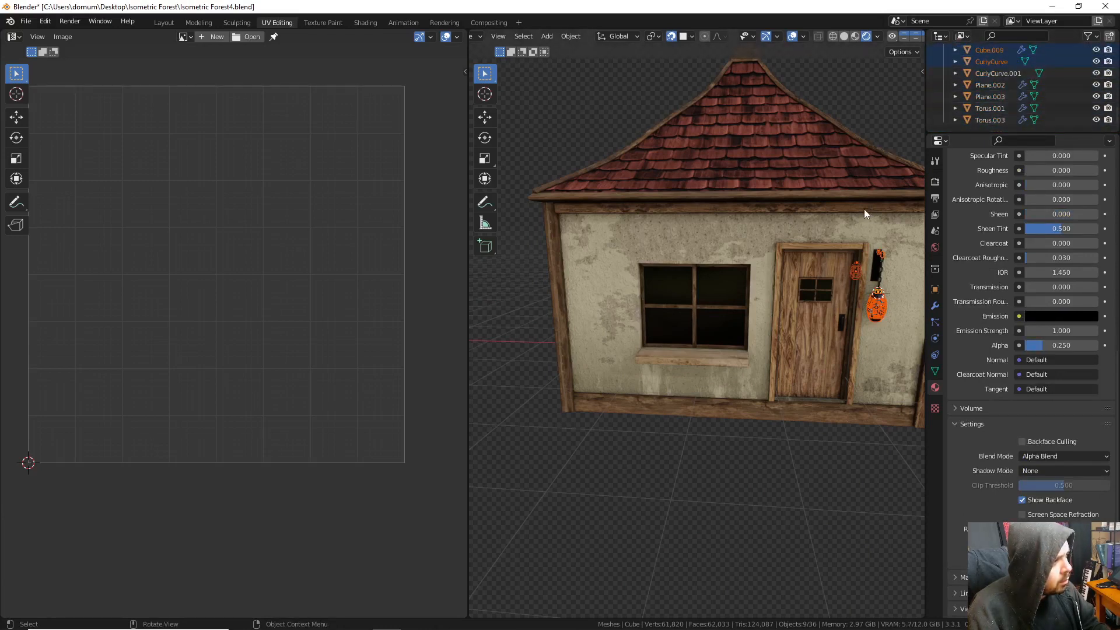
middle_drag(863, 209, 770, 221)
scroll(709, 236, up, 5)
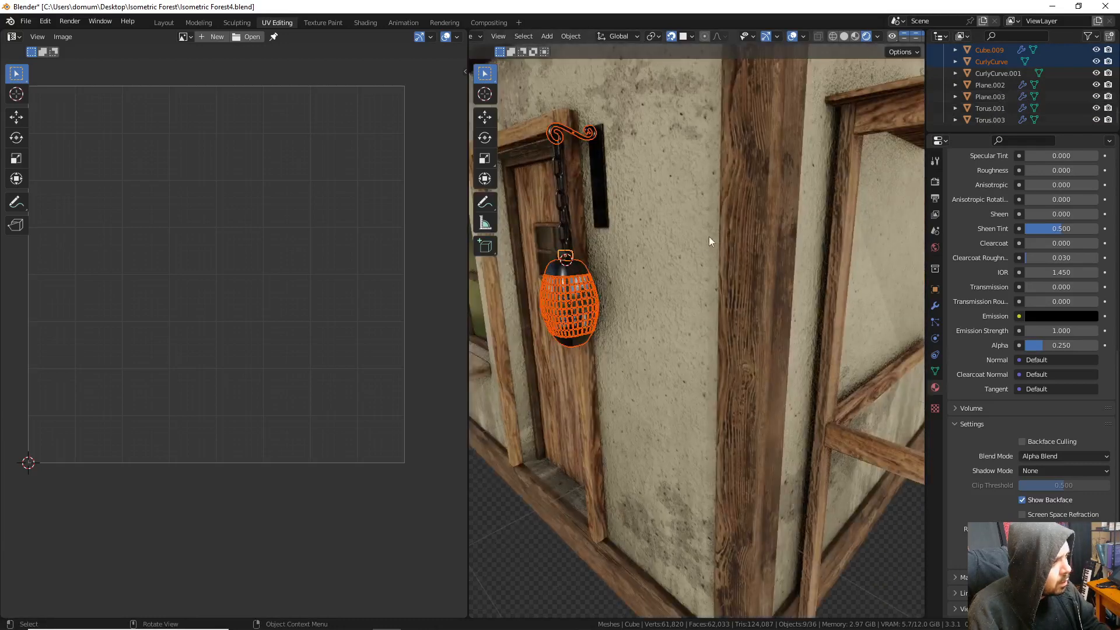
- Select the original door lantern's wall plate, curled bracket and hanging chain together
click(606, 146)
shift+middle_drag(607, 145, 614, 191)
shift+click(611, 218)
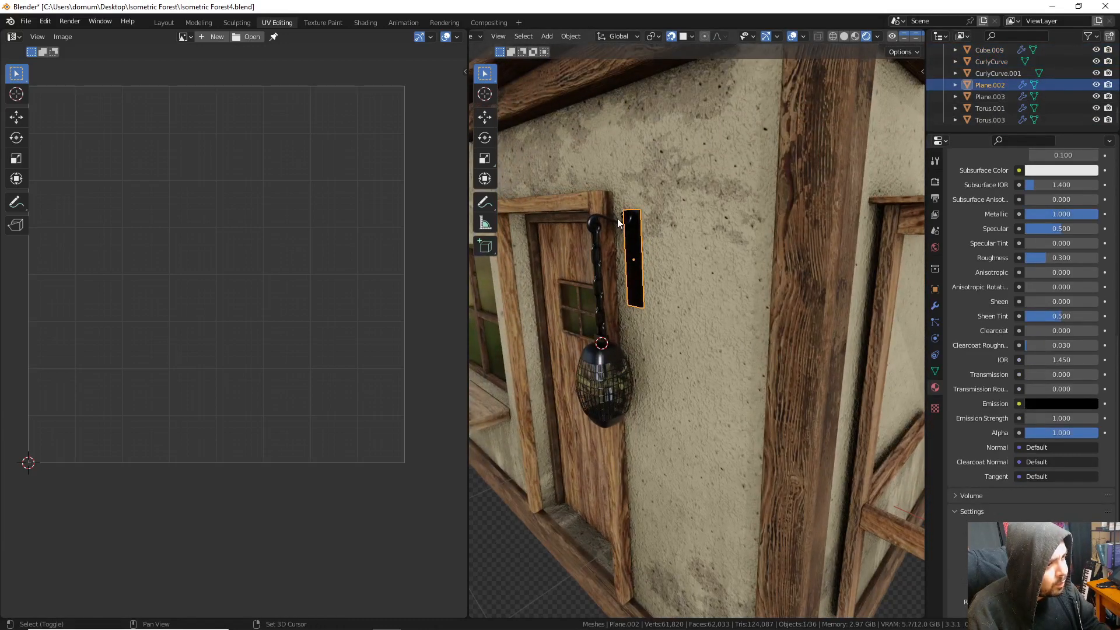
key(KP_Decimal)
scroll(564, 239, down, 5)
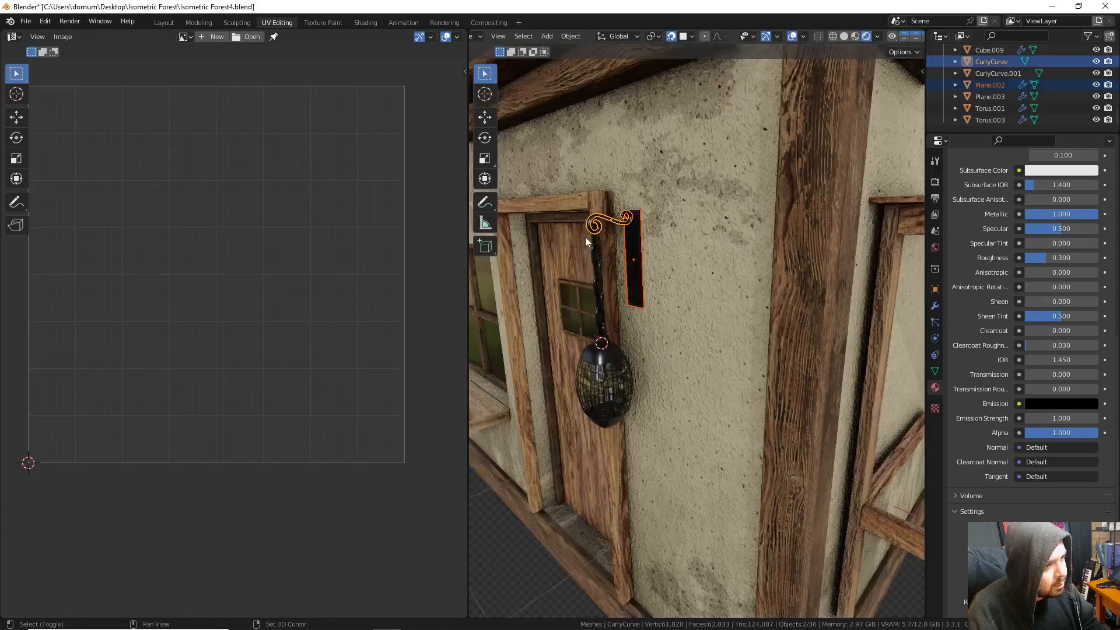
shift+click(599, 257)
middle_drag(627, 283, 653, 275)
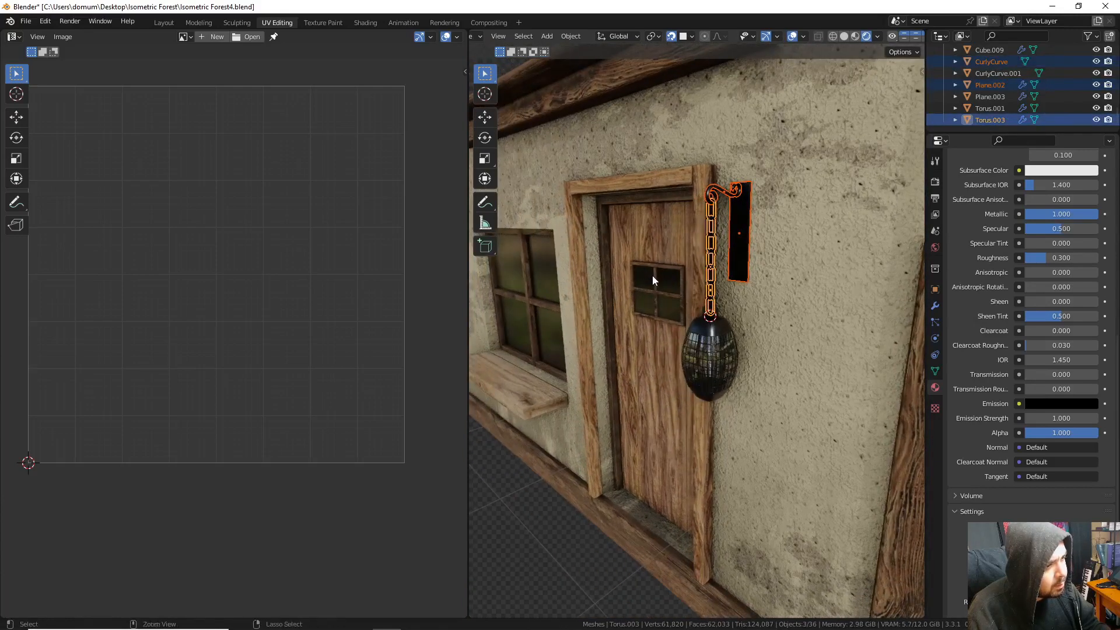
scroll(653, 260, up, 4)
- Add the lantern's top block, metal caps, glass body and wire cage to the selection so the whole lantern is selected
shift+click(713, 306)
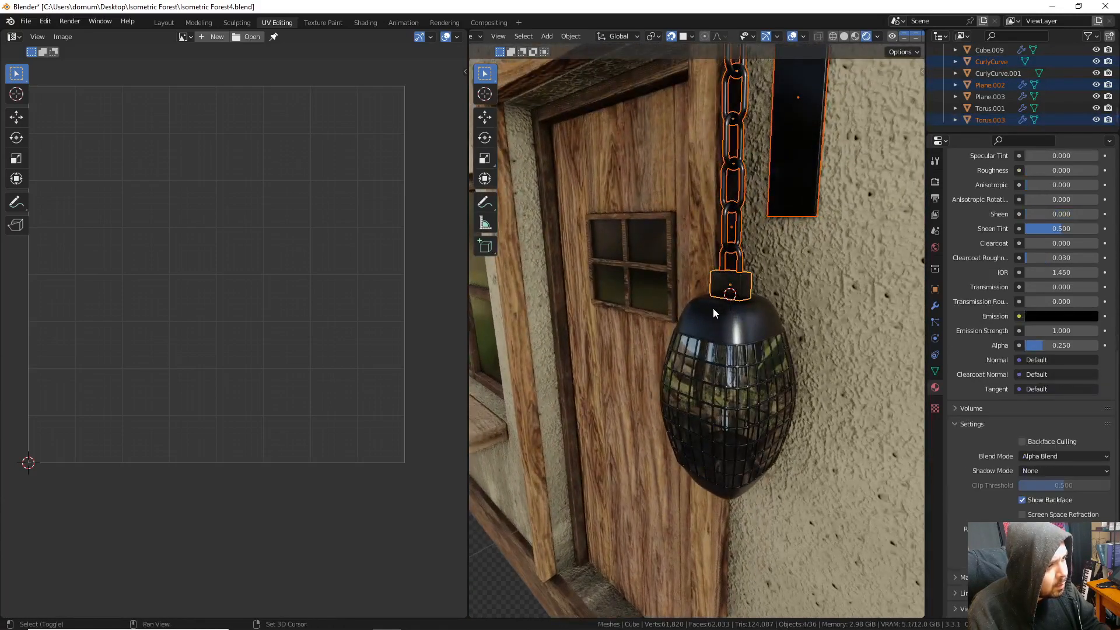
shift+click(729, 354)
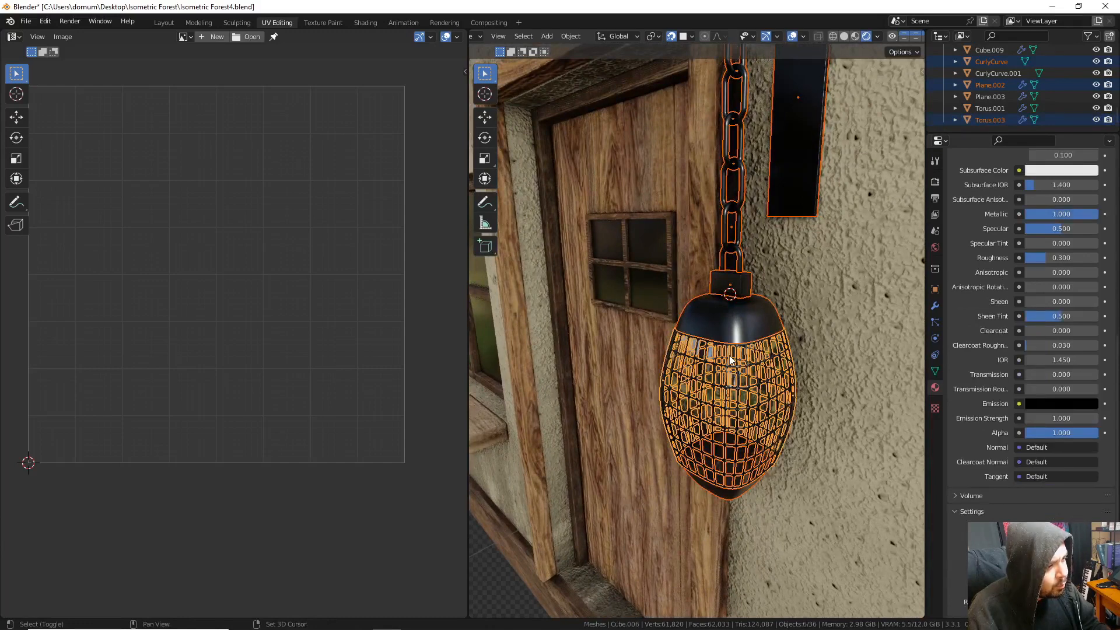
shift+click(726, 359)
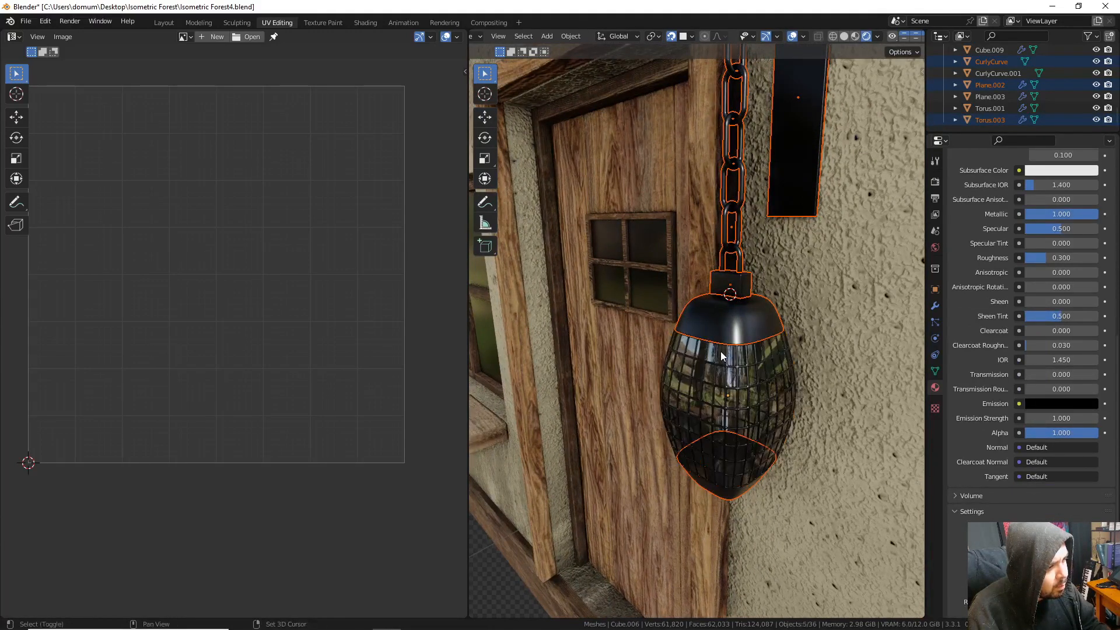
shift+click(719, 355)
shift+click(719, 355)
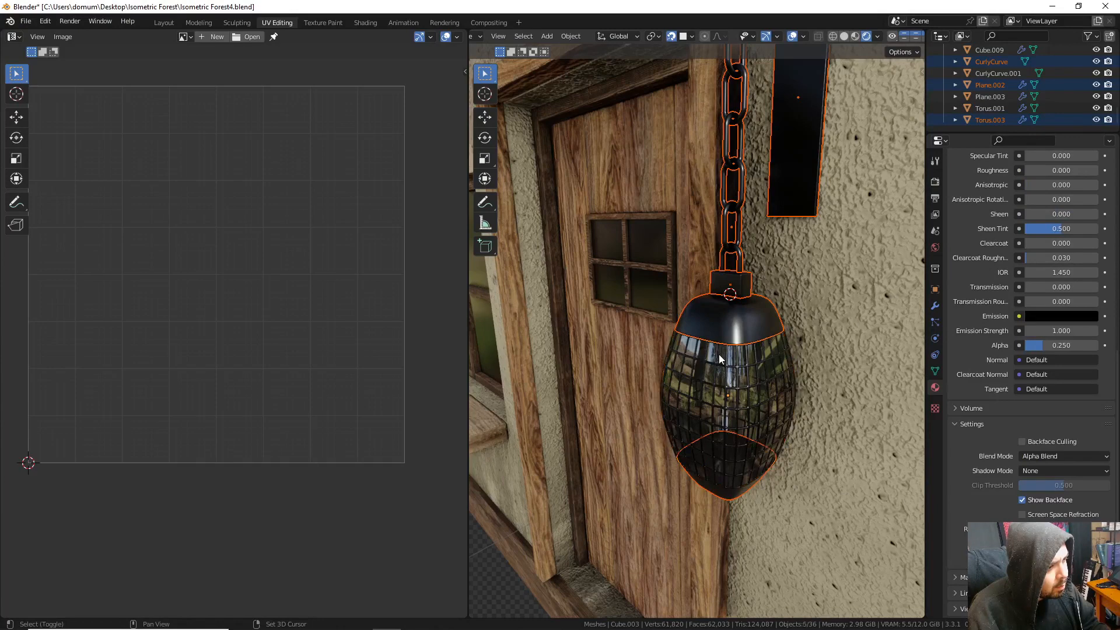
shift+click(718, 355)
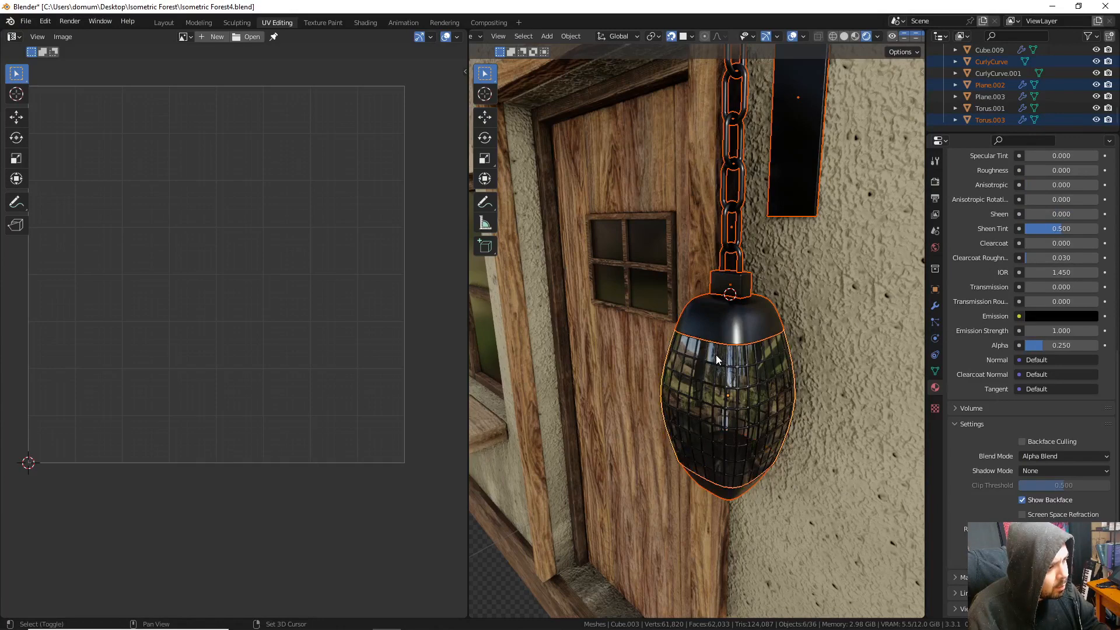
middle_drag(716, 358, 729, 421)
scroll(716, 361, up, 4)
scroll(716, 360, down, 5)
scroll(727, 399, up, 4)
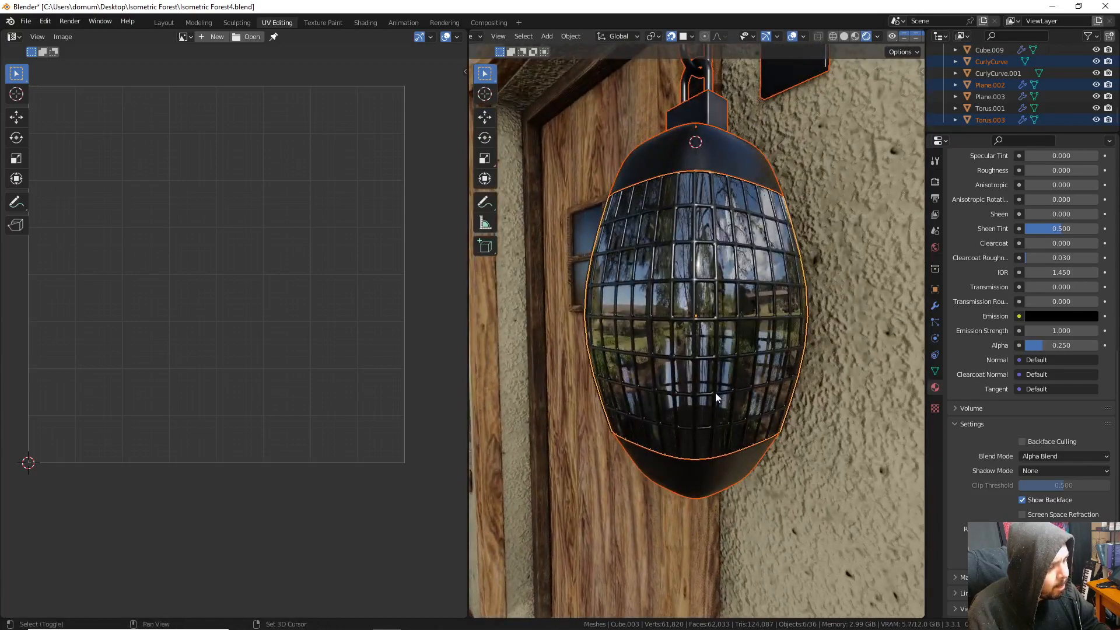
shift+click(715, 393)
- Duplicate the lantern about 1.42 m in negative X, onto the wall between the window and the door
scroll(659, 330, down, 5)
scroll(745, 355, up, 2)
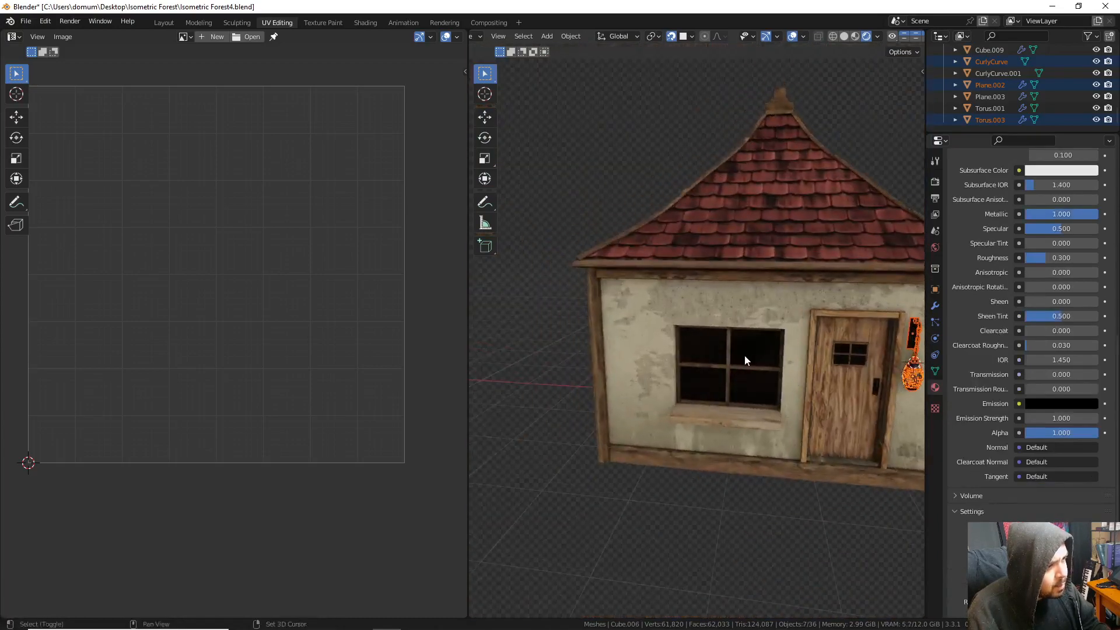
key(shift+d)
key(x)
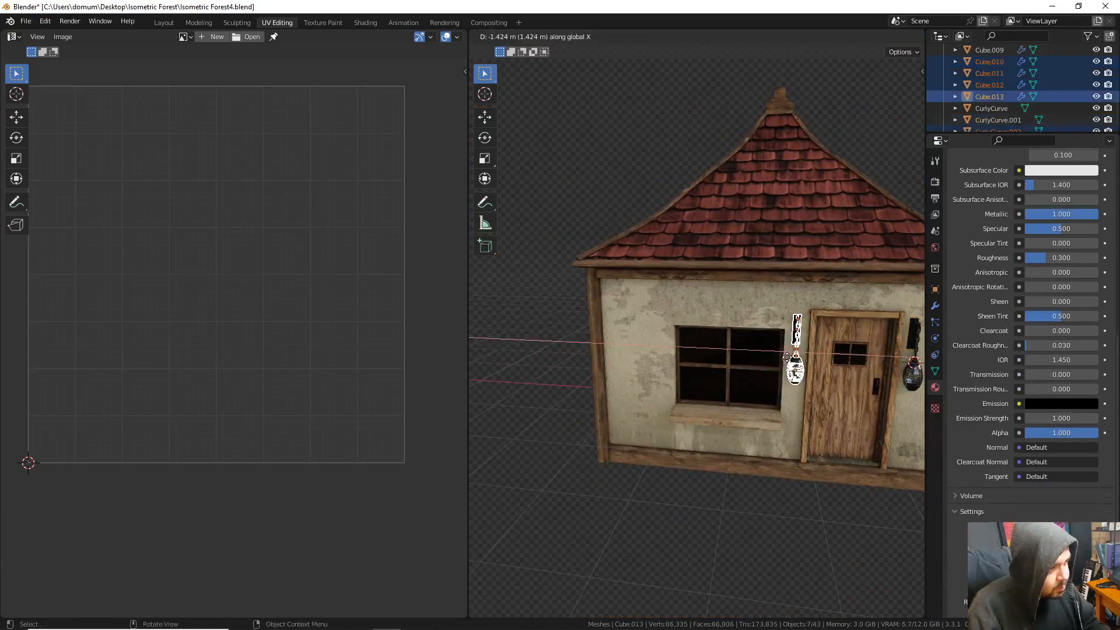
click(787, 357)
shift+middle_drag(842, 362, 705, 341)
- Clear the selection and exclude the Lanterne collection from the view layer
key(a)
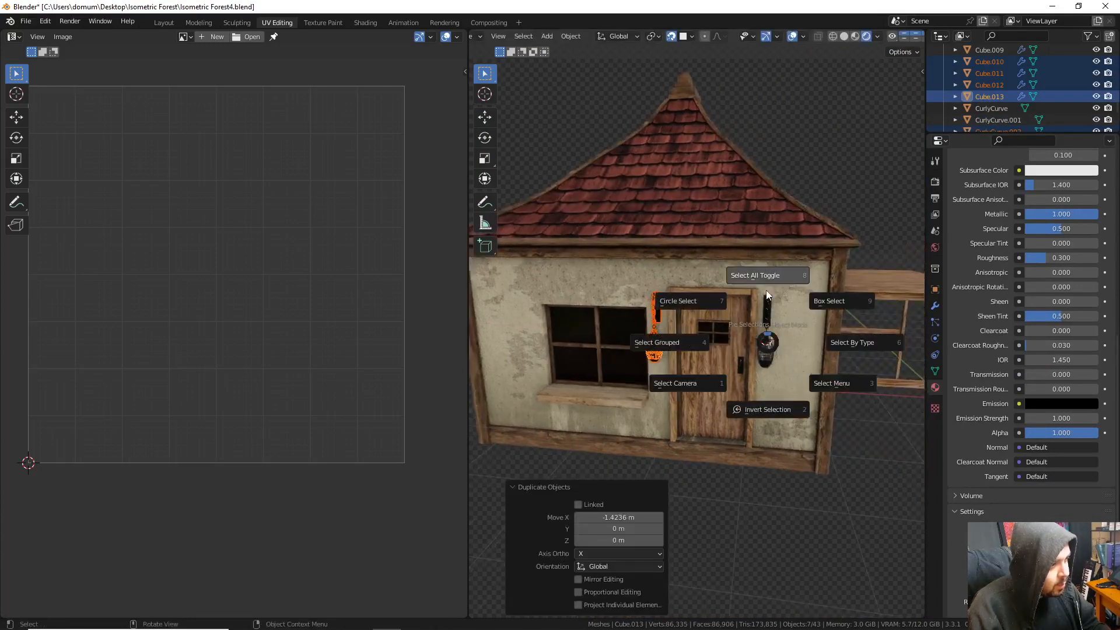
click(767, 270)
scroll(997, 117, up, 5)
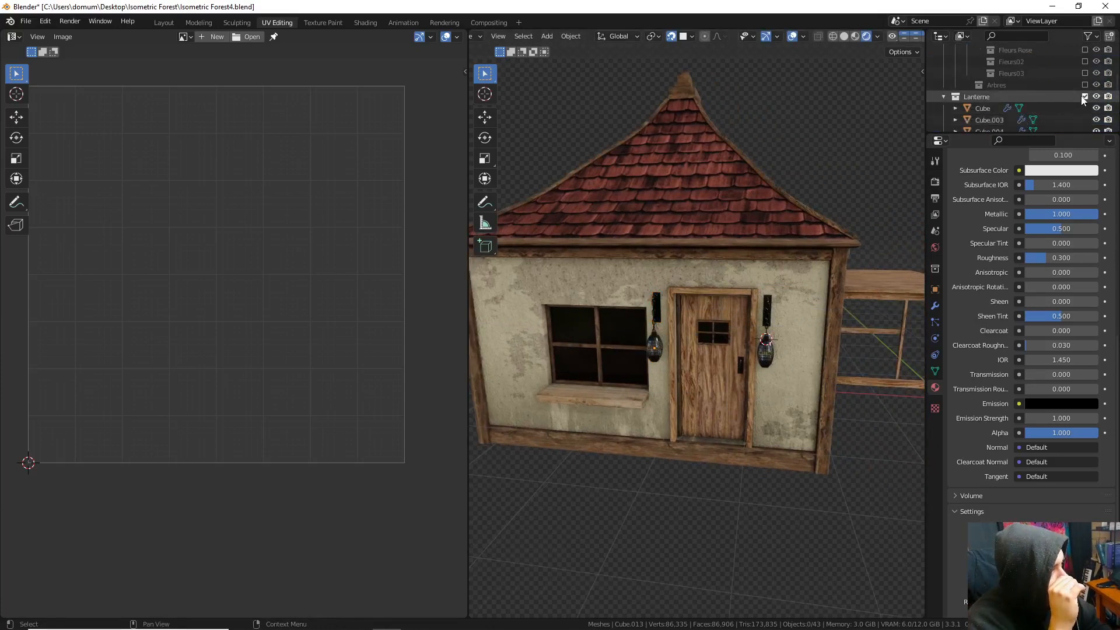
click(1082, 97)
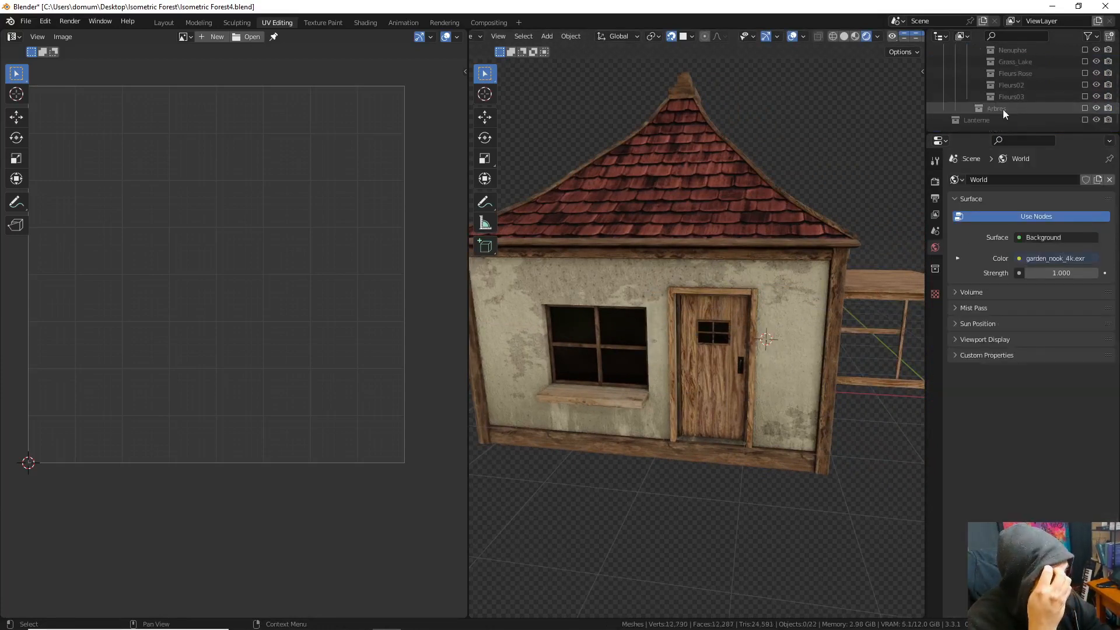
- Move the Lanterne collection into the parent collection that holds Tronc Coupé, and collapse the Fleurs collection
drag(981, 123, 996, 75)
scroll(995, 97, down, 2)
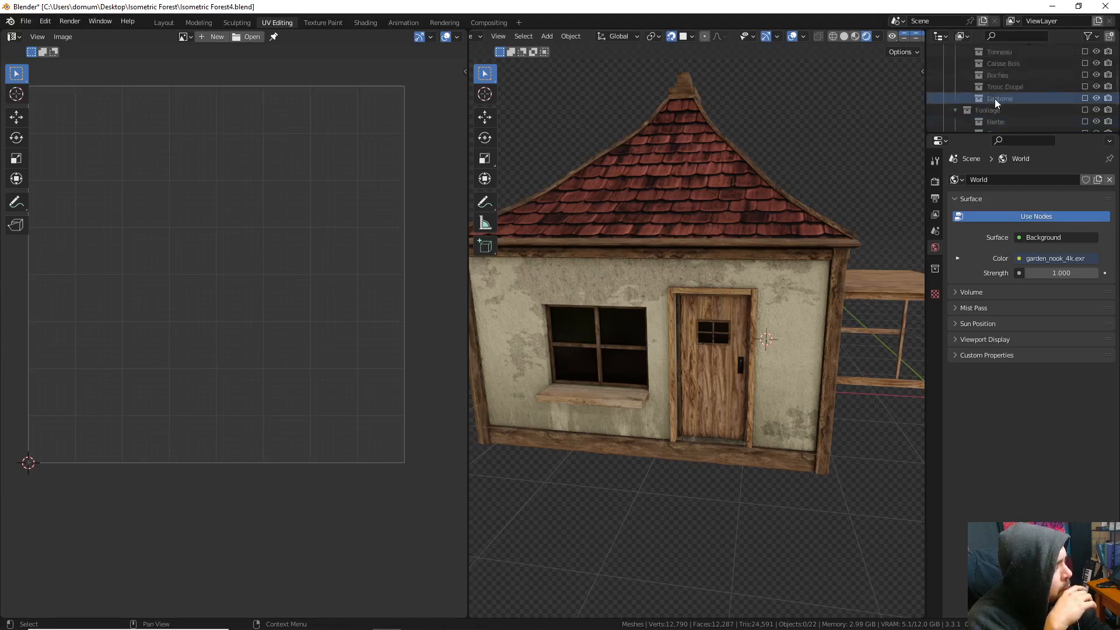
scroll(995, 103, down, 2)
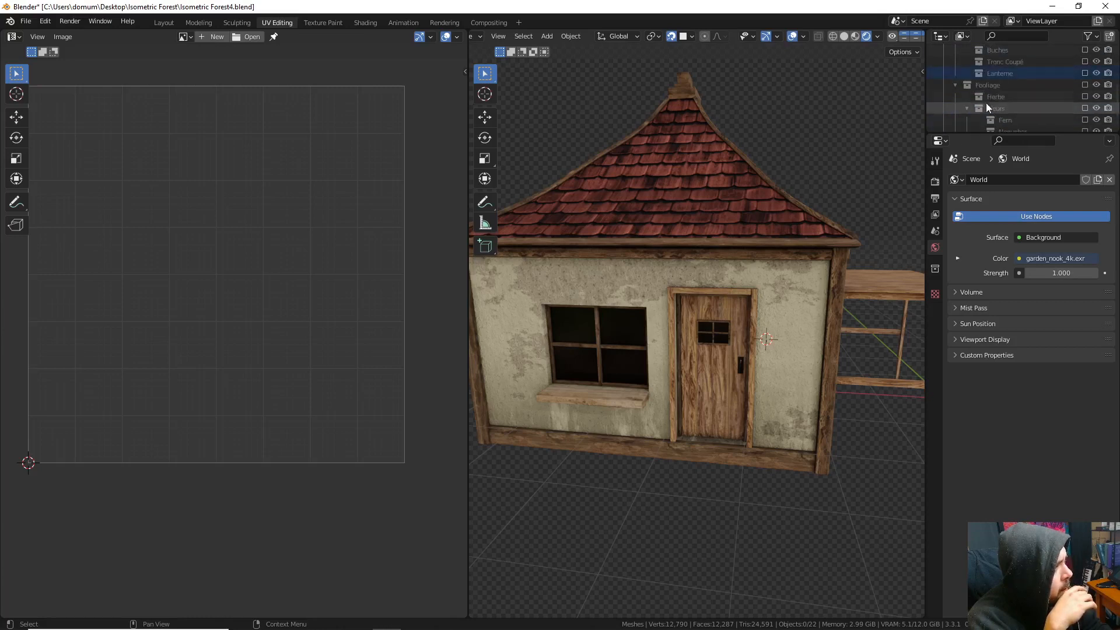
click(967, 109)
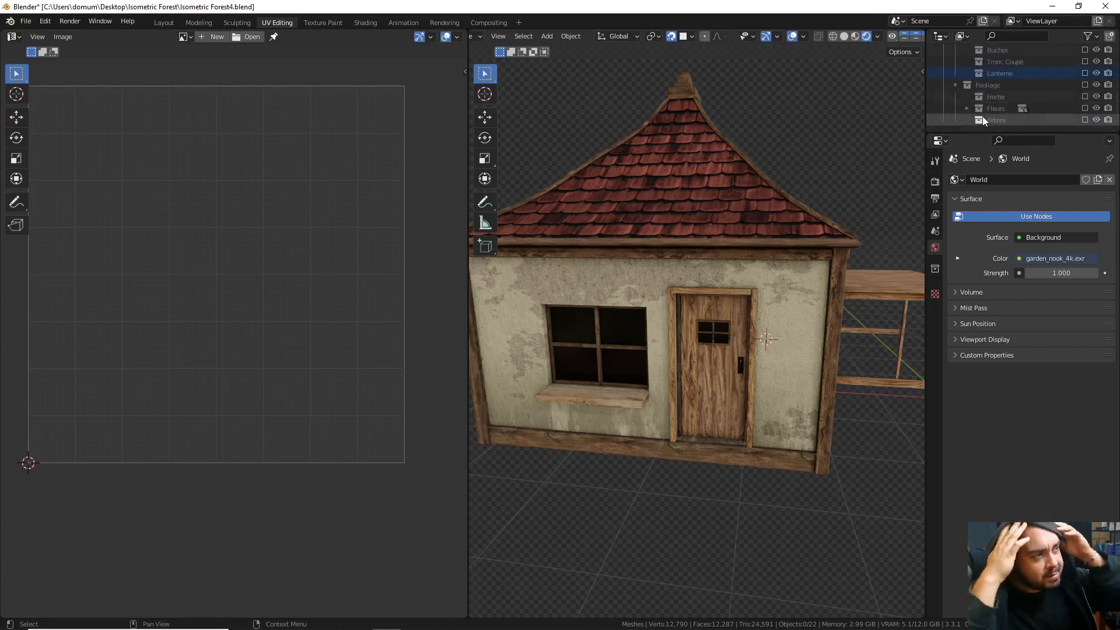